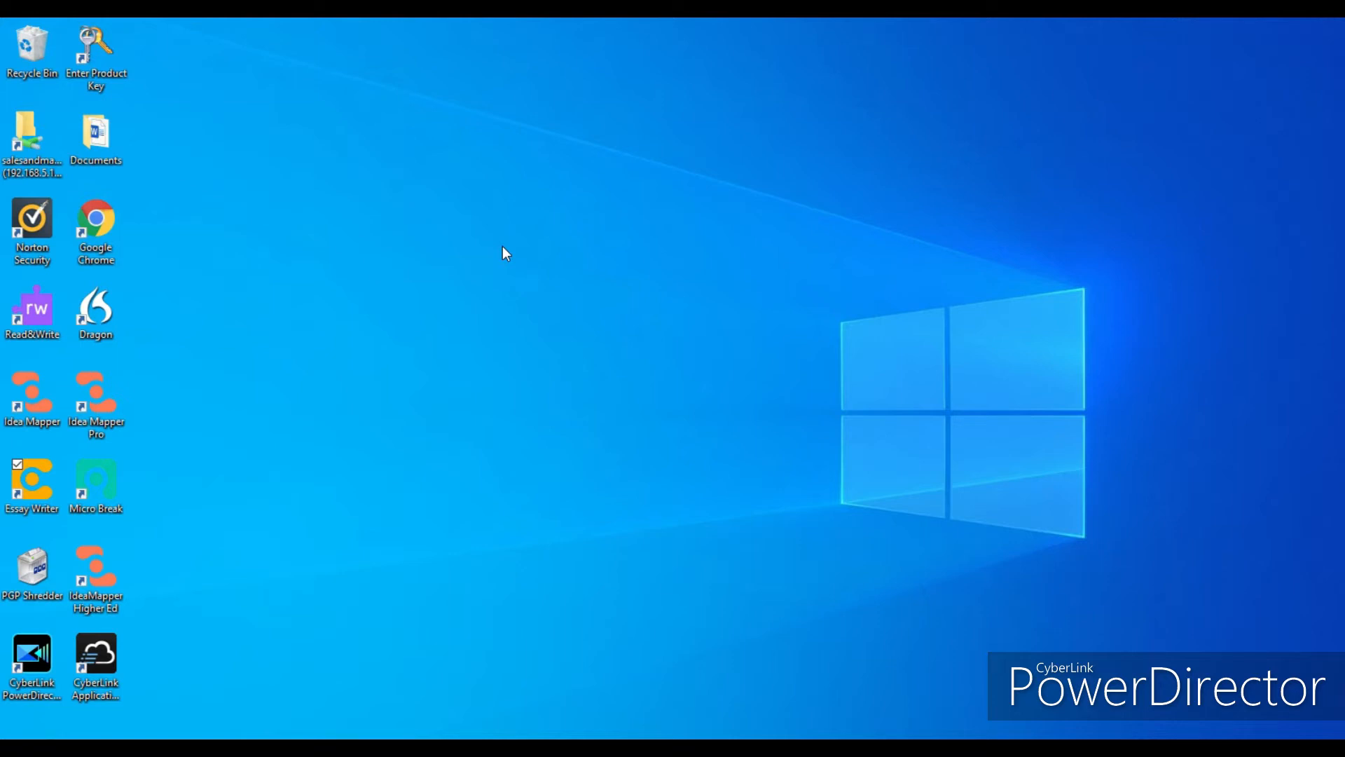
- Launch Essay Writer from the desktop and browse through its example maps
{"action": "double_click", "coordinate": [32, 480]}
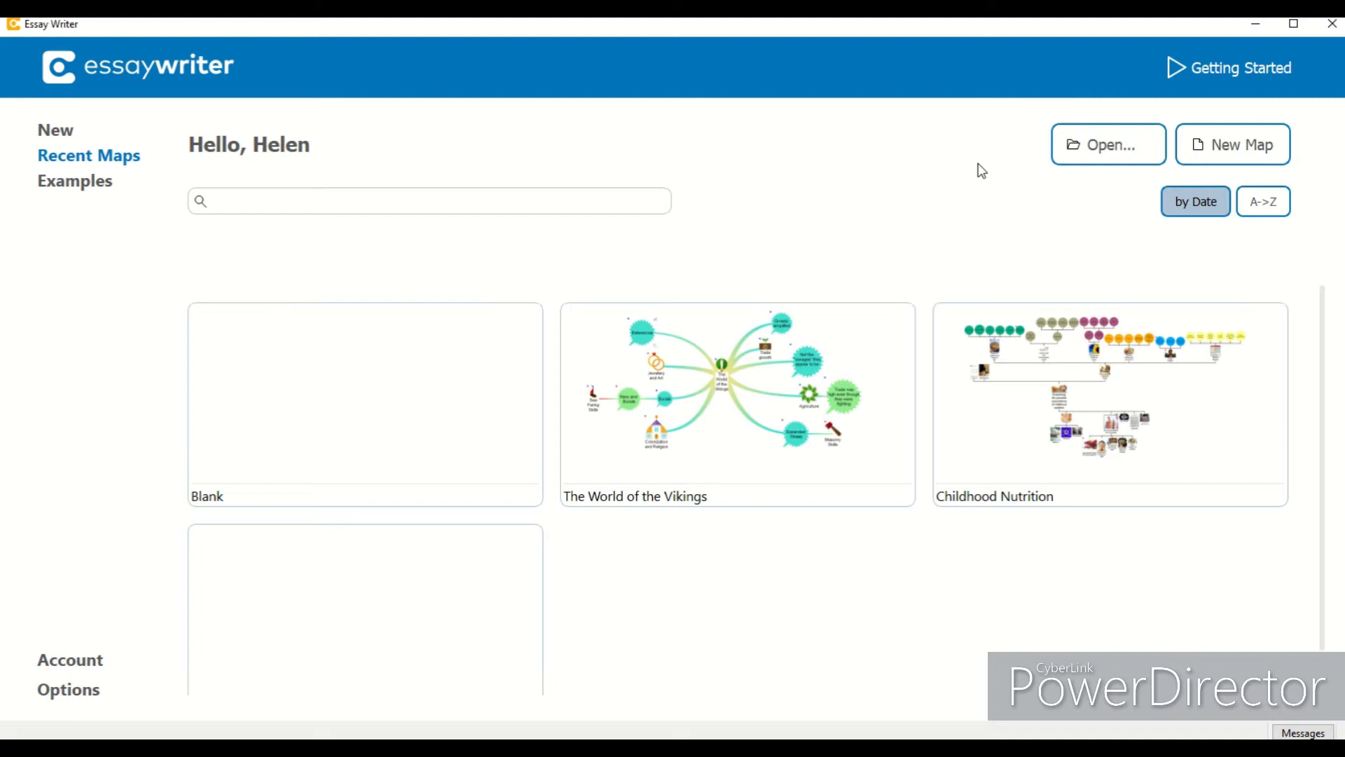
{"action": "left_click", "coordinate": [104, 184]}
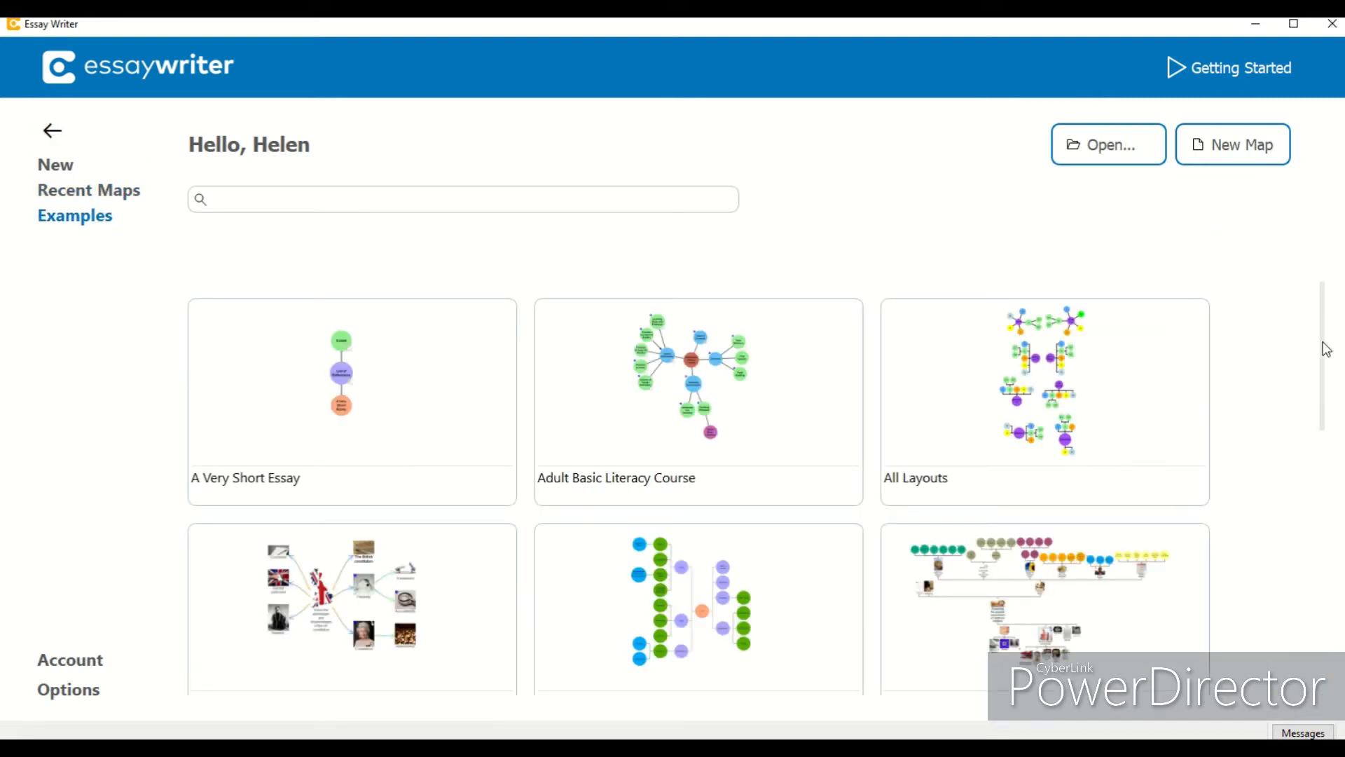
{"action": "left_click_drag", "start_coordinate": [1329, 348], "coordinate": [1330, 466]}
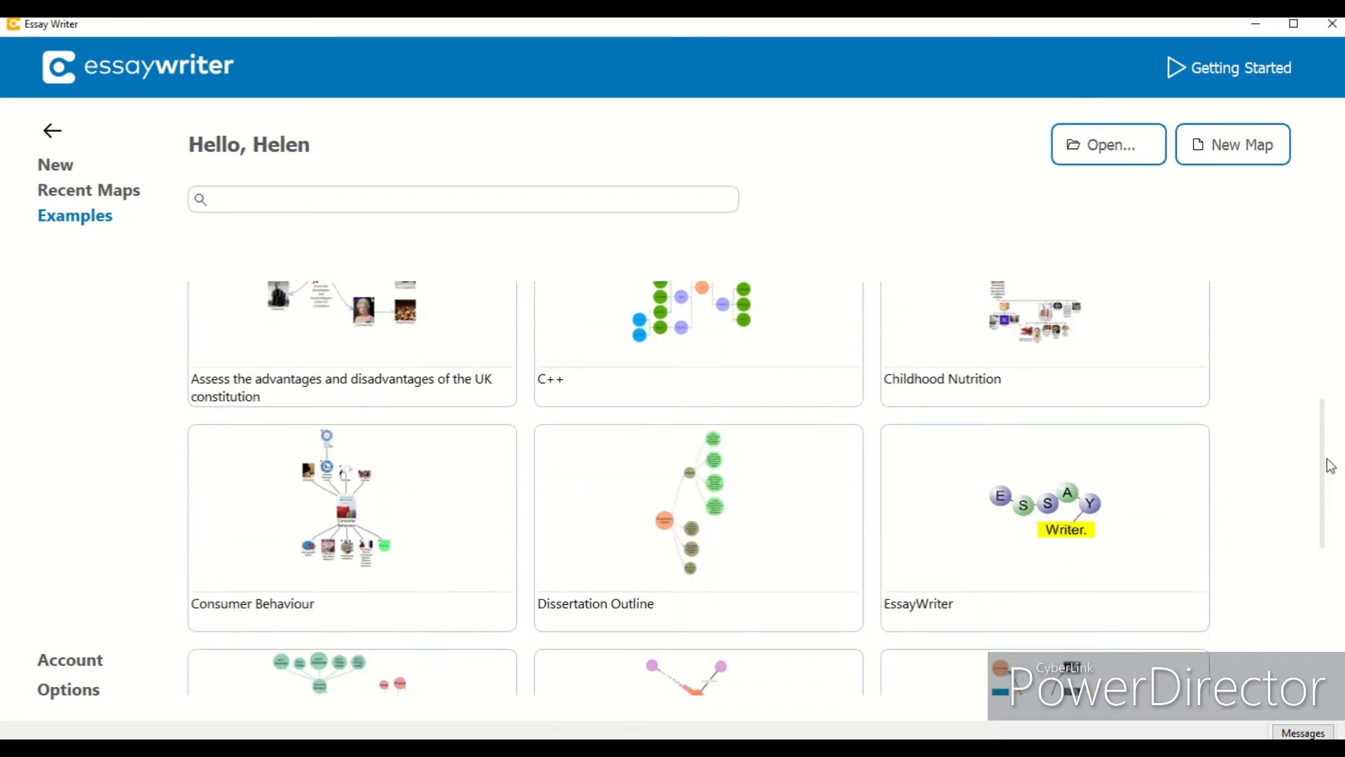
{"action": "left_click_drag", "start_coordinate": [1331, 466], "coordinate": [1289, 622]}
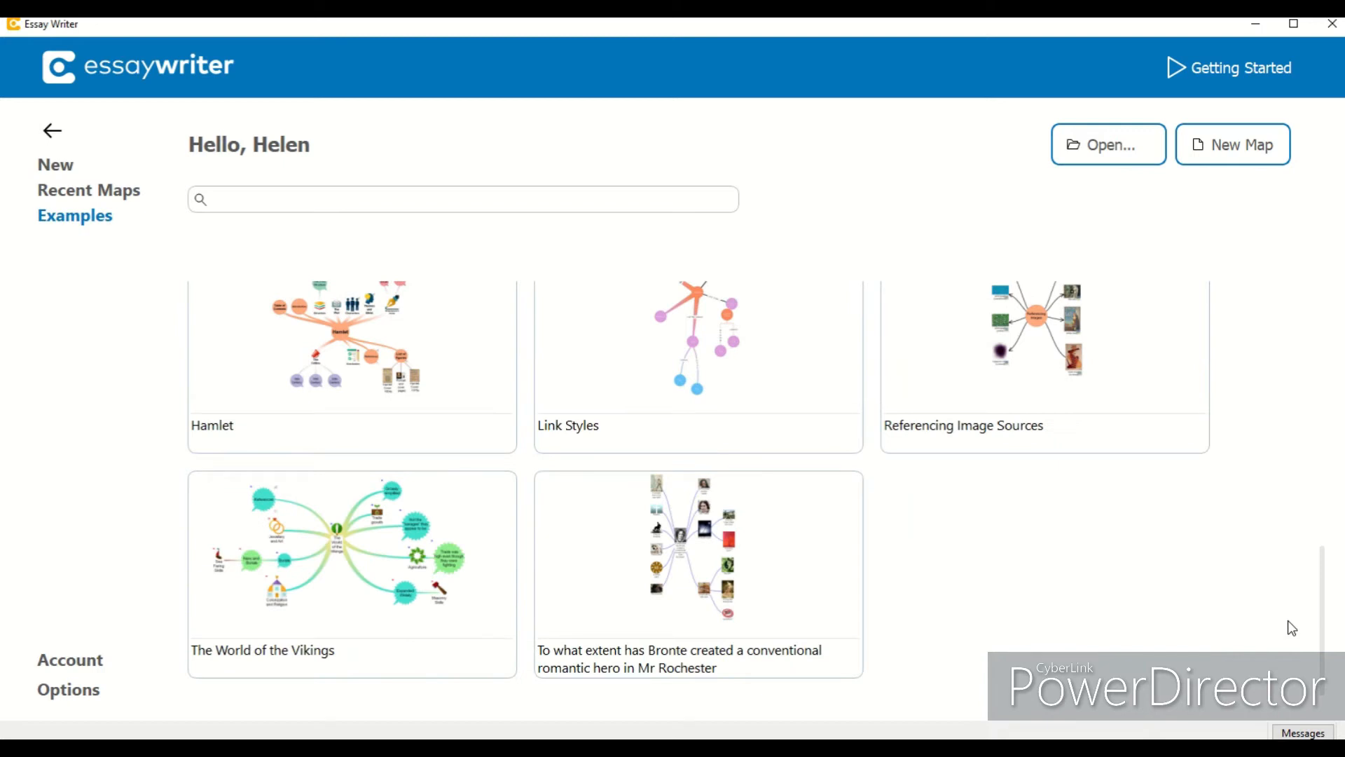
{"action": "left_click_drag", "start_coordinate": [1325, 627], "coordinate": [1323, 362]}
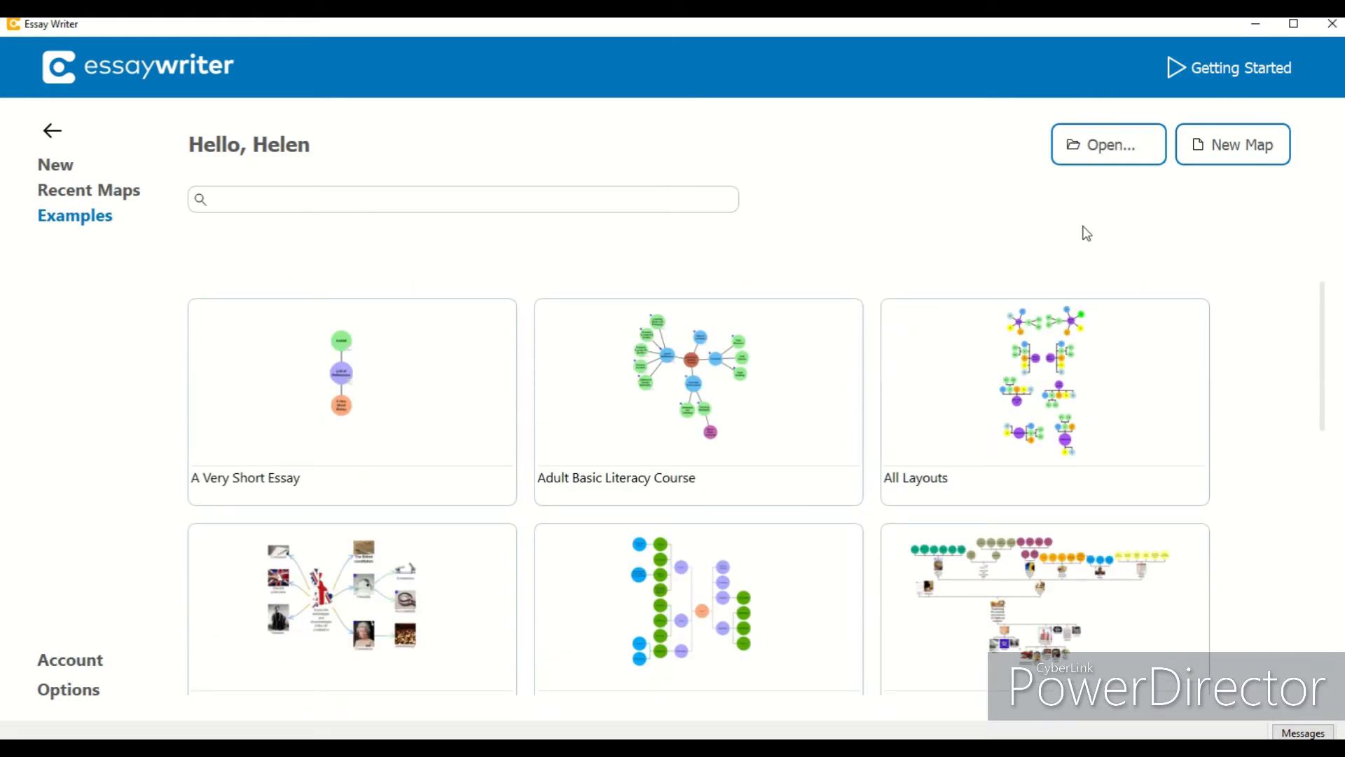
- Start a new map with a central idea titled Example
{"action": "left_click", "coordinate": [1247, 167]}
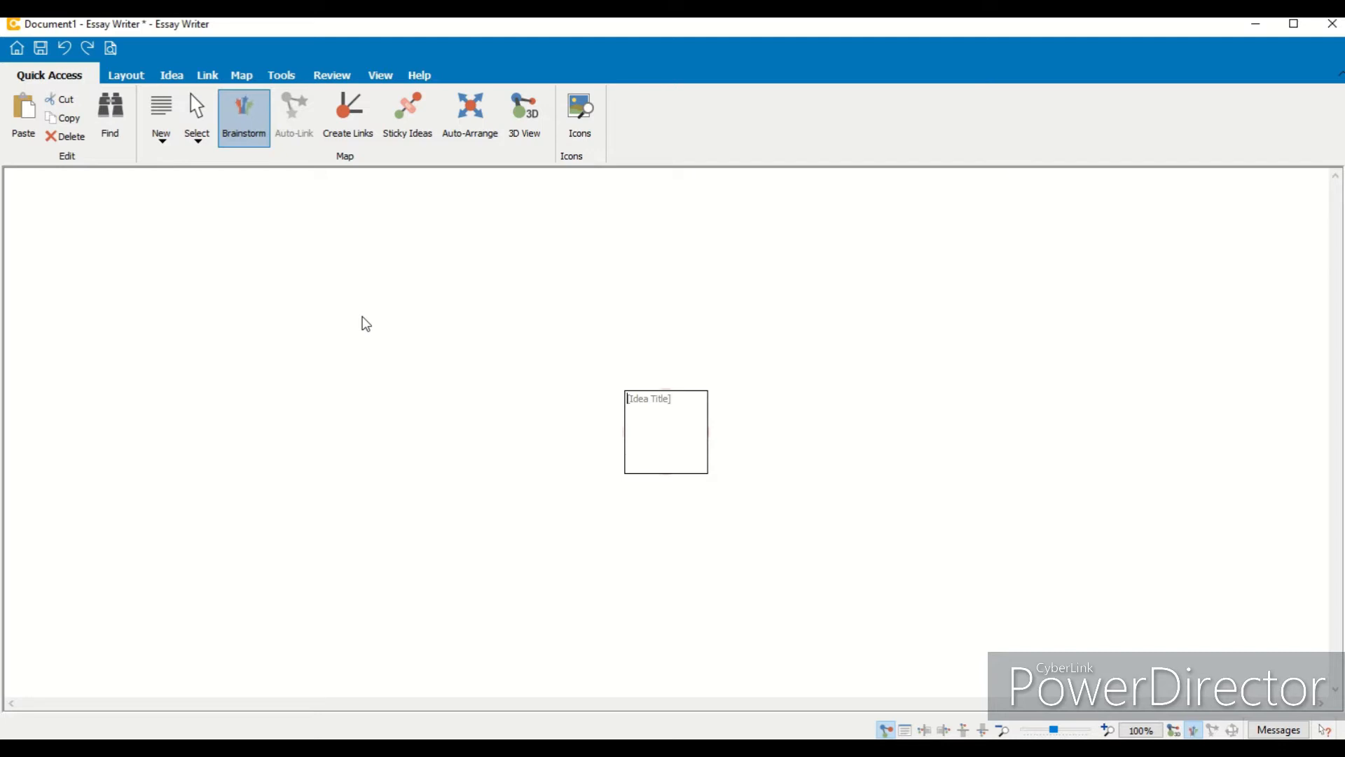
{"action": "type", "text": "Example"}
{"action": "key", "text": "Return"}
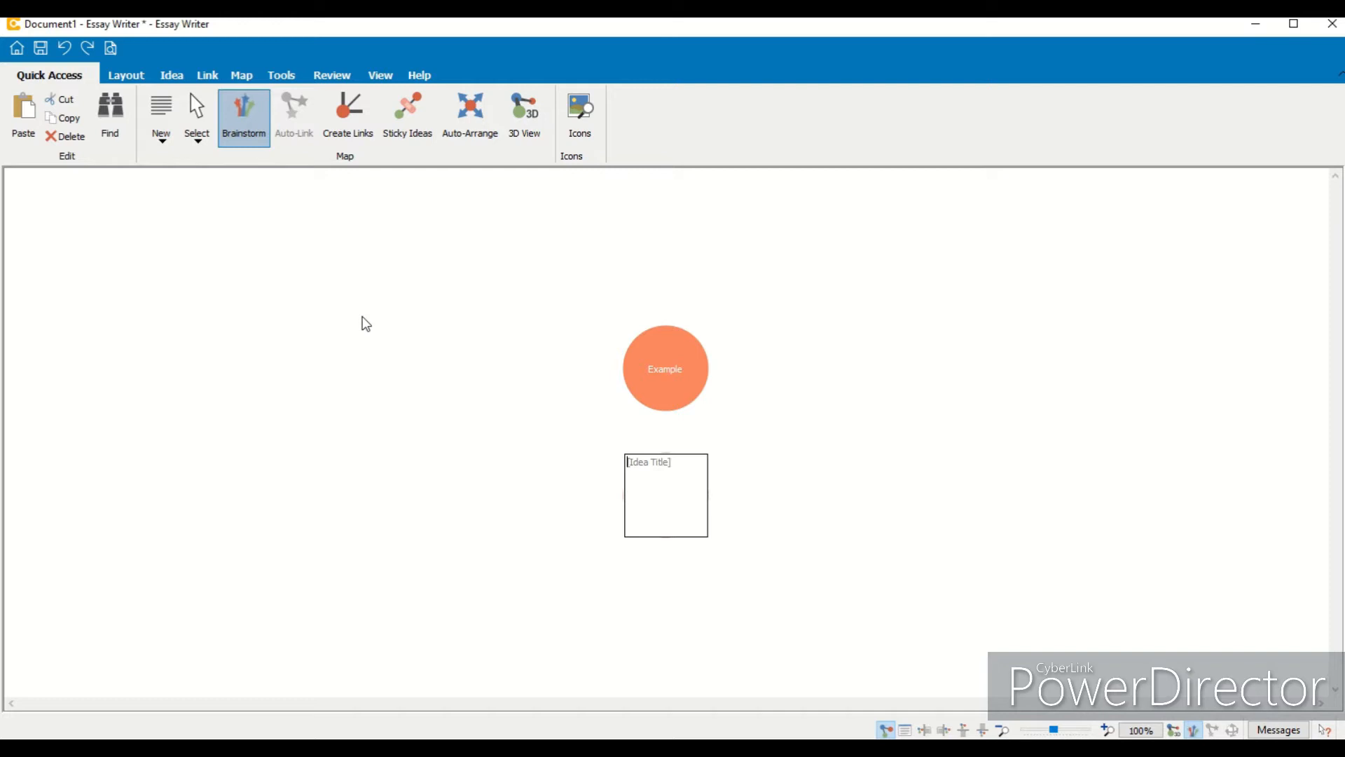
- Brainstorm six more ideas titled 1, 2, 3, 4, 5 and 6, then leave brainstorm mode
{"action": "type", "text": "1"}
{"action": "key", "text": "Return"}
{"action": "type", "text": "2"}
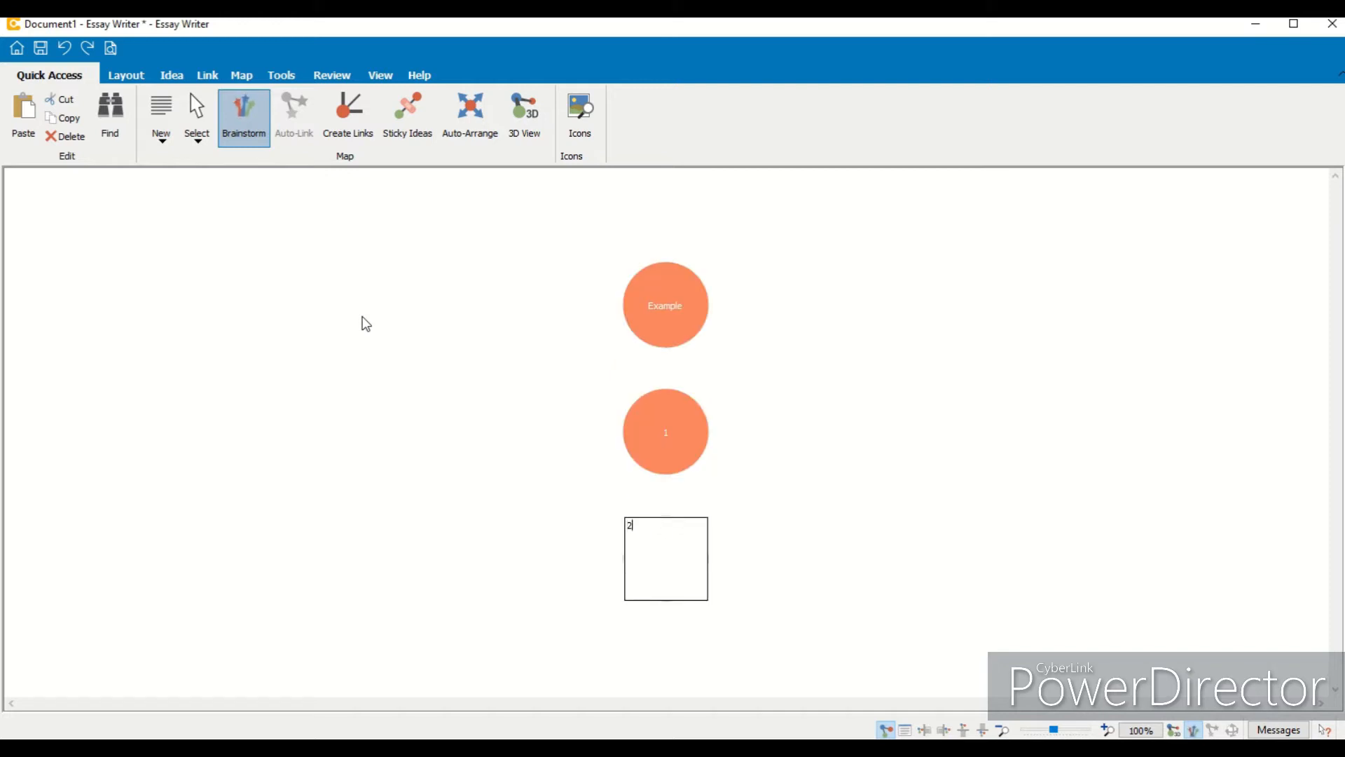
{"action": "key", "text": "Return"}
{"action": "type", "text": "3"}
{"action": "key", "text": "Return"}
{"action": "type", "text": "4"}
{"action": "key", "text": "Return"}
{"action": "type", "text": "5"}
{"action": "key", "text": "Return"}
{"action": "type", "text": "6"}
{"action": "key", "text": "Return"}
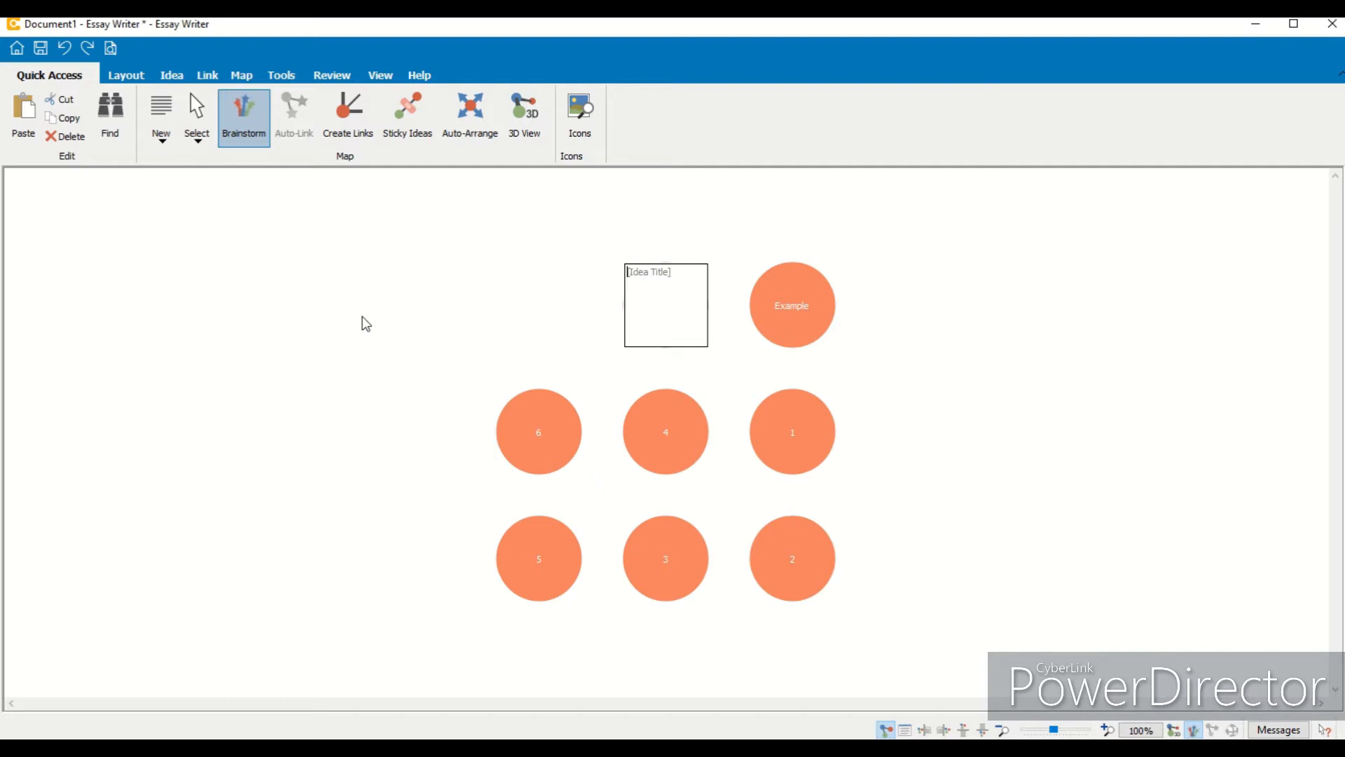
{"action": "key", "text": "Escape"}
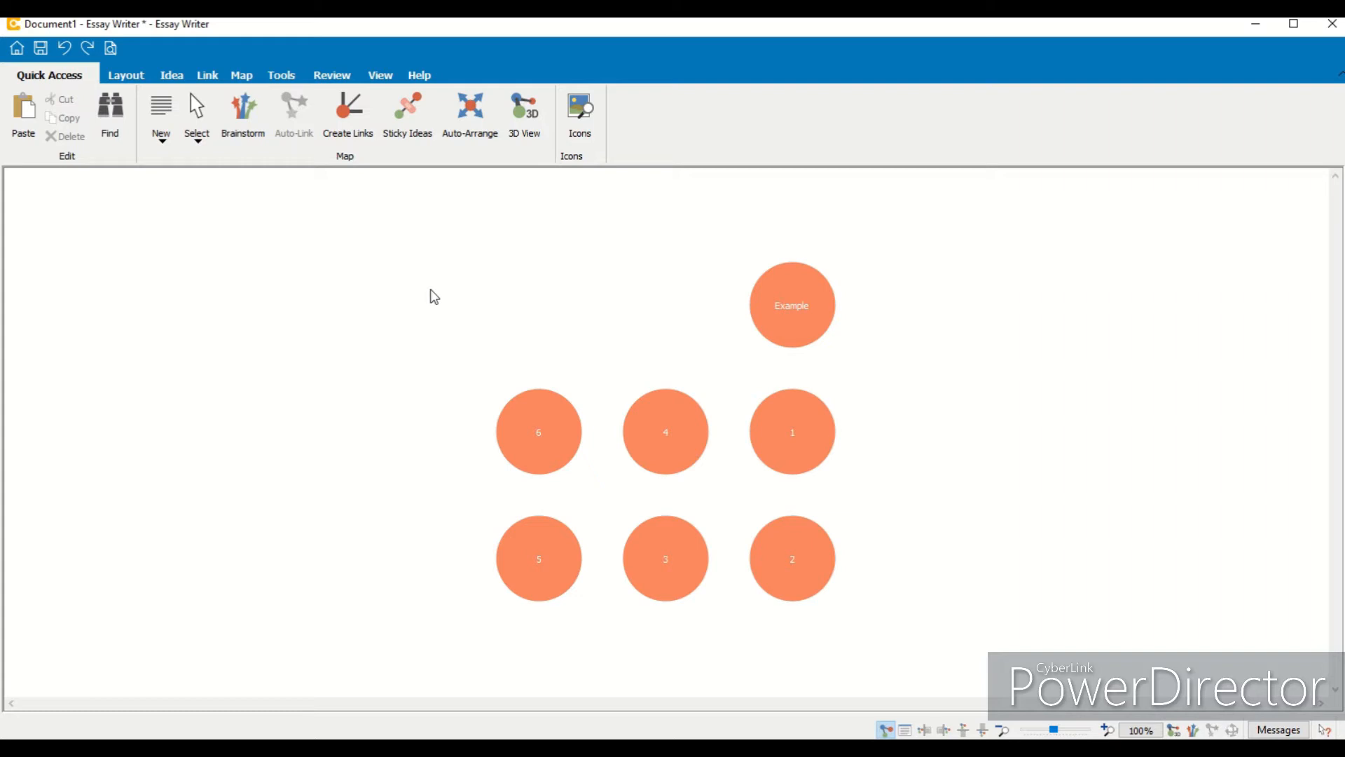
- Add three untitled ideas on the blank canvas
{"action": "double_click", "coordinate": [525, 292]}
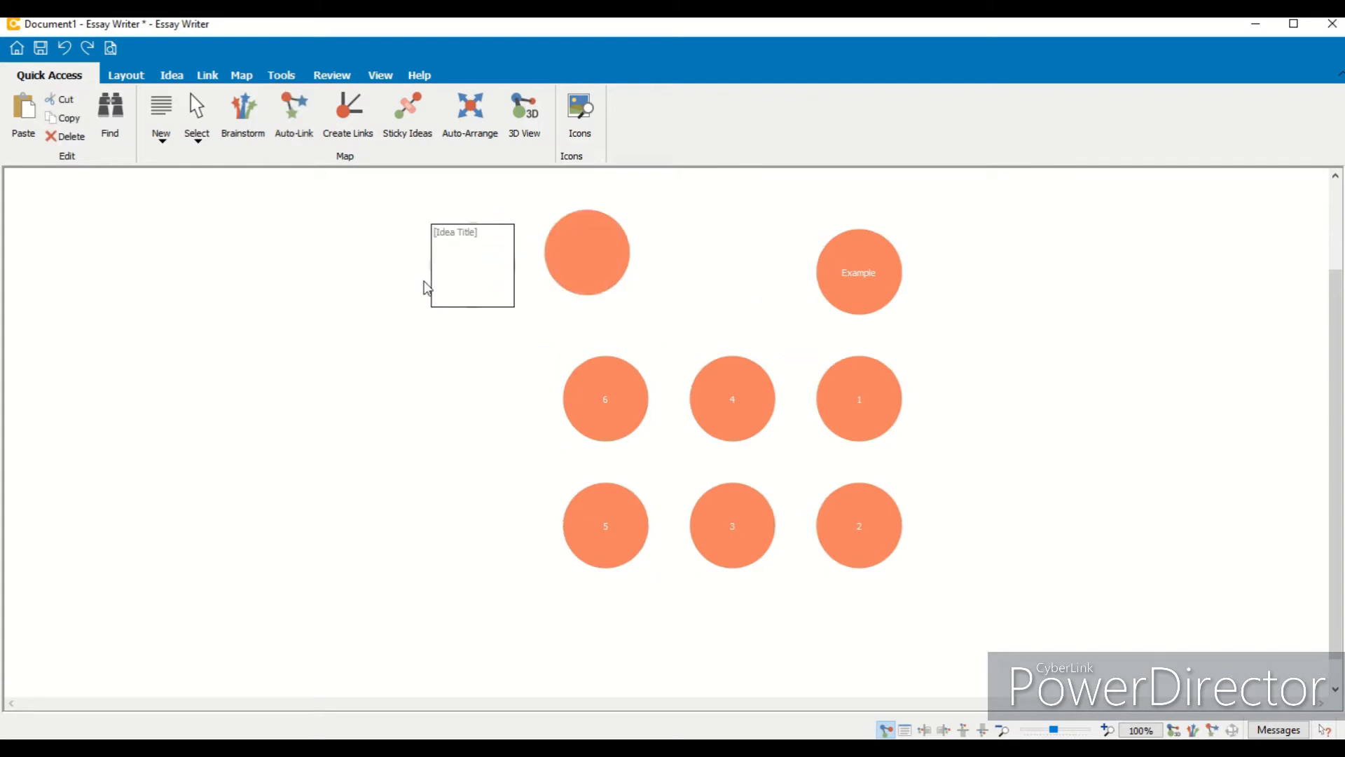
{"action": "double_click", "coordinate": [422, 351]}
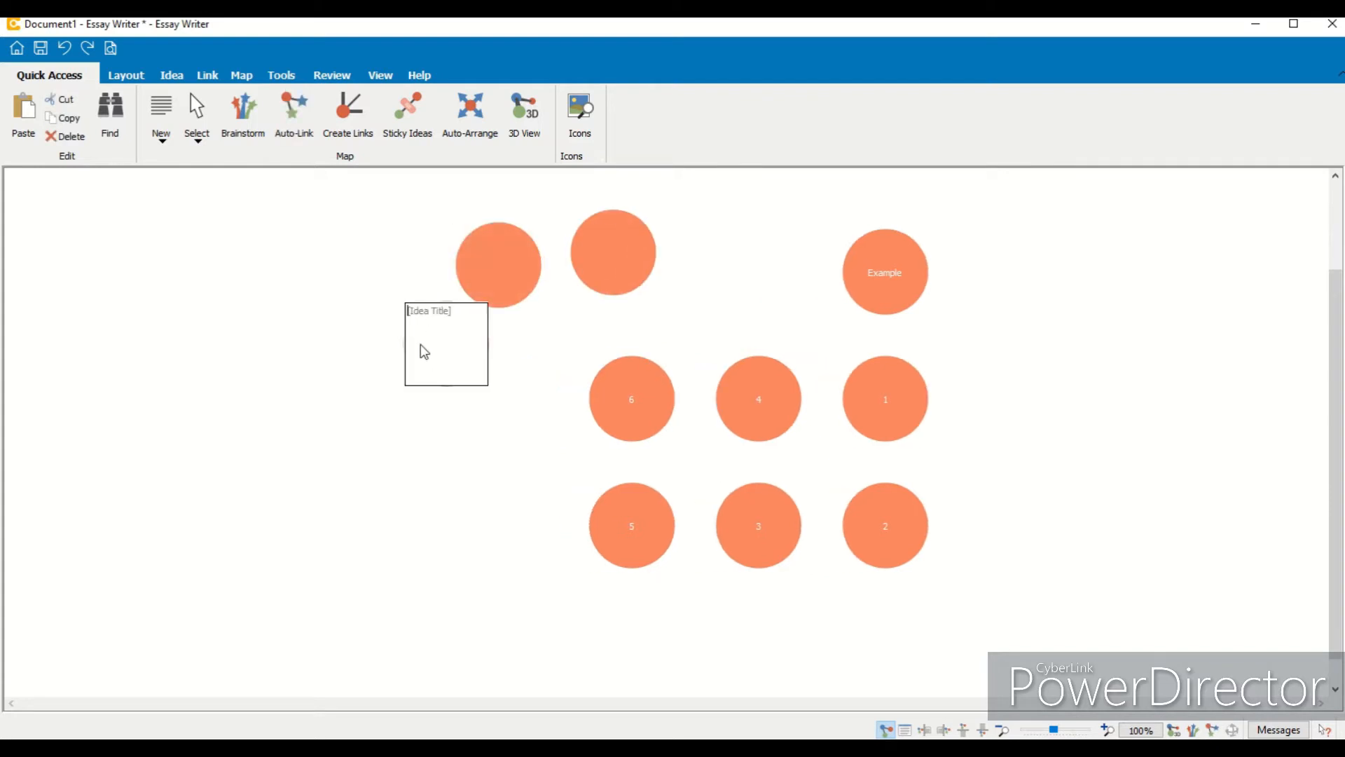
{"action": "left_click", "coordinate": [398, 251]}
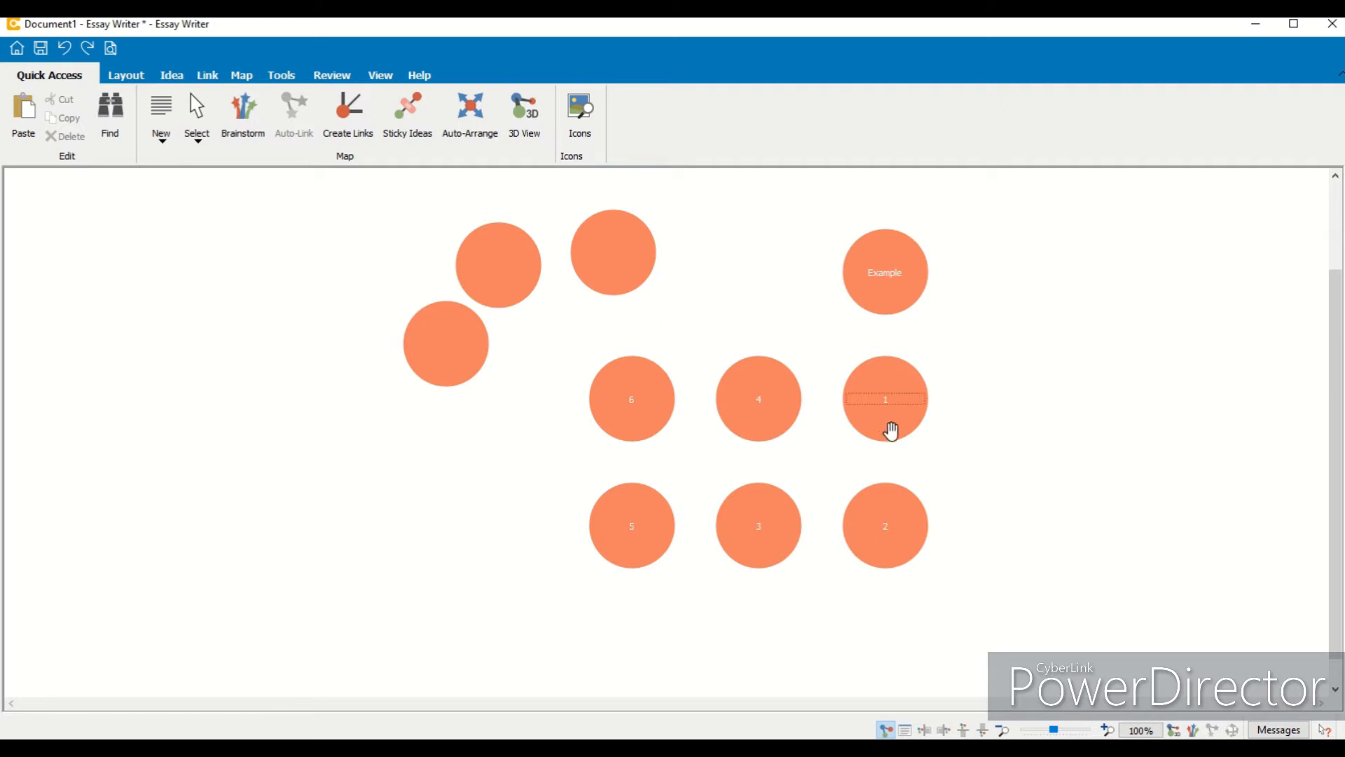
- Move the numbered ideas apart into pairs: 1 and 2, 3 and 4, 5 and 6
{"action": "left_click_drag", "start_coordinate": [891, 430], "coordinate": [1084, 414]}
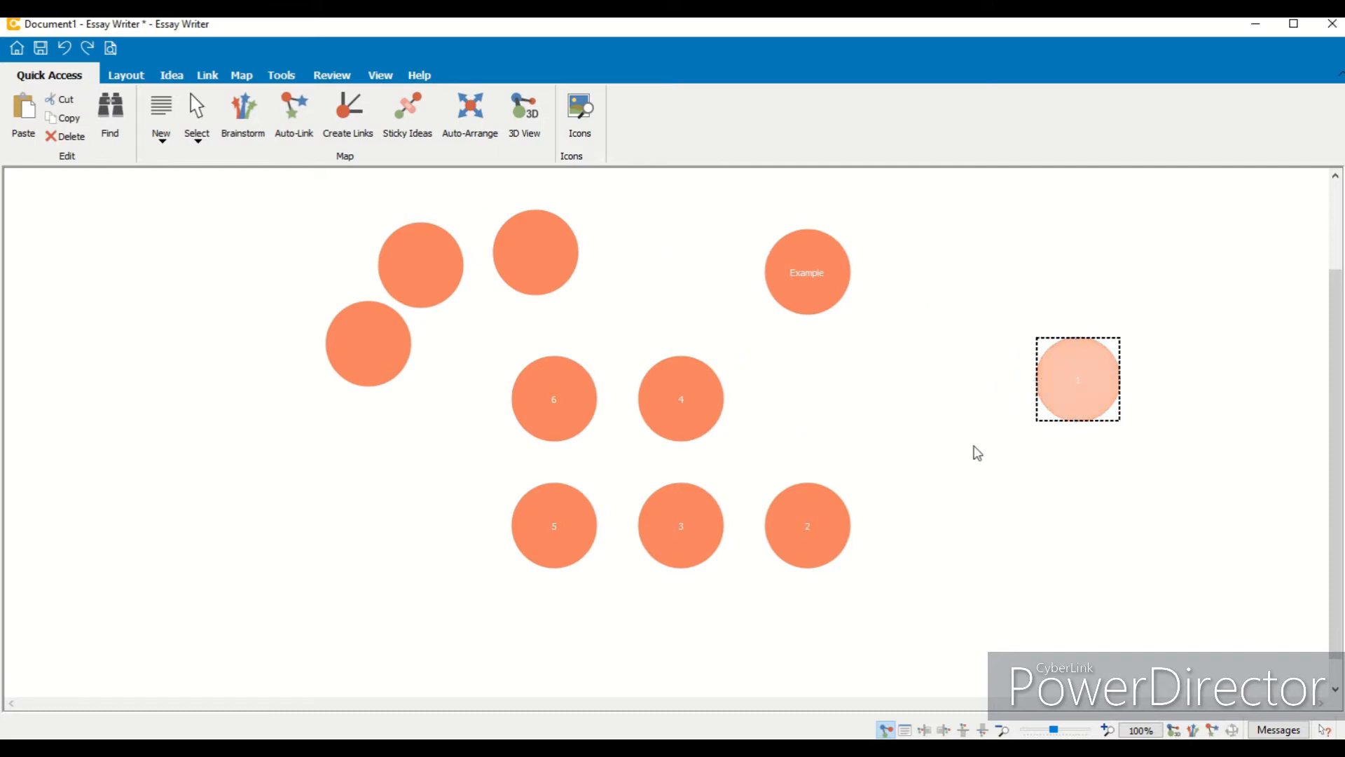
{"action": "left_click_drag", "start_coordinate": [795, 552], "coordinate": [1054, 486]}
{"action": "left_click_drag", "start_coordinate": [687, 511], "coordinate": [818, 532]}
{"action": "left_click", "coordinate": [681, 424]}
{"action": "left_click_drag", "start_coordinate": [682, 424], "coordinate": [703, 592]}
{"action": "left_click_drag", "start_coordinate": [496, 420], "coordinate": [423, 595]}
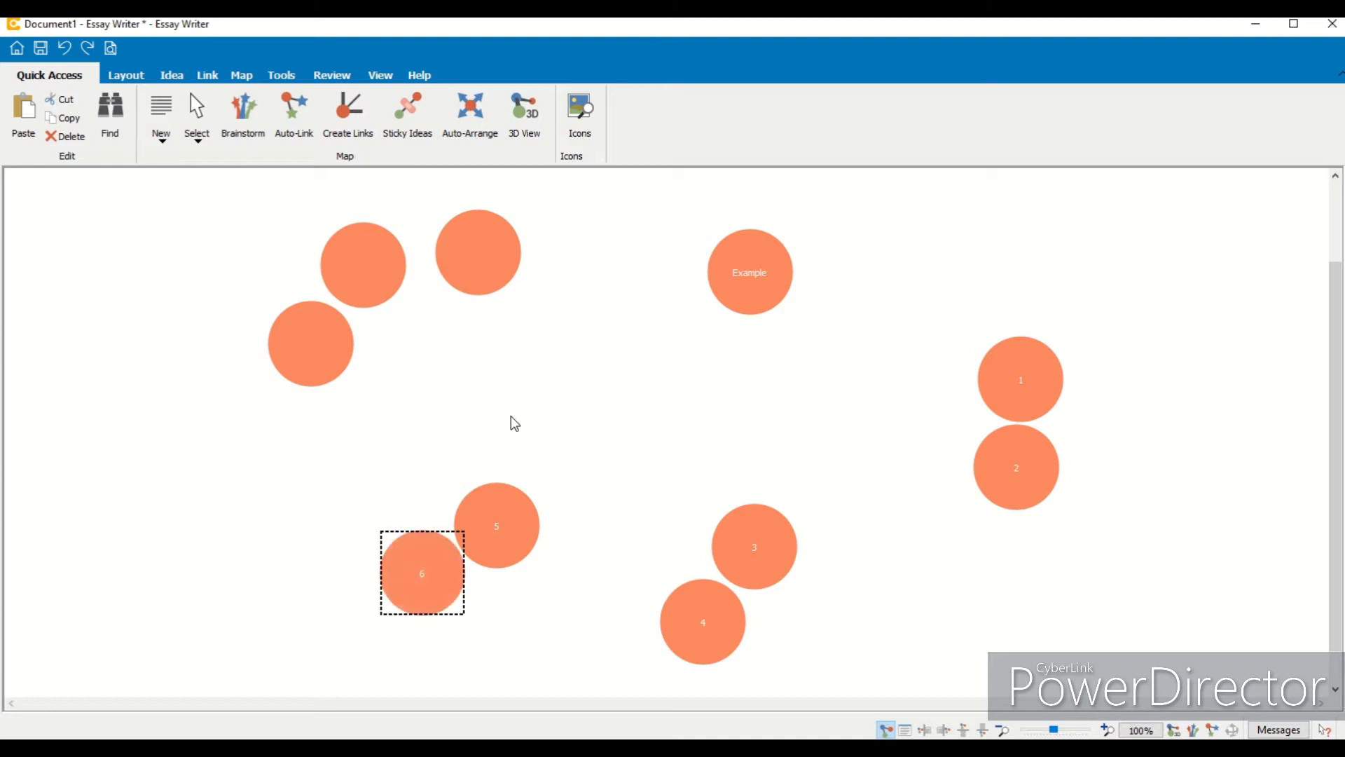
- Place one untitled idea beside each pair of numbered ideas and nudge Example slightly lower
{"action": "left_click_drag", "start_coordinate": [475, 264], "coordinate": [1018, 576]}
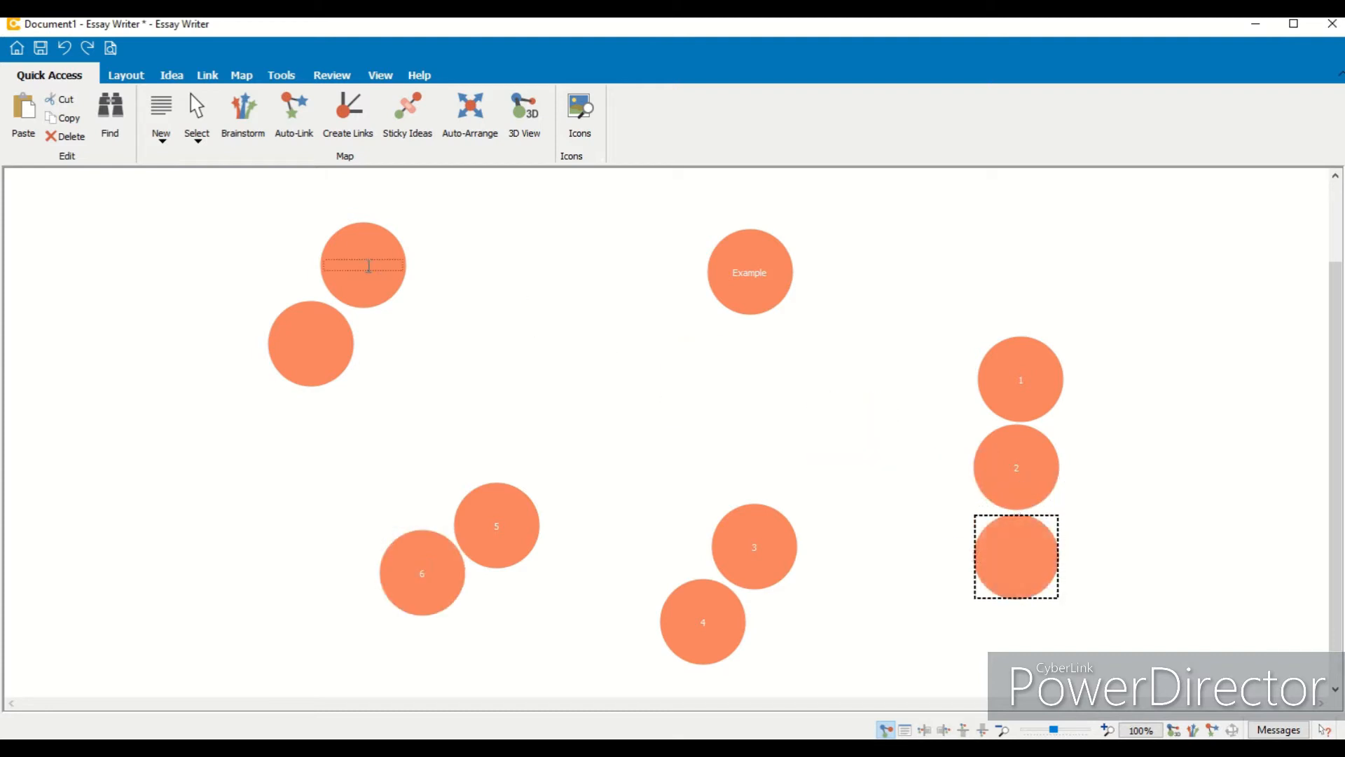
{"action": "left_click_drag", "start_coordinate": [360, 288], "coordinate": [794, 645]}
{"action": "left_click_drag", "start_coordinate": [344, 368], "coordinate": [429, 475]}
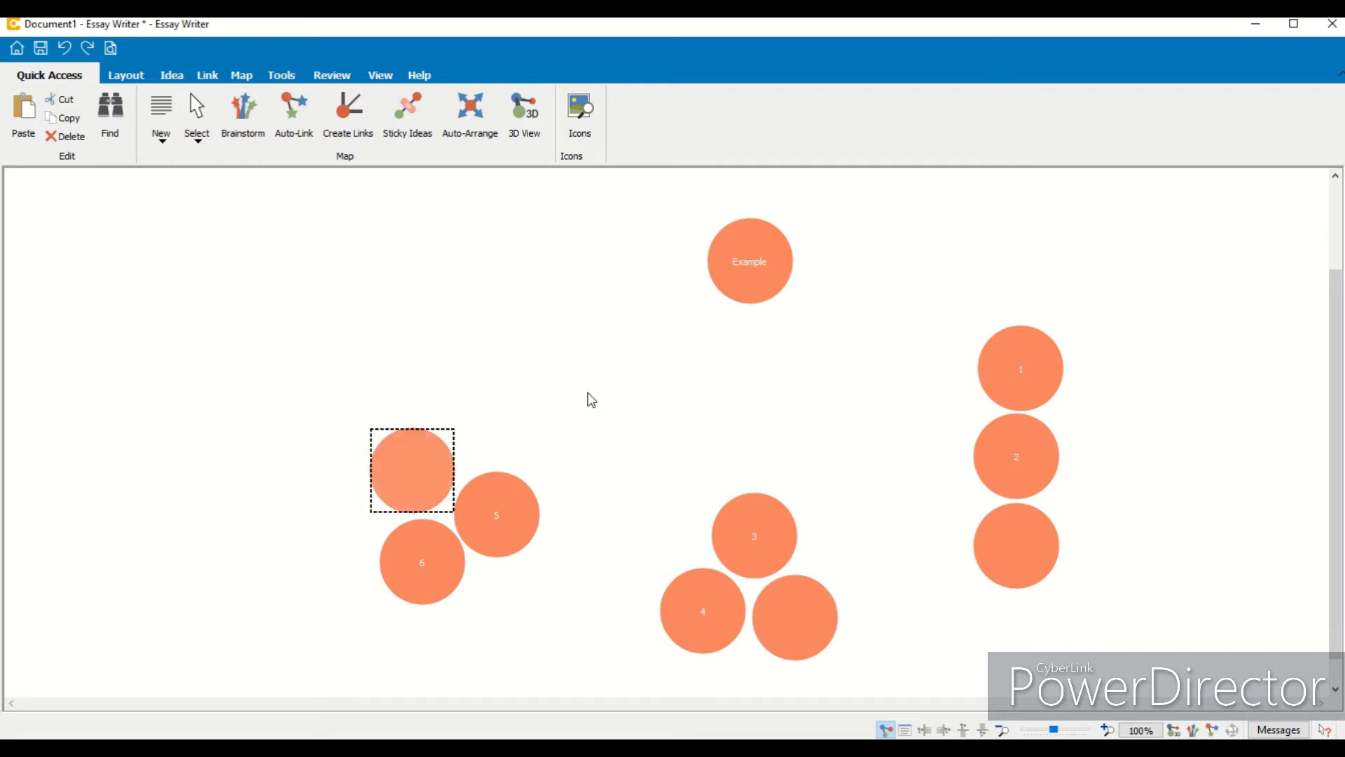
{"action": "left_click_drag", "start_coordinate": [994, 567], "coordinate": [1083, 447]}
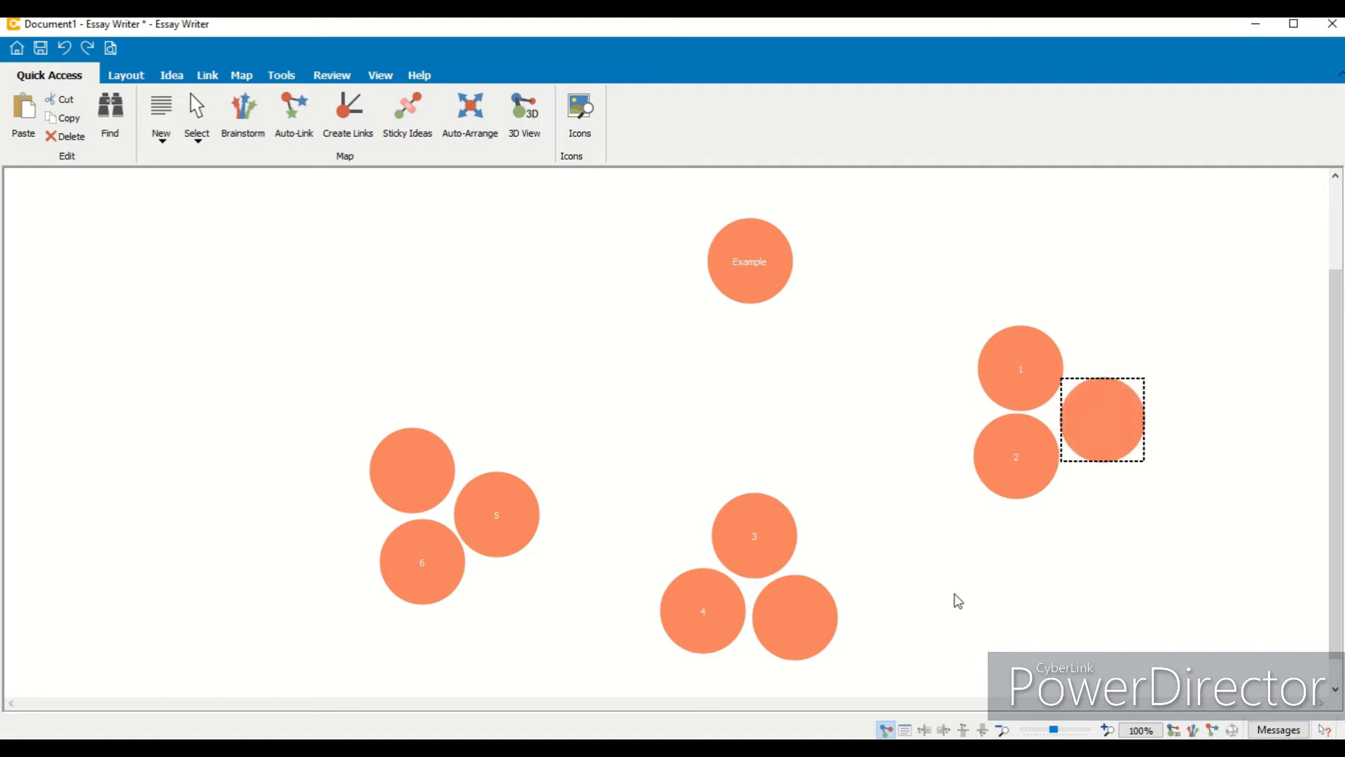
{"action": "left_click_drag", "start_coordinate": [756, 290], "coordinate": [729, 345]}
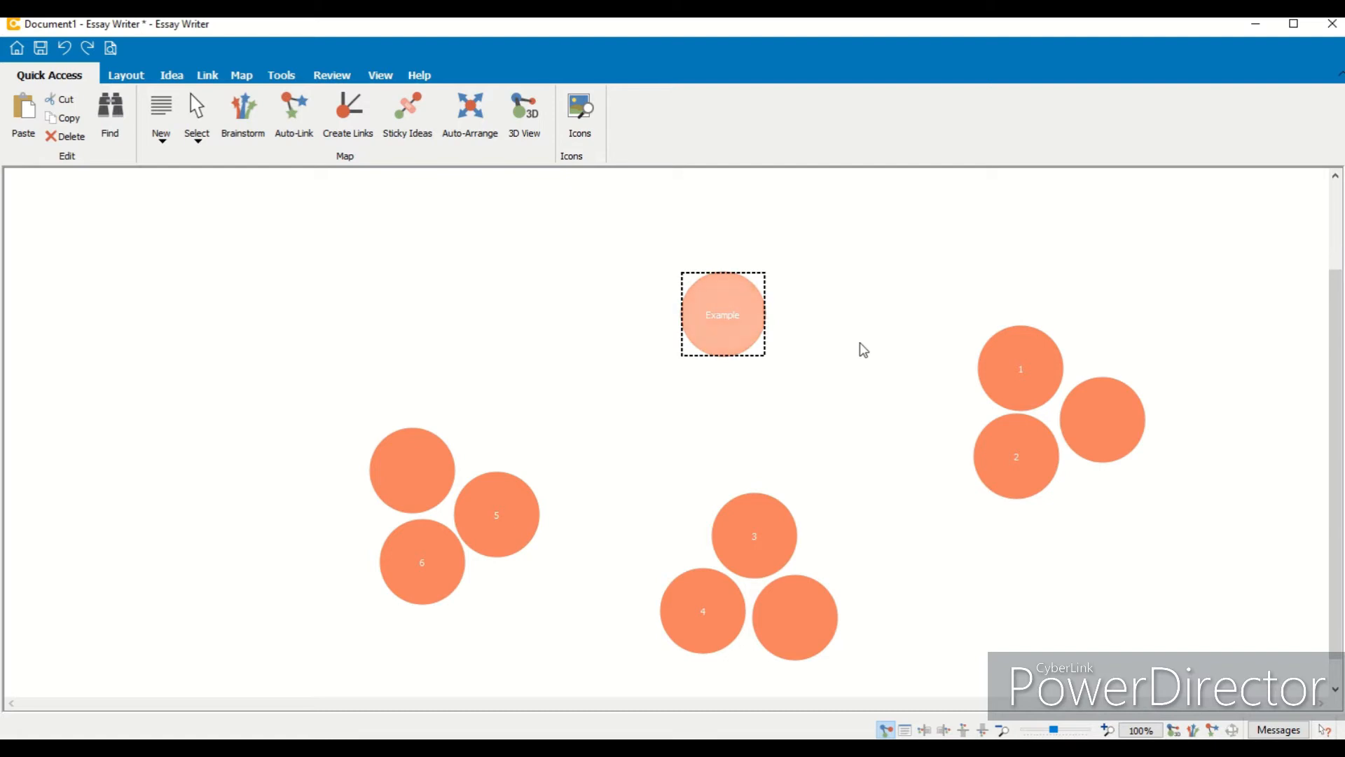
- Link ideas 1 and 2 to Example by dropping them onto it
{"action": "left_click", "coordinate": [1019, 344]}
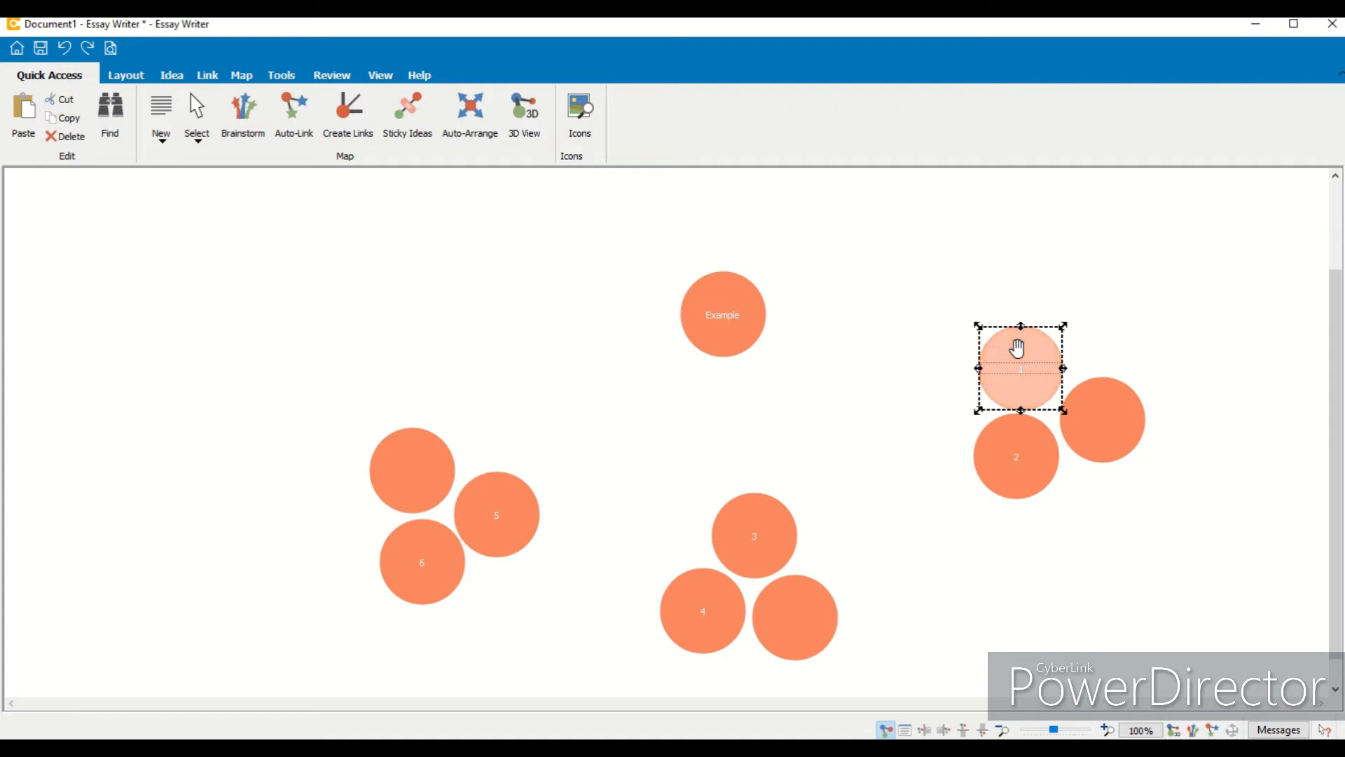
{"action": "left_click_drag", "start_coordinate": [1017, 349], "coordinate": [872, 306]}
{"action": "left_click_drag", "start_coordinate": [1027, 474], "coordinate": [927, 421]}
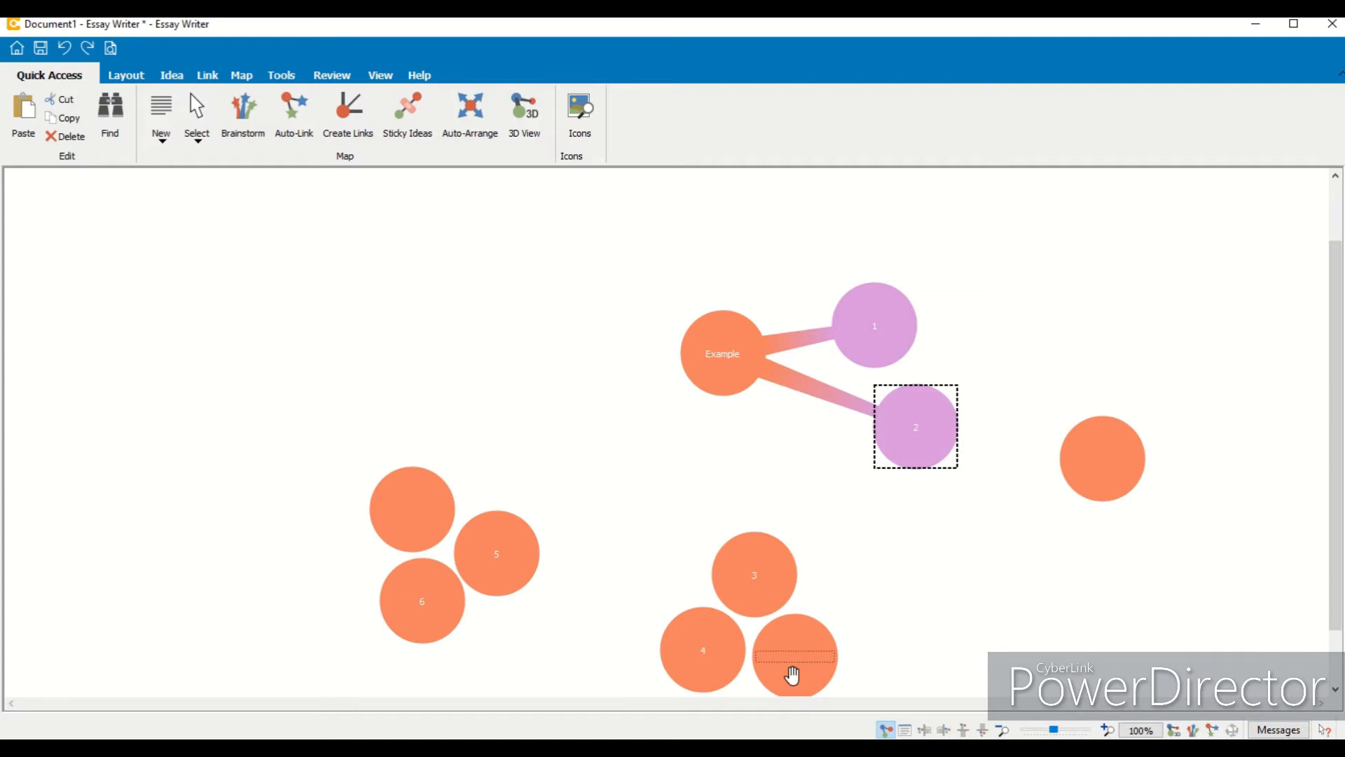
- Select Example and link ideas 3 and 4 to it
{"action": "left_click", "coordinate": [709, 378]}
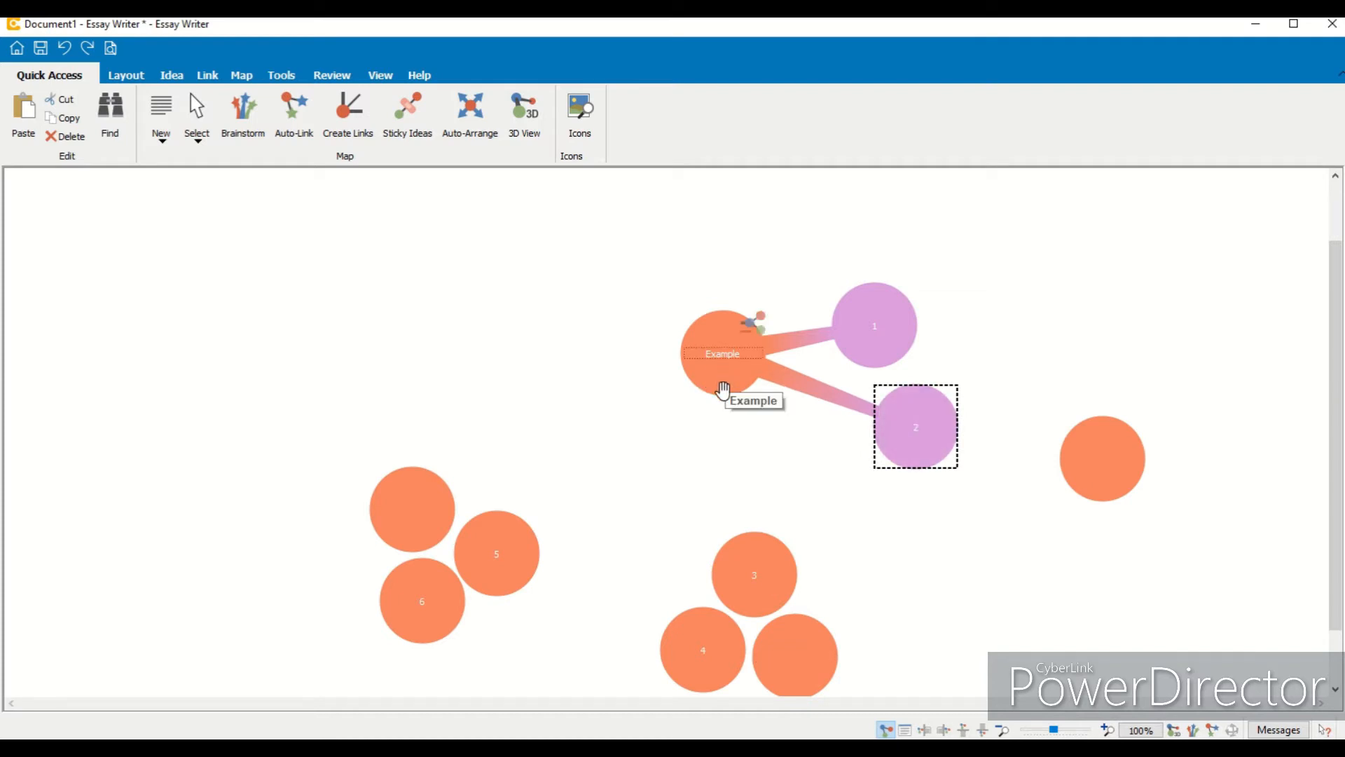
{"action": "left_click", "coordinate": [724, 379]}
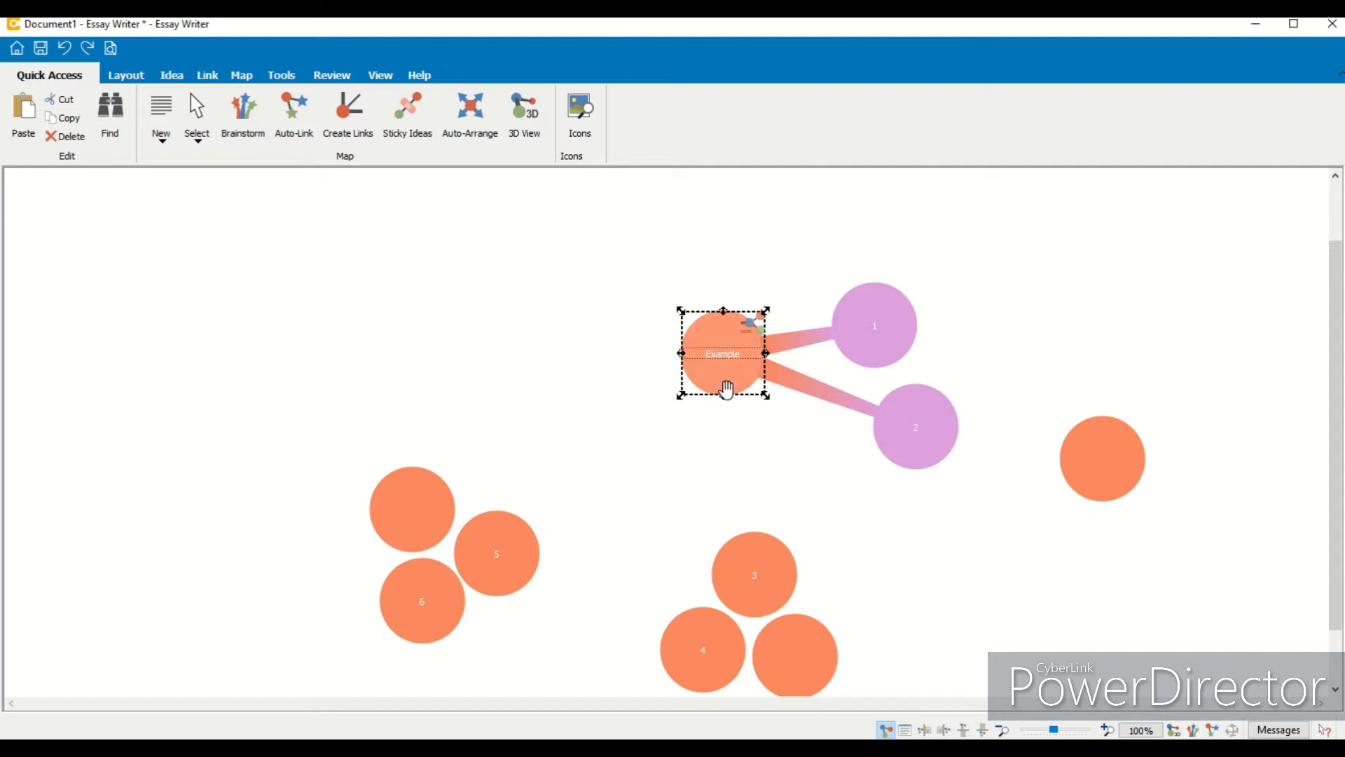
{"action": "left_click", "coordinate": [752, 552]}
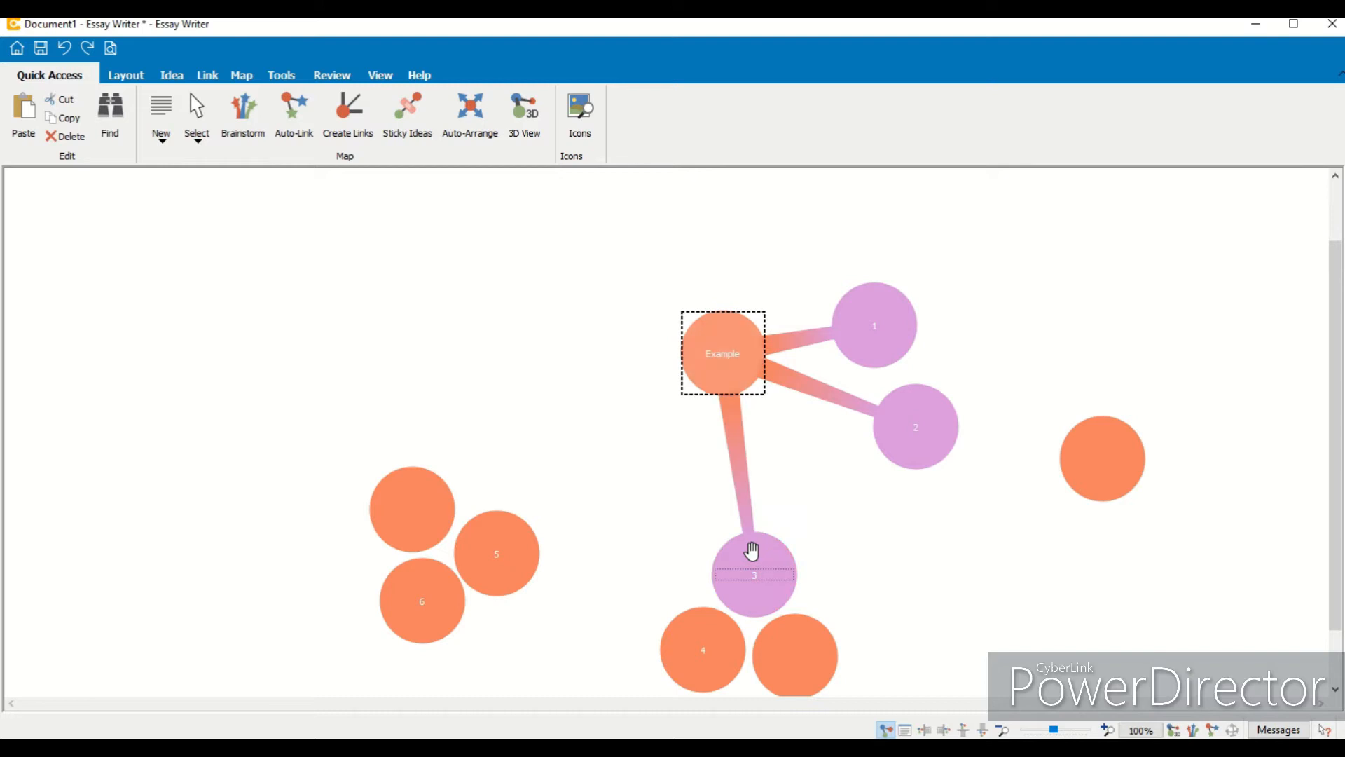
{"action": "left_click", "coordinate": [697, 615]}
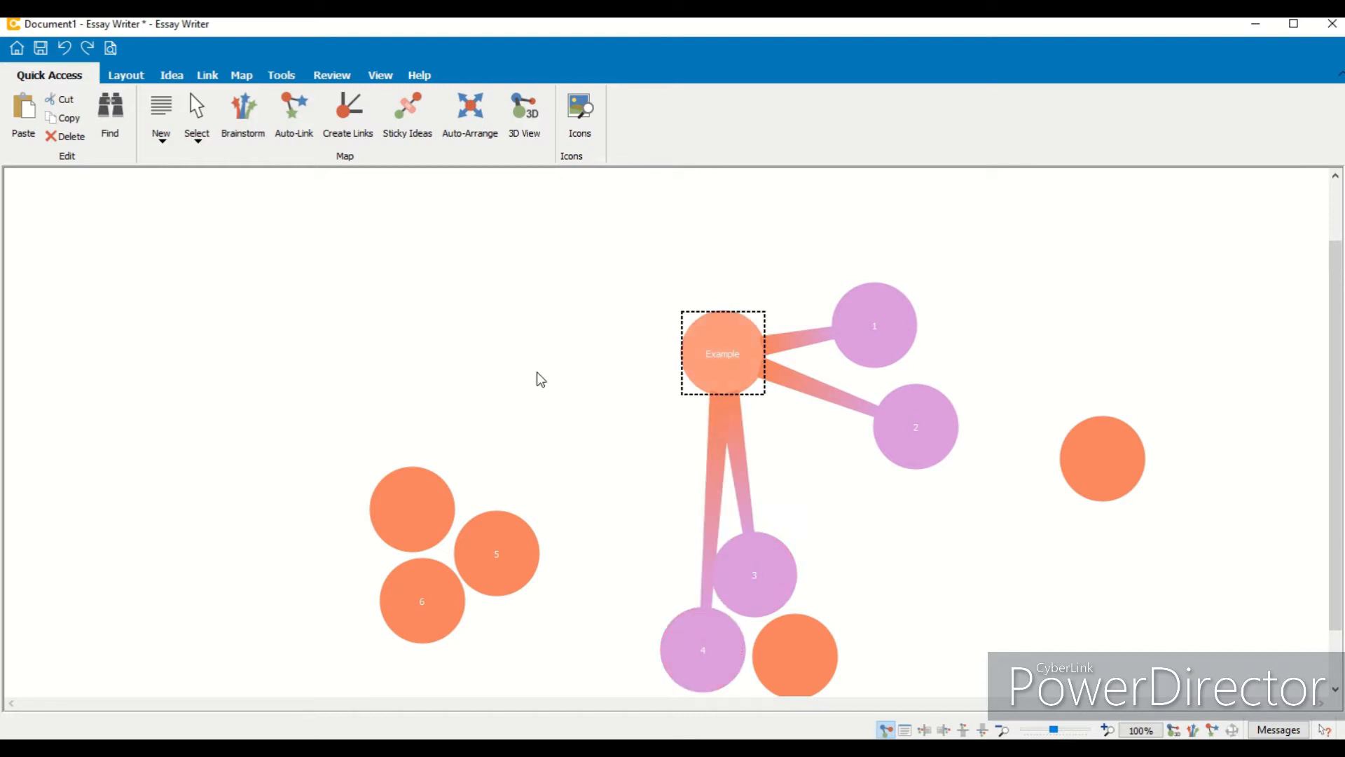
- Use Create Links mode to link idea 5 to Example, then exit the mode
{"action": "left_click", "coordinate": [388, 130]}
{"action": "left_click", "coordinate": [346, 112]}
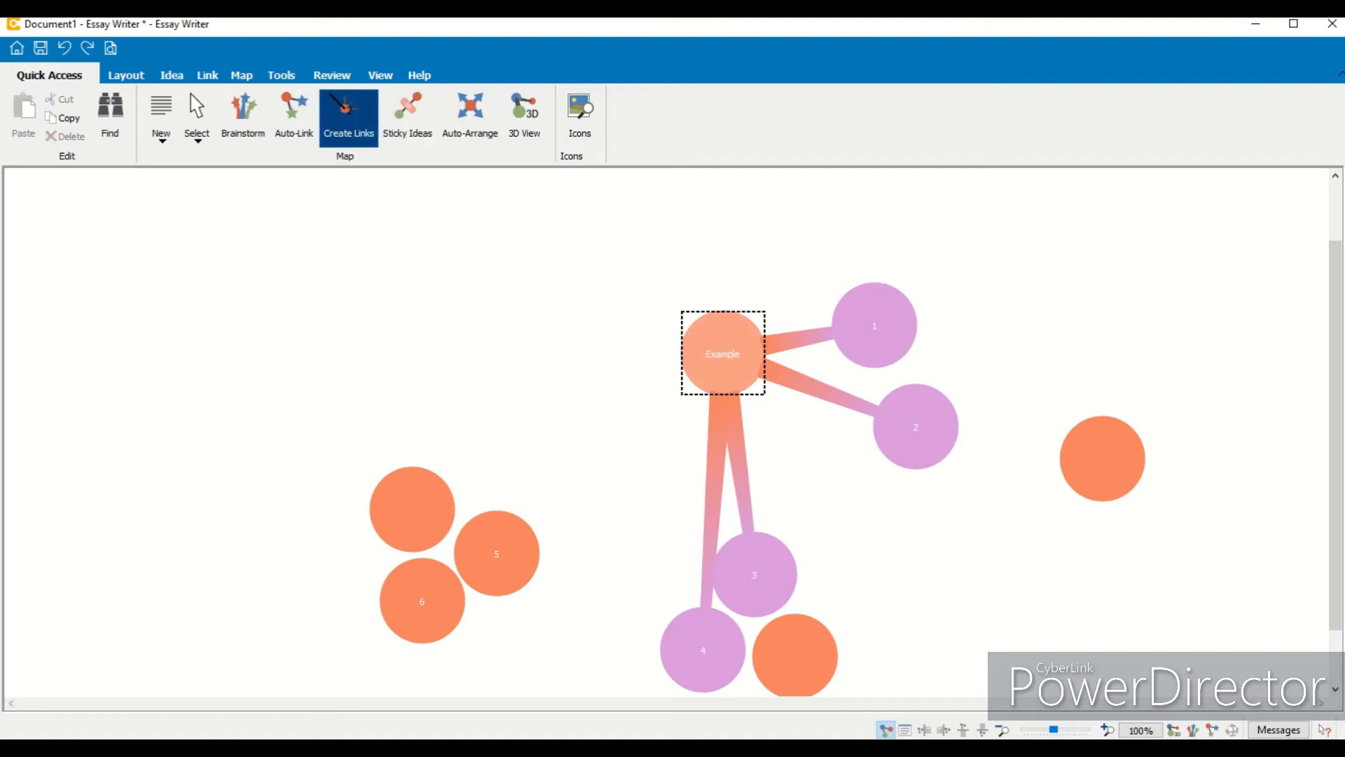
{"action": "left_click", "coordinate": [685, 328]}
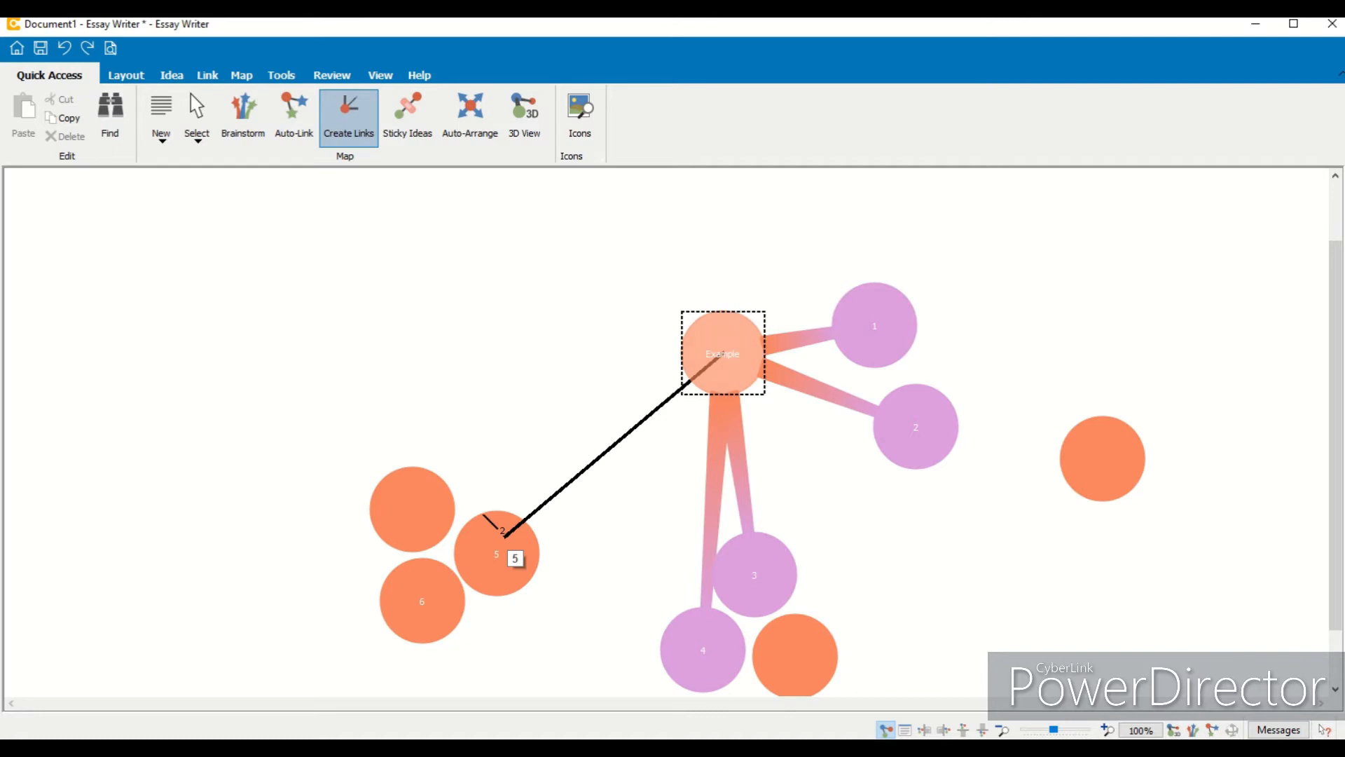
{"action": "left_click", "coordinate": [501, 534]}
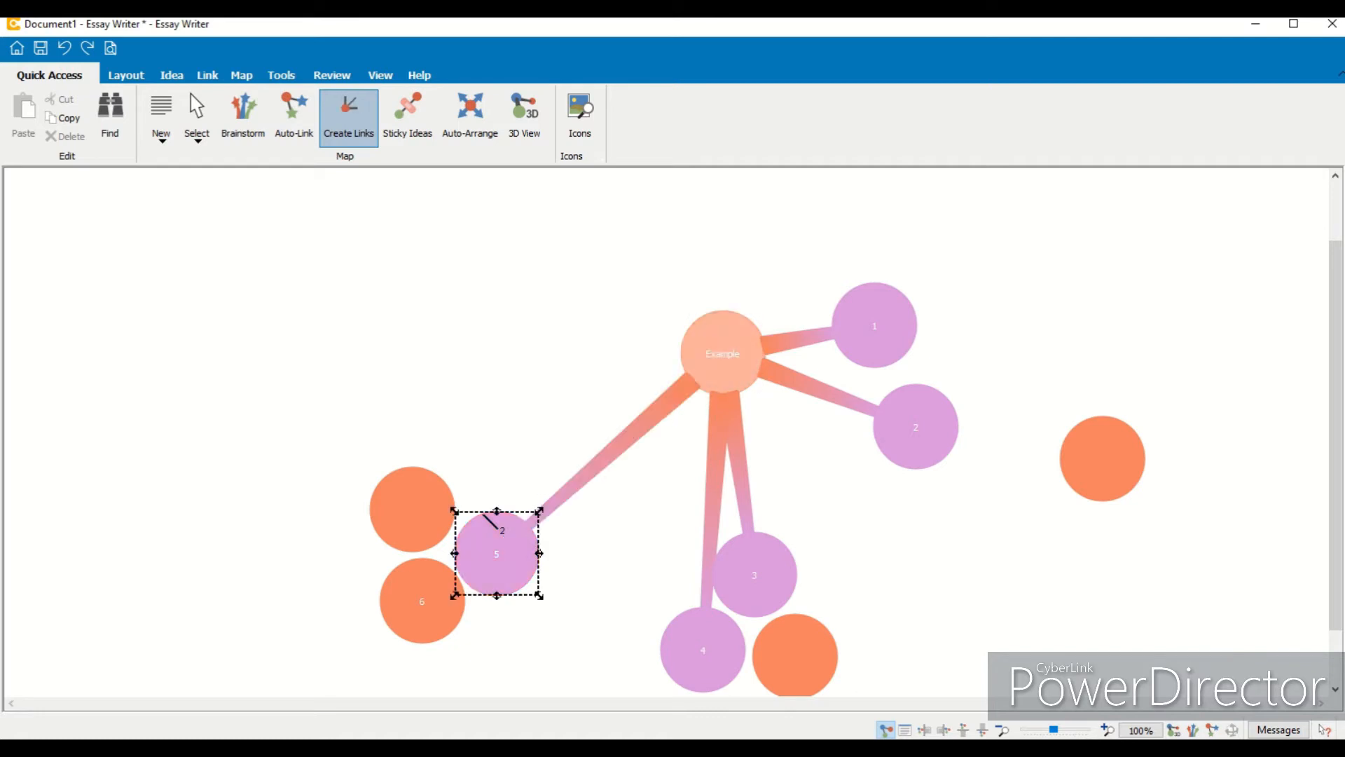
{"action": "left_click", "coordinate": [391, 564]}
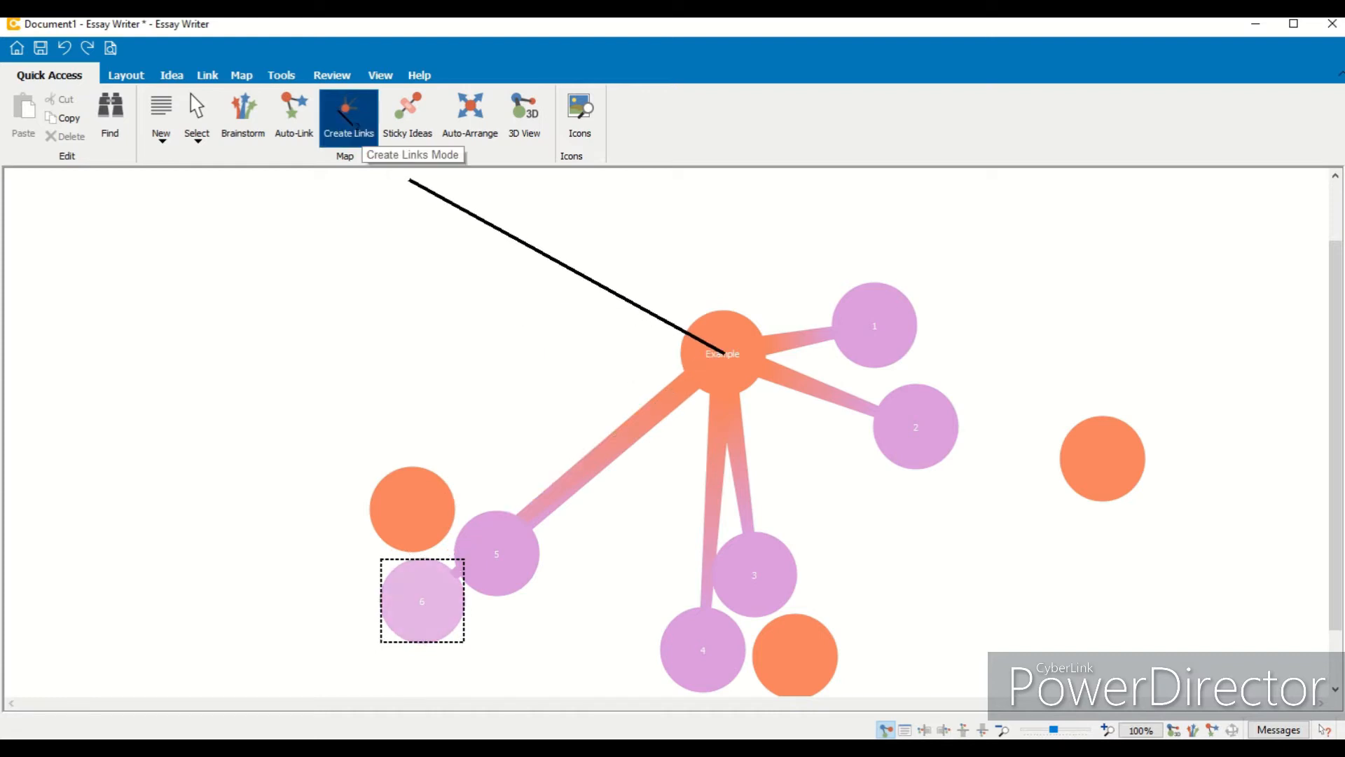
{"action": "left_click", "coordinate": [349, 116]}
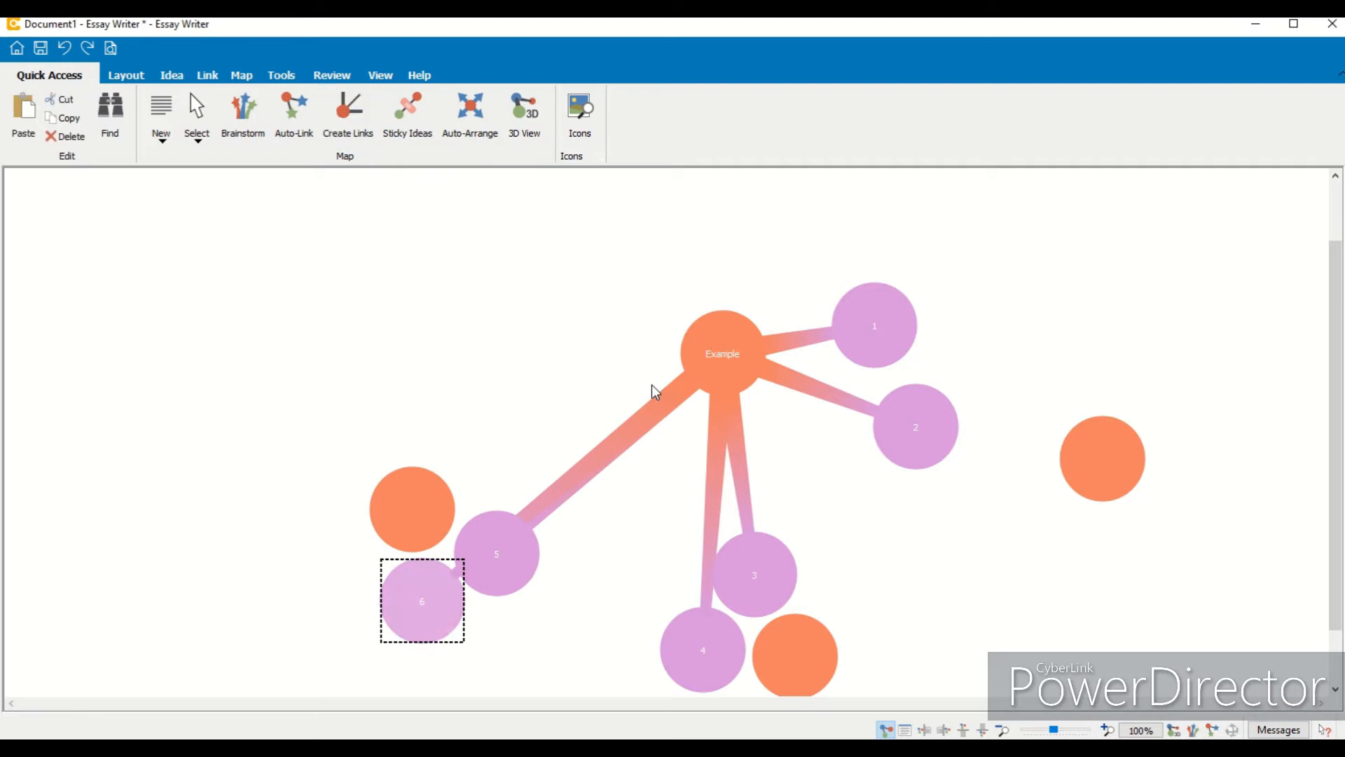
- Link idea 6 to Example and spread ideas 1 to 4 evenly around the central idea
{"action": "left_click", "coordinate": [369, 116]}
{"action": "left_click_drag", "start_coordinate": [399, 621], "coordinate": [425, 457]}
{"action": "left_click_drag", "start_coordinate": [772, 608], "coordinate": [854, 592]}
{"action": "left_click", "coordinate": [709, 660]}
{"action": "left_click_drag", "start_coordinate": [706, 641], "coordinate": [722, 560]}
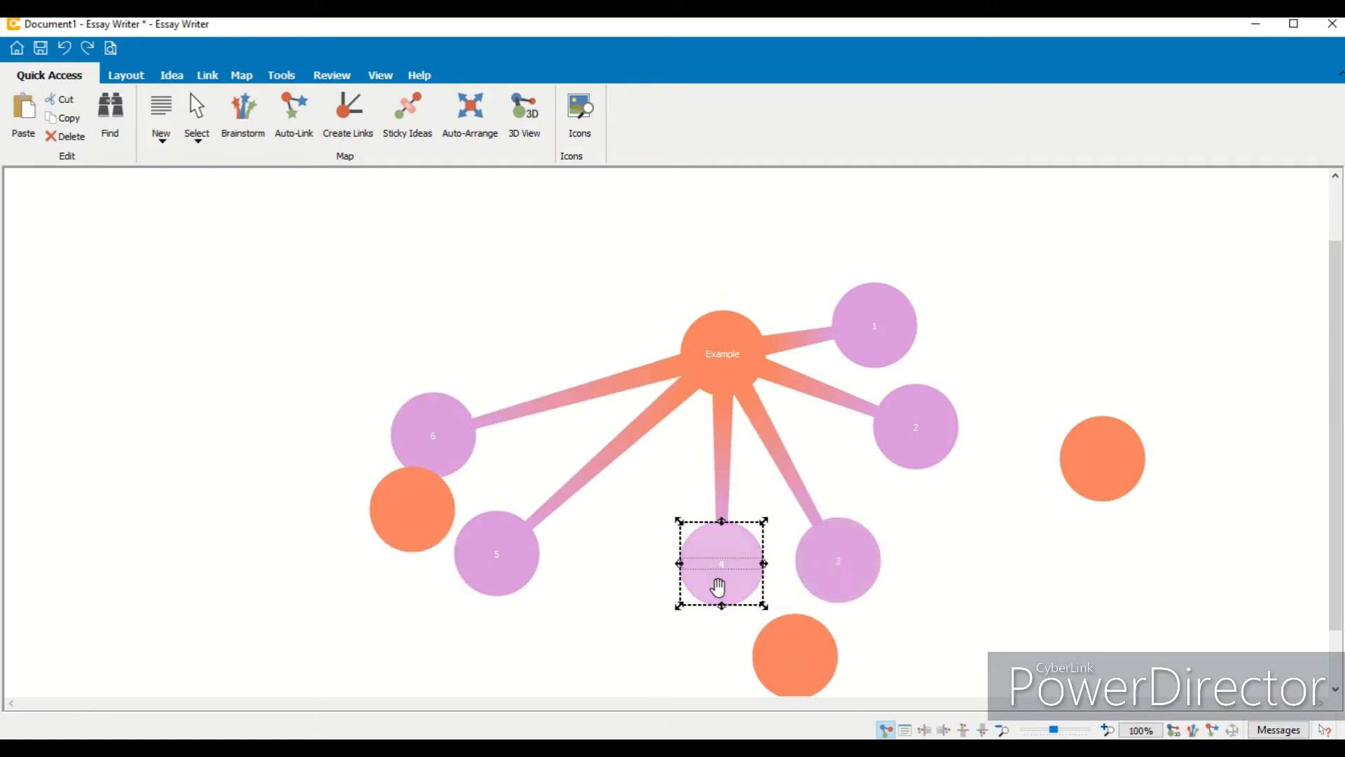
{"action": "left_click_drag", "start_coordinate": [880, 339], "coordinate": [888, 278]}
{"action": "left_click_drag", "start_coordinate": [928, 440], "coordinate": [1019, 326]}
{"action": "left_click_drag", "start_coordinate": [875, 266], "coordinate": [945, 276]}
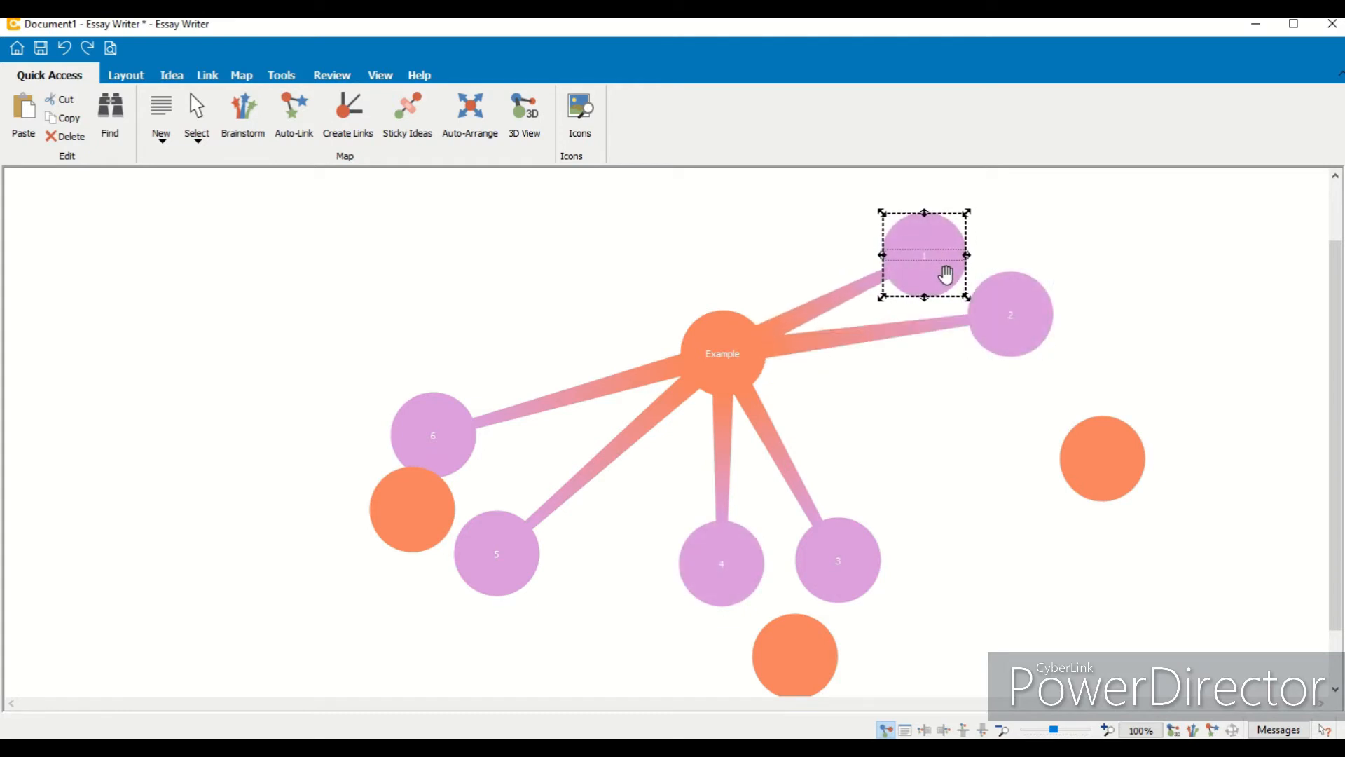
- Attach the three untitled ideas as sub-ideas of ideas 2, 3 and 5
{"action": "left_click_drag", "start_coordinate": [393, 528], "coordinate": [333, 571]}
{"action": "left_click_drag", "start_coordinate": [1022, 453], "coordinate": [1038, 360]}
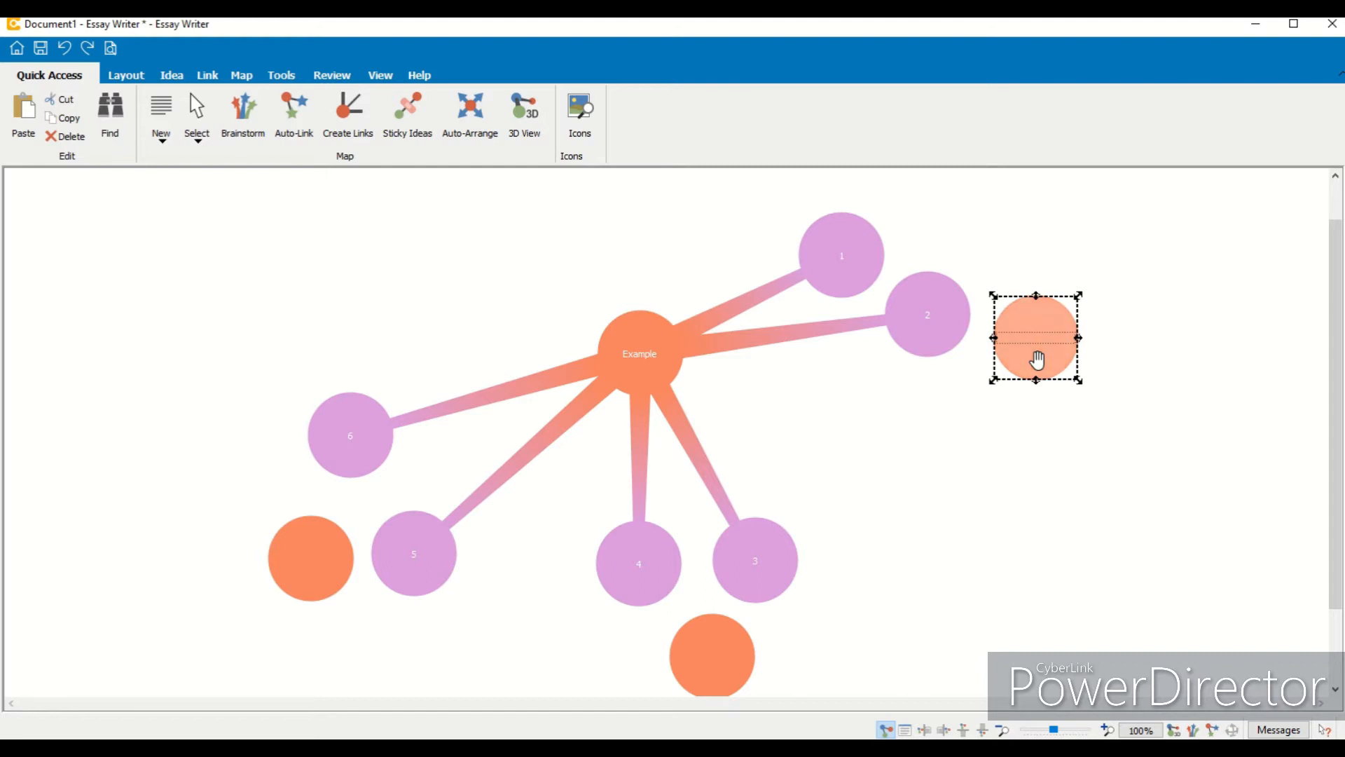
{"action": "left_click_drag", "start_coordinate": [1038, 360], "coordinate": [937, 324]}
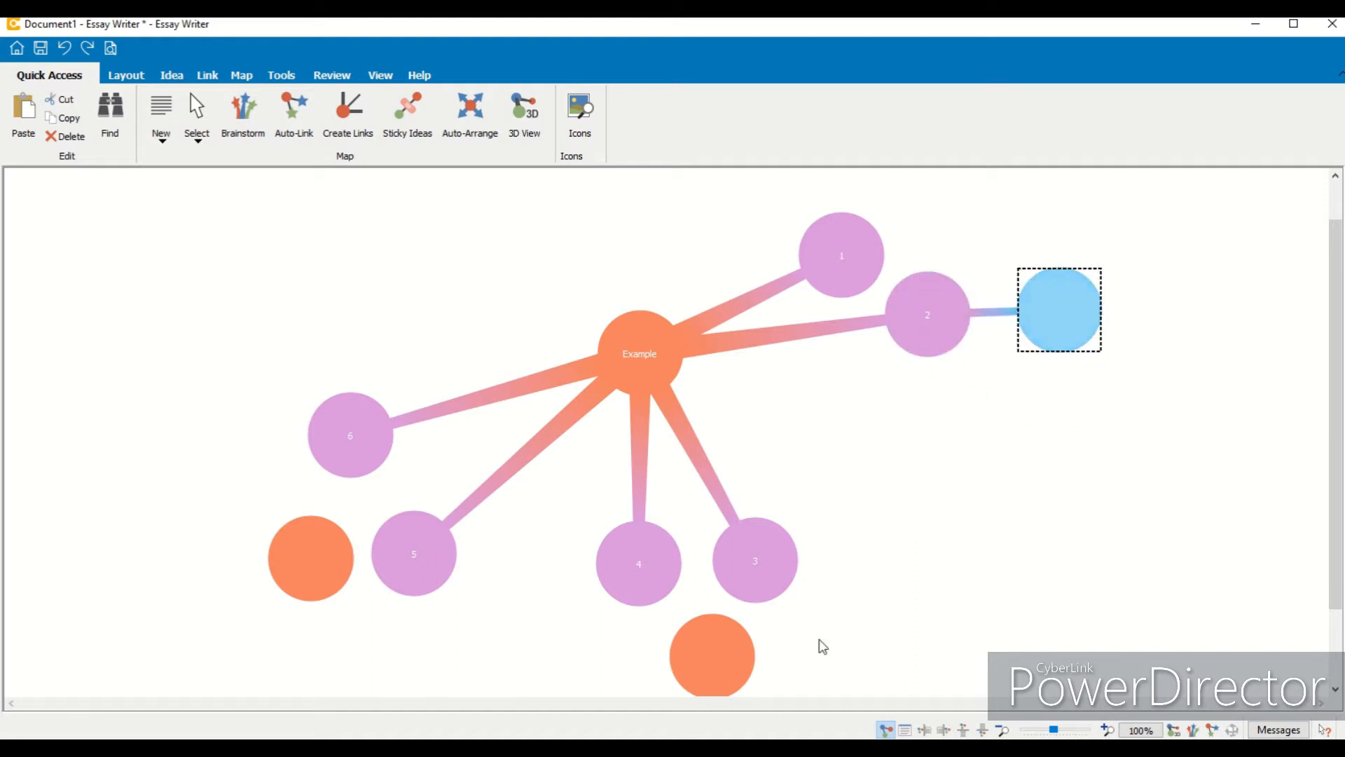
{"action": "left_click_drag", "start_coordinate": [687, 641], "coordinate": [756, 541]}
{"action": "left_click_drag", "start_coordinate": [310, 594], "coordinate": [236, 592]}
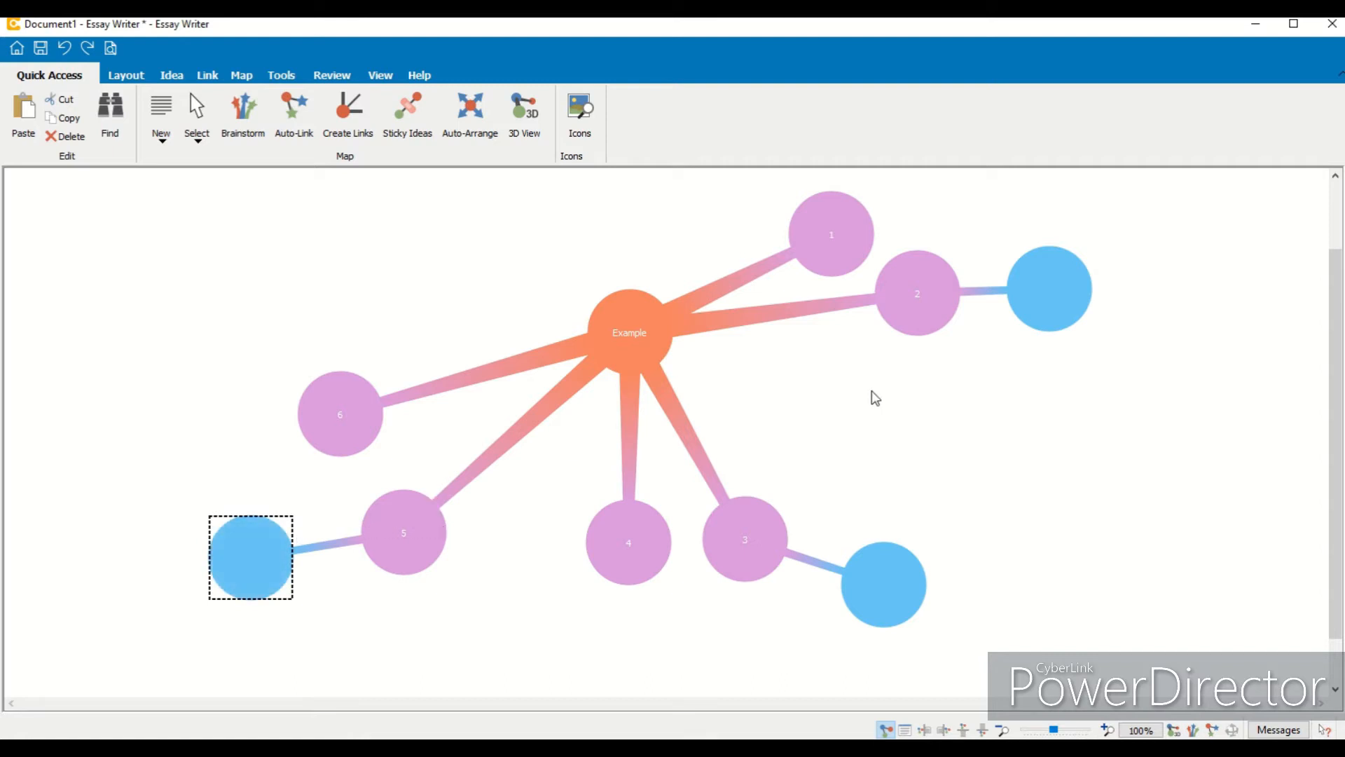
- Select the central Example idea and auto-arrange the map evenly around it
{"action": "left_click", "coordinate": [614, 302]}
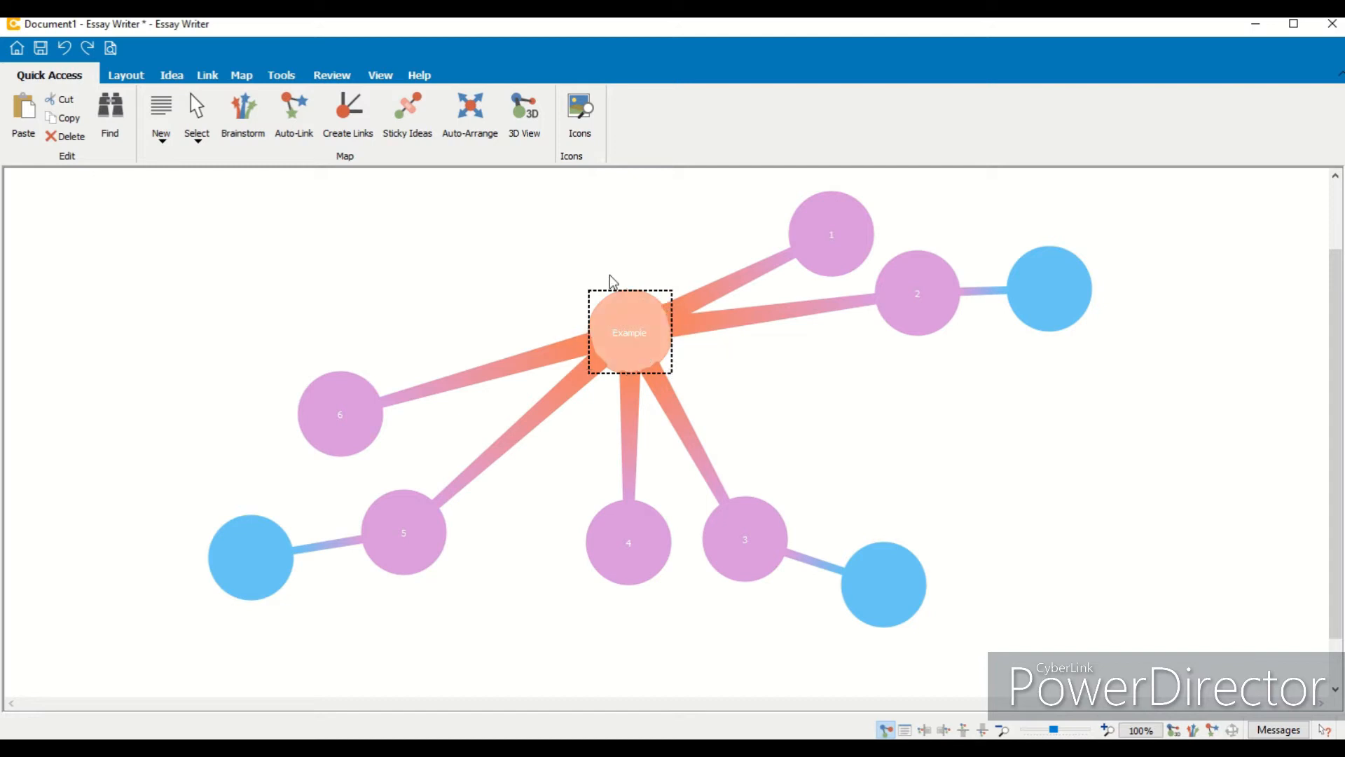
{"action": "left_click", "coordinate": [467, 126]}
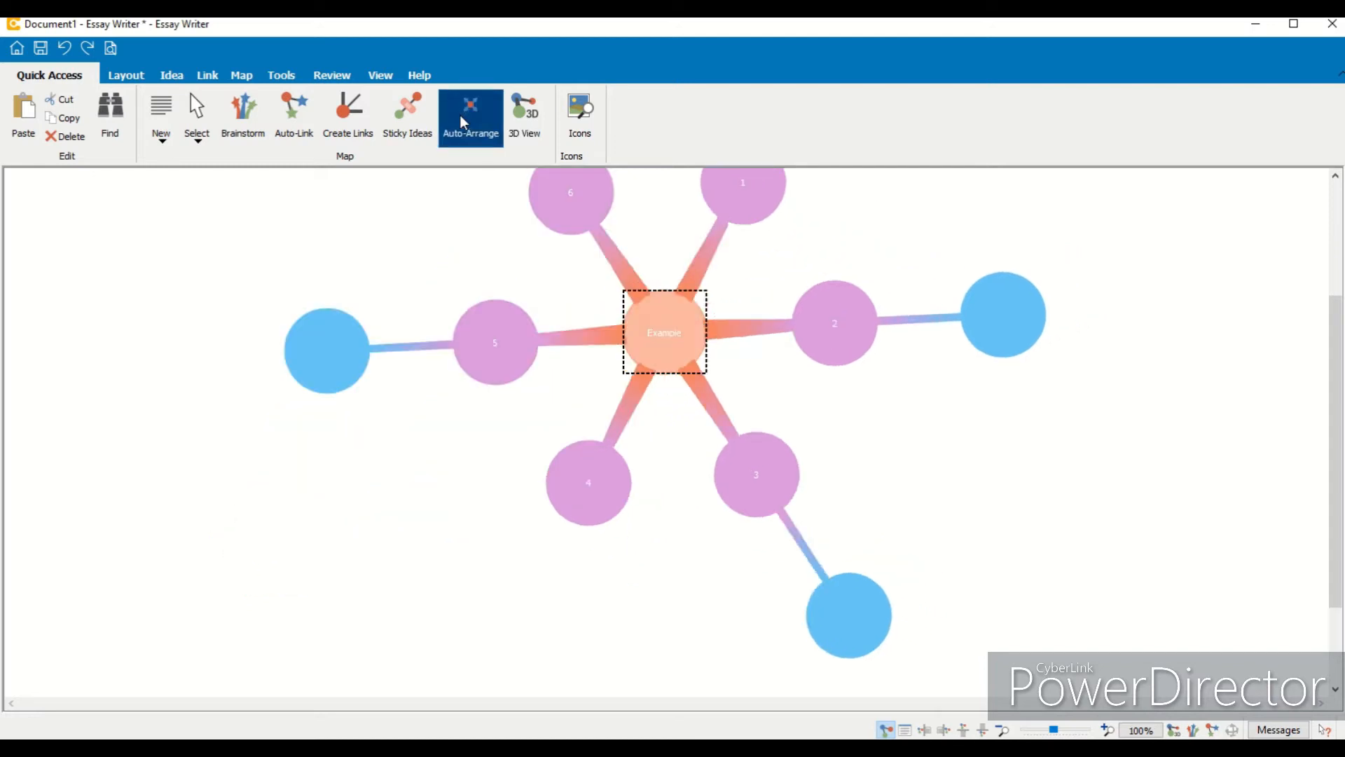
{"action": "left_click_drag", "start_coordinate": [1334, 502], "coordinate": [1339, 464]}
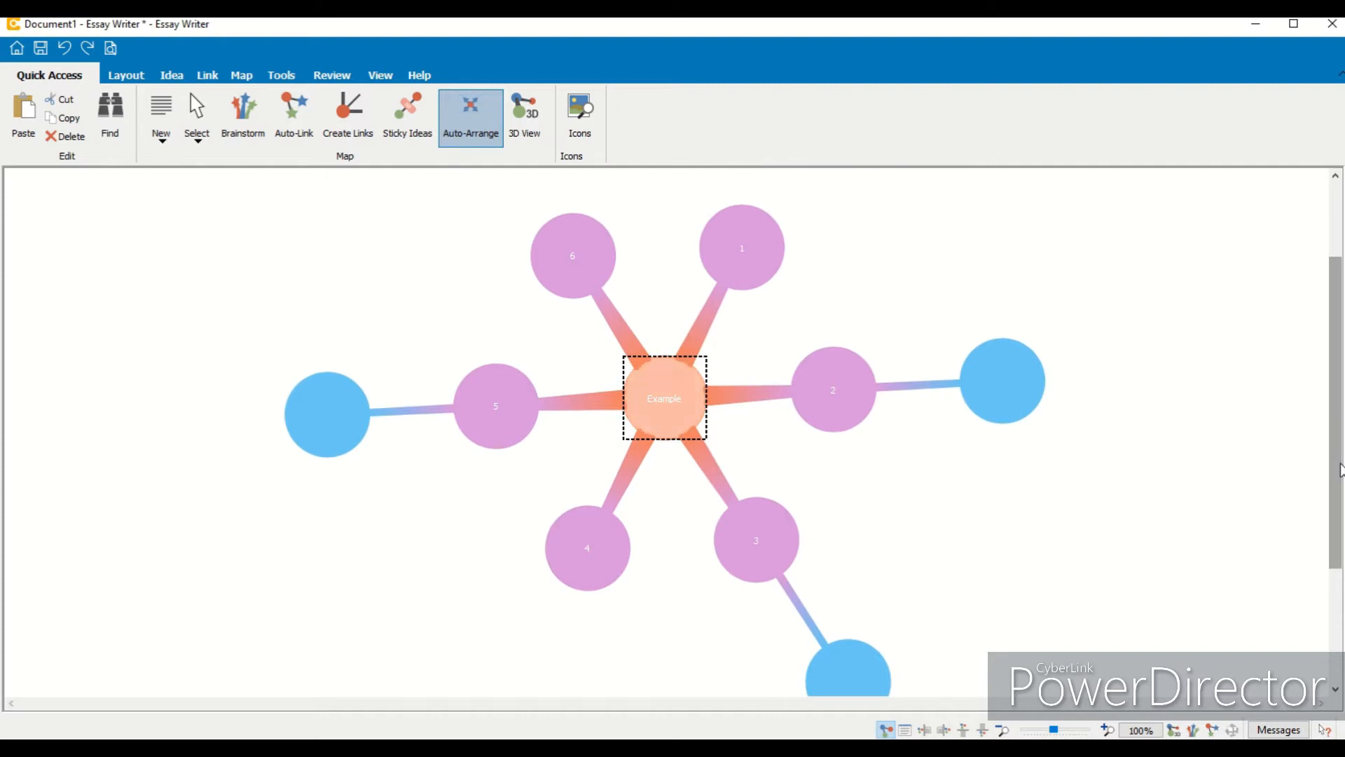
{"action": "left_click", "coordinate": [1004, 730]}
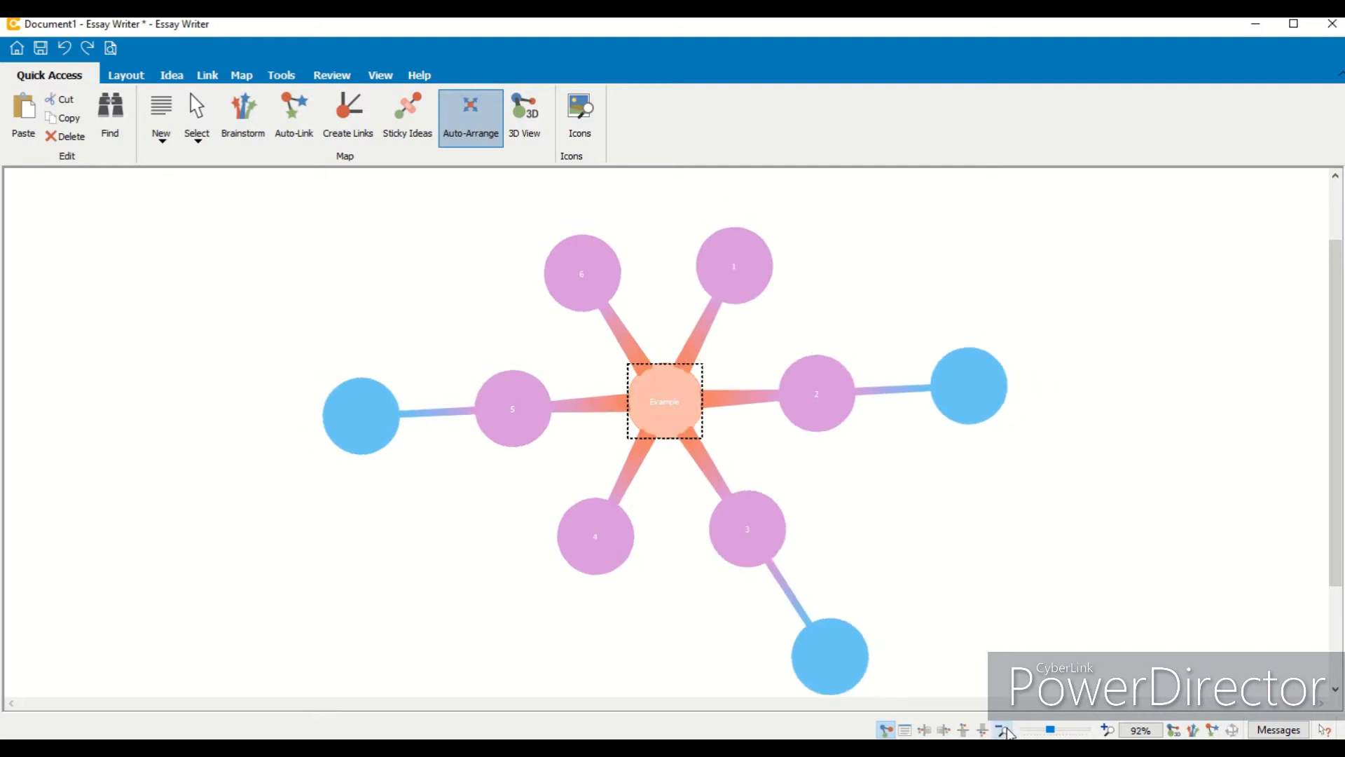
{"action": "left_click_drag", "start_coordinate": [1333, 521], "coordinate": [1333, 525]}
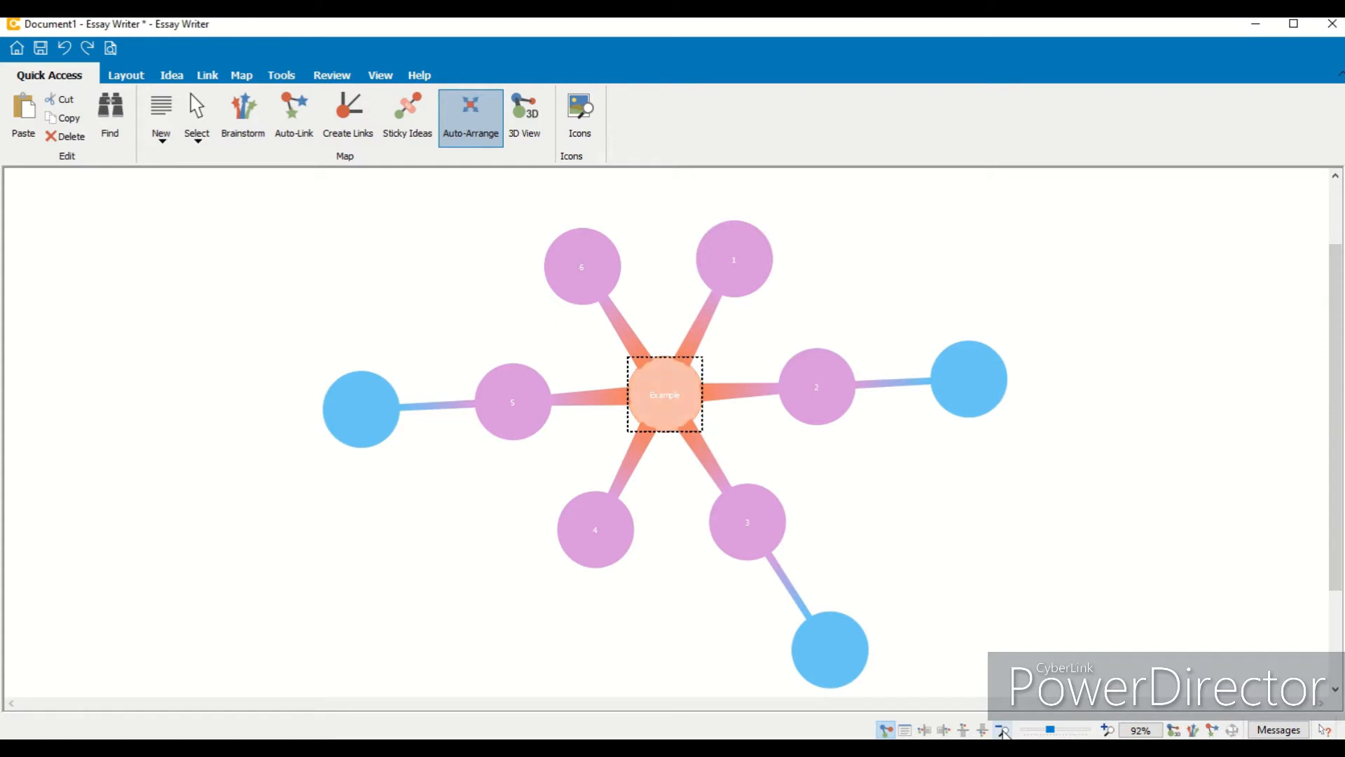
{"action": "left_click_drag", "start_coordinate": [1336, 452], "coordinate": [1335, 459]}
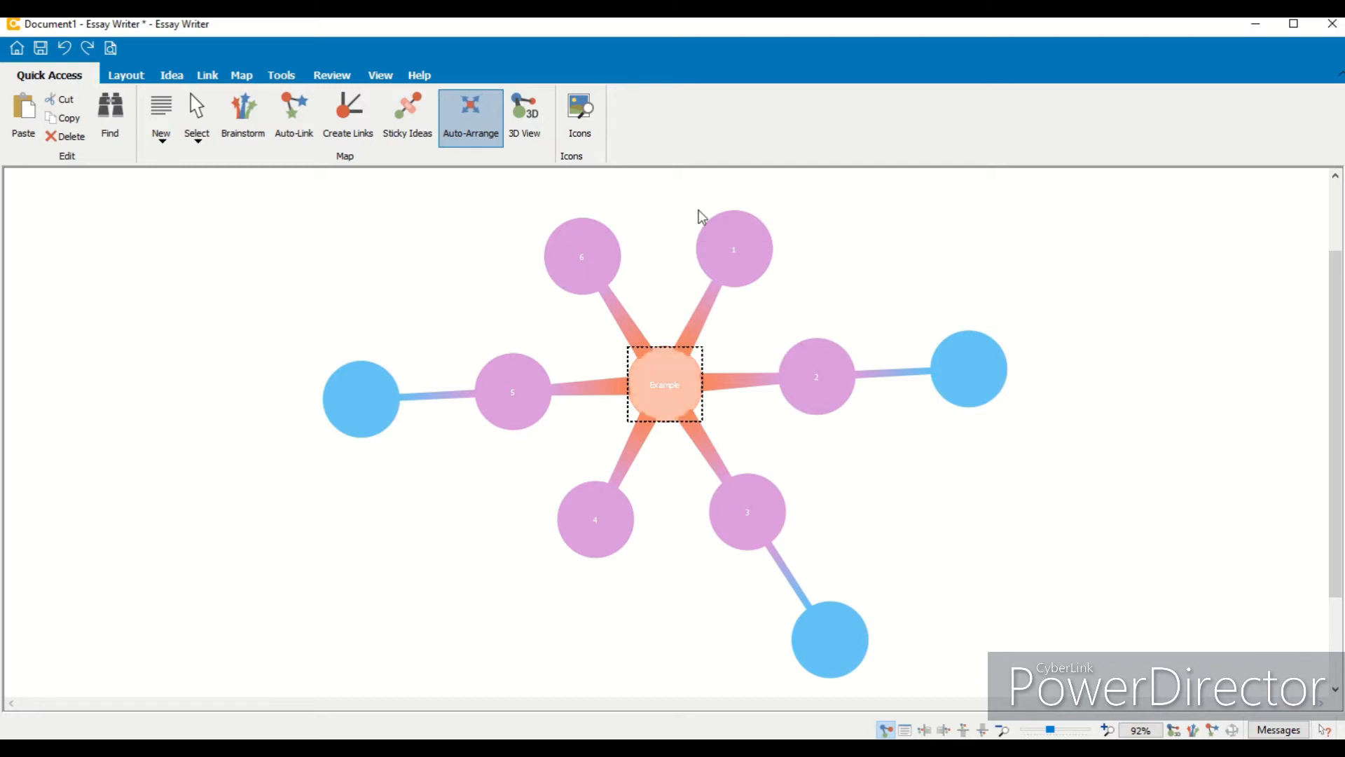
- Switch to the Map|Text split view and try reordering ideas by dragging them into other positions around Example
{"action": "left_click", "coordinate": [381, 76]}
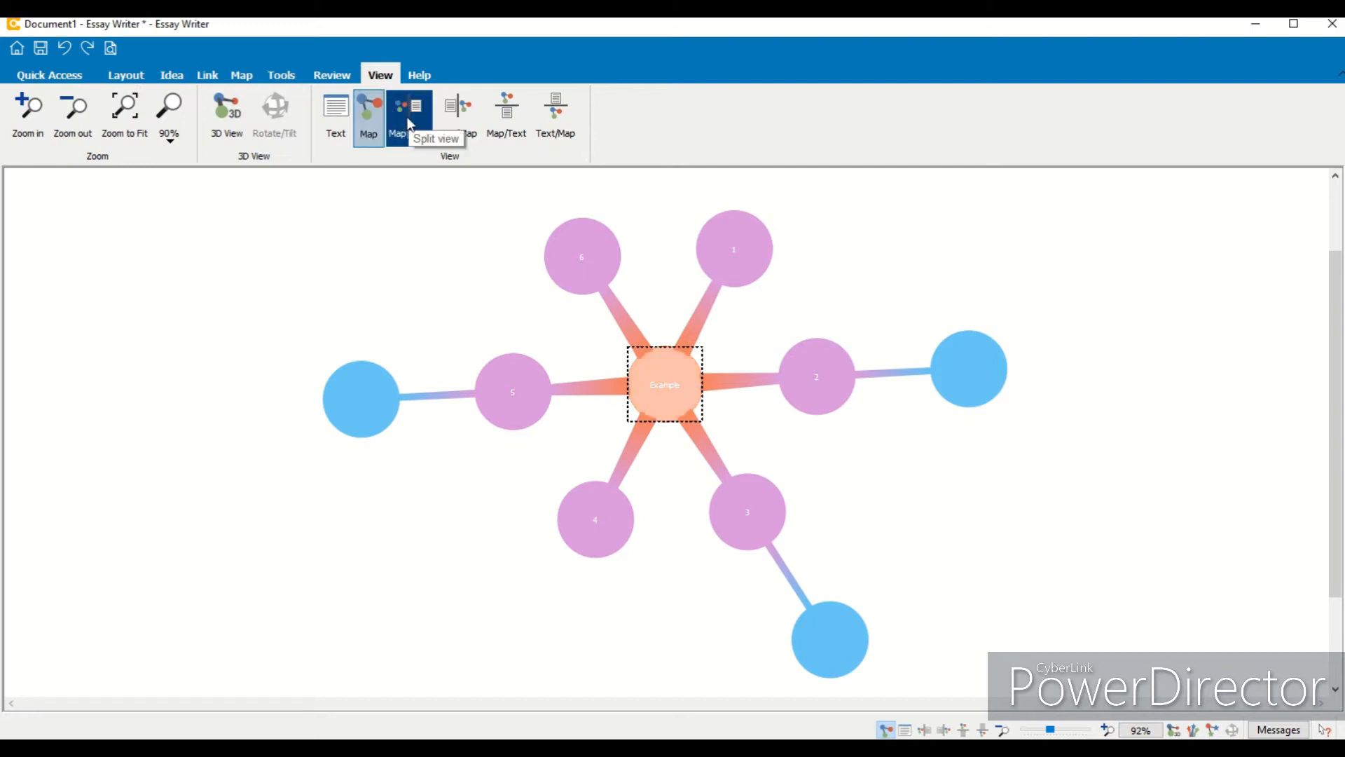
{"action": "left_click", "coordinate": [410, 123]}
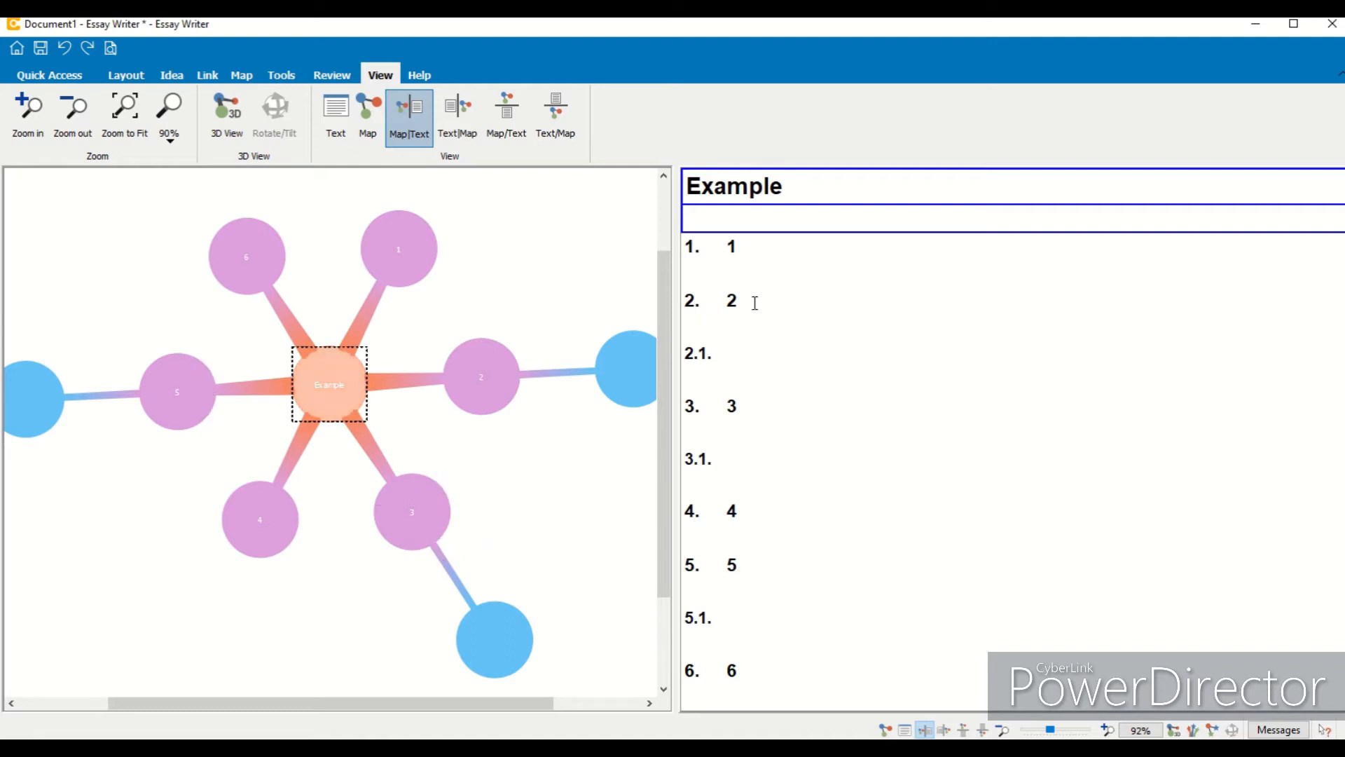
{"action": "left_click_drag", "start_coordinate": [393, 529], "coordinate": [488, 299]}
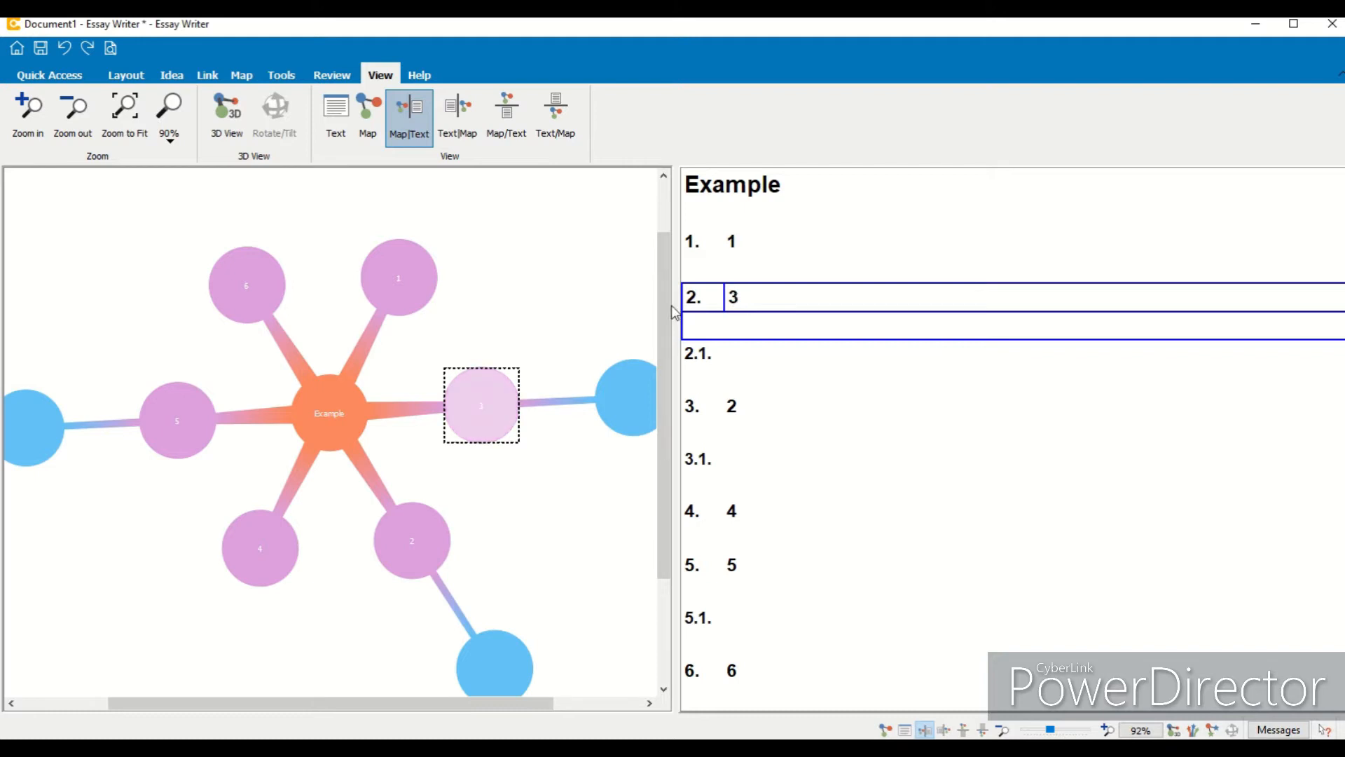
{"action": "left_click_drag", "start_coordinate": [174, 401], "coordinate": [507, 295]}
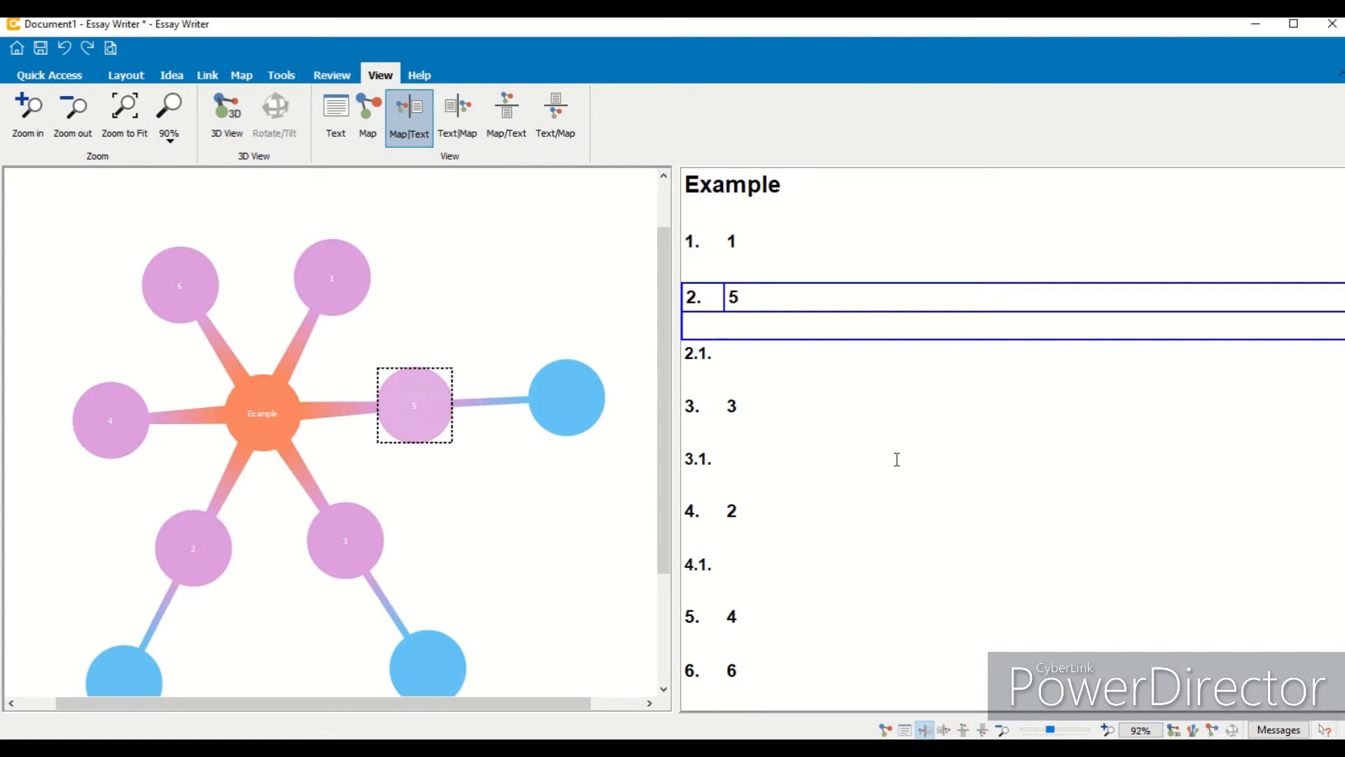
{"action": "left_click_drag", "start_coordinate": [412, 421], "coordinate": [54, 381]}
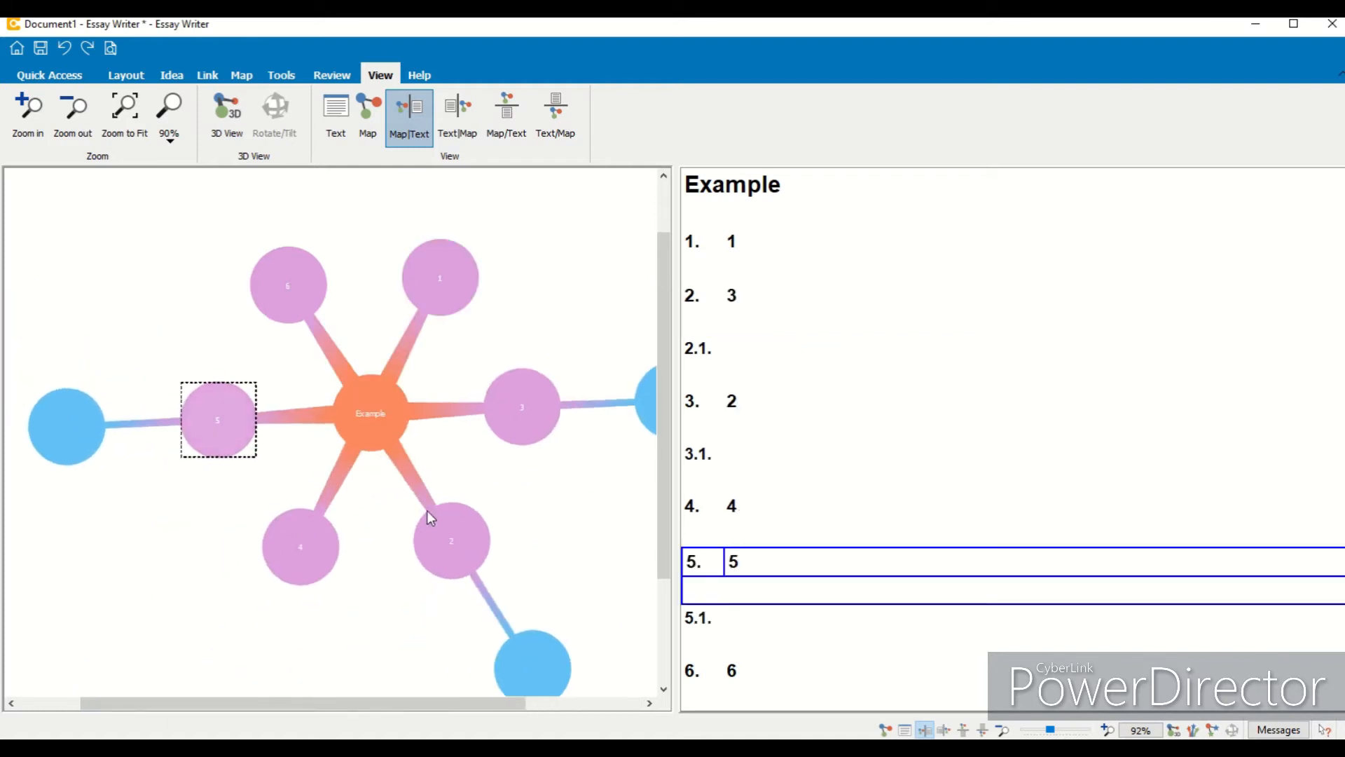
{"action": "left_click_drag", "start_coordinate": [451, 561], "coordinate": [538, 351]}
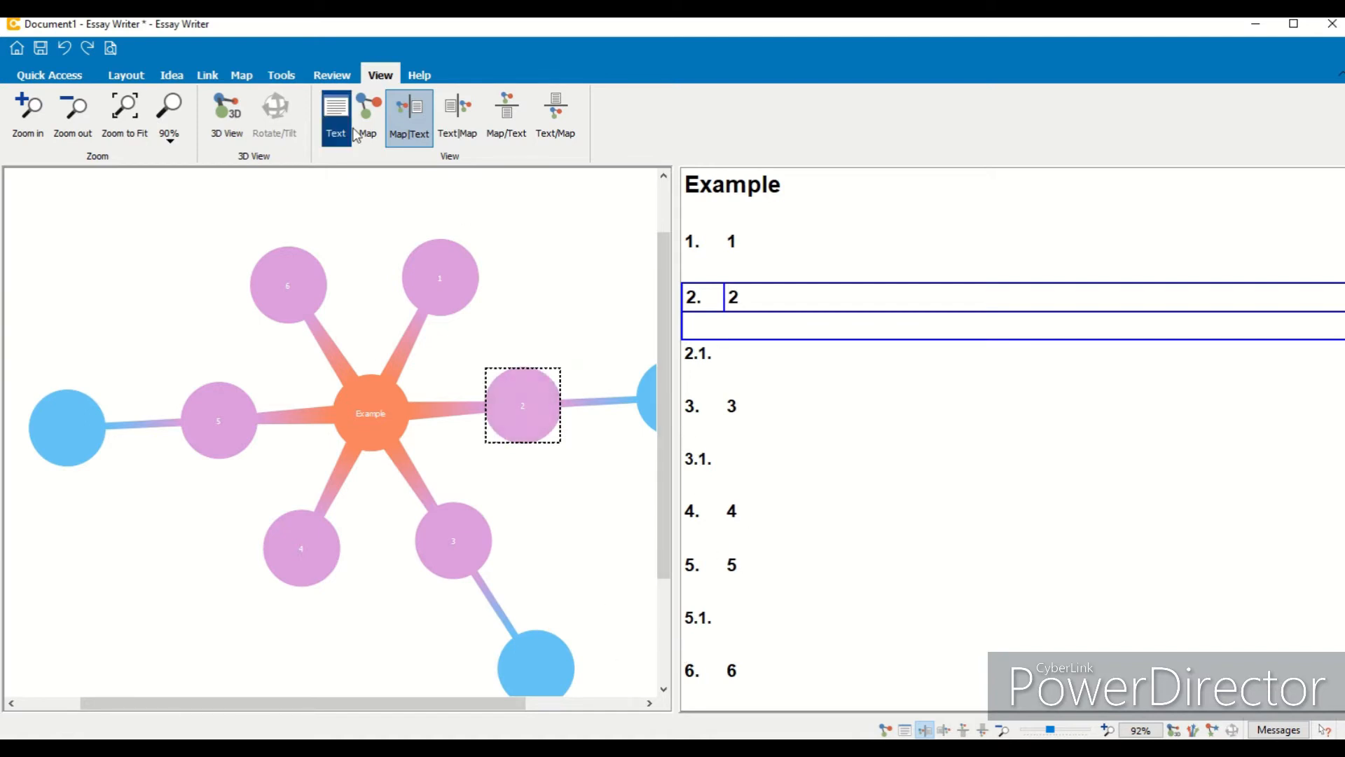
- Compare the Text|Map, Map/Text, Text/Map and Text-only layouts, returning to the Map view
{"action": "left_click", "coordinate": [464, 120]}
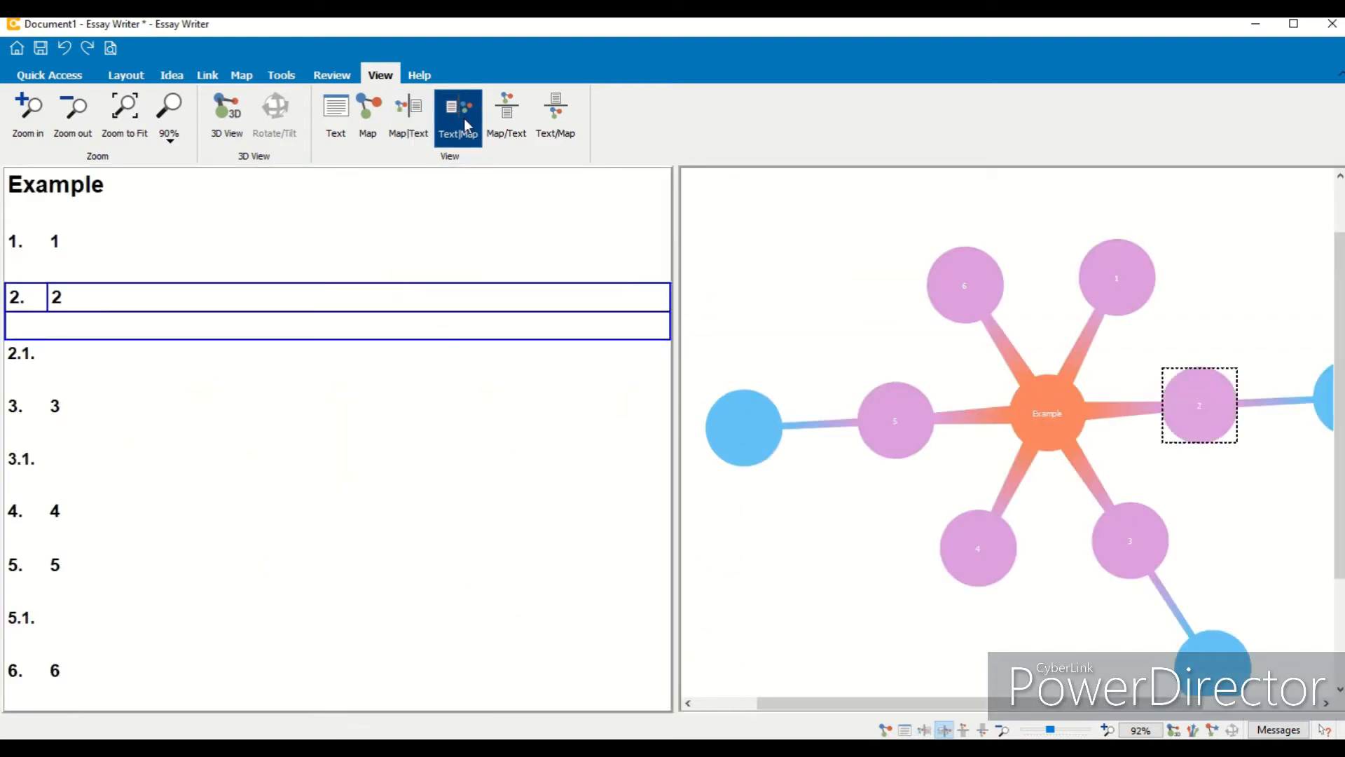
{"action": "left_click", "coordinate": [494, 118]}
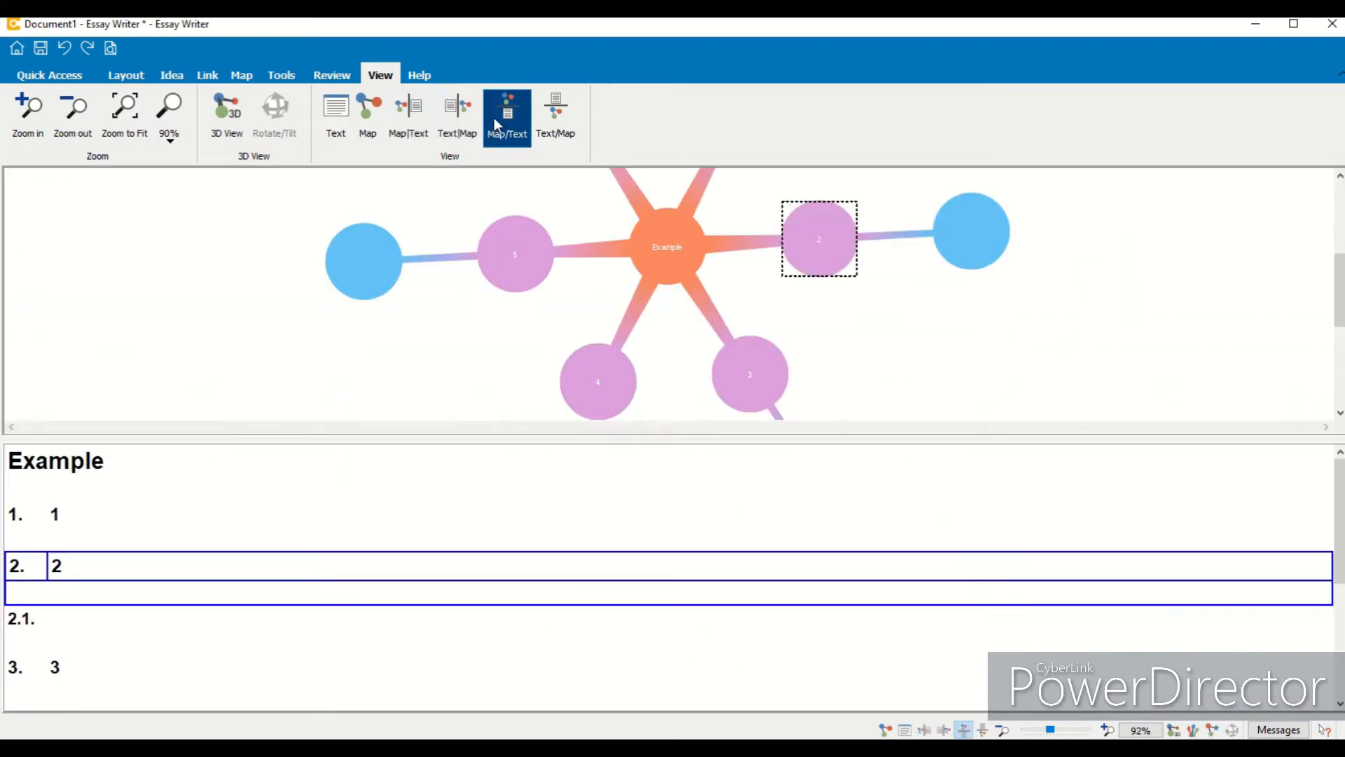
{"action": "left_click", "coordinate": [557, 123]}
{"action": "left_click", "coordinate": [398, 120]}
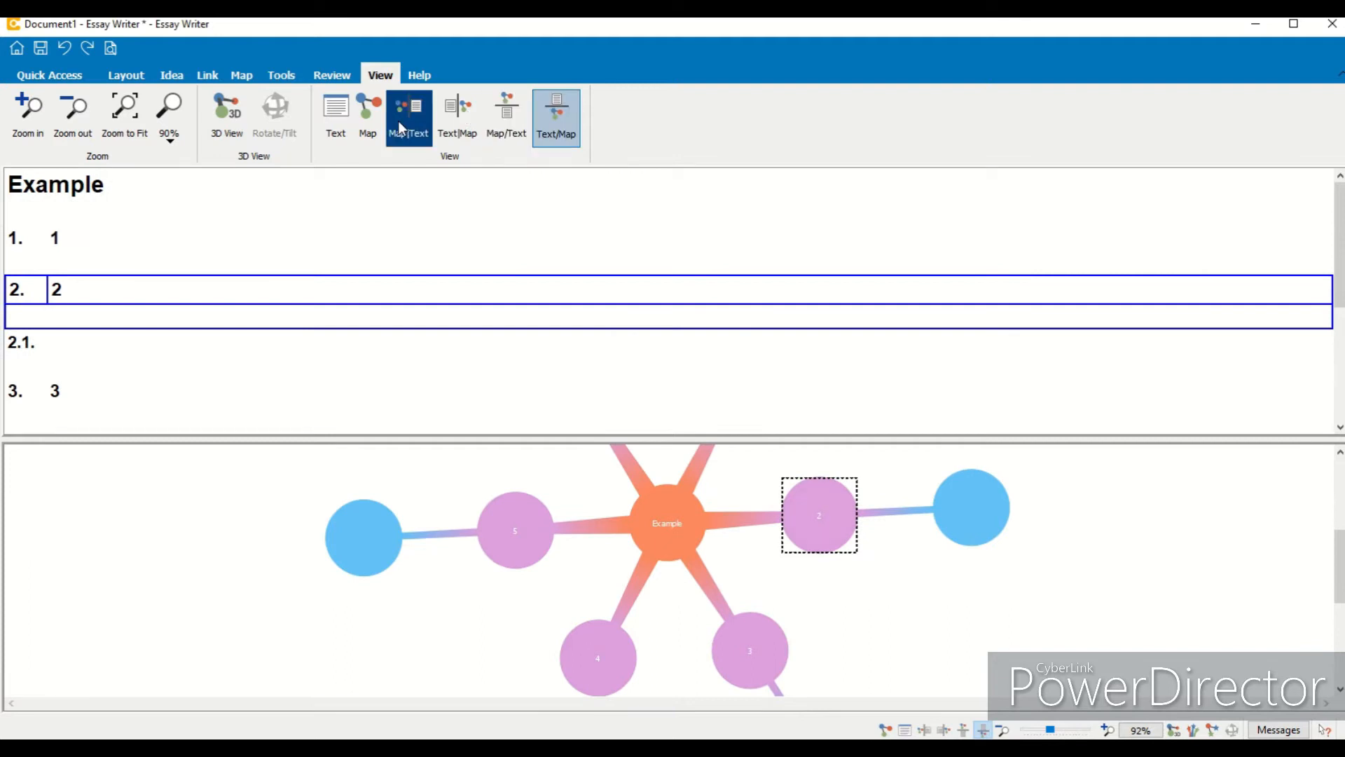
{"action": "left_click", "coordinate": [343, 133]}
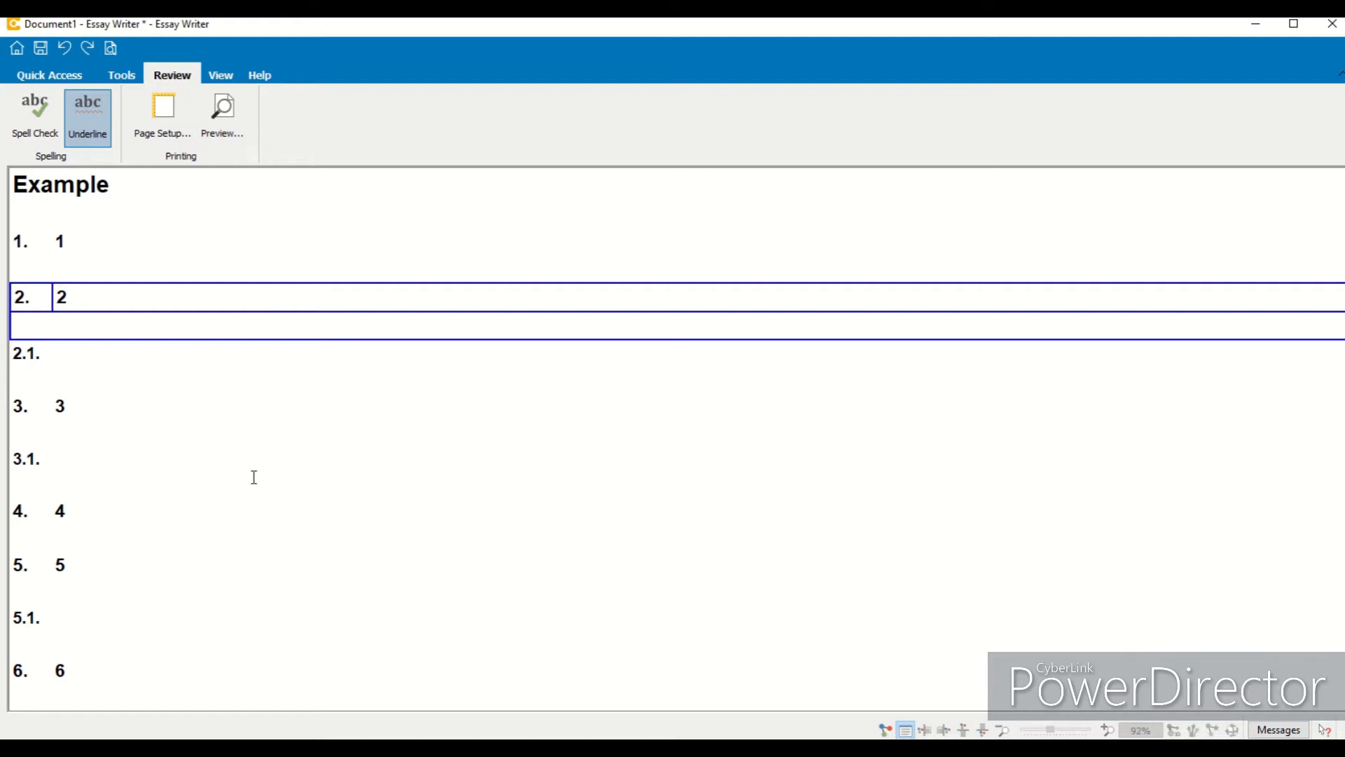
{"action": "left_click", "coordinate": [220, 75]}
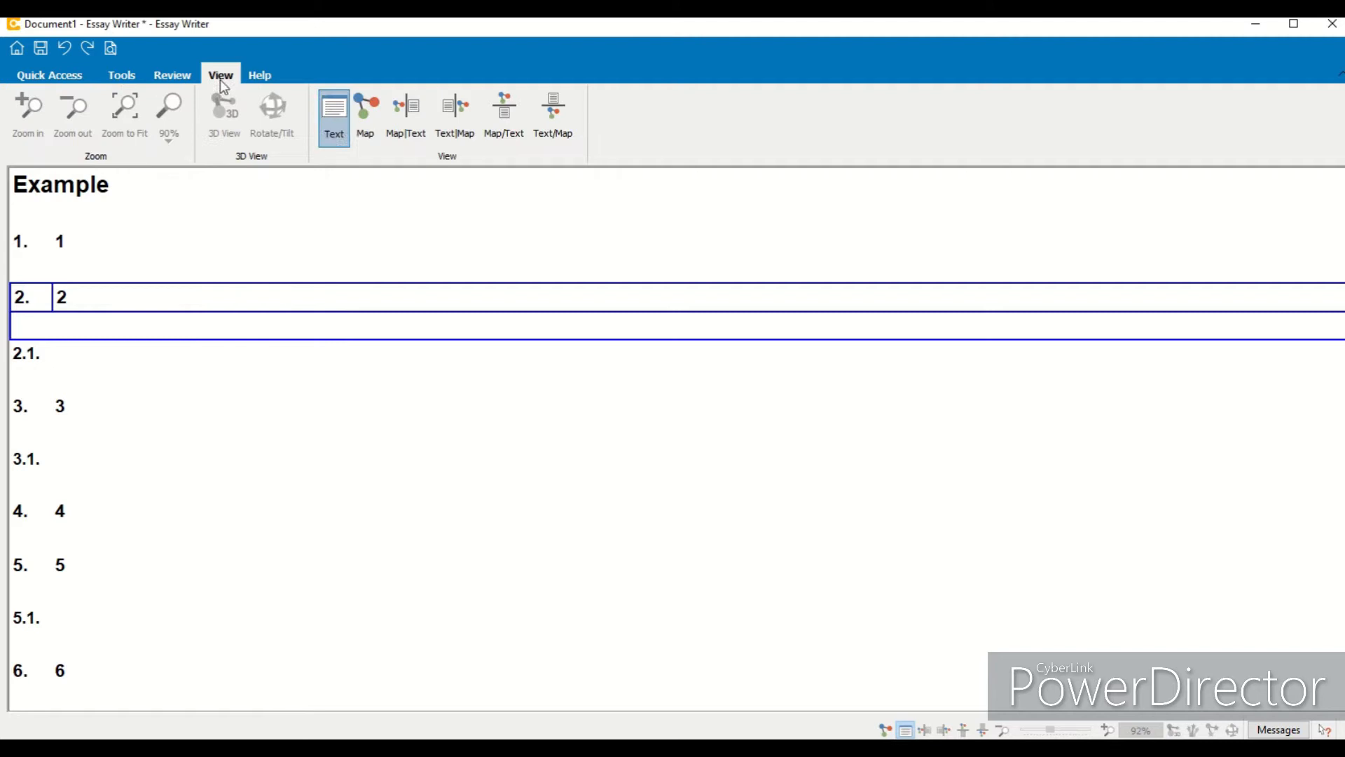
{"action": "left_click", "coordinate": [370, 119]}
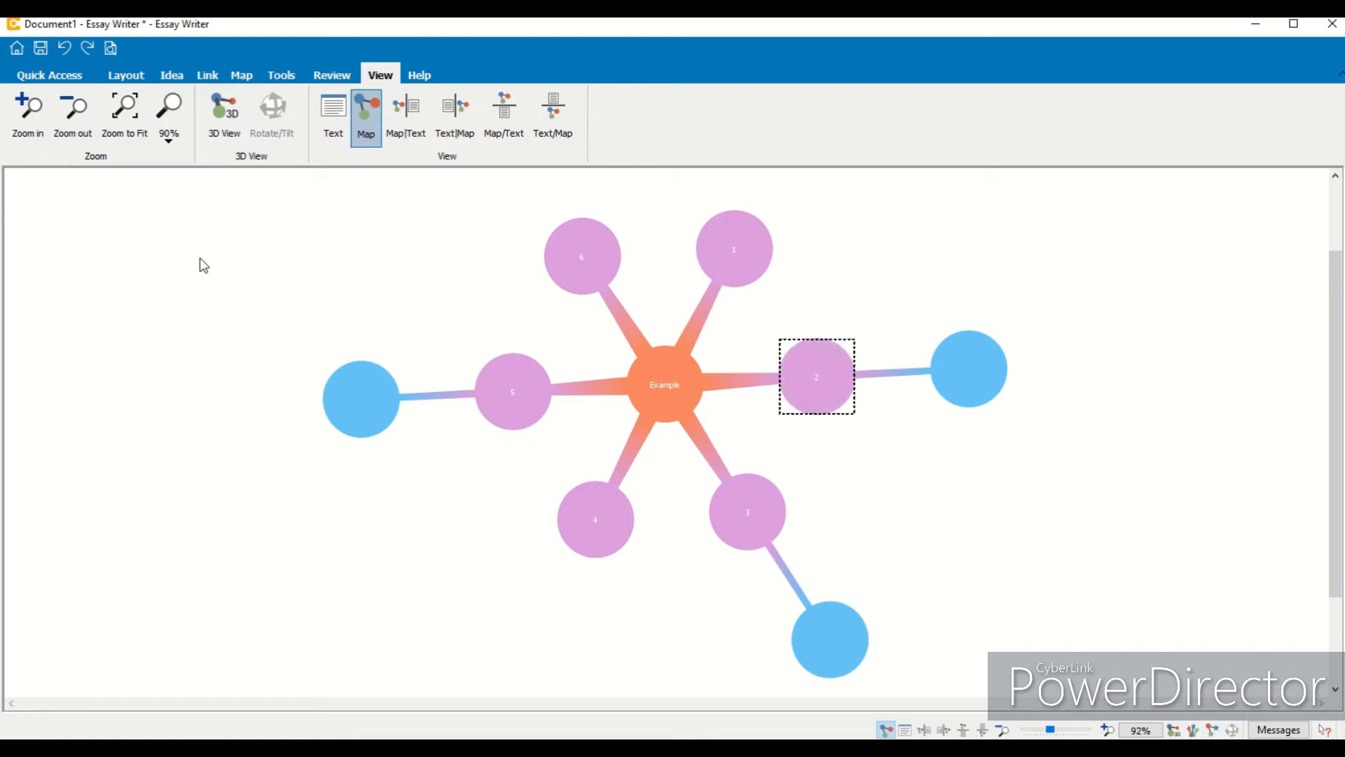
- Turn on 3D View, tilt and rotate the map to inspect it, and turn 3D View off again
{"action": "left_click", "coordinate": [220, 119]}
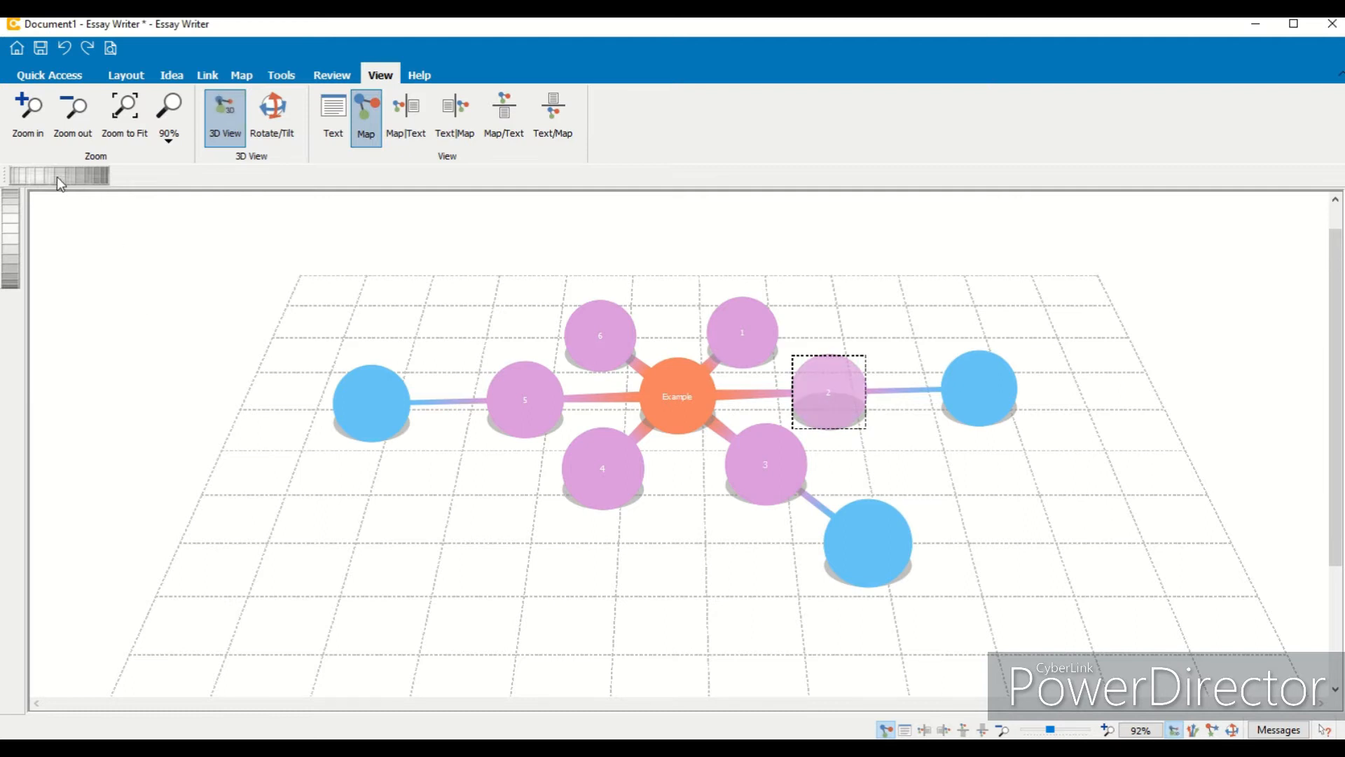
{"action": "left_click_drag", "start_coordinate": [43, 173], "coordinate": [75, 172]}
{"action": "left_click_drag", "start_coordinate": [5, 198], "coordinate": [13, 289]}
{"action": "left_click_drag", "start_coordinate": [60, 176], "coordinate": [135, 204]}
{"action": "left_click_drag", "start_coordinate": [44, 171], "coordinate": [86, 179]}
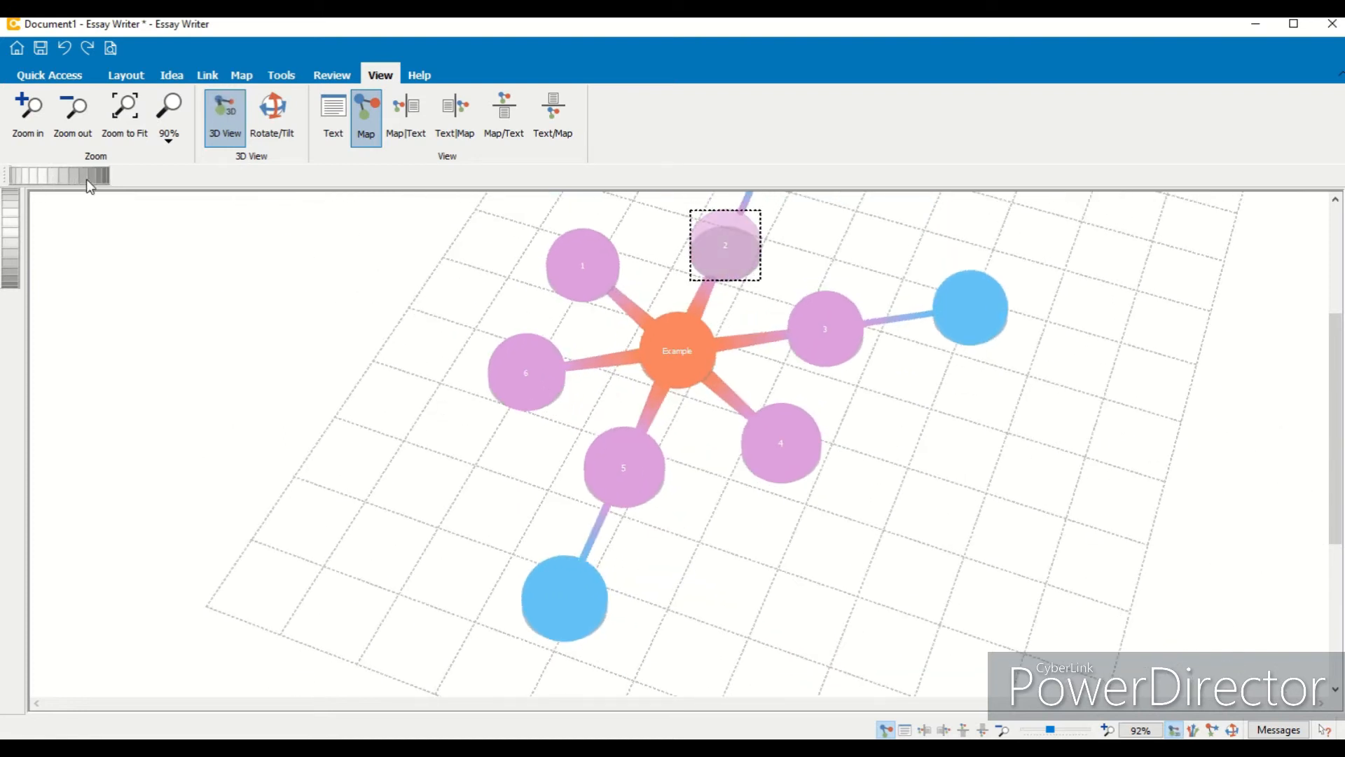
{"action": "left_click", "coordinate": [272, 118]}
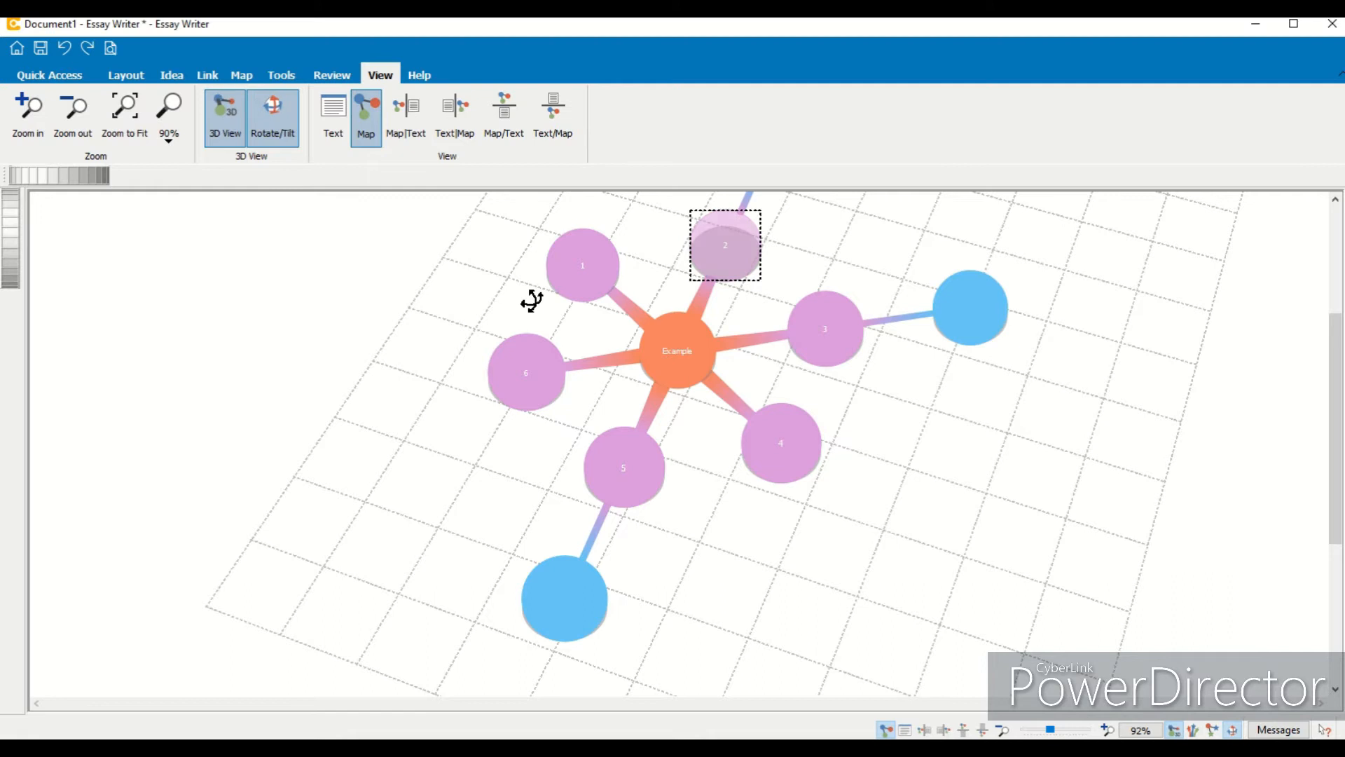
{"action": "left_click_drag", "start_coordinate": [781, 390], "coordinate": [668, 424]}
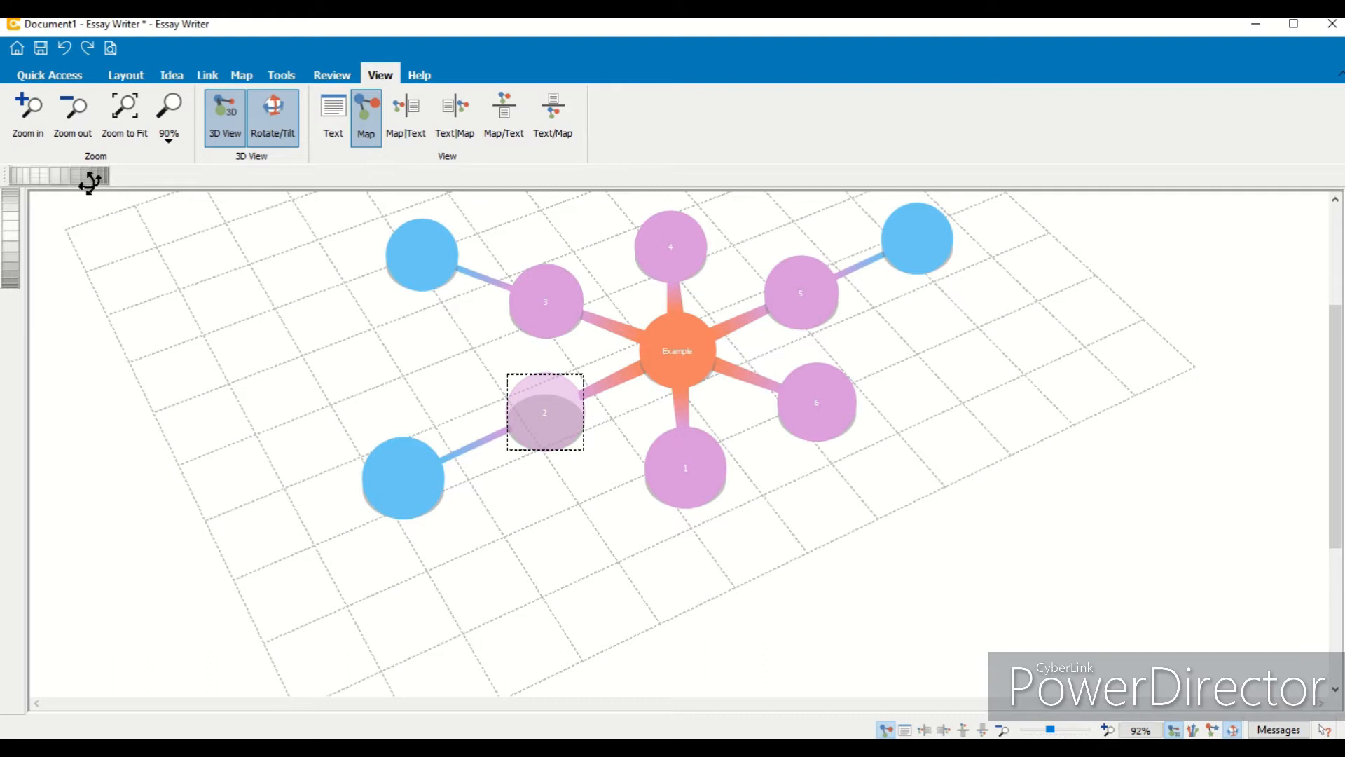
{"action": "left_click_drag", "start_coordinate": [496, 333], "coordinate": [742, 417]}
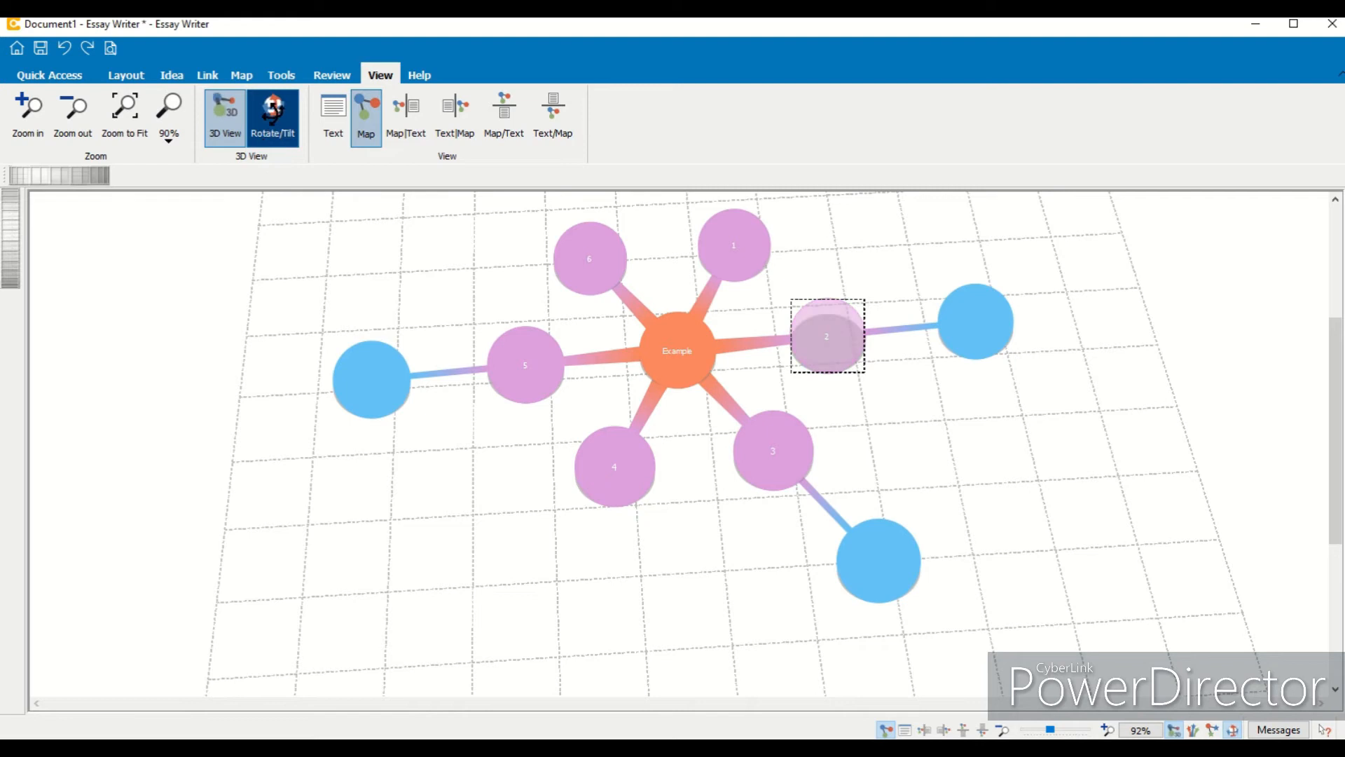
{"action": "left_click", "coordinate": [230, 120]}
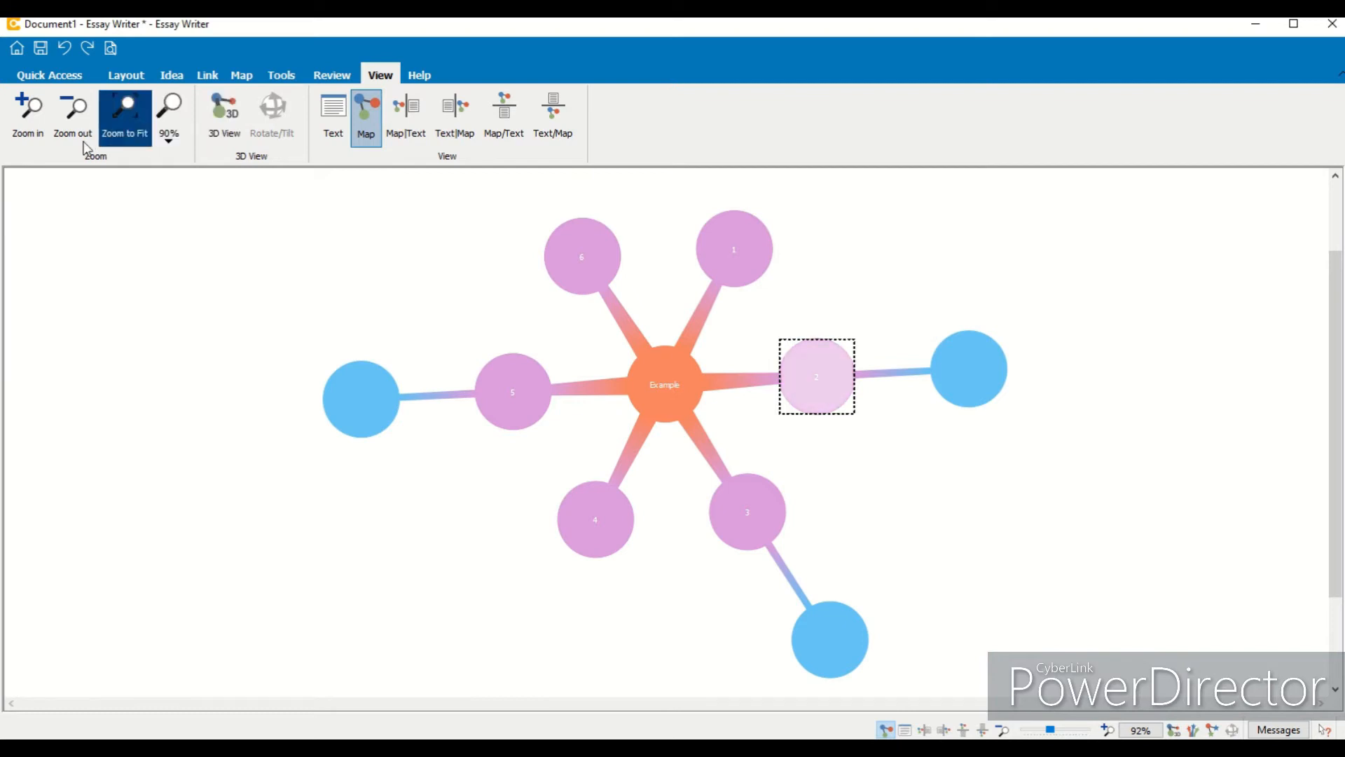
- Adjust the map magnification using Zoom to Fit, the 100% preset and the zoom slider
{"action": "left_click", "coordinate": [137, 118]}
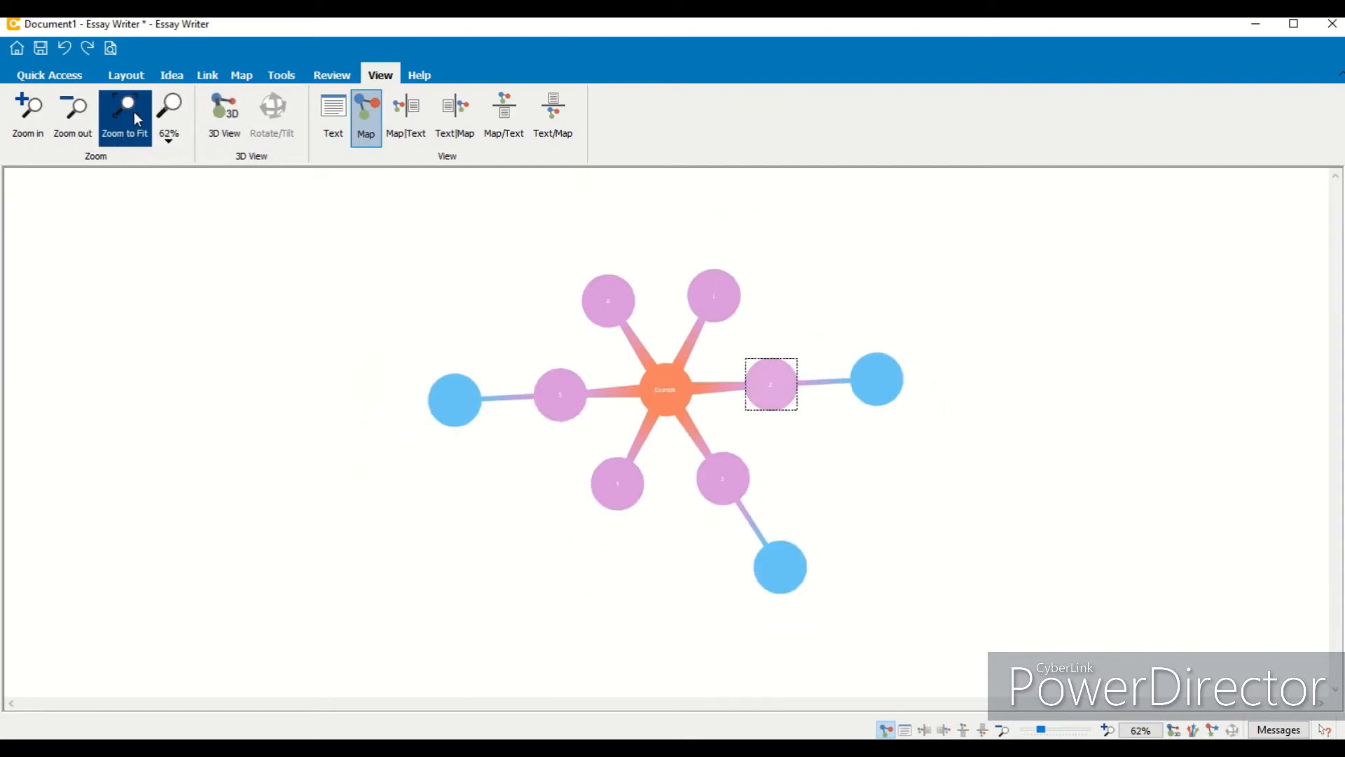
{"action": "left_click", "coordinate": [169, 120]}
{"action": "left_click", "coordinate": [186, 221]}
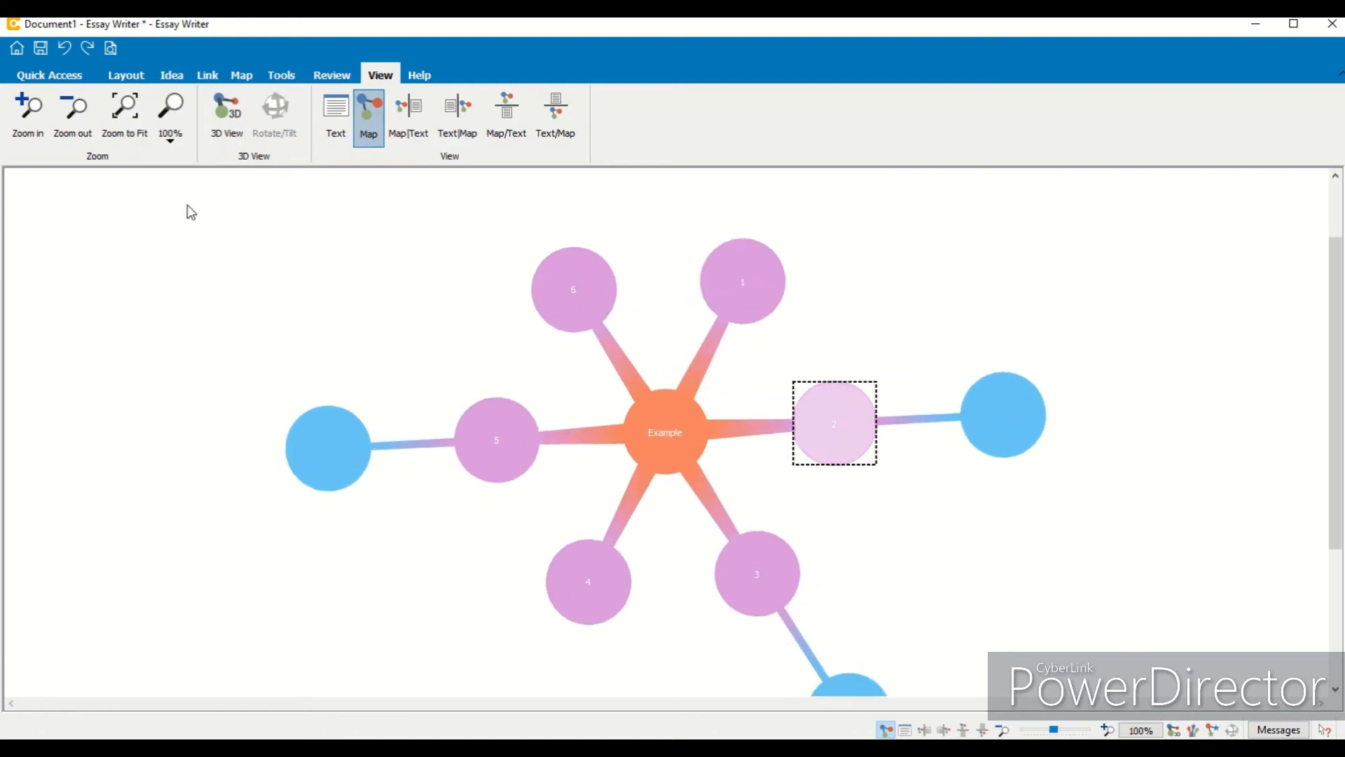
{"action": "left_click", "coordinate": [61, 124]}
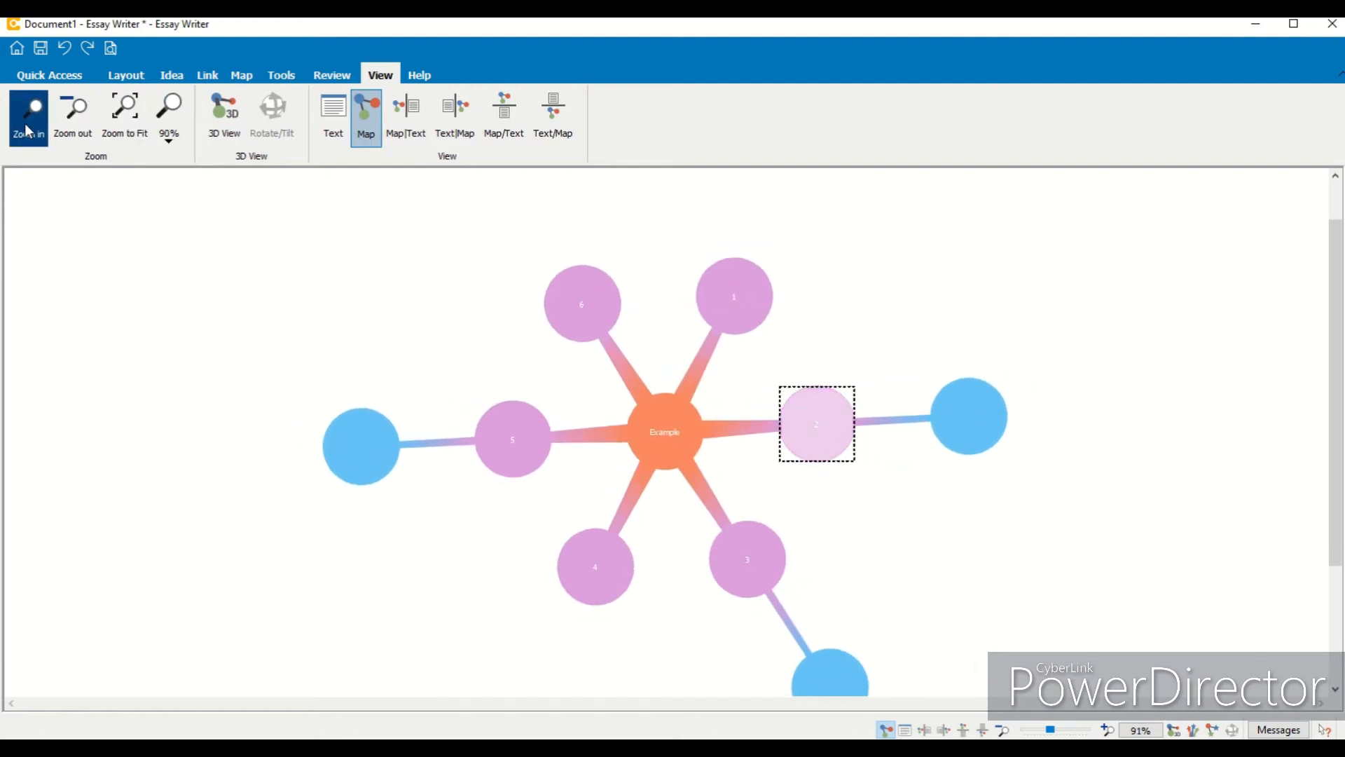
{"action": "left_click_drag", "start_coordinate": [1338, 495], "coordinate": [1340, 501]}
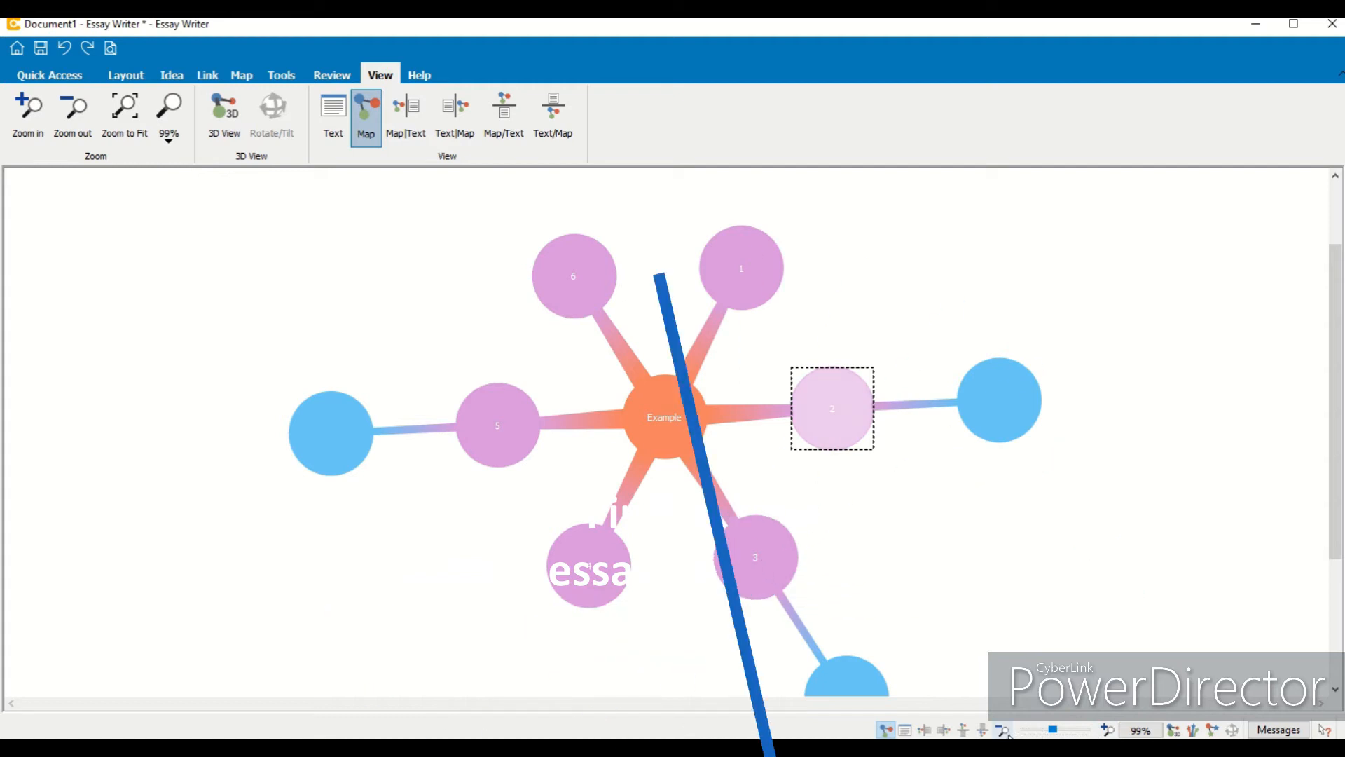
{"action": "left_click_drag", "start_coordinate": [1053, 730], "coordinate": [1049, 730]}
{"action": "left_click", "coordinate": [1108, 731]}
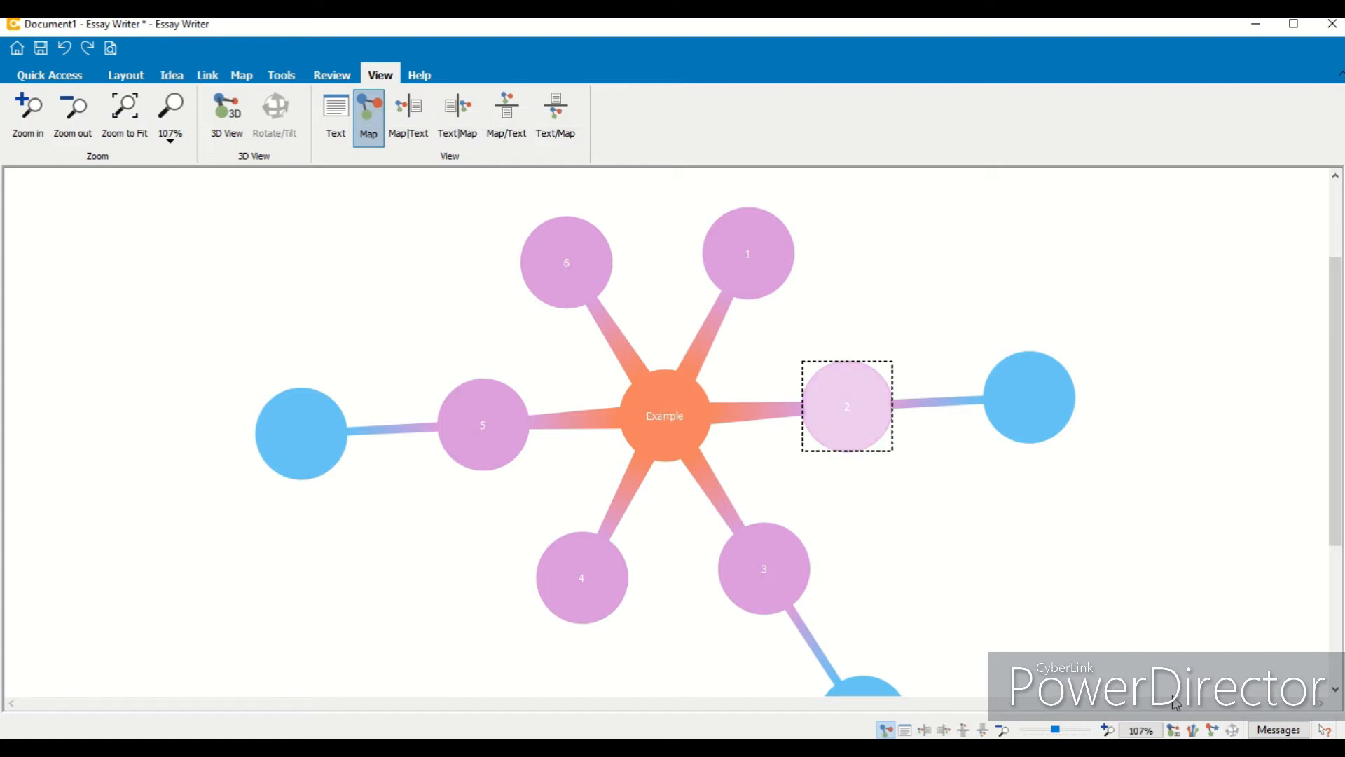
- Open the note editor for idea 1, write "Example text...." in it, and close the editor
{"action": "left_click", "coordinate": [61, 83]}
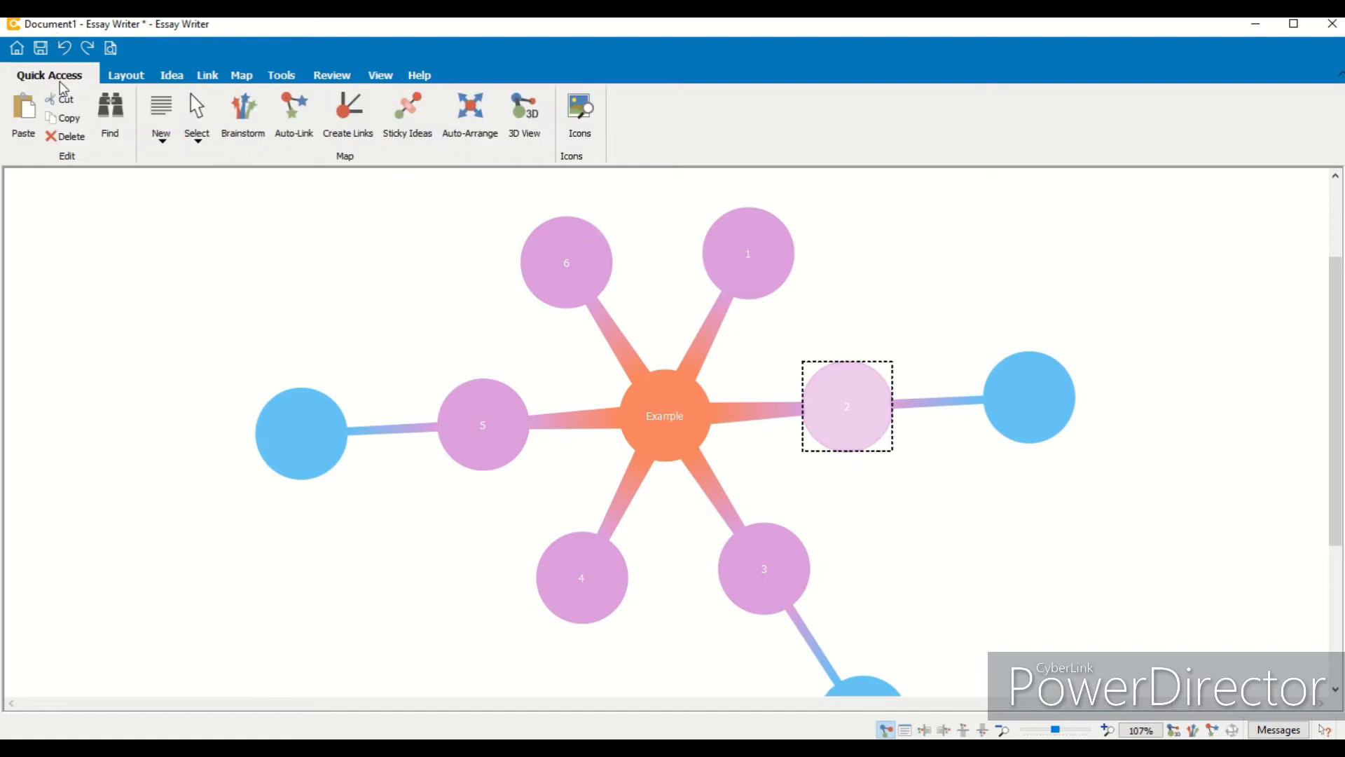
{"action": "left_click_drag", "start_coordinate": [1339, 387], "coordinate": [1340, 394]}
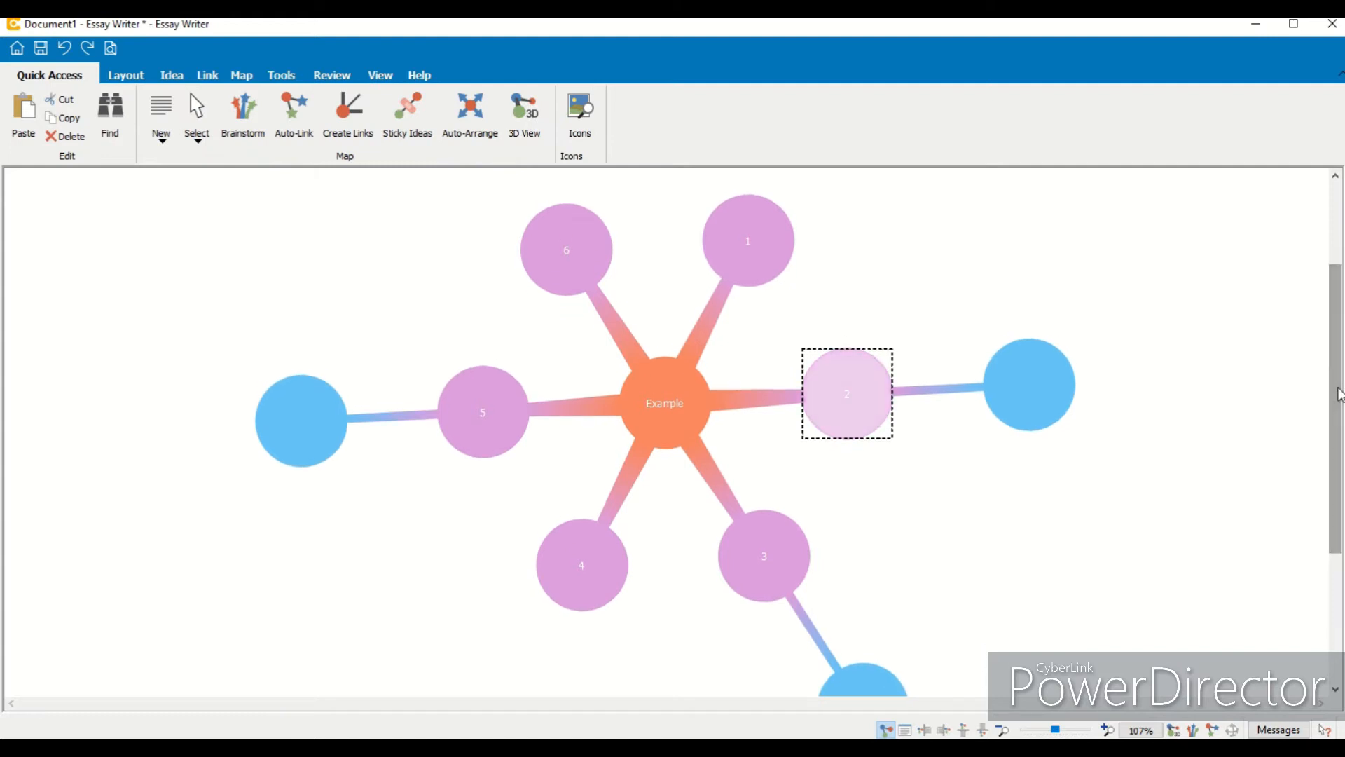
{"action": "left_click_drag", "start_coordinate": [1340, 394], "coordinate": [1339, 383]}
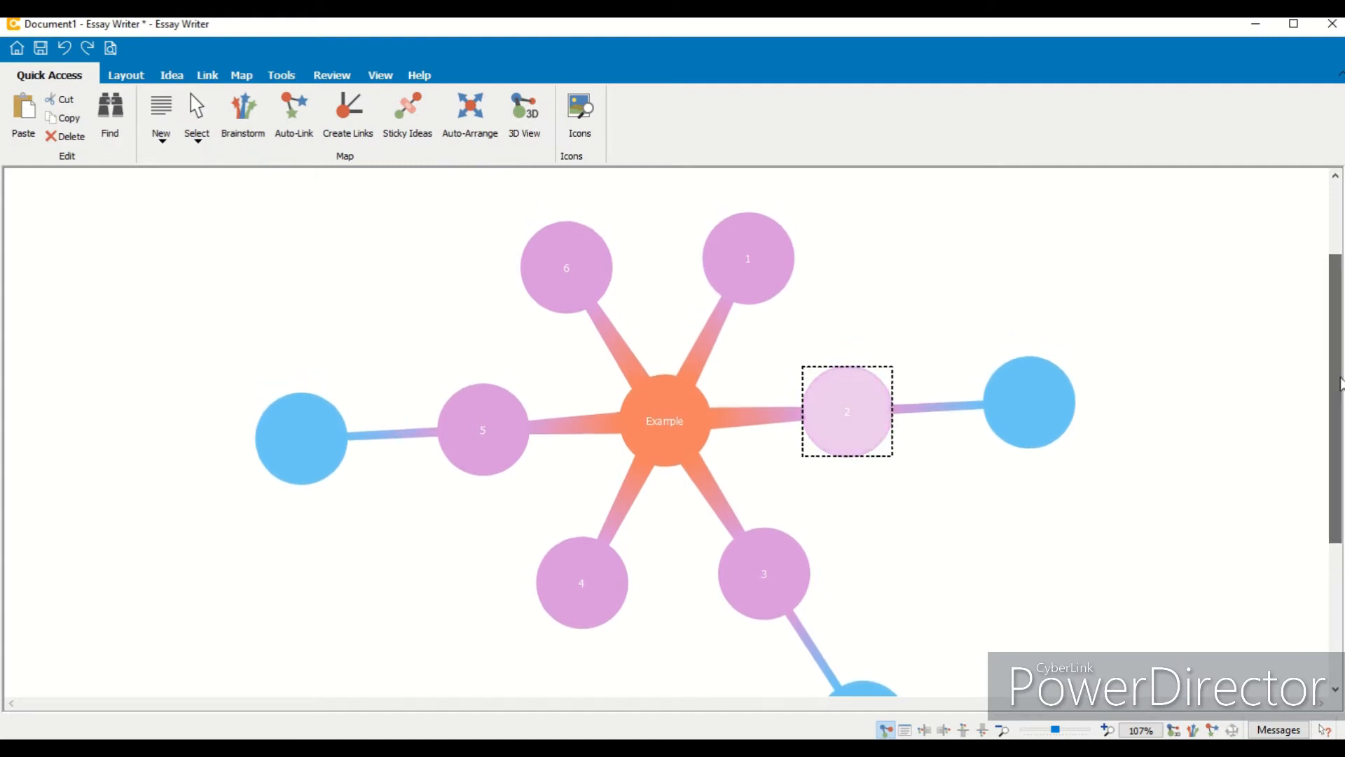
{"action": "left_click", "coordinate": [740, 234]}
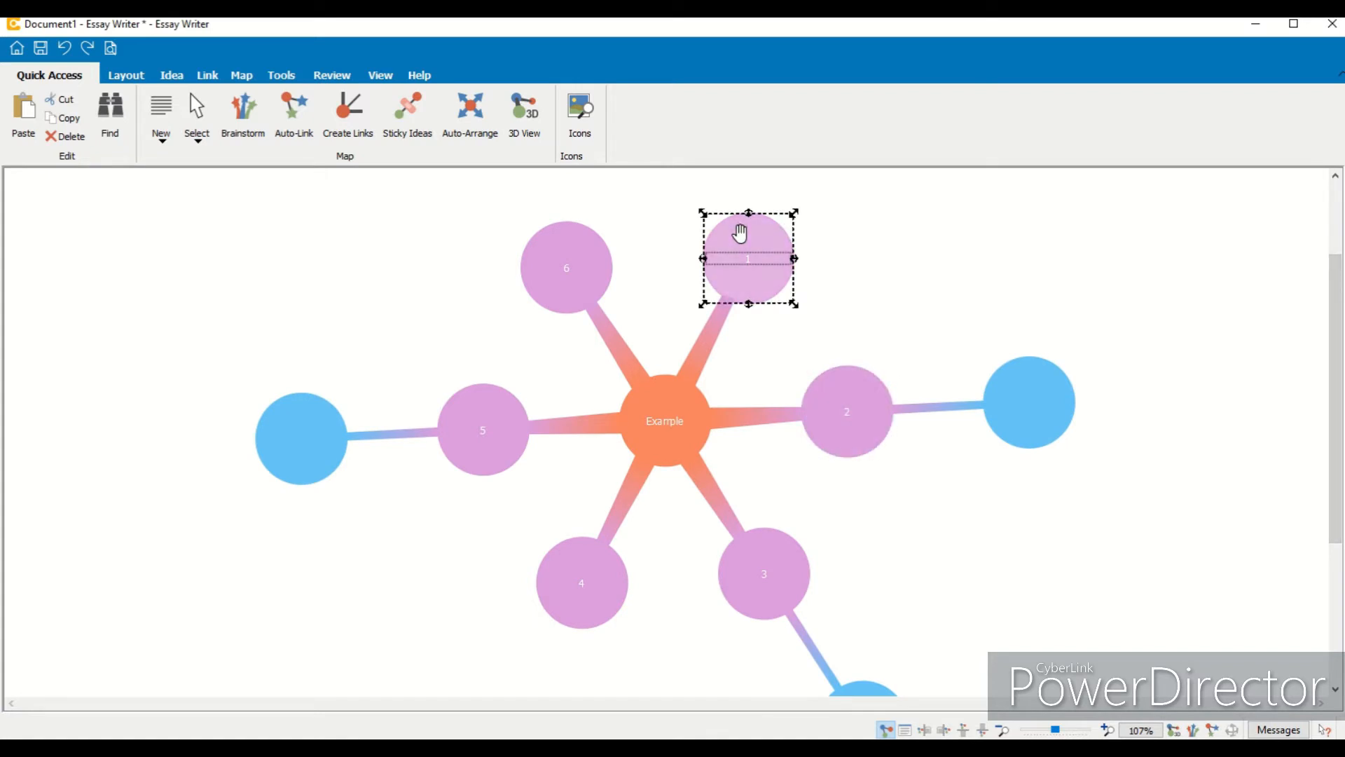
{"action": "double_click", "coordinate": [741, 235]}
{"action": "type", "text": "Example text....."}
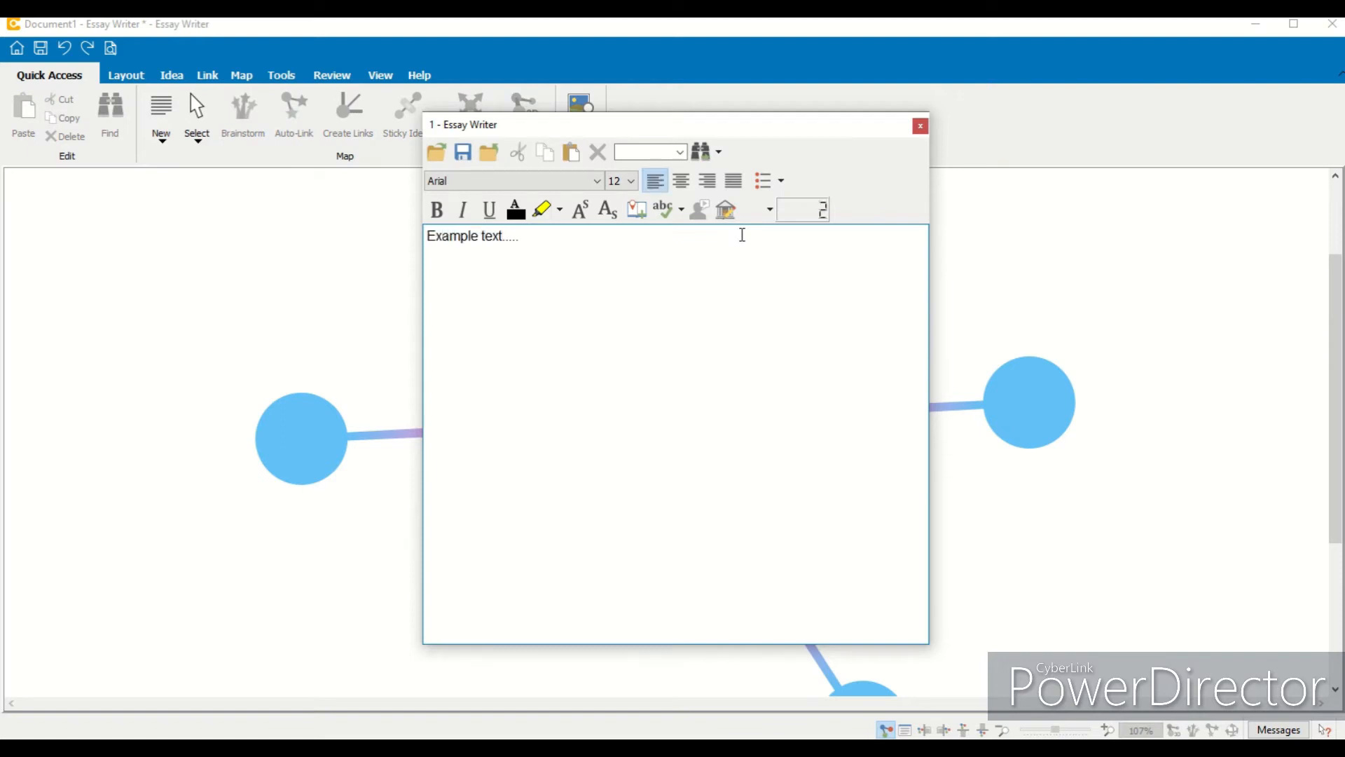
{"action": "left_click", "coordinate": [920, 126]}
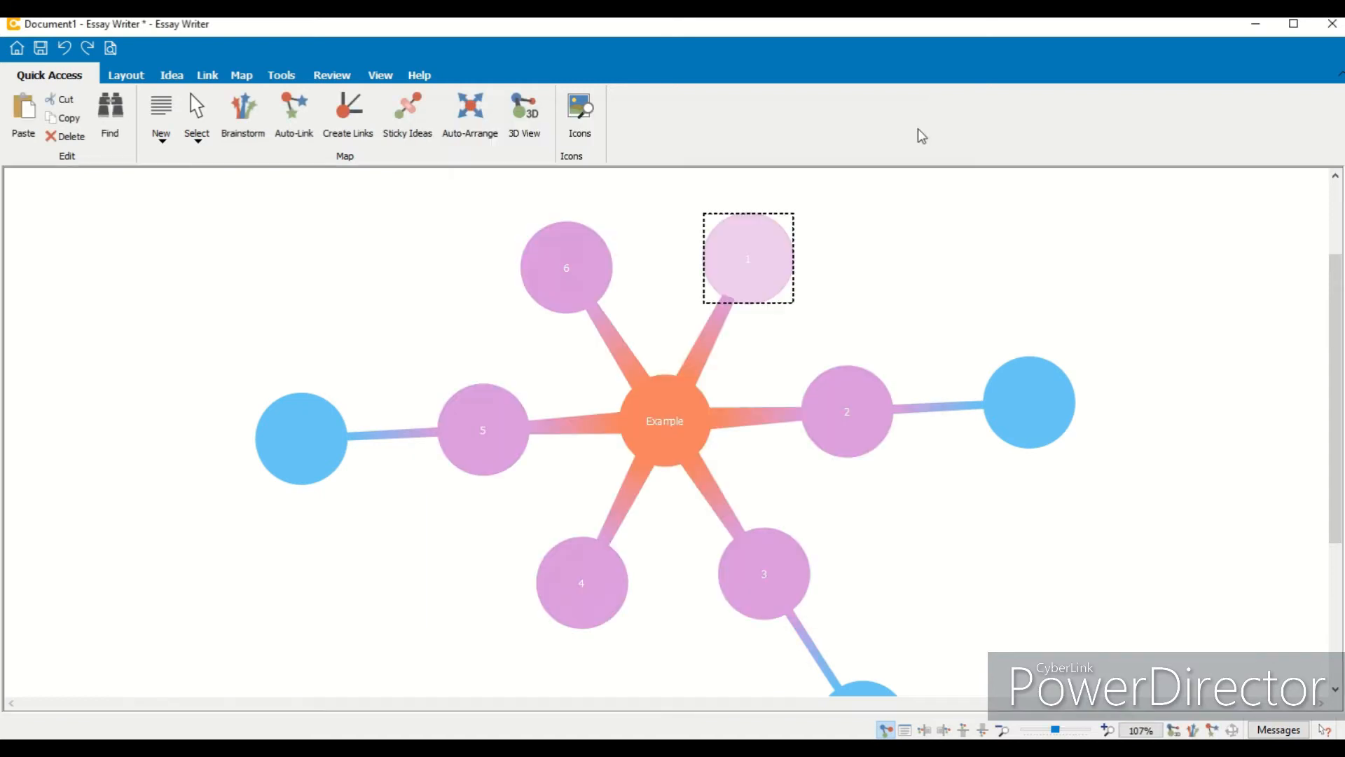
- Switch to the Map|Text layout and write "Text area typing..." as the note under idea 2 in the text pane
{"action": "left_click", "coordinate": [381, 76]}
{"action": "left_click", "coordinate": [408, 118]}
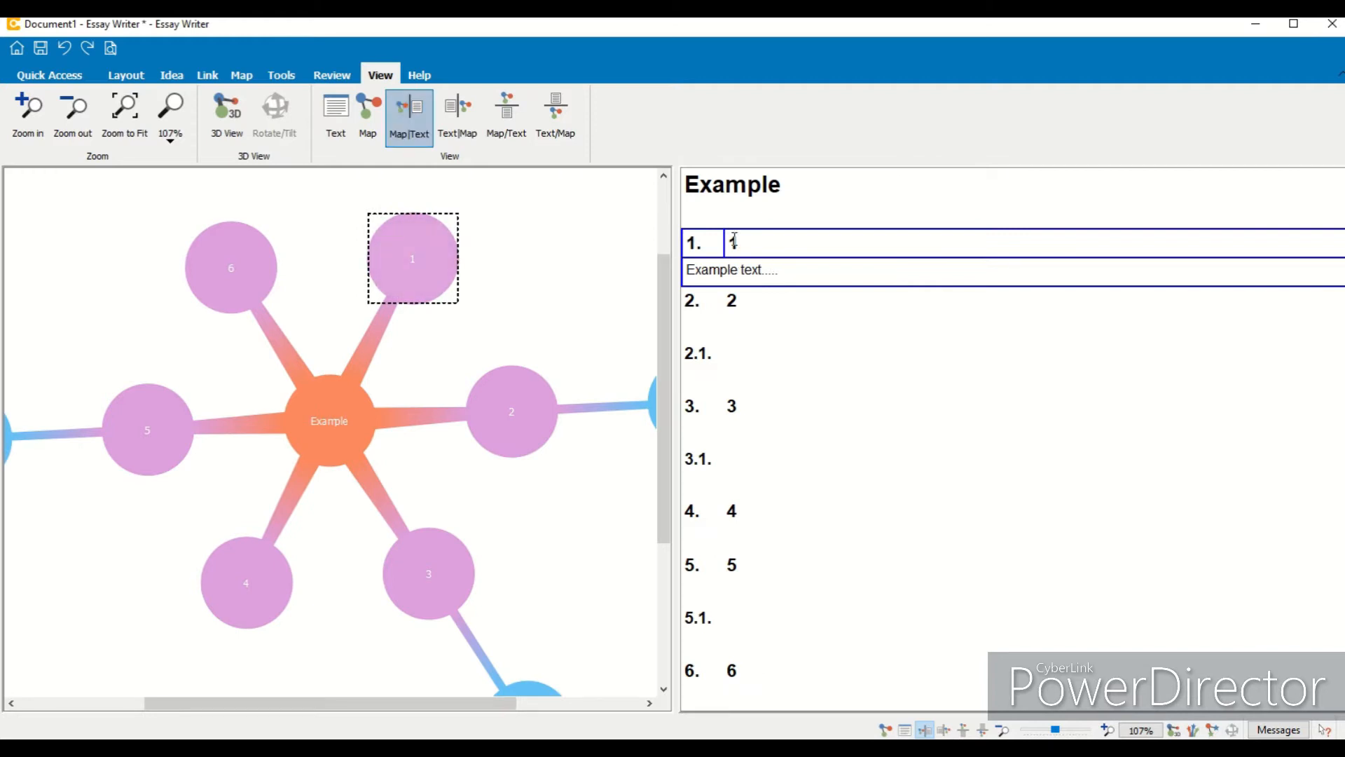
{"action": "left_click", "coordinate": [716, 319]}
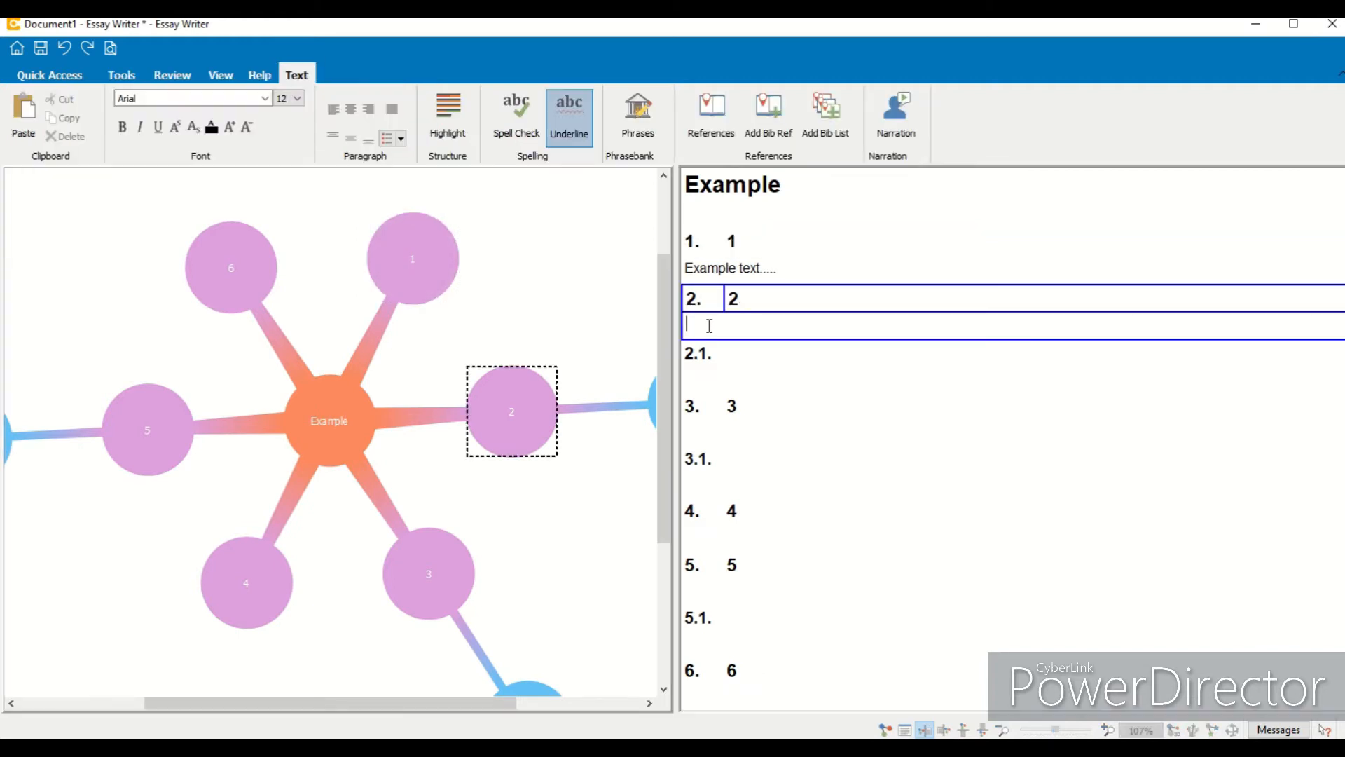
{"action": "type", "text": "Te"}
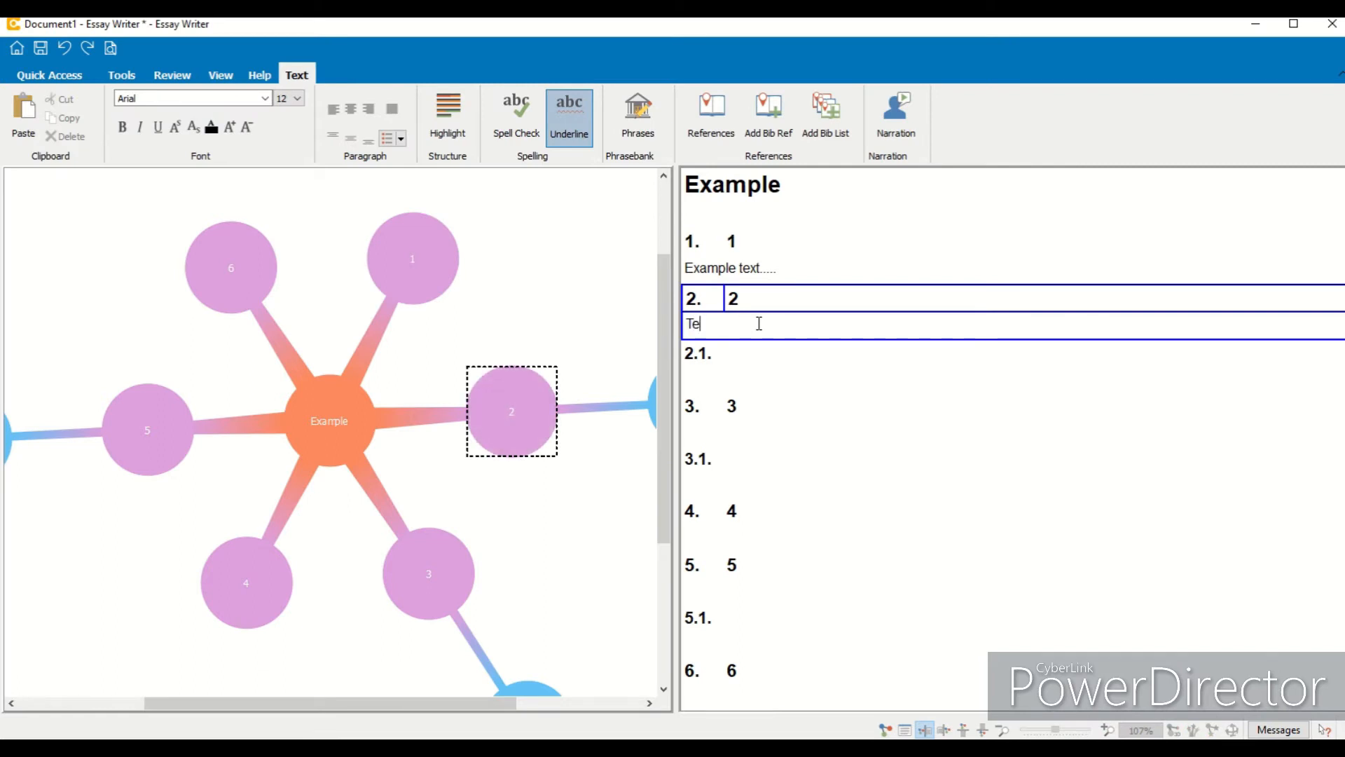
{"action": "type", "text": "xt area typing..."}
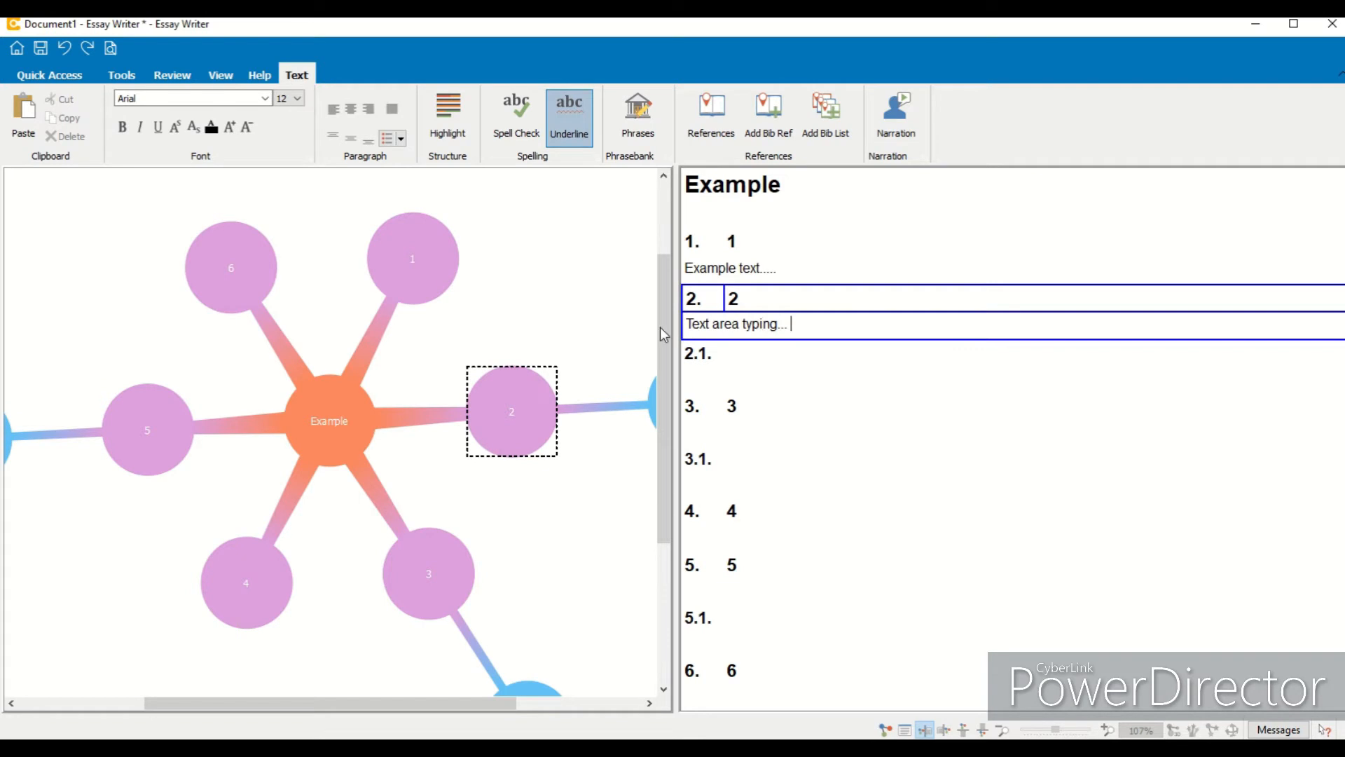
- Return to the Map view, open idea 2's note editor to review its text, and close it
{"action": "left_click", "coordinate": [220, 77]}
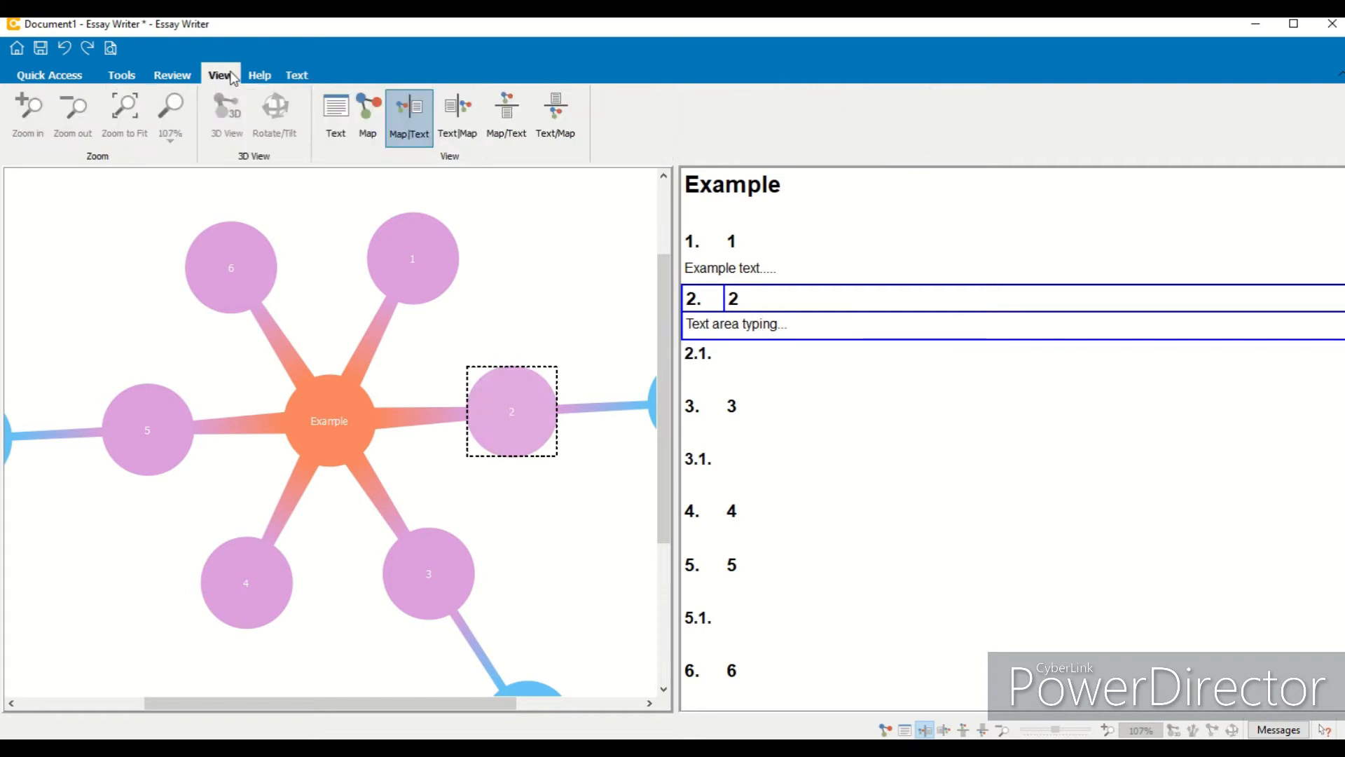
{"action": "left_click", "coordinate": [365, 114]}
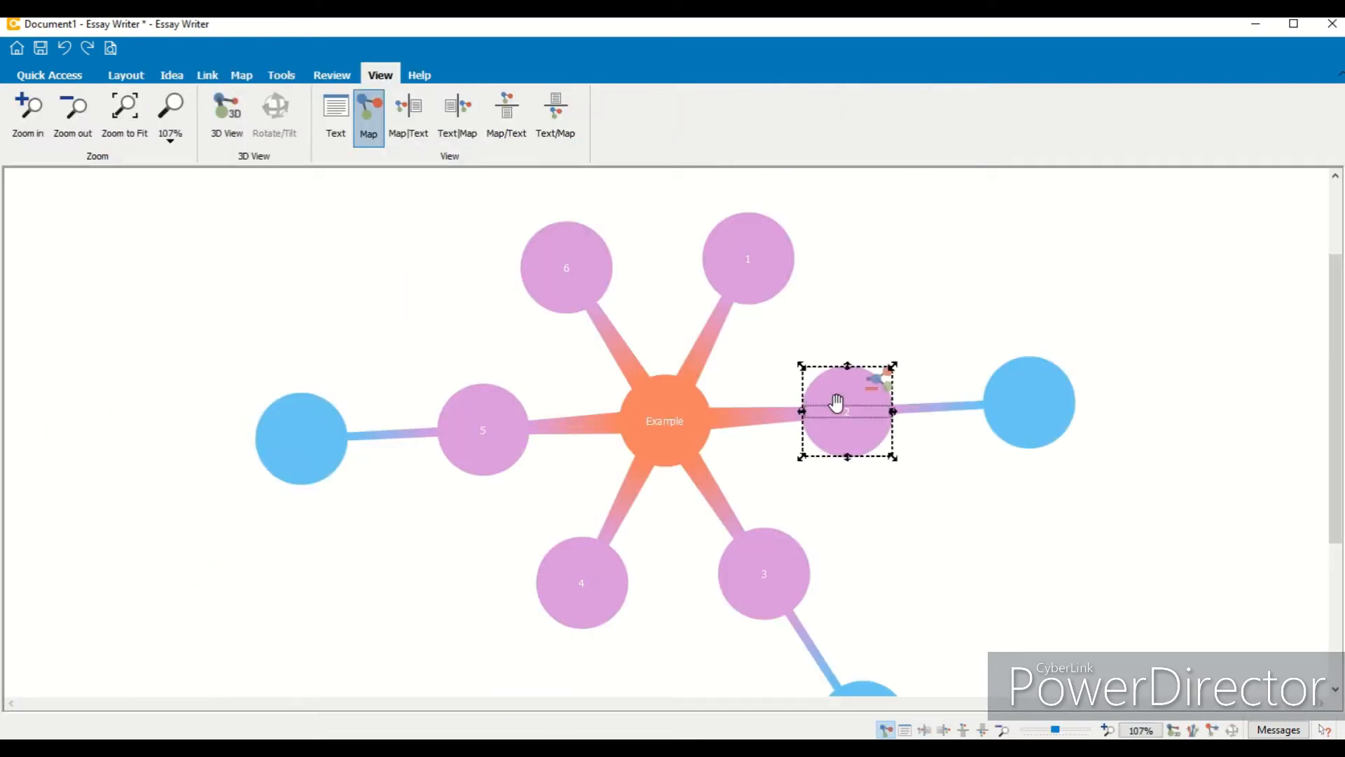
{"action": "double_click", "coordinate": [845, 382]}
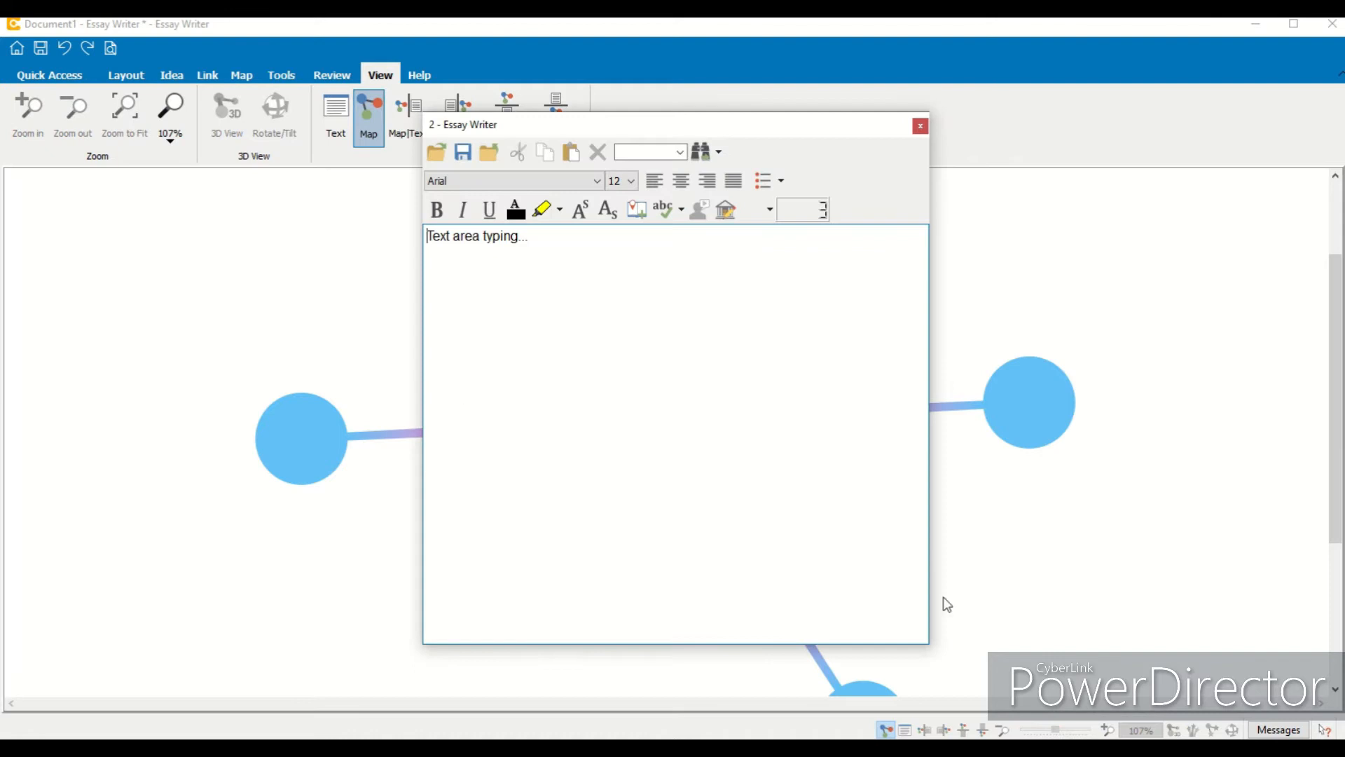
{"action": "left_click", "coordinate": [920, 126]}
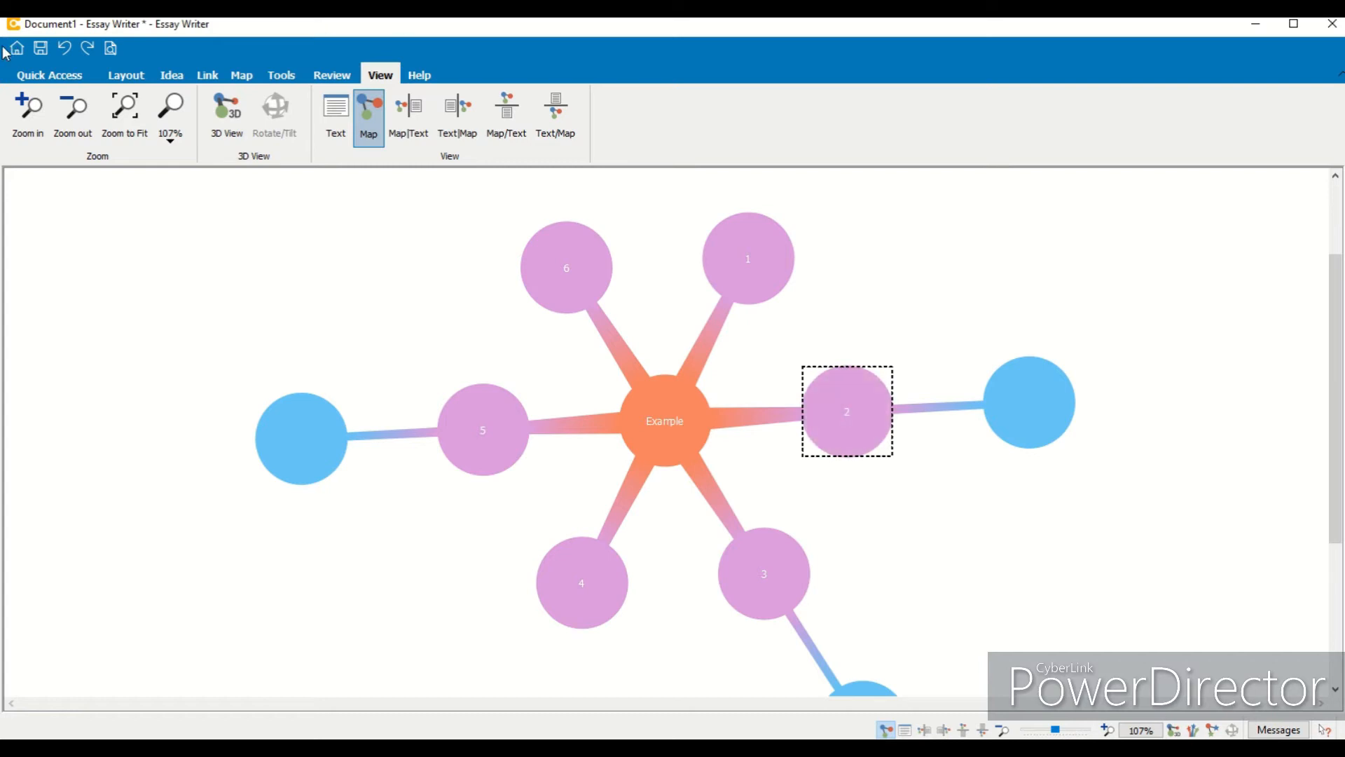
- Add a new text idea below idea 5, then select it and delete it again
{"action": "left_click", "coordinate": [68, 76]}
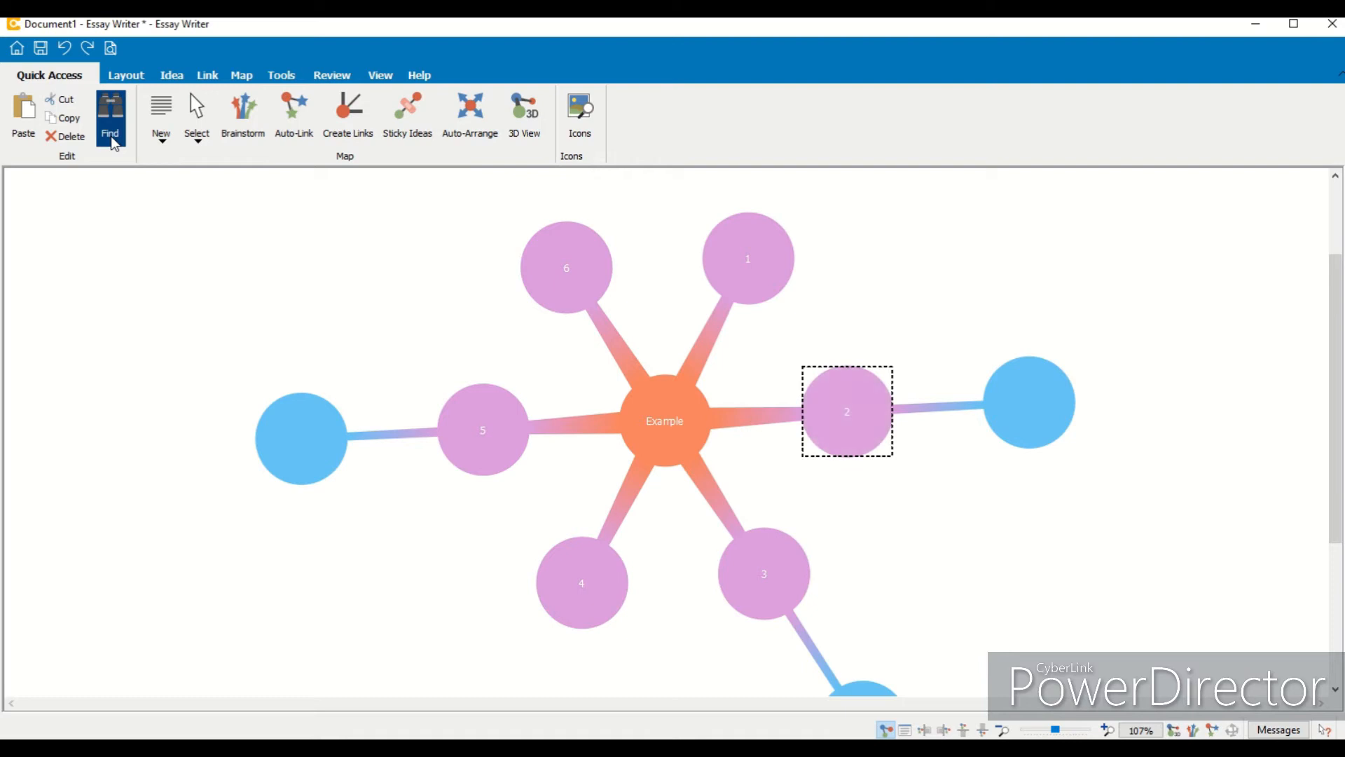
{"action": "left_click", "coordinate": [172, 144]}
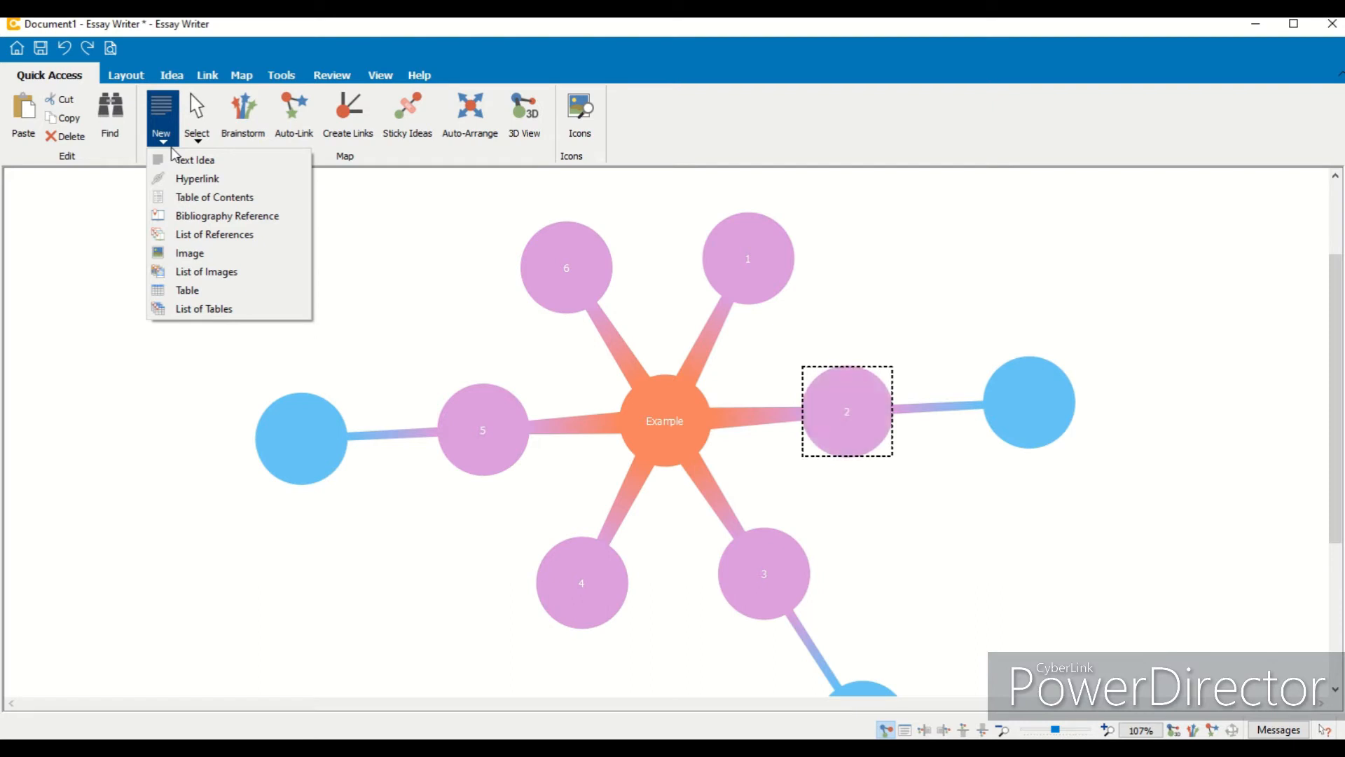
{"action": "left_click", "coordinate": [215, 167]}
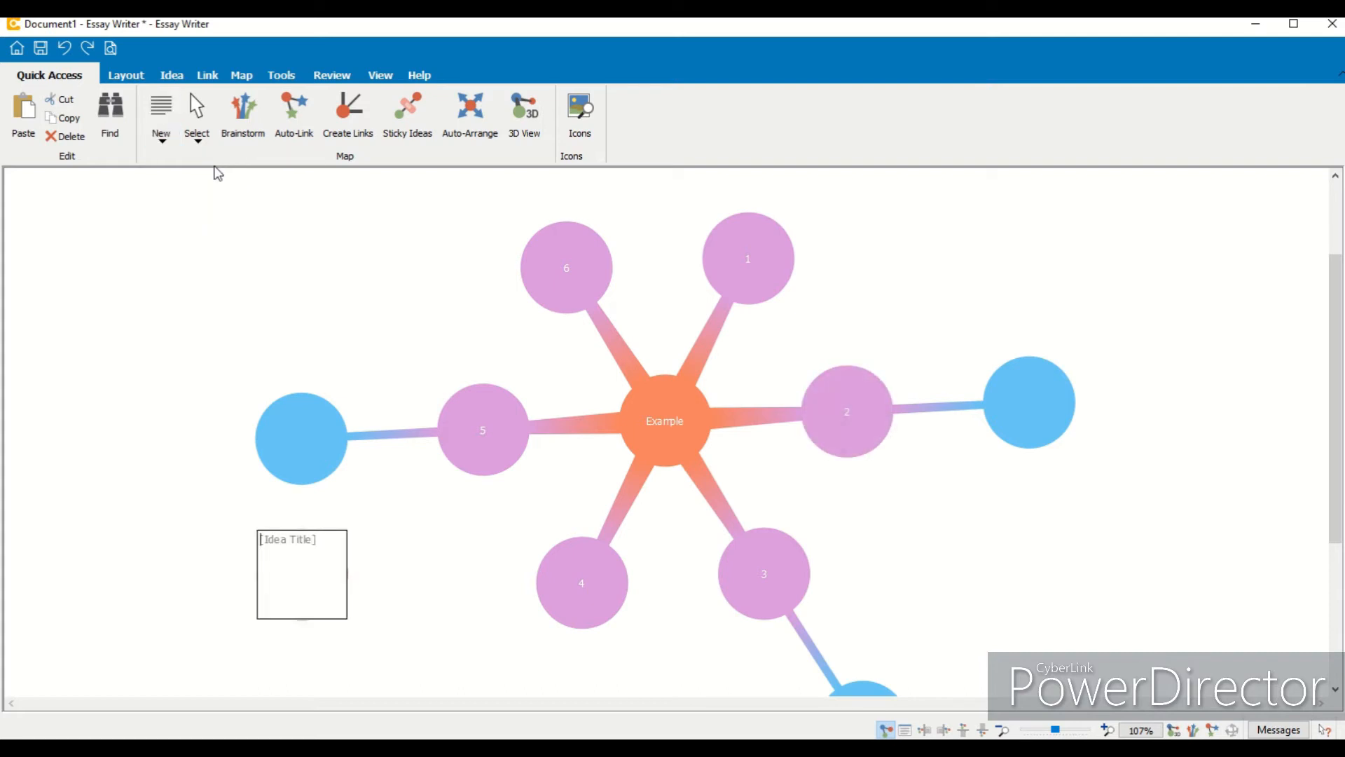
{"action": "left_click", "coordinate": [203, 612]}
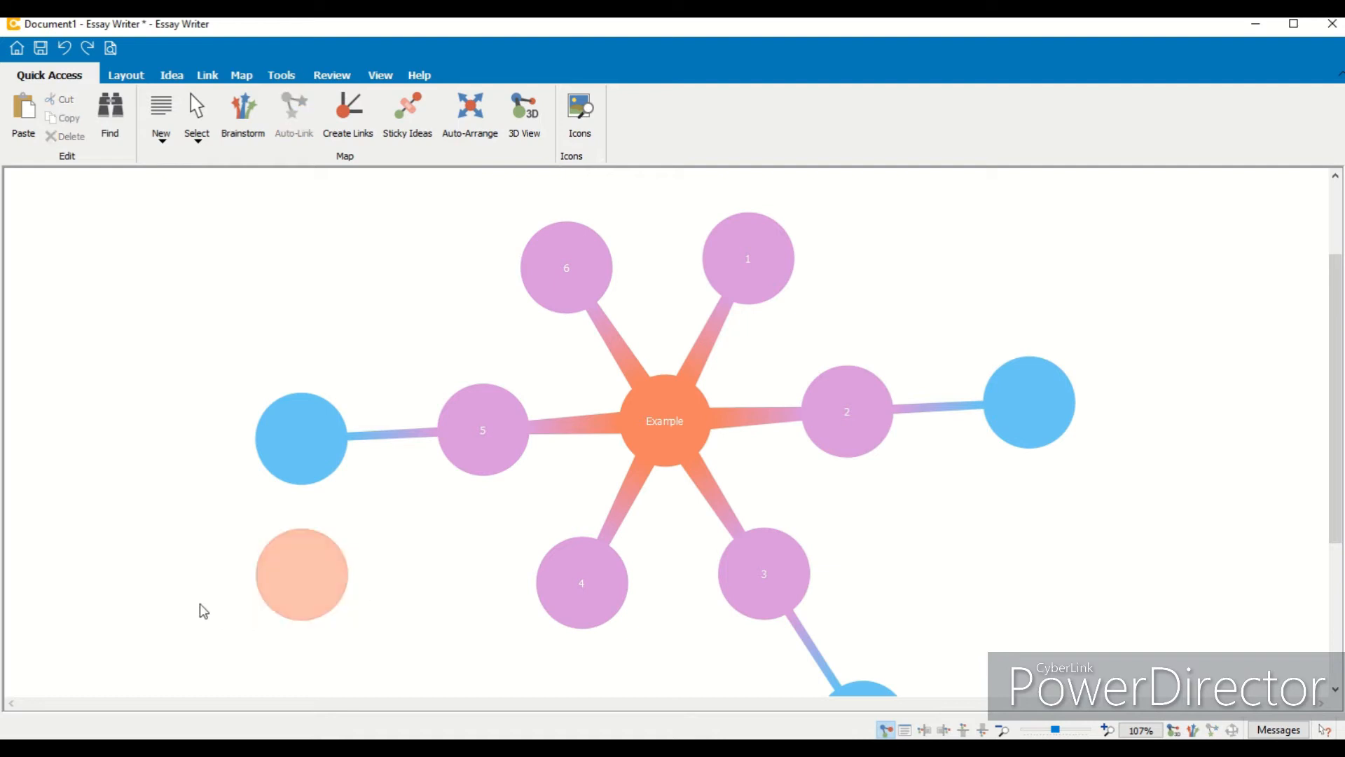
{"action": "left_click", "coordinate": [305, 572]}
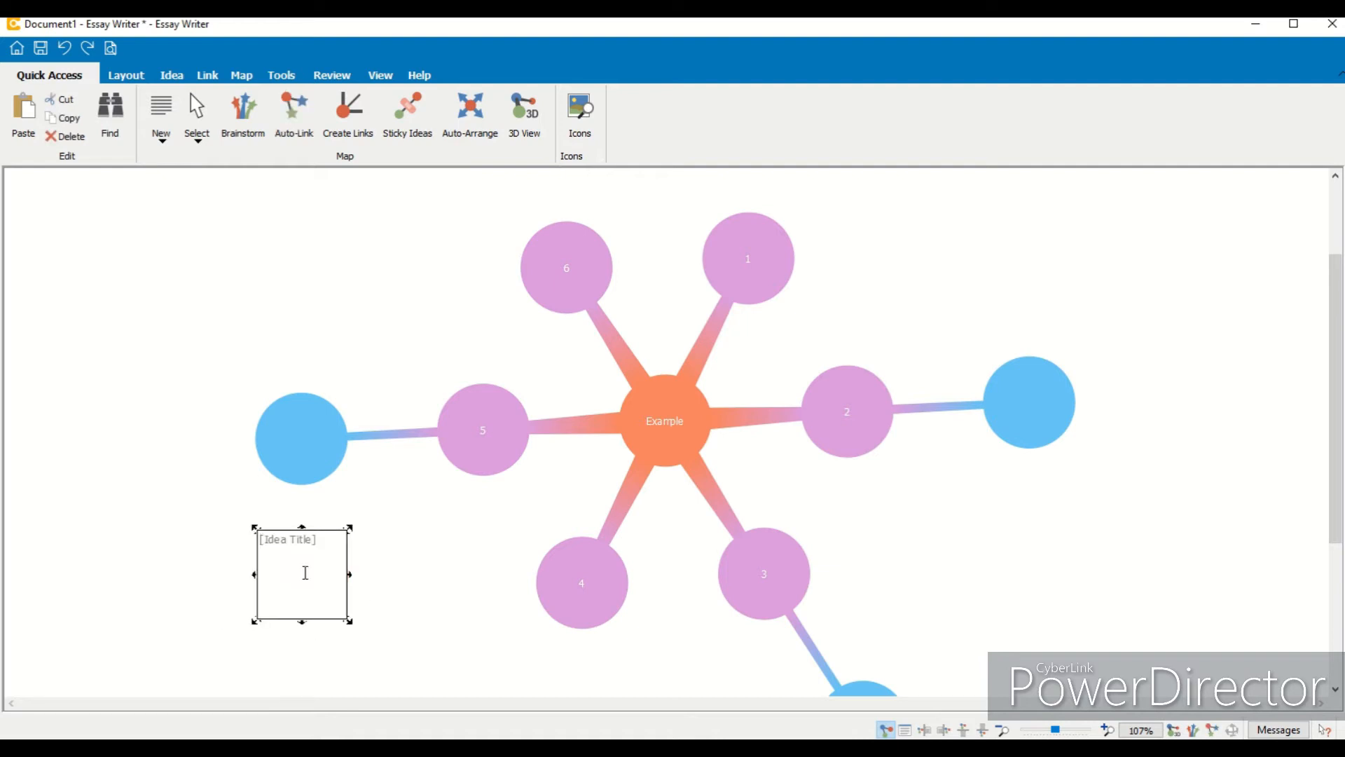
{"action": "left_click", "coordinate": [202, 569]}
{"action": "left_click", "coordinate": [288, 550]}
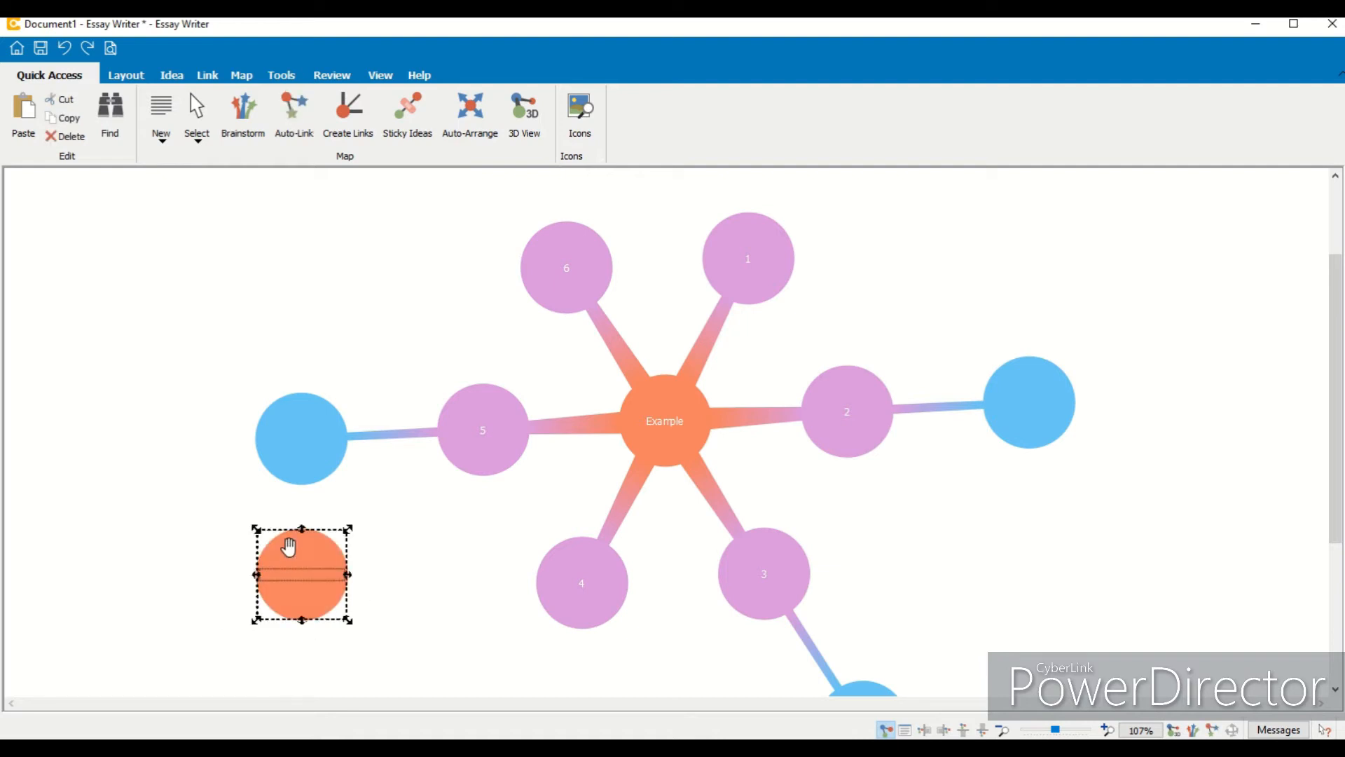
{"action": "key", "text": "Delete"}
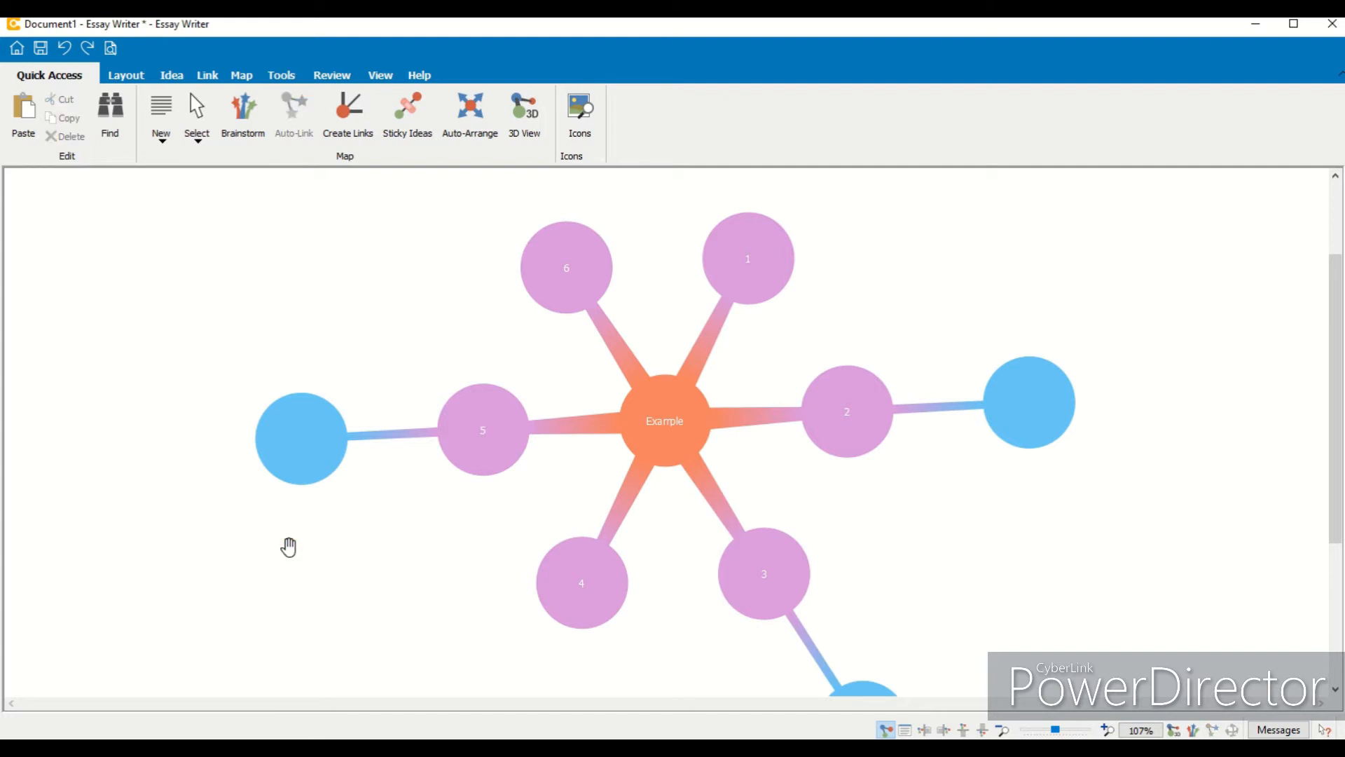
{"action": "left_click", "coordinate": [167, 142]}
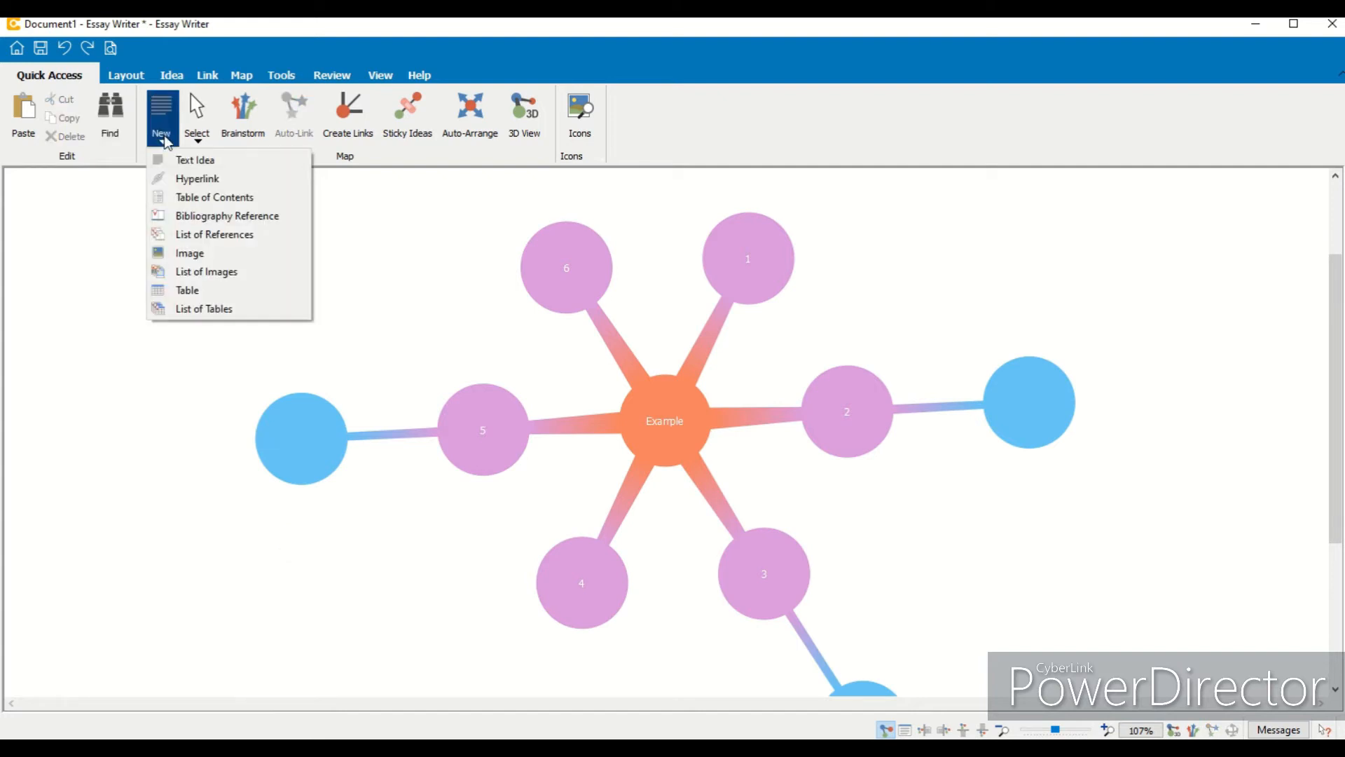
{"action": "left_click", "coordinate": [200, 180]}
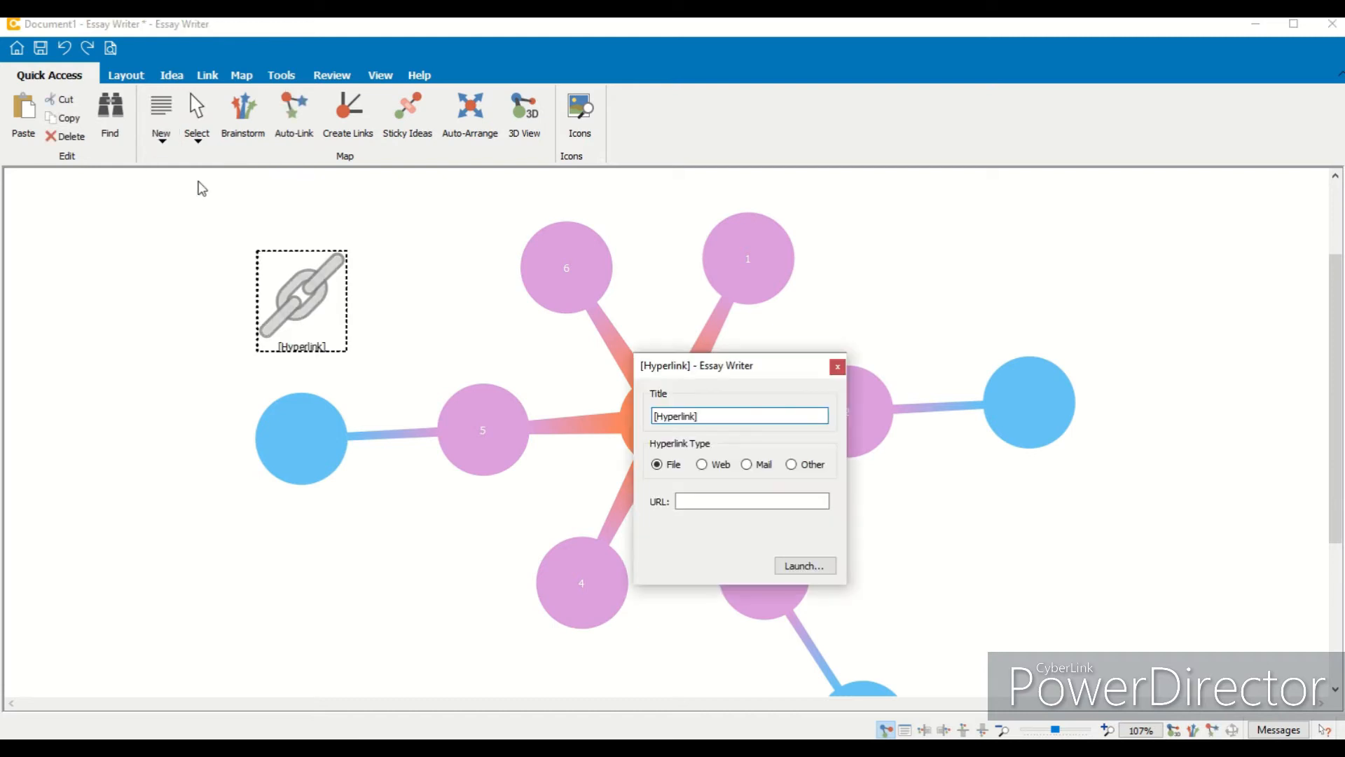
{"action": "left_click_drag", "start_coordinate": [697, 415], "coordinate": [654, 420]}
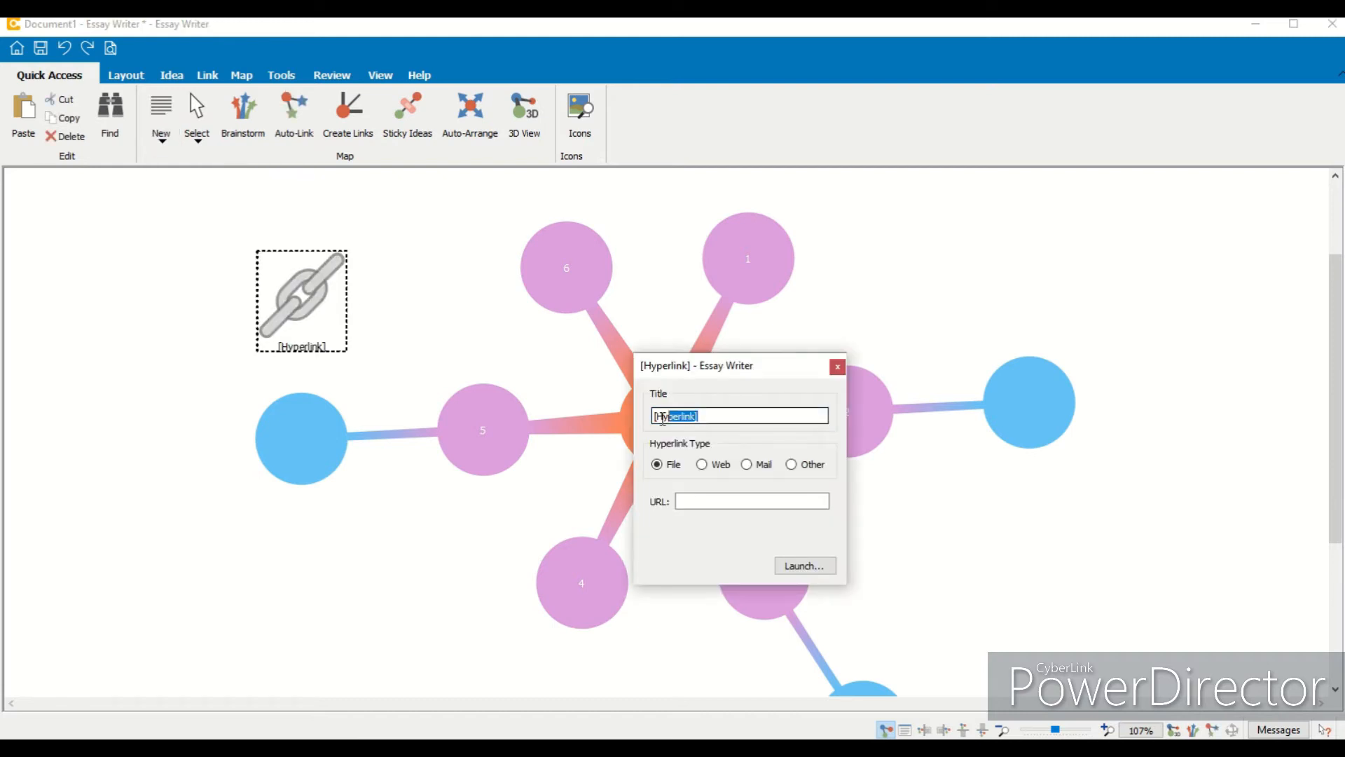
{"action": "type", "text": "Google"}
{"action": "left_click", "coordinate": [704, 465]}
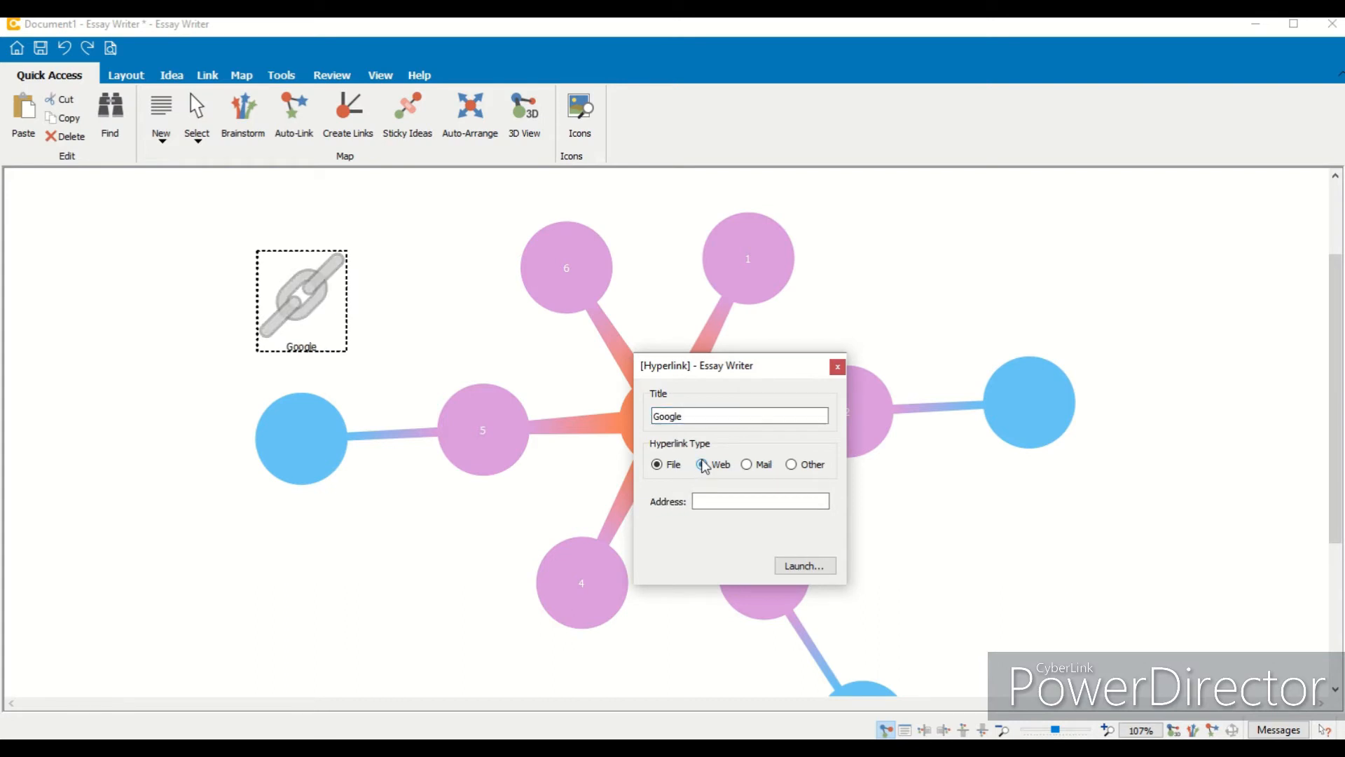
{"action": "left_click", "coordinate": [710, 498]}
{"action": "type", "text": "www.google.com"}
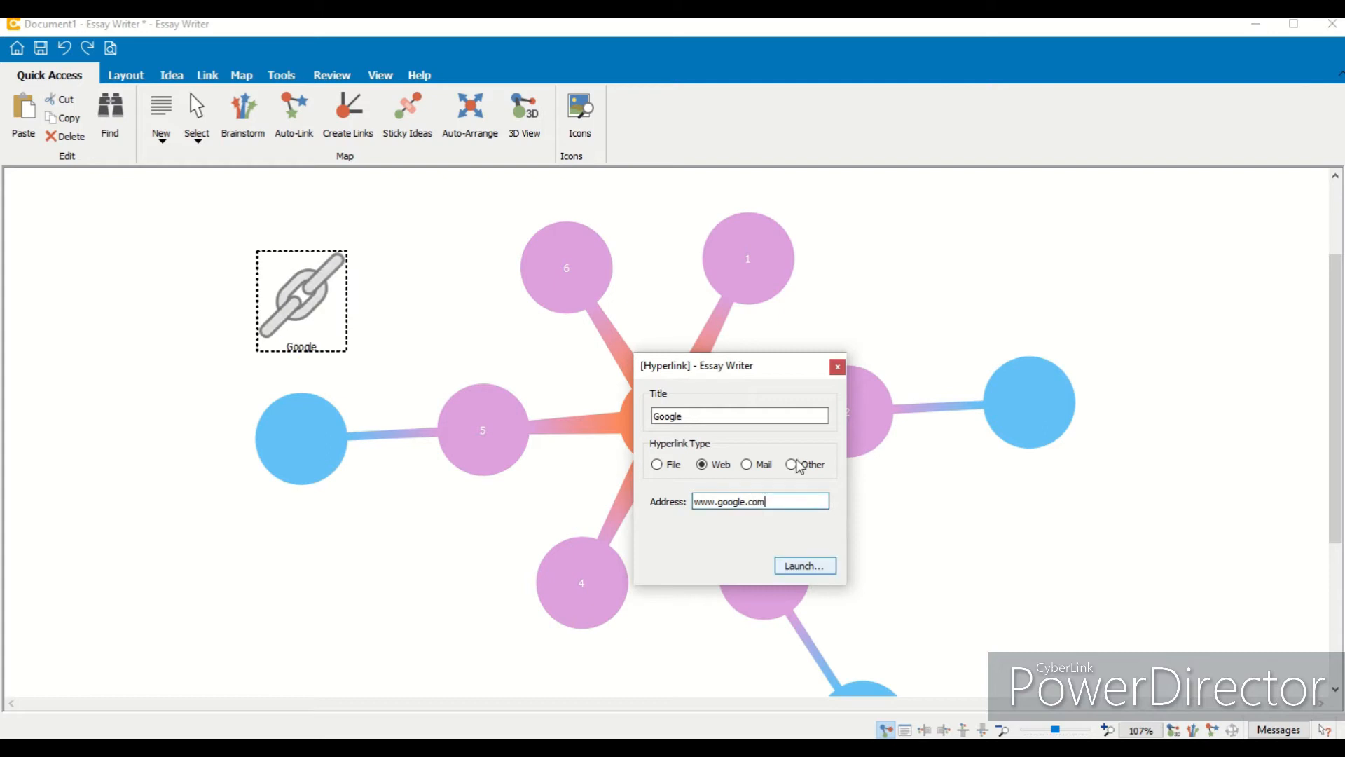
{"action": "left_click", "coordinate": [838, 367]}
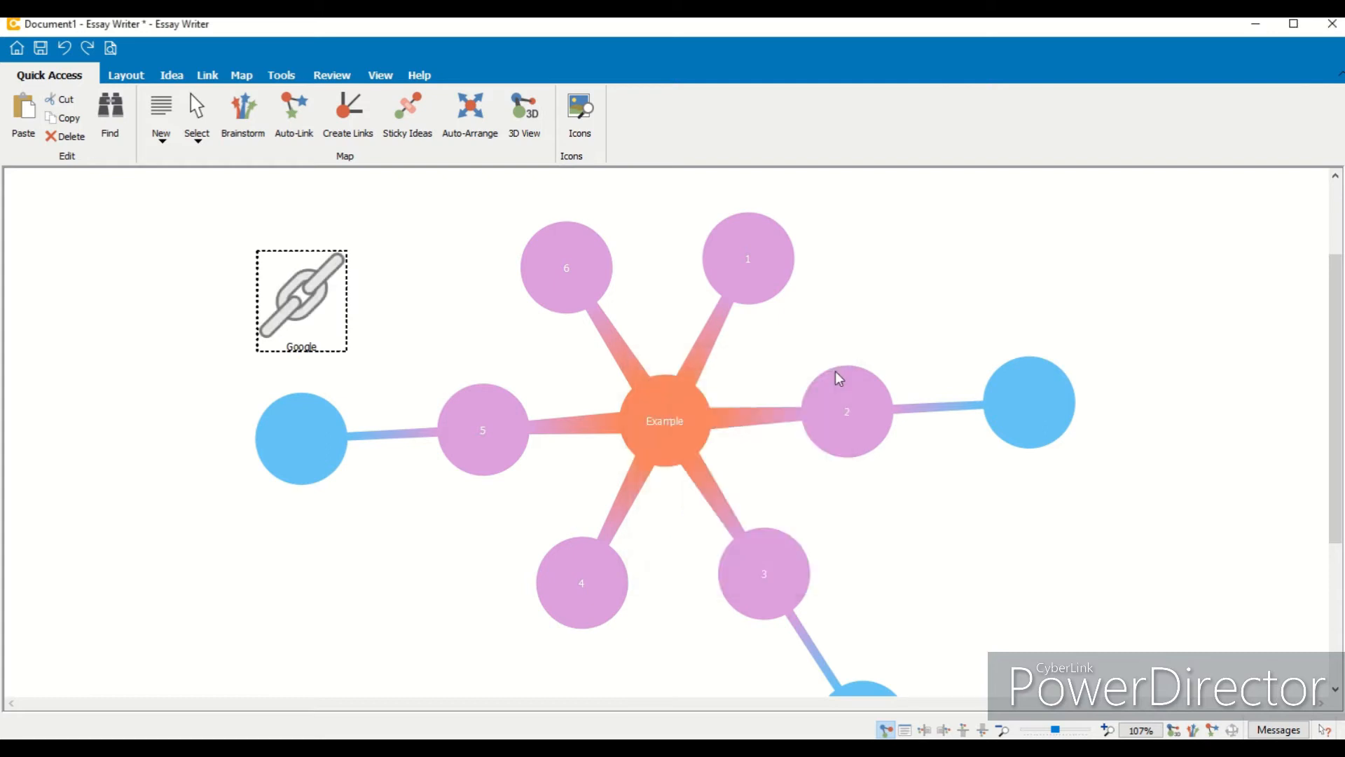
{"action": "left_click_drag", "start_coordinate": [288, 315], "coordinate": [246, 318]}
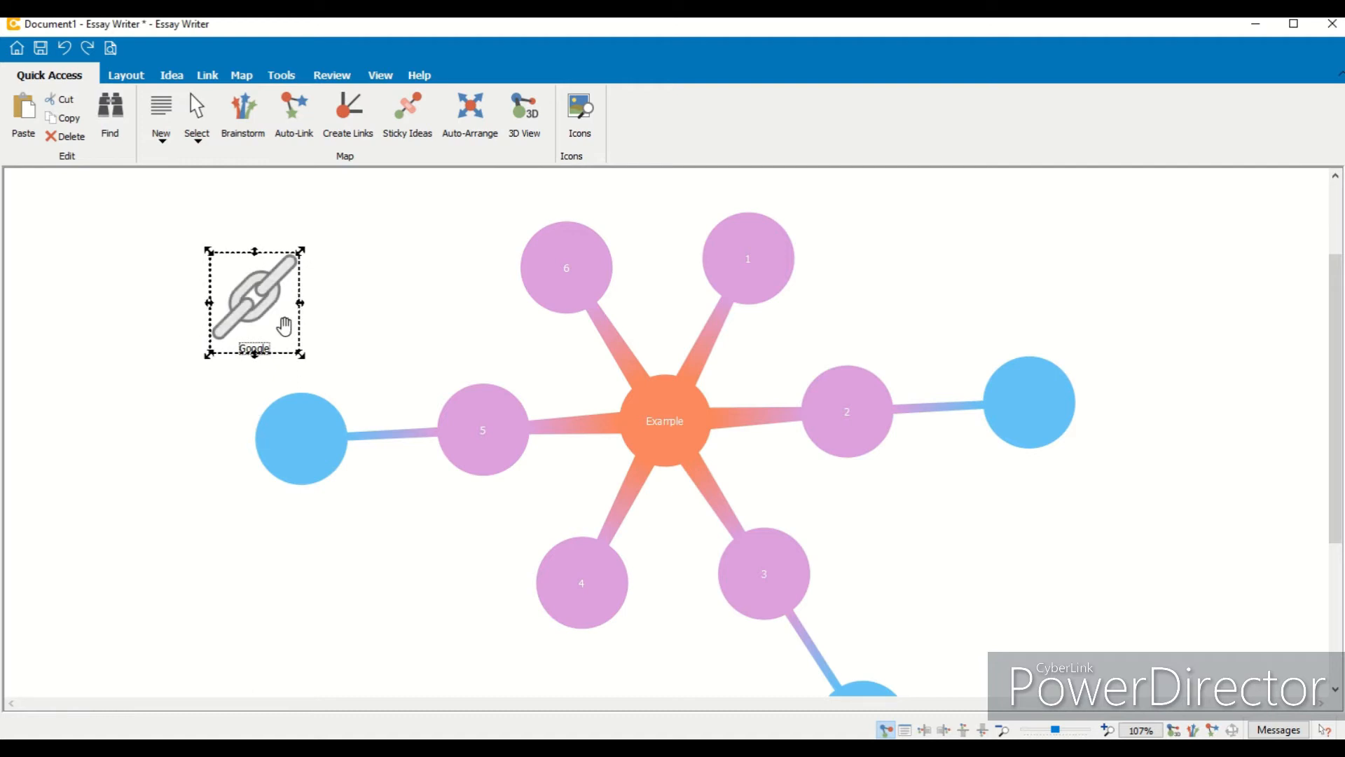
{"action": "left_click", "coordinate": [378, 321]}
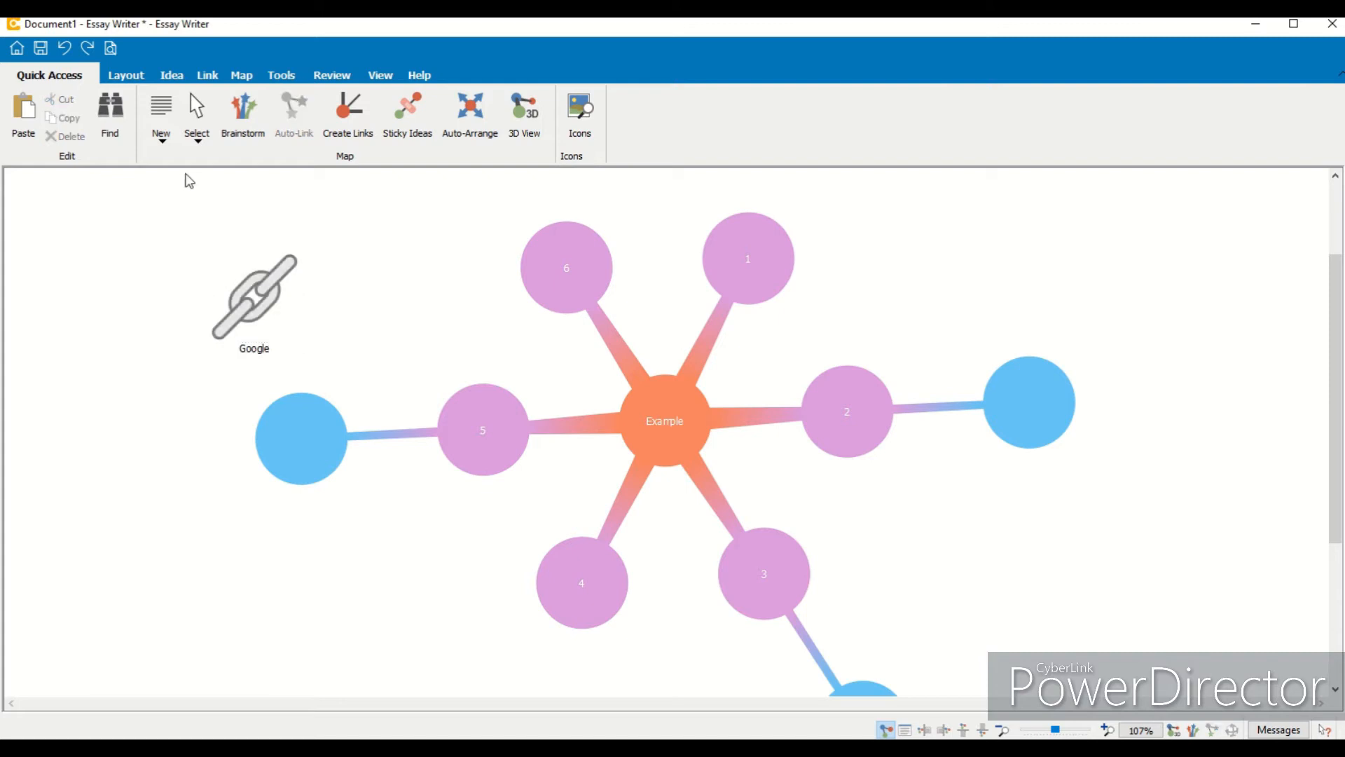
- Add a second hyperlink idea, cycle through its File, Web, Mail and Other types, close it, then delete it
{"action": "left_click", "coordinate": [162, 136]}
{"action": "left_click", "coordinate": [172, 178]}
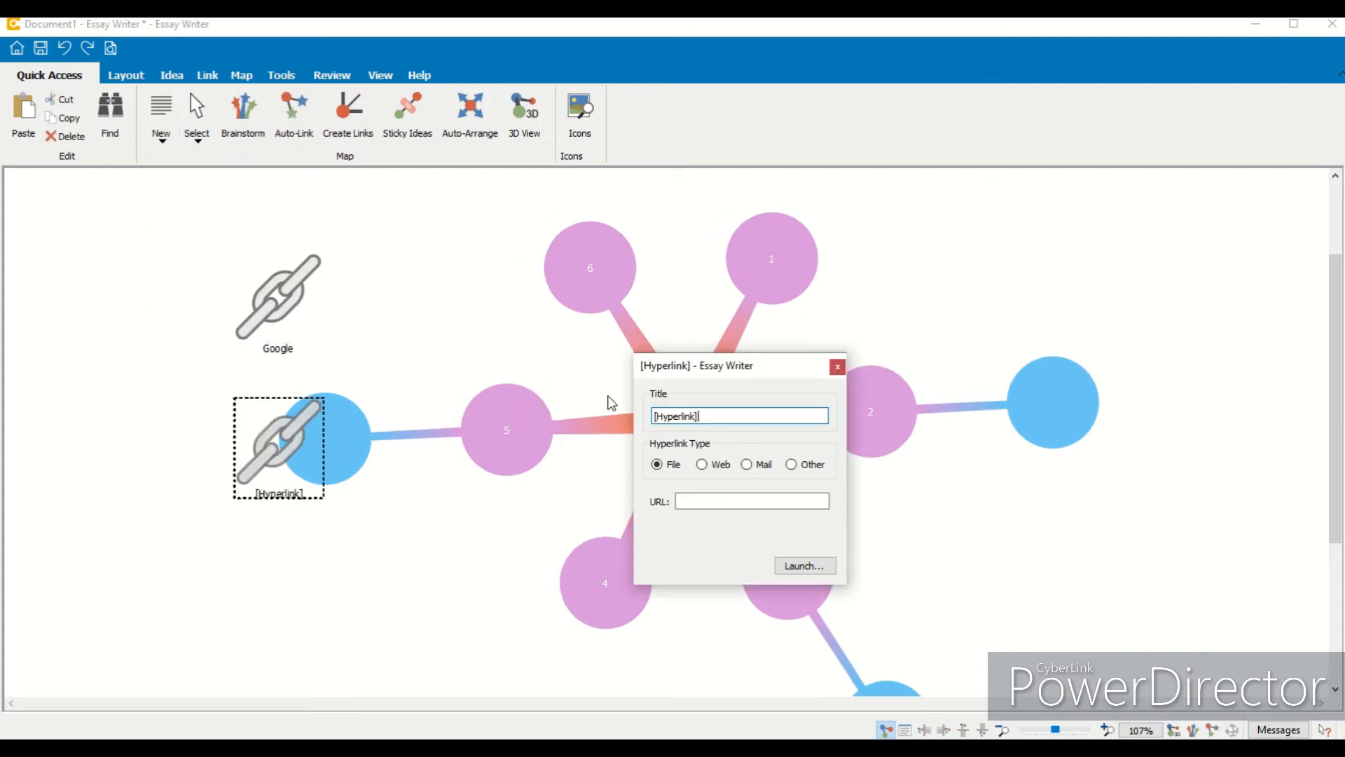
{"action": "left_click", "coordinate": [792, 465]}
{"action": "left_click", "coordinate": [748, 465]}
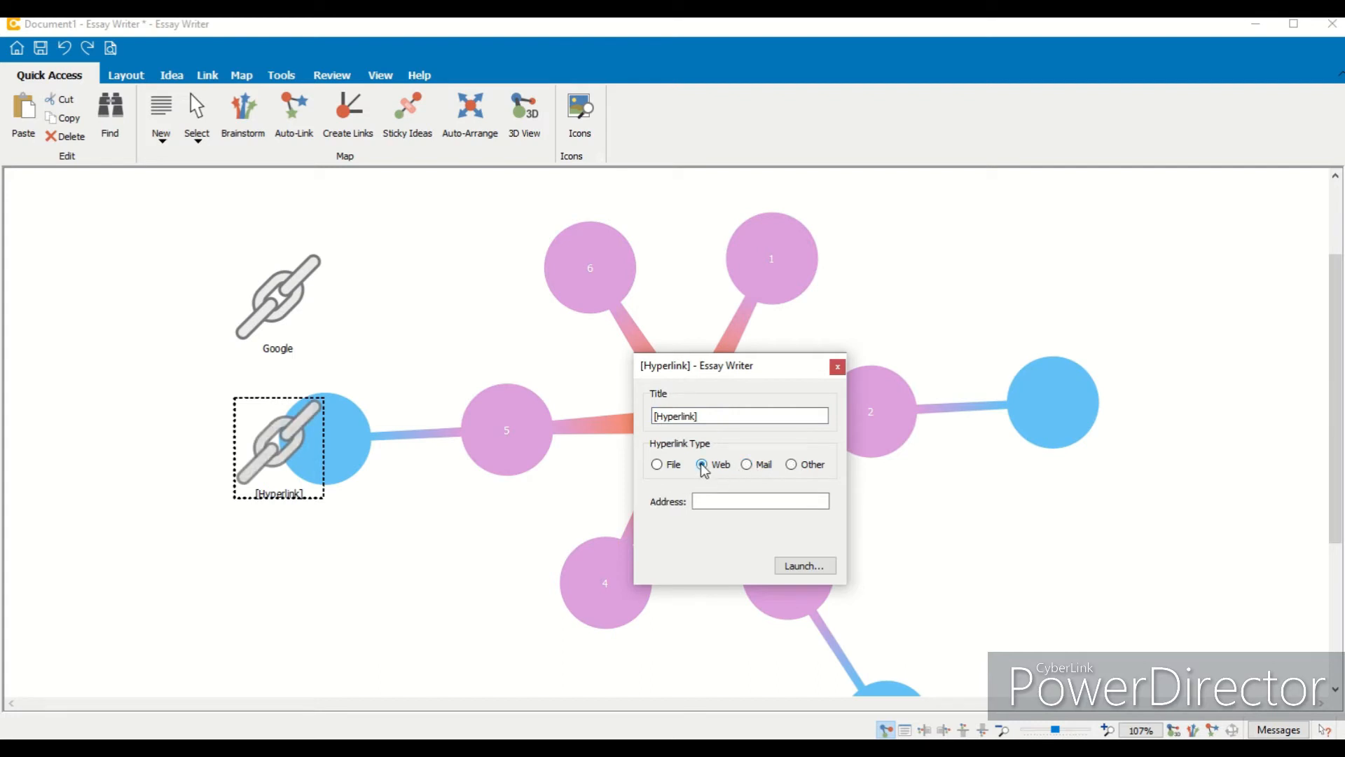
{"action": "left_click", "coordinate": [657, 465]}
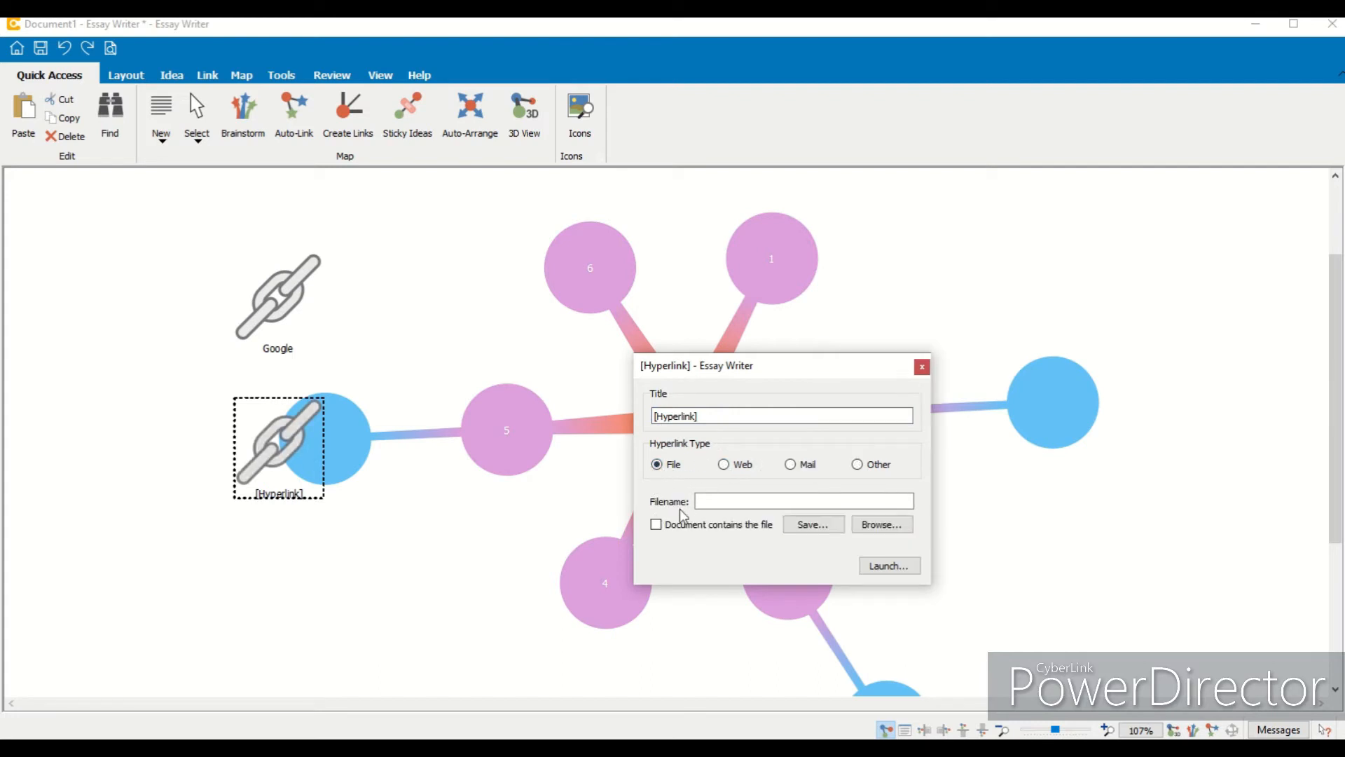
{"action": "left_click", "coordinate": [726, 465]}
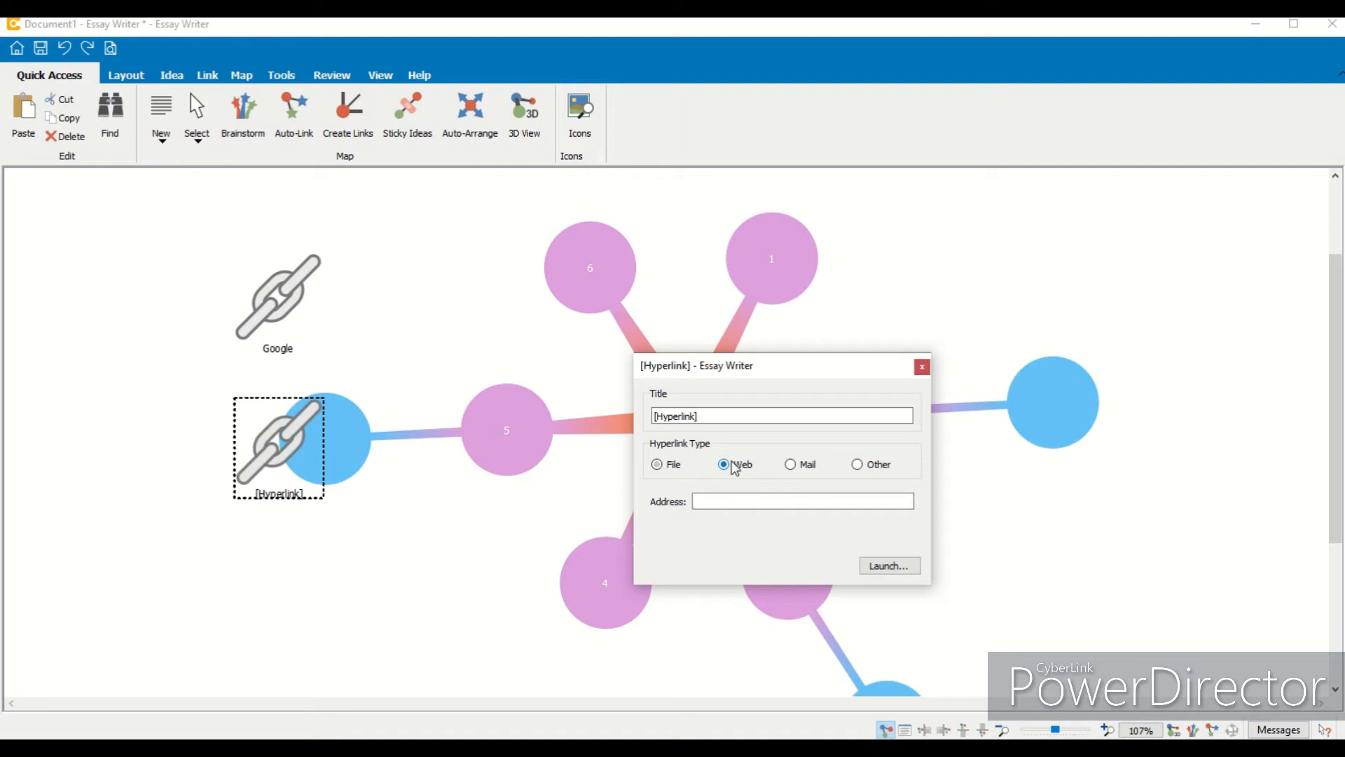
{"action": "left_click", "coordinate": [791, 465]}
{"action": "left_click", "coordinate": [859, 465]}
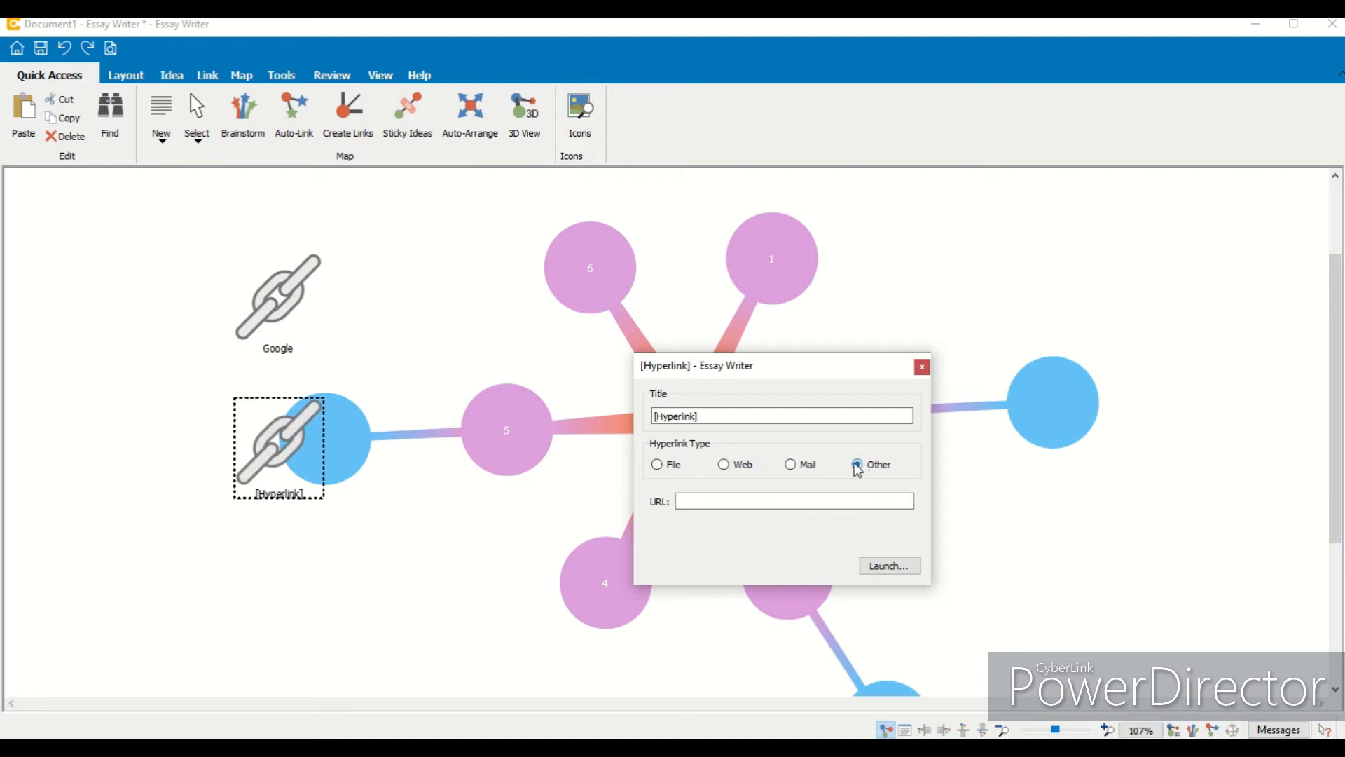
{"action": "left_click", "coordinate": [659, 465]}
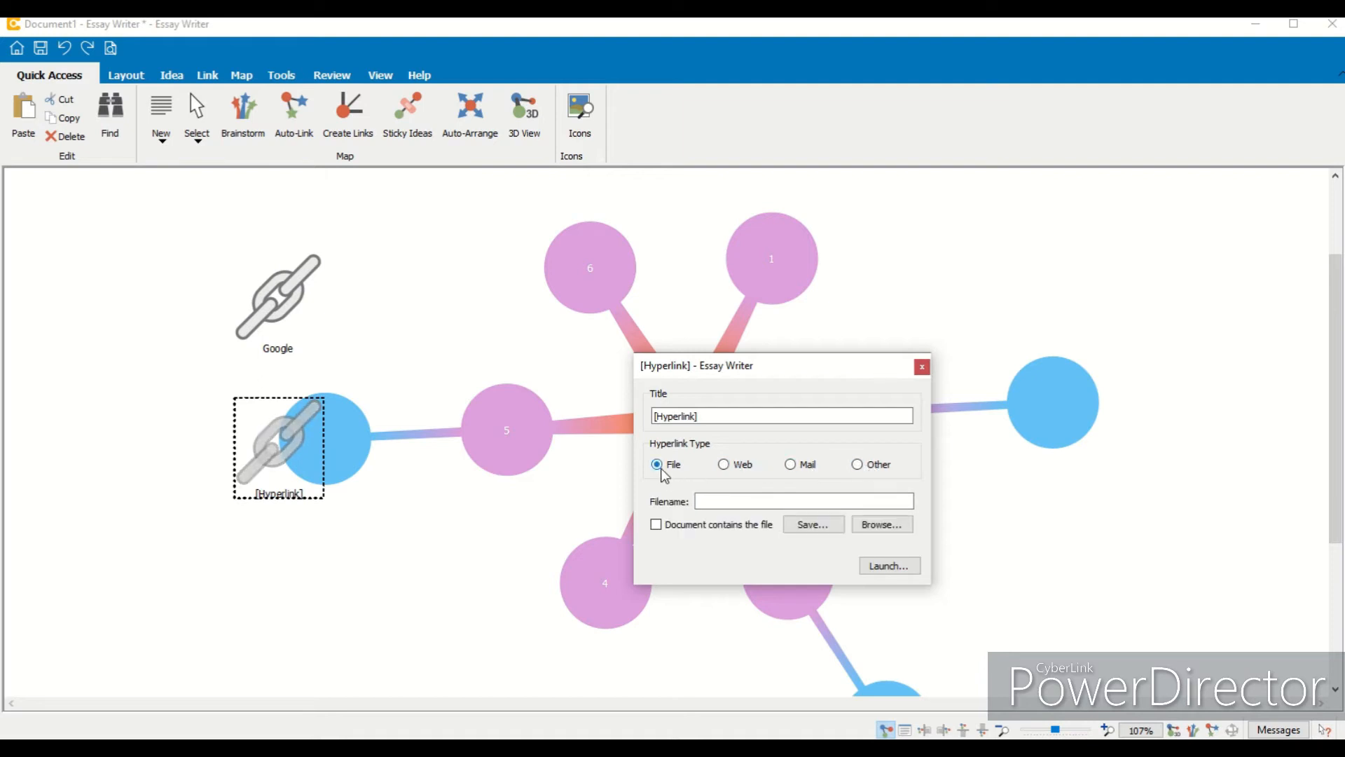
{"action": "left_click", "coordinate": [922, 367]}
{"action": "left_click", "coordinate": [257, 448]}
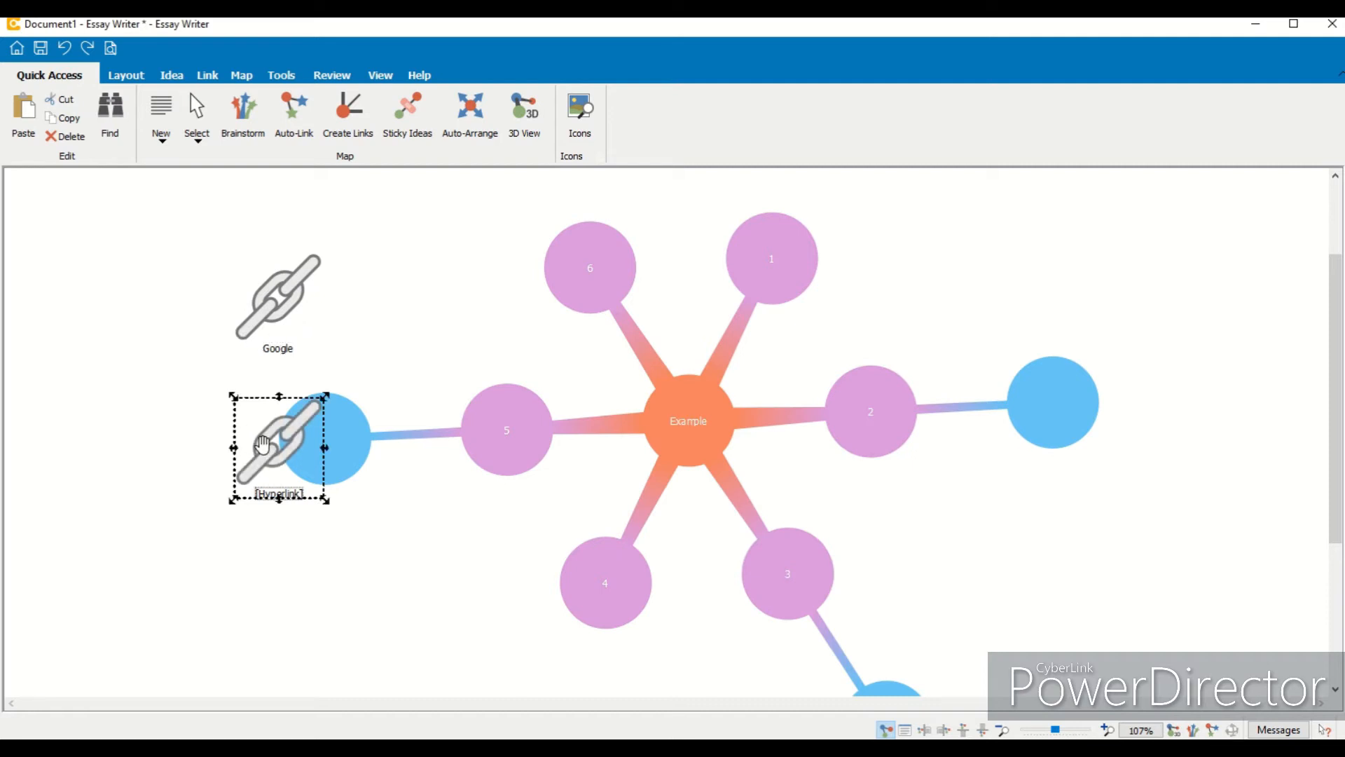
{"action": "left_click_drag", "start_coordinate": [263, 445], "coordinate": [185, 450]}
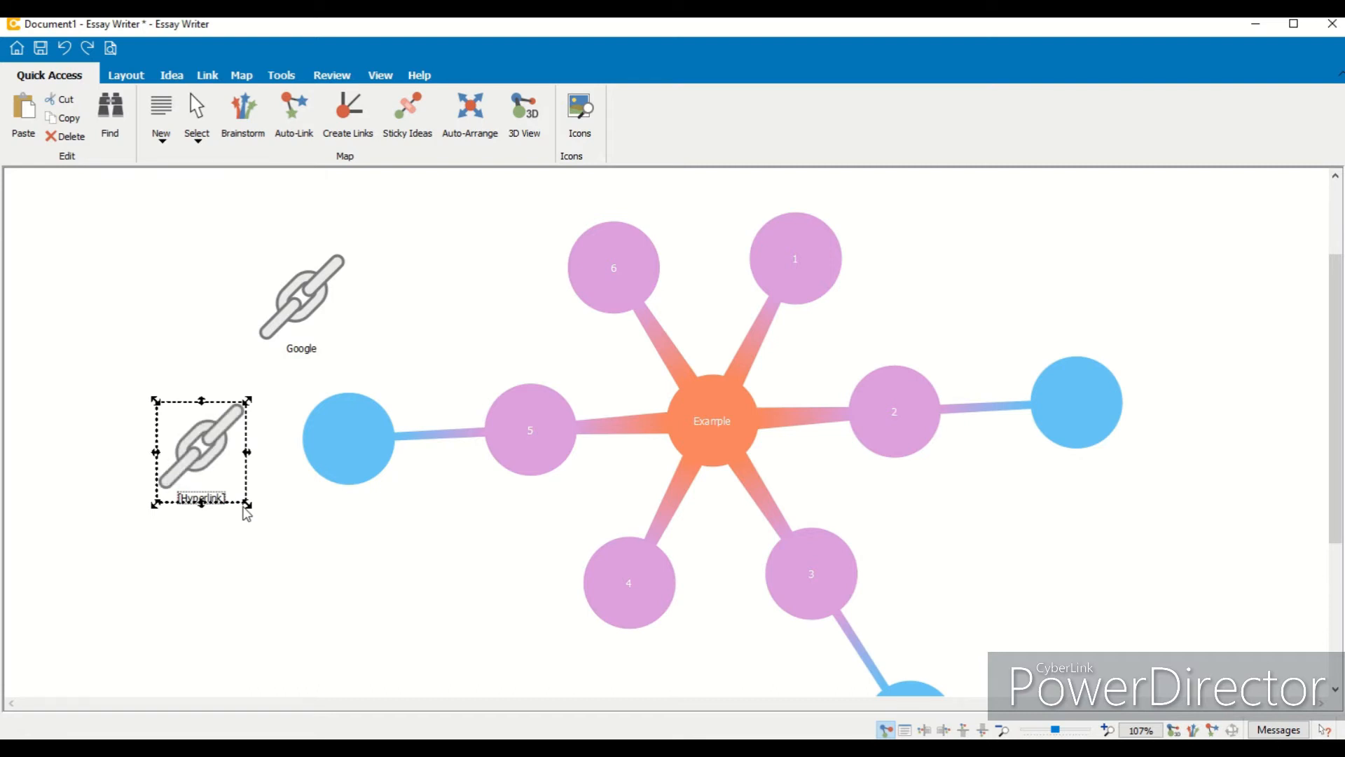
{"action": "key", "text": "Delete"}
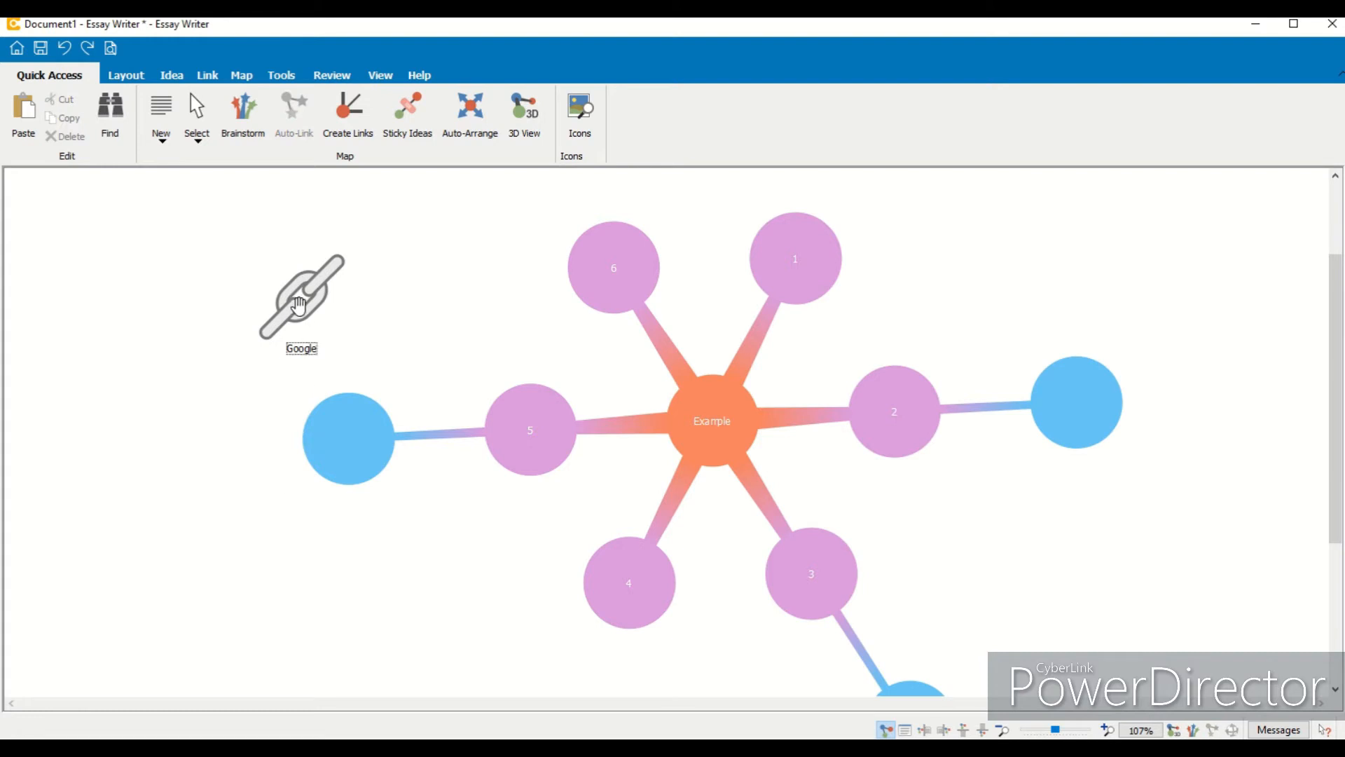
- Attach the Google hyperlink idea to idea 5 by dropping it onto that idea
{"action": "left_click_drag", "start_coordinate": [298, 306], "coordinate": [393, 320]}
{"action": "left_click", "coordinate": [354, 120]}
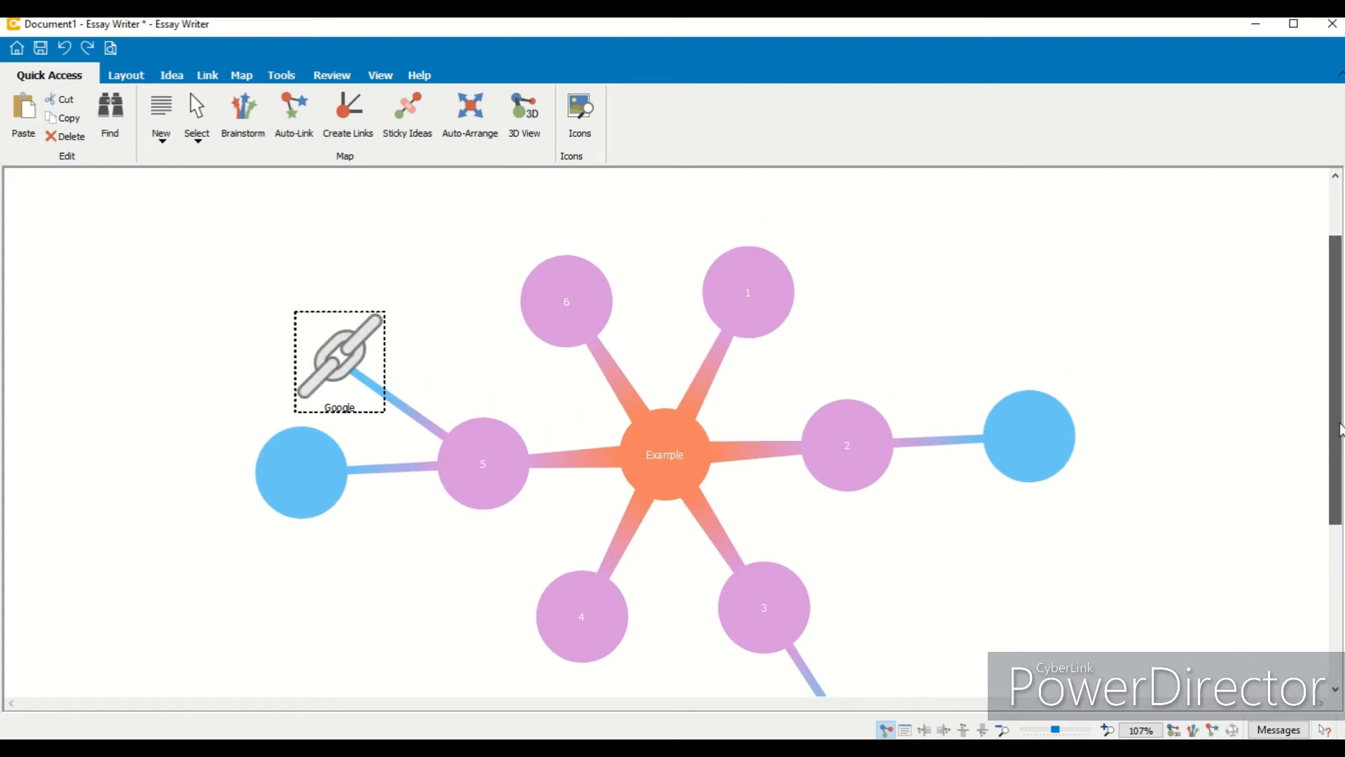
- Insert a Table of Contents idea and attach it to the central Example idea
{"action": "left_click", "coordinate": [167, 143]}
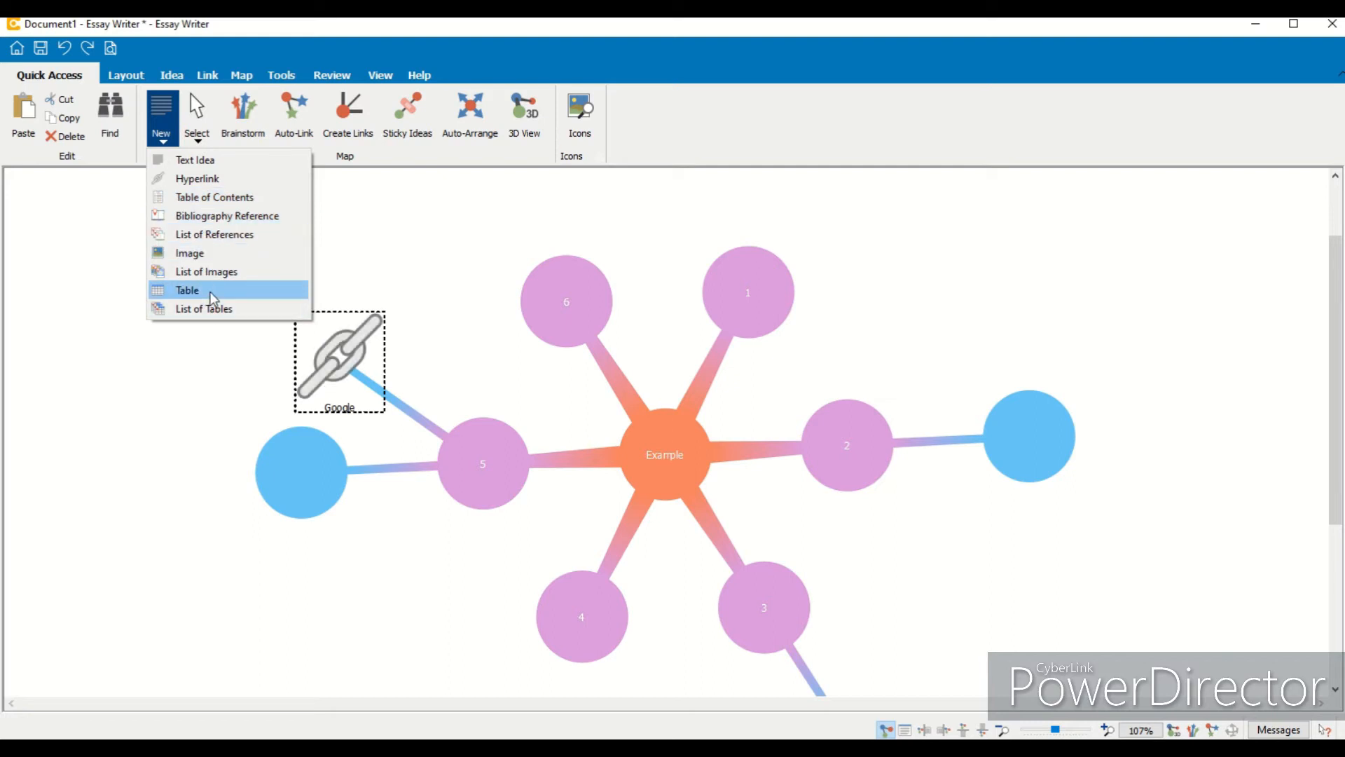
{"action": "left_click", "coordinate": [230, 207]}
{"action": "left_click", "coordinate": [218, 558]}
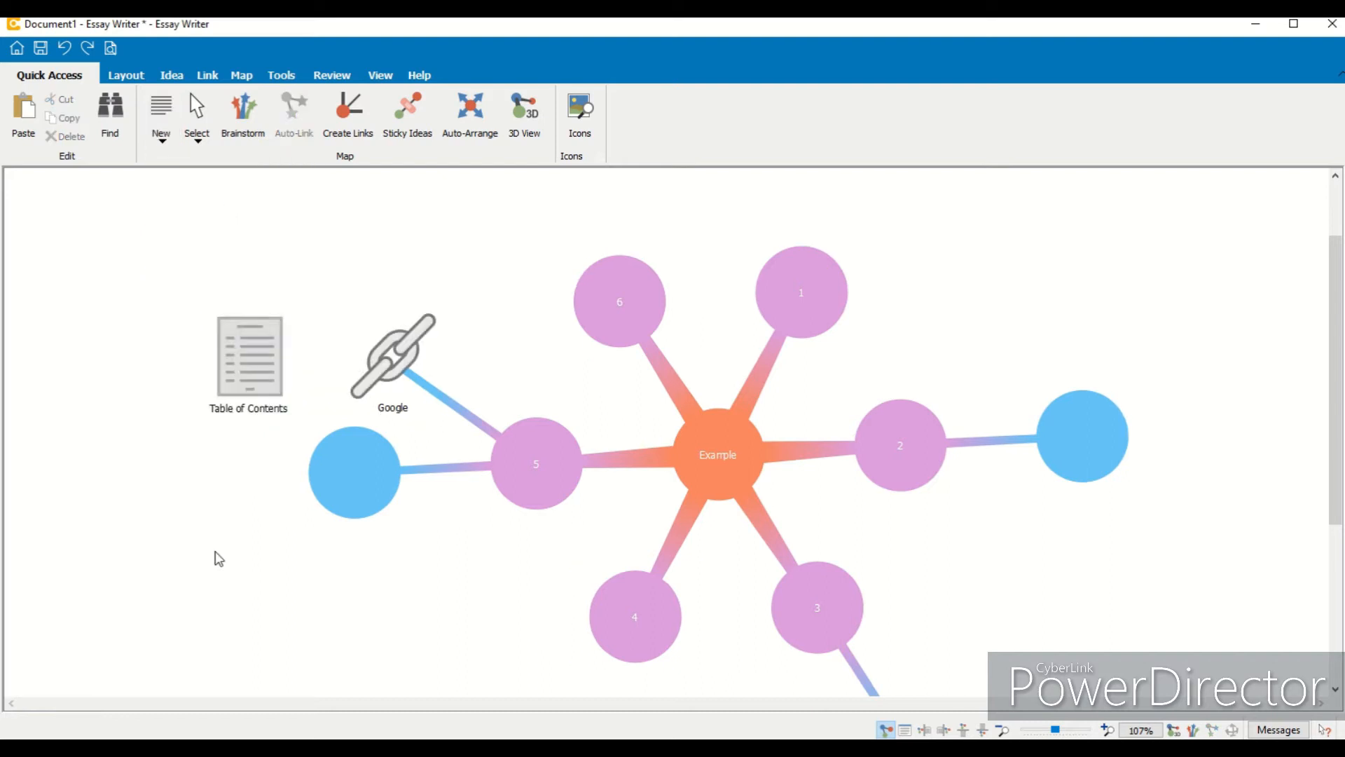
{"action": "left_click_drag", "start_coordinate": [231, 381], "coordinate": [703, 231]}
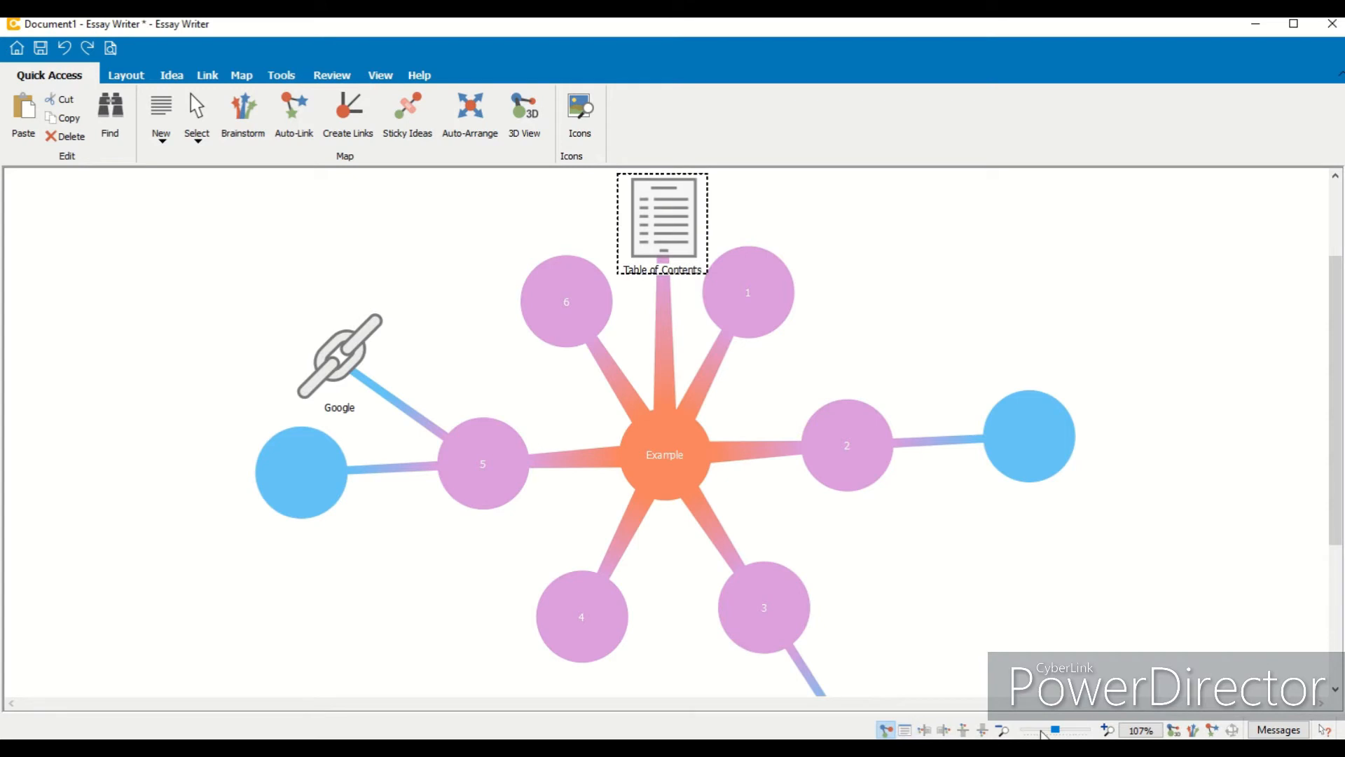
- Zoom the map out to 78% and drag ideas 2 and 1 to new positions around the central idea
{"action": "left_click", "coordinate": [1003, 730]}
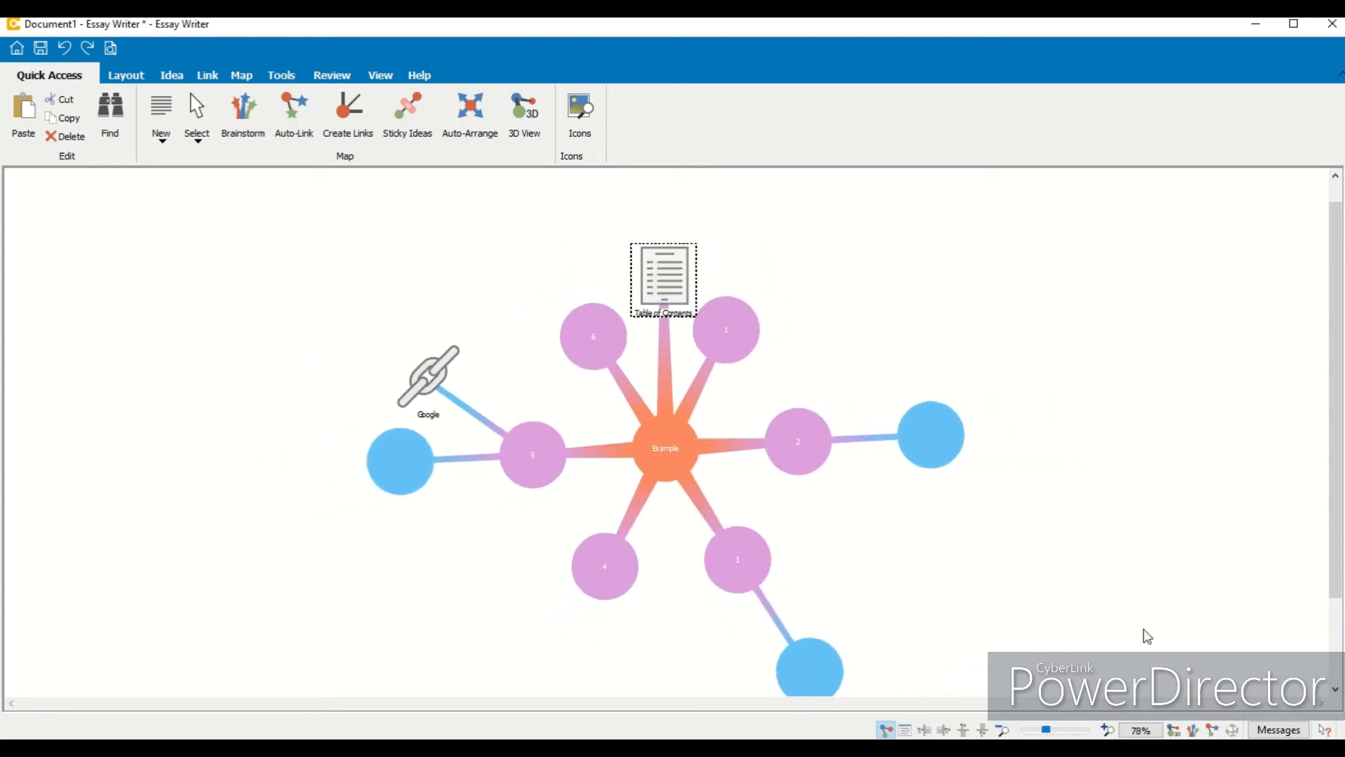
{"action": "scroll", "coordinate": [1340, 382], "scroll_direction": "down", "scroll_amount": 1}
{"action": "left_click_drag", "start_coordinate": [784, 441], "coordinate": [809, 498]}
{"action": "left_click_drag", "start_coordinate": [733, 325], "coordinate": [847, 427]}
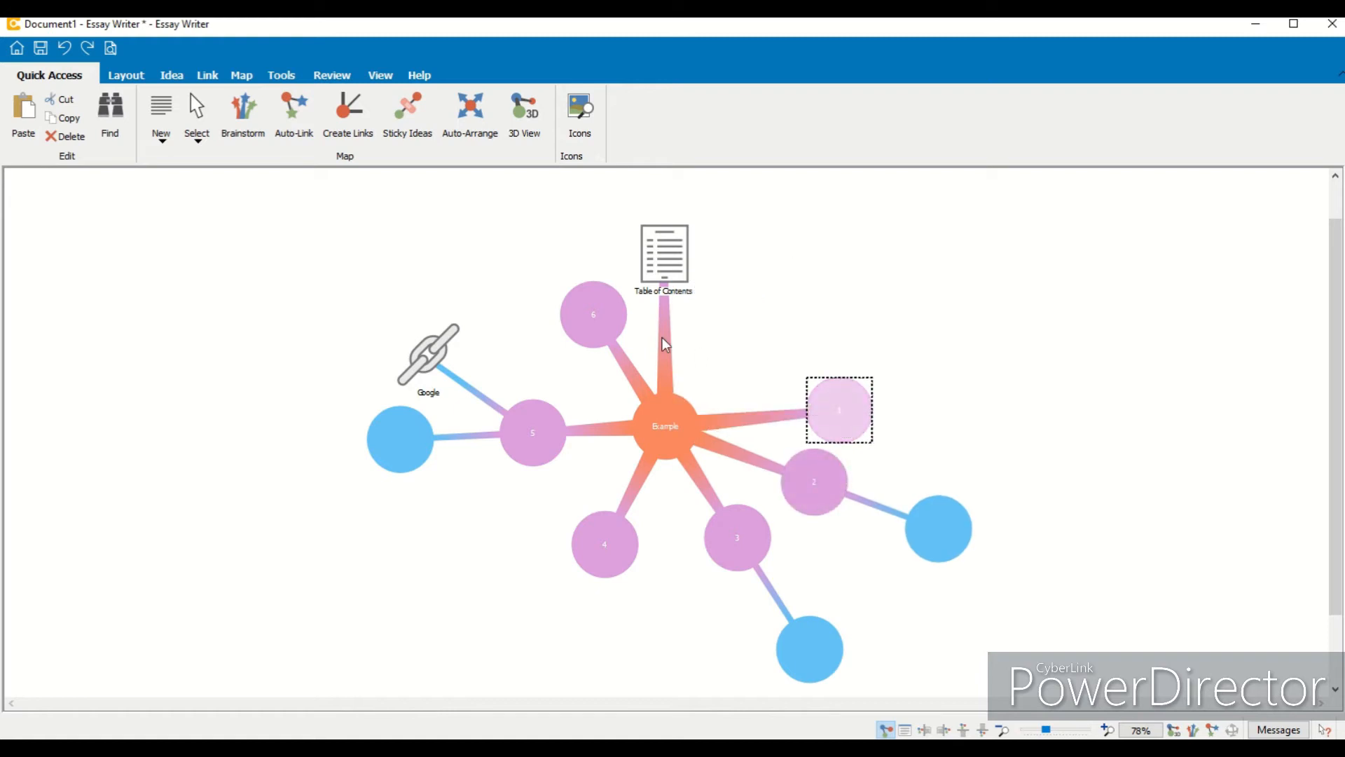
- Select the central Example idea and auto-arrange the map
{"action": "left_click", "coordinate": [683, 401]}
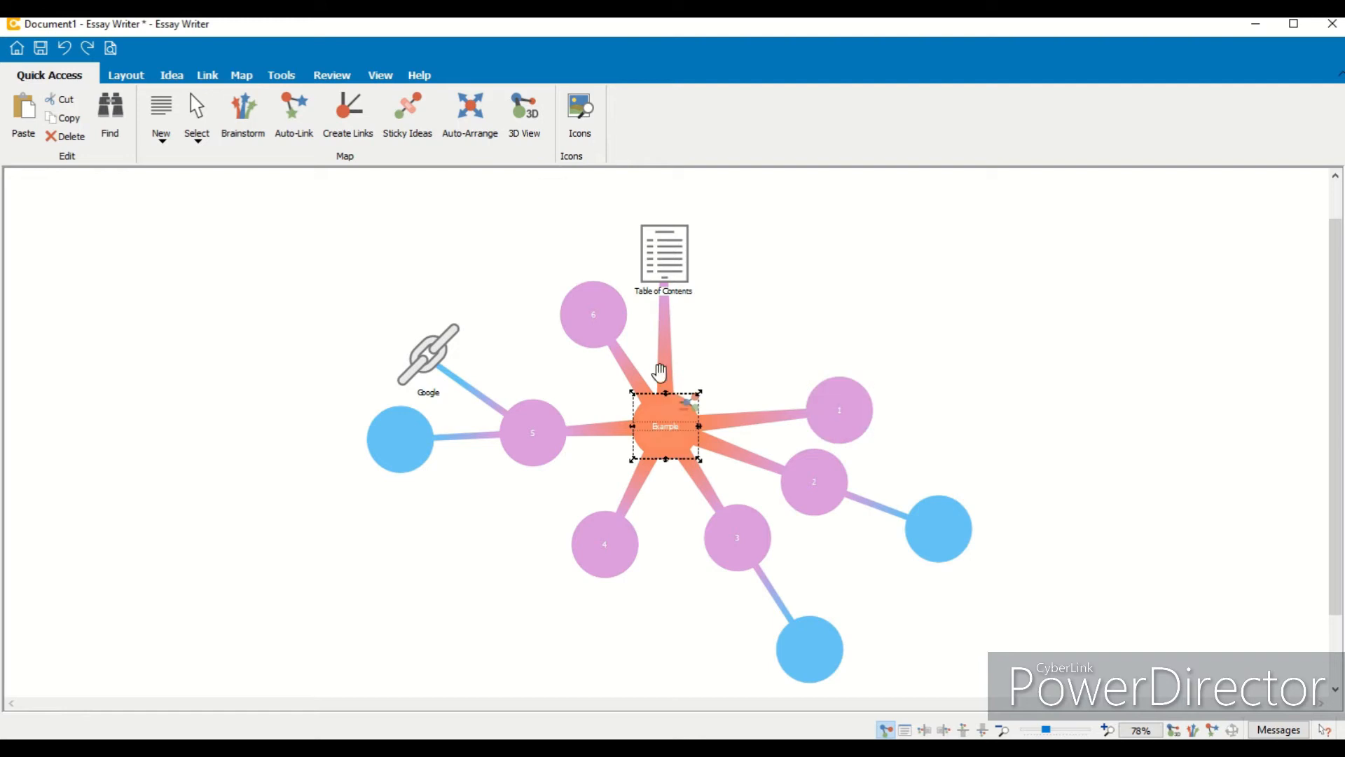
{"action": "left_click", "coordinate": [470, 111]}
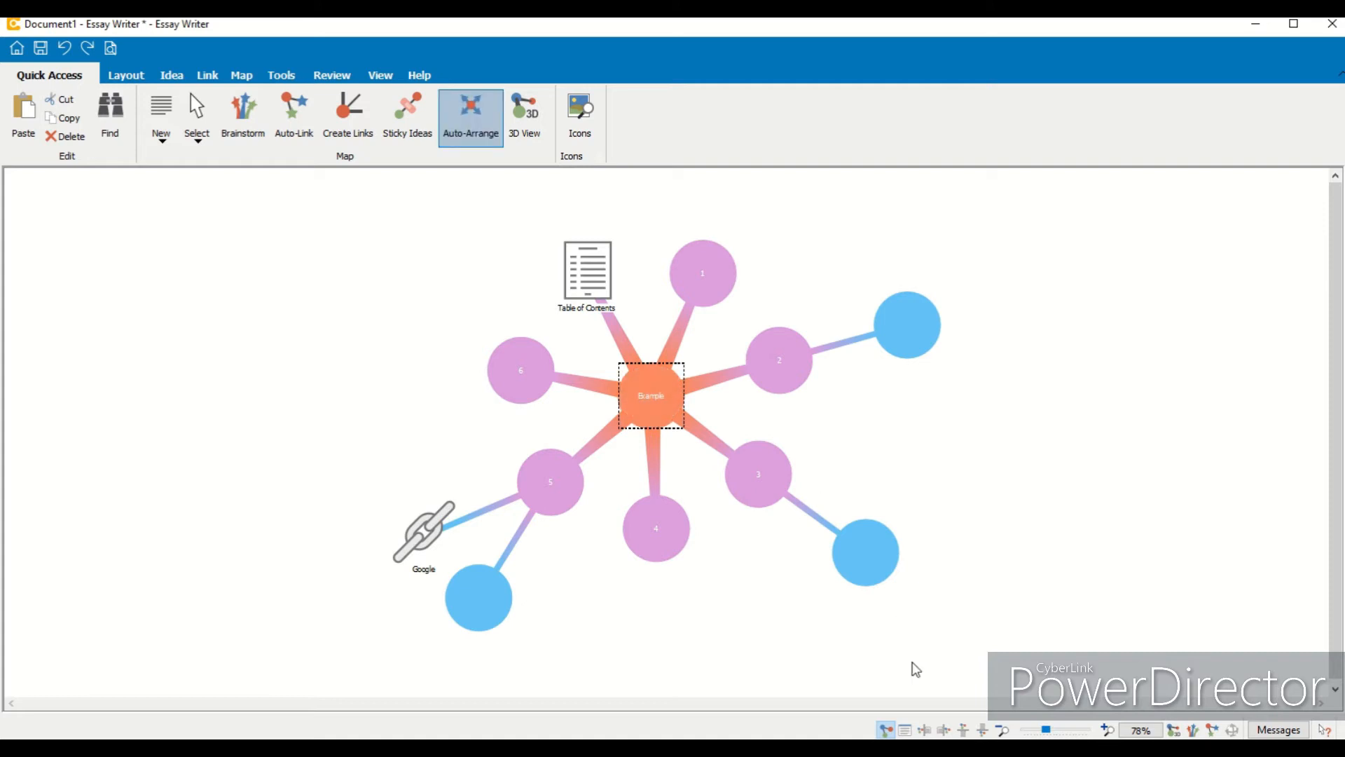
- Show the document view beside the map and move the Table of Contents idea next to idea 1
{"action": "left_click", "coordinate": [927, 731]}
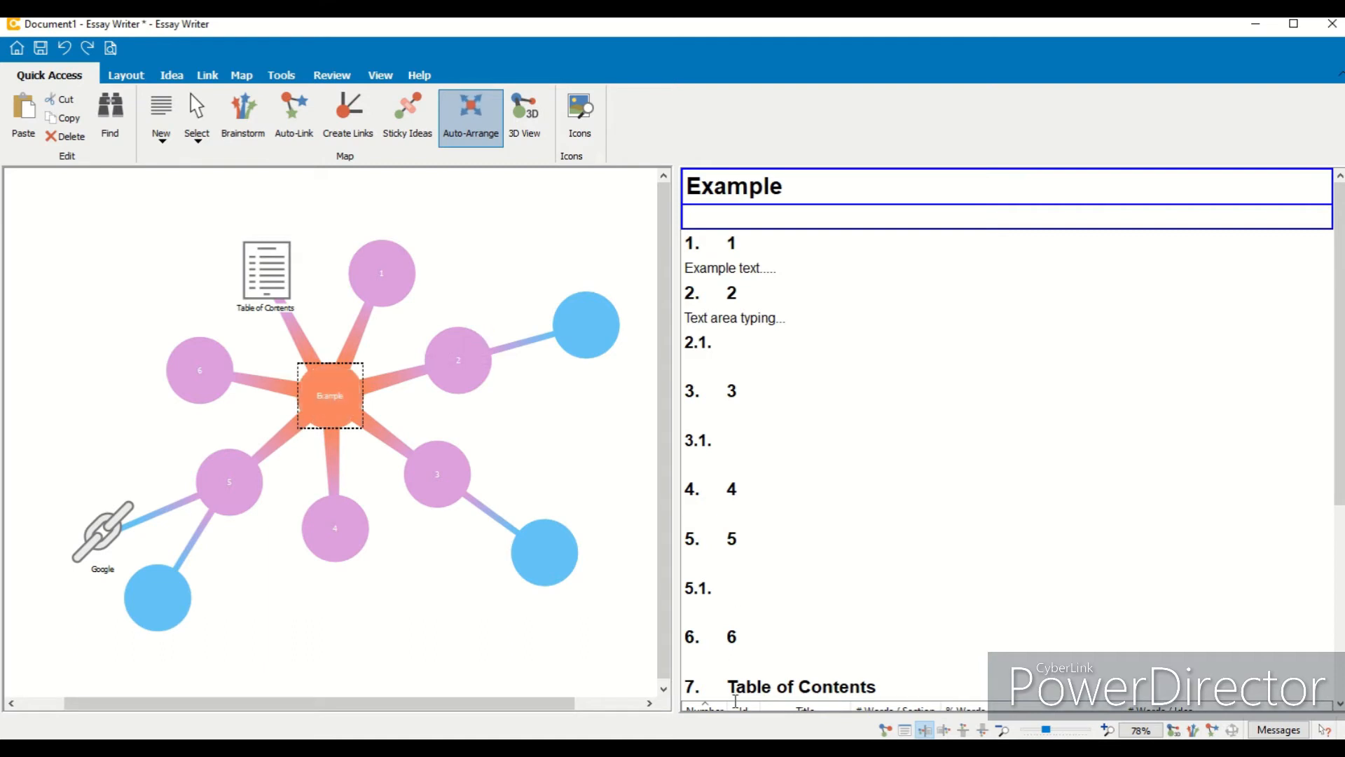
{"action": "mouse_move", "coordinate": [1338, 405]}
{"action": "left_mouse_down"}
{"action": "mouse_move", "coordinate": [1338, 598]}
{"action": "mouse_move", "coordinate": [1339, 405]}
{"action": "left_mouse_up"}
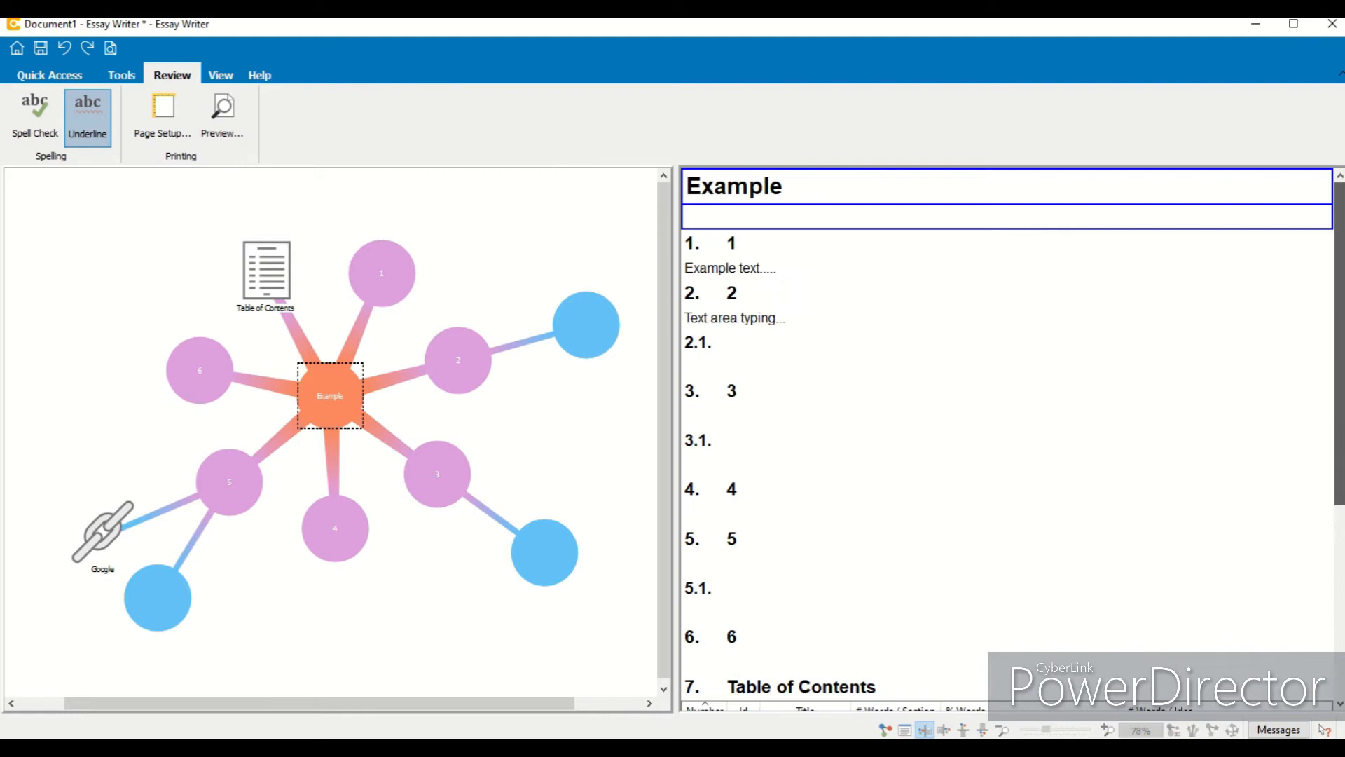
{"action": "left_click_drag", "start_coordinate": [266, 294], "coordinate": [444, 287]}
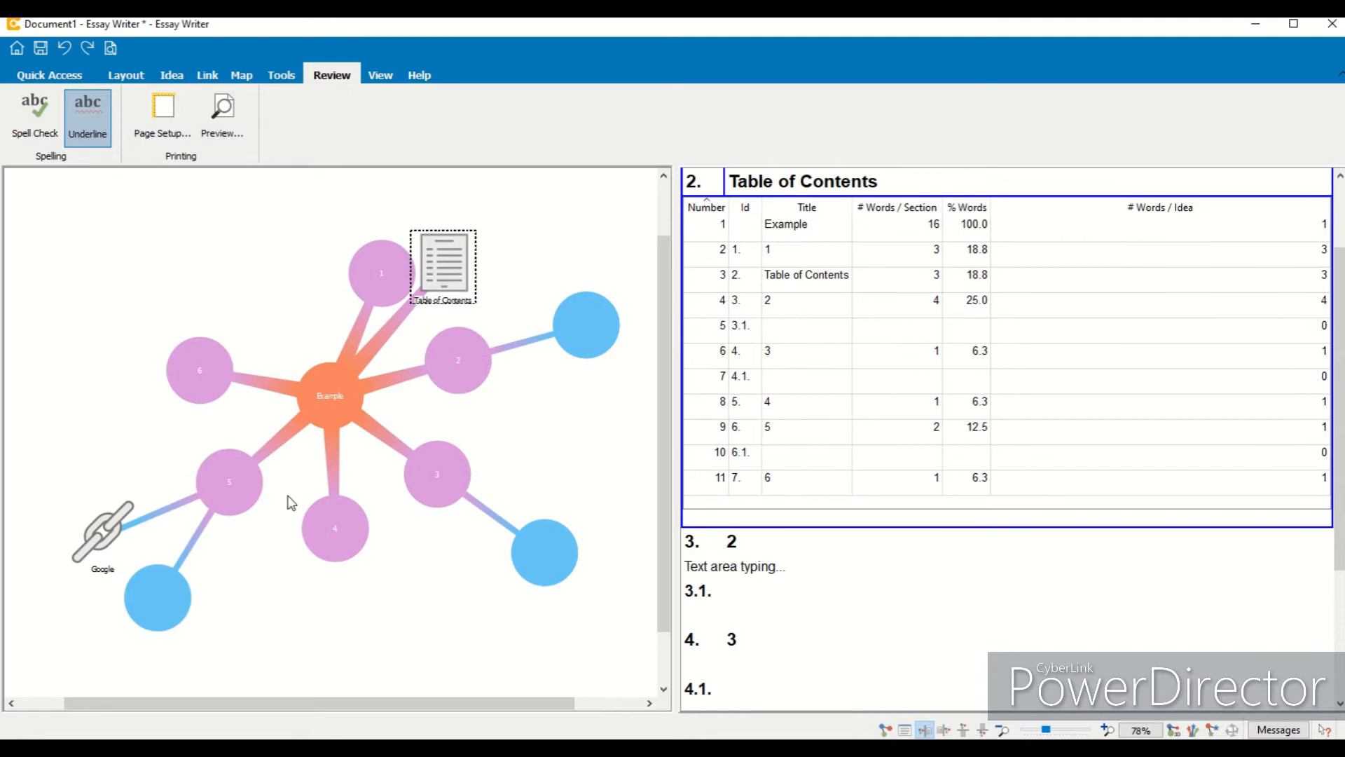
- Shift ideas 6, 5, 4, 3, 2 and 1 each one position counterclockwise around the central Example idea
{"action": "left_click_drag", "start_coordinate": [180, 385], "coordinate": [194, 300]}
{"action": "left_click_drag", "start_coordinate": [193, 480], "coordinate": [138, 376]}
{"action": "left_click_drag", "start_coordinate": [324, 565], "coordinate": [171, 528]}
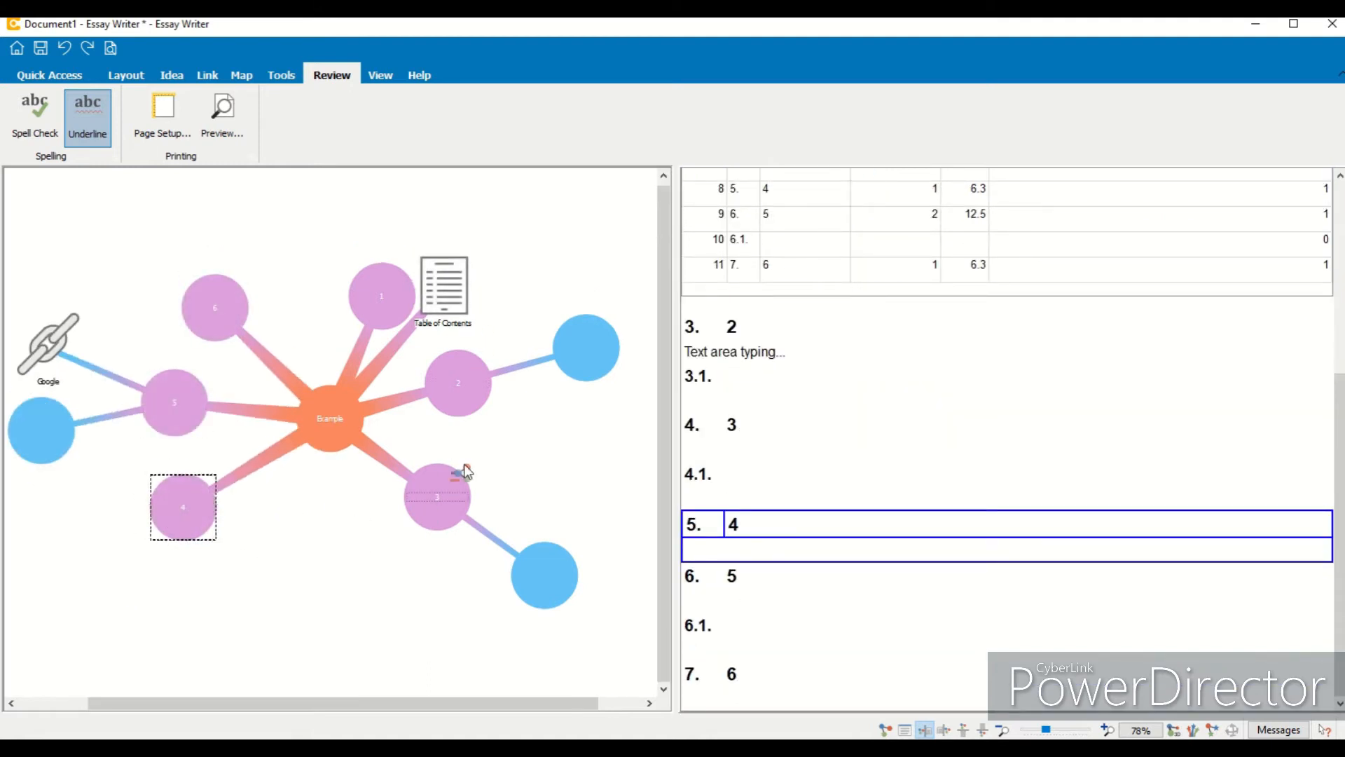
{"action": "left_click_drag", "start_coordinate": [456, 509], "coordinate": [342, 570]}
{"action": "left_click_drag", "start_coordinate": [479, 393], "coordinate": [456, 573]}
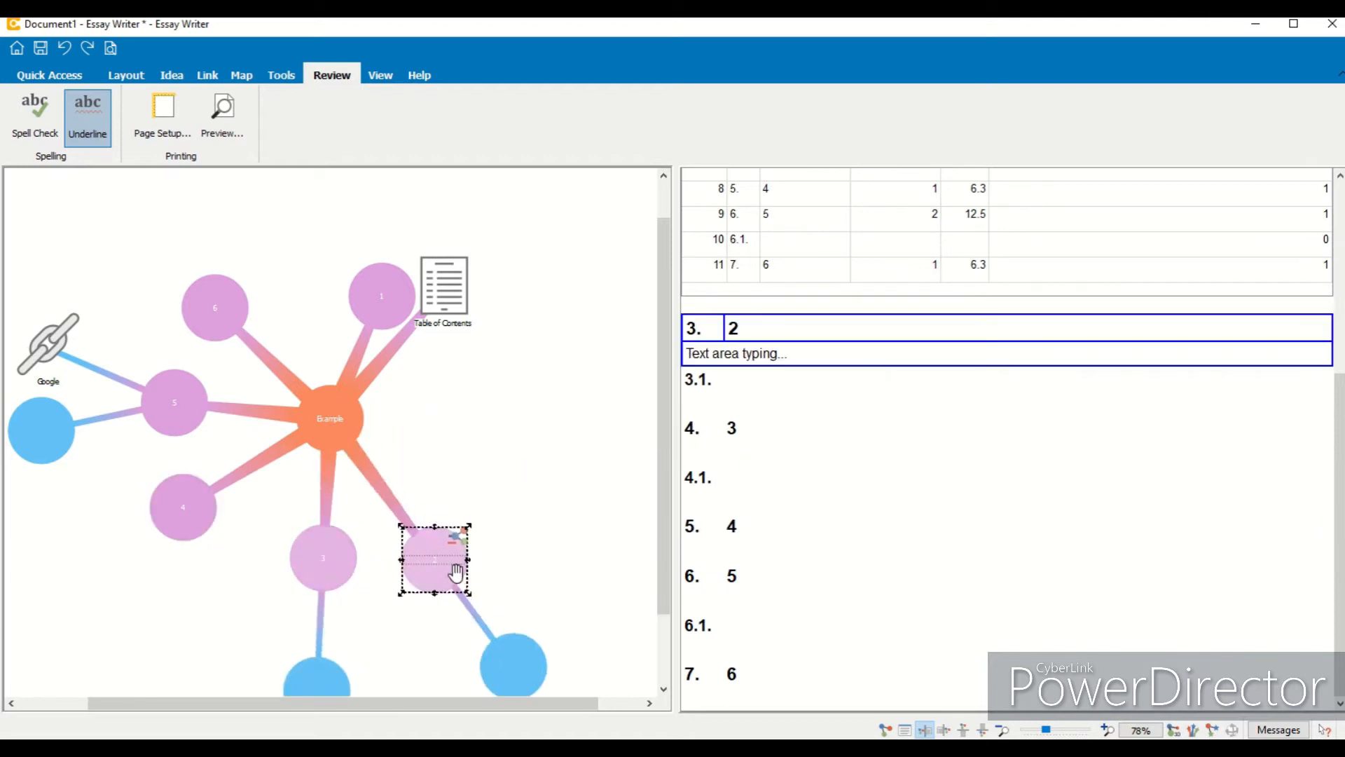
{"action": "left_click_drag", "start_coordinate": [378, 305], "coordinate": [523, 450]}
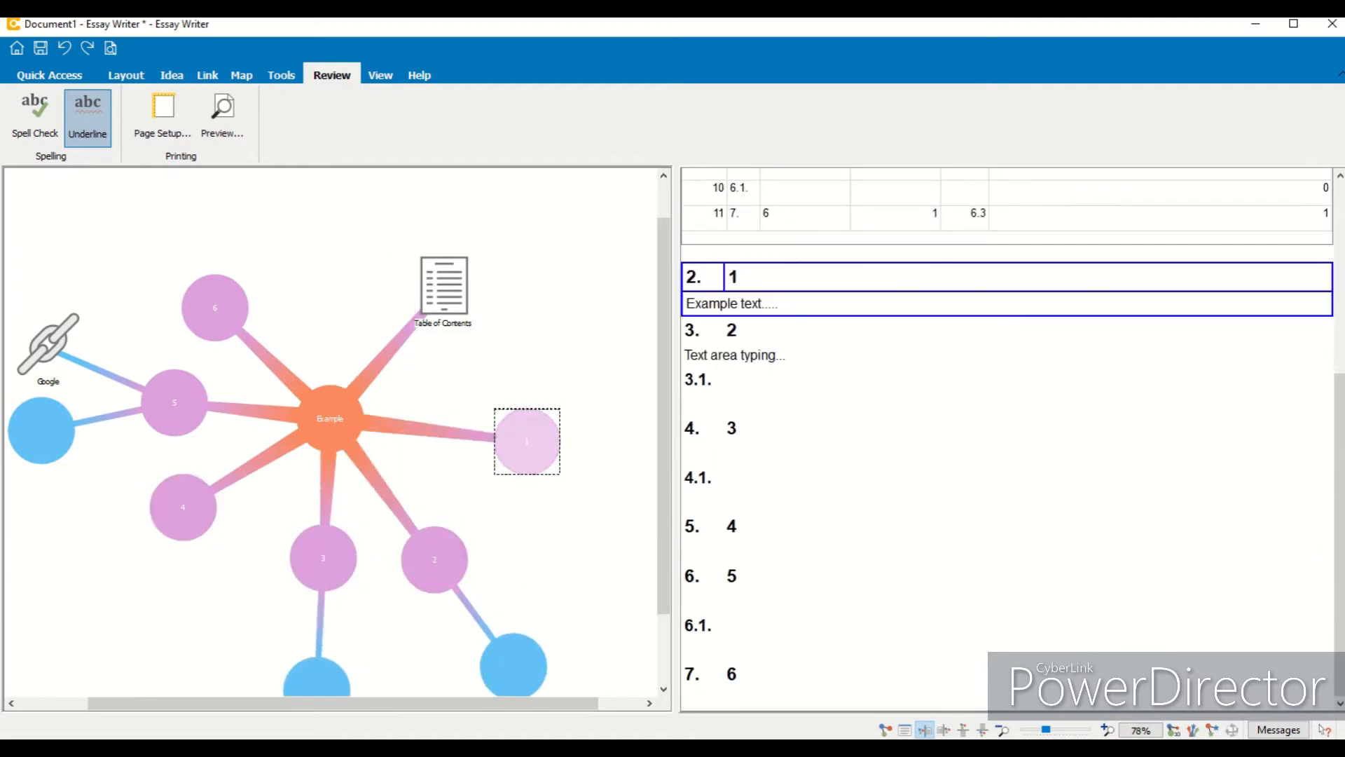
- Select the Example idea and apply Auto-Arrange to tidy the reordered map
{"action": "left_click_drag", "start_coordinate": [1340, 452], "coordinate": [1338, 247]}
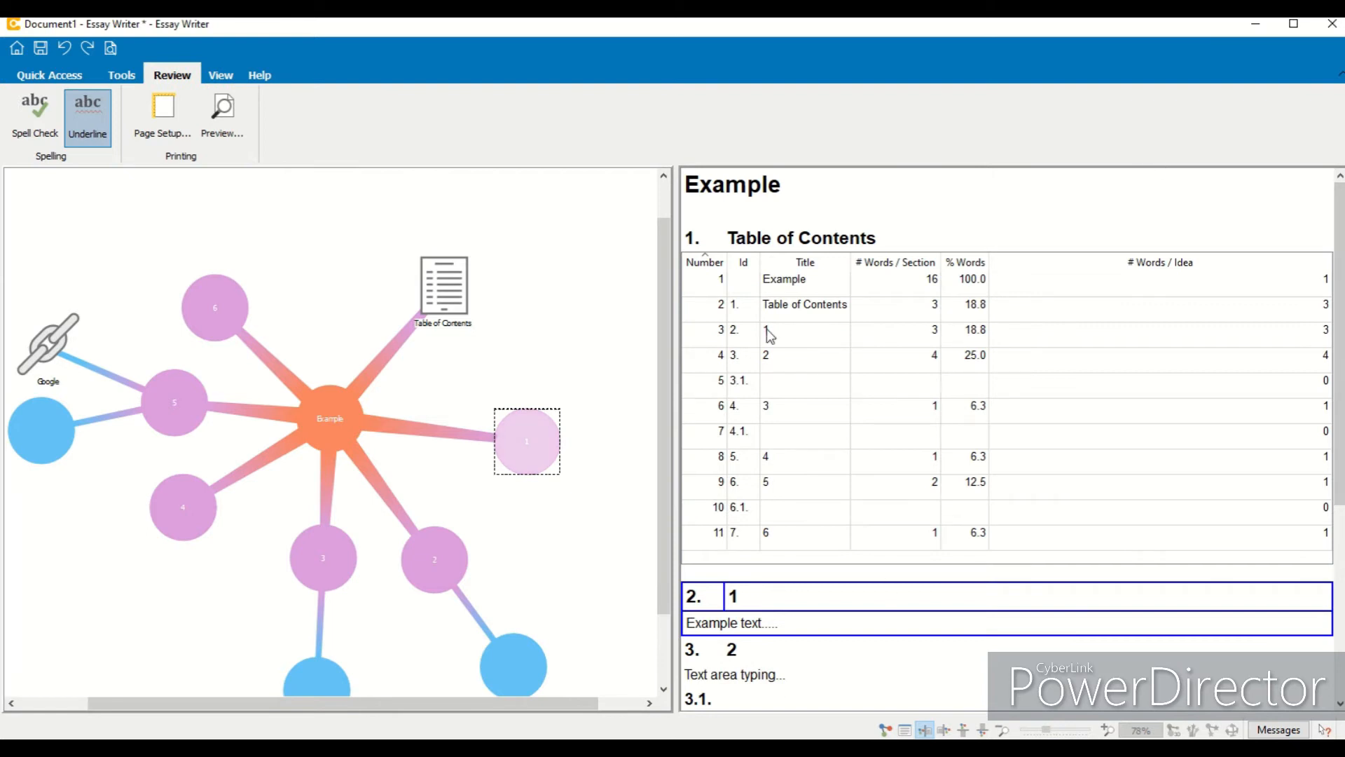
{"action": "left_click", "coordinate": [329, 402]}
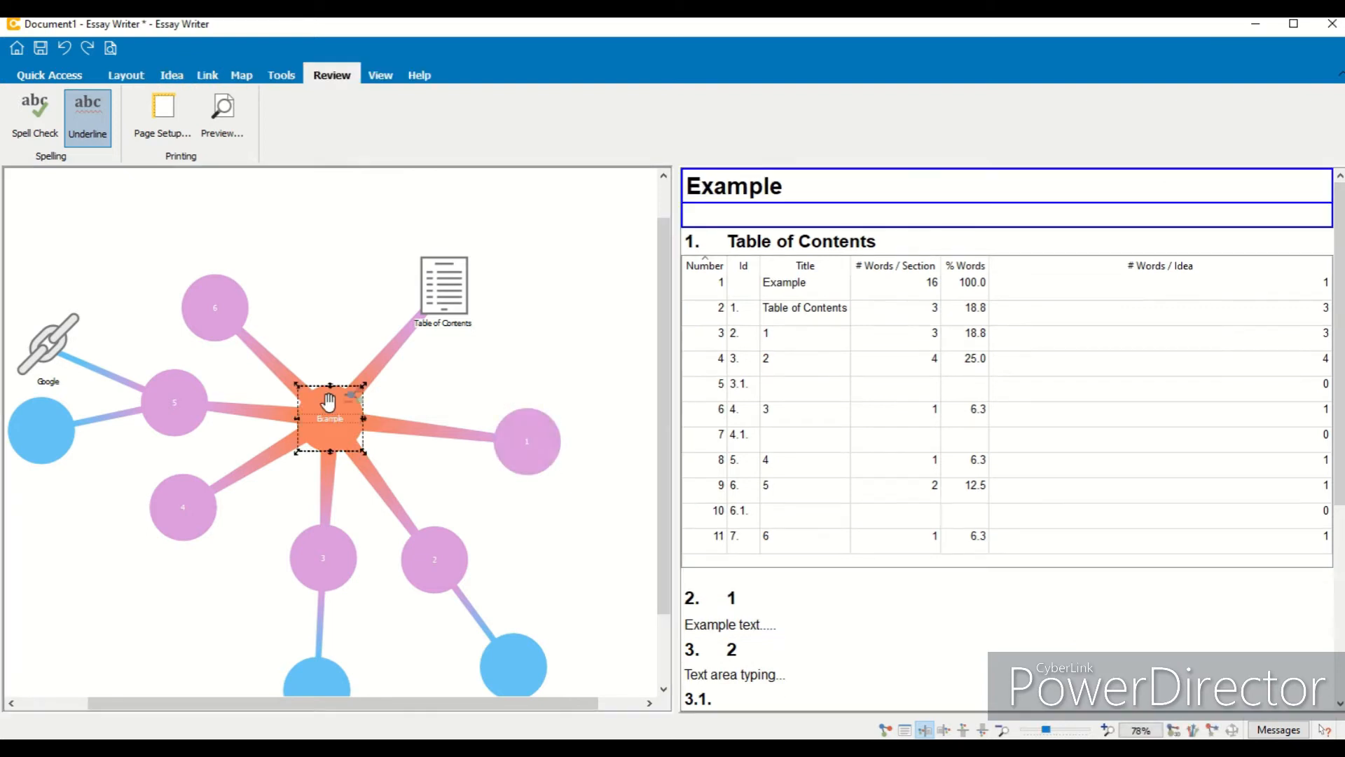
{"action": "left_click", "coordinate": [70, 80]}
{"action": "left_click", "coordinate": [455, 133]}
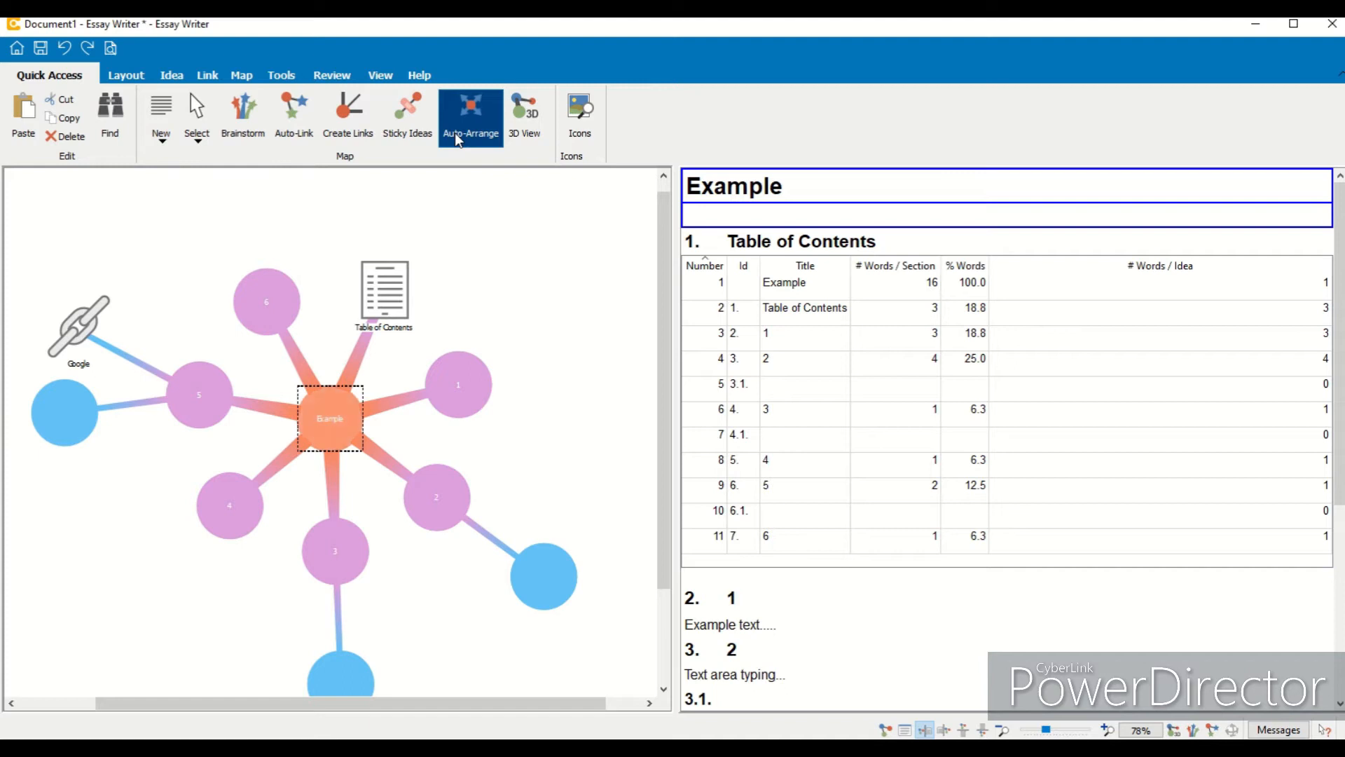
- Switch back to the map-only view and zoom the map in to 113%
{"action": "left_click_drag", "start_coordinate": [662, 422], "coordinate": [687, 326]}
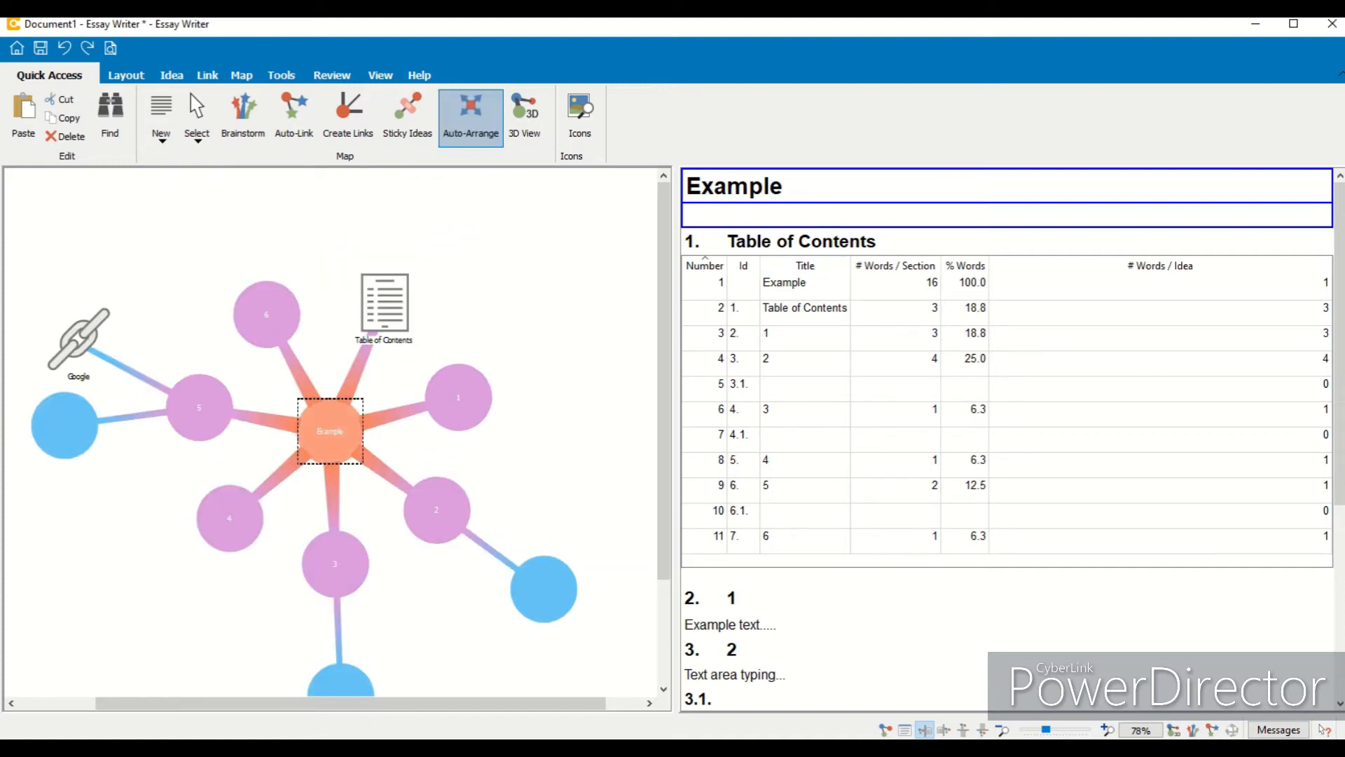
{"action": "mouse_move", "coordinate": [1340, 298]}
{"action": "left_mouse_down"}
{"action": "mouse_move", "coordinate": [1340, 491]}
{"action": "mouse_move", "coordinate": [1339, 297]}
{"action": "left_mouse_up"}
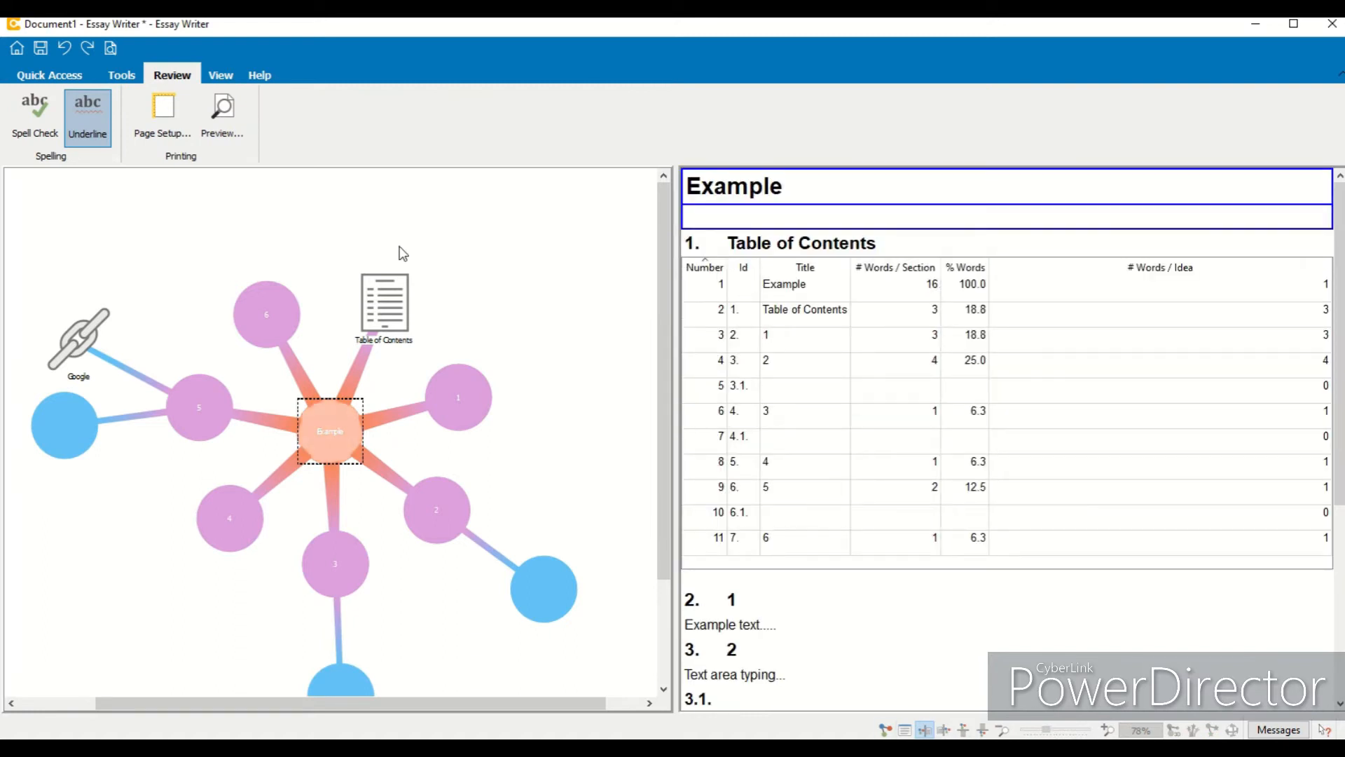
{"action": "left_click", "coordinate": [887, 730]}
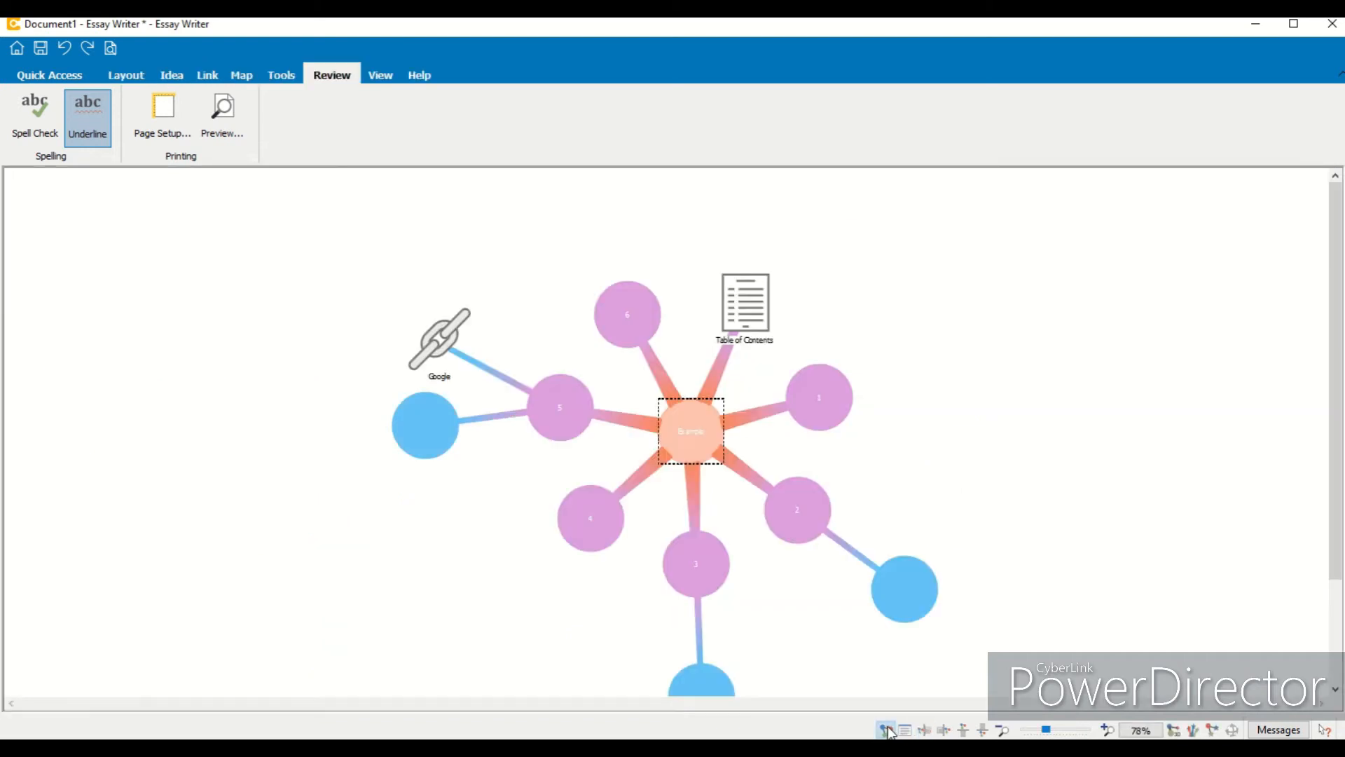
{"action": "left_click_drag", "start_coordinate": [1338, 479], "coordinate": [1339, 511]}
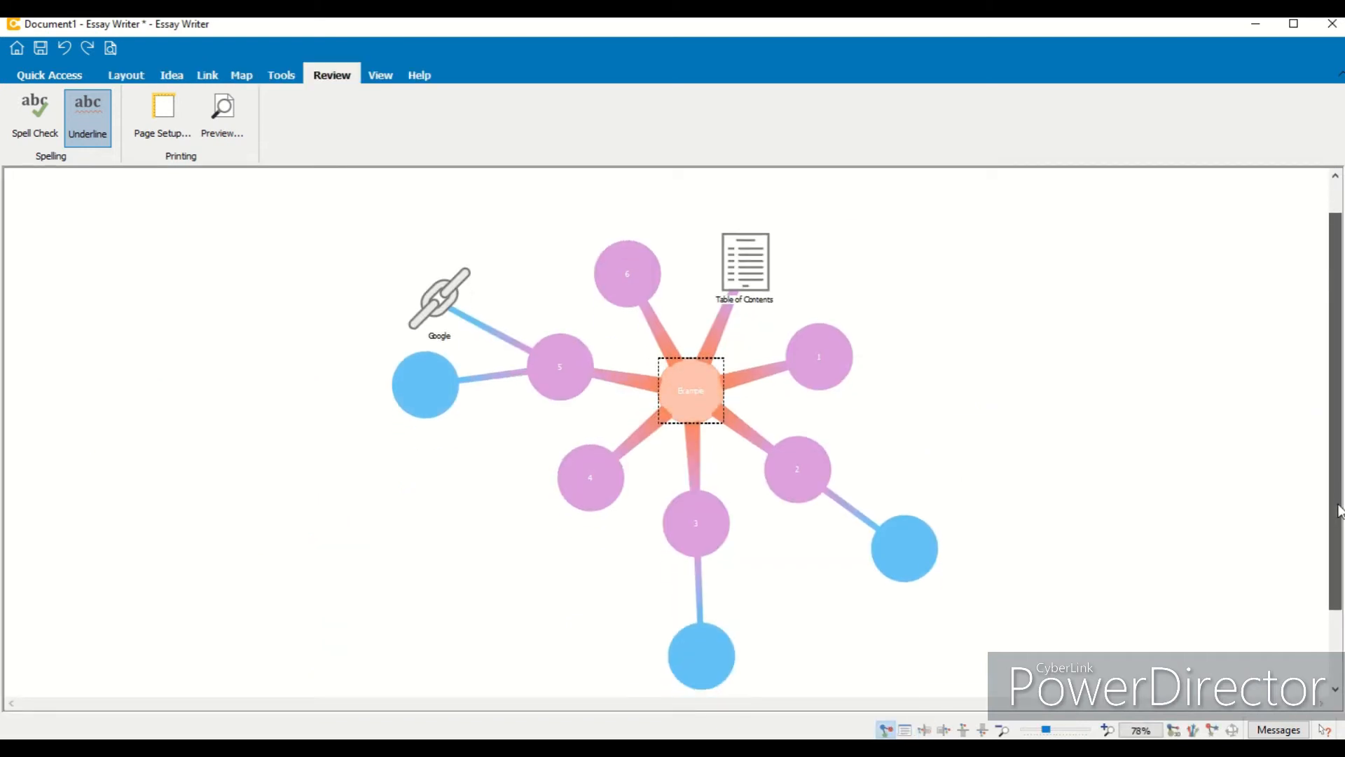
{"action": "left_click", "coordinate": [31, 77]}
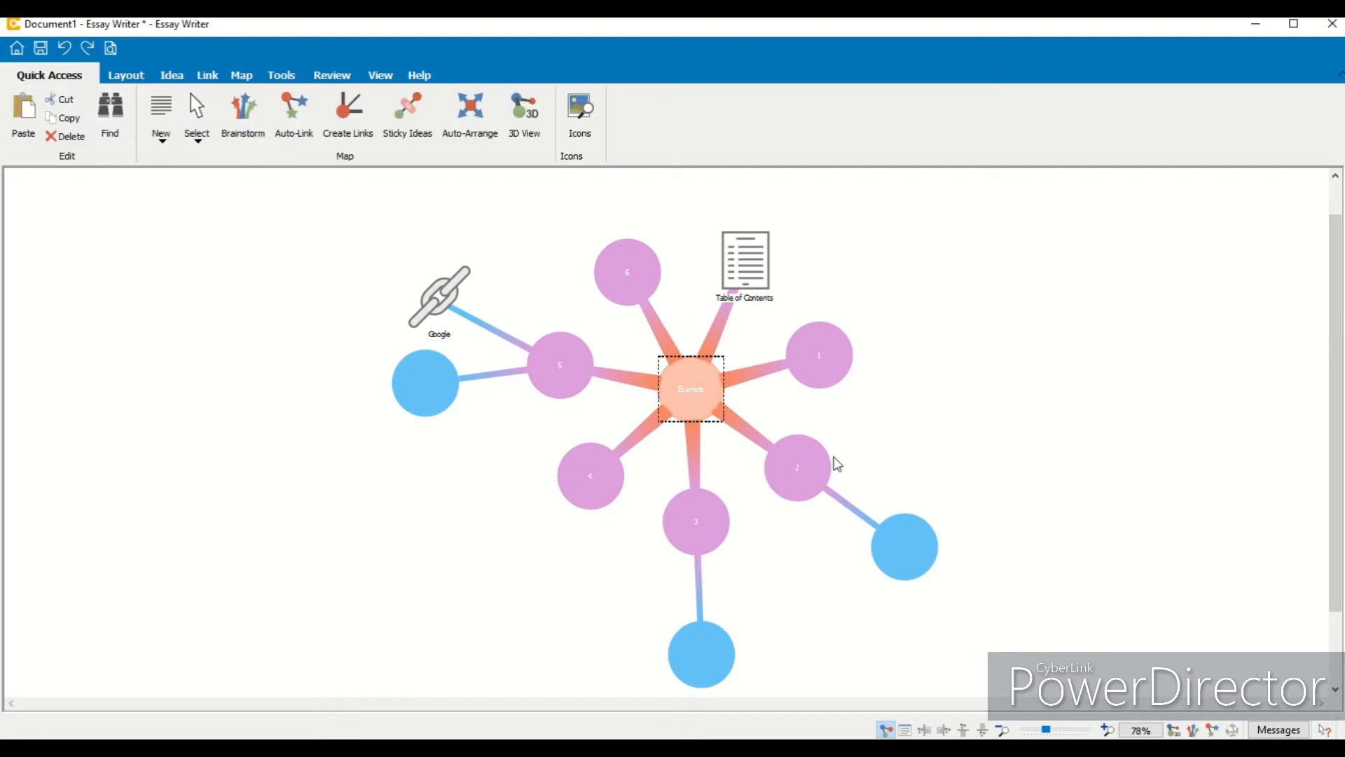
{"action": "left_click", "coordinate": [1108, 730]}
{"action": "left_click", "coordinate": [1108, 730]}
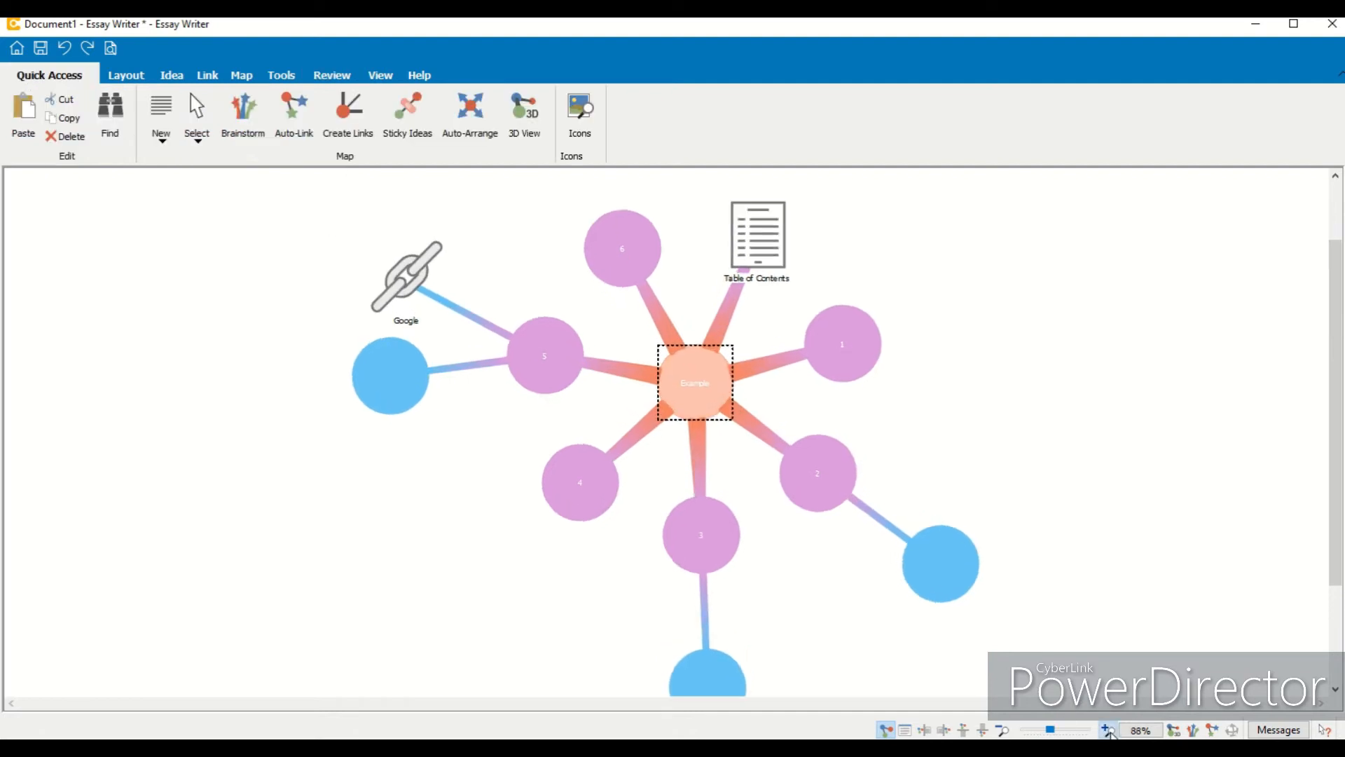
{"action": "left_click", "coordinate": [1108, 730]}
{"action": "left_click", "coordinate": [1107, 730]}
{"action": "left_click_drag", "start_coordinate": [1337, 503], "coordinate": [1340, 454]}
- Select everything on the map with Select All and a selection box, then clear the selection
{"action": "left_click", "coordinate": [199, 140]}
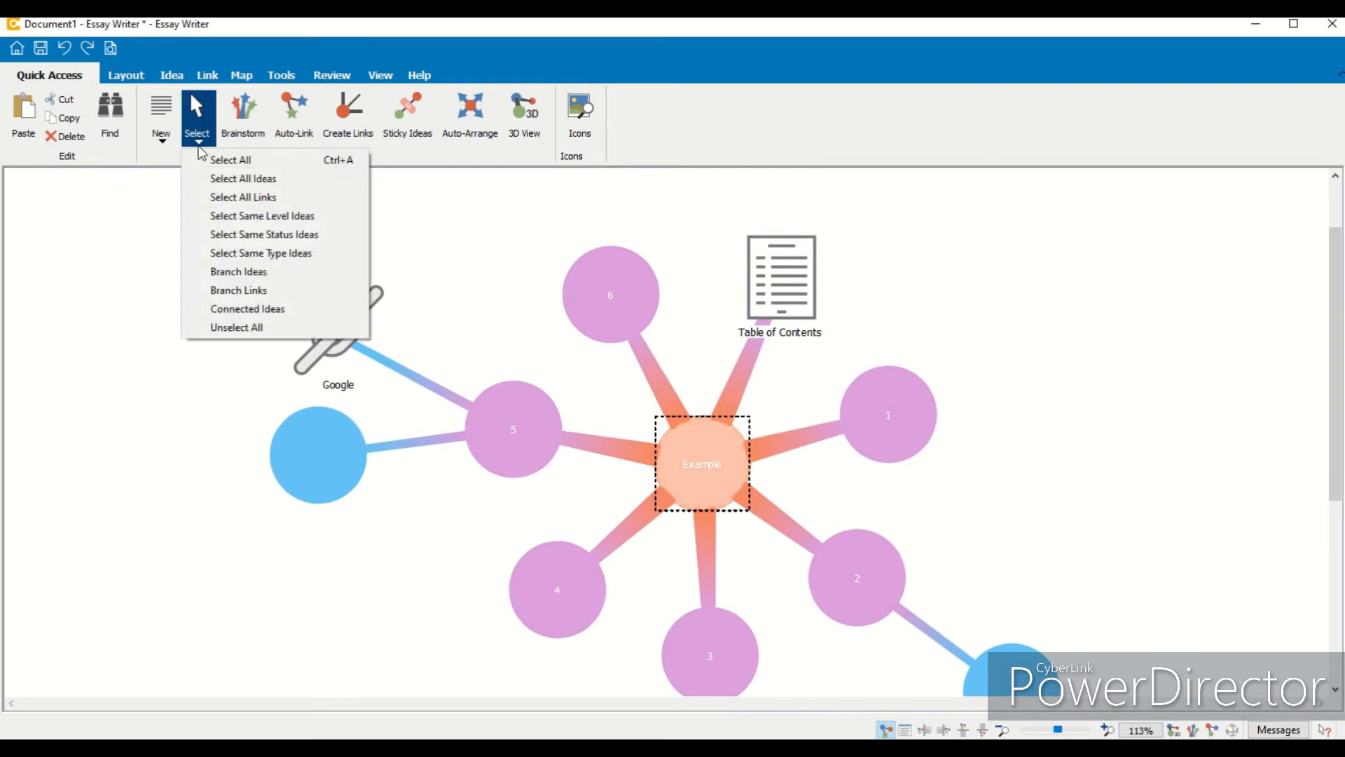
{"action": "left_click", "coordinate": [217, 157]}
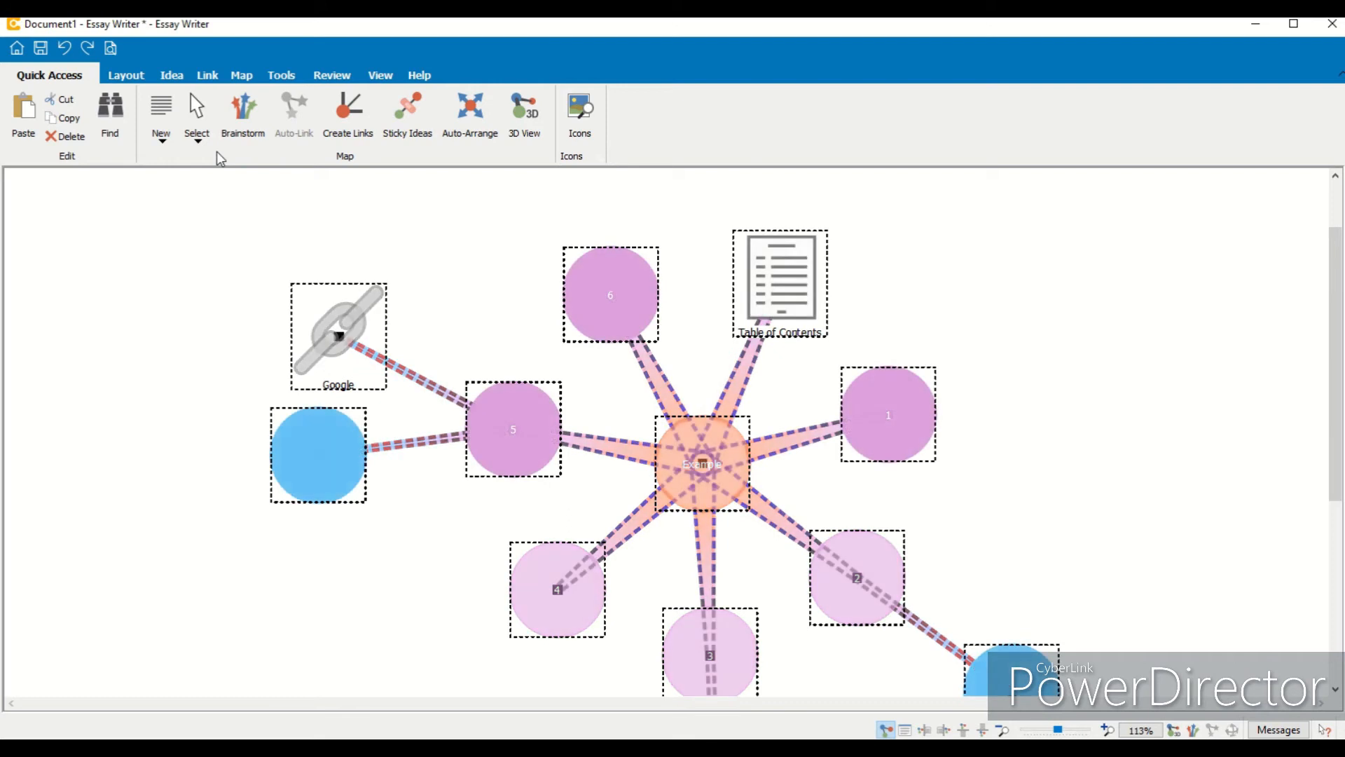
{"action": "left_click", "coordinate": [187, 258]}
{"action": "left_click_drag", "start_coordinate": [190, 199], "coordinate": [1044, 696]}
{"action": "left_click", "coordinate": [530, 204]}
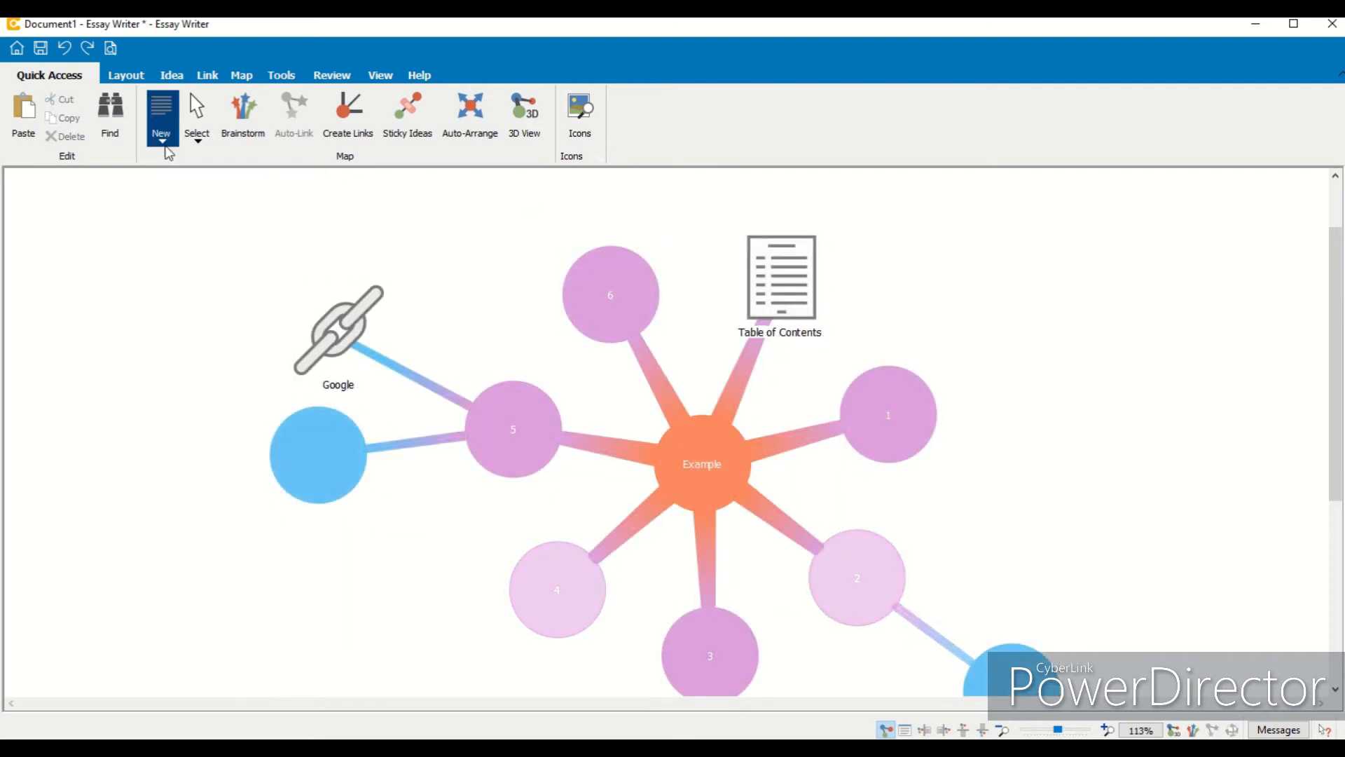
- Select all links, then all ideas, and clear the selection
{"action": "left_click", "coordinate": [196, 137]}
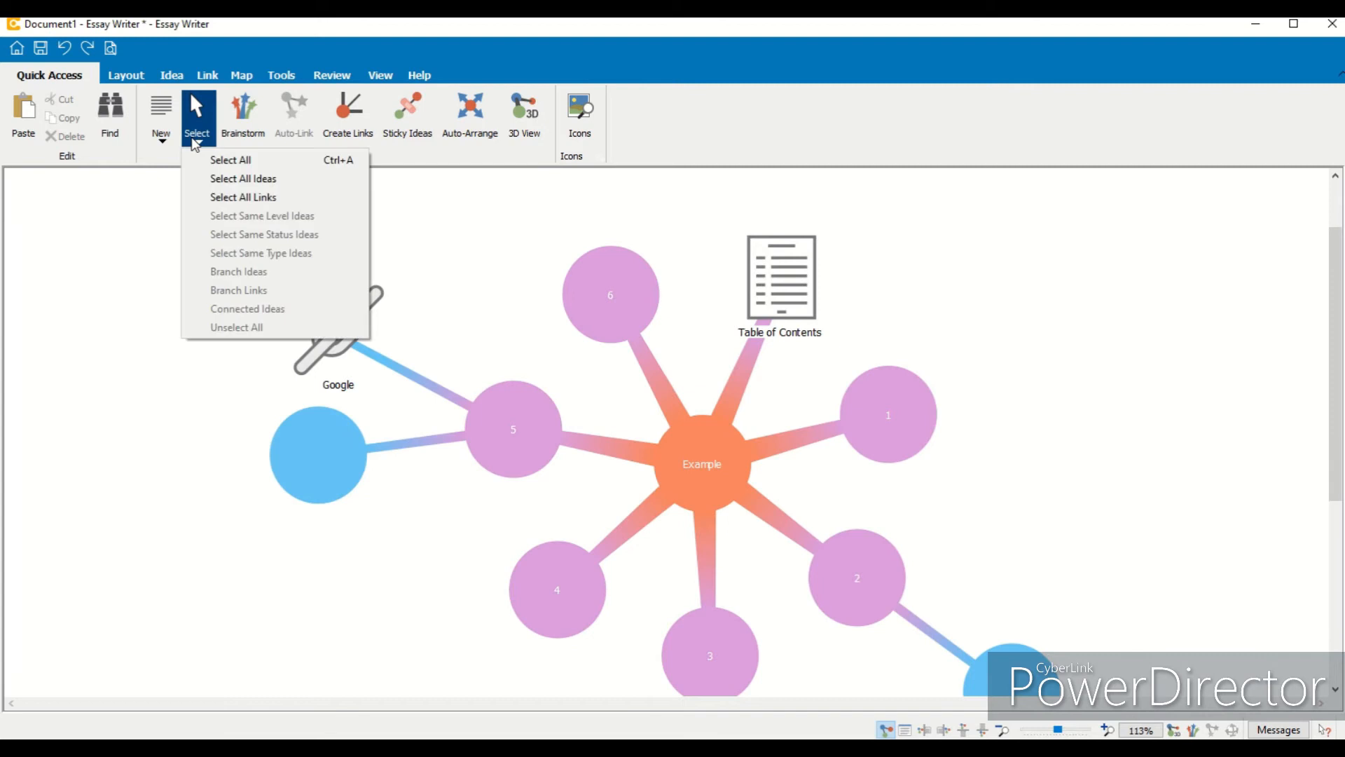
{"action": "left_click", "coordinate": [235, 197]}
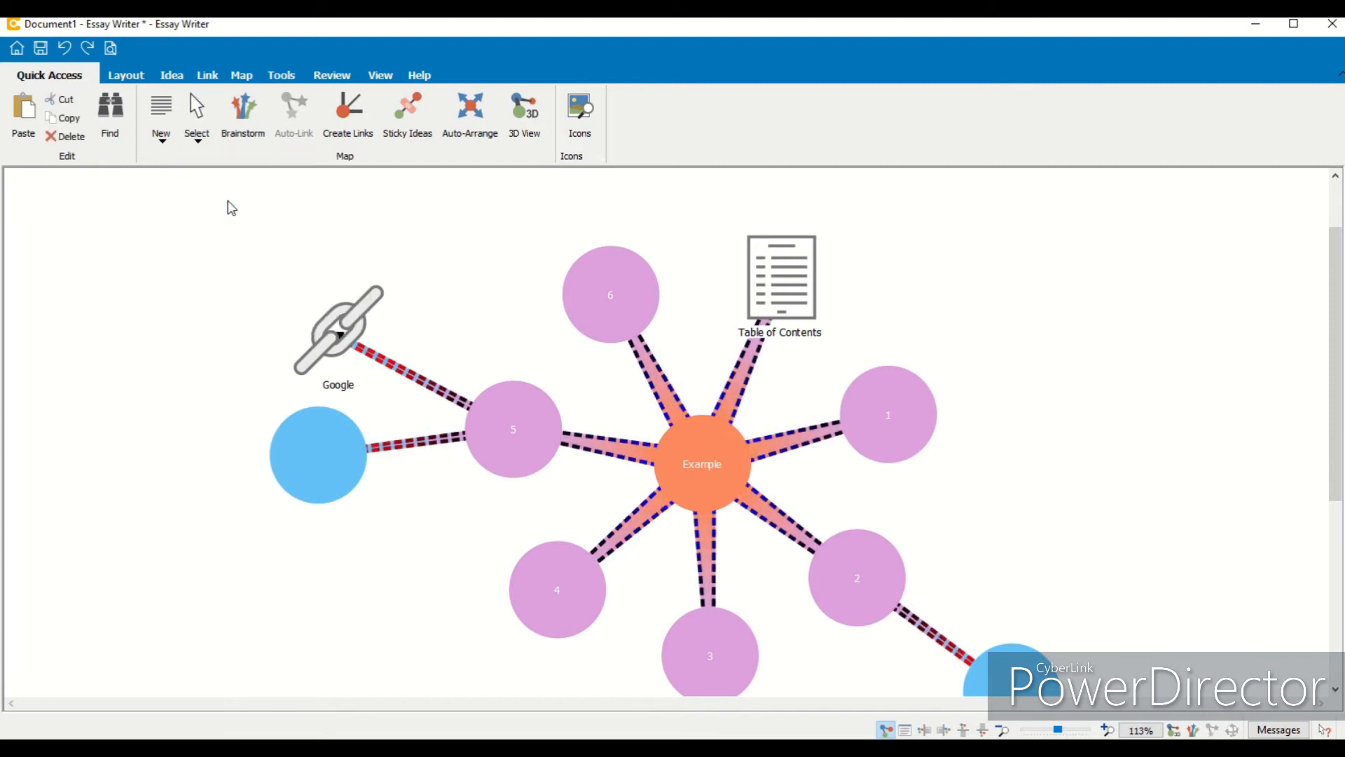
{"action": "left_click", "coordinate": [198, 137]}
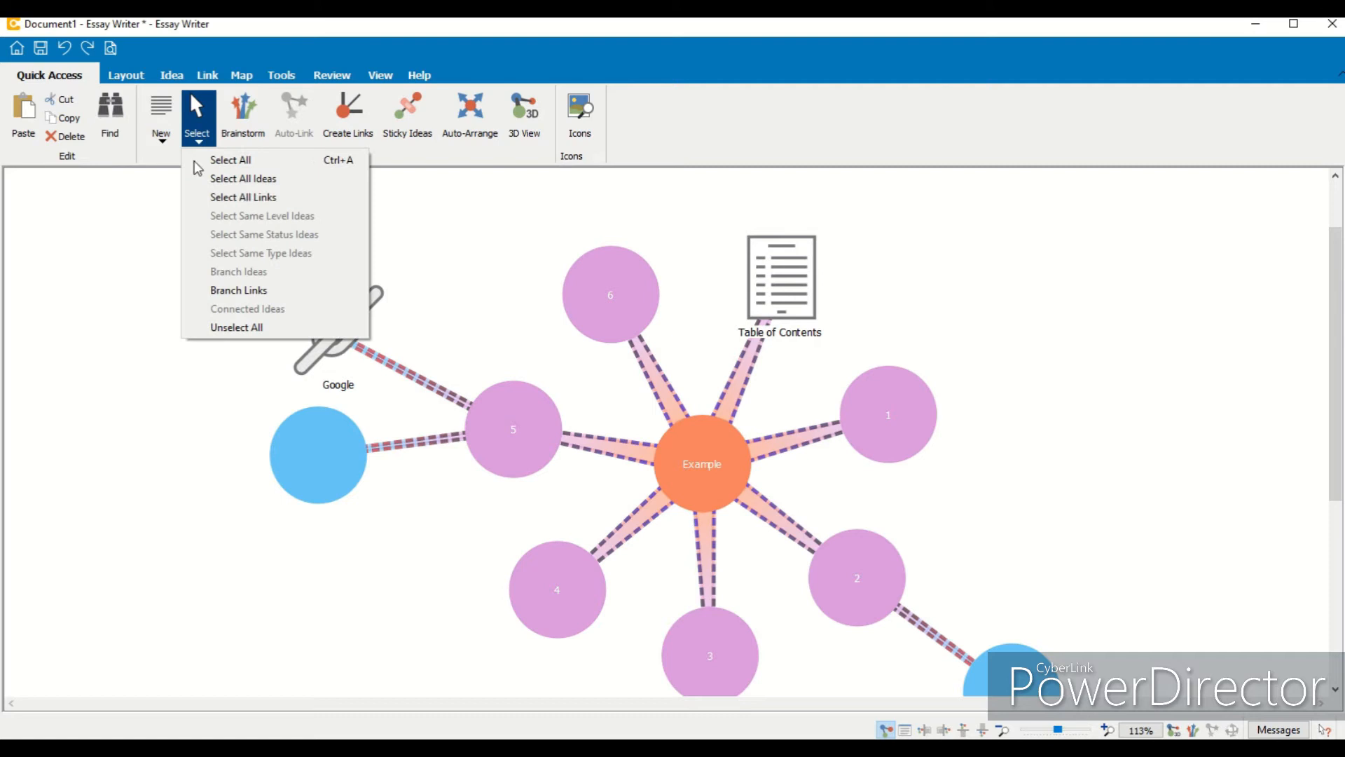
{"action": "left_click", "coordinate": [229, 179]}
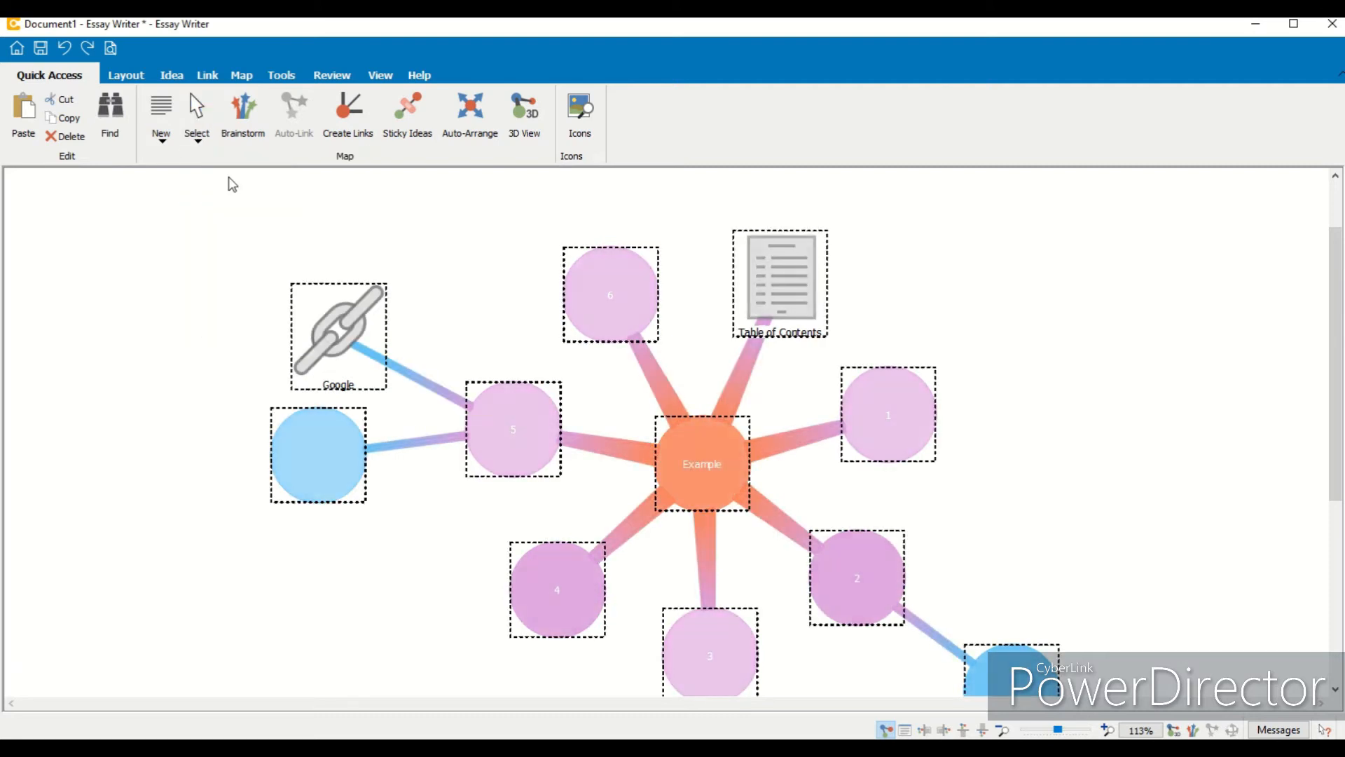
{"action": "left_click", "coordinate": [425, 231]}
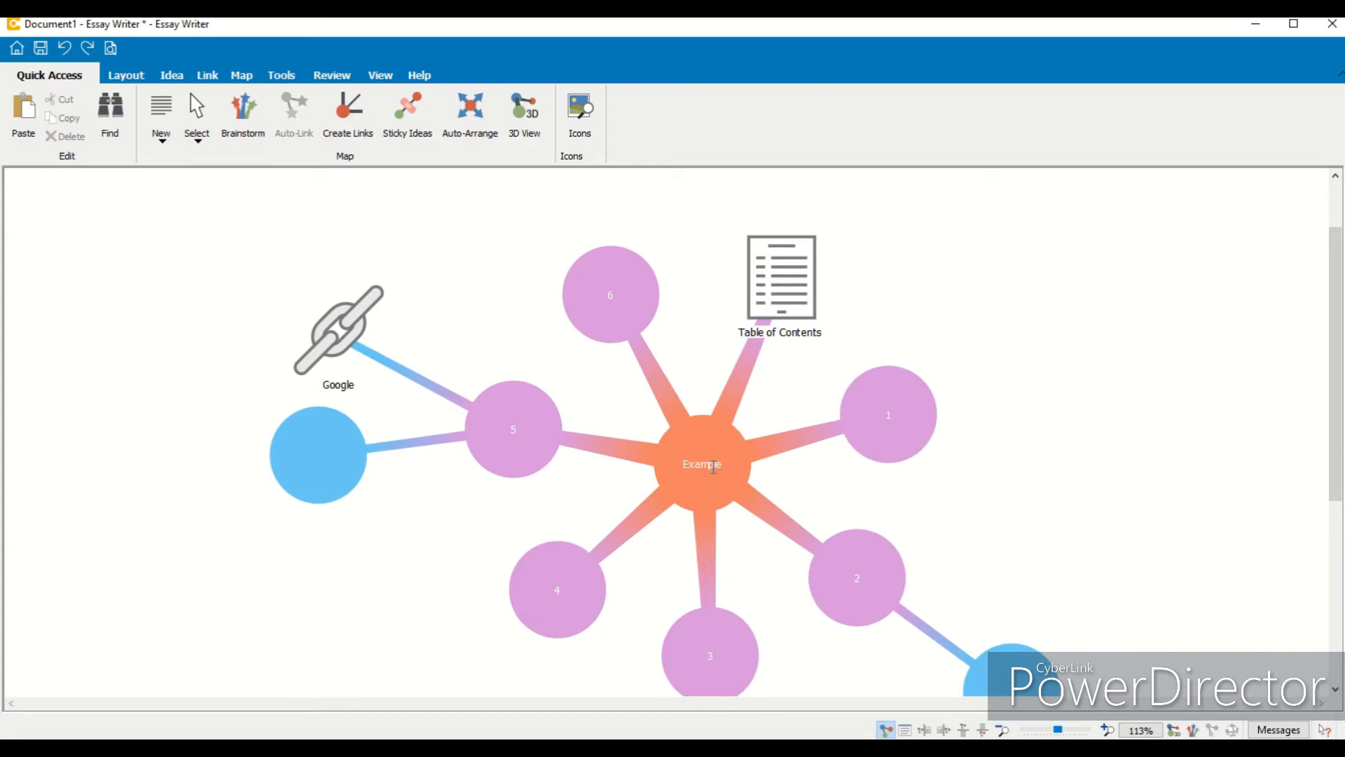
- Turn on Auto-Link from the Example idea and add two linked ideas titled 7 and 8
{"action": "left_click", "coordinate": [692, 444]}
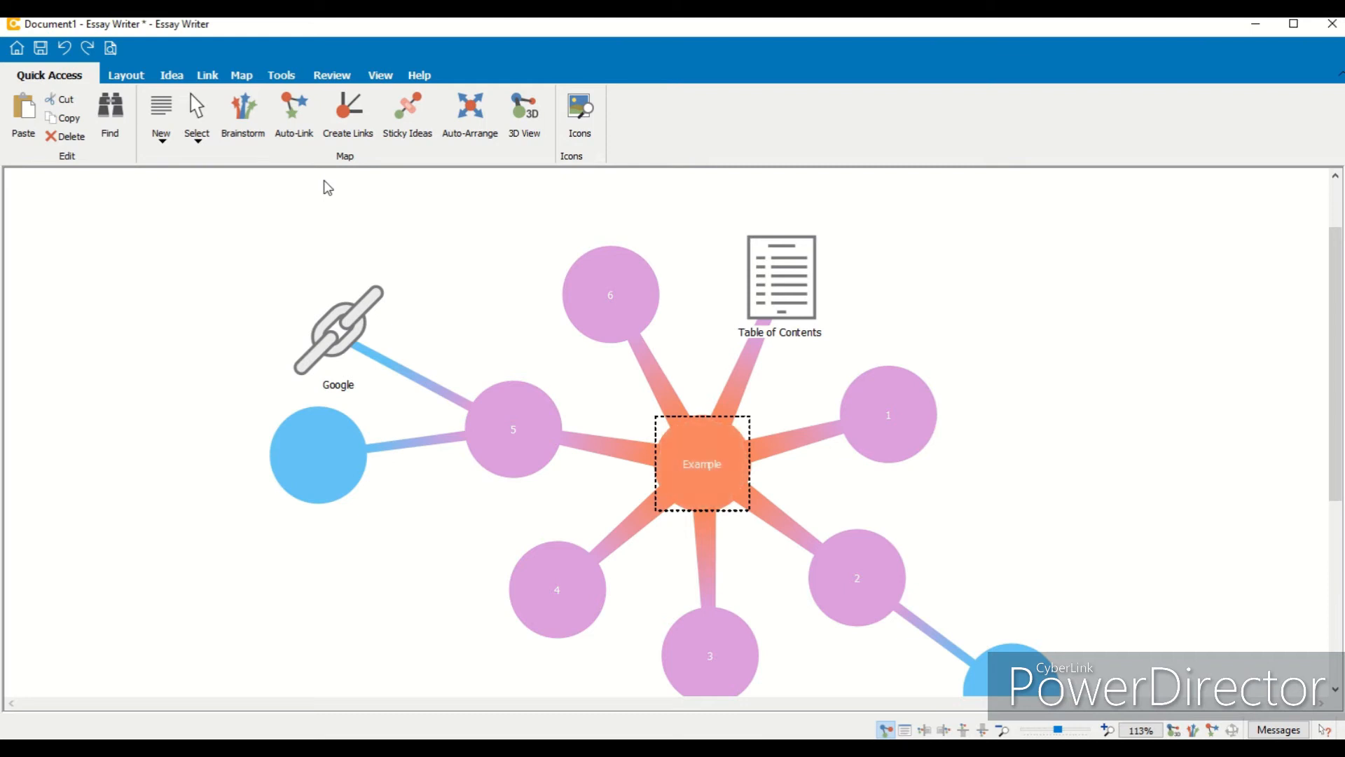
{"action": "left_click", "coordinate": [303, 136]}
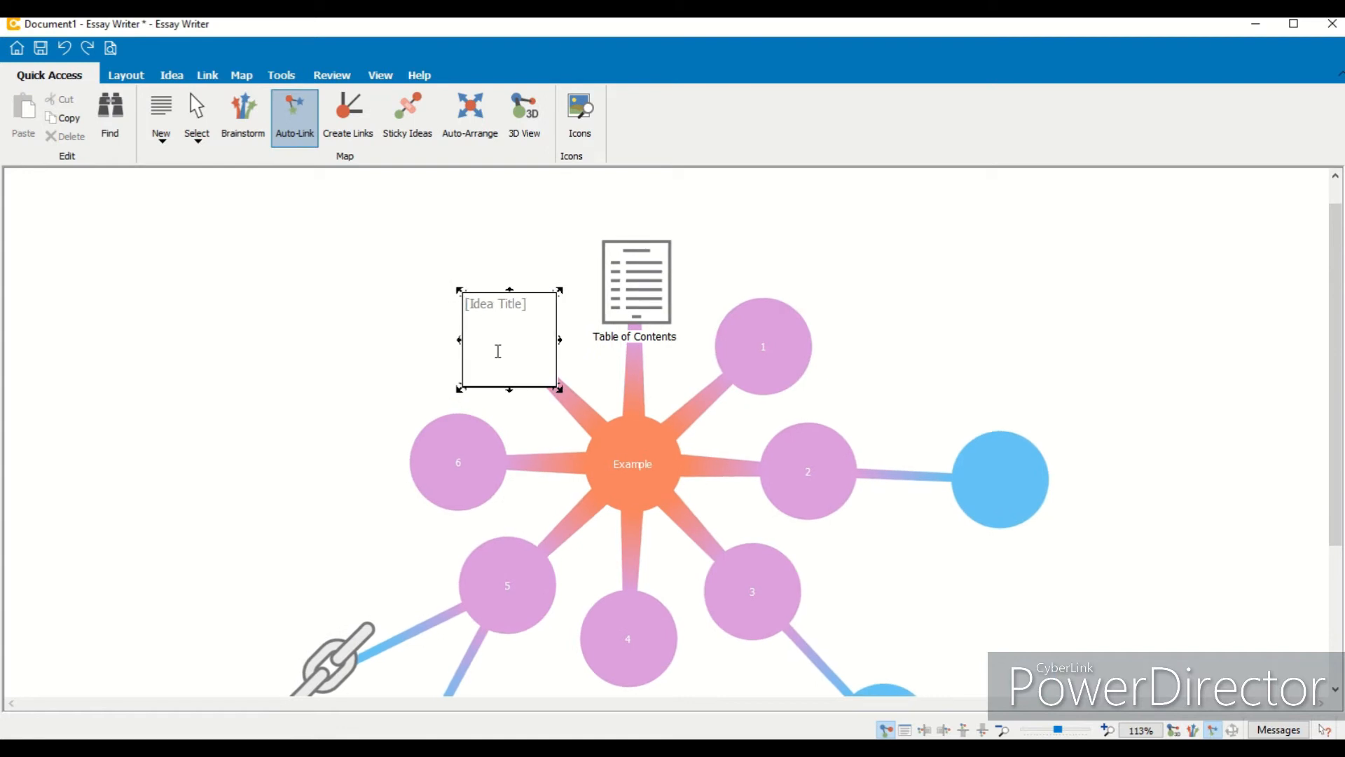
{"action": "type", "text": "7"}
{"action": "key", "text": "Return"}
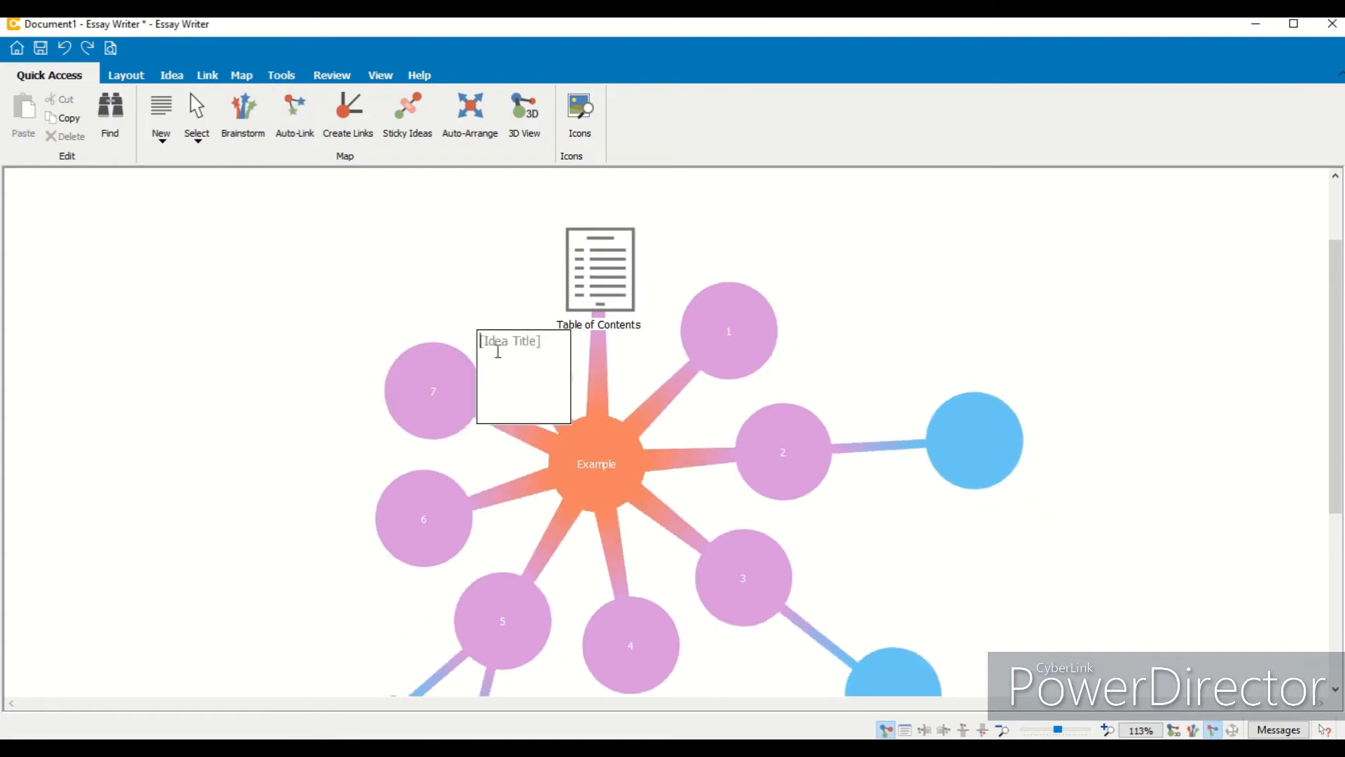
{"action": "type", "text": "88"}
{"action": "left_click", "coordinate": [189, 286]}
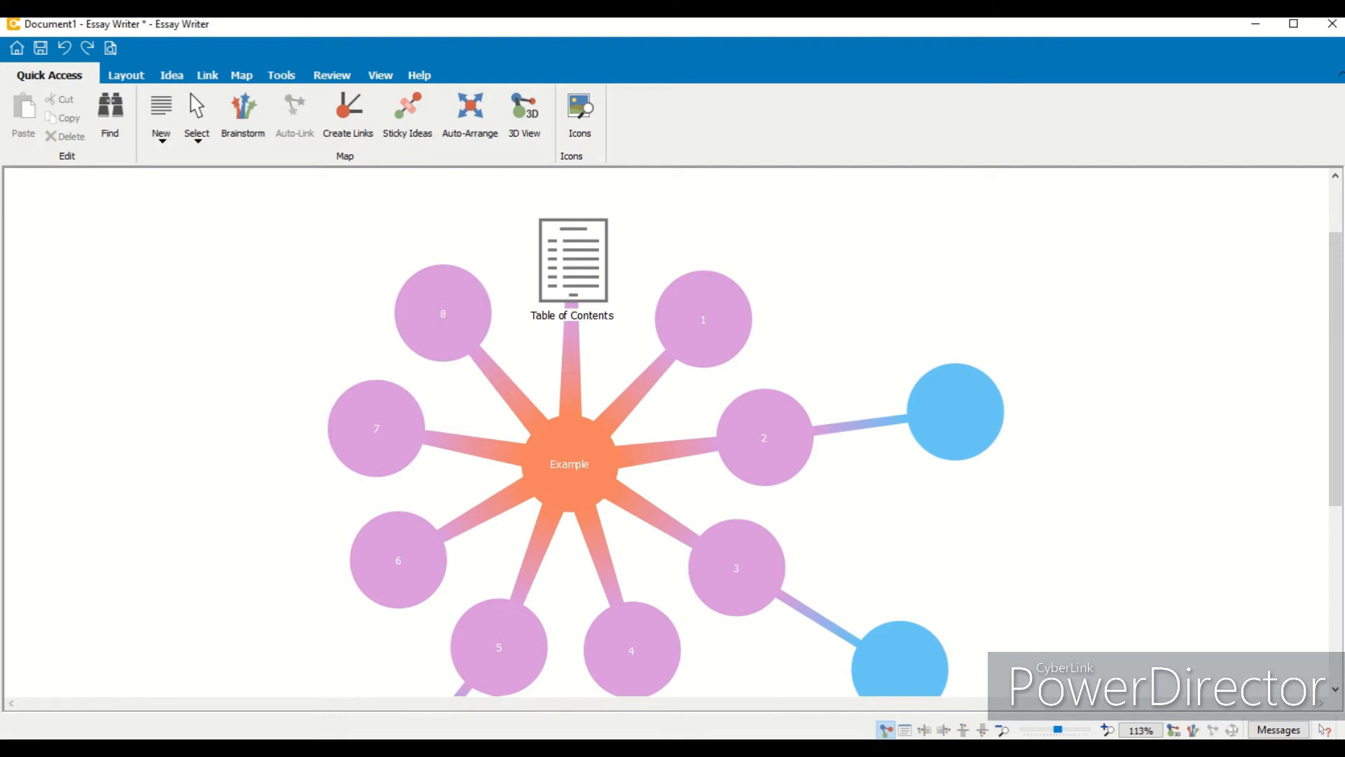
- Turn on Sticky Ideas and delete the link joining idea 2 to the blue idea beside it
{"action": "scroll", "coordinate": [1337, 339], "scroll_direction": "down", "scroll_amount": 1}
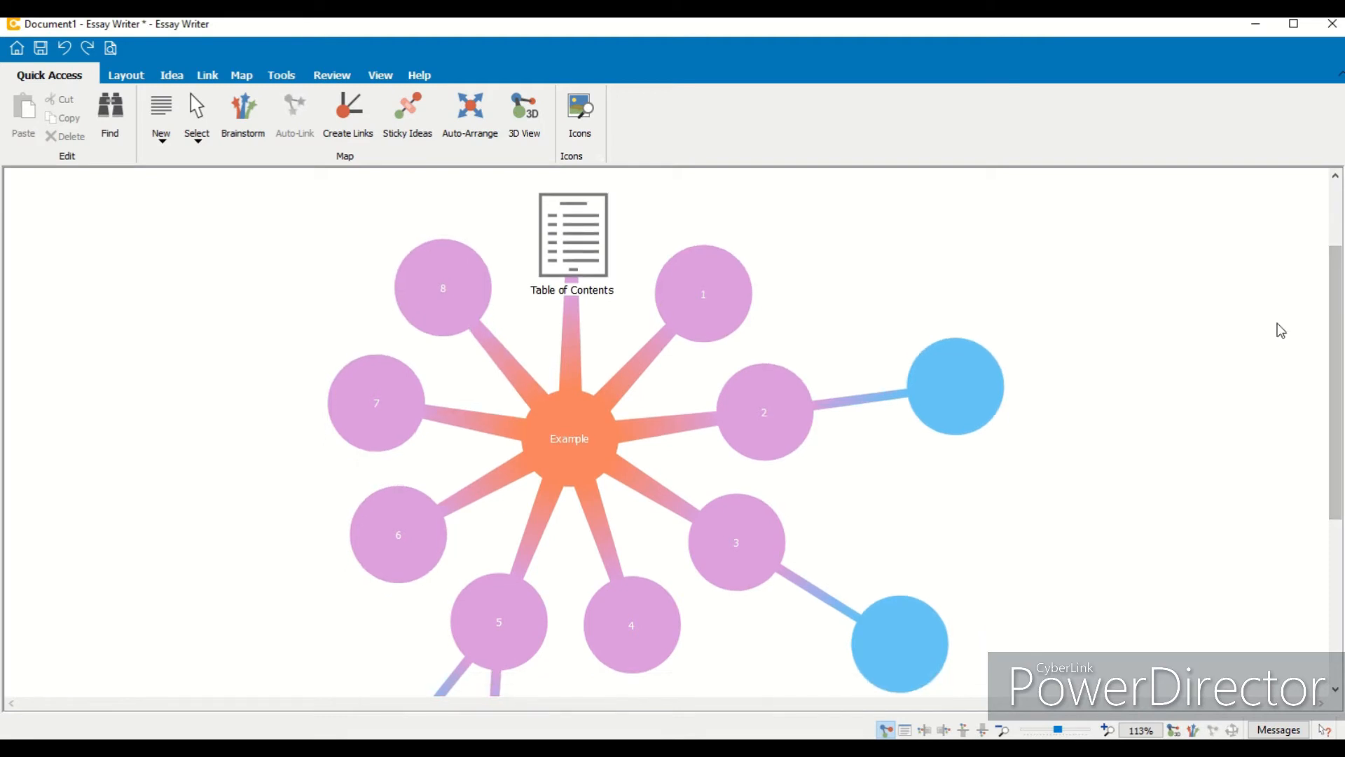
{"action": "left_click", "coordinate": [409, 137]}
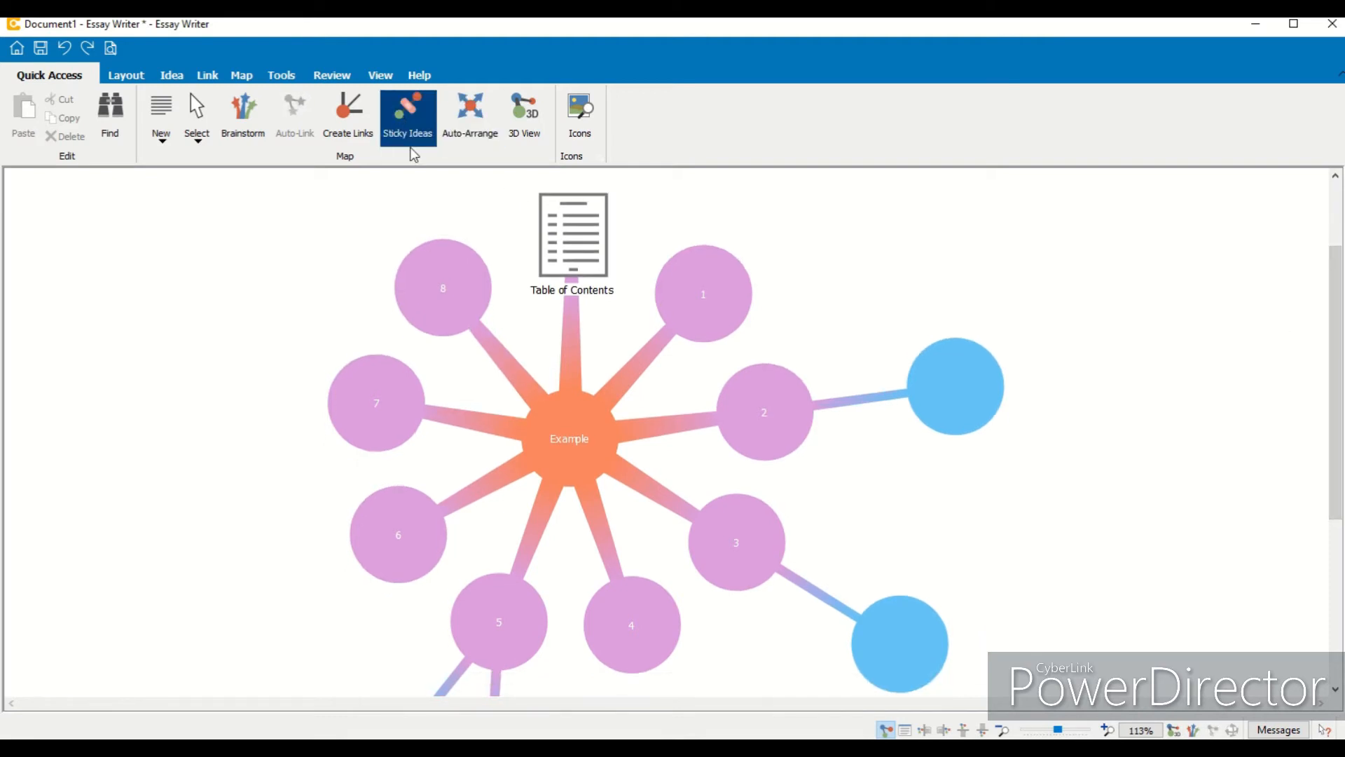
{"action": "left_click", "coordinate": [410, 148]}
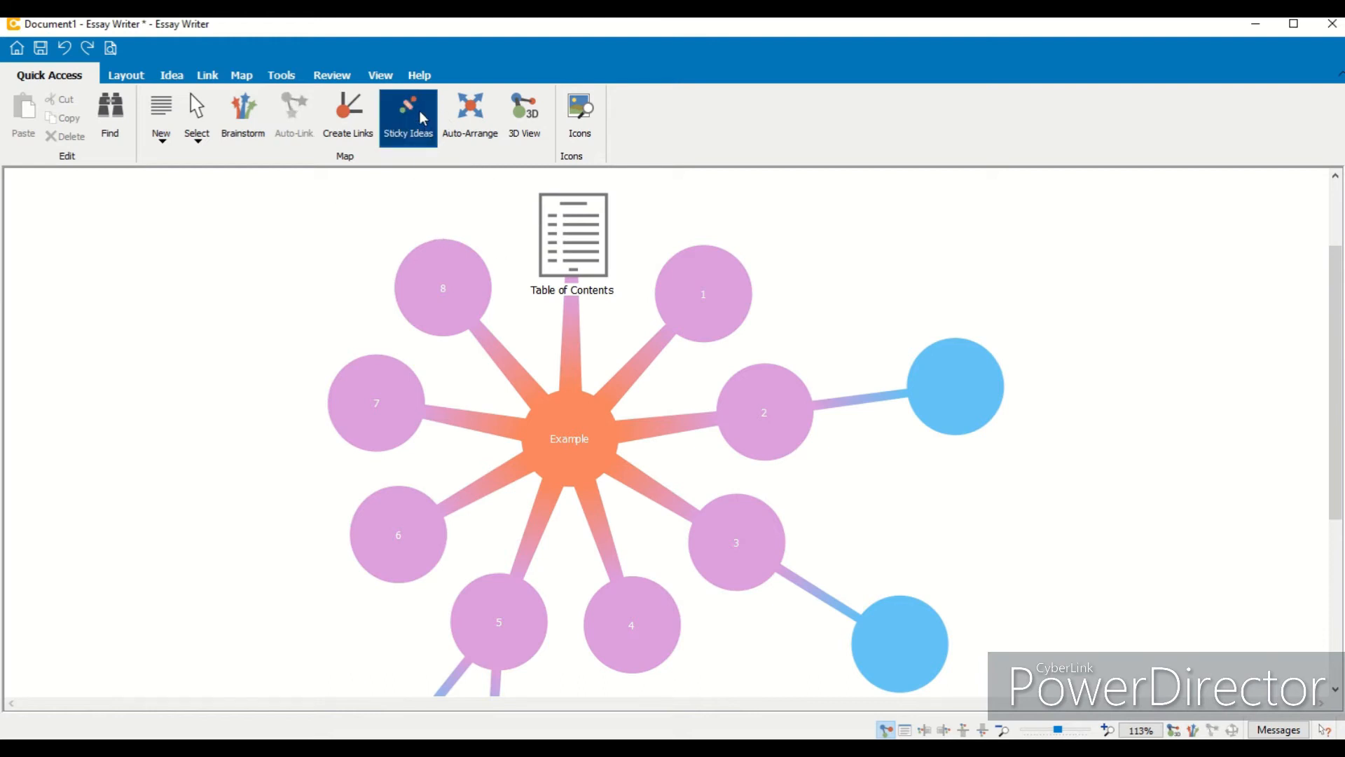
{"action": "left_click", "coordinate": [854, 402]}
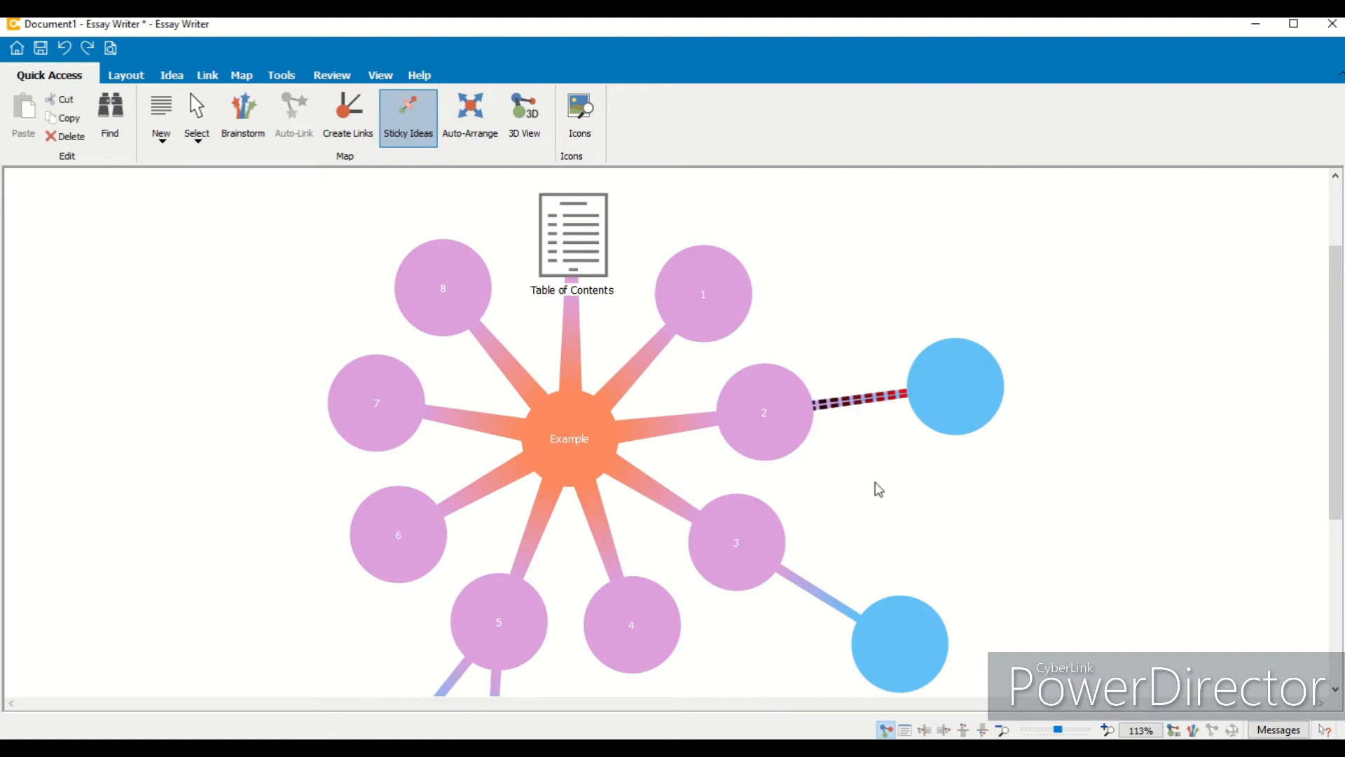
{"action": "key", "text": "Delete"}
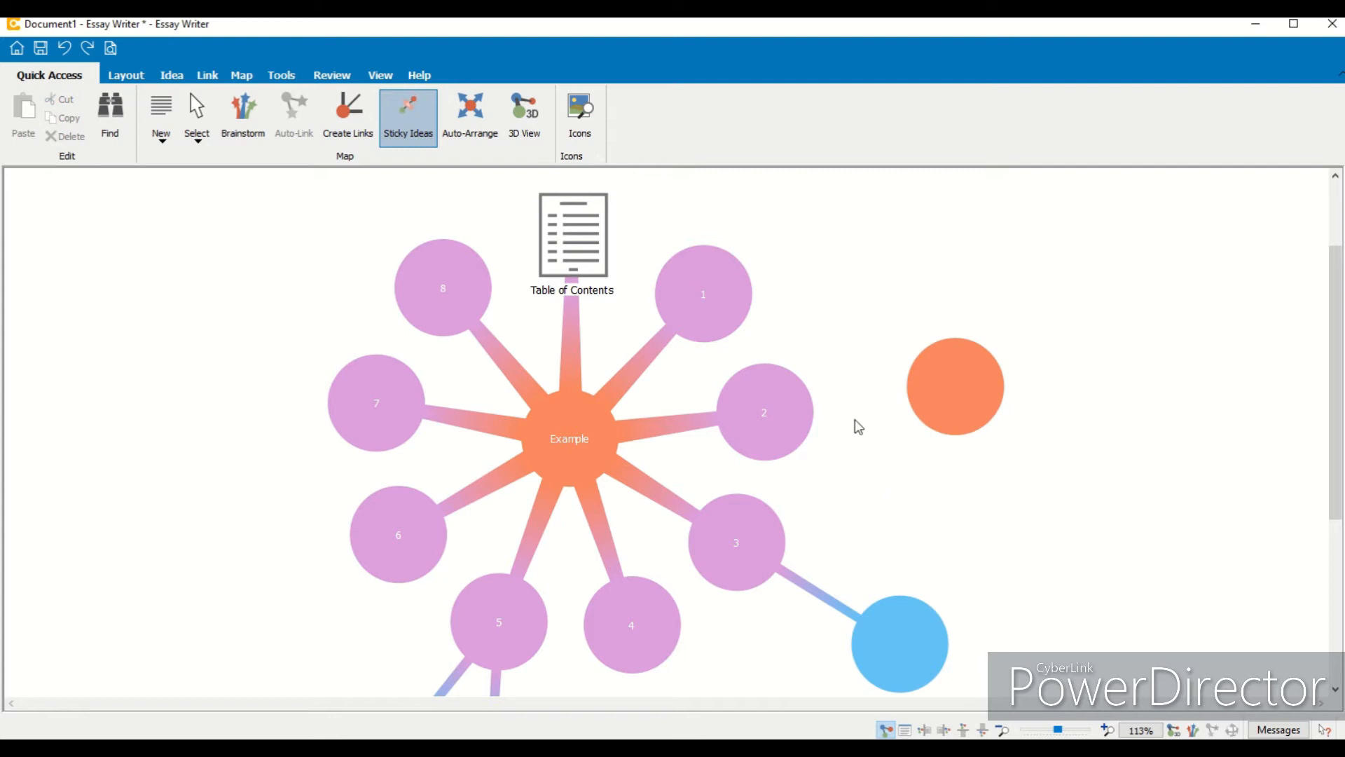
- Drop the unlinked idea onto idea 2 to stick it there, then preview it from the sticky marker
{"action": "left_click_drag", "start_coordinate": [967, 397], "coordinate": [761, 426]}
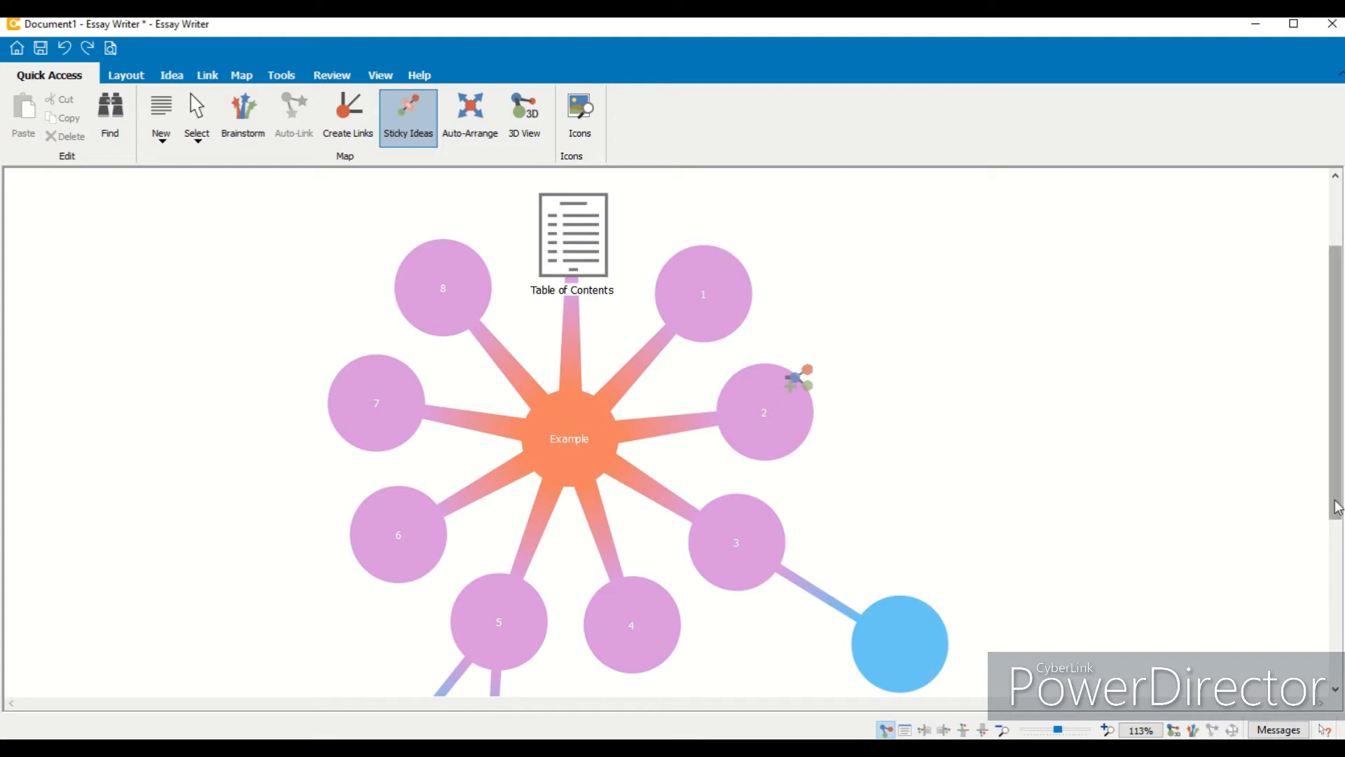
{"action": "left_click_drag", "start_coordinate": [1338, 504], "coordinate": [1333, 555]}
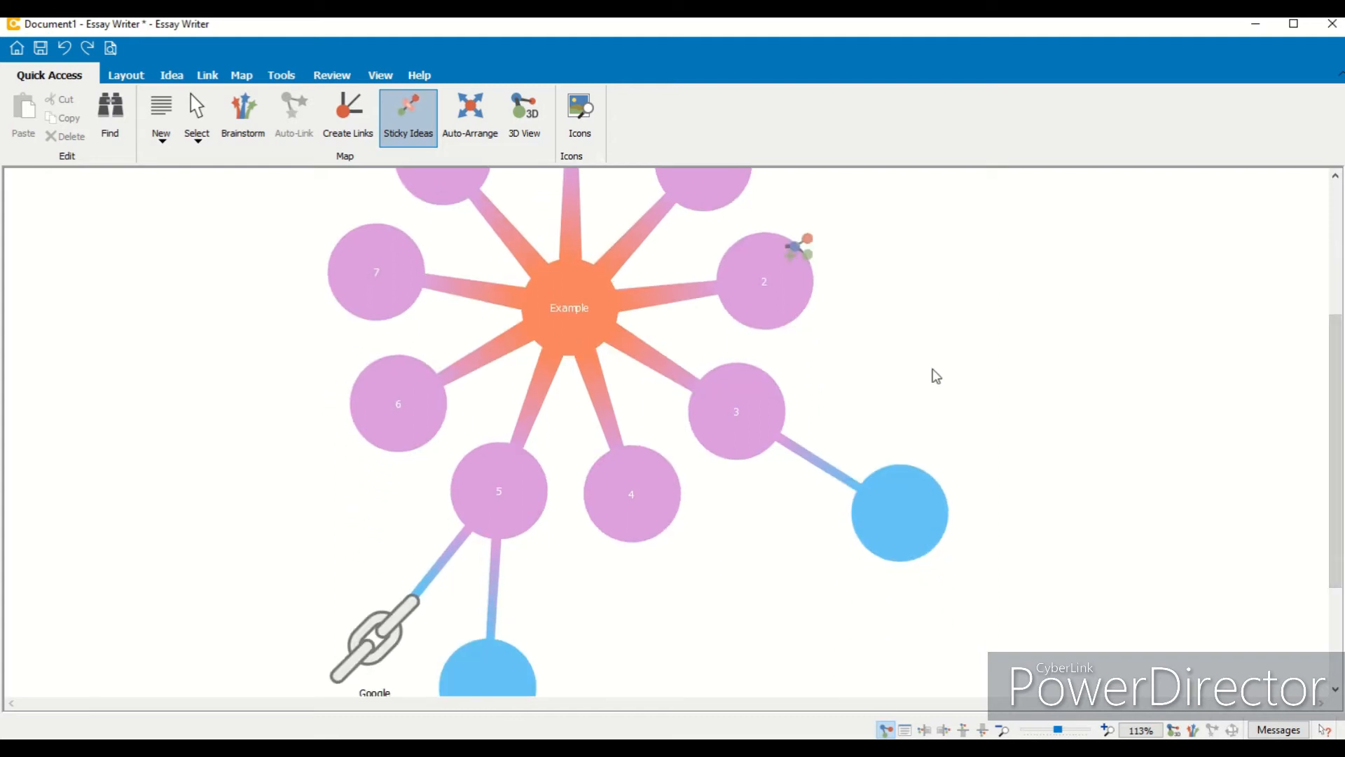
{"action": "left_click_drag", "start_coordinate": [1339, 447], "coordinate": [1340, 388]}
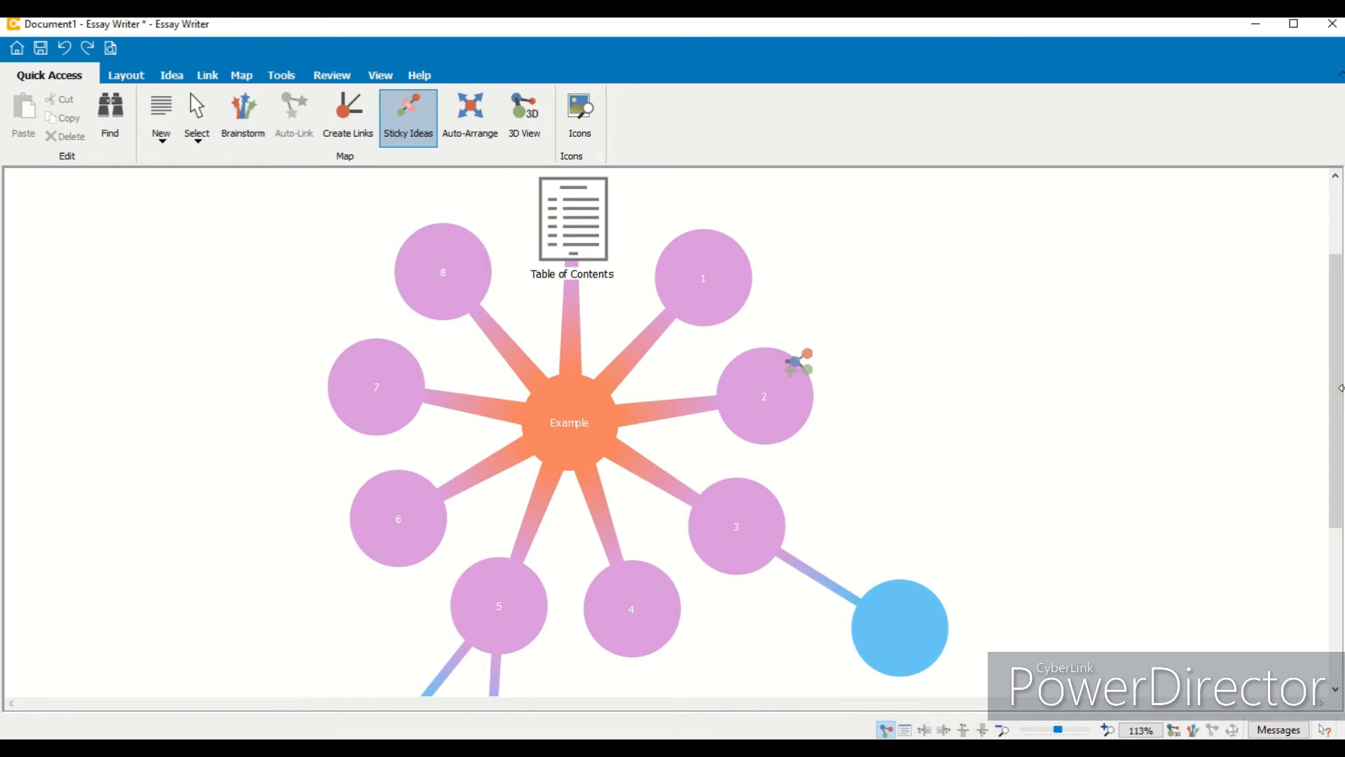
{"action": "left_click", "coordinate": [796, 360]}
{"action": "left_click_drag", "start_coordinate": [796, 591], "coordinate": [961, 376]}
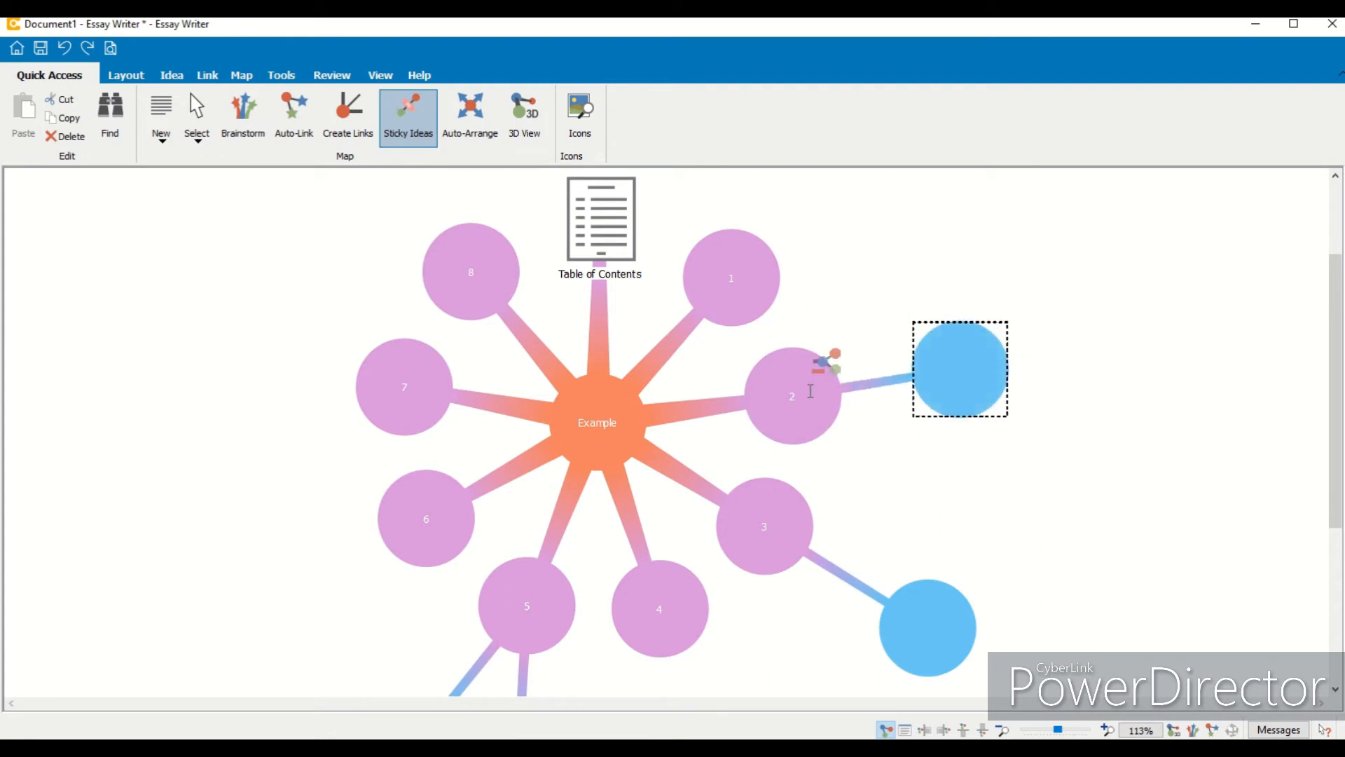
- Turn off Sticky Ideas and move the released blue idea back to the right of idea 2
{"action": "left_click", "coordinate": [825, 369]}
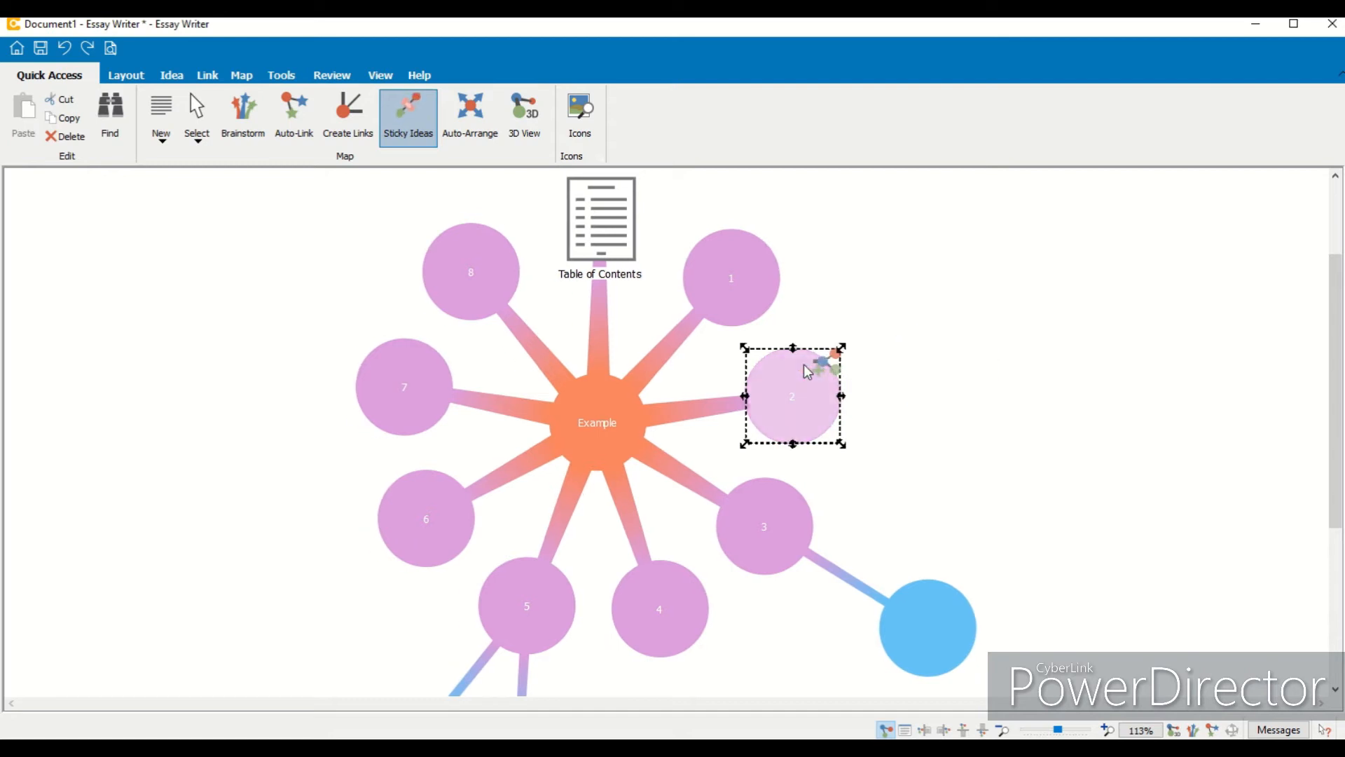
{"action": "left_click", "coordinate": [767, 500]}
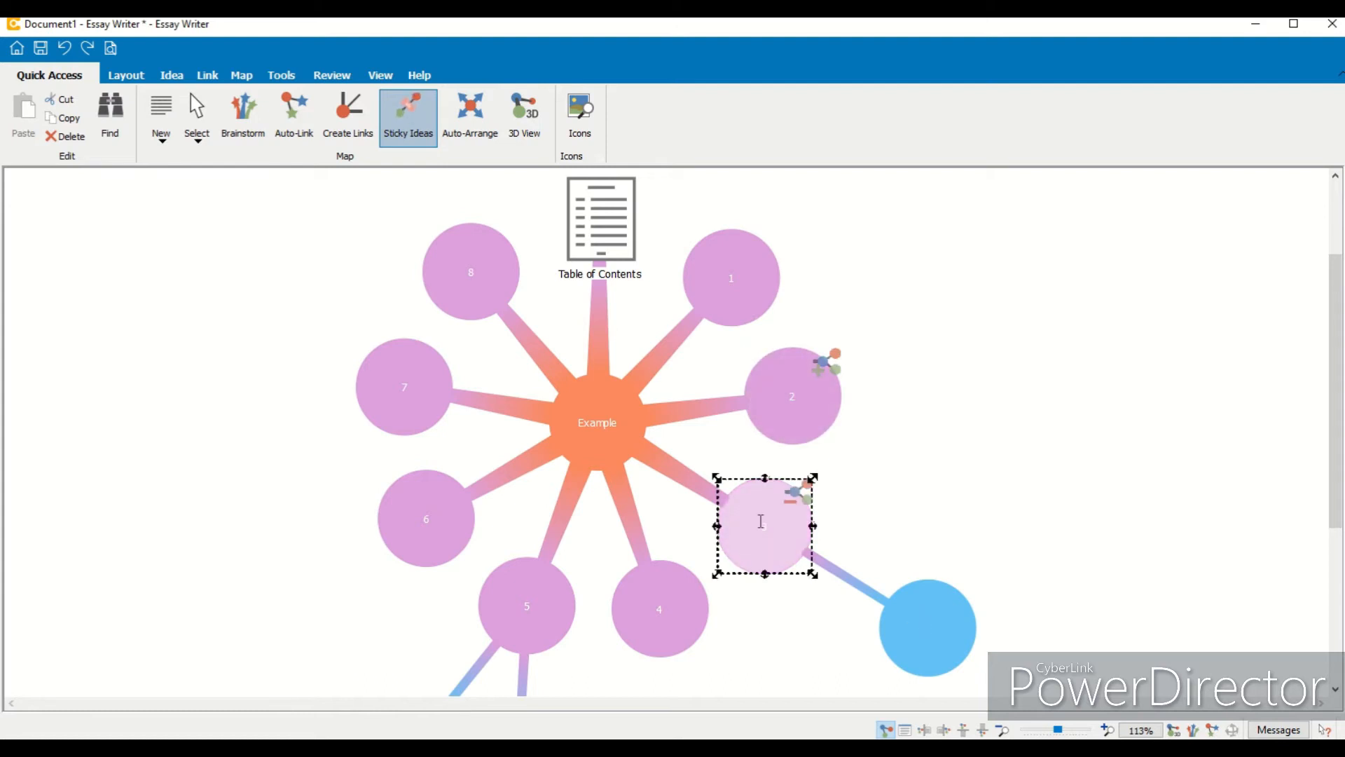
{"action": "left_click", "coordinate": [792, 494]}
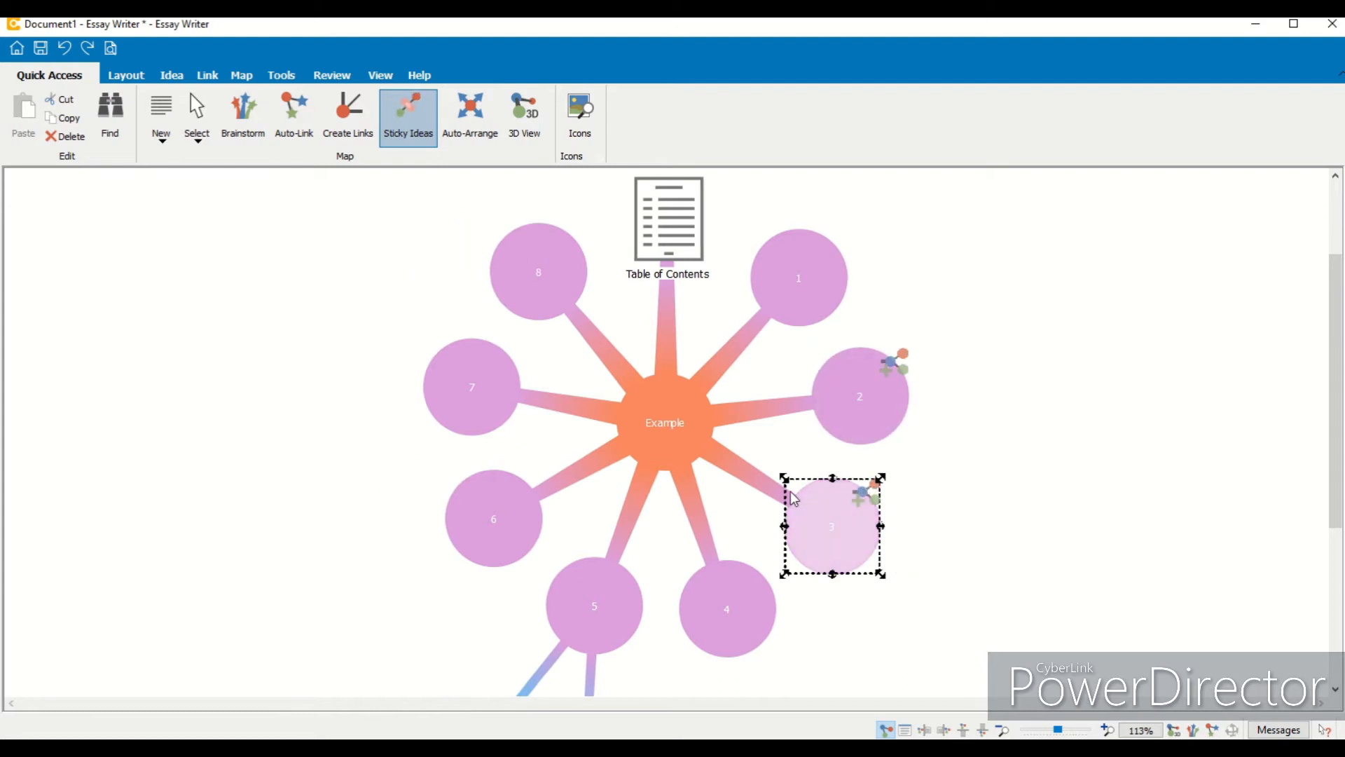
{"action": "left_click", "coordinate": [861, 495]}
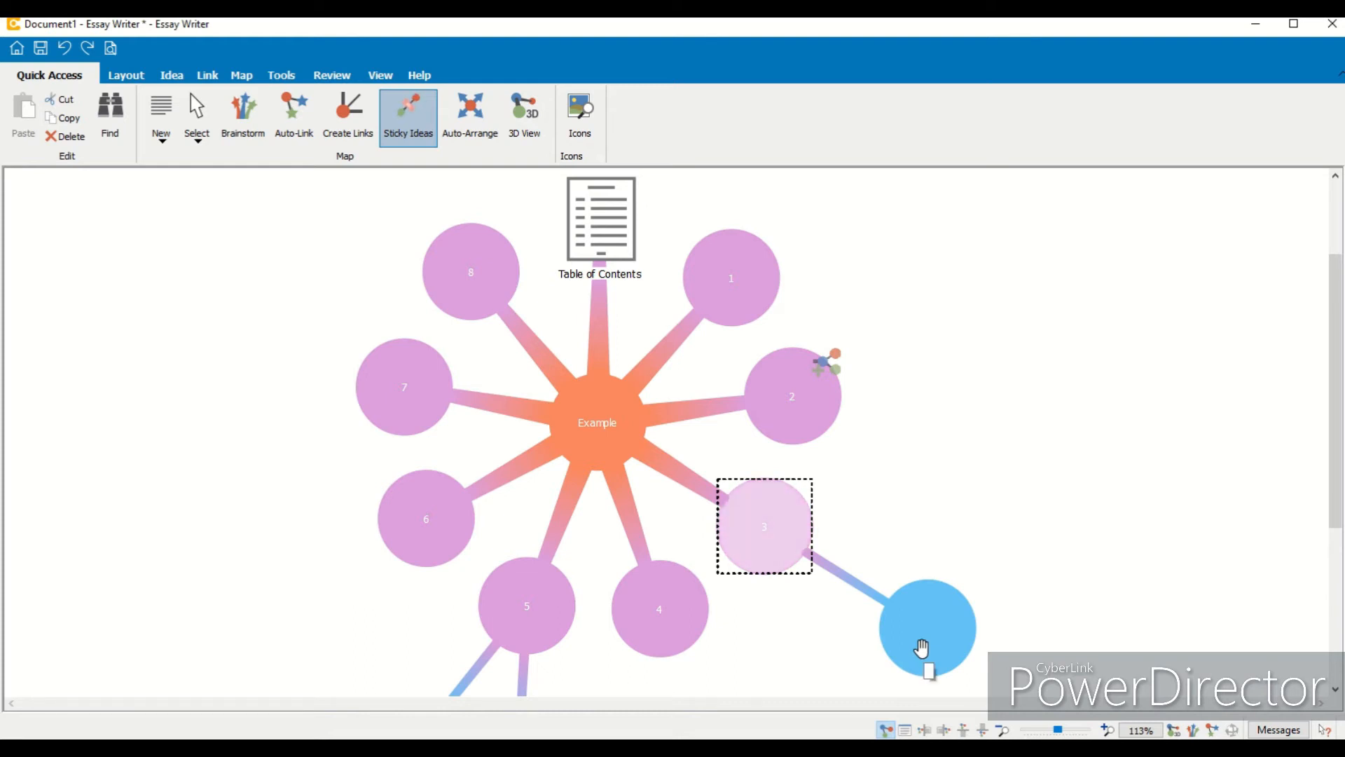
{"action": "left_click", "coordinate": [434, 133]}
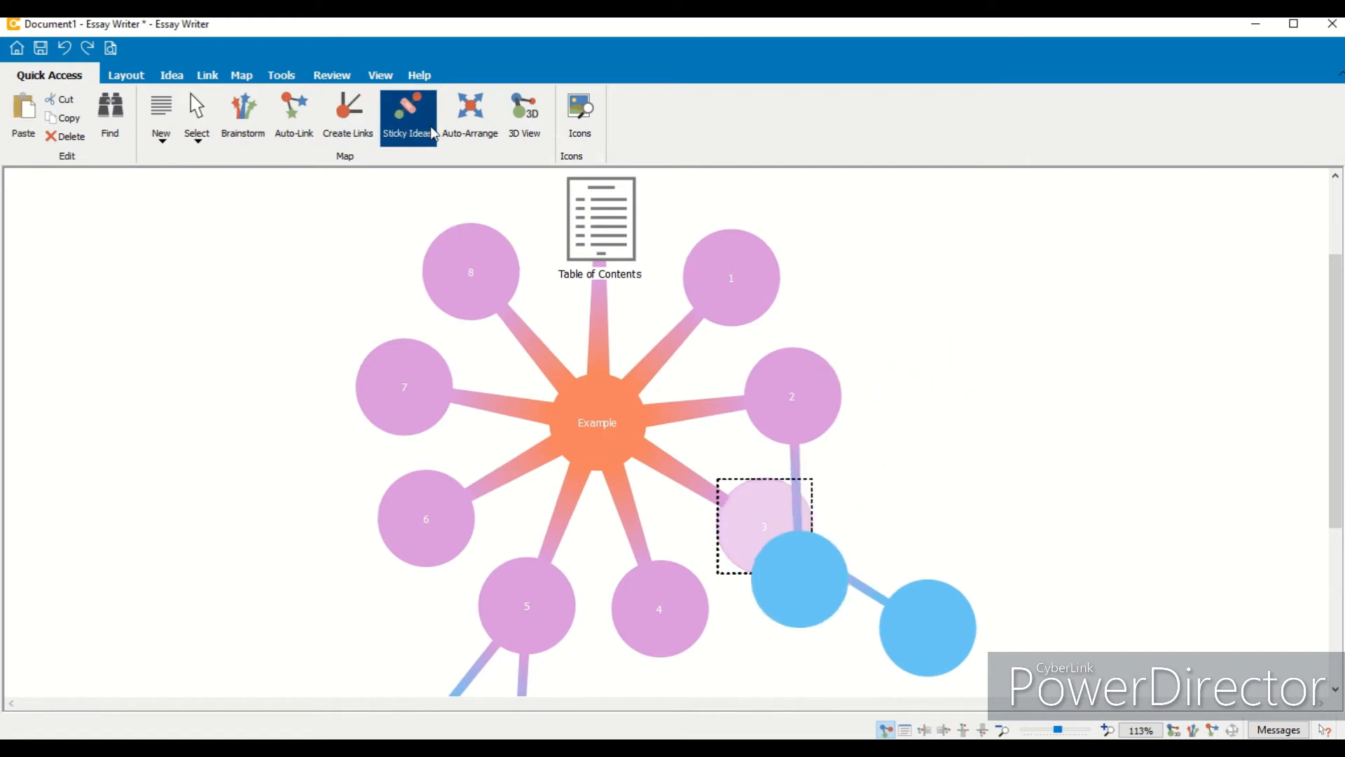
{"action": "left_click", "coordinate": [775, 585]}
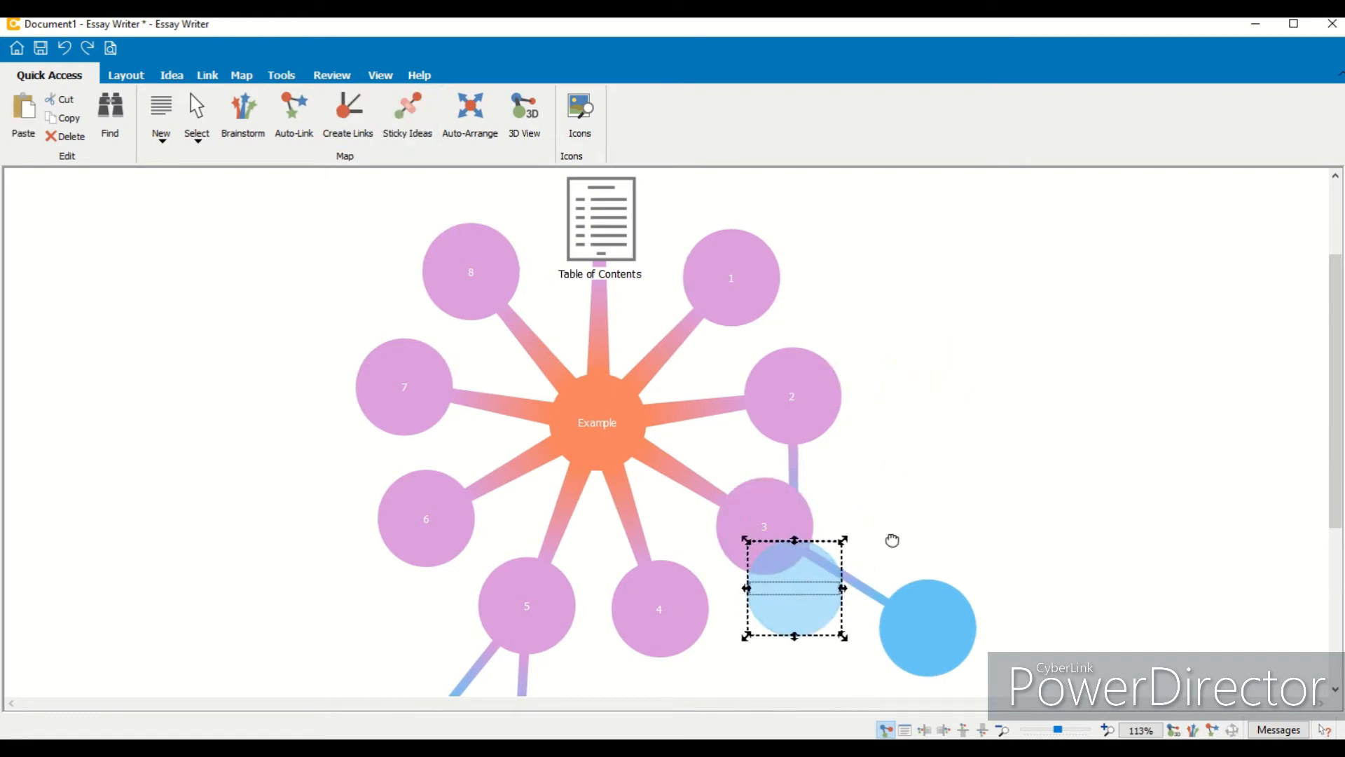
{"action": "left_click_drag", "start_coordinate": [892, 540], "coordinate": [977, 427]}
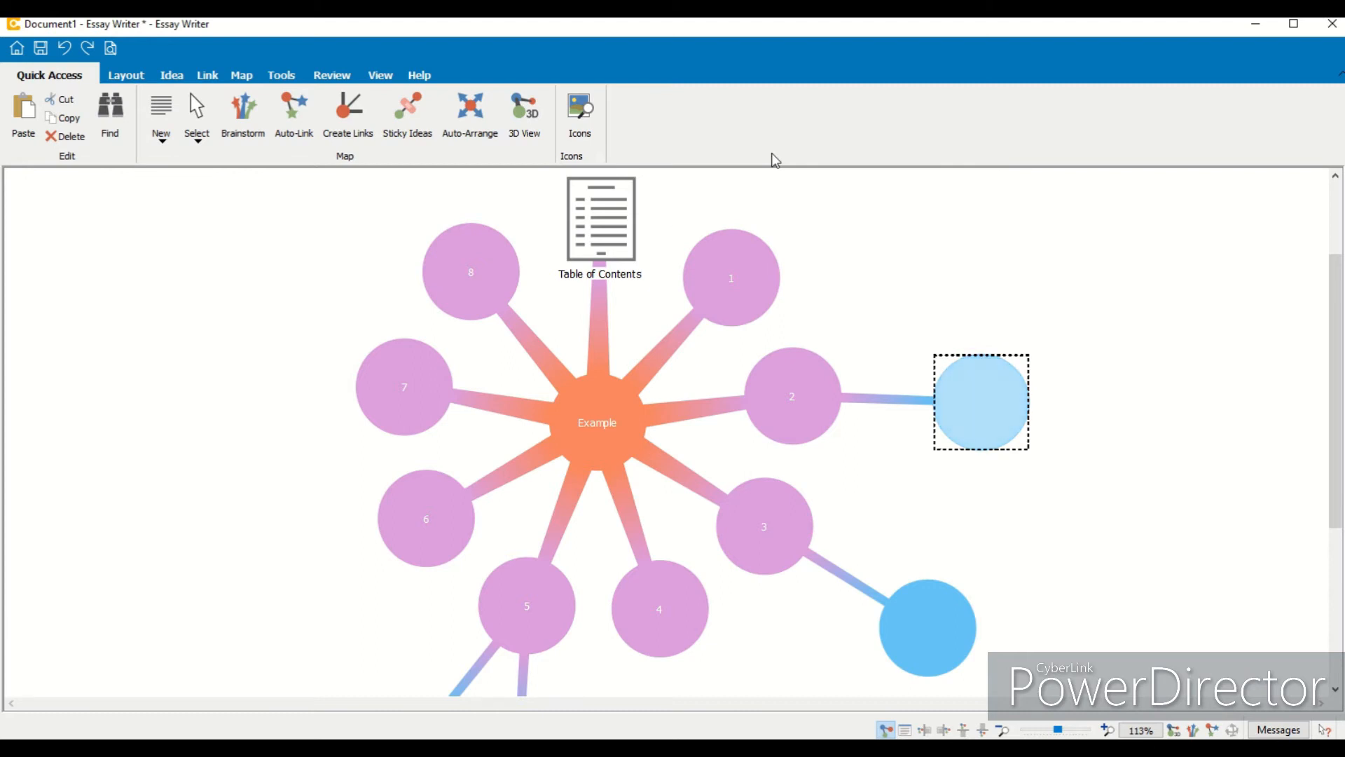
{"action": "left_click", "coordinate": [433, 105]}
{"action": "left_click", "coordinate": [380, 75]}
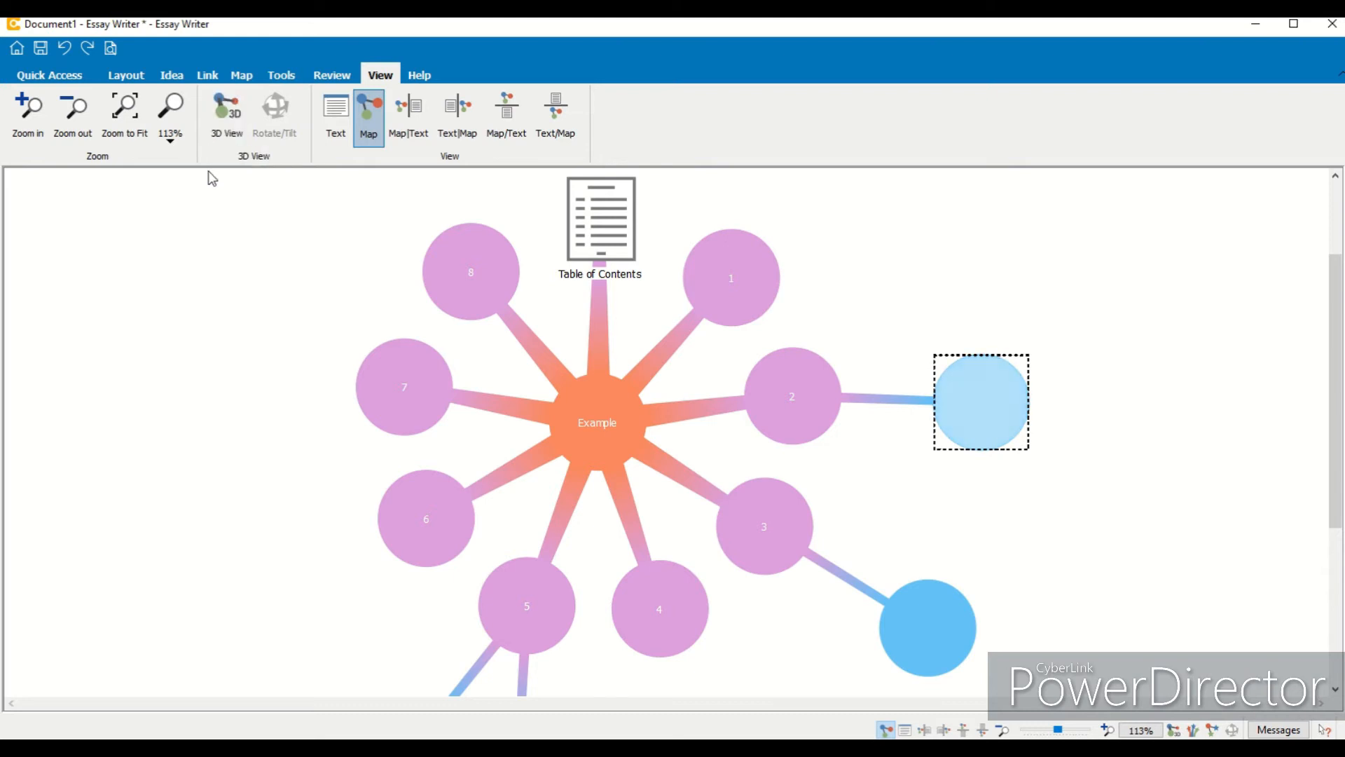
{"action": "left_click", "coordinate": [98, 73]}
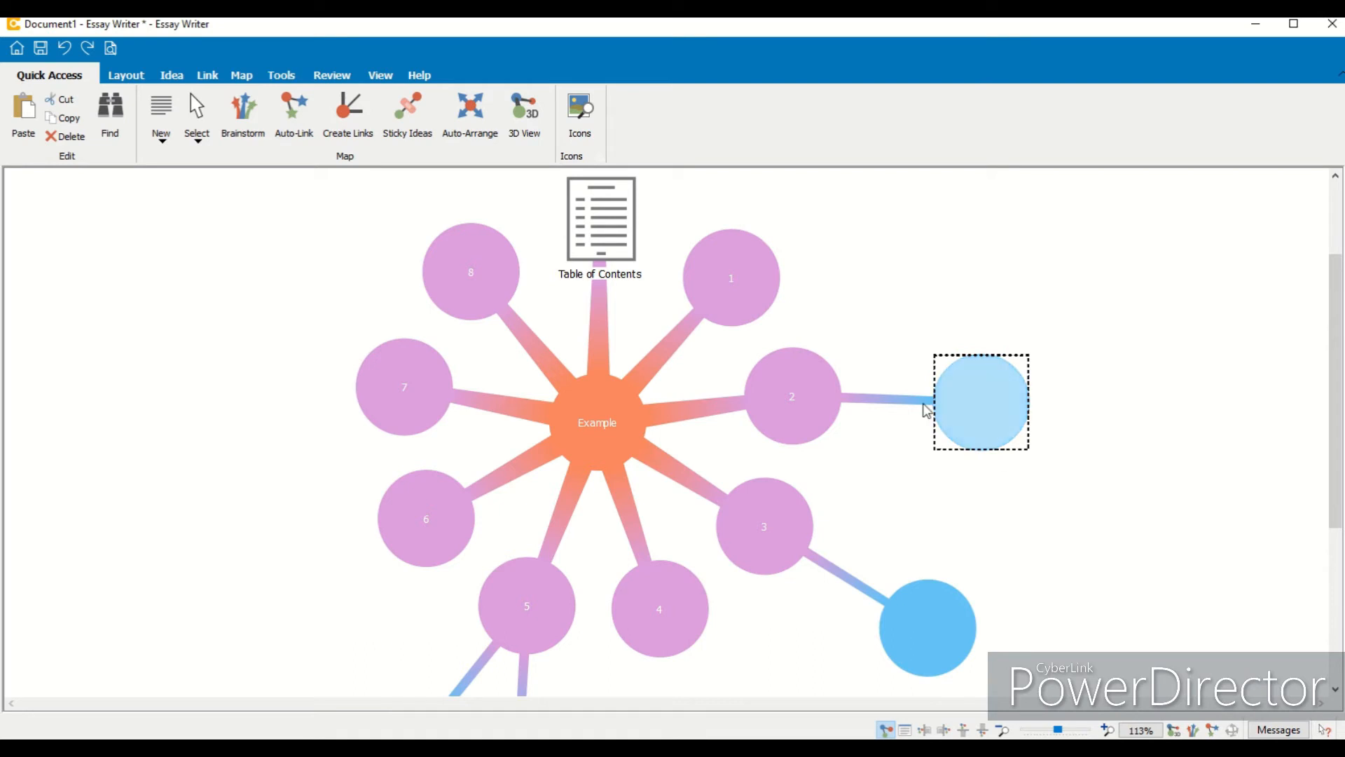
- Open the Icons shape library and apply a ringed circle shape to Example and a starburst shape to the blue idea
{"action": "left_click", "coordinate": [582, 119]}
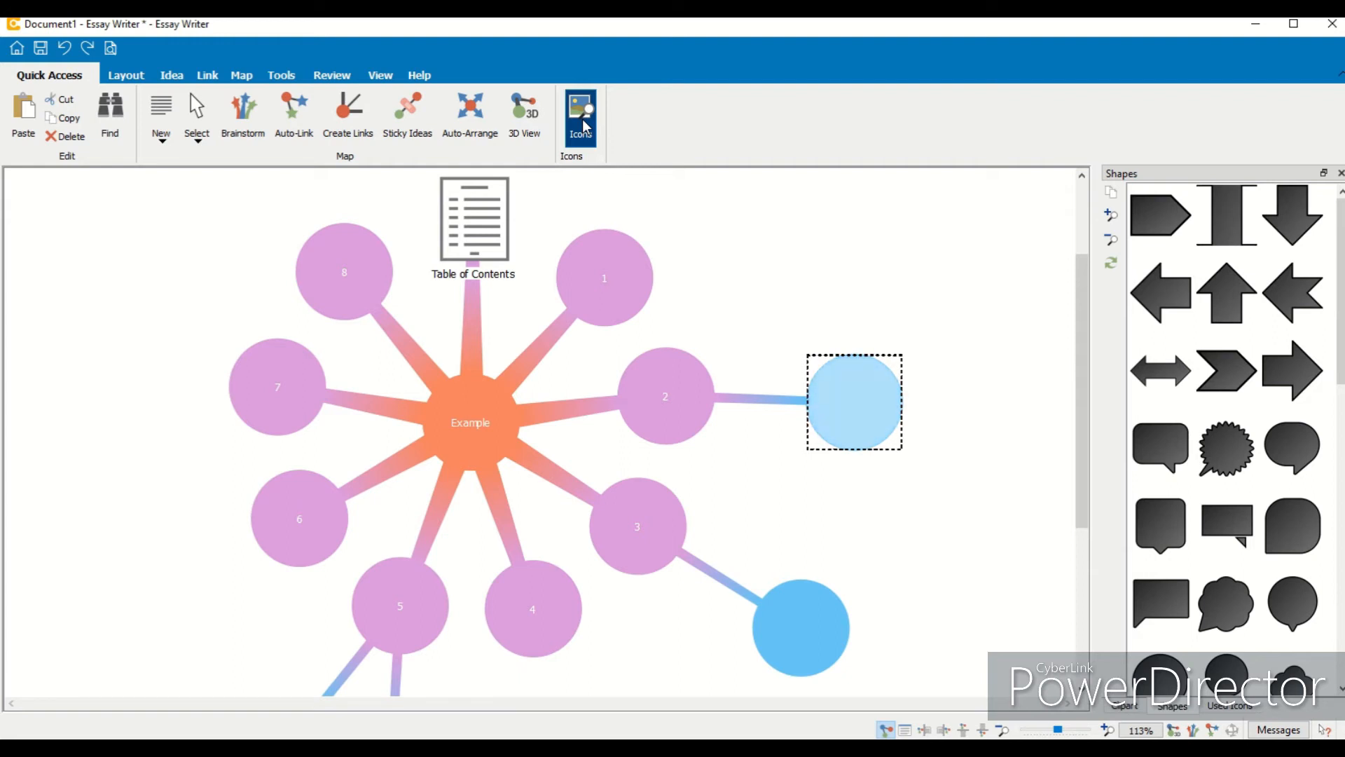
{"action": "left_click_drag", "start_coordinate": [1081, 432], "coordinate": [1081, 423]}
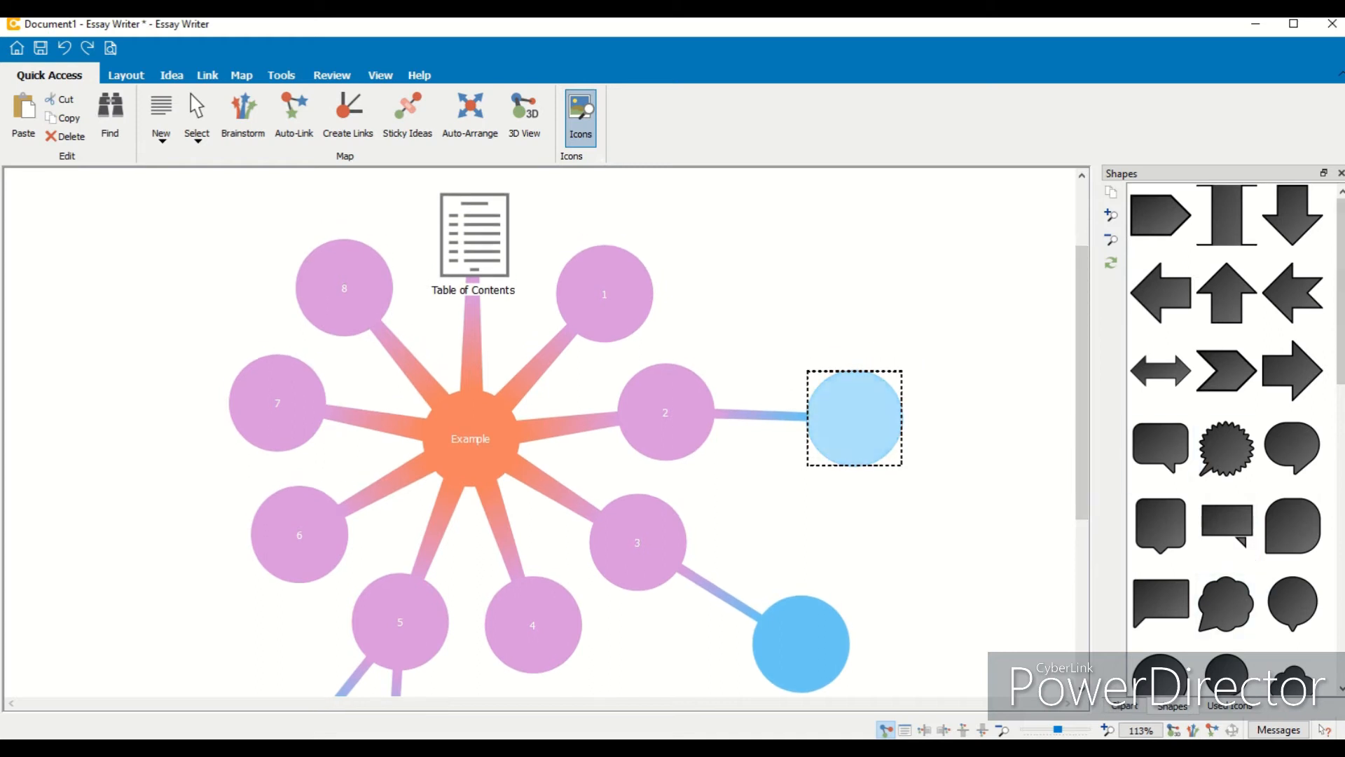
{"action": "left_click_drag", "start_coordinate": [1341, 298], "coordinate": [1342, 433]}
{"action": "left_click_drag", "start_coordinate": [1236, 391], "coordinate": [495, 443]}
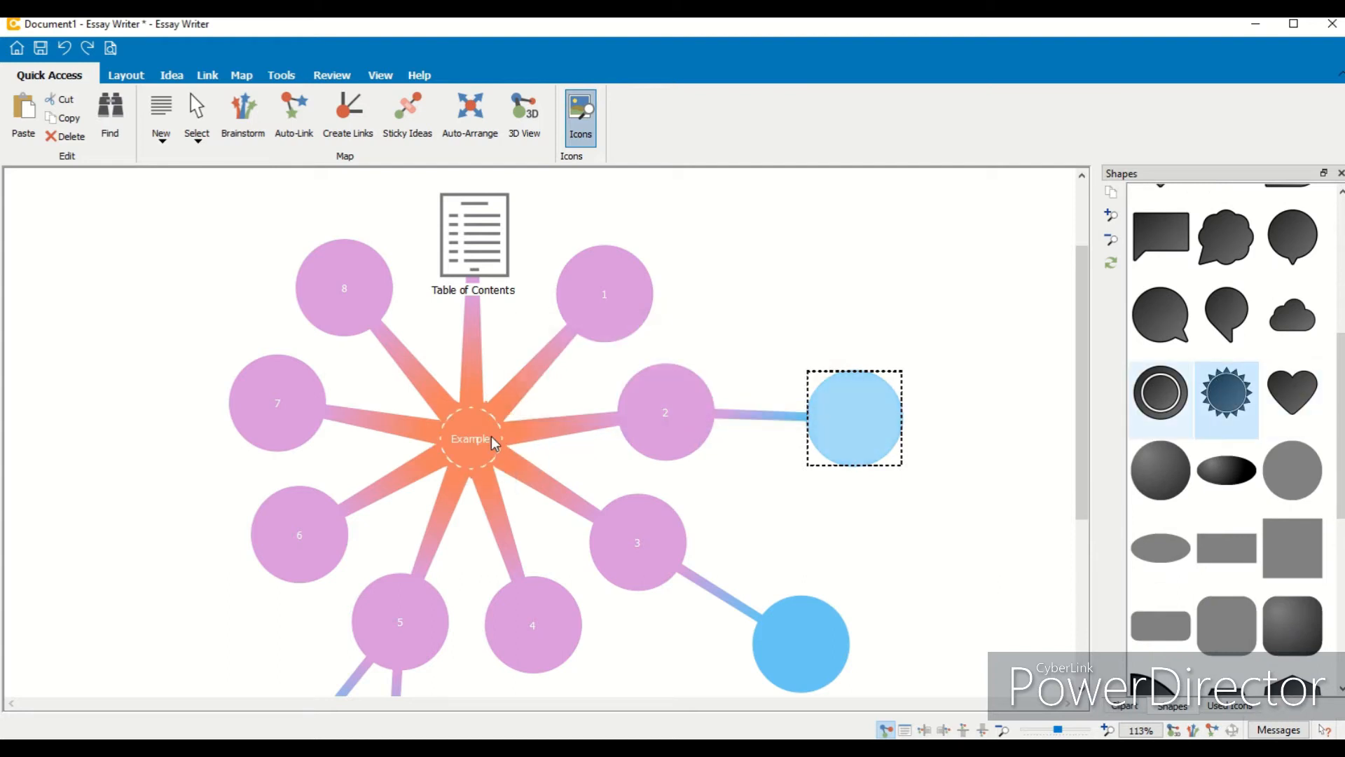
{"action": "left_click_drag", "start_coordinate": [1227, 391], "coordinate": [880, 427]}
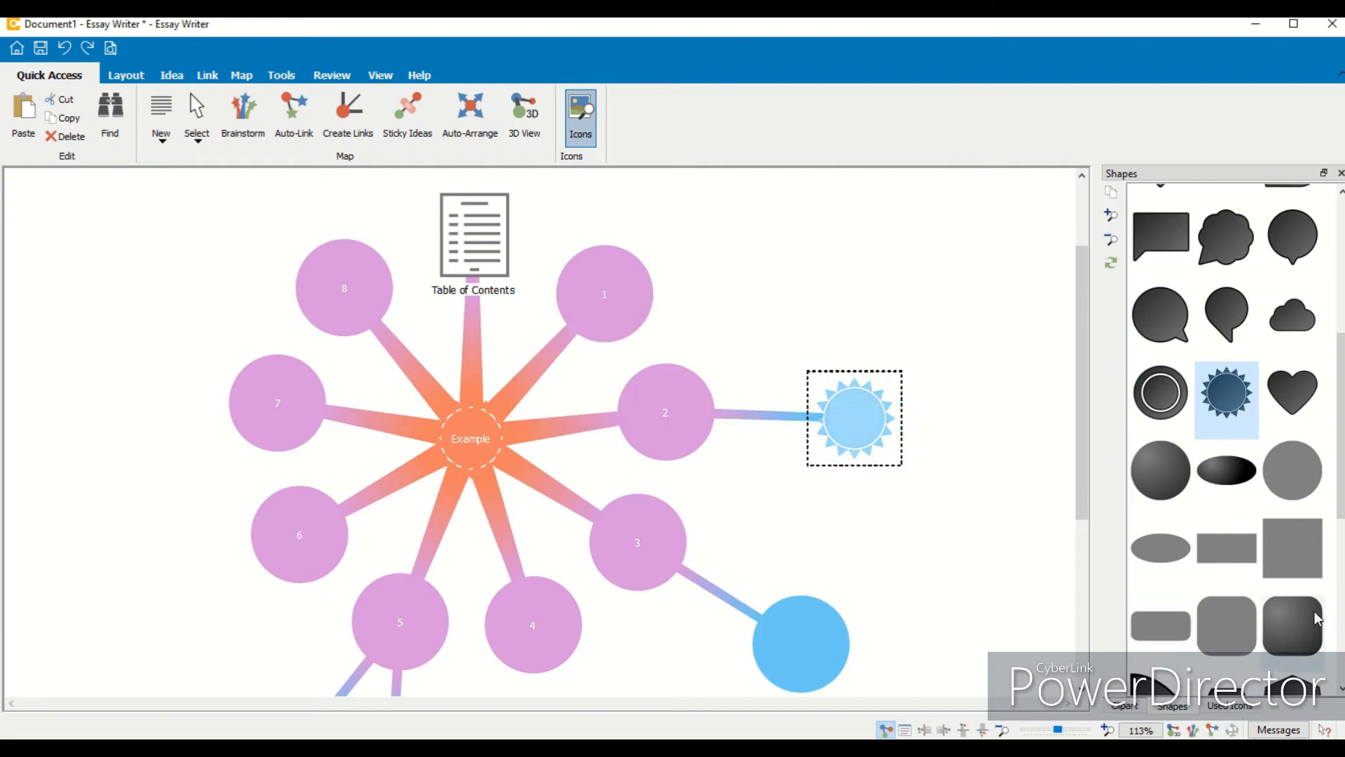
- Apply a diamond shape from the shape library to the Example idea
{"action": "scroll", "coordinate": [1339, 555], "scroll_direction": "down", "scroll_amount": 2}
{"action": "scroll", "coordinate": [1292, 456], "scroll_direction": "down", "scroll_amount": 1}
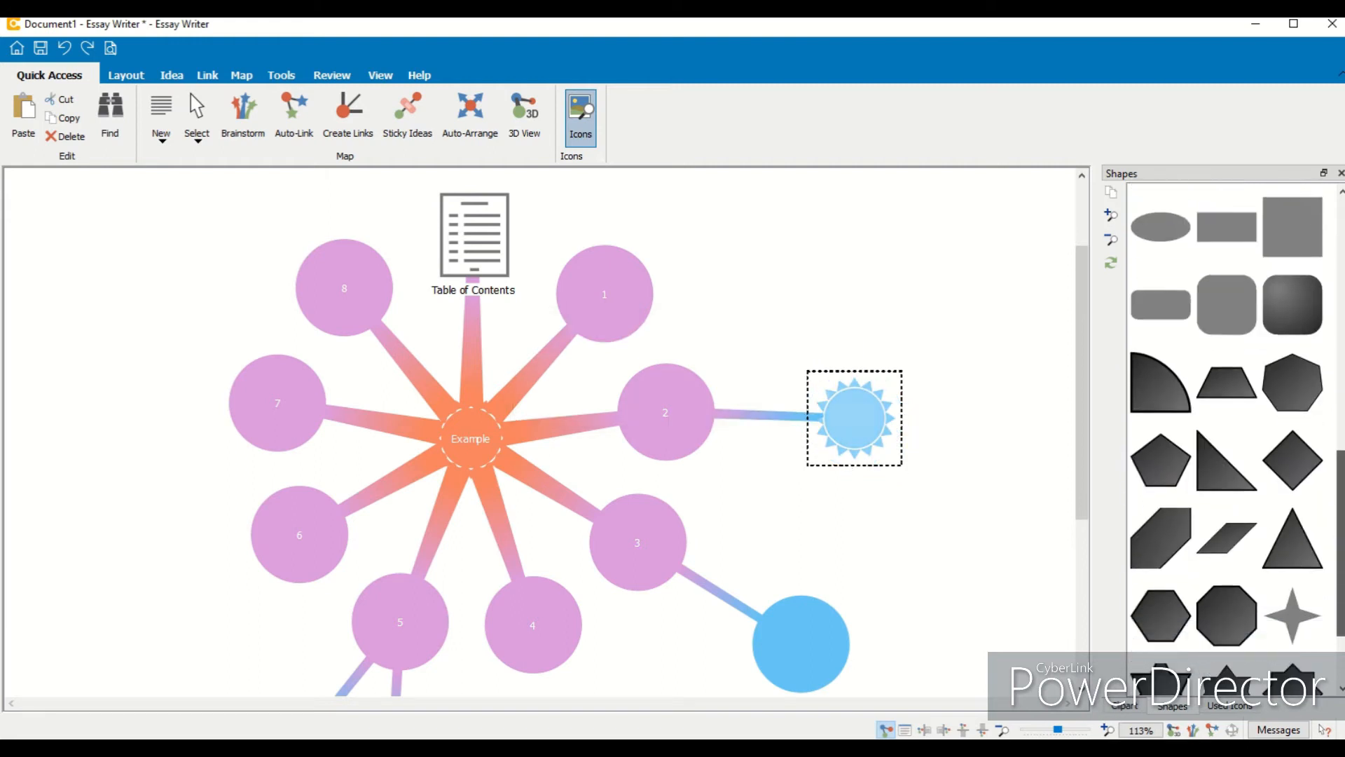
{"action": "scroll", "coordinate": [1291, 456], "scroll_direction": "down", "scroll_amount": 1}
{"action": "scroll", "coordinate": [1291, 555], "scroll_direction": "up", "scroll_amount": 1}
{"action": "left_click_drag", "start_coordinate": [1292, 555], "coordinate": [490, 434]}
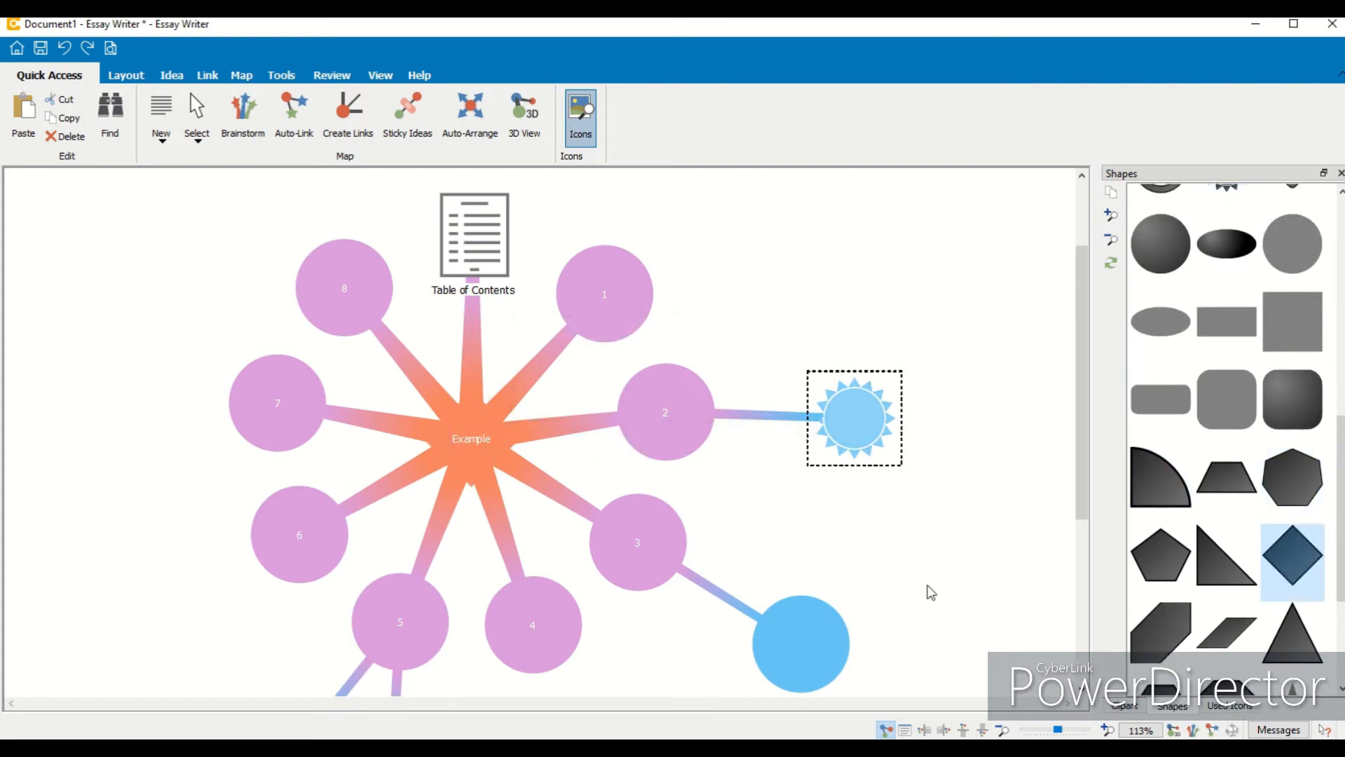
- Change the blue idea beside idea 2 to a parallelogram shape, then to a six-pointed star
{"action": "left_click", "coordinate": [1169, 619]}
{"action": "left_click_drag", "start_coordinate": [1169, 620], "coordinate": [865, 414]}
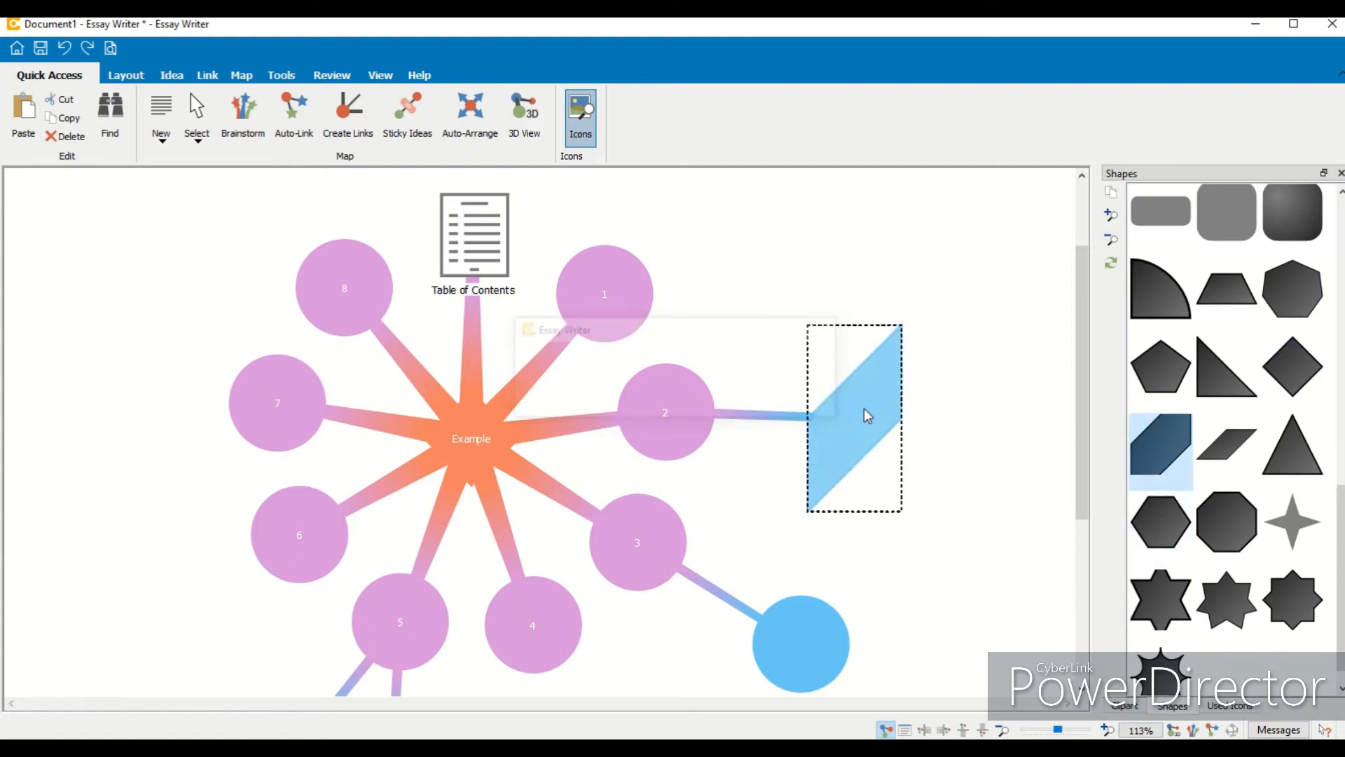
{"action": "left_click_drag", "start_coordinate": [1226, 599], "coordinate": [853, 435]}
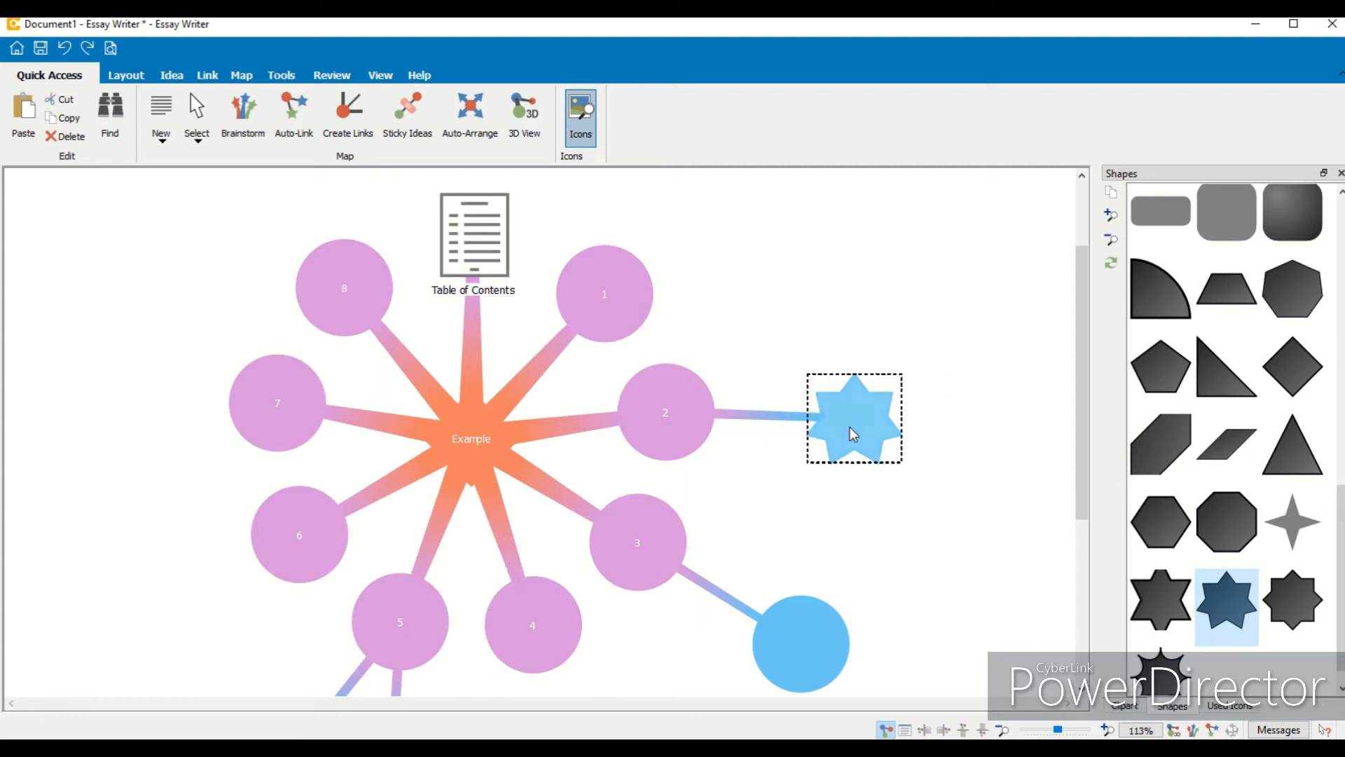
{"action": "left_click_drag", "start_coordinate": [1175, 508], "coordinate": [866, 406]}
{"action": "left_click_drag", "start_coordinate": [1226, 571], "coordinate": [869, 279]}
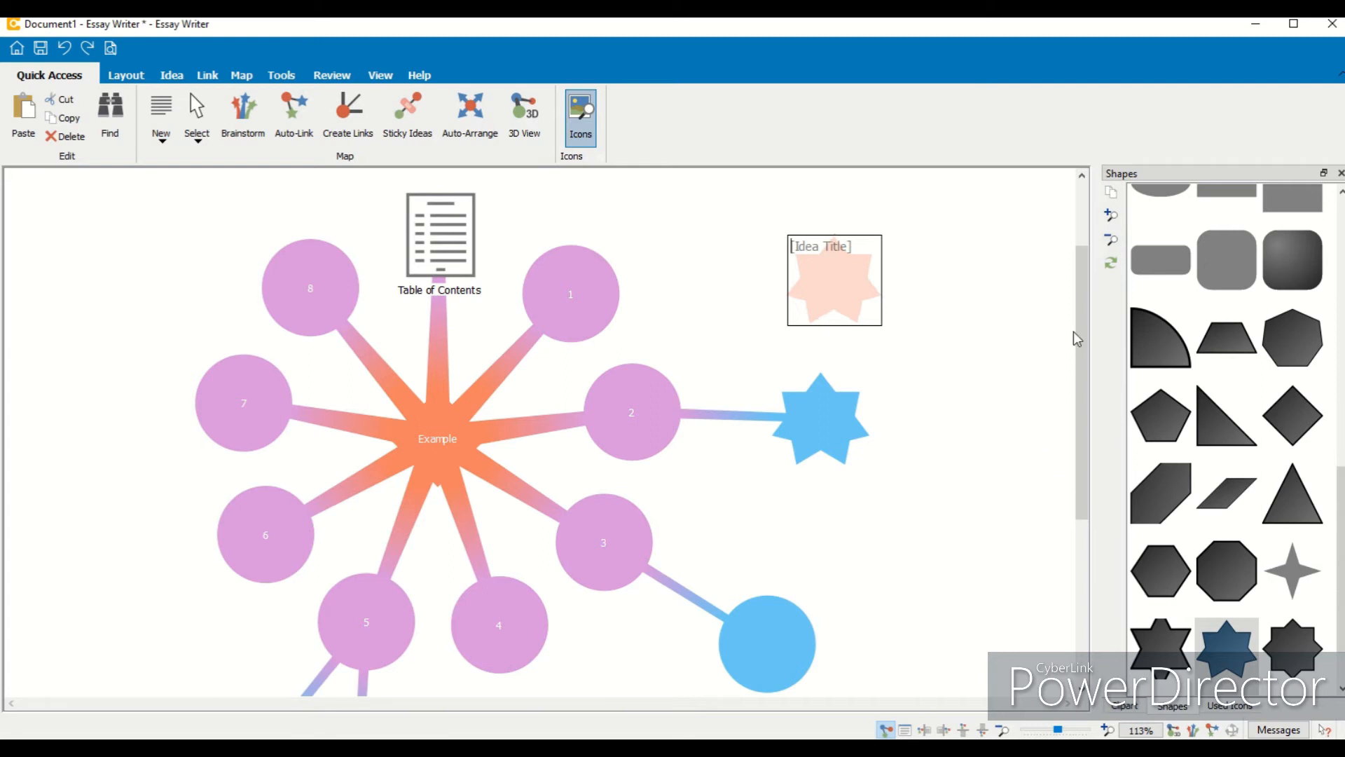
{"action": "left_click", "coordinate": [1024, 320]}
{"action": "left_click", "coordinate": [834, 261]}
{"action": "key", "text": "Delete"}
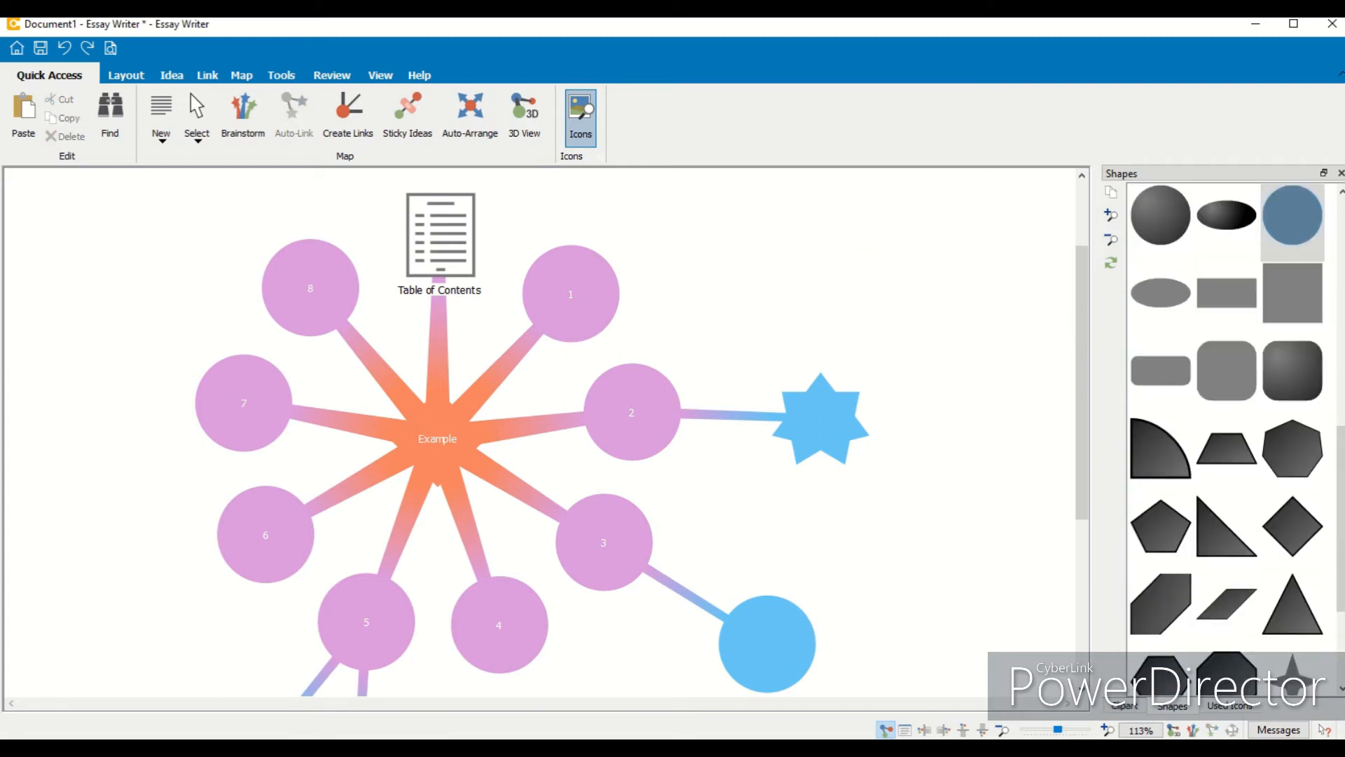
- Add an Announcement clipart idea from the Business clipart category above the star-shaped idea
{"action": "left_click_drag", "start_coordinate": [1341, 526], "coordinate": [1341, 296]}
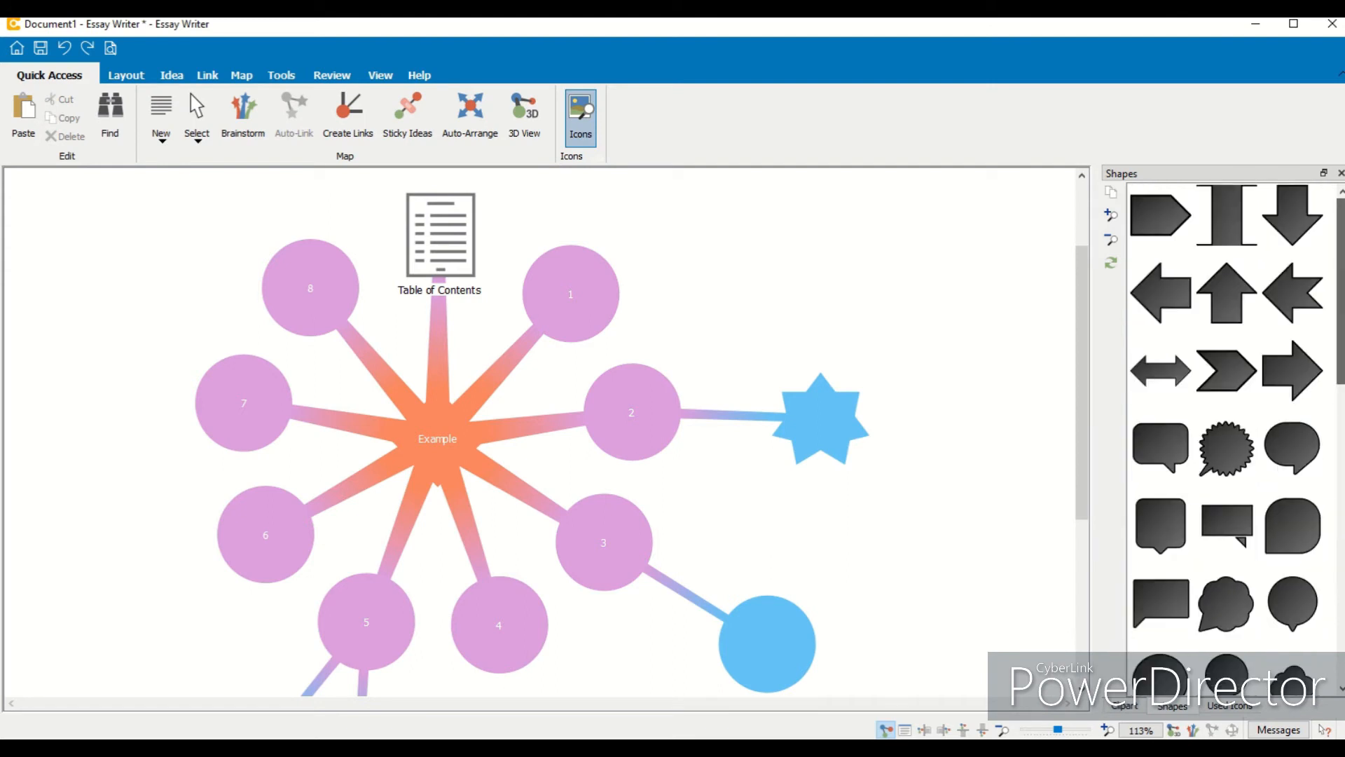
{"action": "left_click", "coordinate": [1118, 713]}
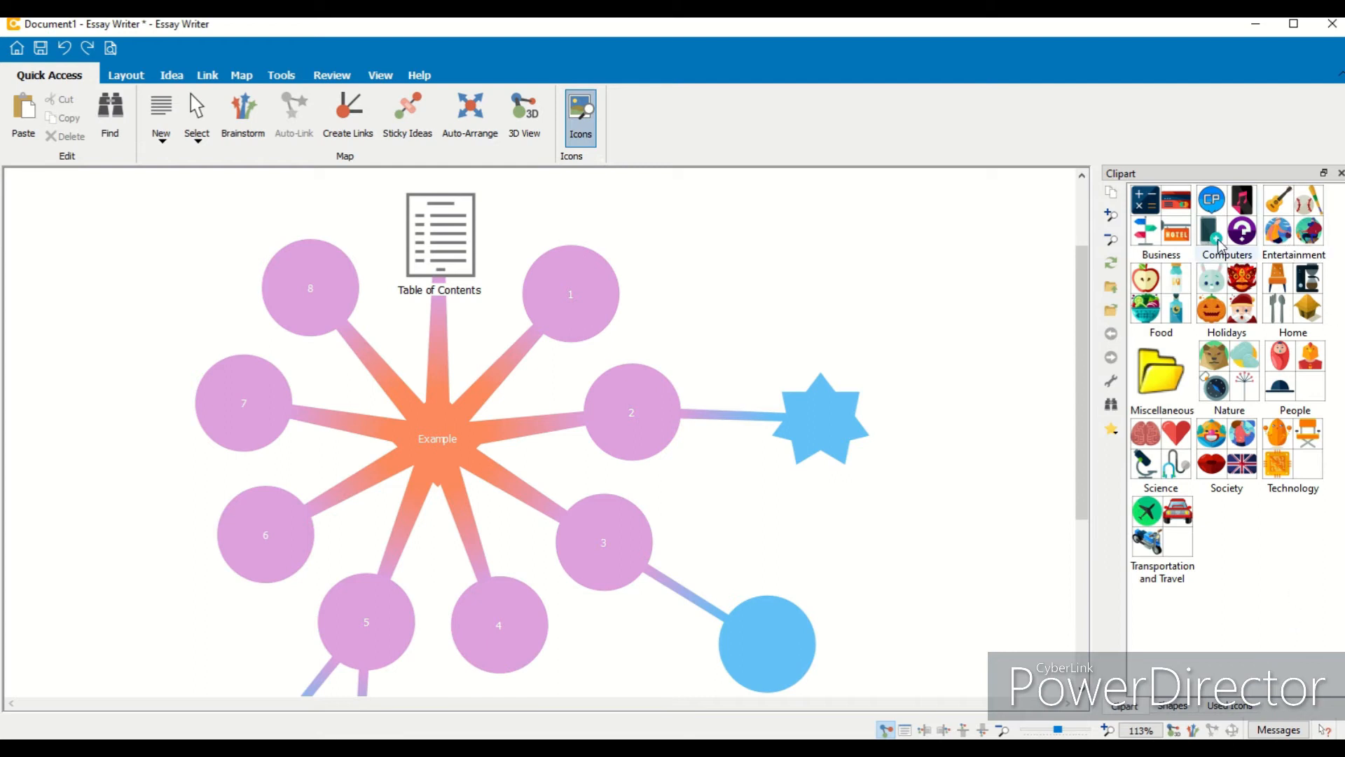
{"action": "left_click", "coordinate": [1165, 229]}
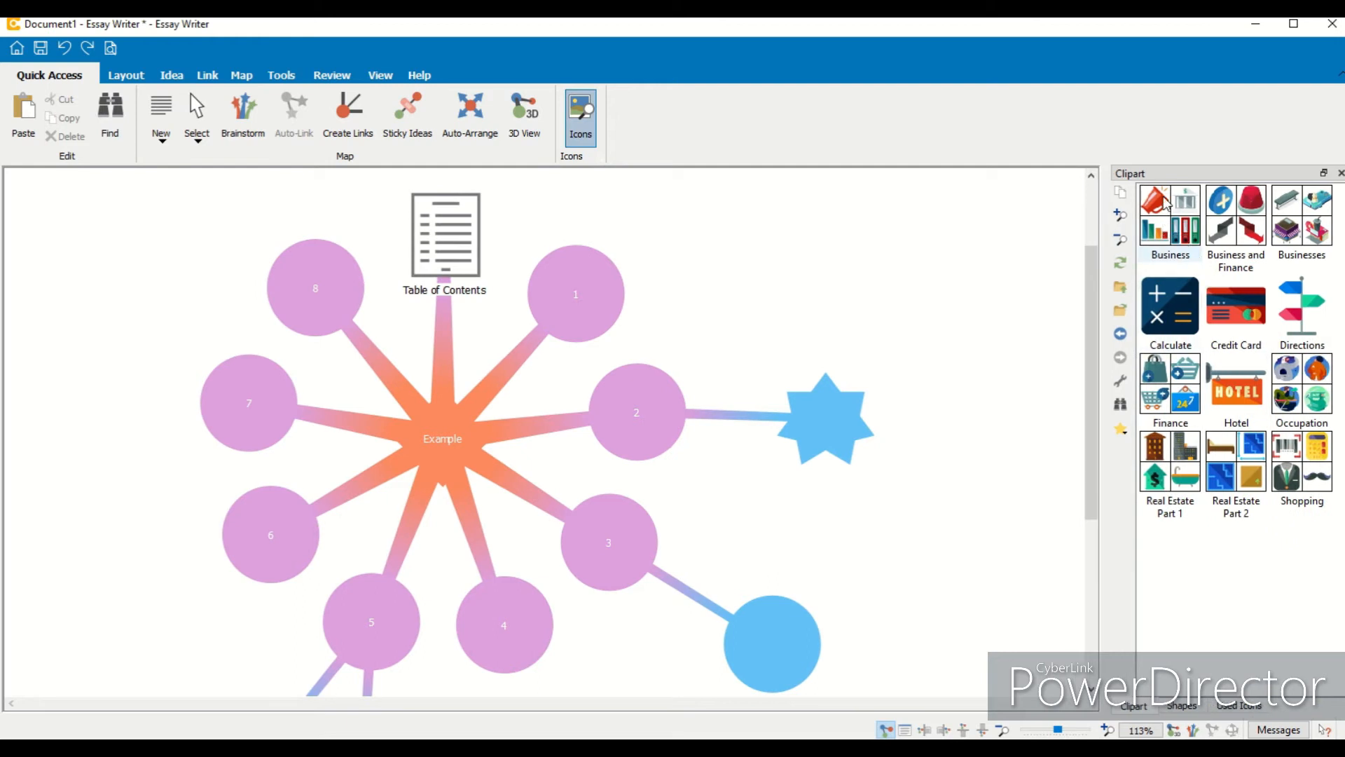
{"action": "left_click", "coordinate": [1174, 235]}
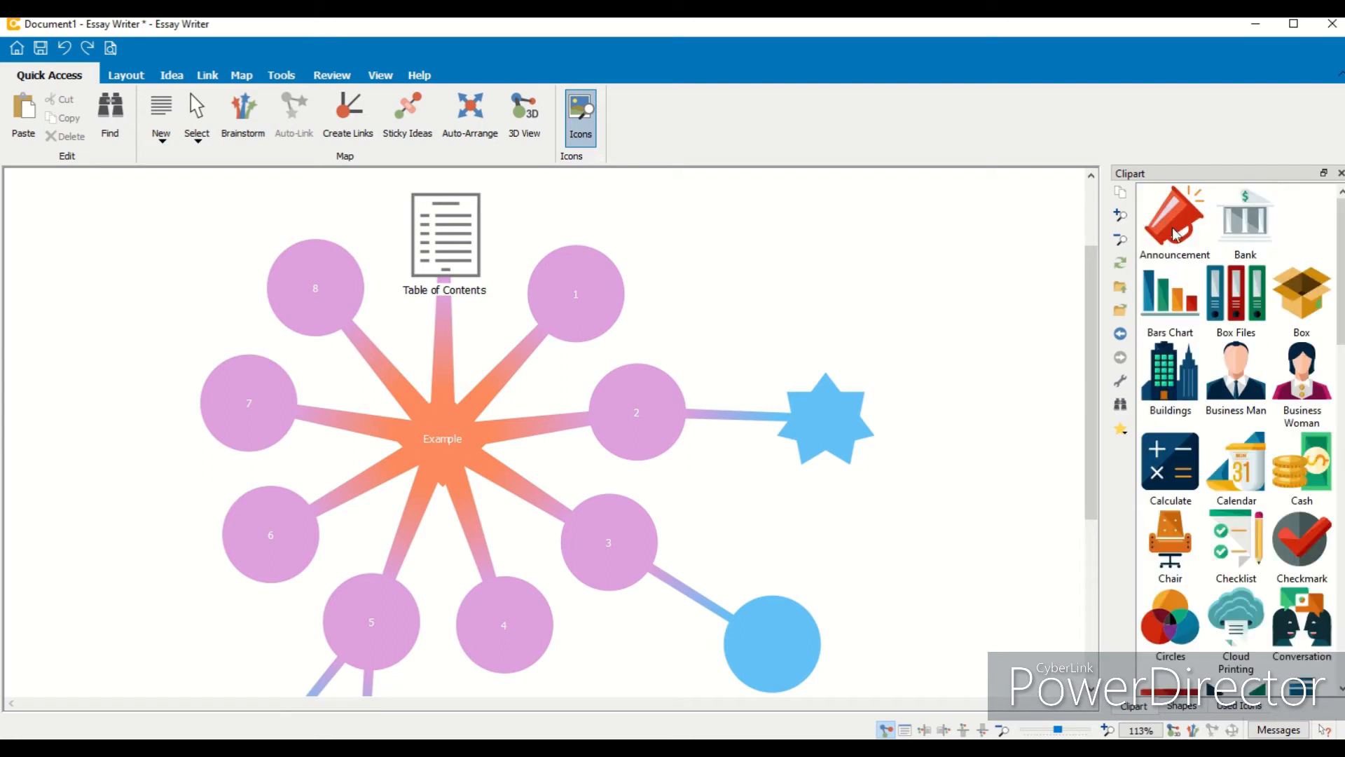
{"action": "left_click_drag", "start_coordinate": [1175, 233], "coordinate": [841, 277]}
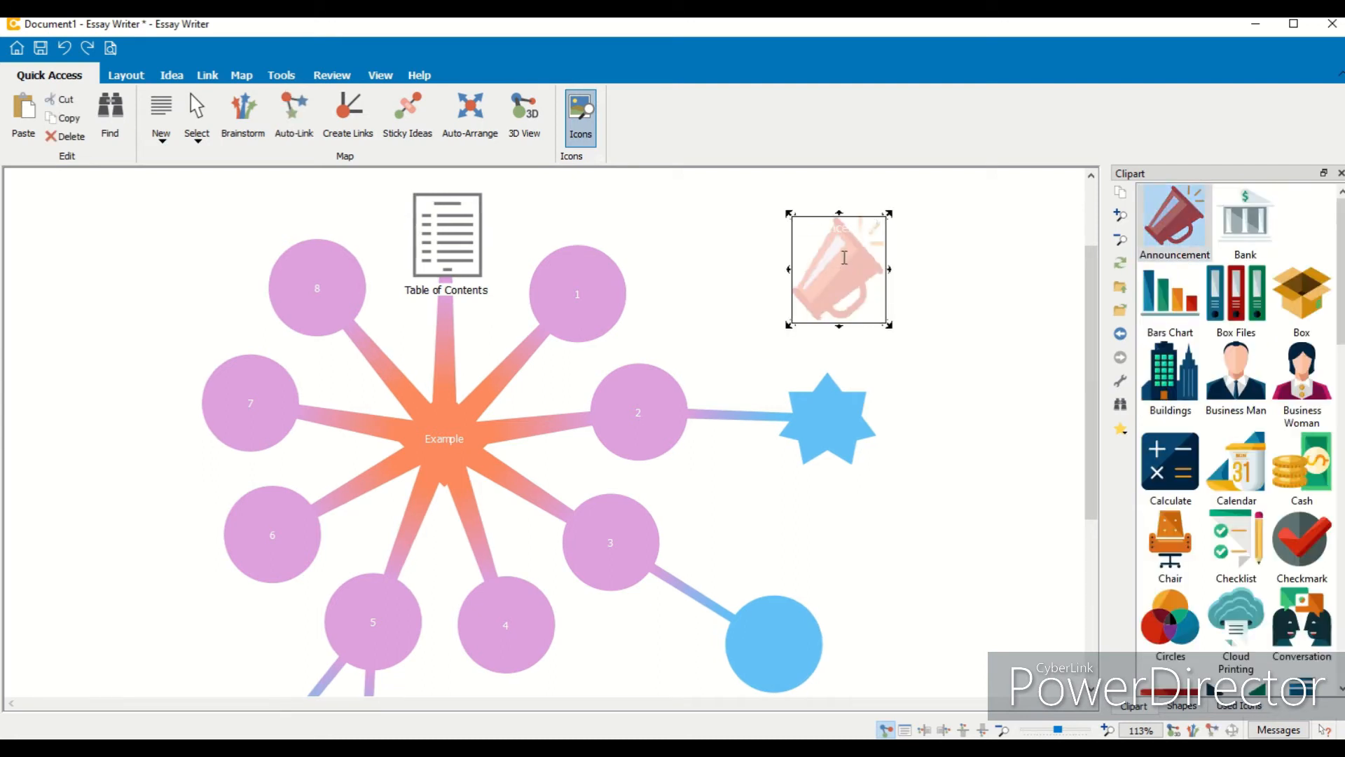
- Open the Announcement idea's notes and write "Due date 25/12/2021"
{"action": "double_click", "coordinate": [826, 267]}
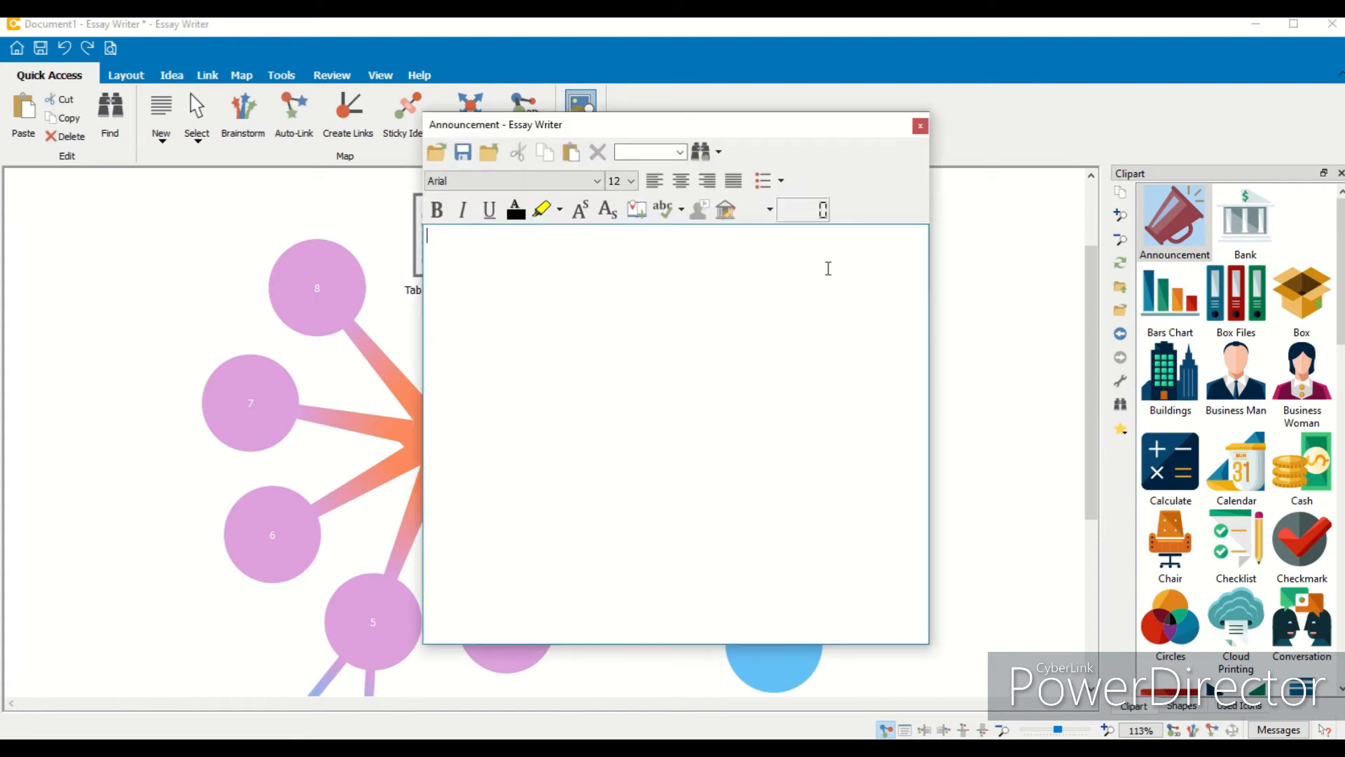
{"action": "type", "text": "Due date 25/12/2021"}
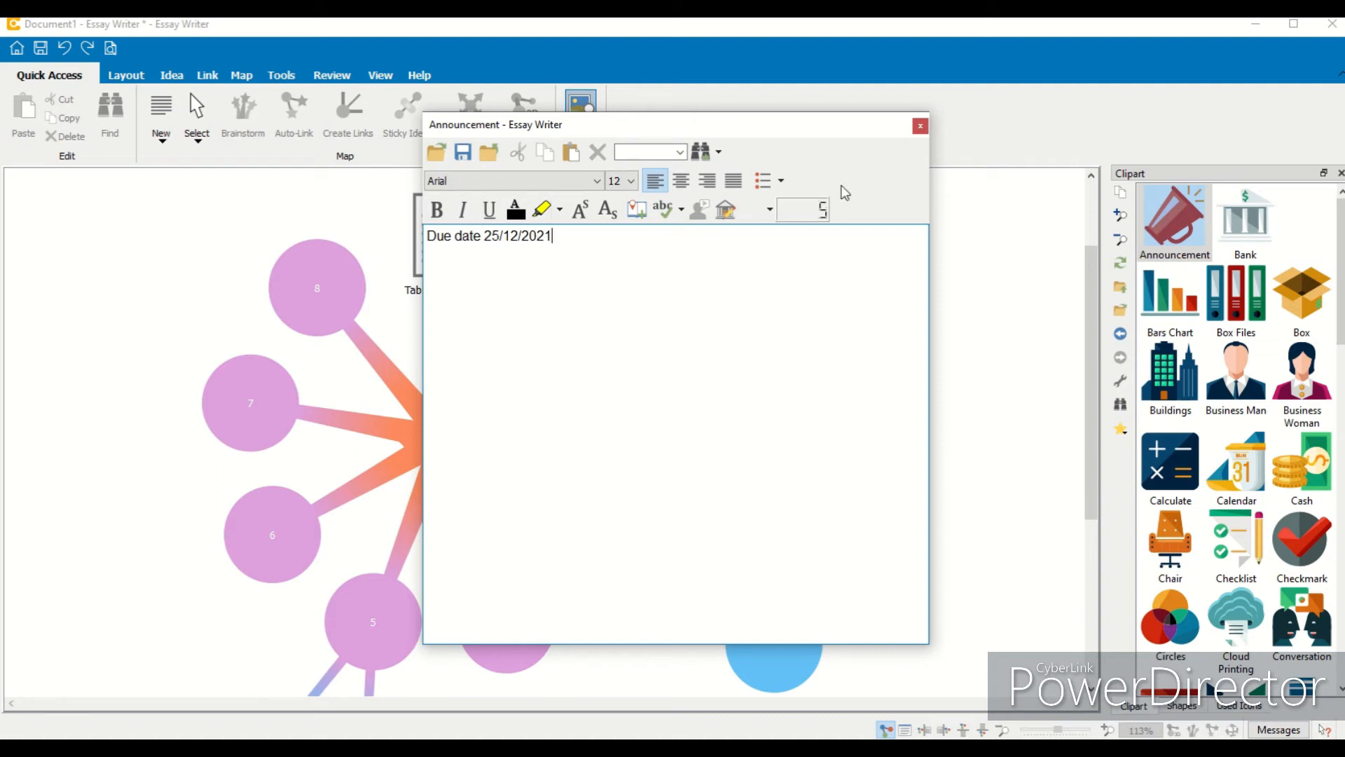
- Close the notes window and move the Announcement idea further to the right
{"action": "left_click", "coordinate": [920, 125]}
{"action": "left_click", "coordinate": [841, 274]}
{"action": "double_click", "coordinate": [841, 273]}
{"action": "left_click", "coordinate": [920, 127]}
{"action": "left_click_drag", "start_coordinate": [845, 273], "coordinate": [954, 272]}
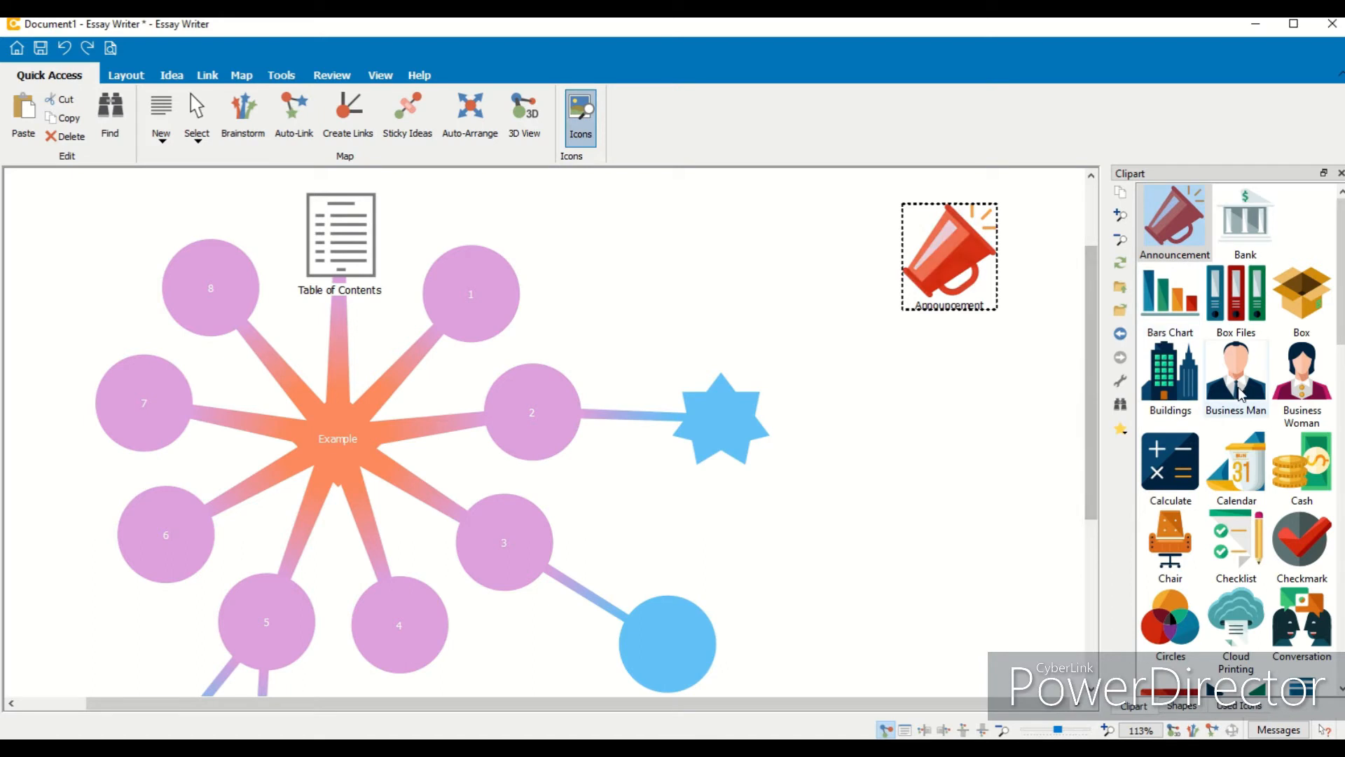
- Turn the star-shaped idea into a Bars Chart clipart idea
{"action": "left_click_drag", "start_coordinate": [1186, 308], "coordinate": [722, 420]}
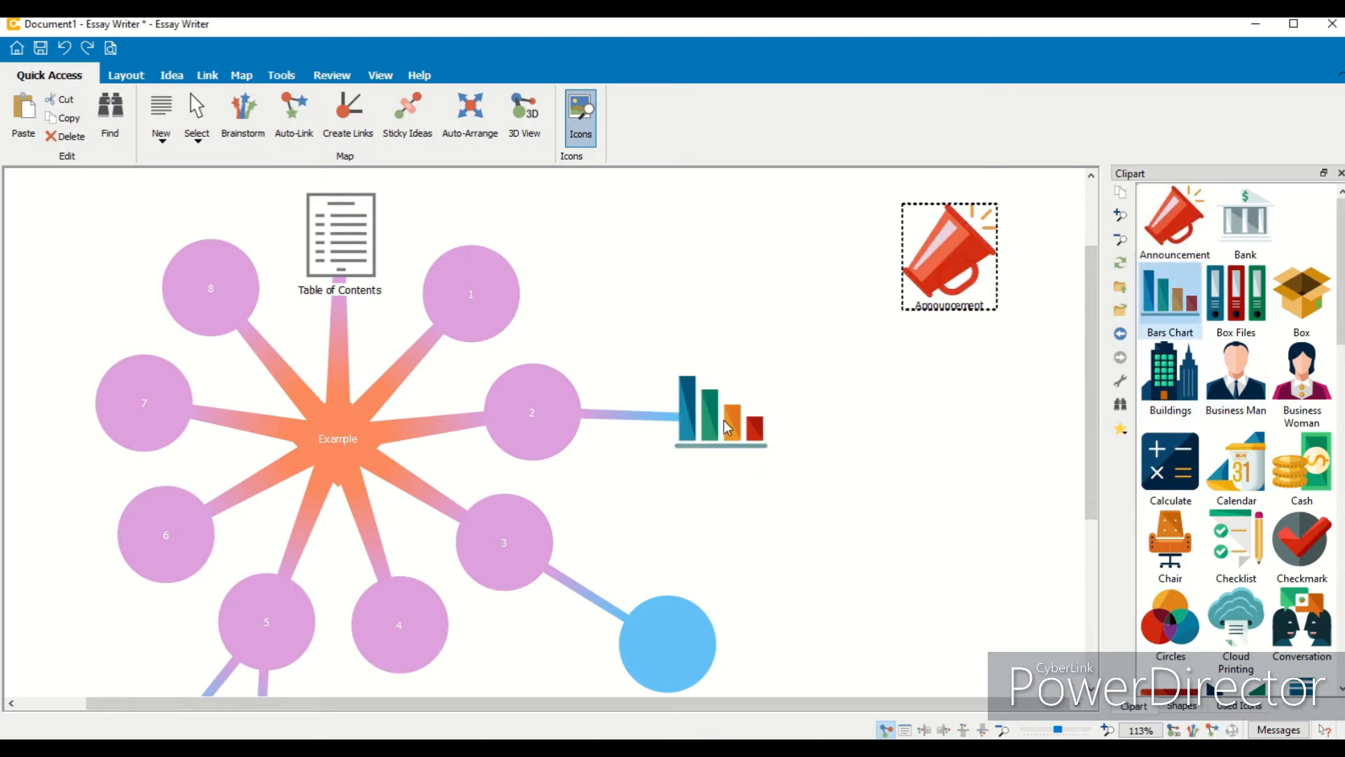
- Apply the Bars Chart clipart to idea 1 and undo that change again
{"action": "left_click_drag", "start_coordinate": [1170, 294], "coordinate": [588, 283]}
{"action": "left_click", "coordinate": [834, 333]}
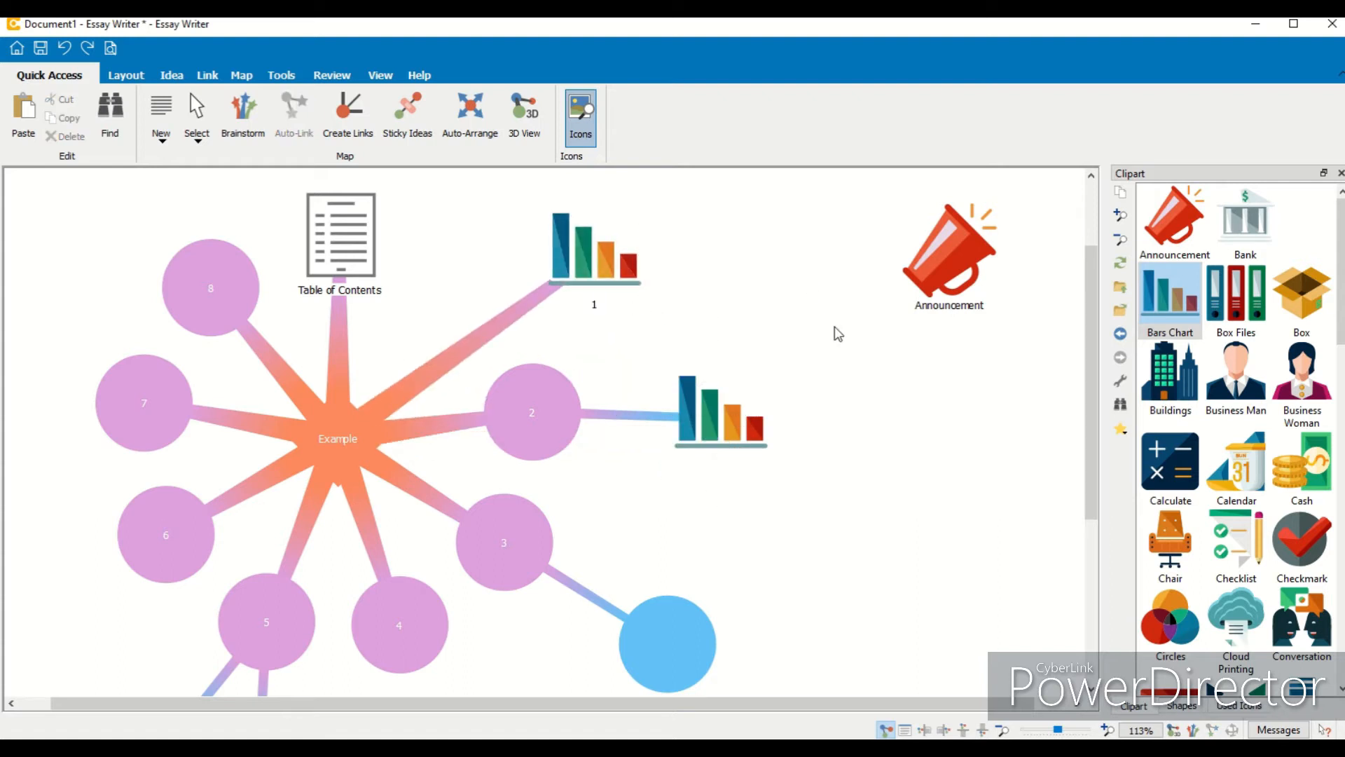
{"action": "left_click", "coordinate": [70, 51]}
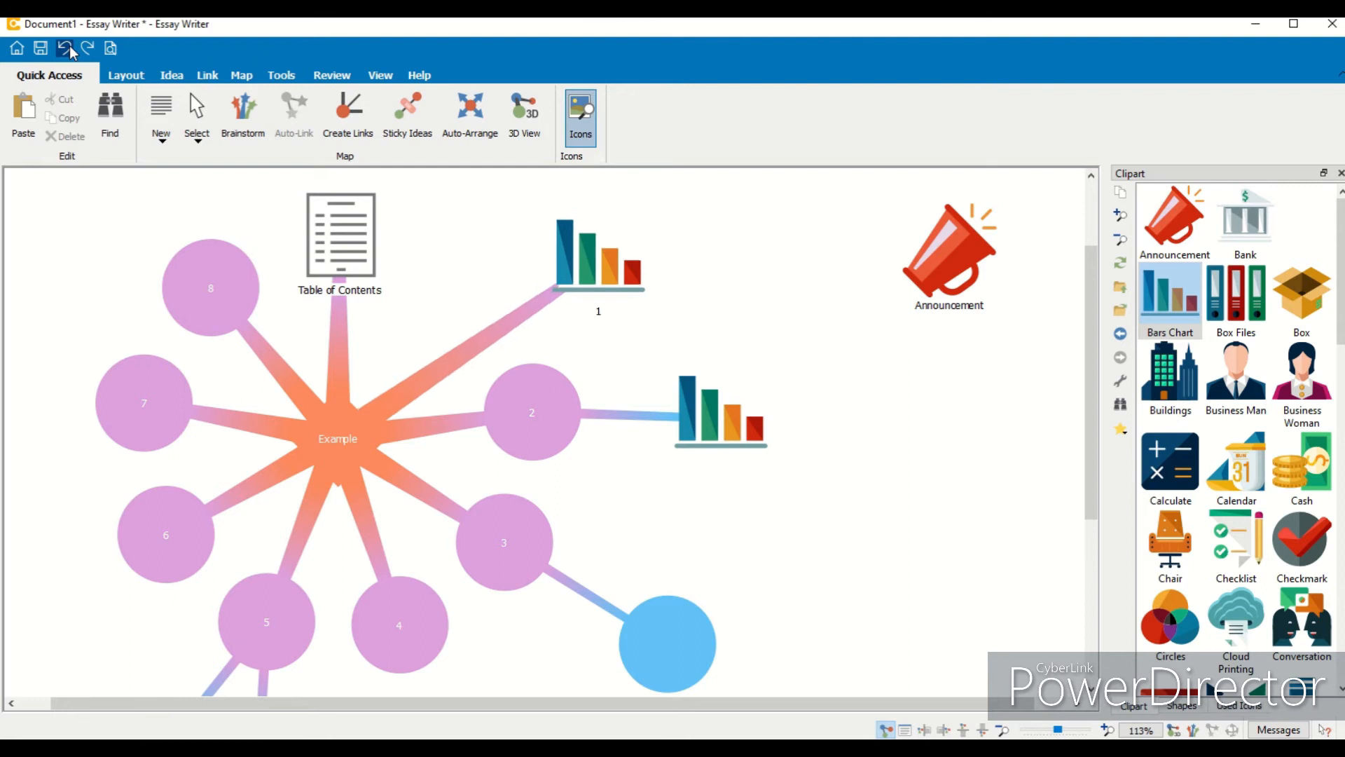
{"action": "left_click", "coordinate": [70, 51]}
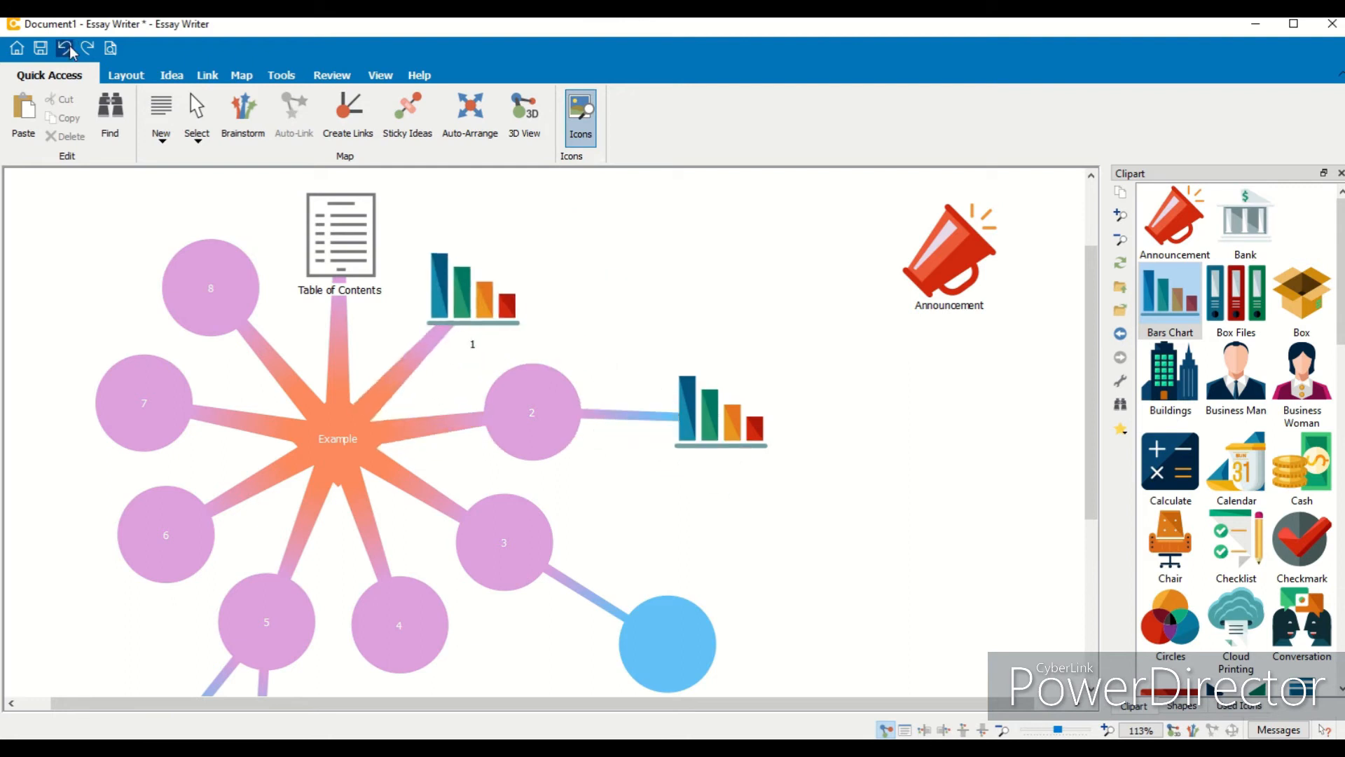
{"action": "left_click", "coordinate": [70, 51]}
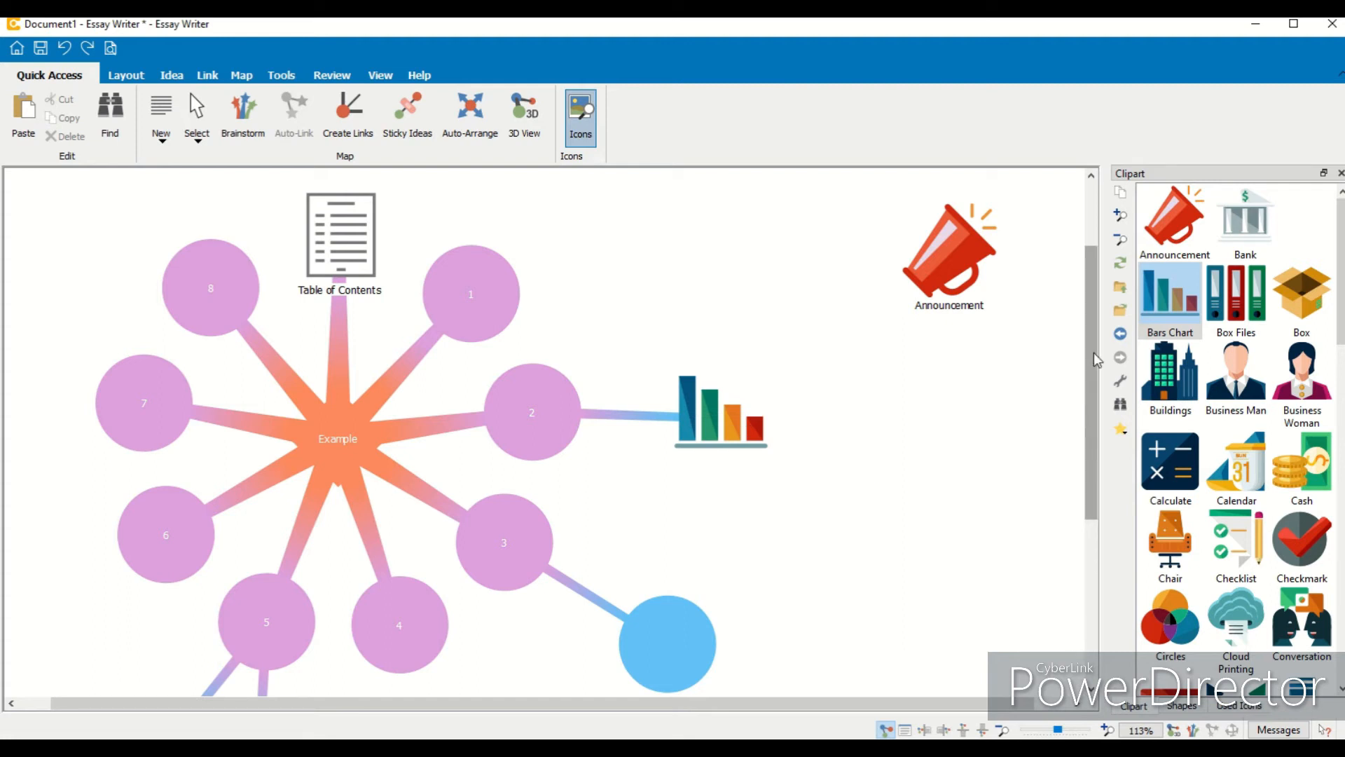
- Close the Clipart panel and nudge the Announcement idea slightly left
{"action": "left_click", "coordinate": [1340, 173]}
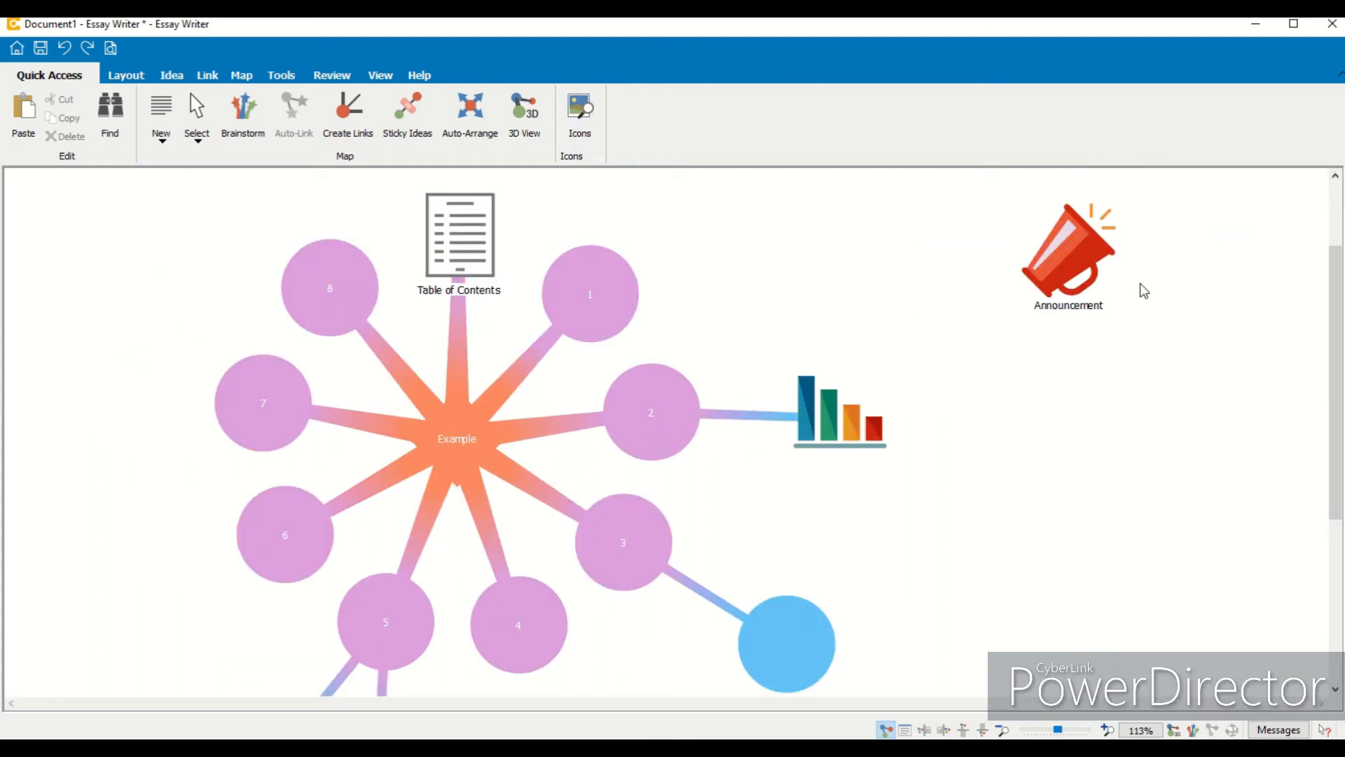
{"action": "left_click_drag", "start_coordinate": [1068, 259], "coordinate": [967, 266]}
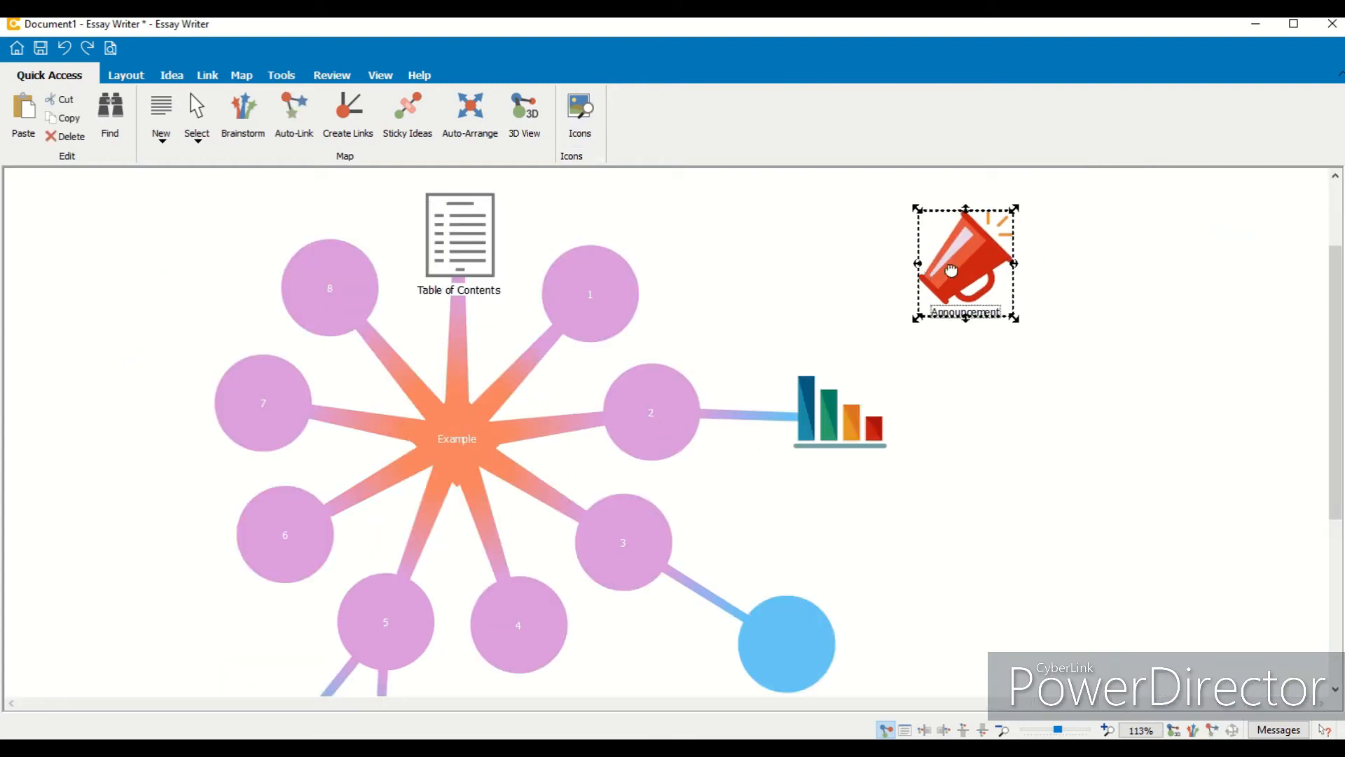
- Collapse the Example idea's branch and expand it again
{"action": "left_click", "coordinate": [126, 77]}
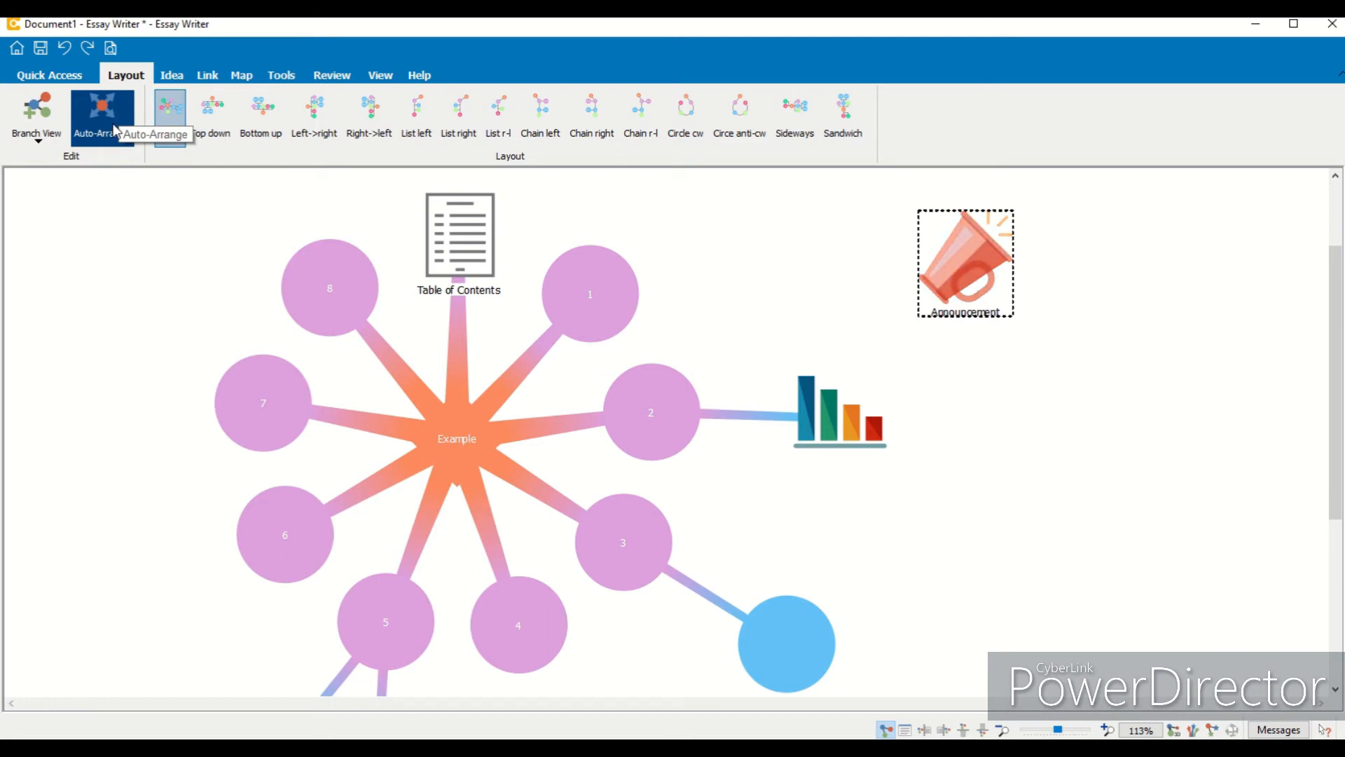
{"action": "left_click", "coordinate": [39, 140]}
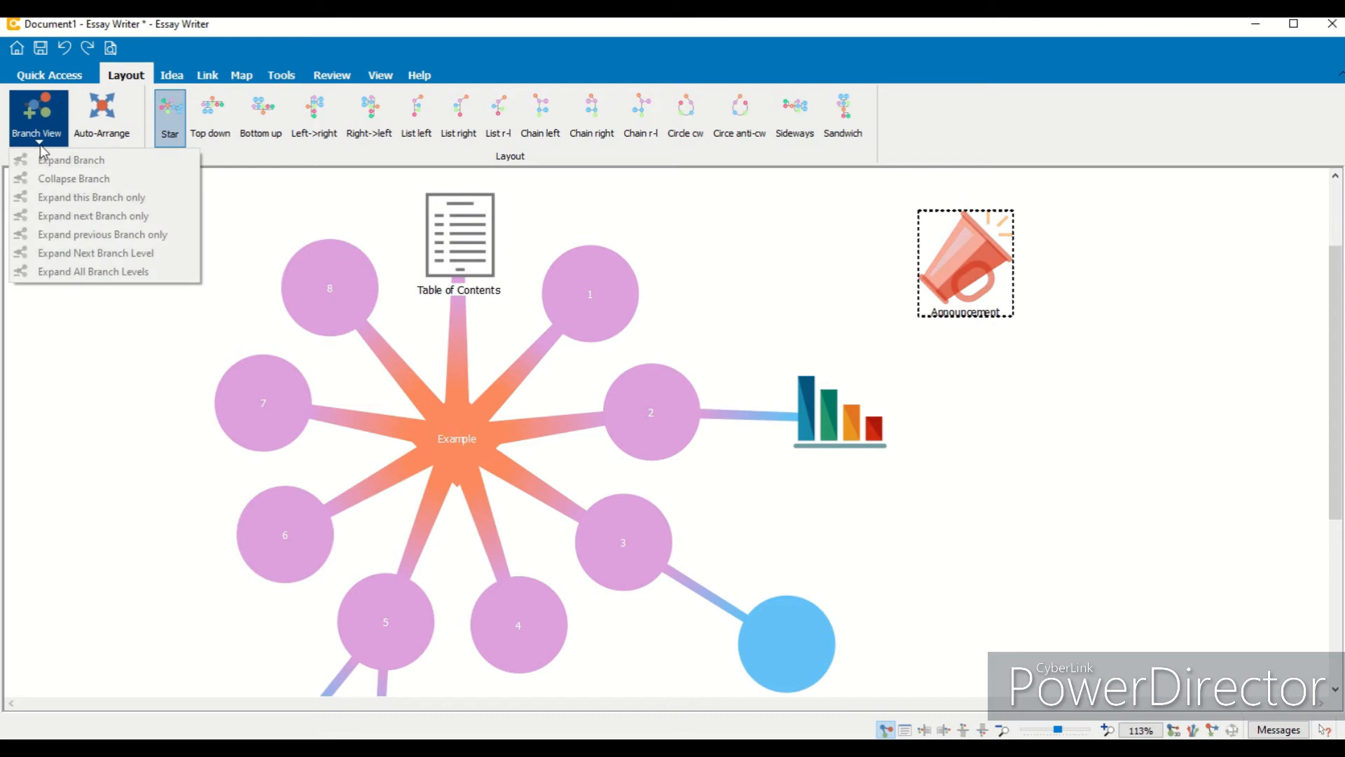
{"action": "left_click", "coordinate": [452, 418]}
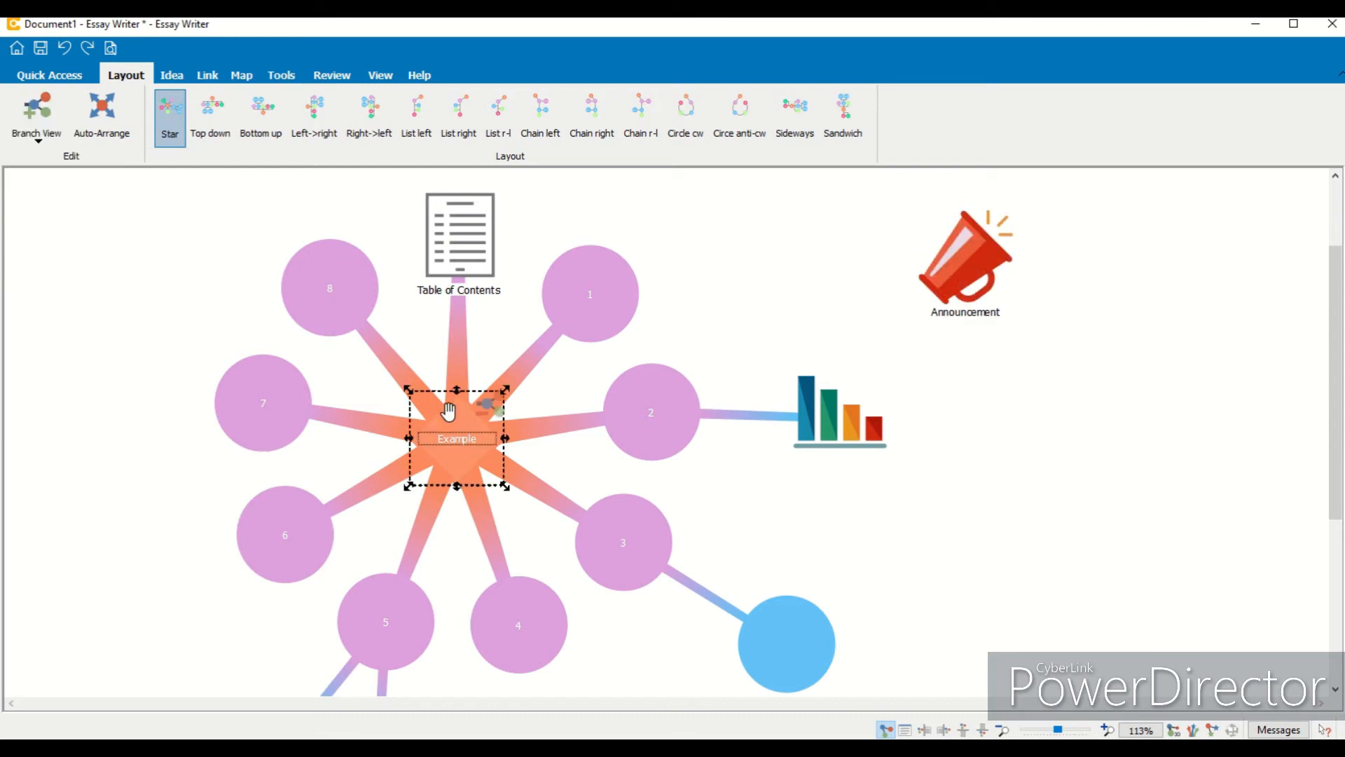
{"action": "left_click", "coordinate": [39, 139]}
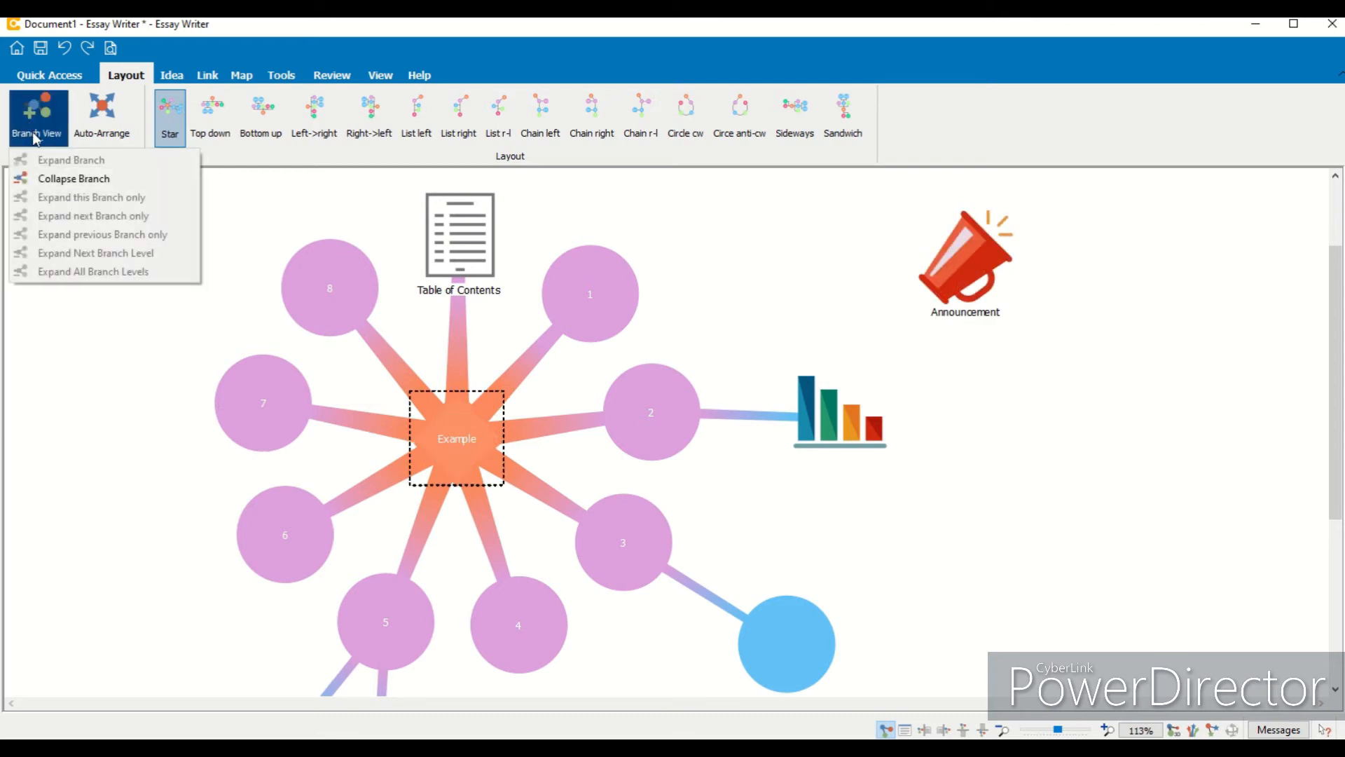
{"action": "left_click", "coordinate": [83, 186]}
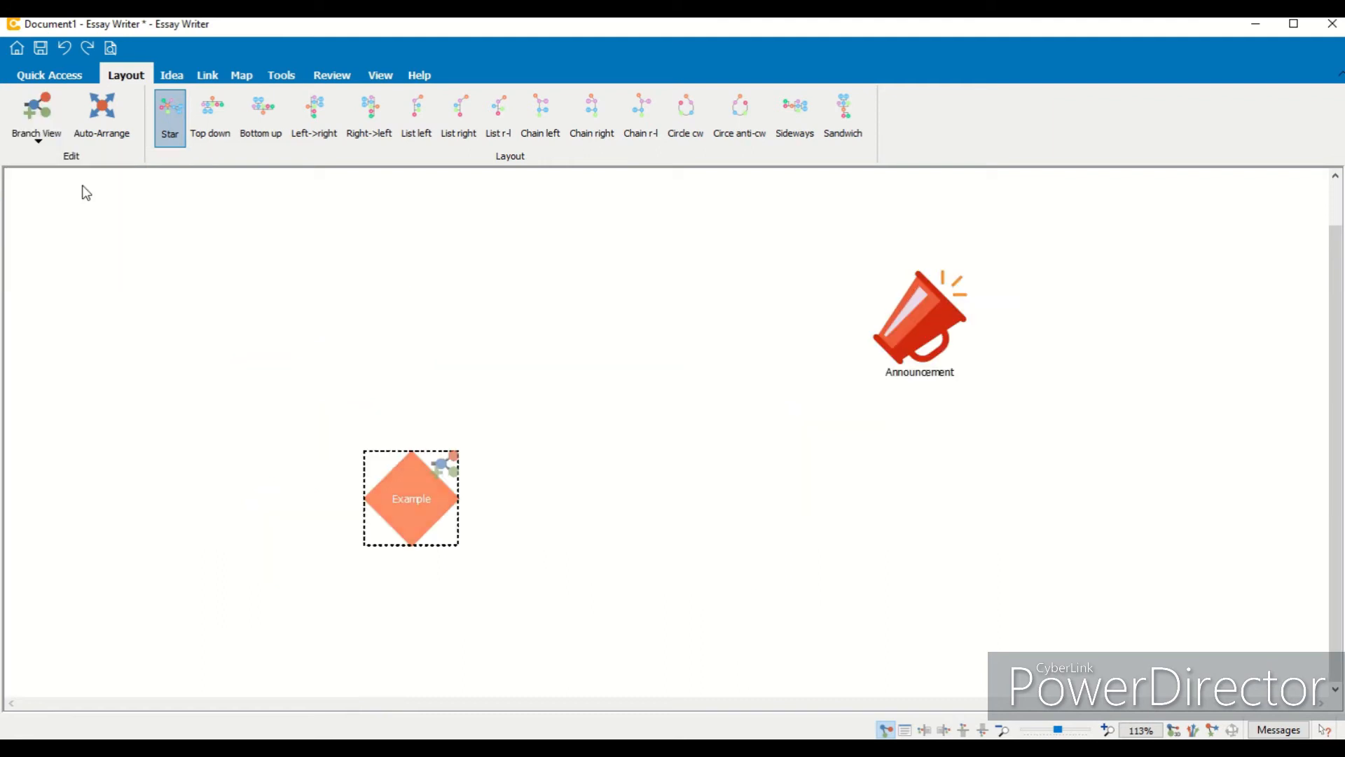
{"action": "left_click", "coordinate": [39, 133]}
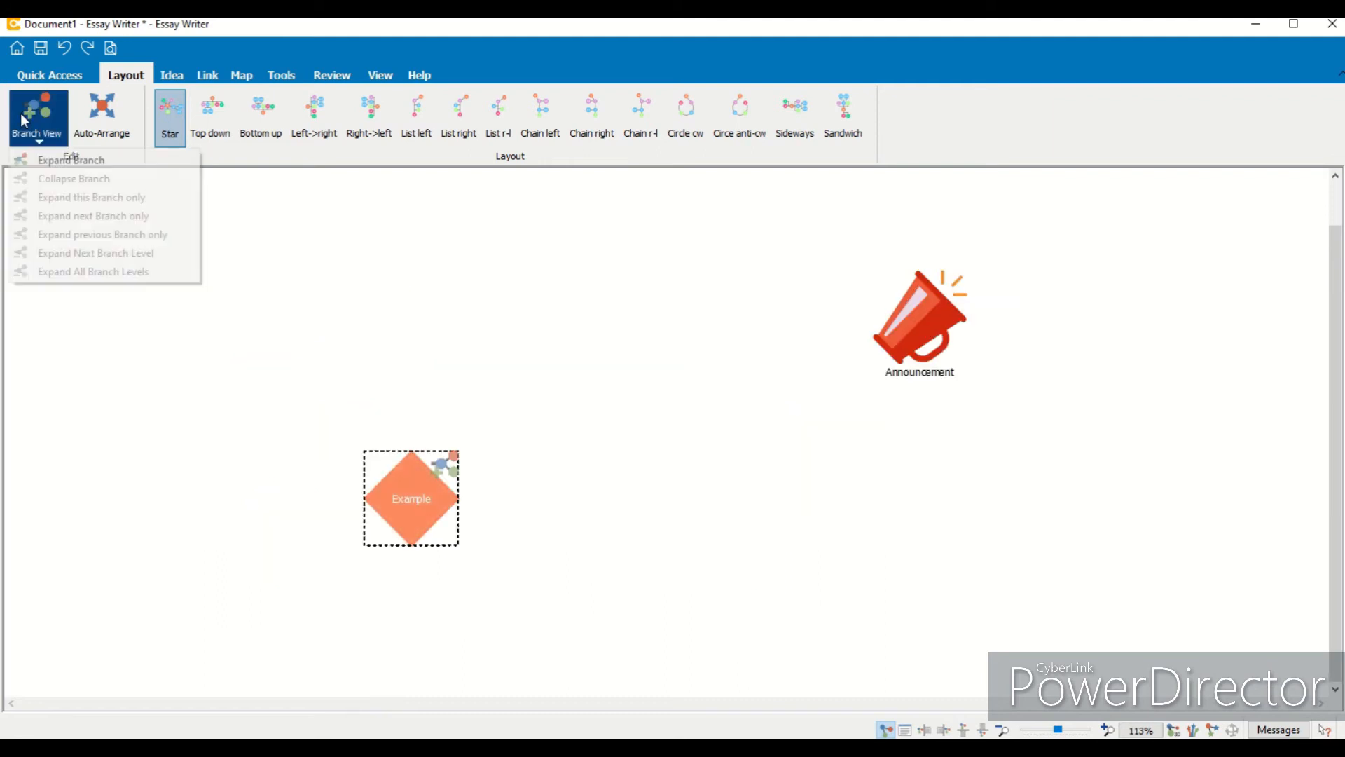
{"action": "left_click", "coordinate": [36, 158]}
{"action": "left_click", "coordinate": [543, 465]}
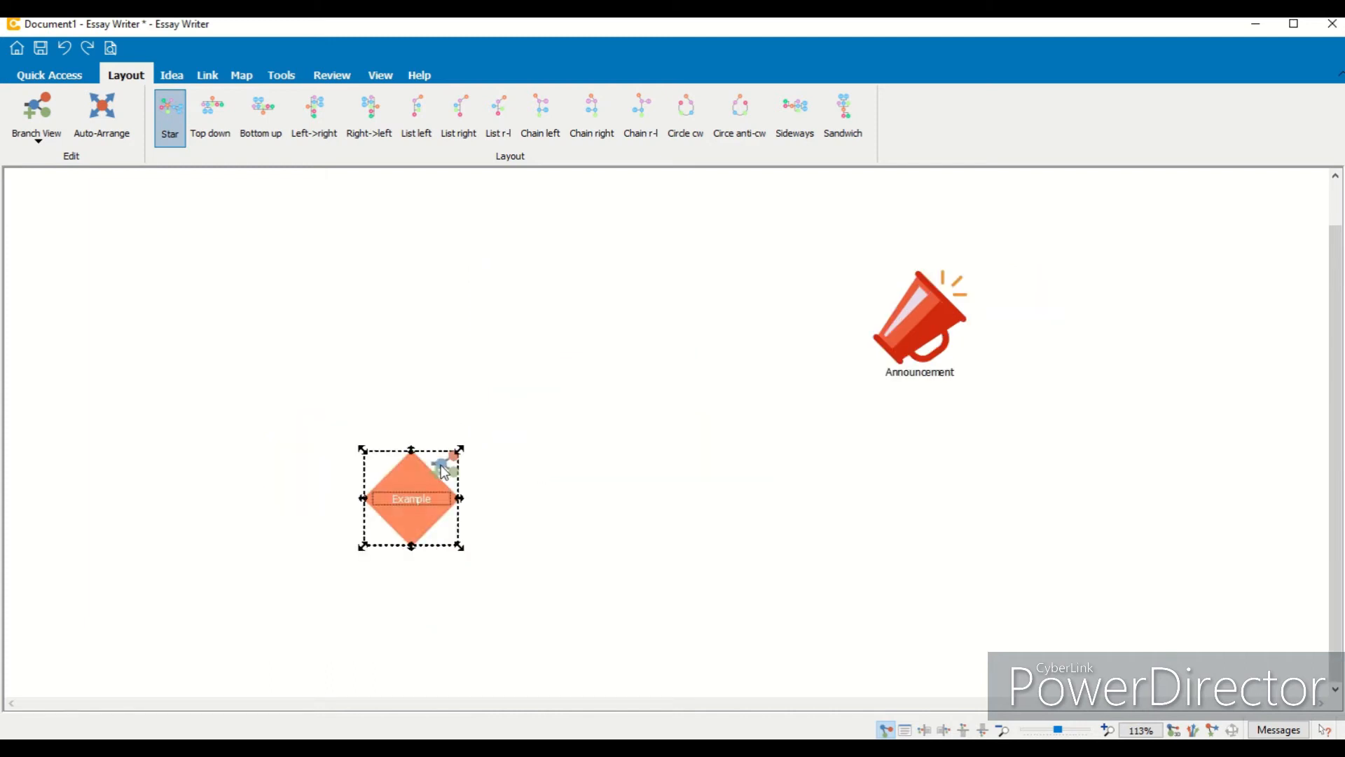
{"action": "left_click", "coordinate": [443, 468]}
{"action": "left_click_drag", "start_coordinate": [1338, 487], "coordinate": [1338, 523]}
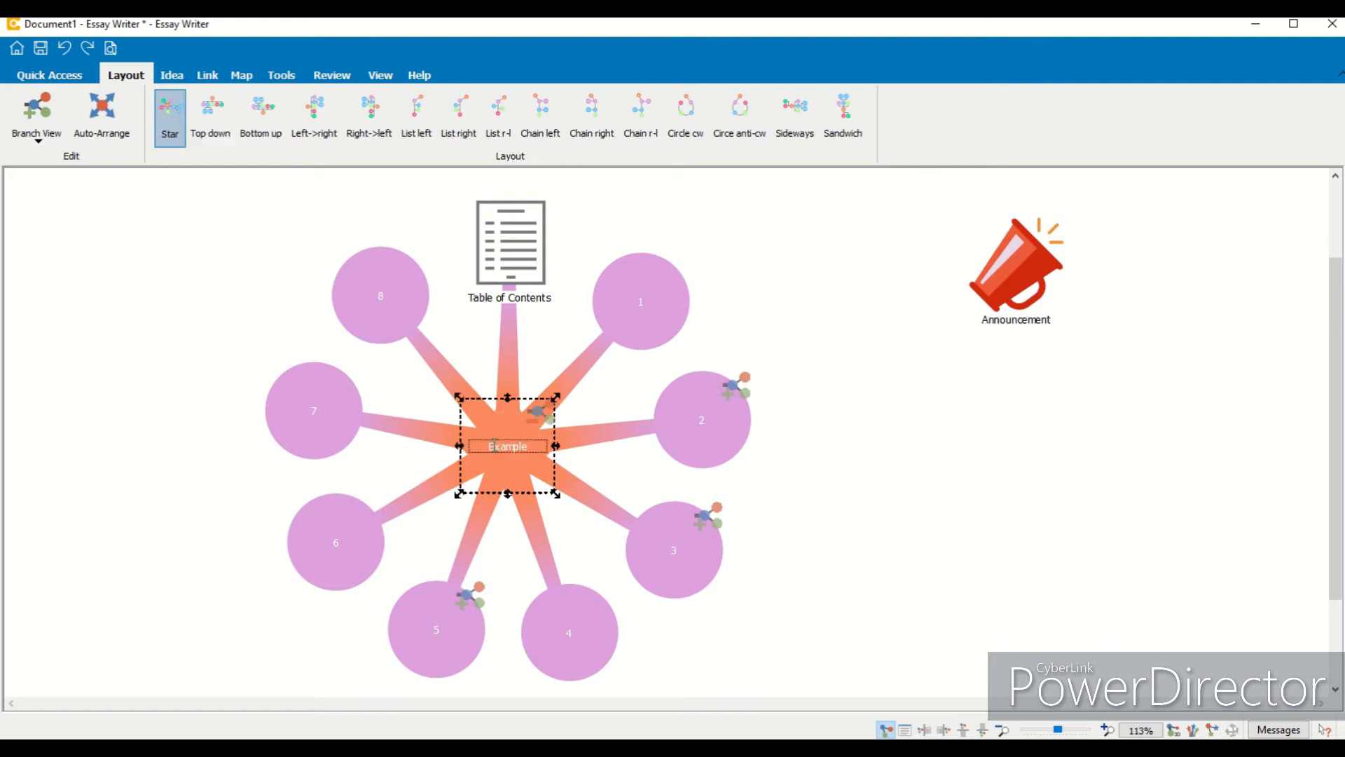
- Try the Top down, Bottom up, Left->right, Right->left, List left and Chain left map layouts
{"action": "left_click", "coordinate": [210, 128]}
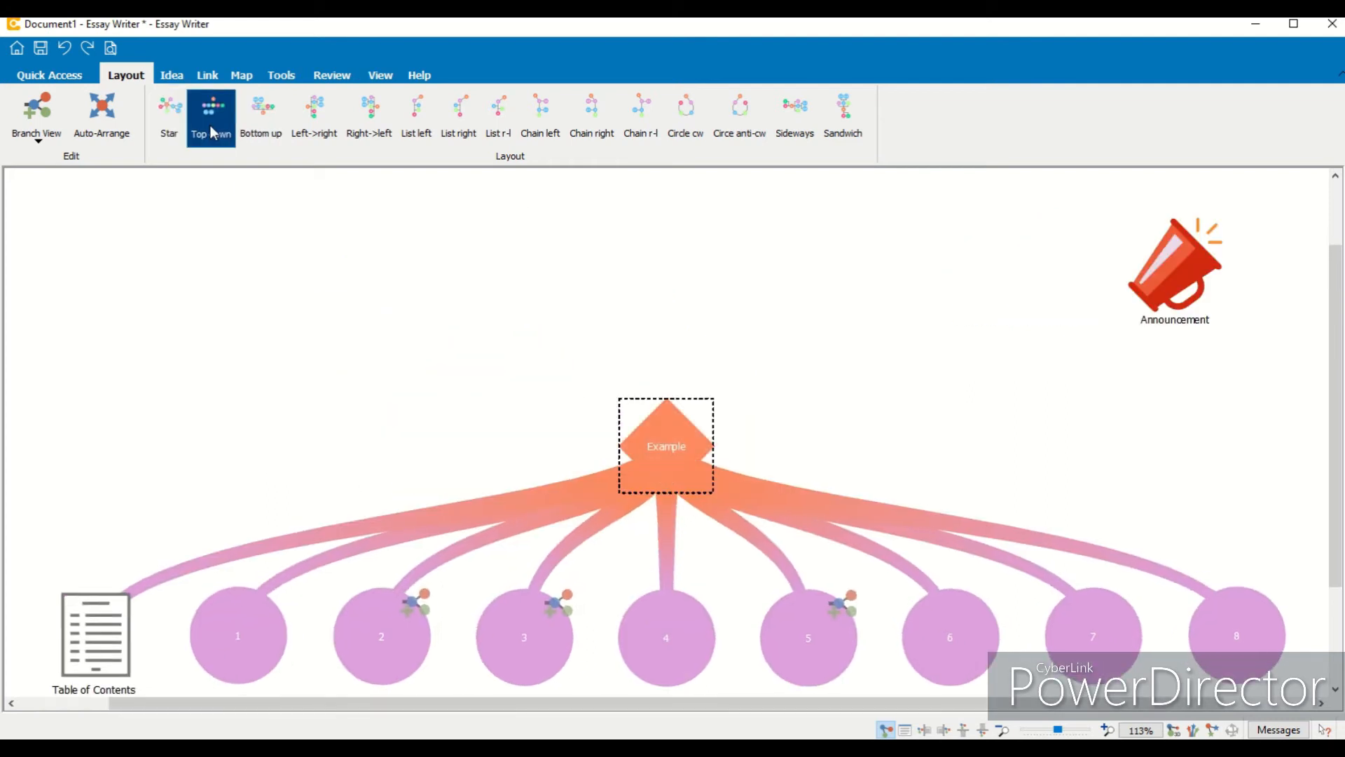
{"action": "left_click", "coordinate": [280, 129]}
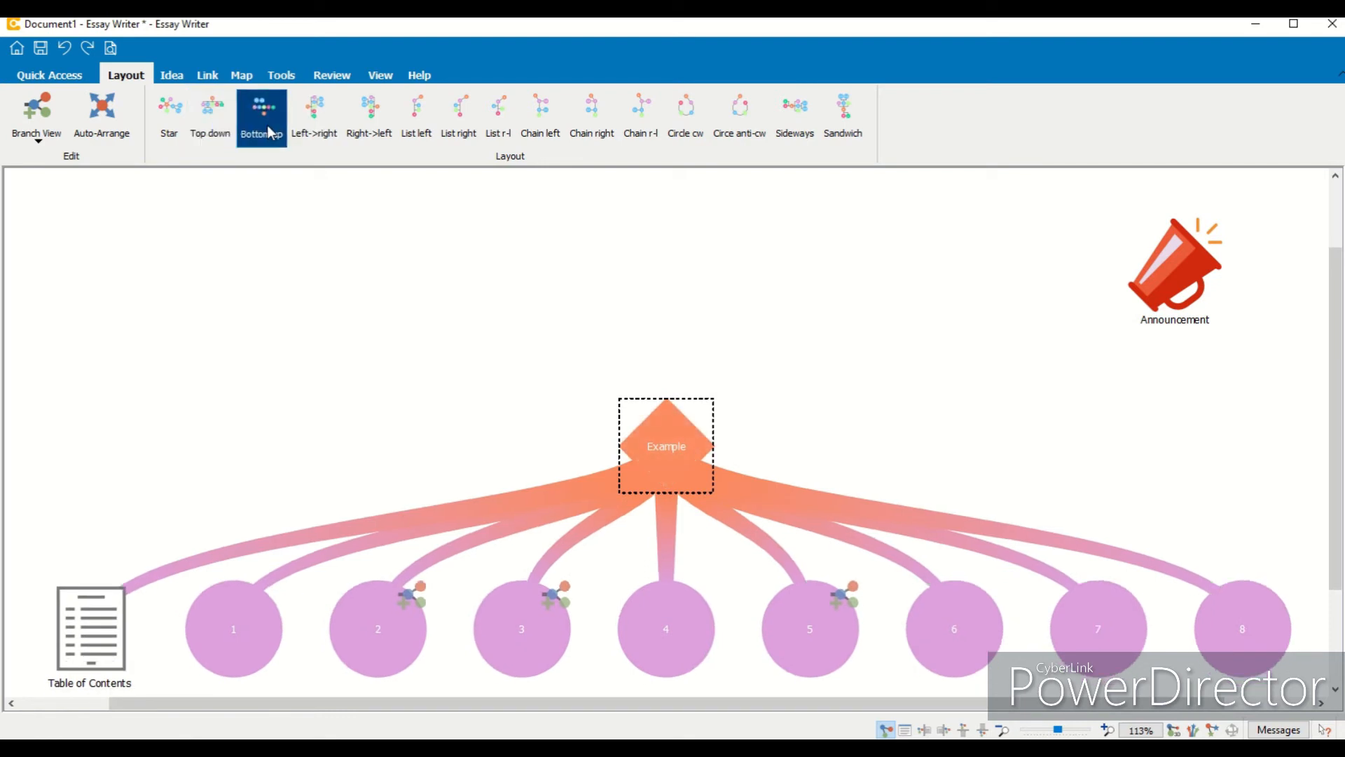
{"action": "left_click", "coordinate": [319, 130]}
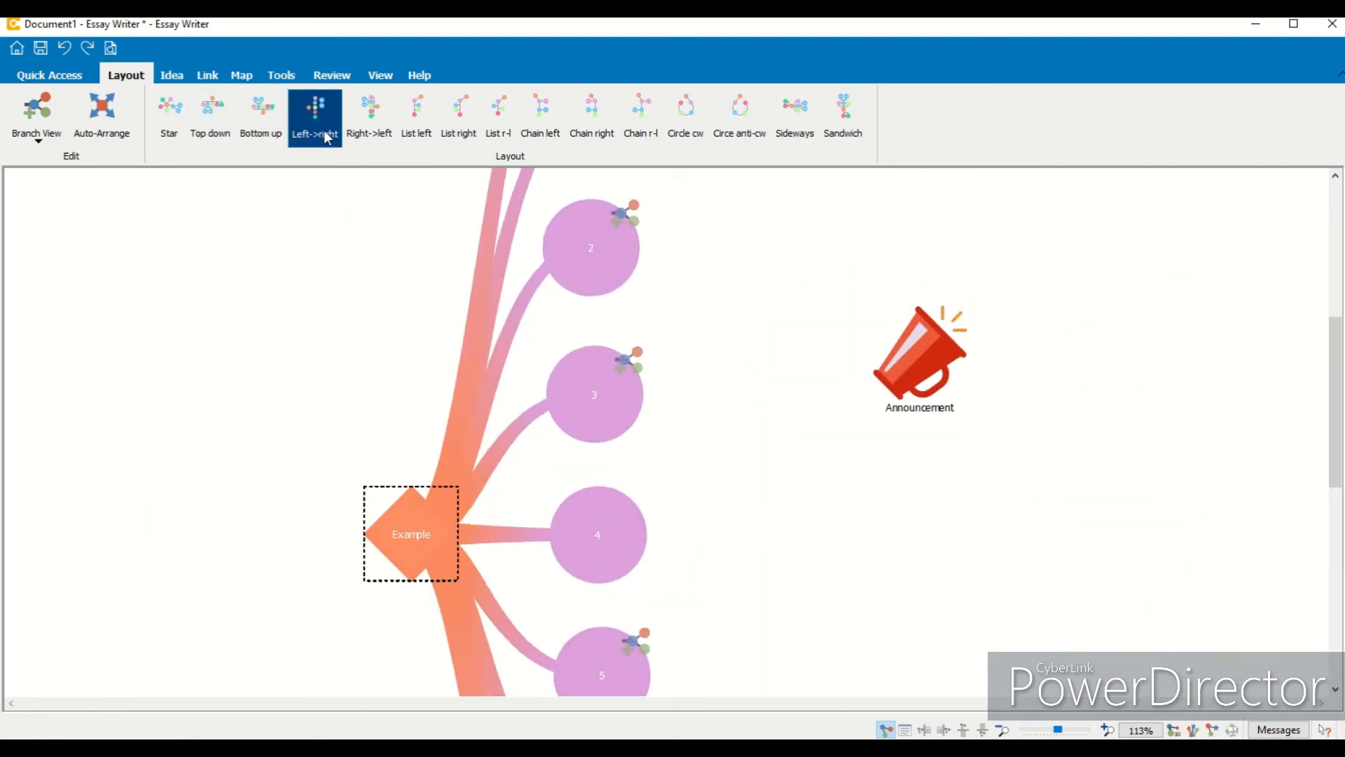
{"action": "left_click", "coordinate": [369, 118]}
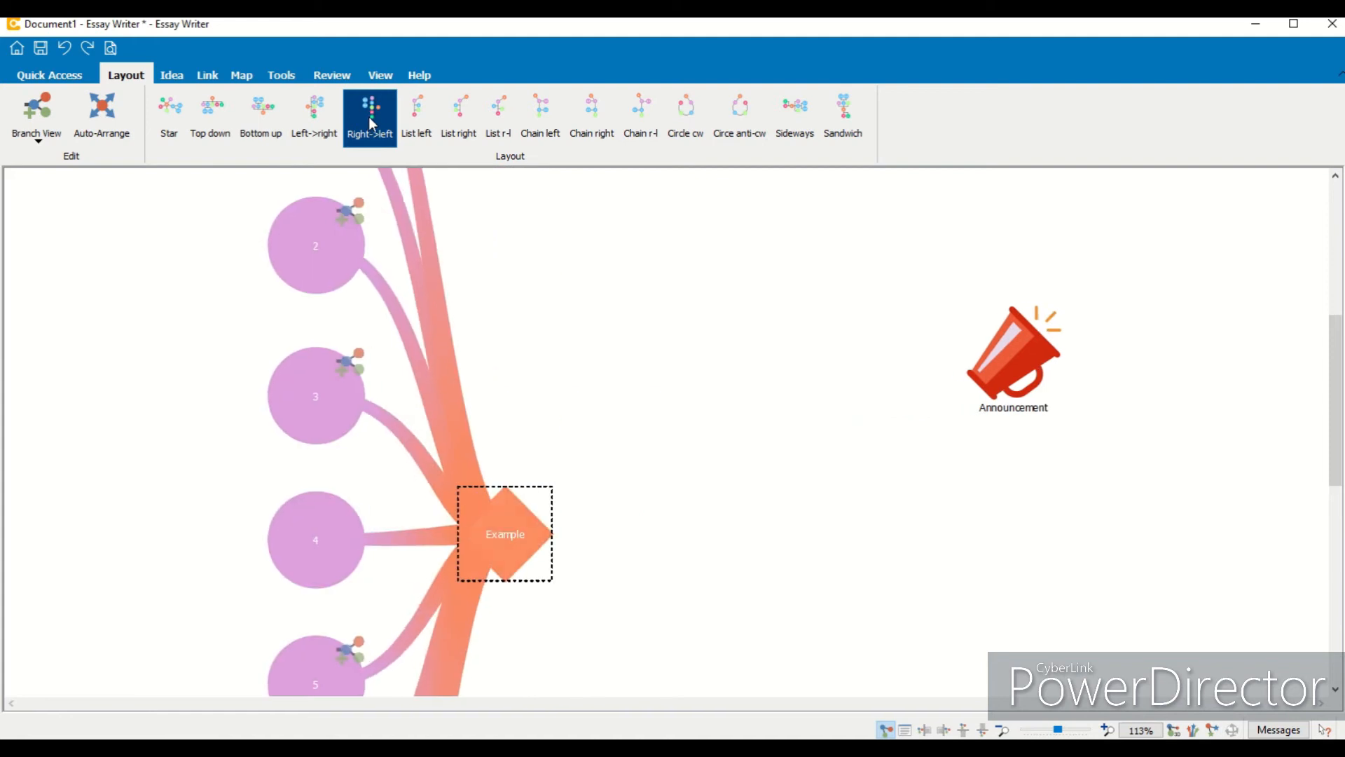
{"action": "left_click", "coordinate": [419, 123]}
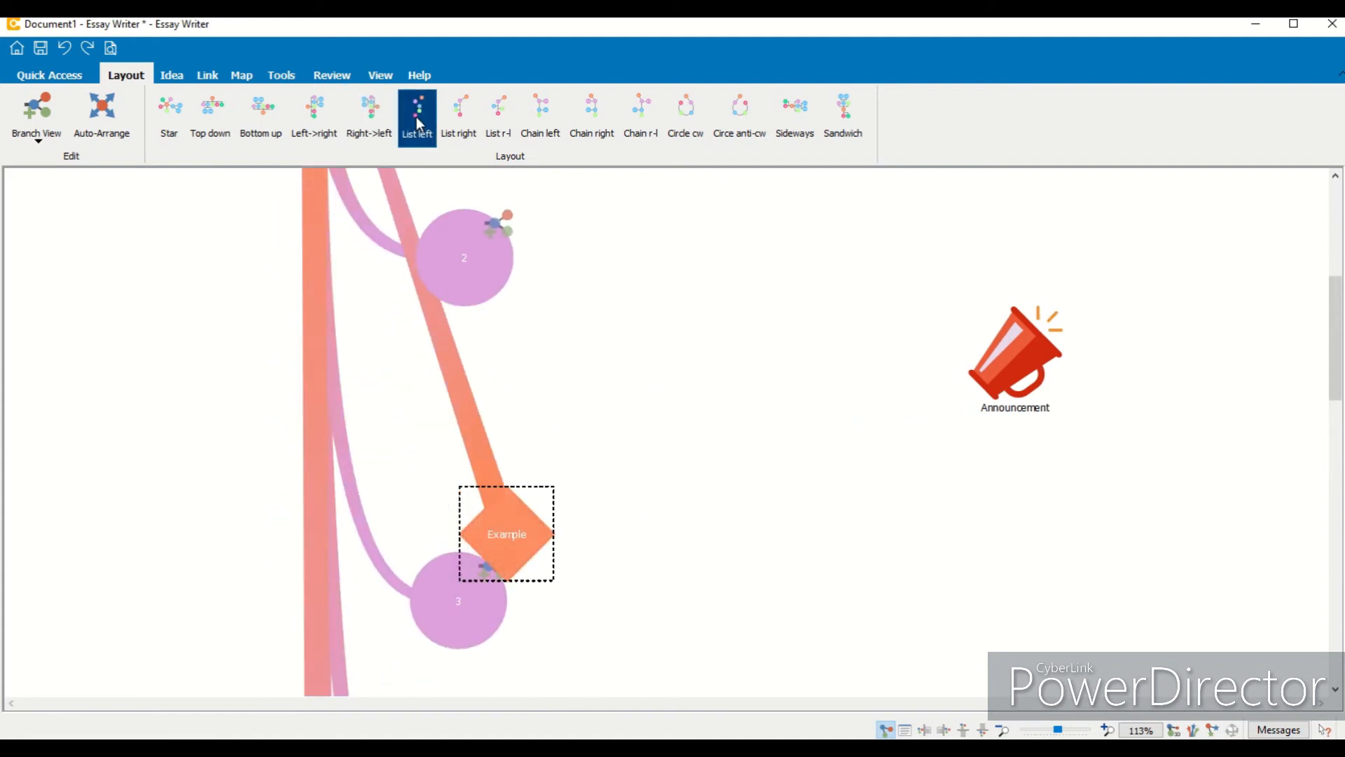
{"action": "left_click", "coordinate": [537, 117]}
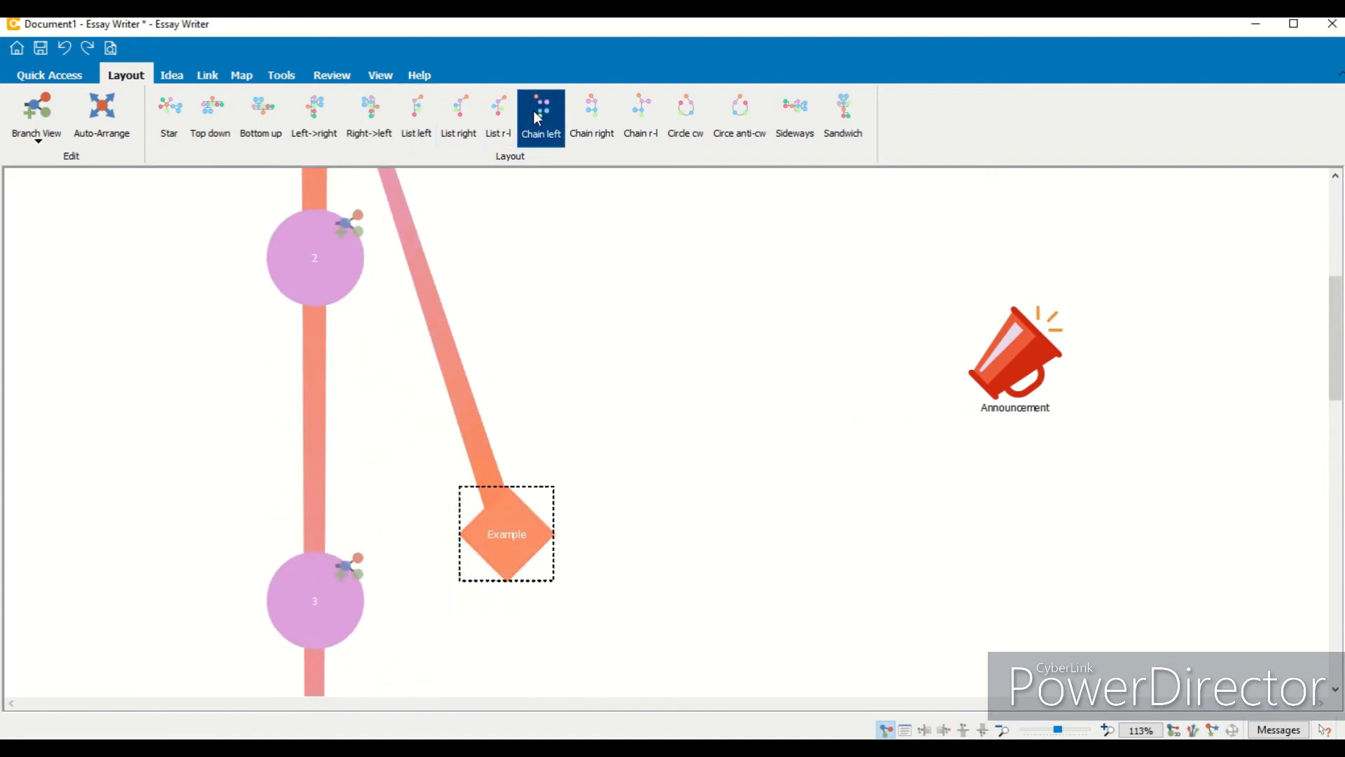
- Try further layouts including Sandwich, then switch the map back to the Star layout
{"action": "left_click", "coordinate": [1016, 731]}
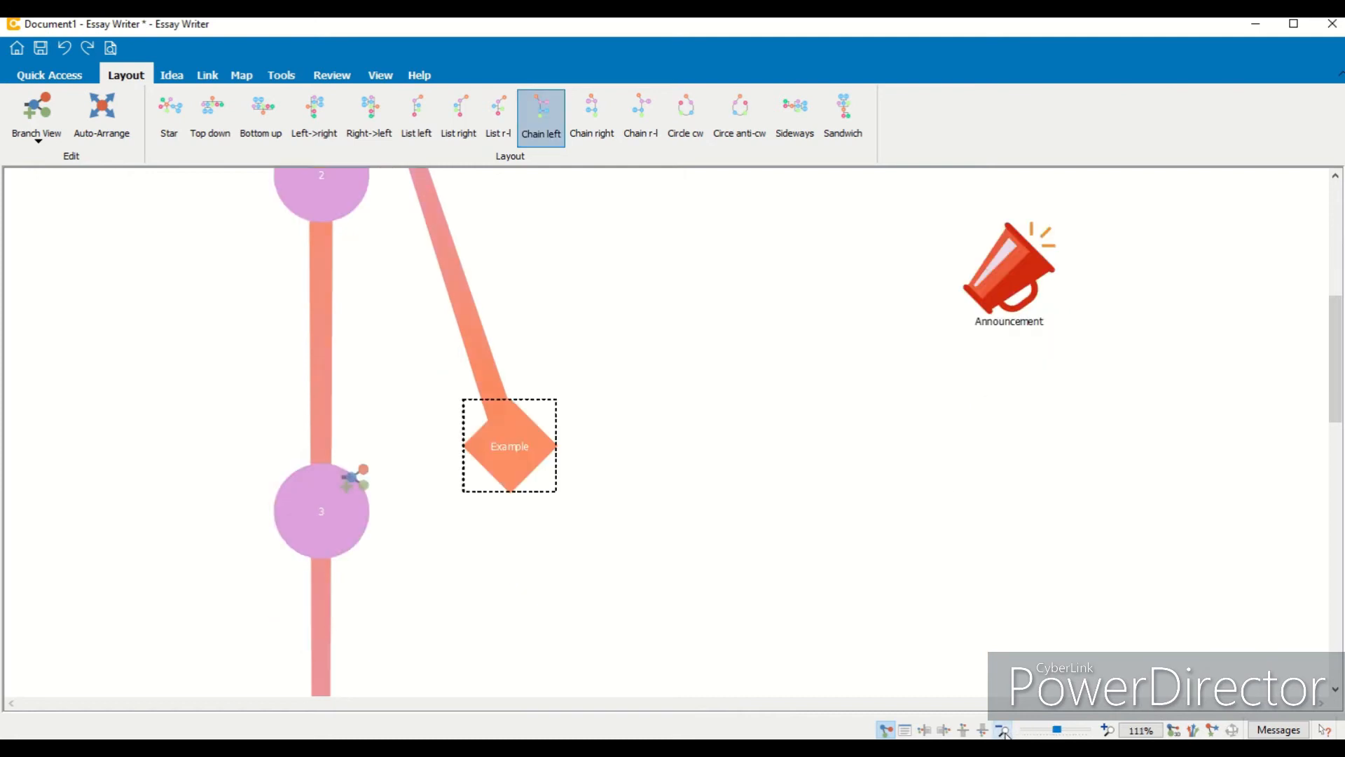
{"action": "left_click_drag", "start_coordinate": [1336, 413], "coordinate": [1336, 366]}
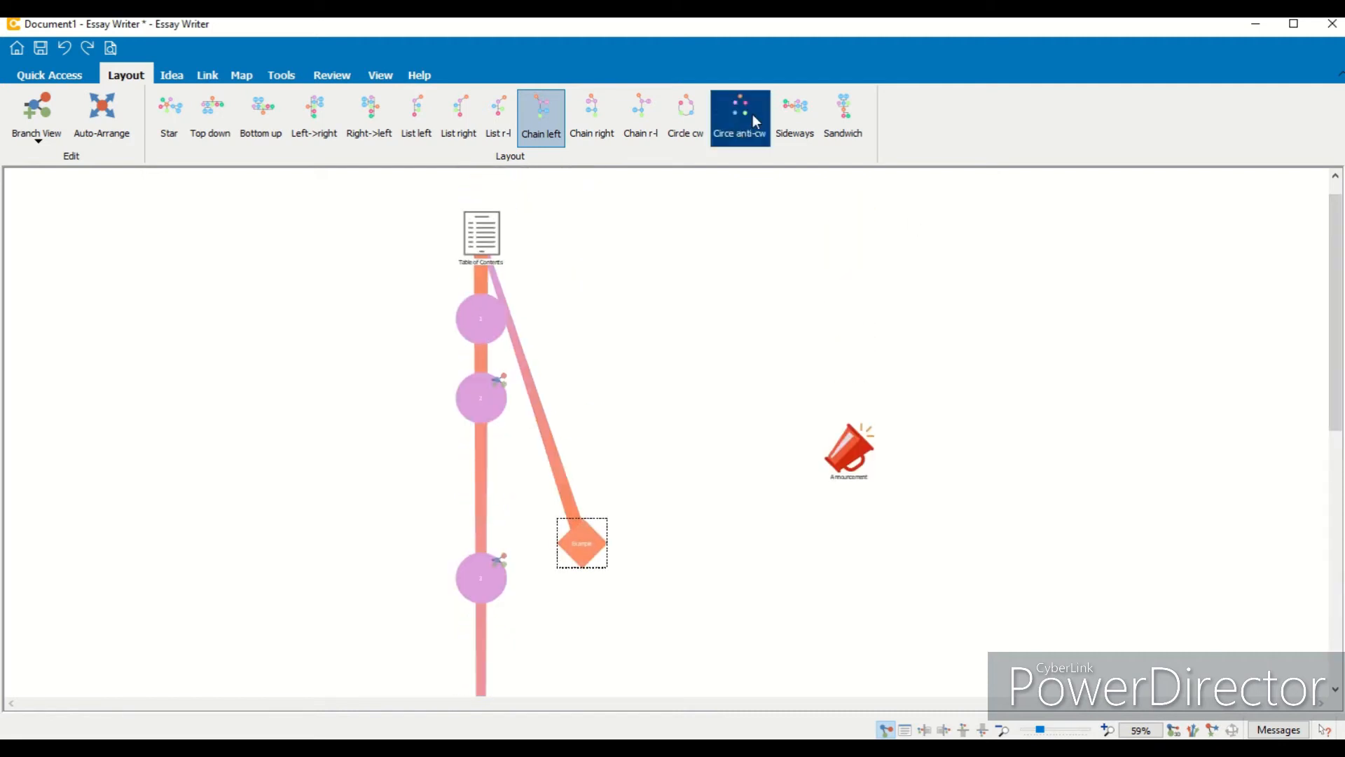
{"action": "left_click", "coordinate": [779, 112]}
{"action": "left_click", "coordinate": [841, 114]}
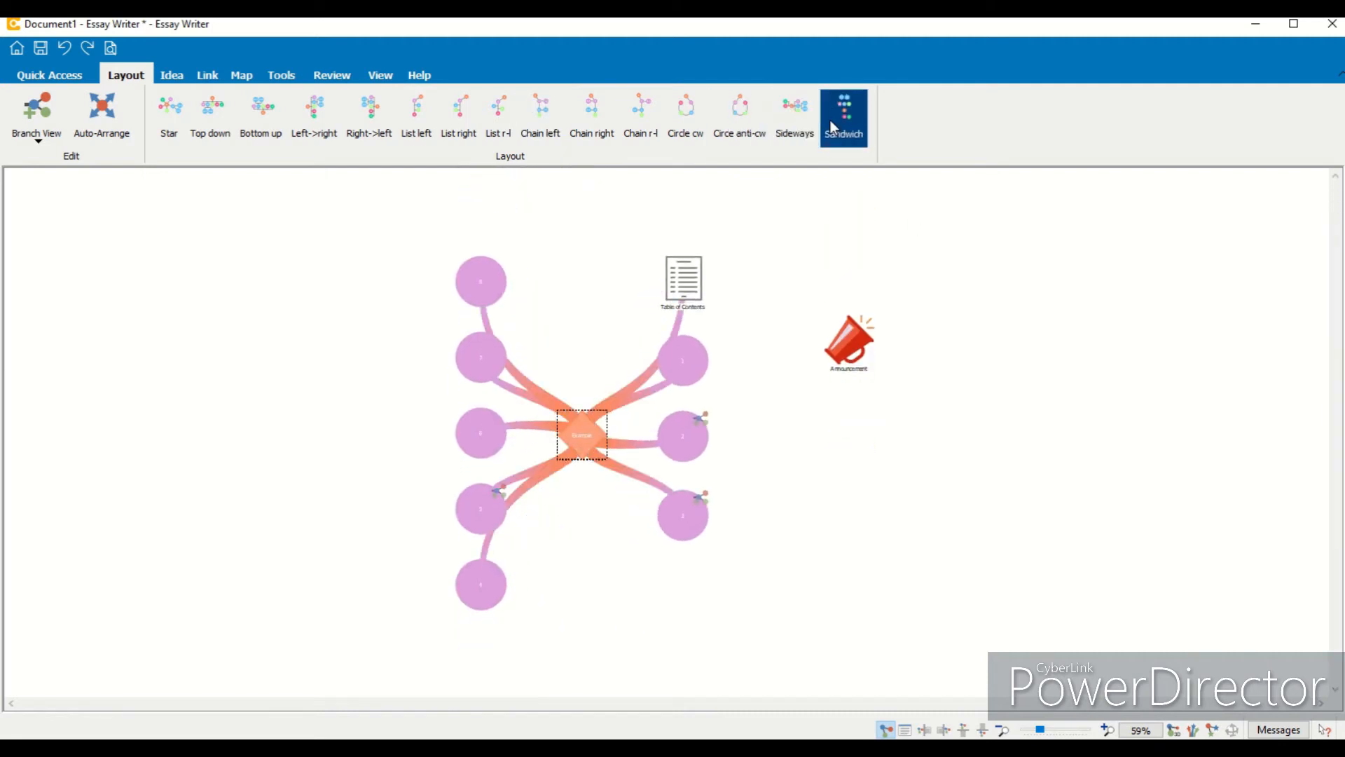
{"action": "left_click", "coordinate": [178, 133]}
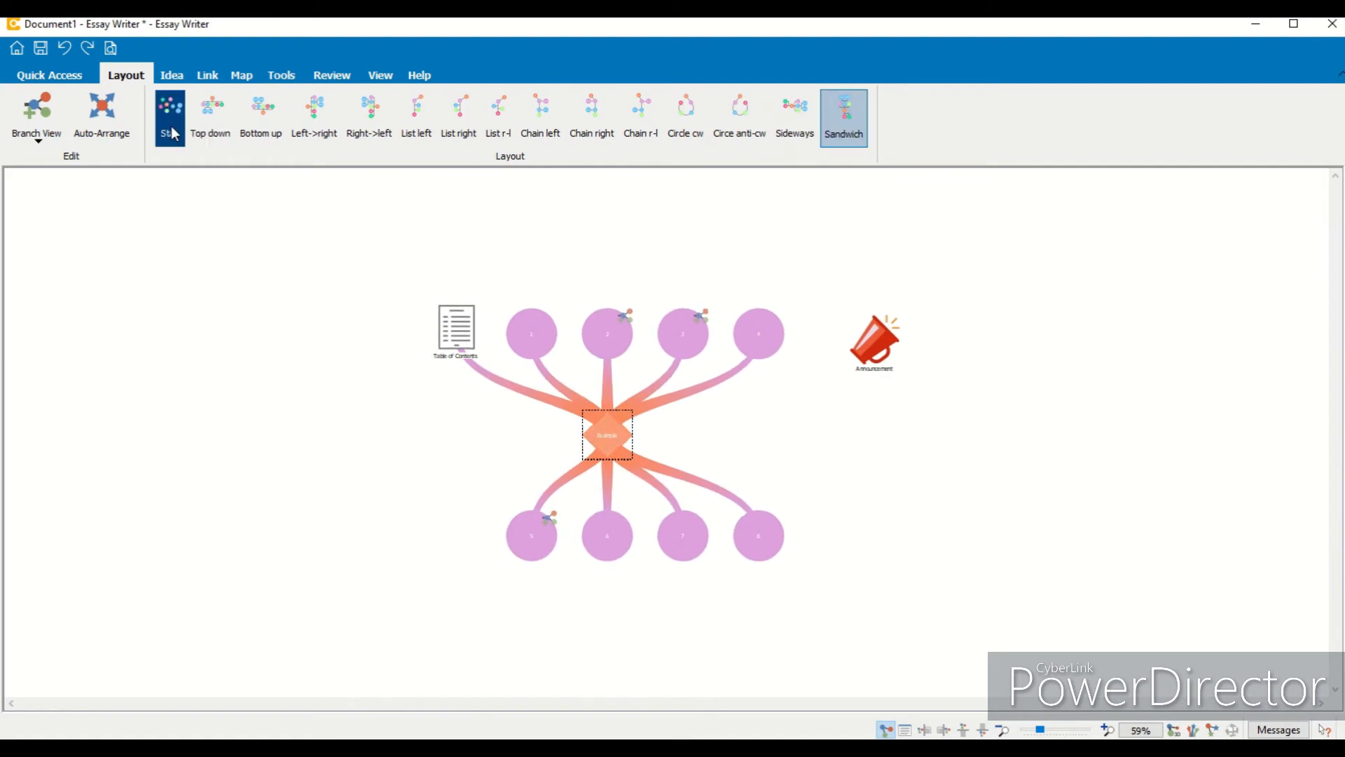
- Set the Example idea's font size to 14
{"action": "left_click", "coordinate": [1107, 729]}
{"action": "left_click", "coordinate": [1107, 730]}
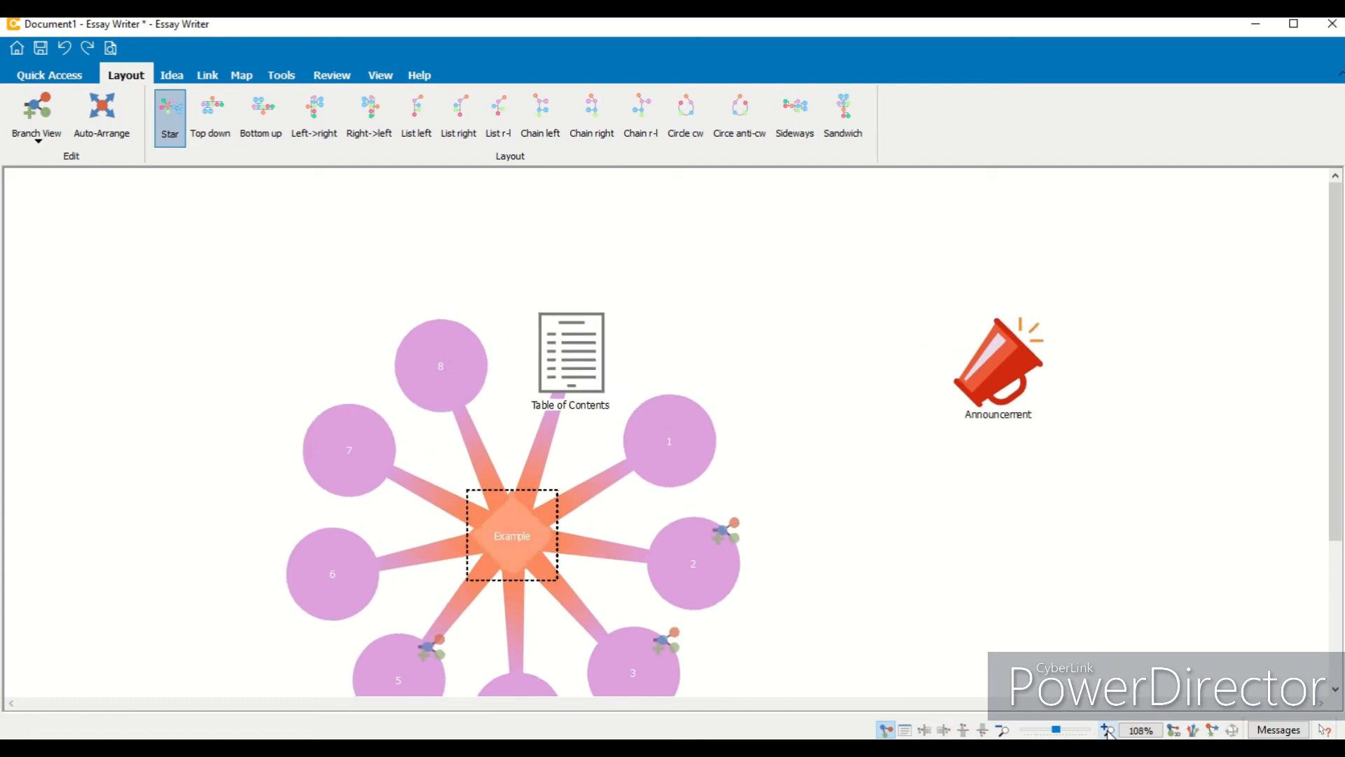
{"action": "left_click_drag", "start_coordinate": [1336, 227], "coordinate": [1341, 325]}
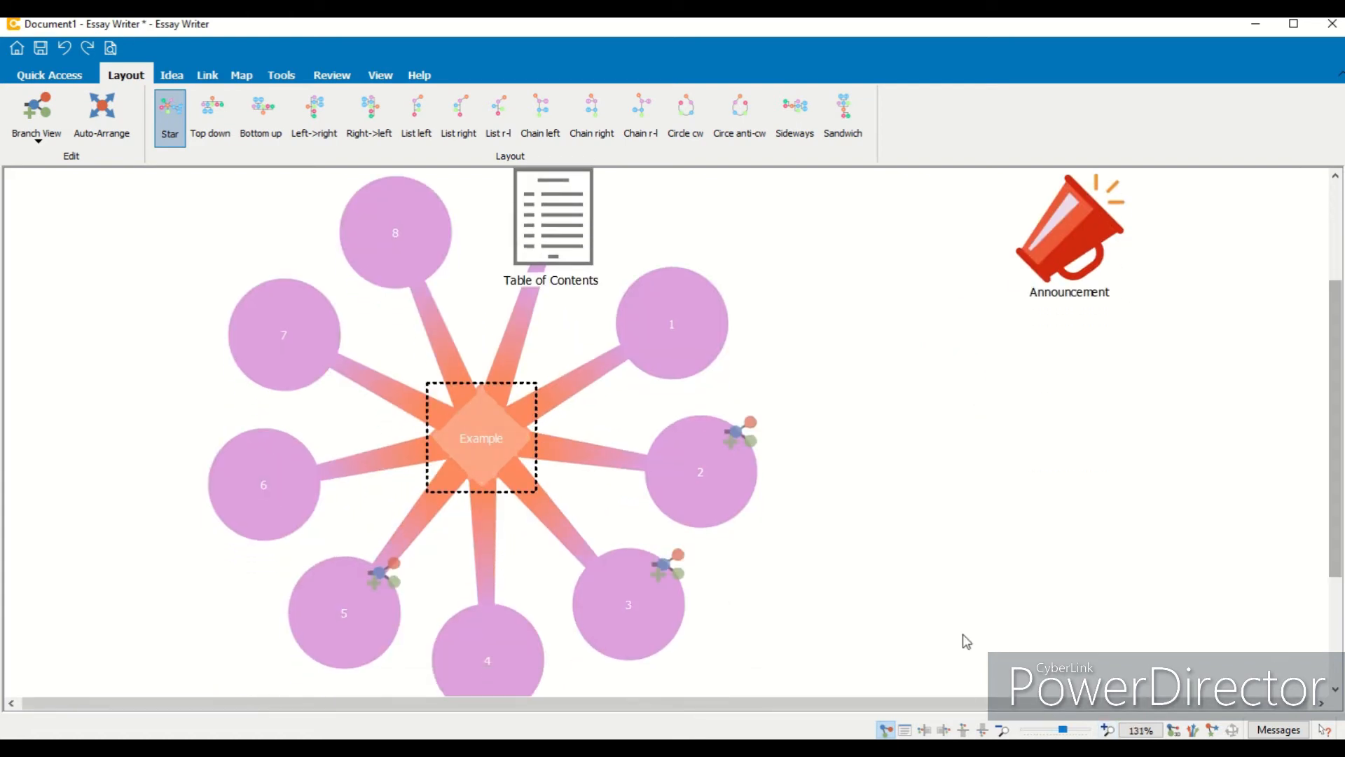
{"action": "left_click", "coordinate": [1003, 730]}
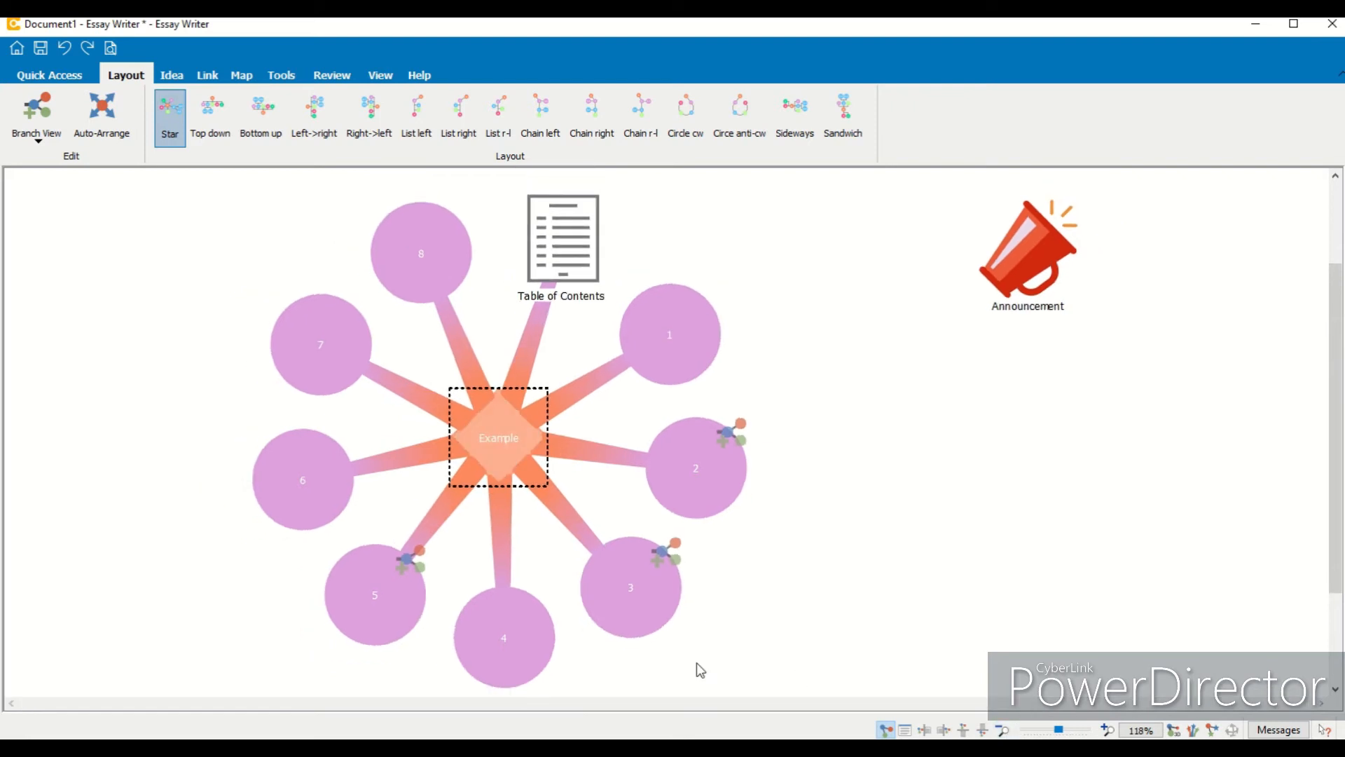
{"action": "left_click", "coordinate": [172, 77]}
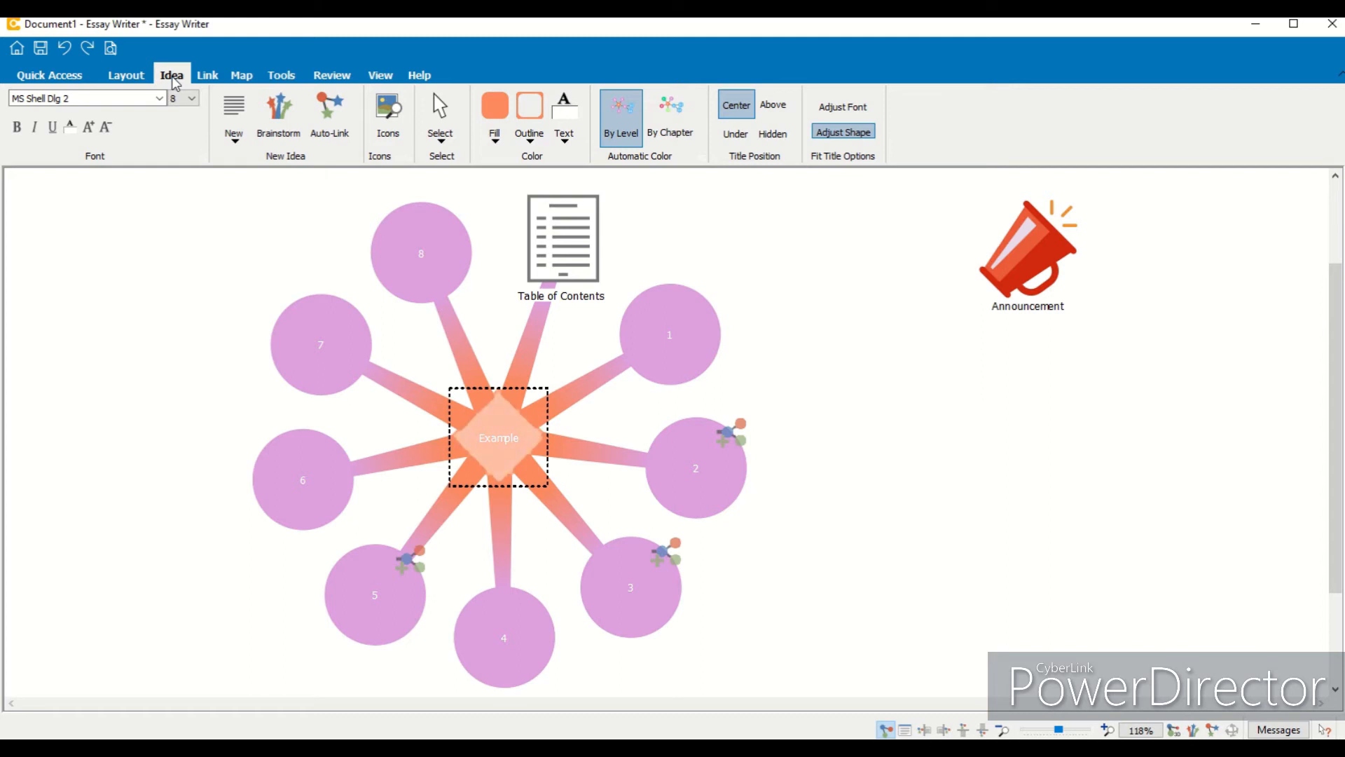
{"action": "left_click", "coordinate": [160, 98]}
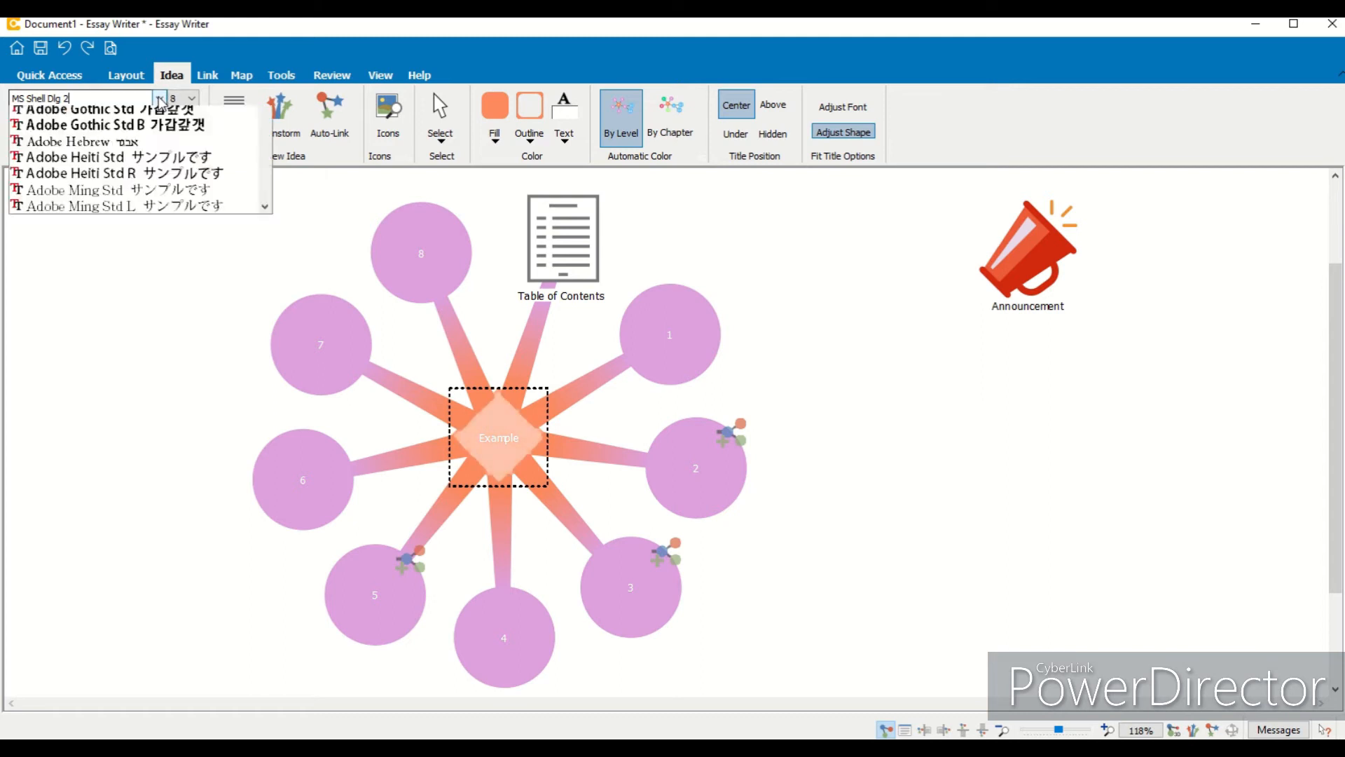
{"action": "left_click_drag", "start_coordinate": [269, 208], "coordinate": [272, 133]}
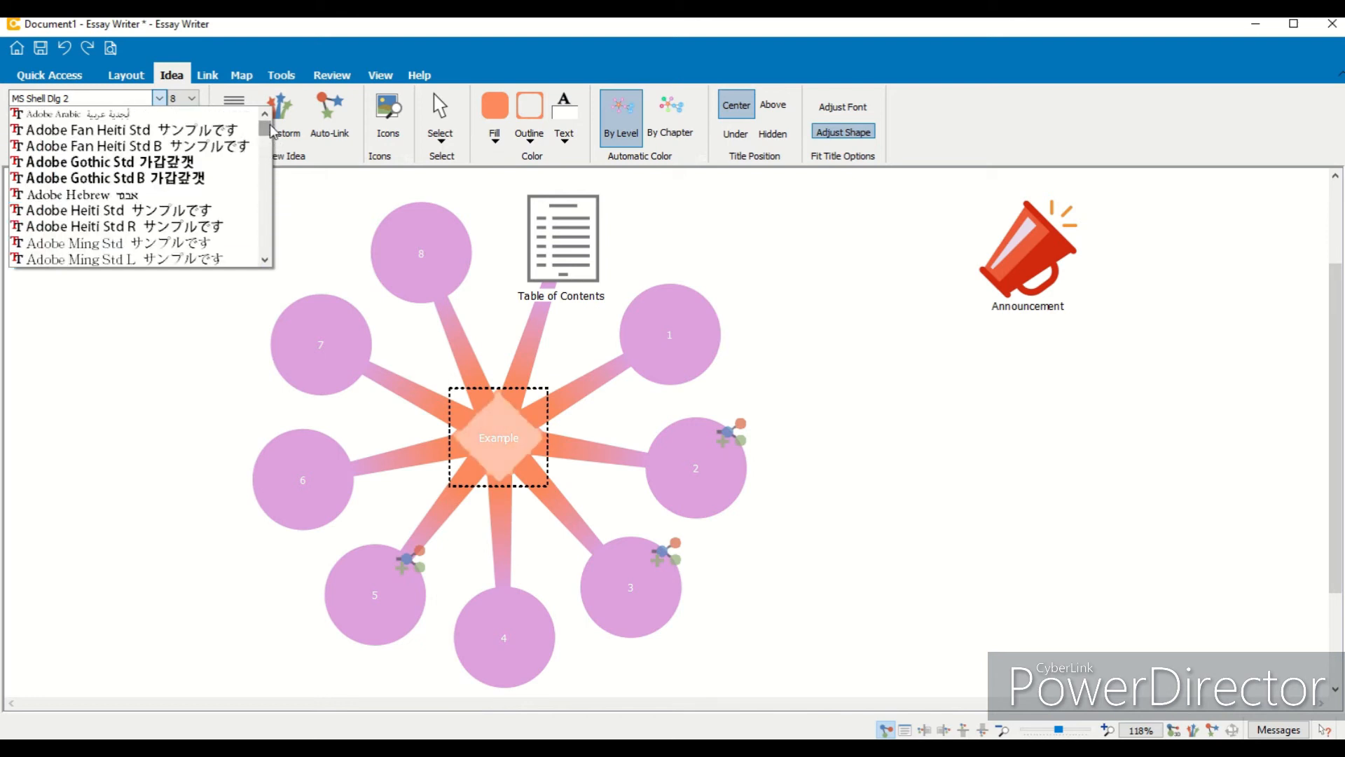
{"action": "left_click", "coordinate": [300, 178]}
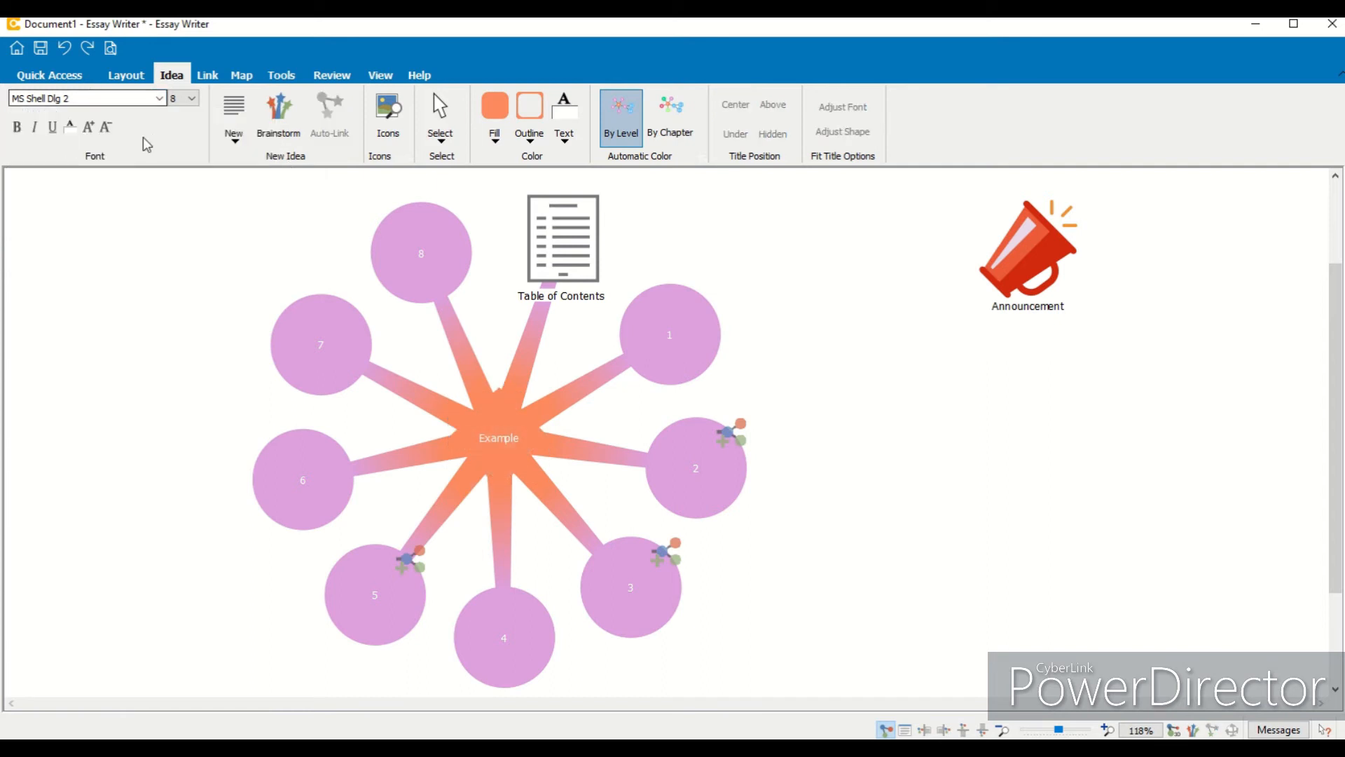
{"action": "left_click", "coordinate": [191, 99]}
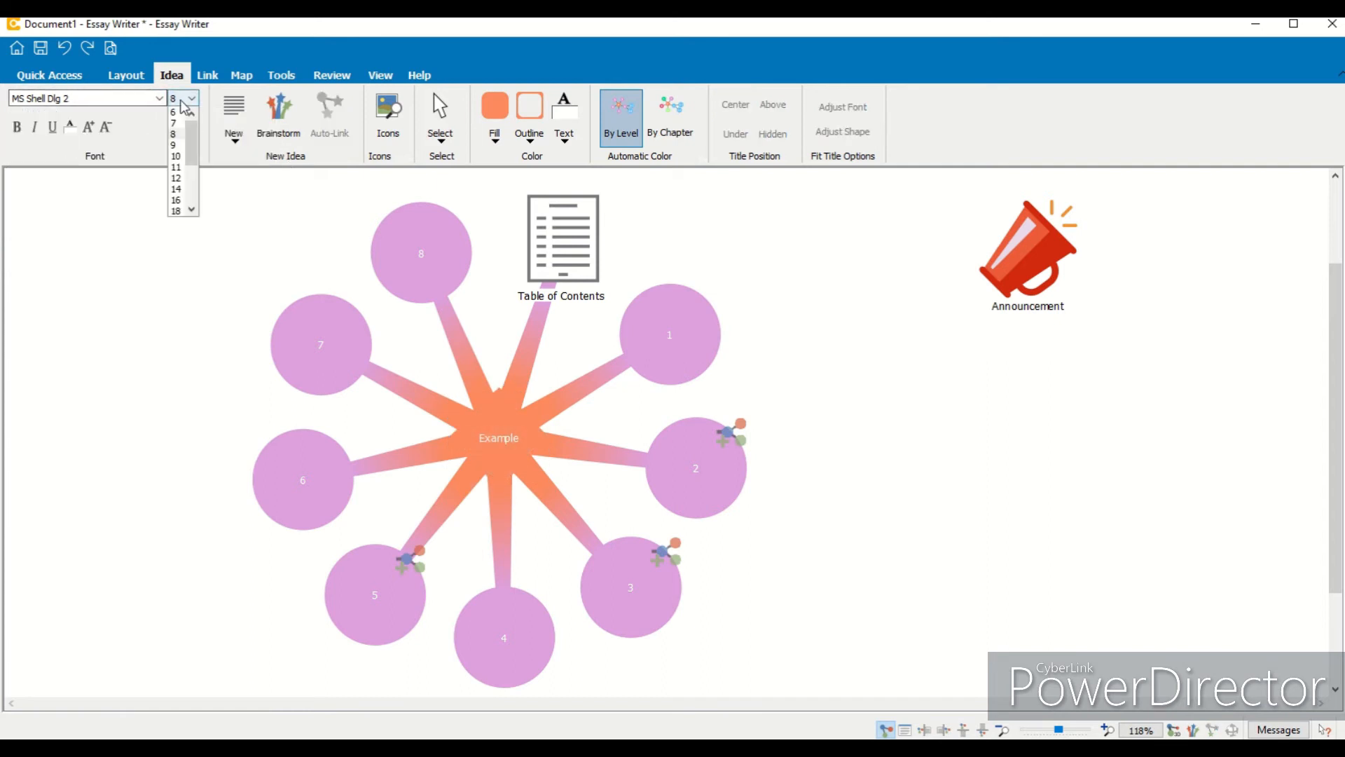
{"action": "left_click", "coordinate": [178, 188]}
{"action": "left_click", "coordinate": [457, 406]}
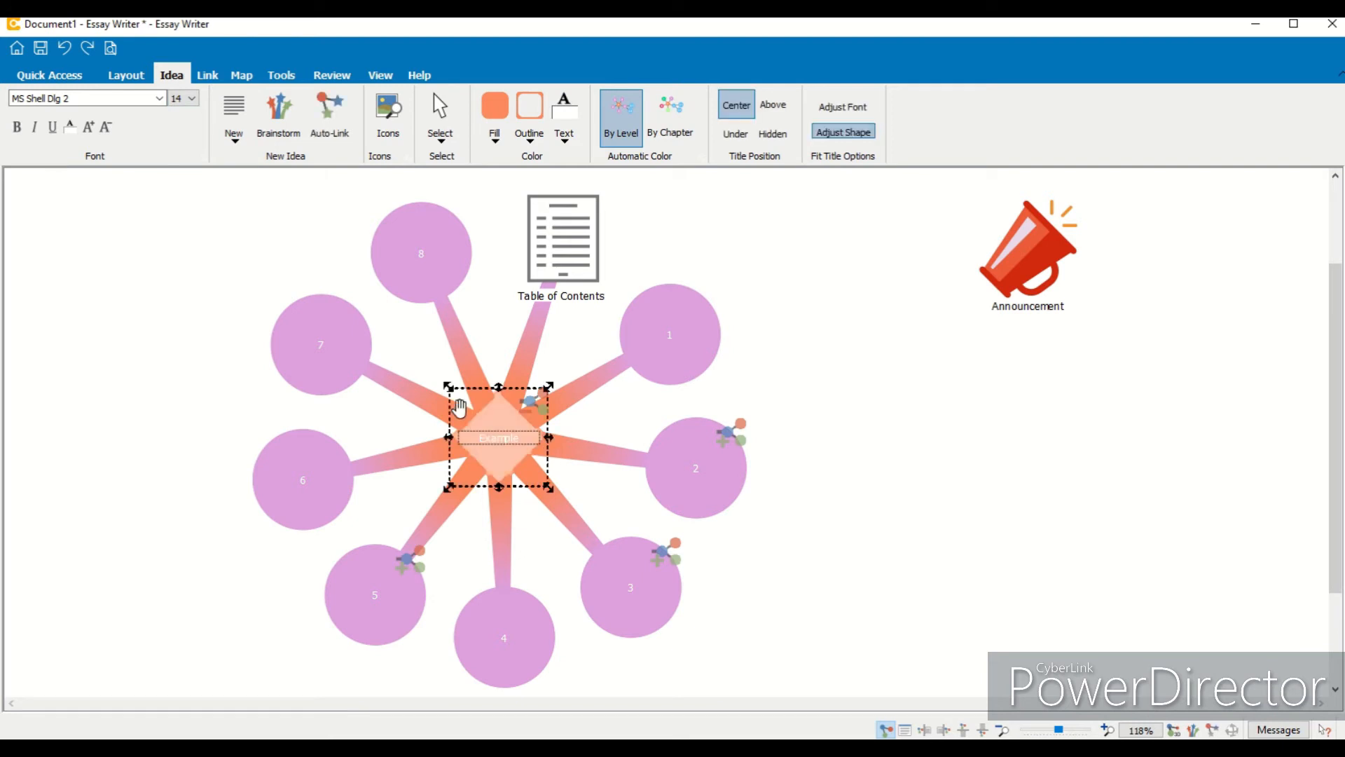
{"action": "left_click", "coordinate": [176, 197]}
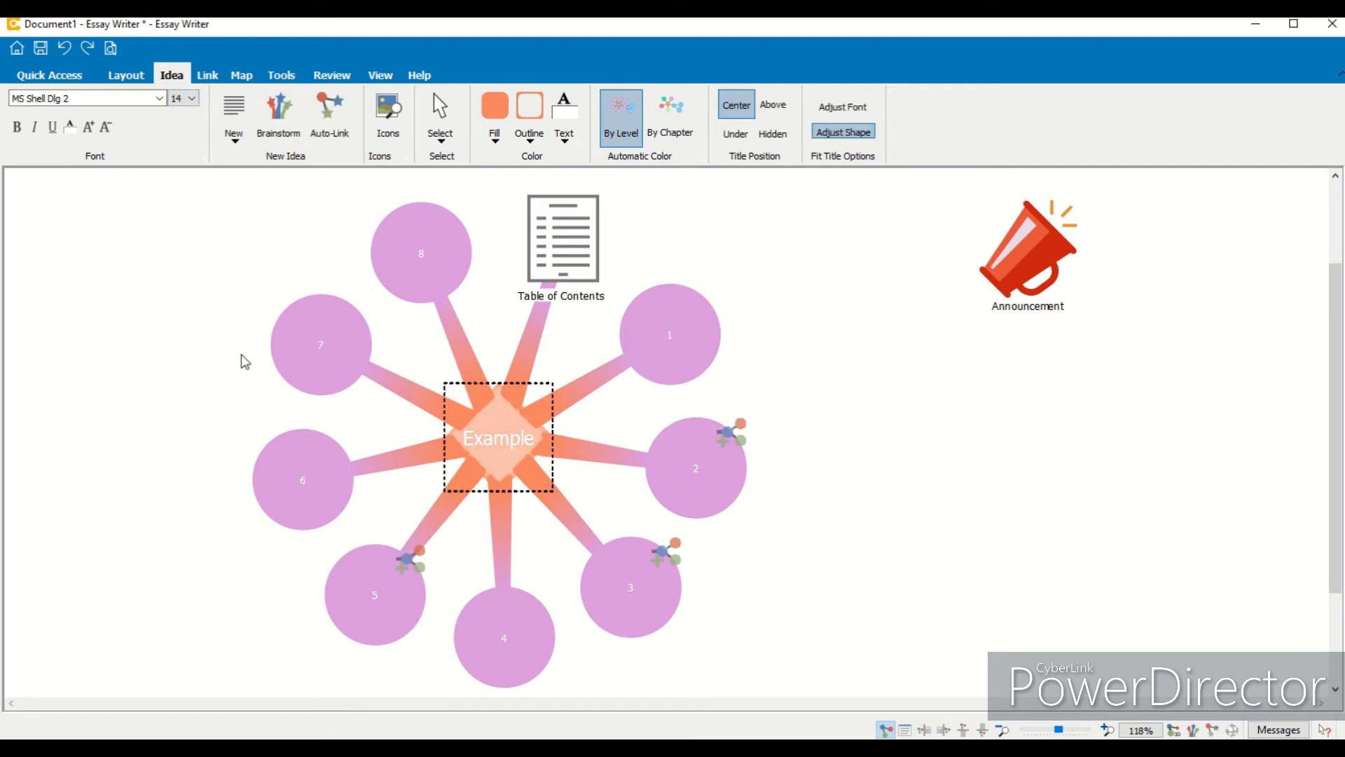
- Make the Example idea's title bold
{"action": "left_click", "coordinate": [105, 133]}
{"action": "left_click", "coordinate": [106, 133]}
{"action": "left_click", "coordinate": [16, 127]}
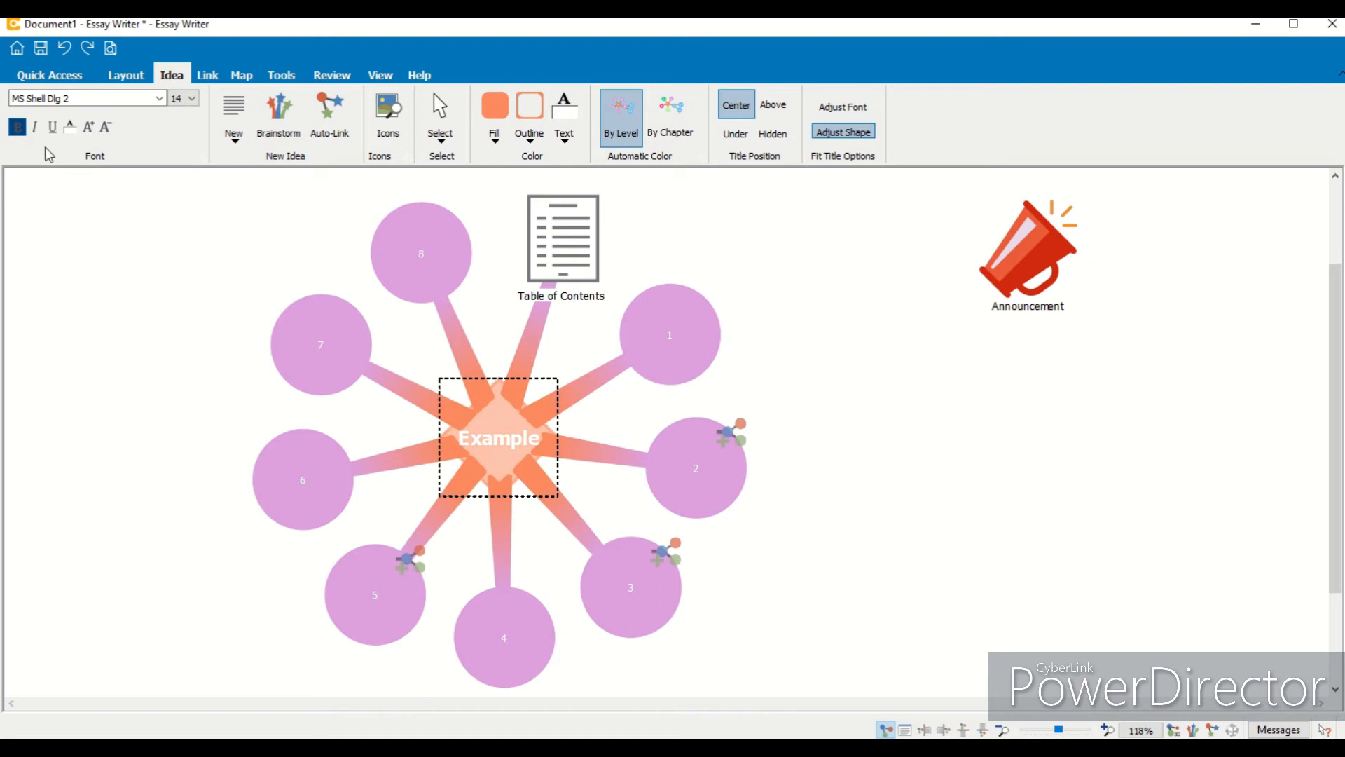
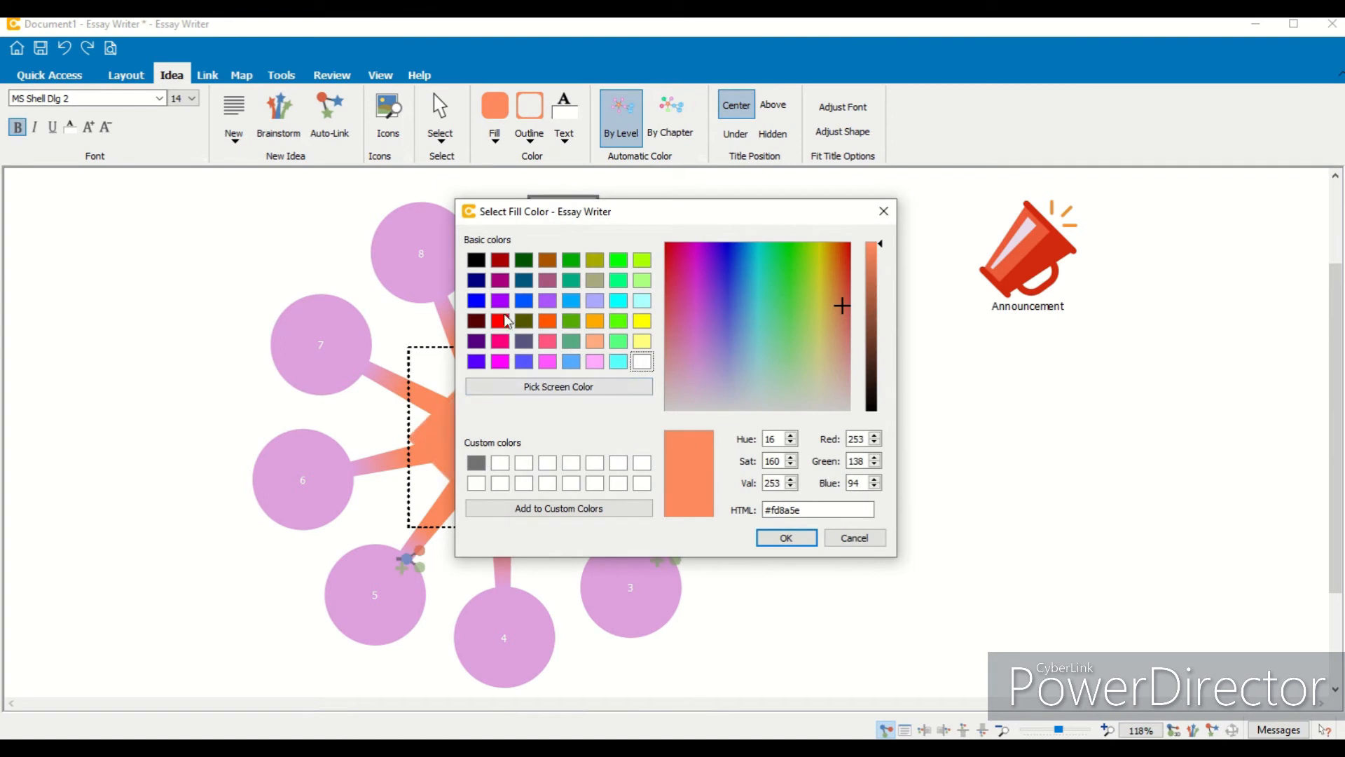
- Fill the central Example idea with blue
{"action": "left_click", "coordinate": [524, 361]}
{"action": "left_click", "coordinate": [784, 541]}
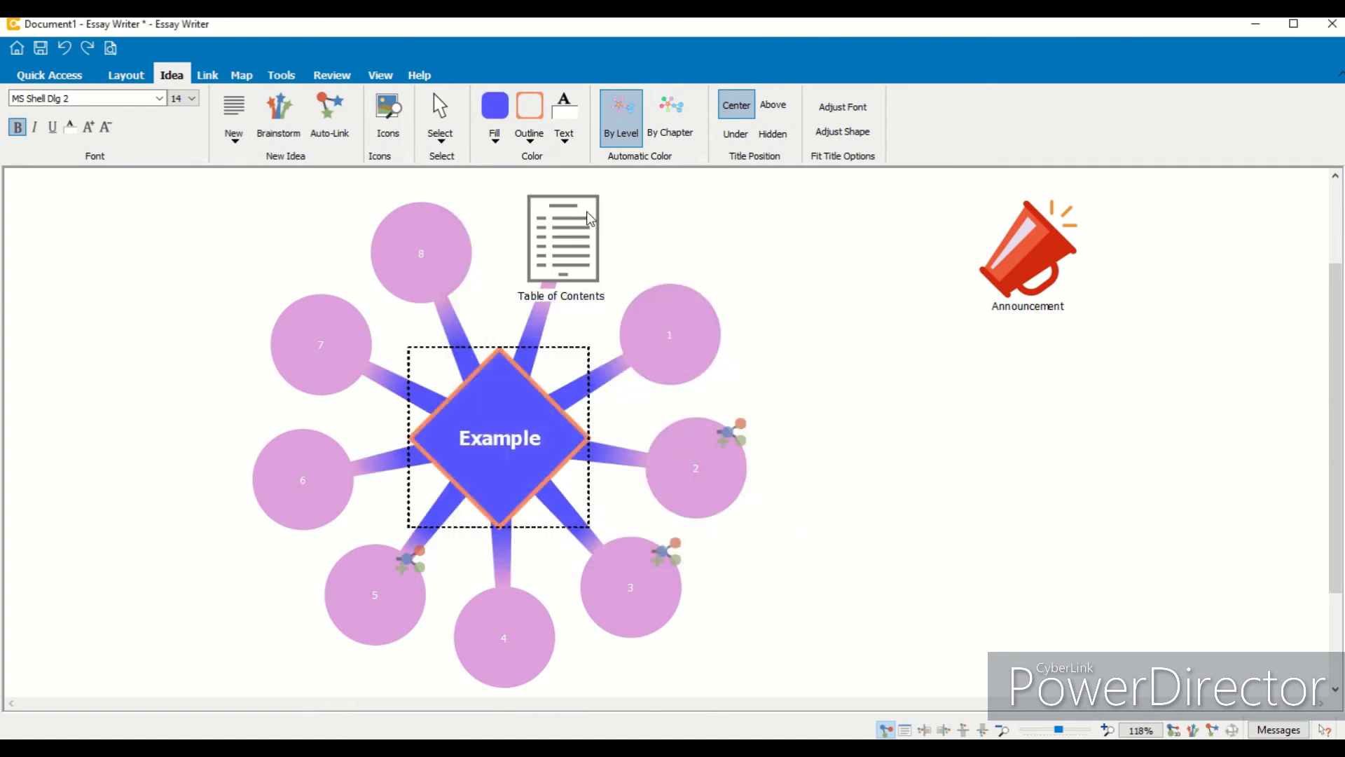
- Set the Example idea's outline color to the same blue
{"action": "left_click", "coordinate": [530, 110]}
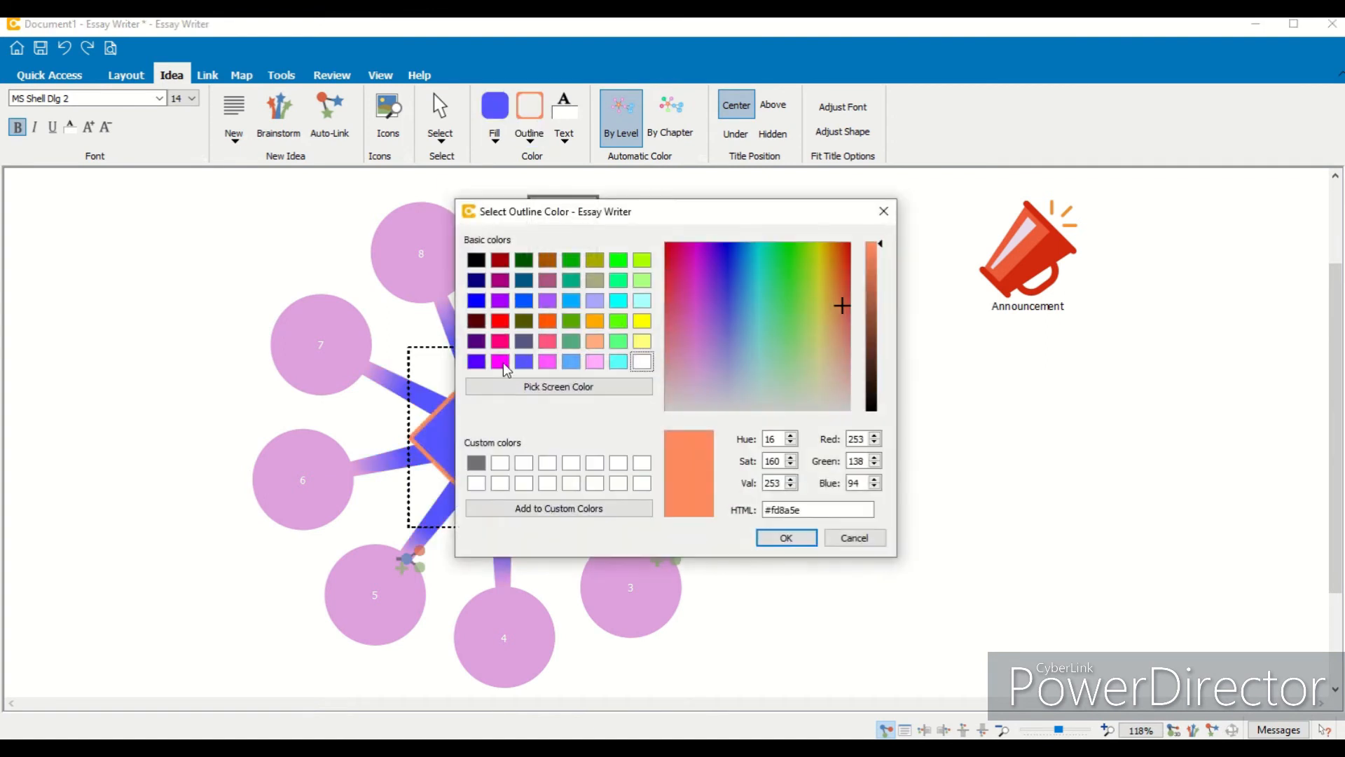
{"action": "left_click", "coordinate": [524, 362]}
{"action": "left_click", "coordinate": [784, 538]}
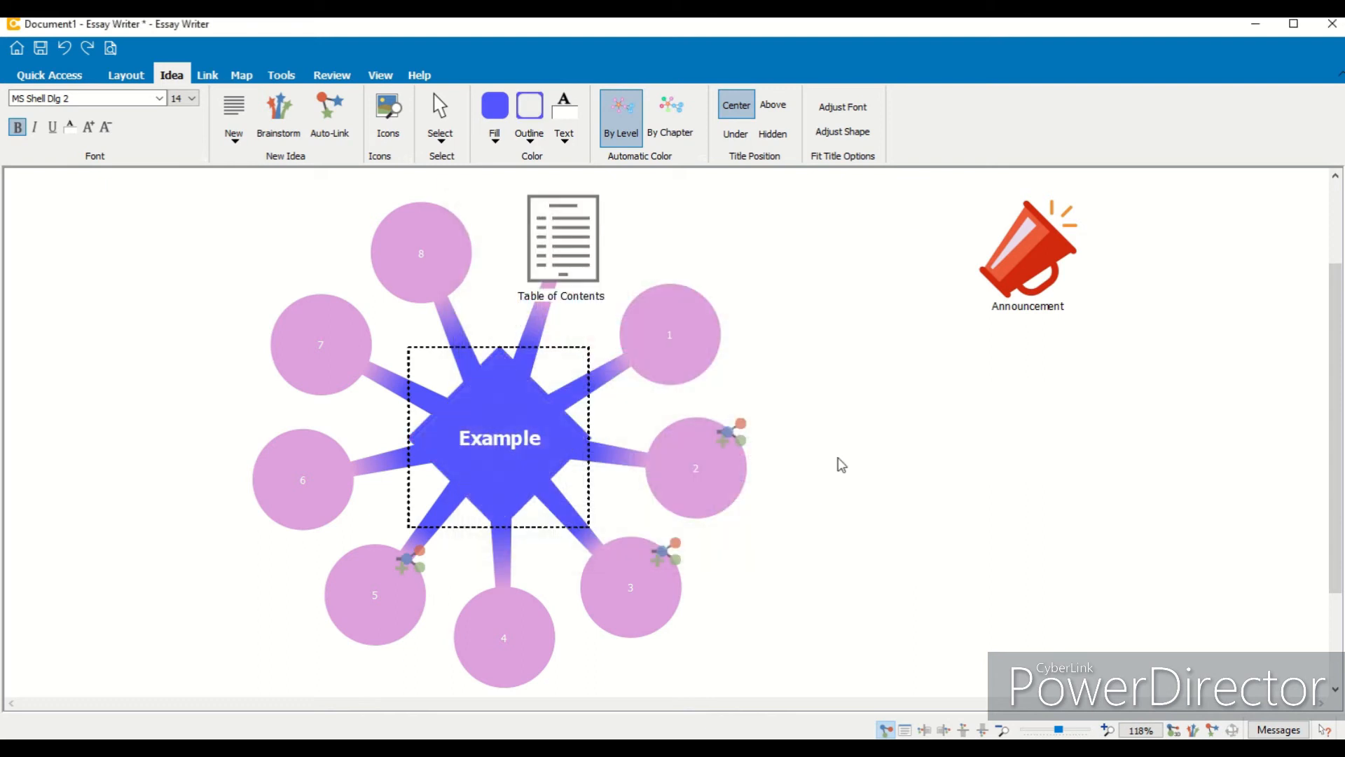
- Change the Example idea's outline color to red
{"action": "left_click", "coordinate": [835, 498]}
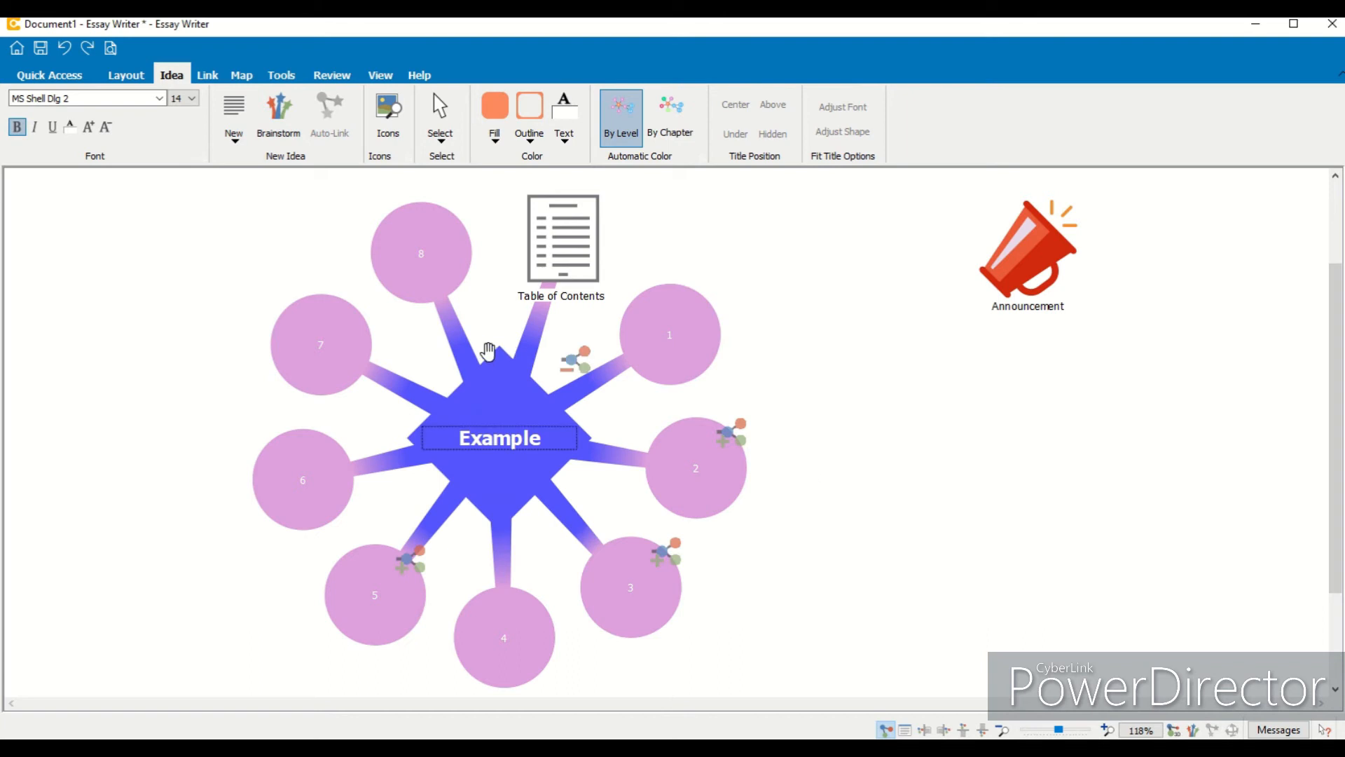
{"action": "left_click", "coordinate": [488, 374]}
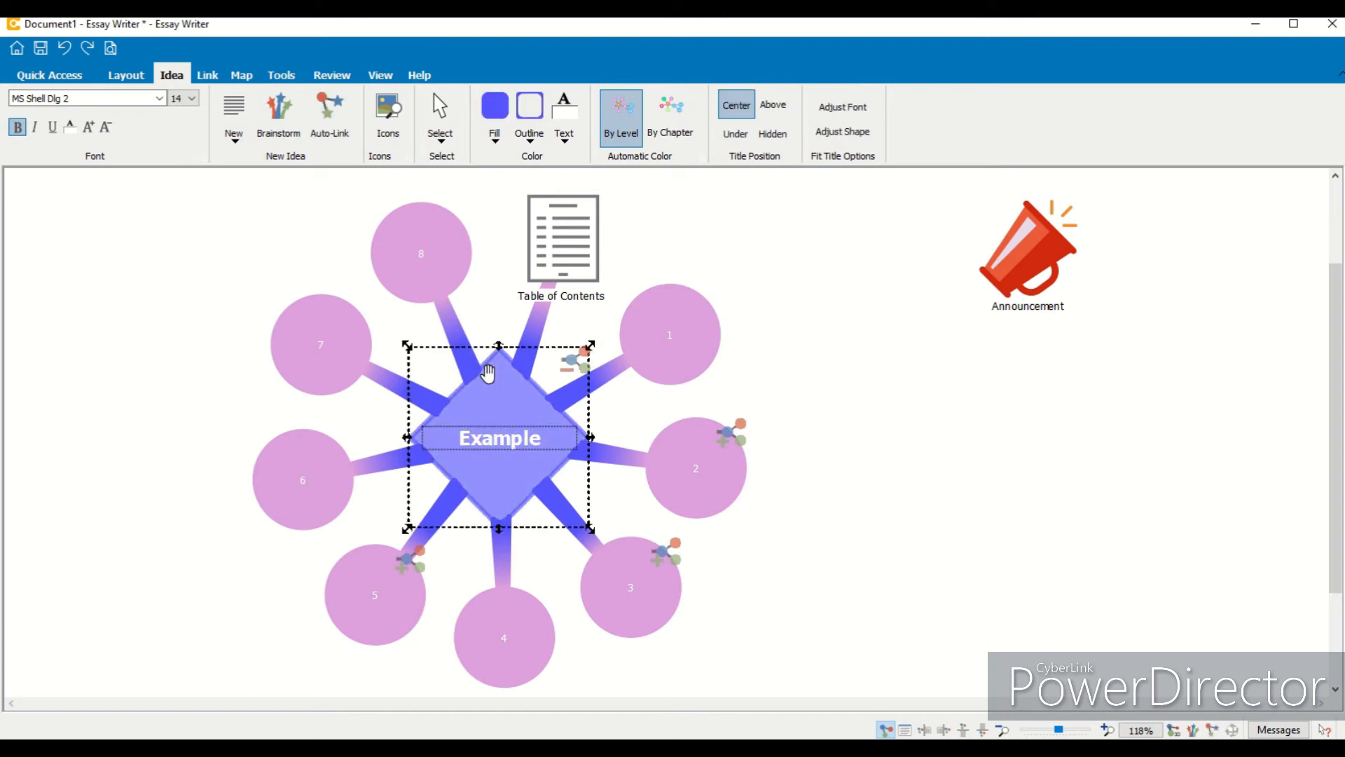
{"action": "left_click", "coordinate": [534, 114]}
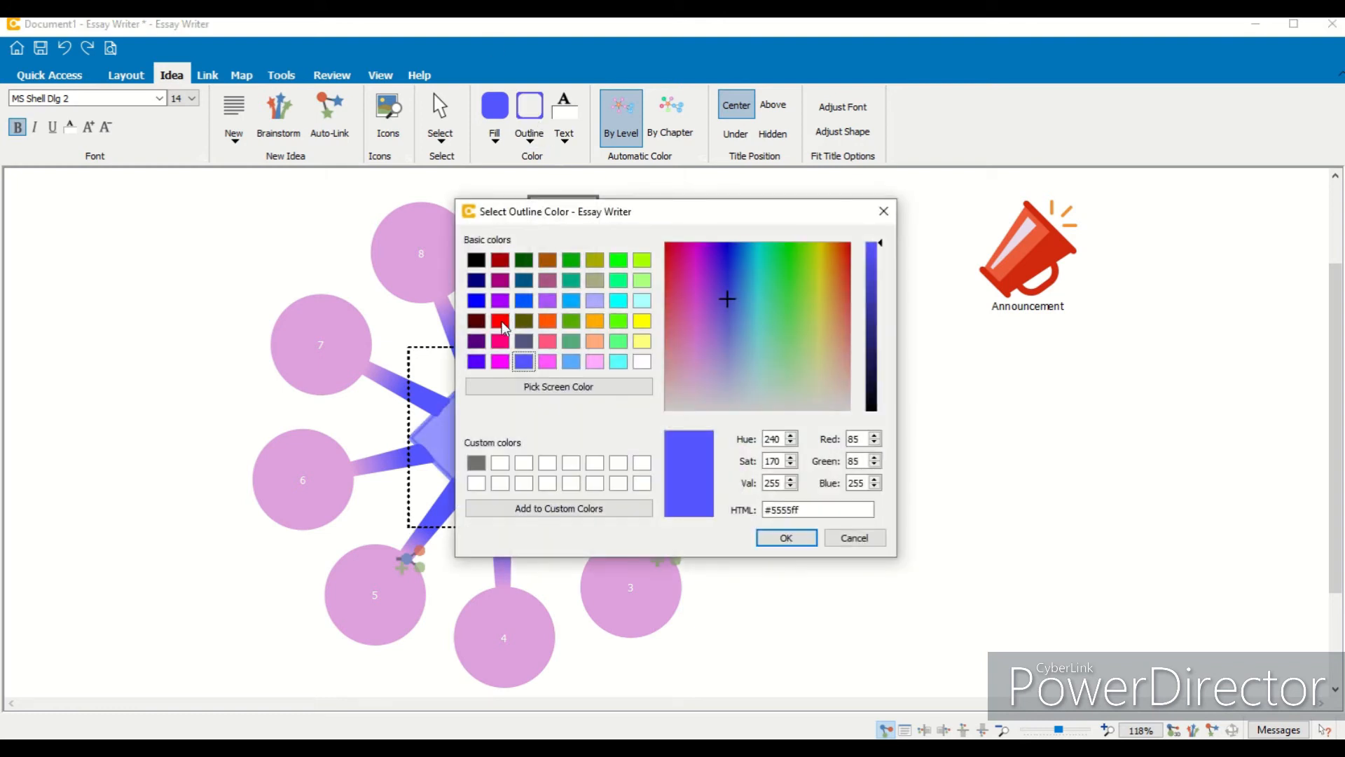
{"action": "left_click", "coordinate": [500, 321]}
{"action": "left_click", "coordinate": [786, 538]}
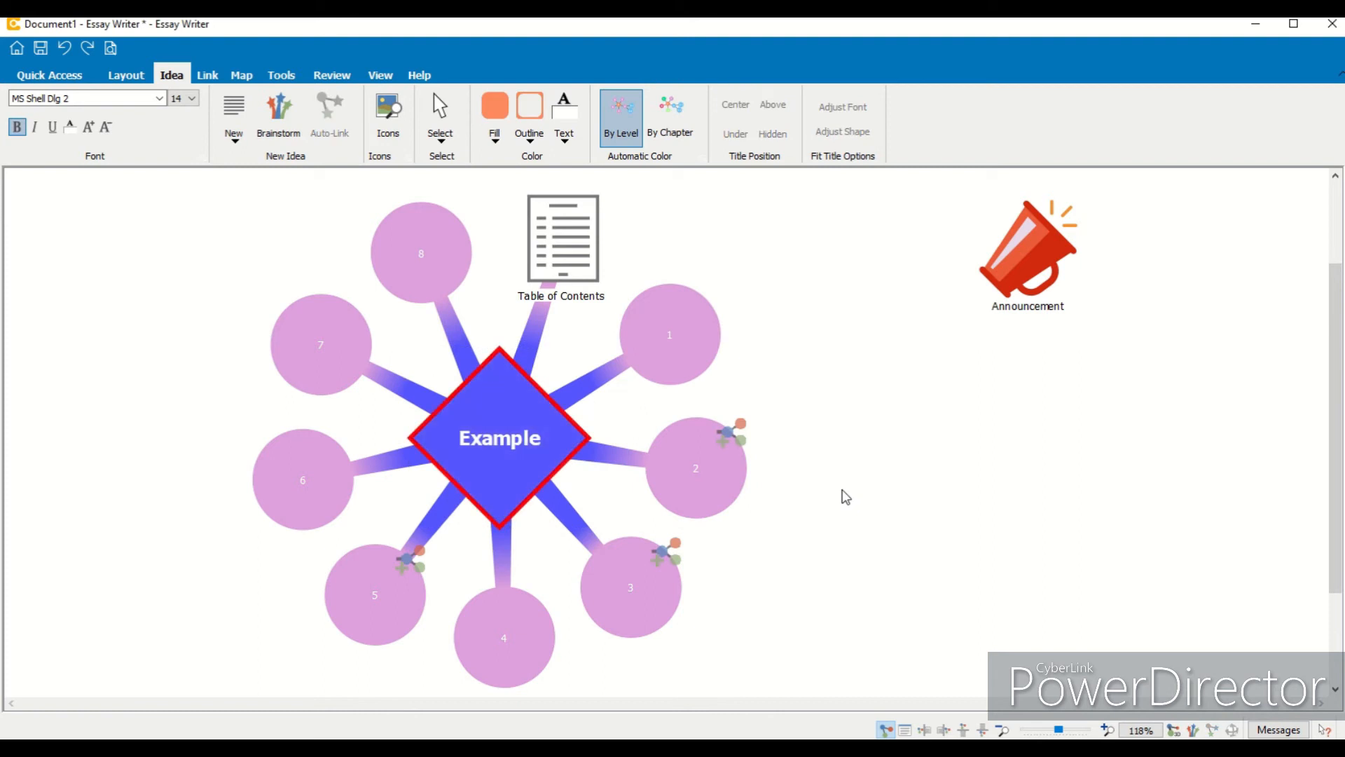
- Change the Example idea's outline color to bright green
{"action": "left_click", "coordinate": [493, 378]}
{"action": "left_click", "coordinate": [529, 139]}
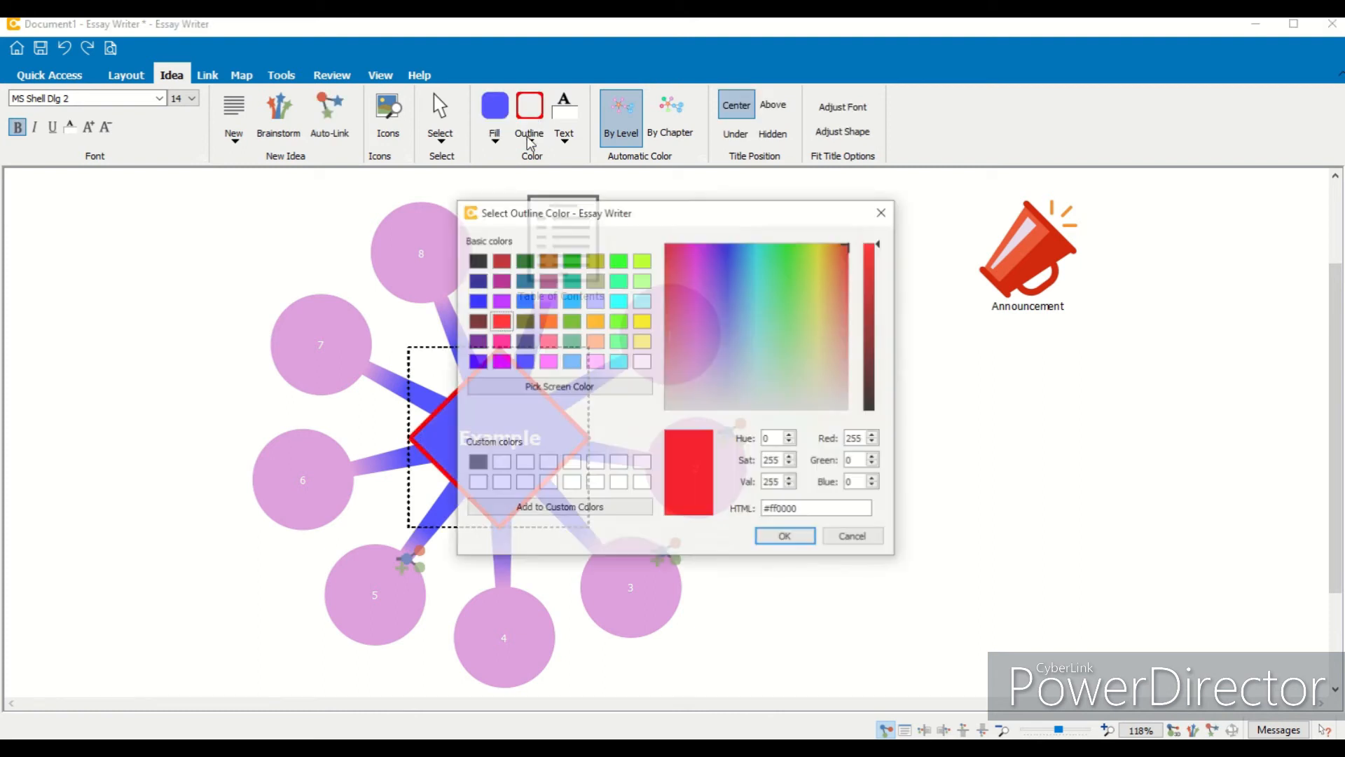
{"action": "left_click", "coordinate": [619, 261]}
{"action": "left_click", "coordinate": [779, 537]}
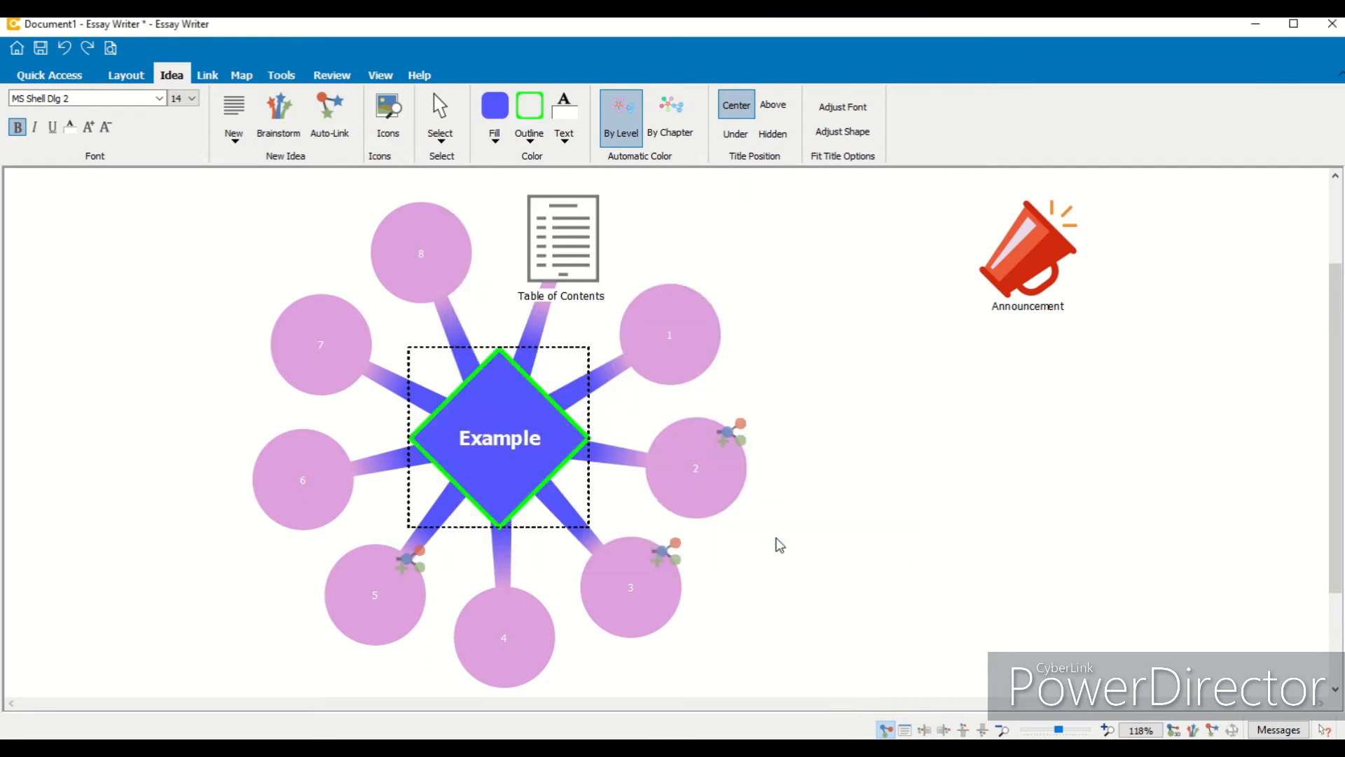
- Set idea 1's outline color to orange
{"action": "left_click", "coordinate": [655, 361]}
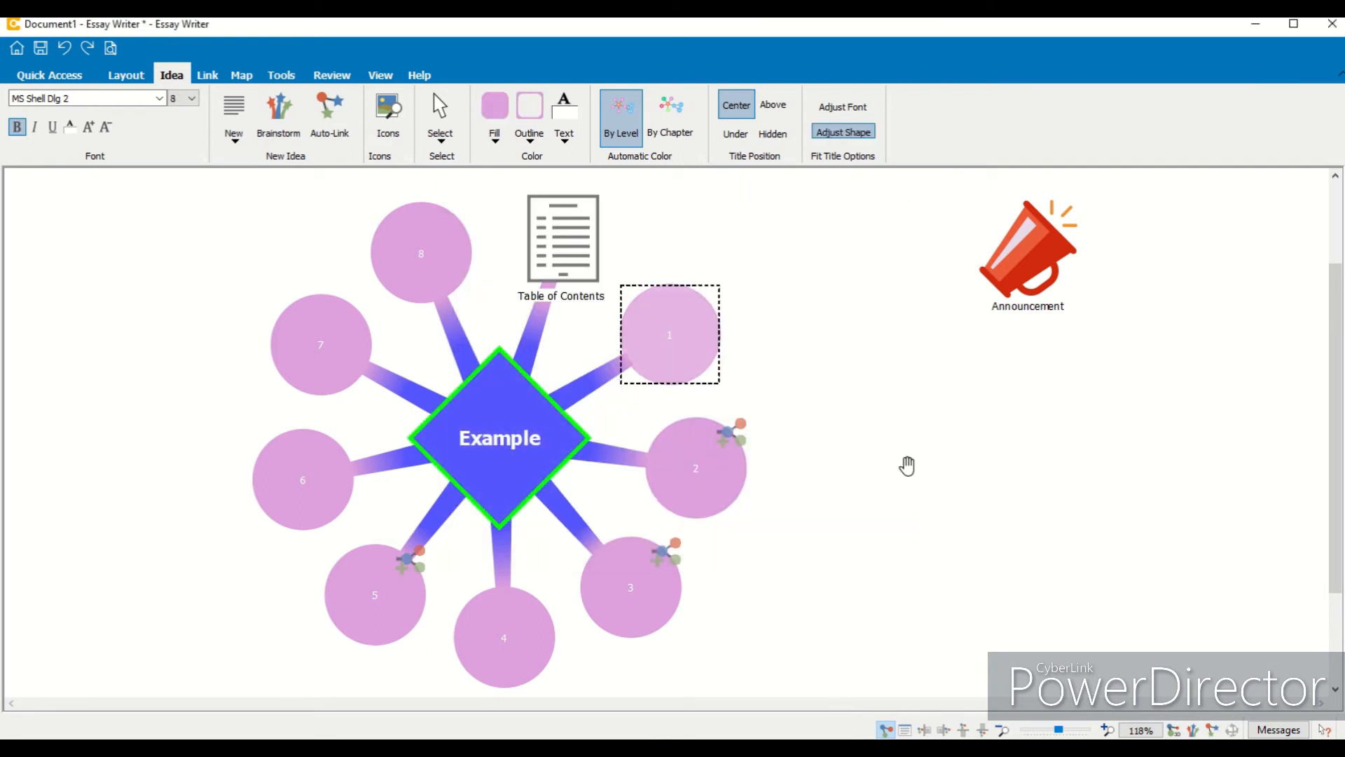
{"action": "left_click", "coordinate": [530, 115]}
{"action": "left_click", "coordinate": [599, 325]}
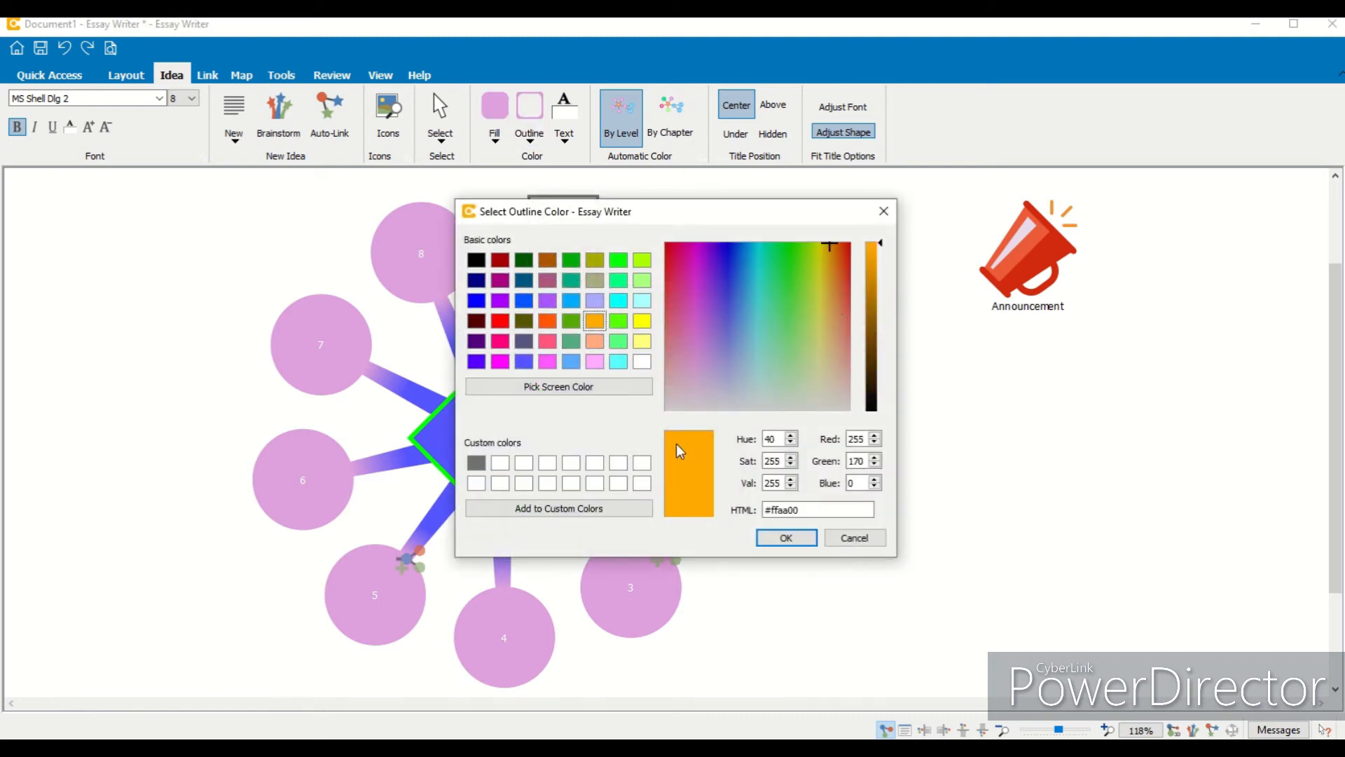
{"action": "left_click", "coordinate": [780, 539]}
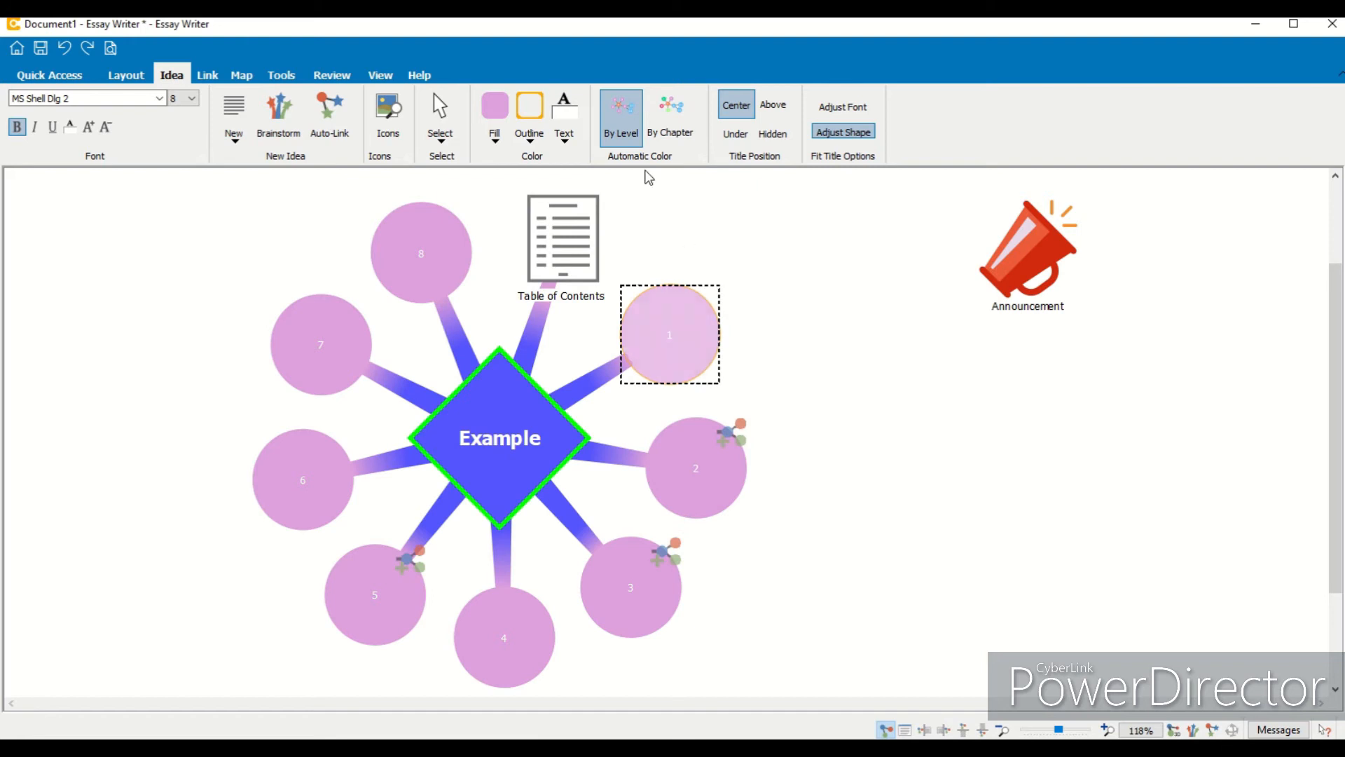
- Change idea 1's outline color to red
{"action": "left_click", "coordinate": [565, 130]}
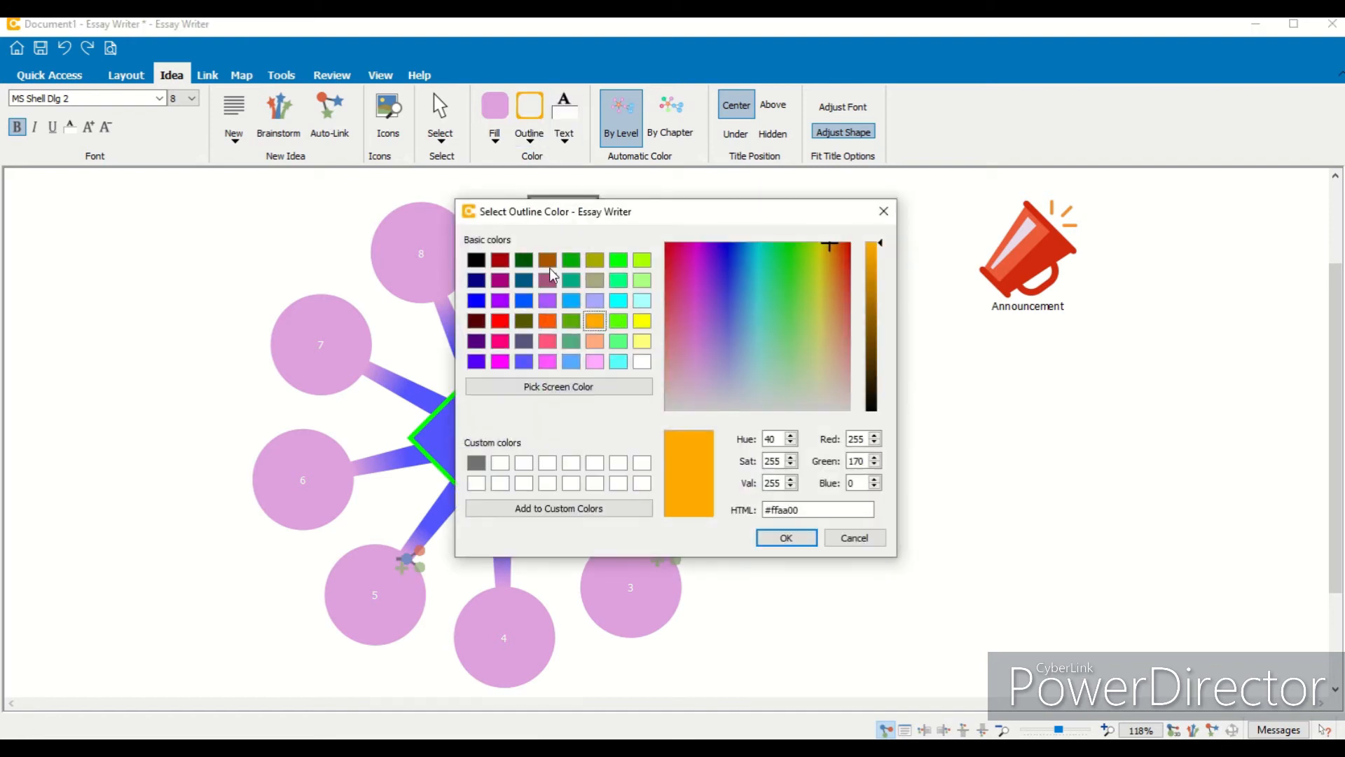
{"action": "left_click", "coordinate": [503, 326]}
{"action": "left_click", "coordinate": [781, 537]}
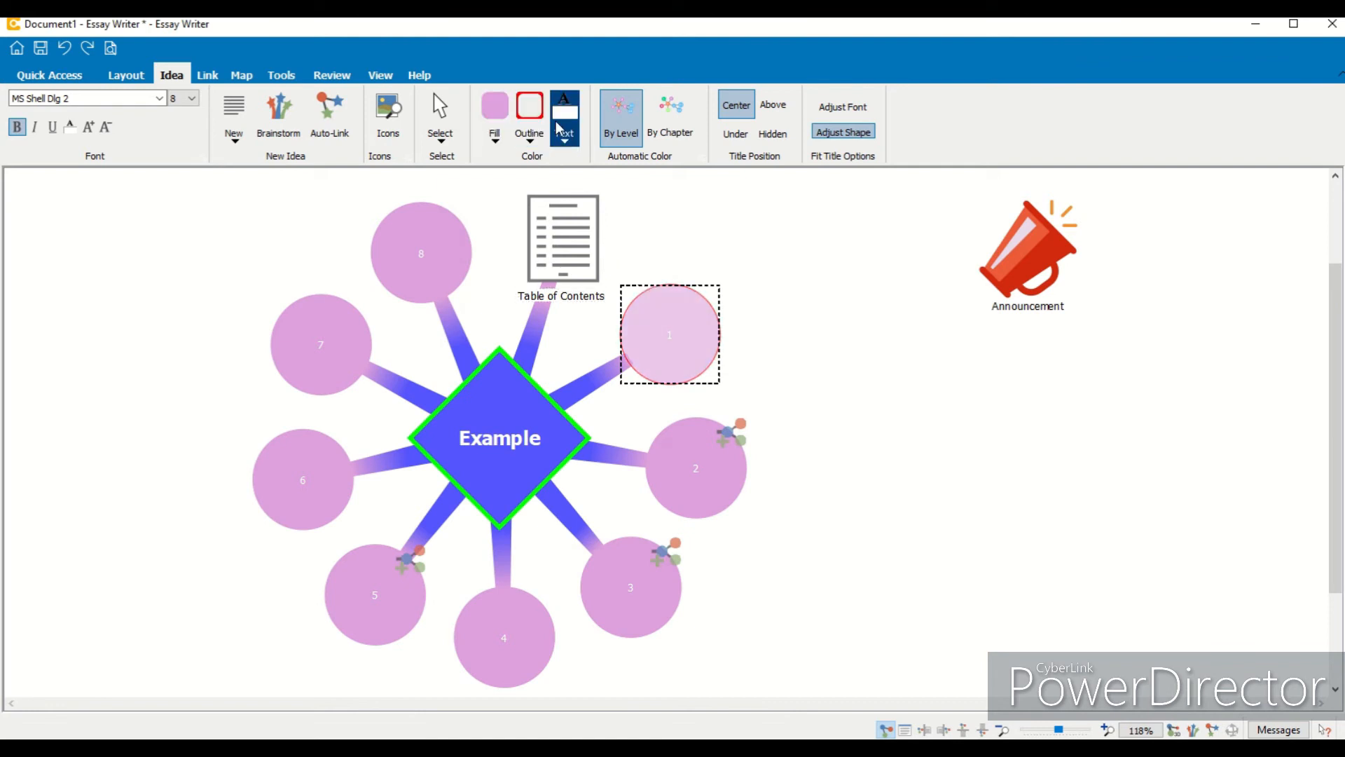
- Change idea 1's outline color to bright green
{"action": "left_click", "coordinate": [535, 125]}
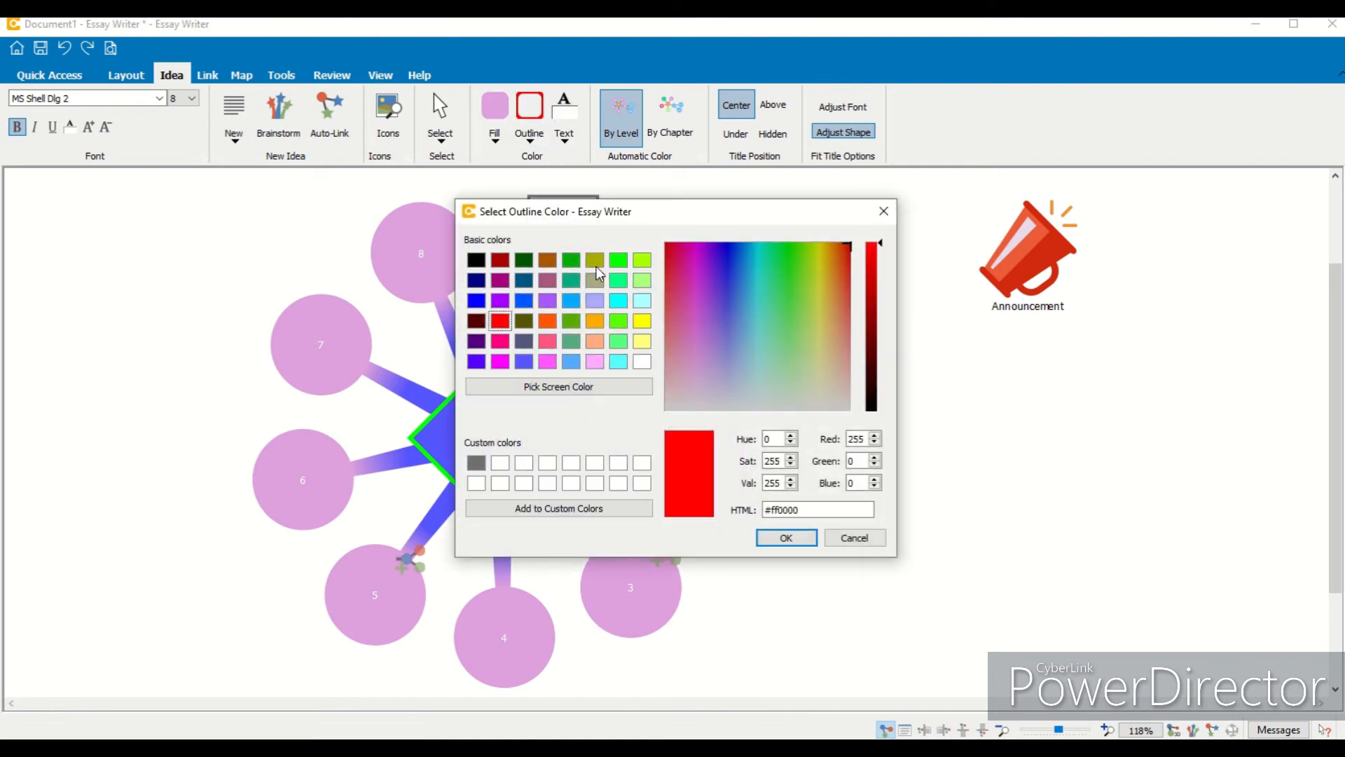
{"action": "left_click", "coordinate": [619, 264]}
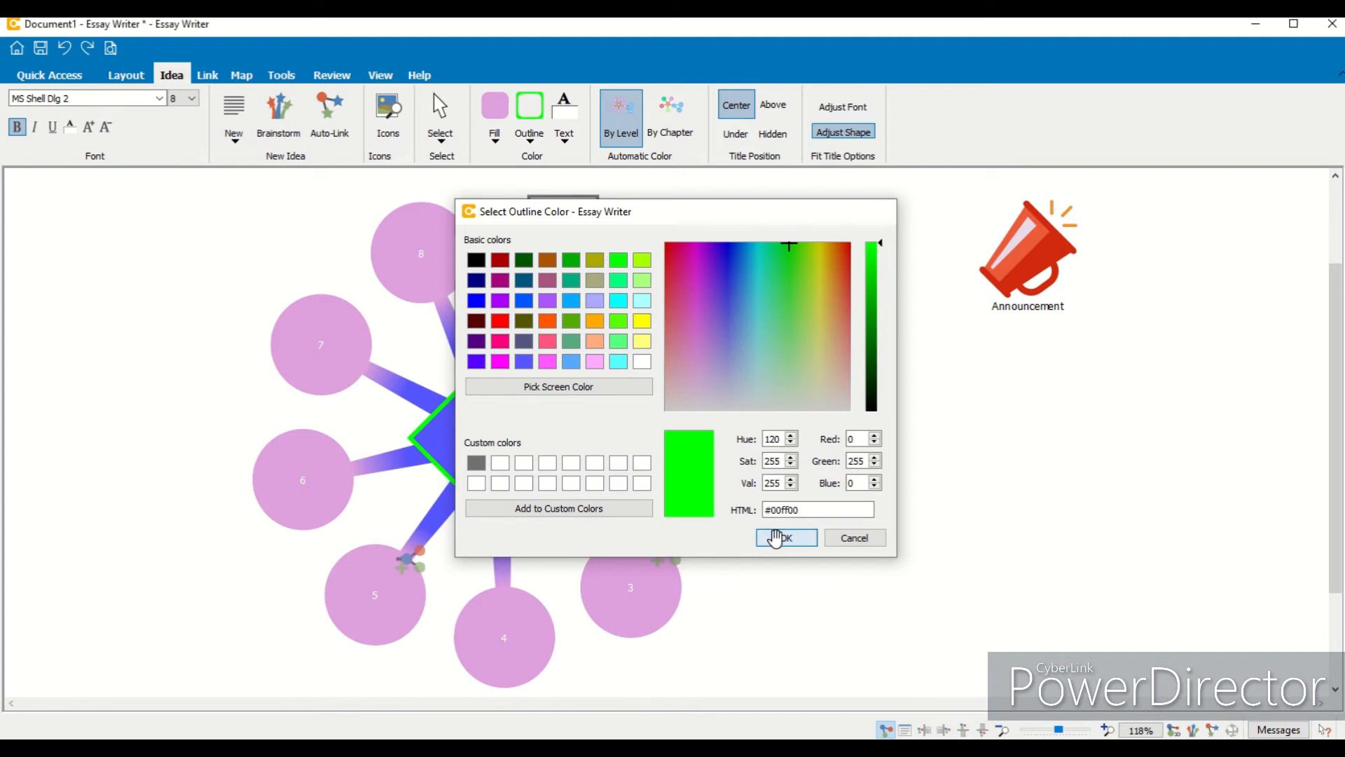
{"action": "left_click", "coordinate": [776, 537]}
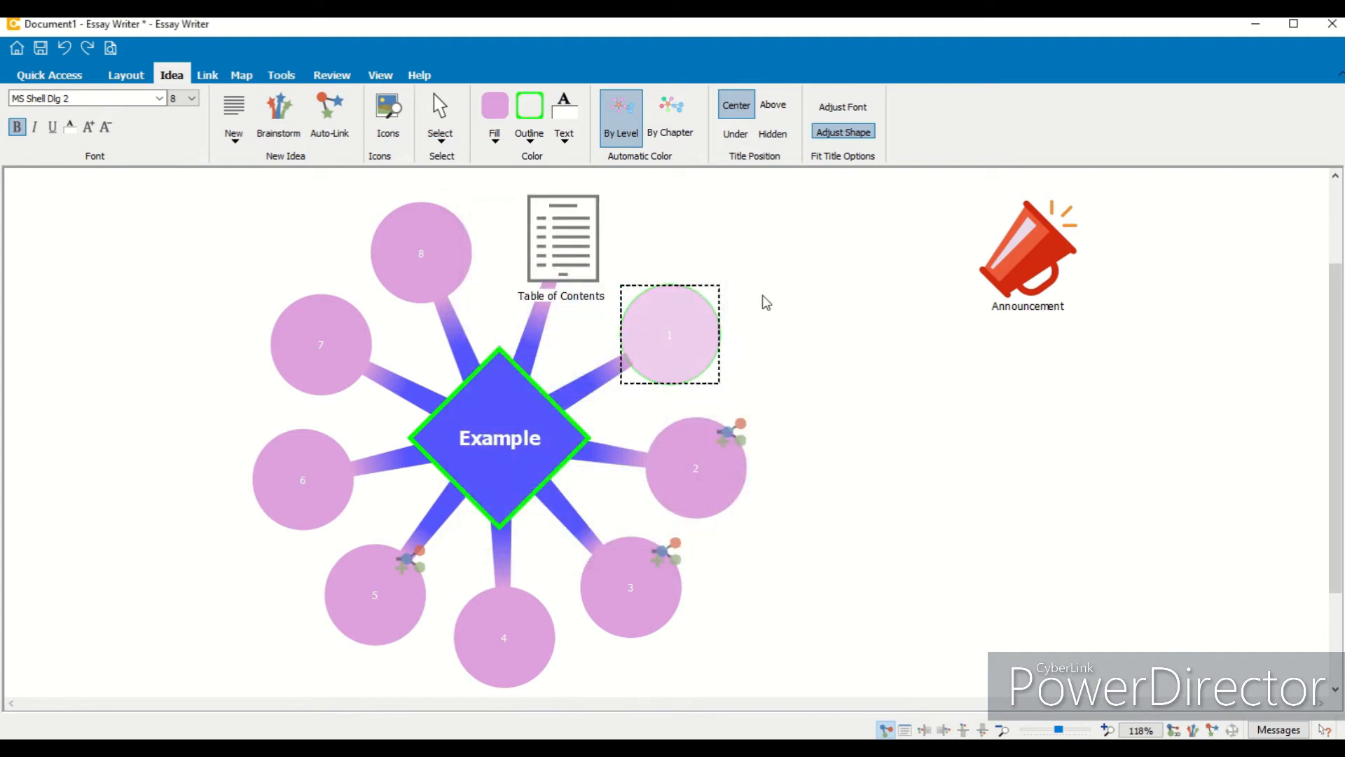
- Change idea 1's outline color to purple
{"action": "left_click", "coordinate": [536, 118]}
{"action": "left_click", "coordinate": [548, 300]}
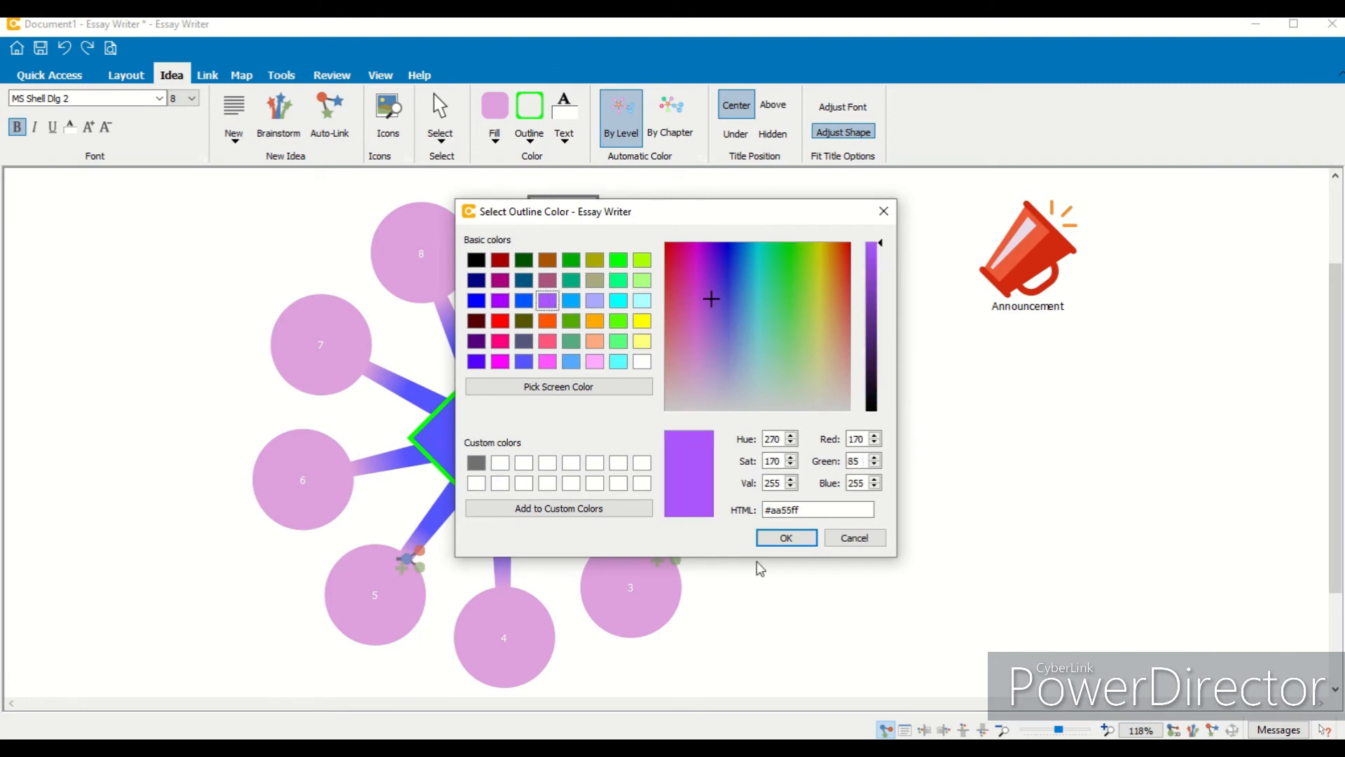
{"action": "left_click", "coordinate": [786, 538]}
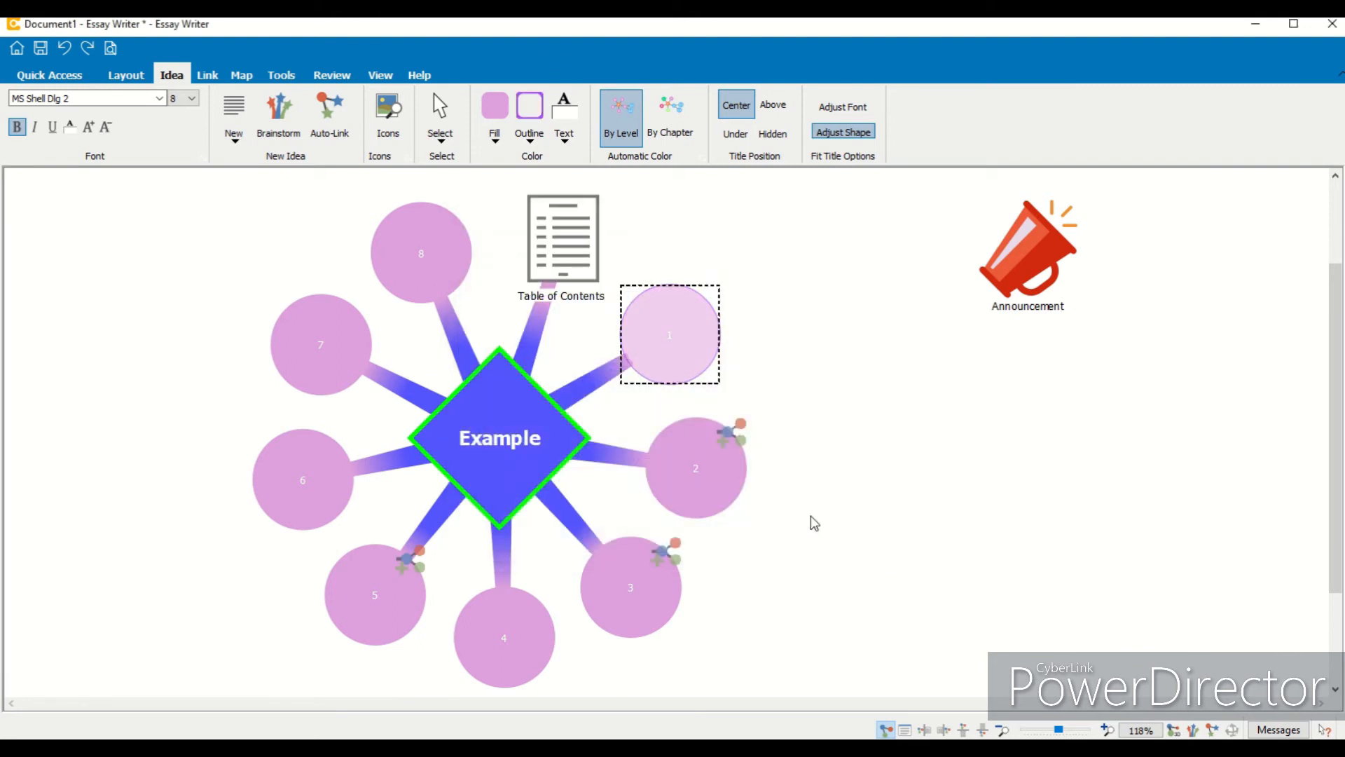
{"action": "left_click", "coordinate": [837, 402]}
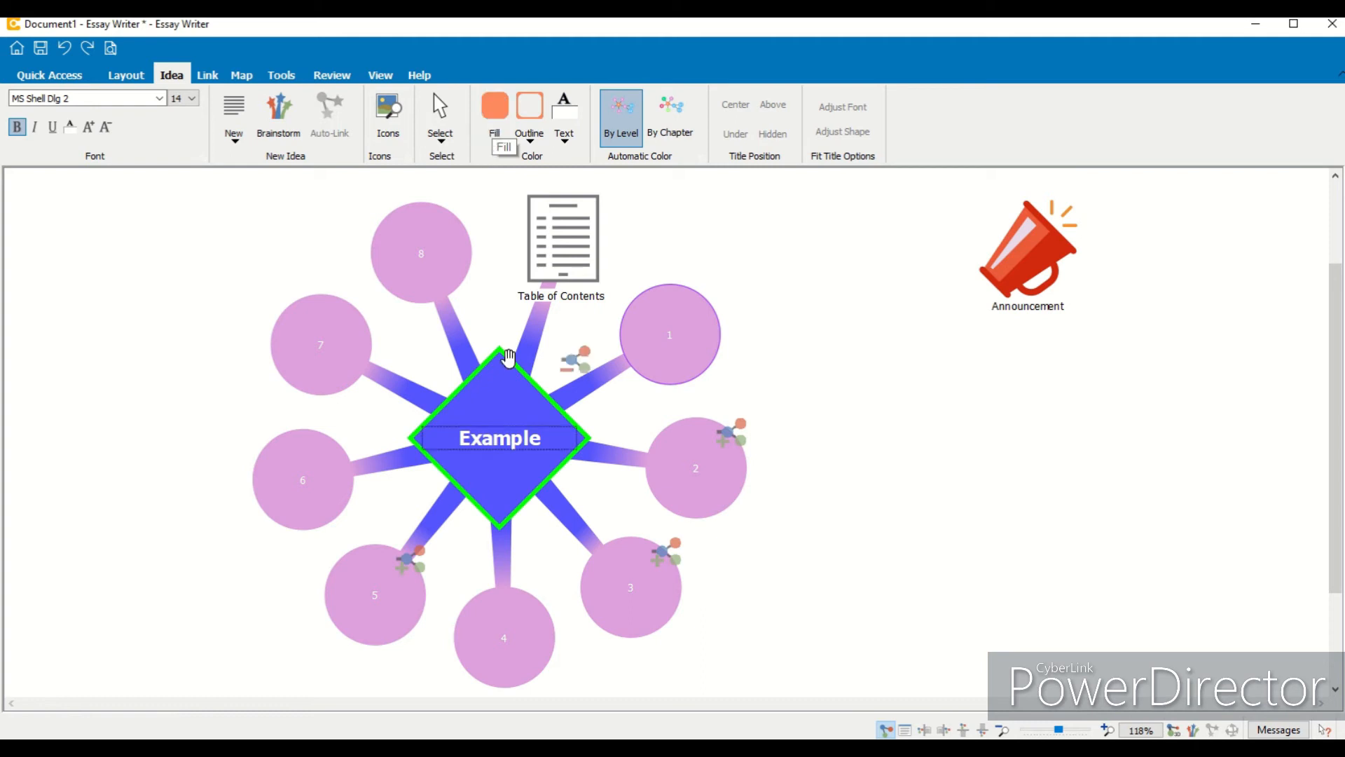
- Expand the collapsed sub-ideas of ideas 2, 3 and 5
{"action": "left_click", "coordinate": [503, 408]}
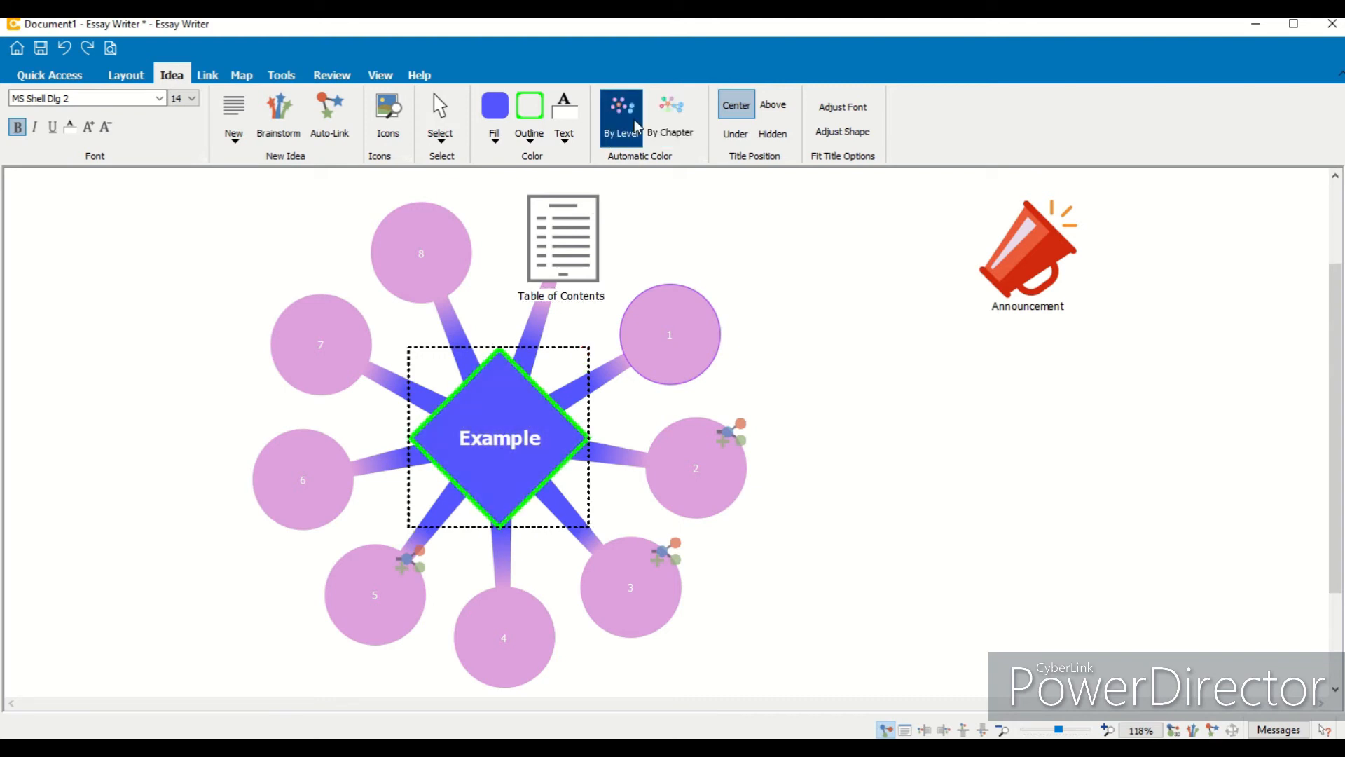
{"action": "left_click", "coordinate": [731, 432]}
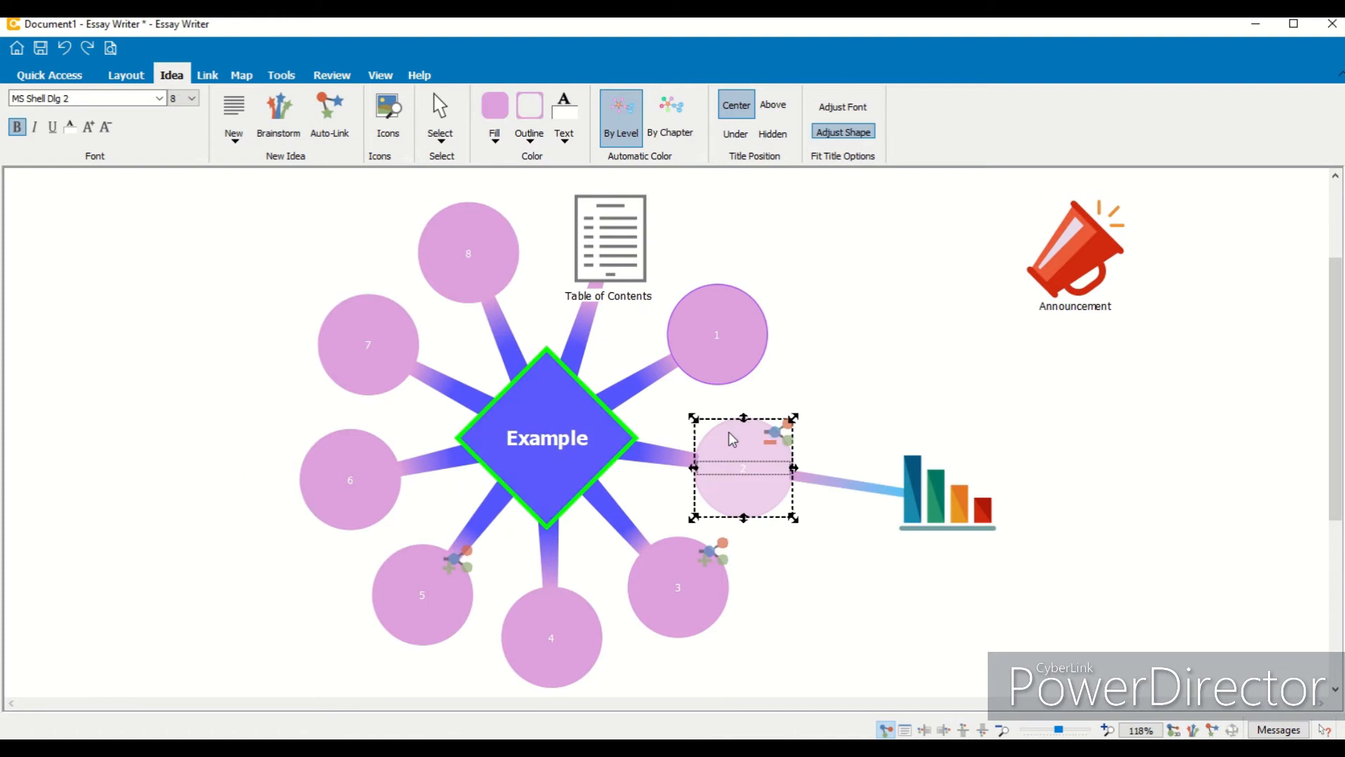
{"action": "left_click", "coordinate": [709, 552]}
{"action": "left_click", "coordinate": [456, 560]}
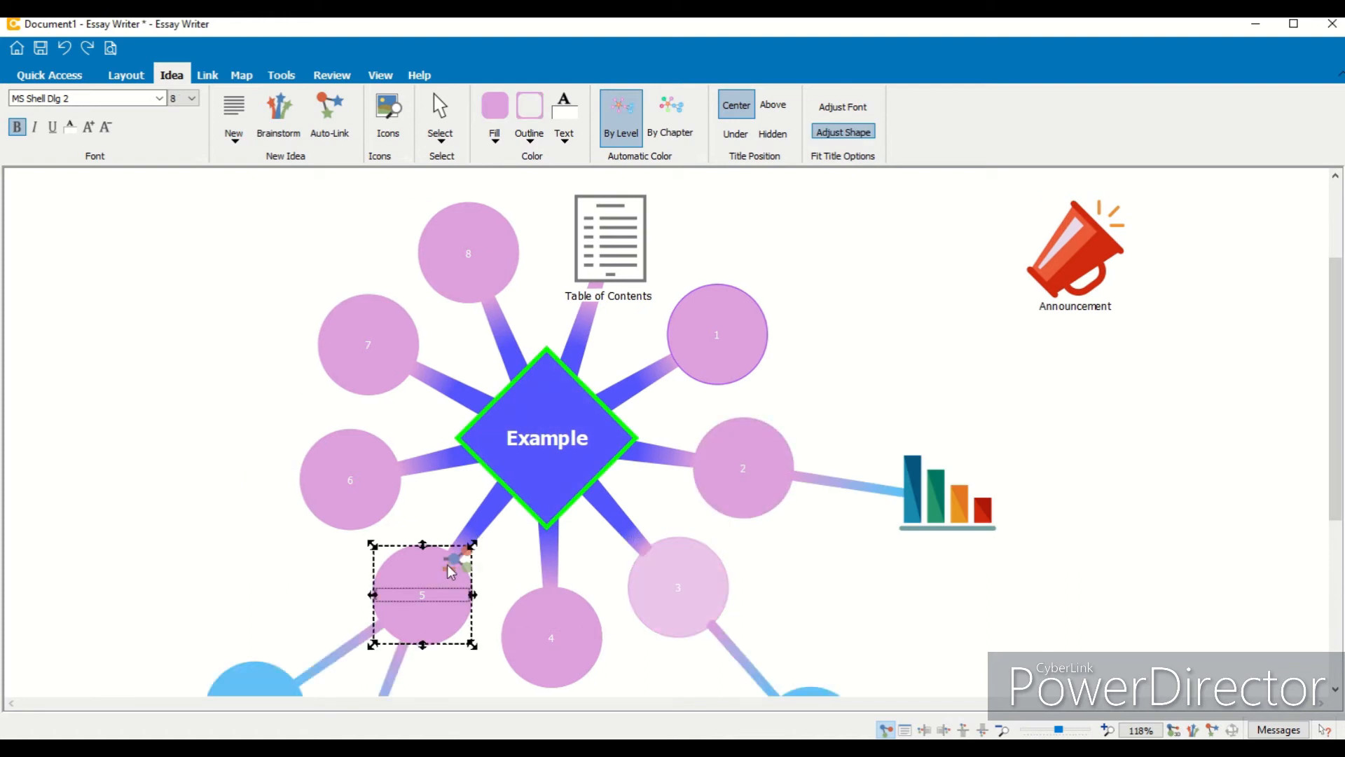
- Apply automatic coloring by chapter to the map
{"action": "left_click_drag", "start_coordinate": [1340, 459], "coordinate": [1340, 533]}
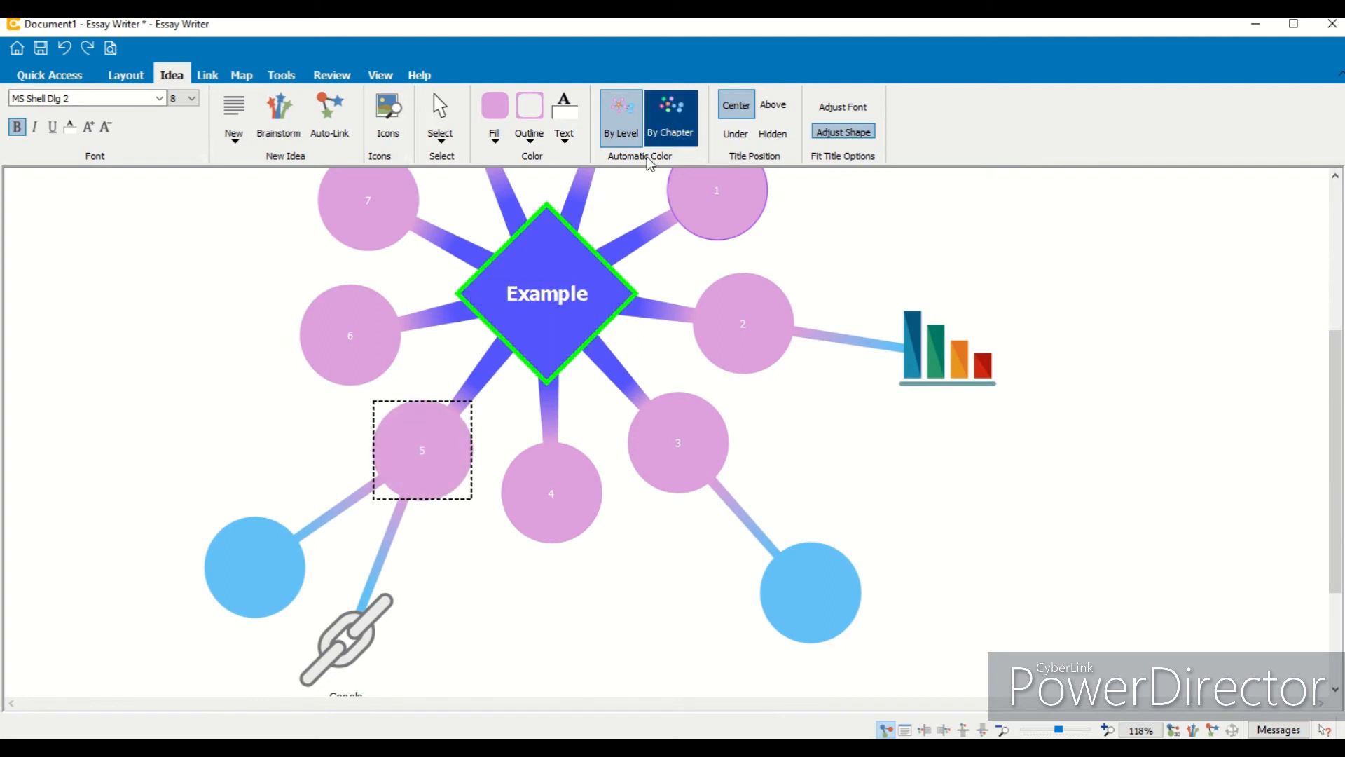
{"action": "left_click", "coordinate": [671, 113]}
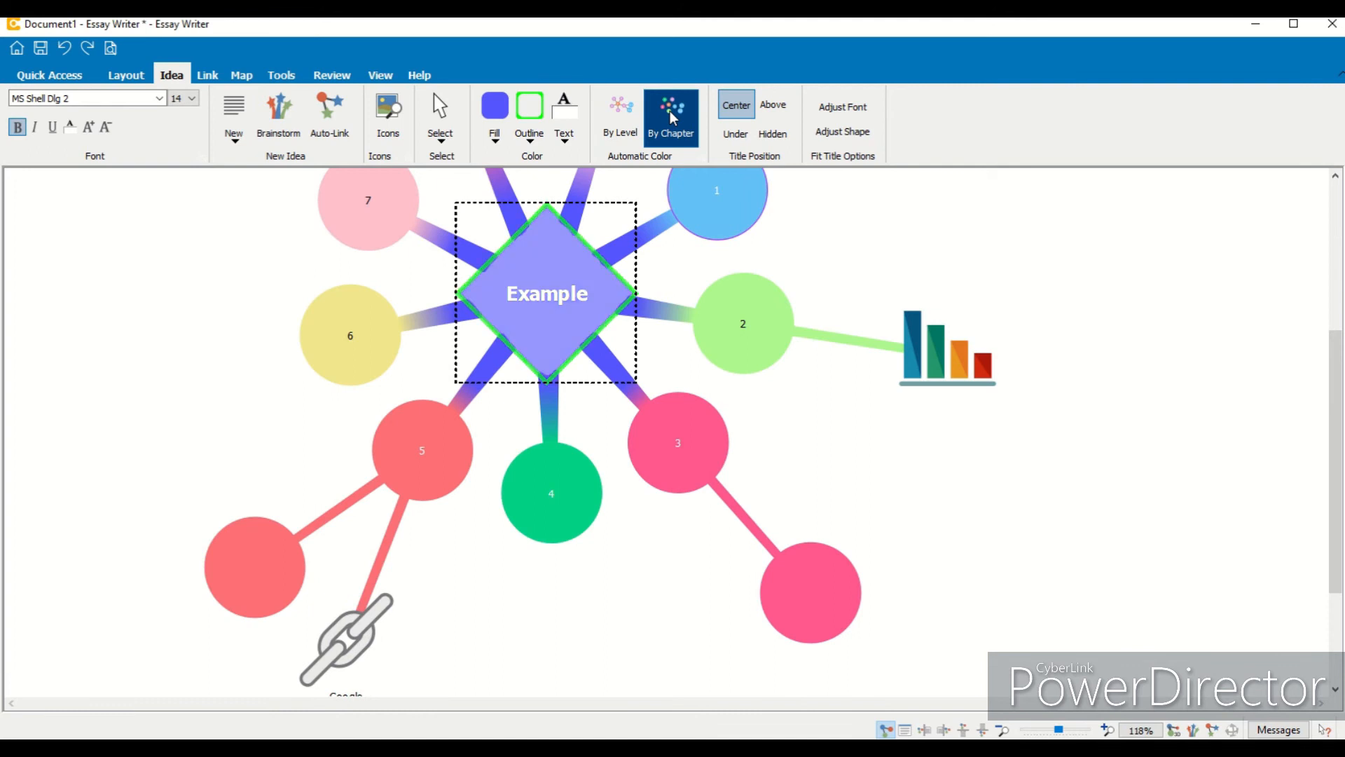
{"action": "left_click_drag", "start_coordinate": [1334, 522], "coordinate": [1340, 454]}
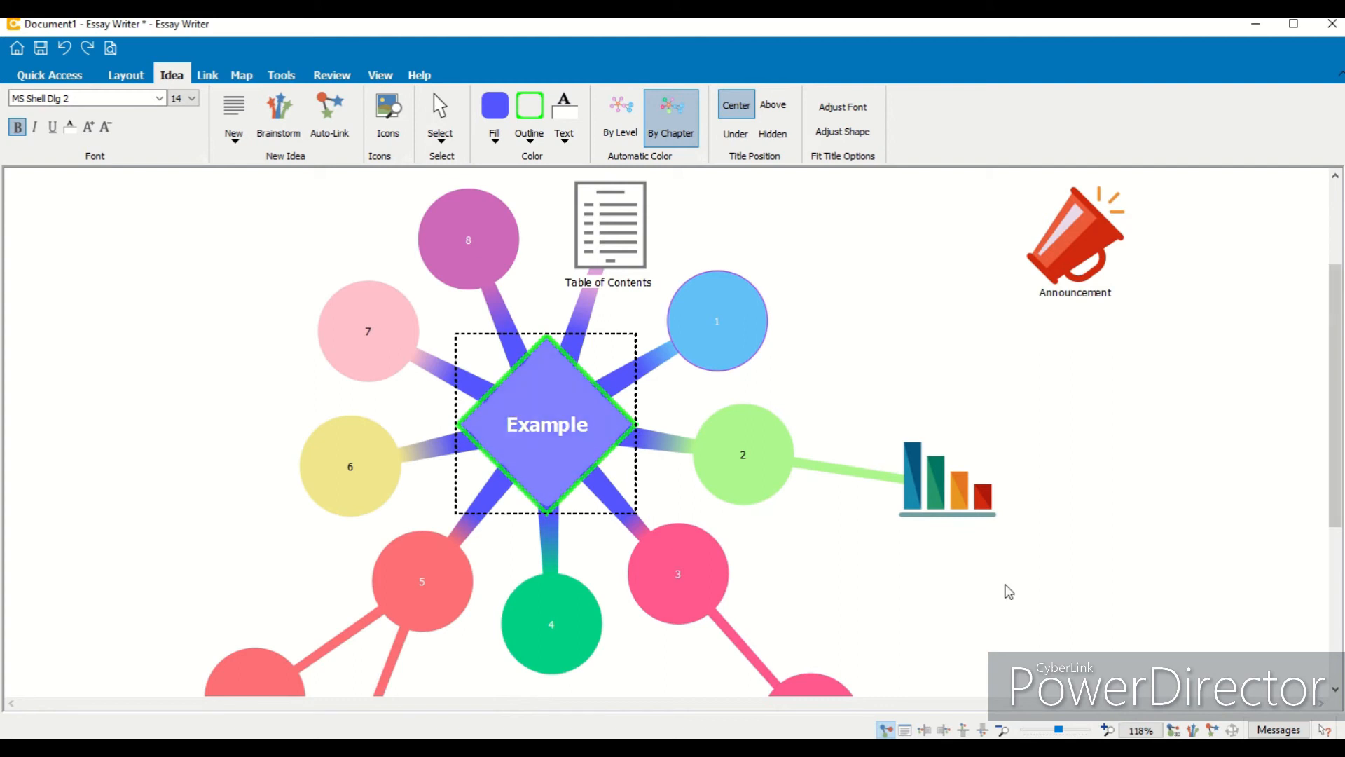
{"action": "left_click_drag", "start_coordinate": [1334, 350], "coordinate": [1338, 404]}
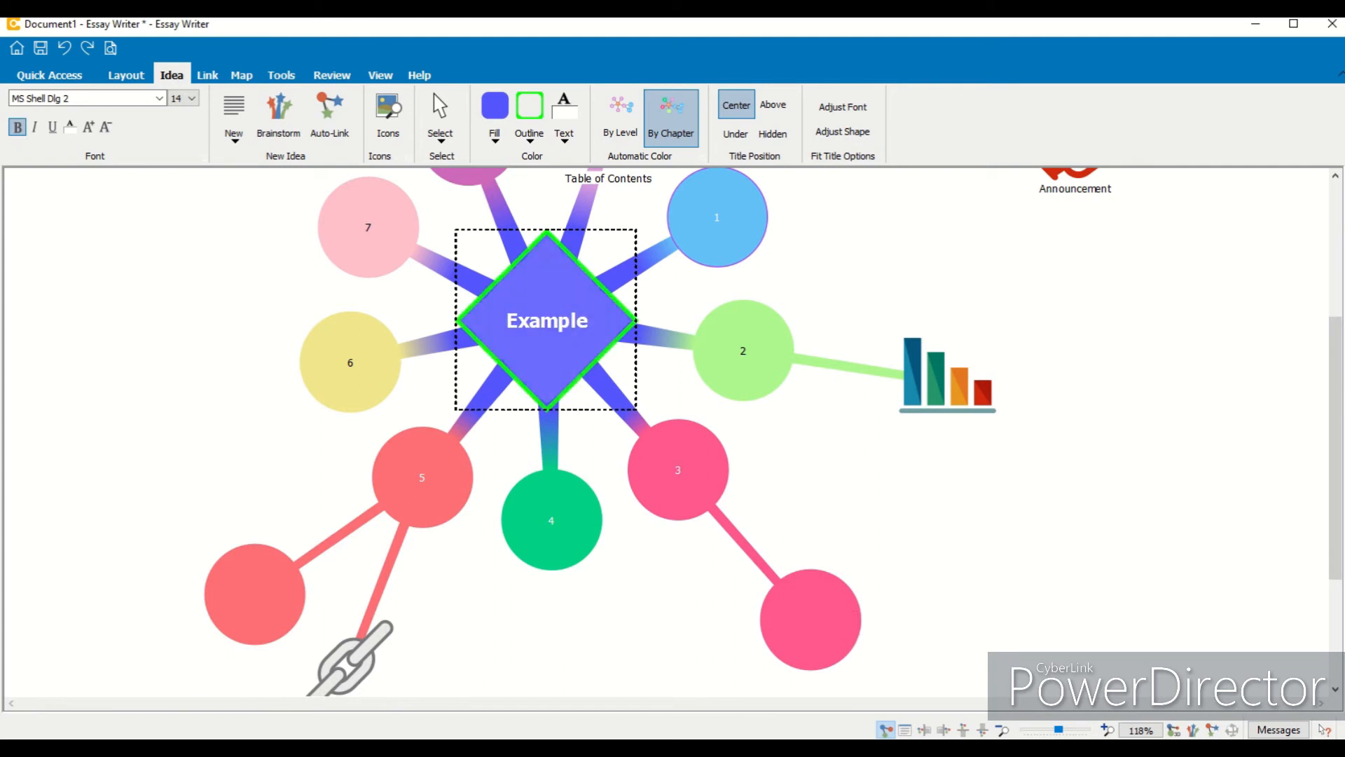
{"action": "scroll", "coordinate": [910, 490], "scroll_direction": "up", "scroll_amount": 2}
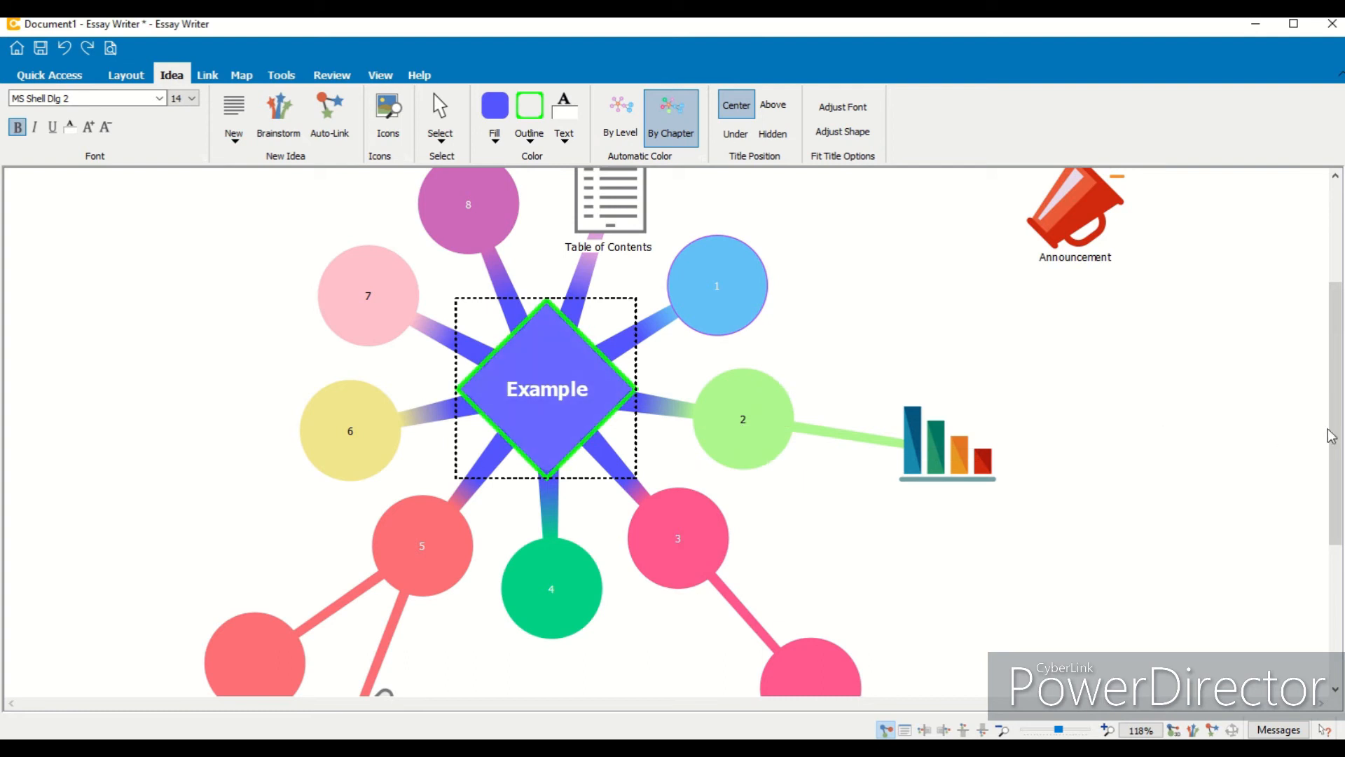
{"action": "scroll", "coordinate": [1331, 435], "scroll_direction": "up", "scroll_amount": 5}
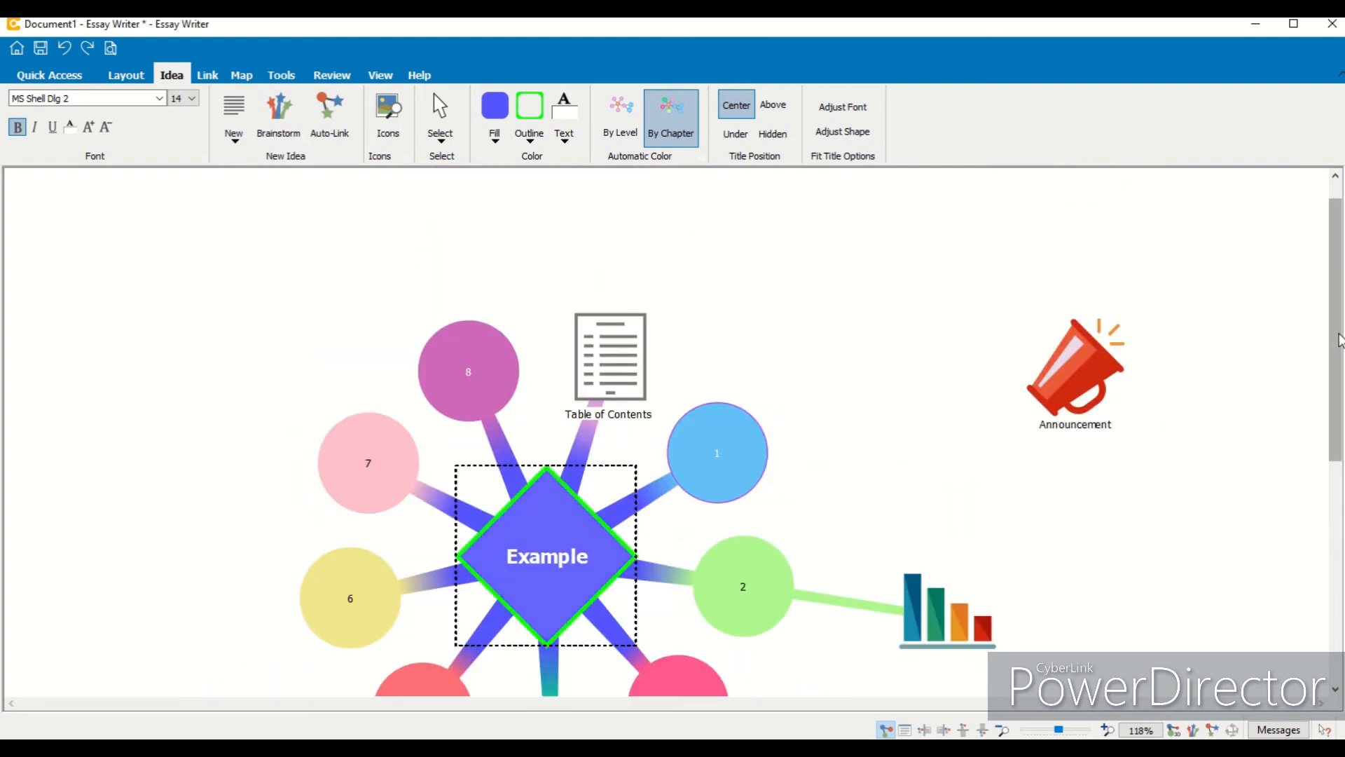
{"action": "scroll", "coordinate": [1338, 340], "scroll_direction": "down", "scroll_amount": 5}
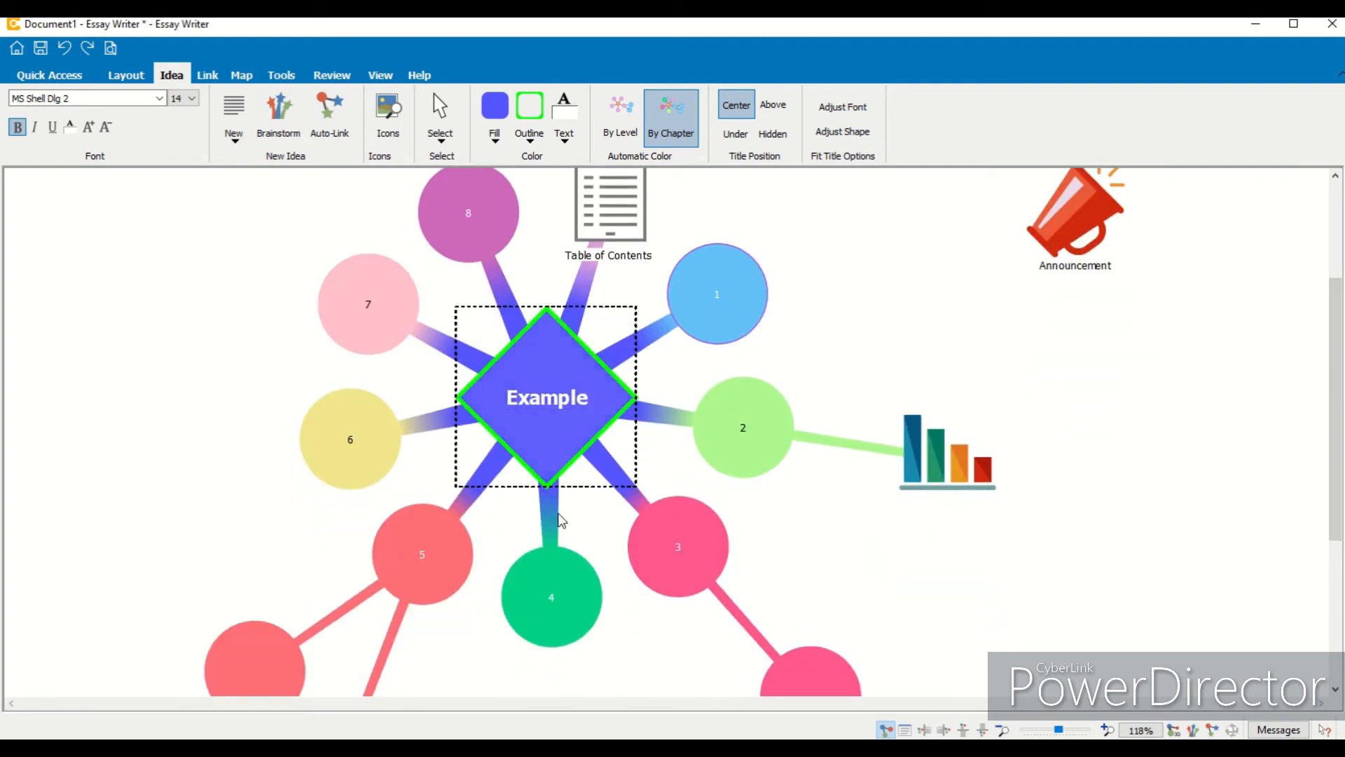
- Switch automatic coloring to By Level and back to By Chapter
{"action": "left_click", "coordinate": [638, 138]}
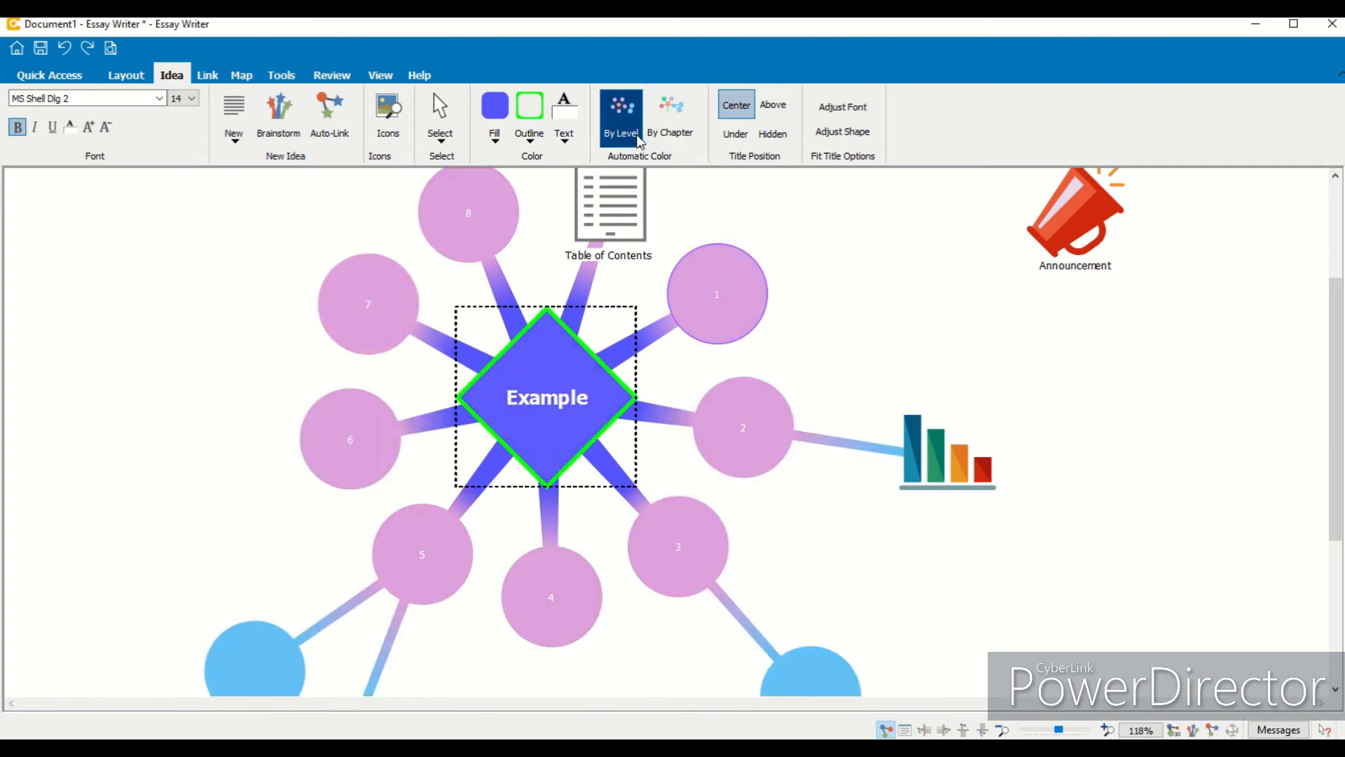
{"action": "left_click", "coordinate": [678, 136]}
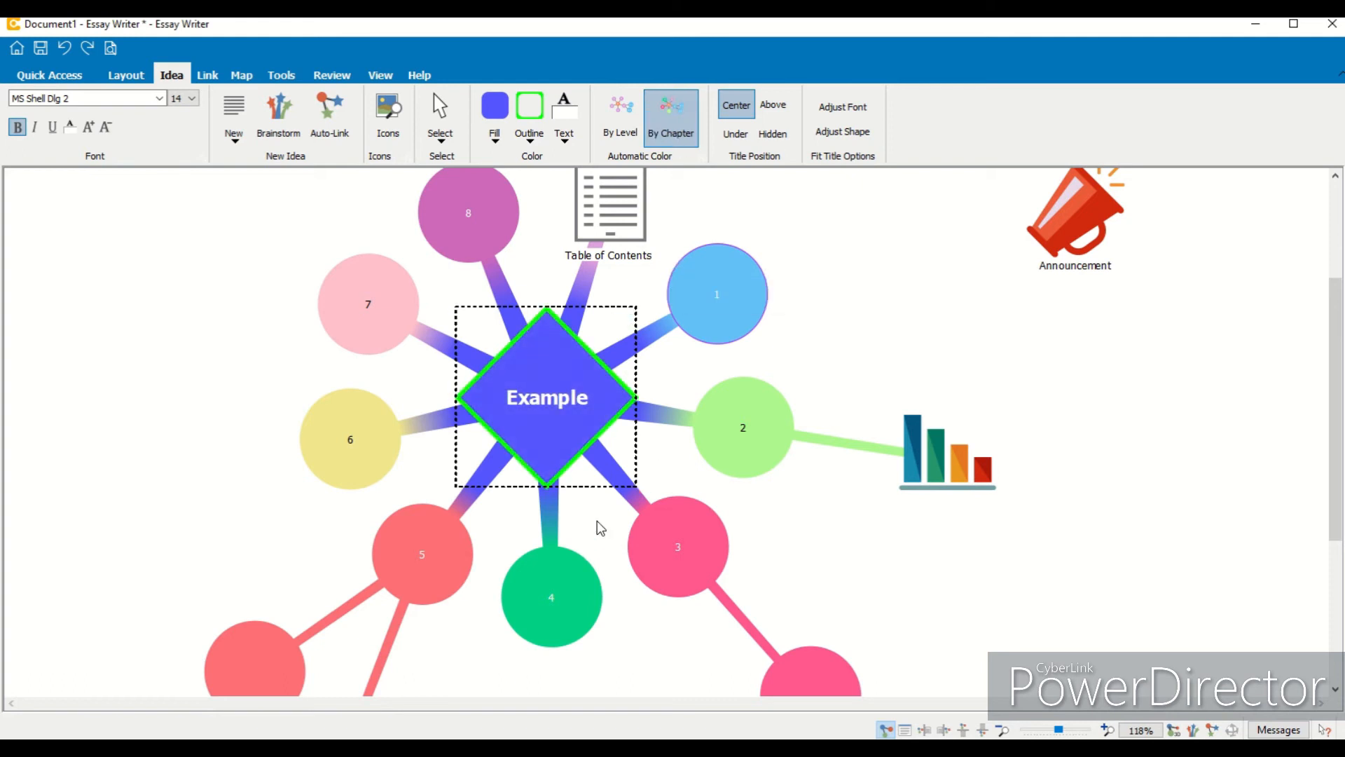
- Fill idea 1 with blue
{"action": "left_click", "coordinate": [701, 312]}
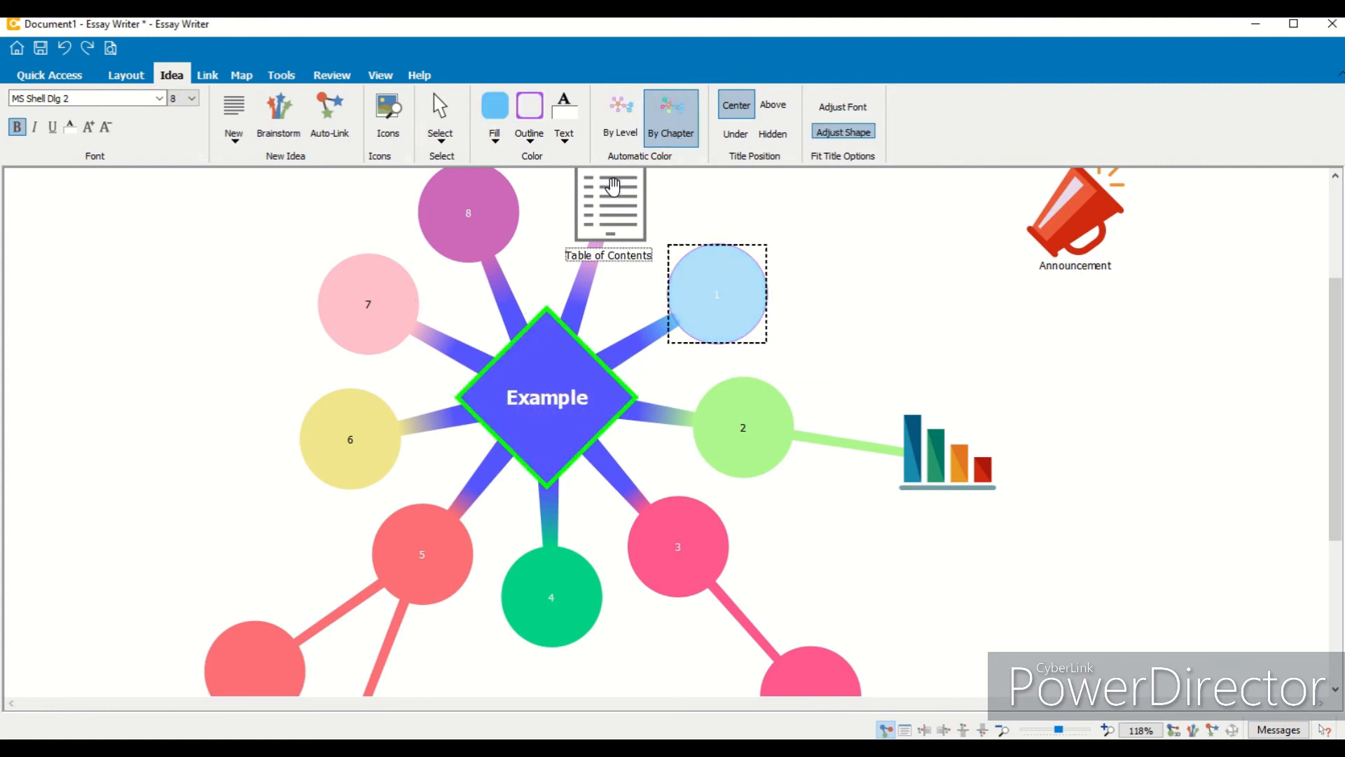
{"action": "left_click", "coordinate": [495, 109]}
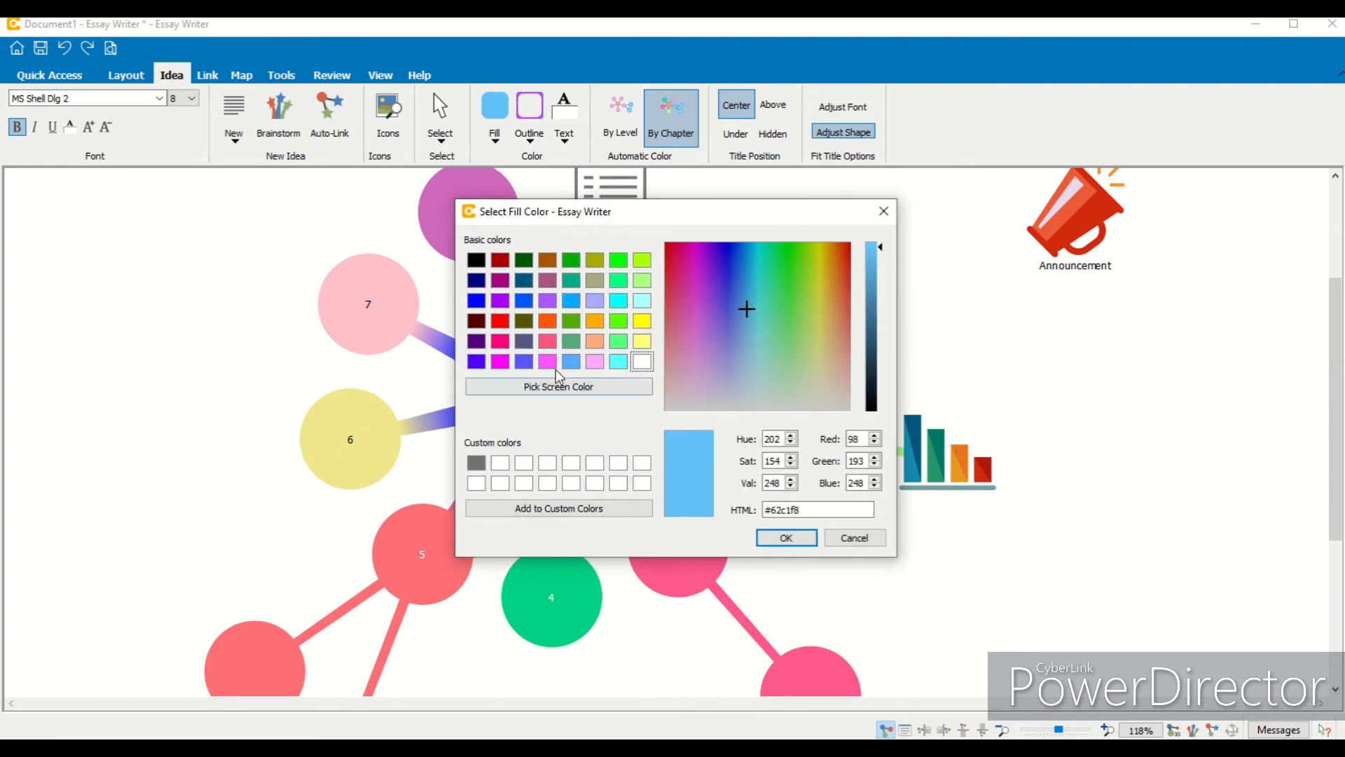
{"action": "left_click", "coordinate": [524, 361]}
{"action": "left_click", "coordinate": [782, 536]}
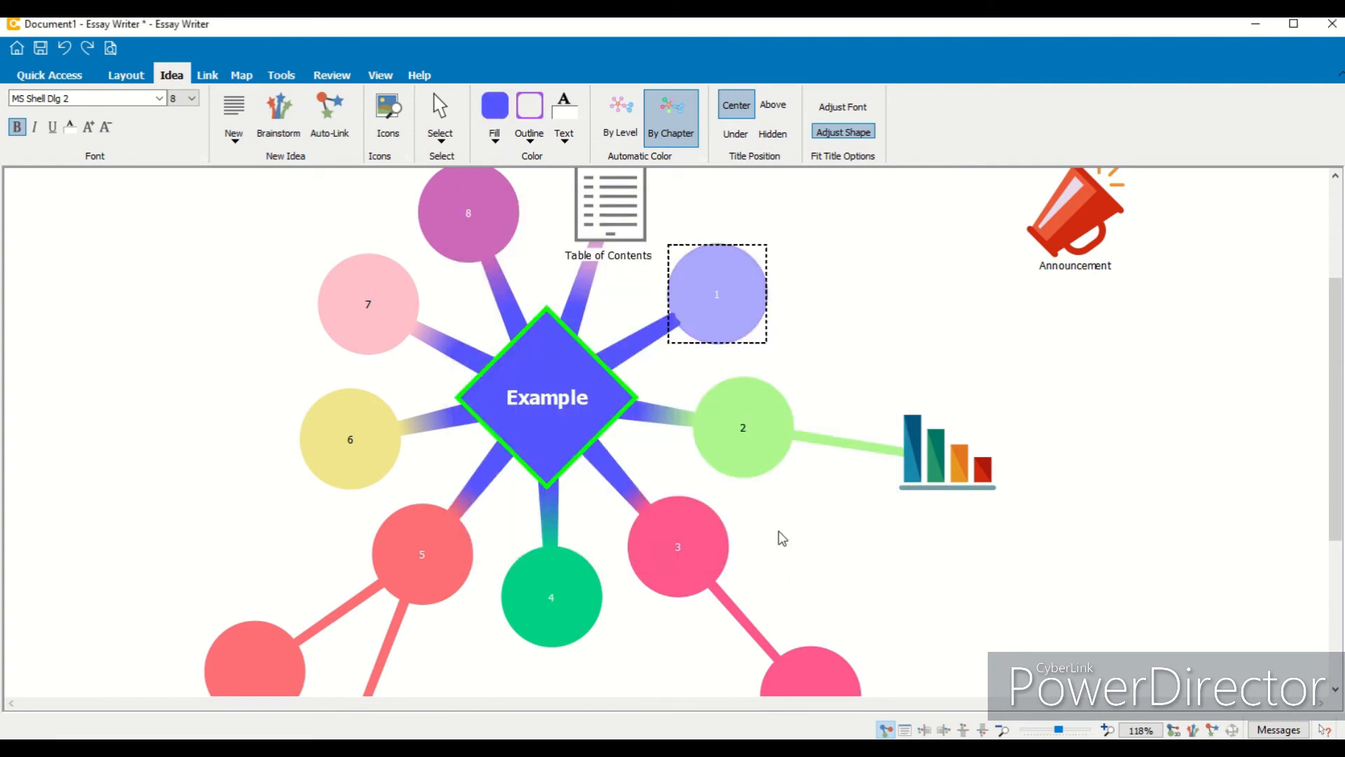
- Select the central Example idea and switch automatic coloring to By Level, then back to By Chapter
{"action": "left_click", "coordinate": [557, 347]}
{"action": "left_click", "coordinate": [616, 112]}
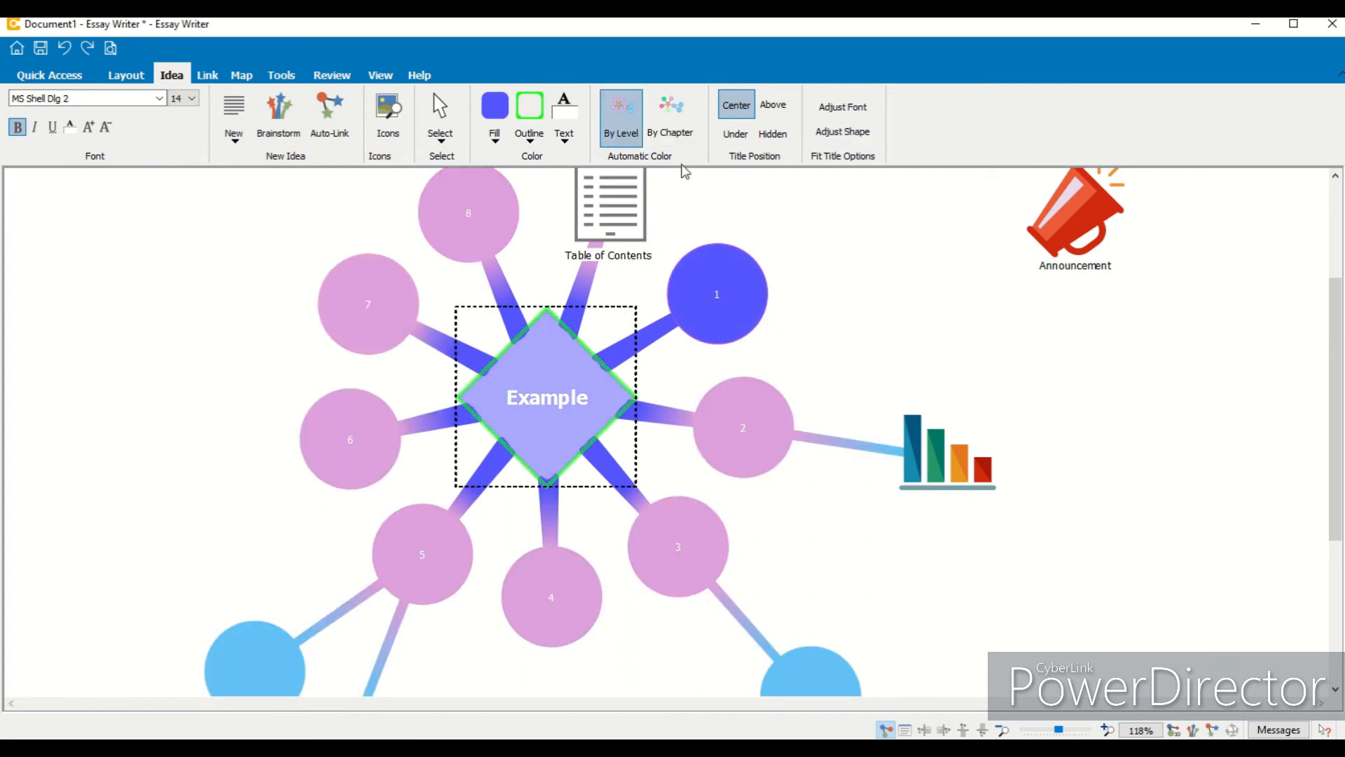
{"action": "left_click", "coordinate": [670, 133]}
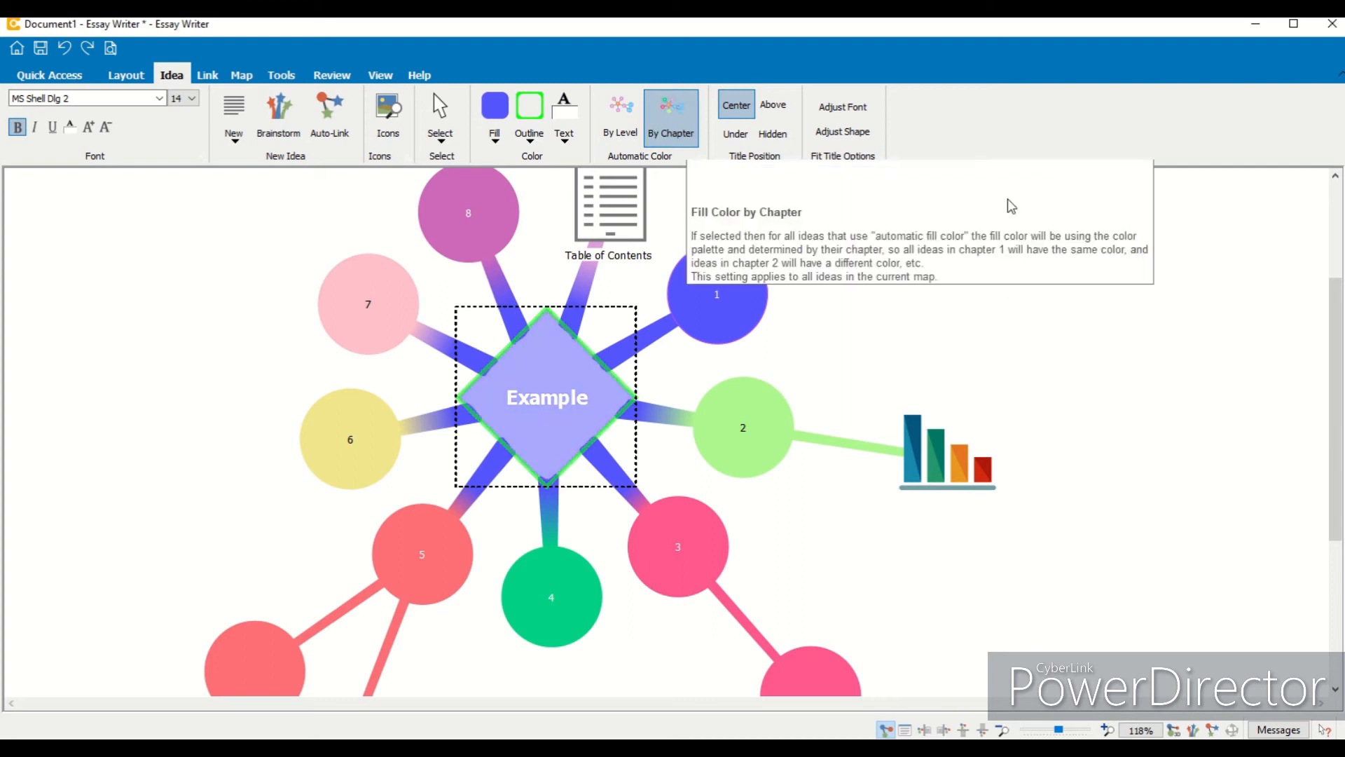
- Try the central idea's title positions Under, Above and Hidden, then restore Center and deselect
{"action": "left_click_drag", "start_coordinate": [1341, 351], "coordinate": [1342, 315]}
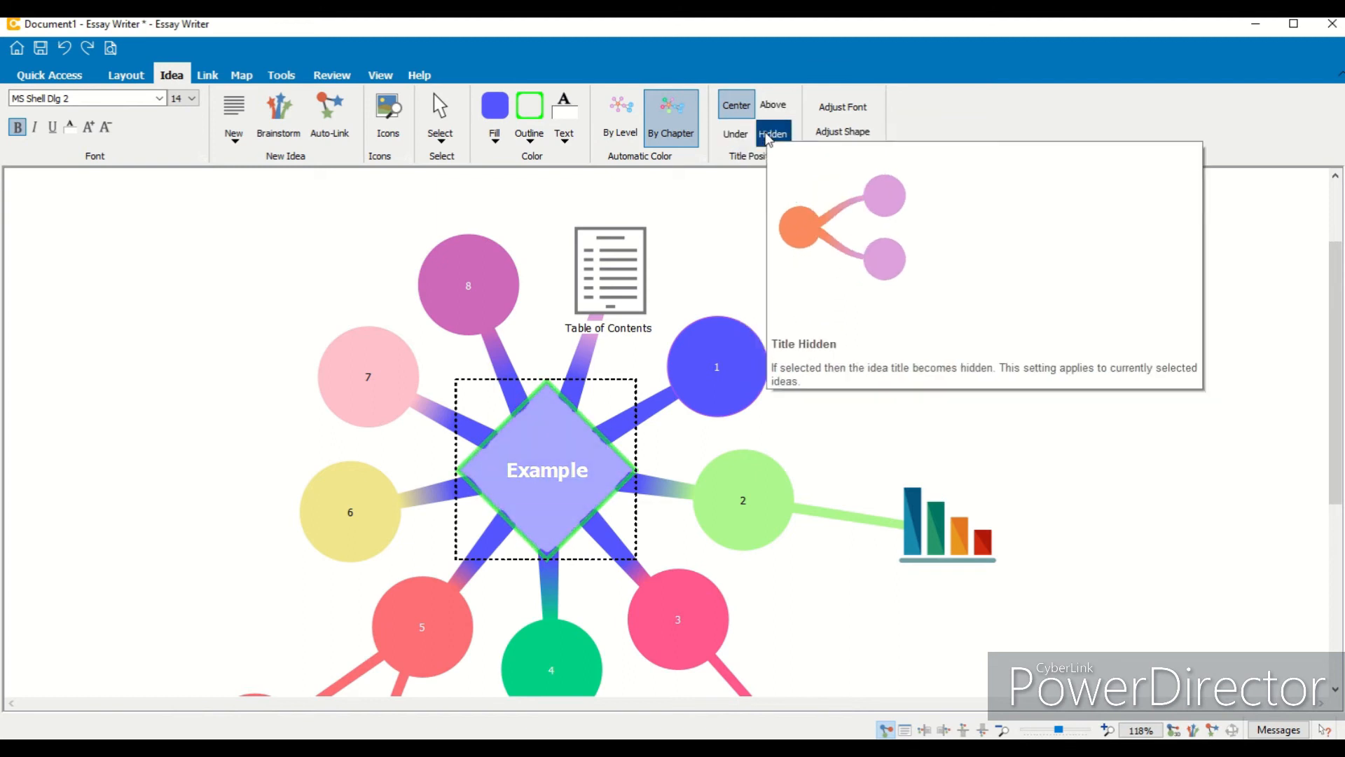
{"action": "left_click", "coordinate": [731, 135]}
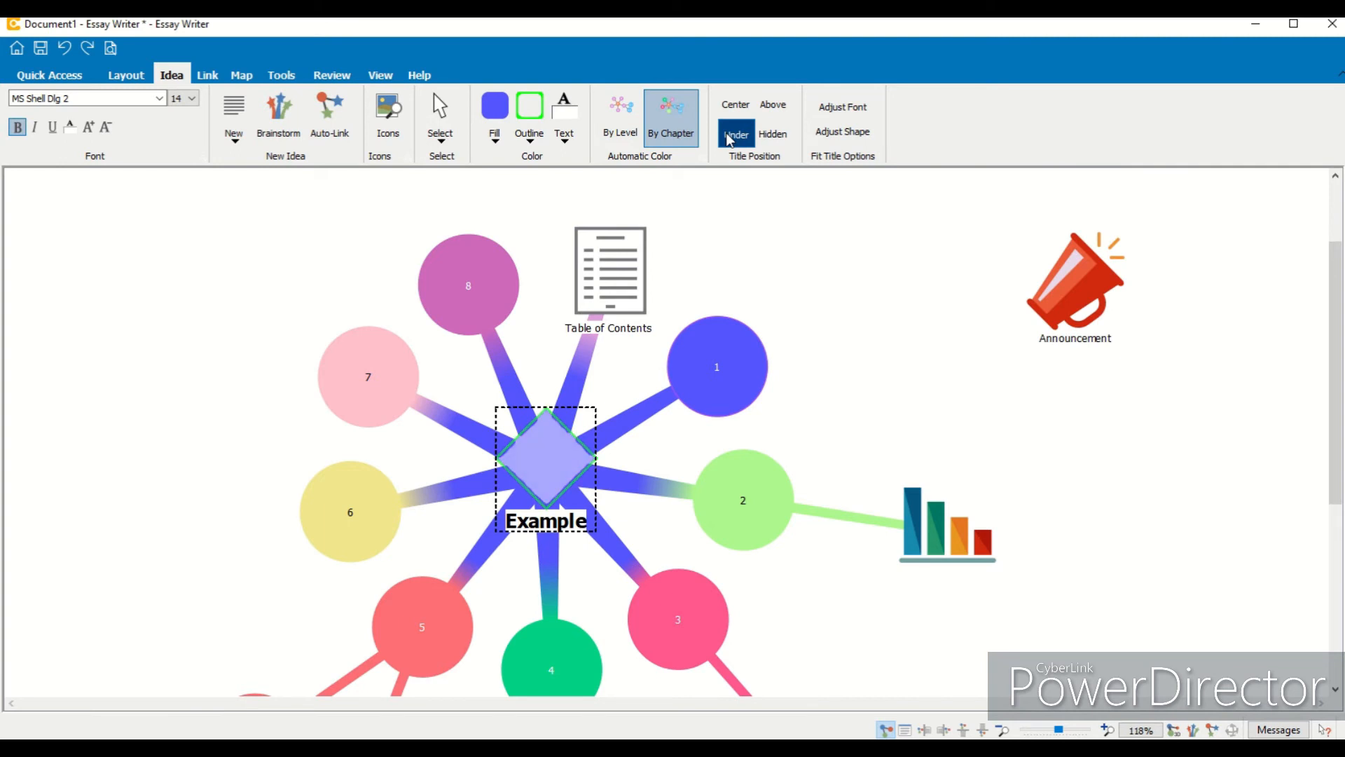
{"action": "left_click", "coordinate": [770, 116]}
{"action": "left_click", "coordinate": [772, 134]}
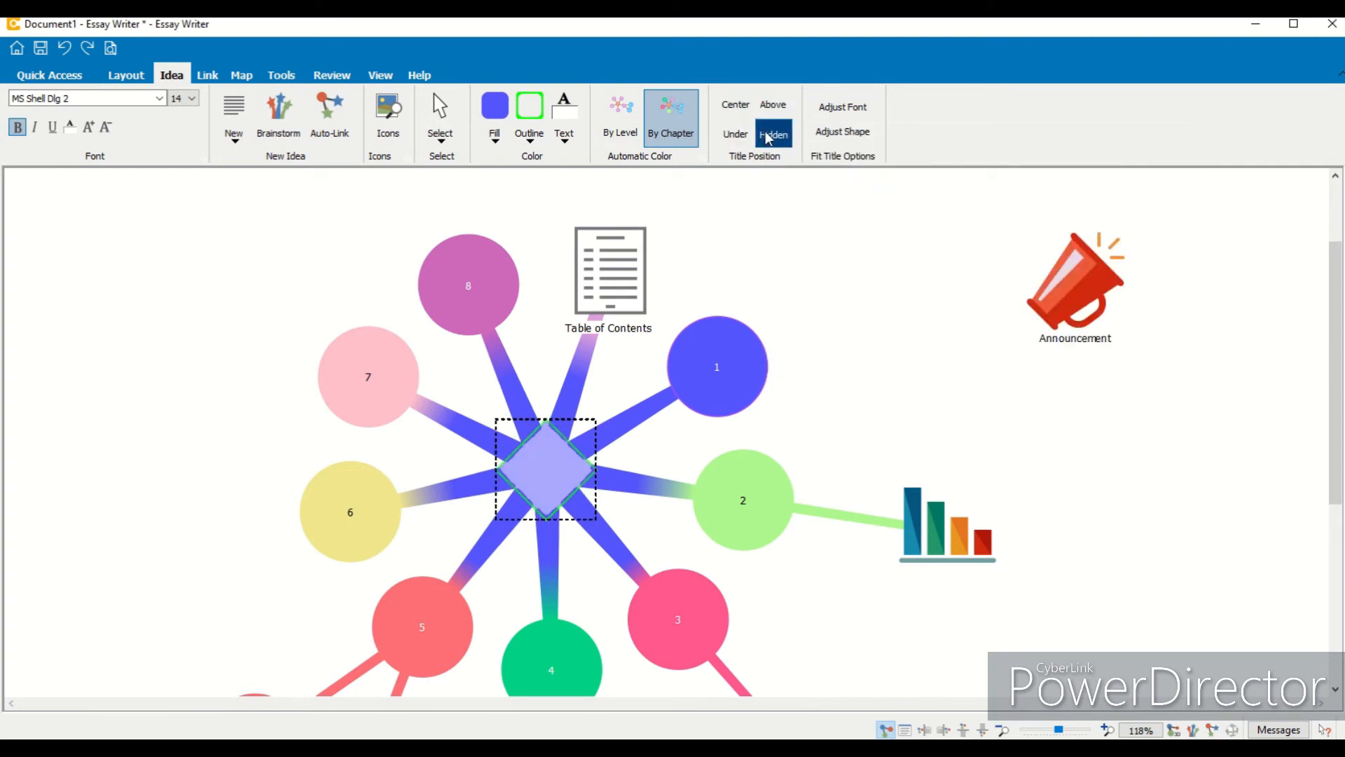
{"action": "left_click", "coordinate": [722, 108]}
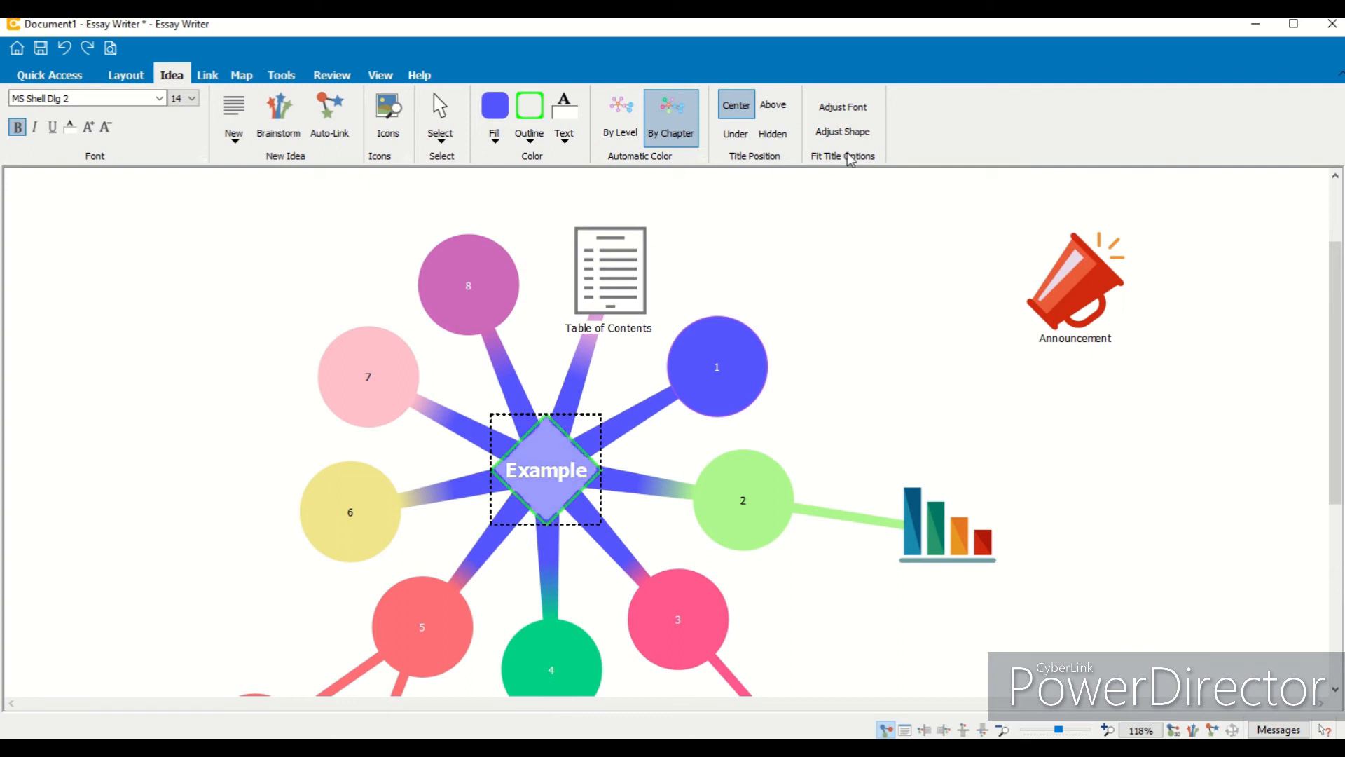
{"action": "left_click", "coordinate": [919, 321]}
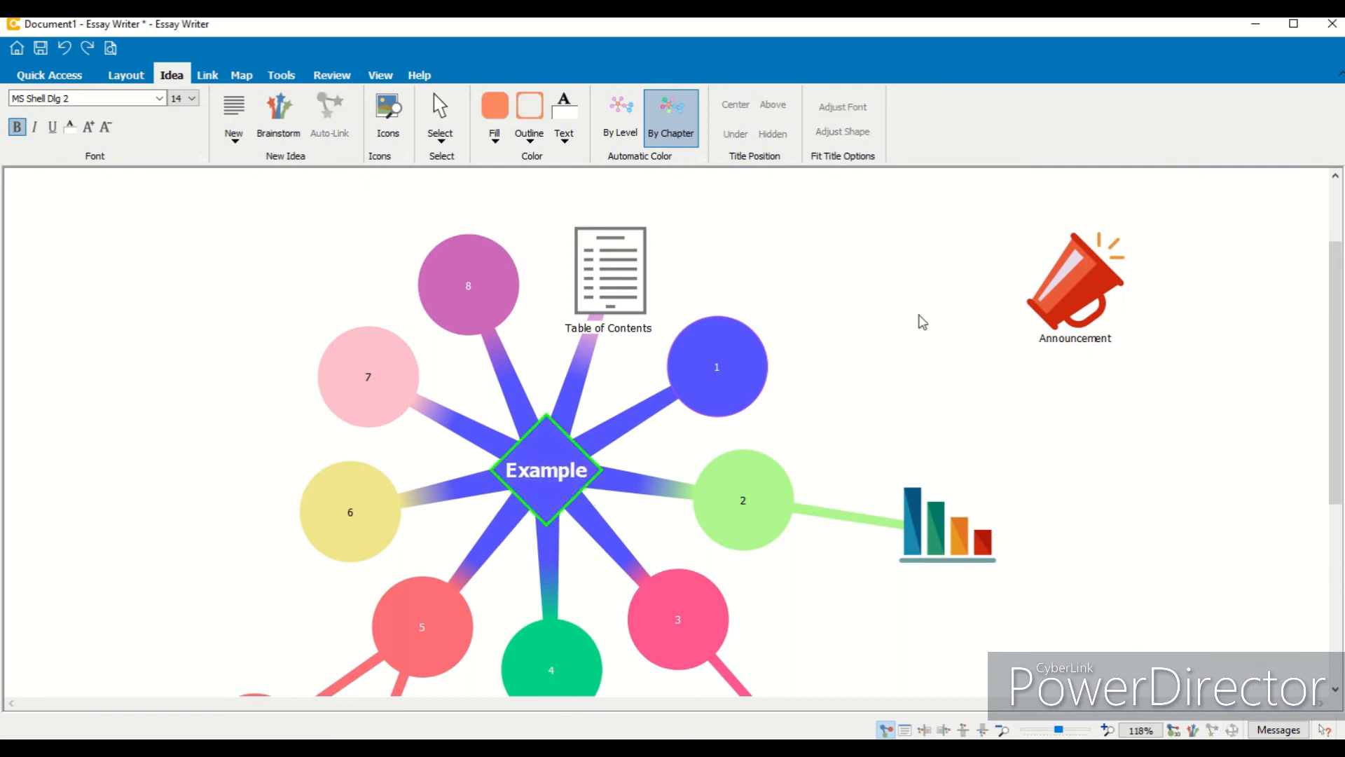
- Inspect the link settings by selecting the link between the central idea and idea 1
{"action": "left_click", "coordinate": [211, 81]}
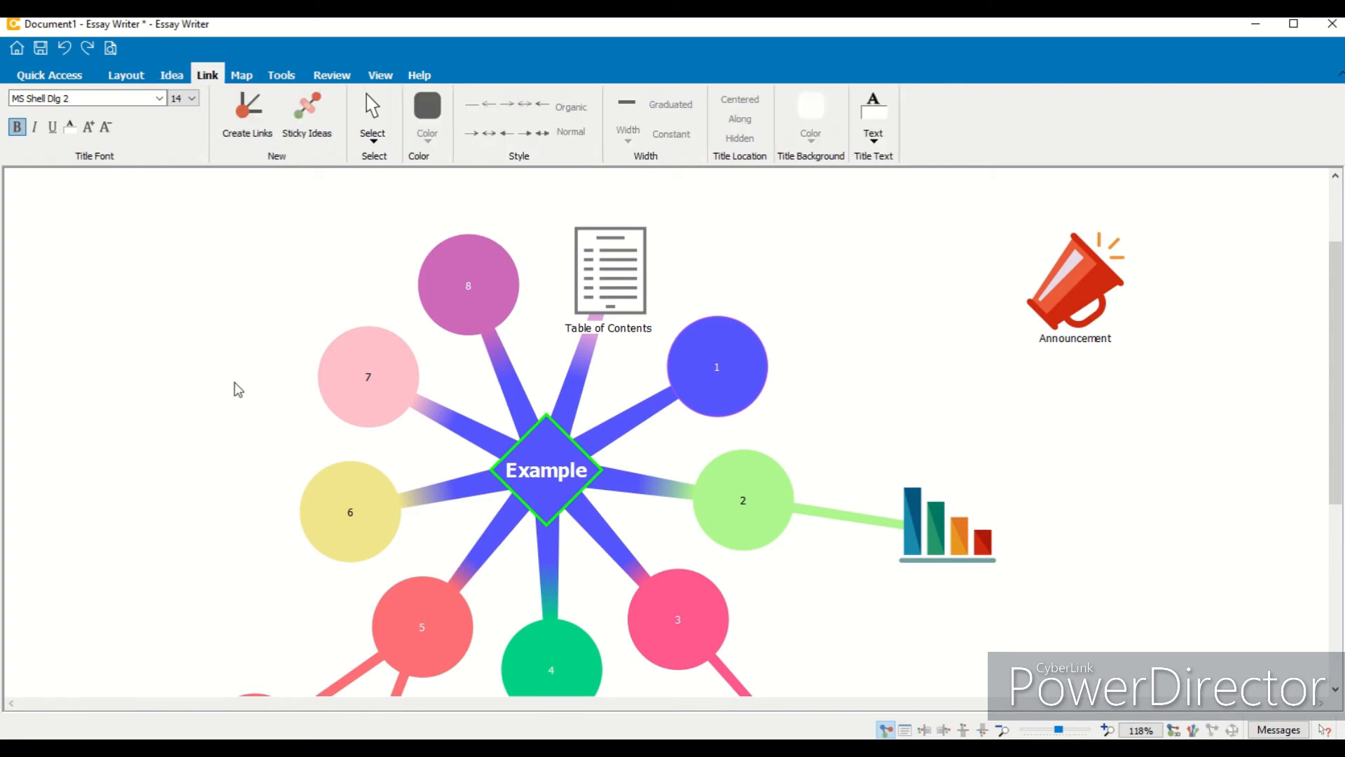
{"action": "left_click", "coordinate": [514, 402]}
{"action": "left_click", "coordinate": [570, 386]}
{"action": "left_click", "coordinate": [613, 437]}
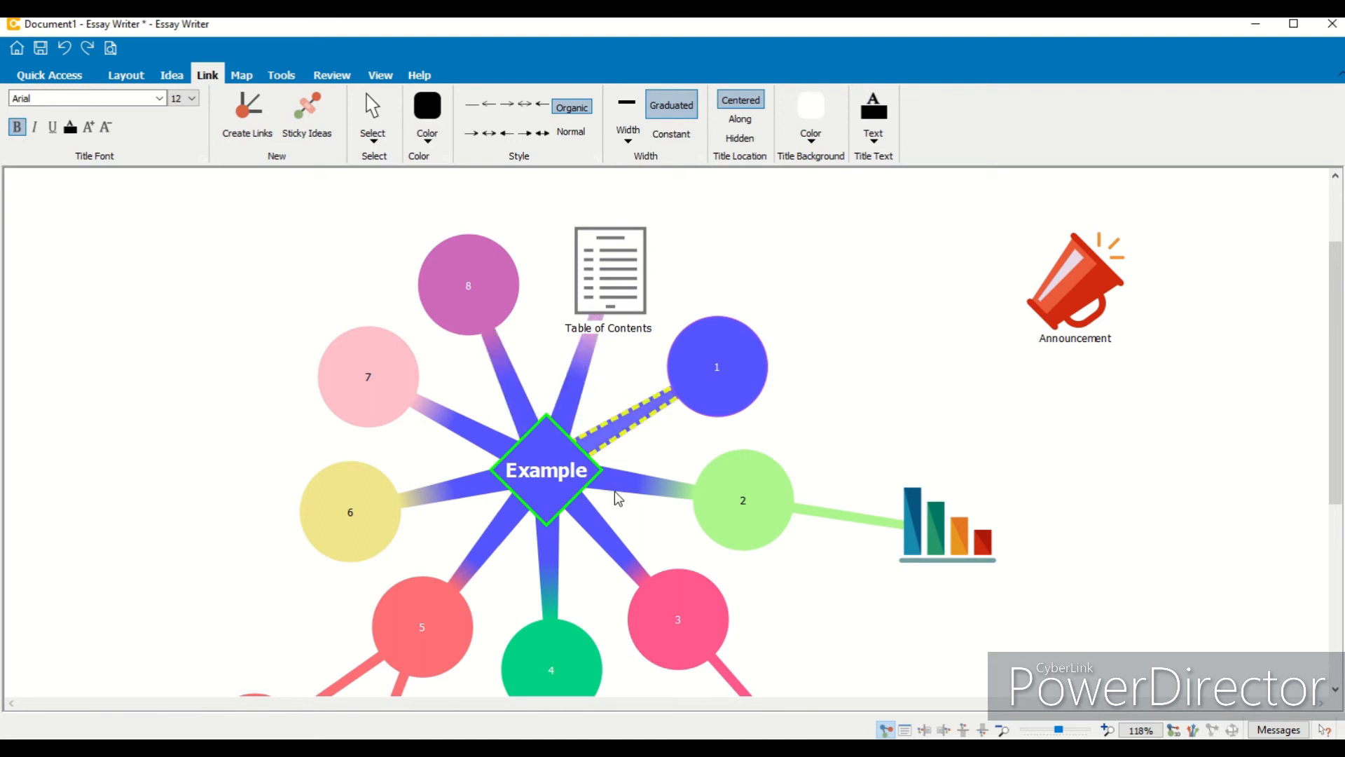
{"action": "left_click", "coordinate": [627, 490]}
{"action": "left_click", "coordinate": [599, 513]}
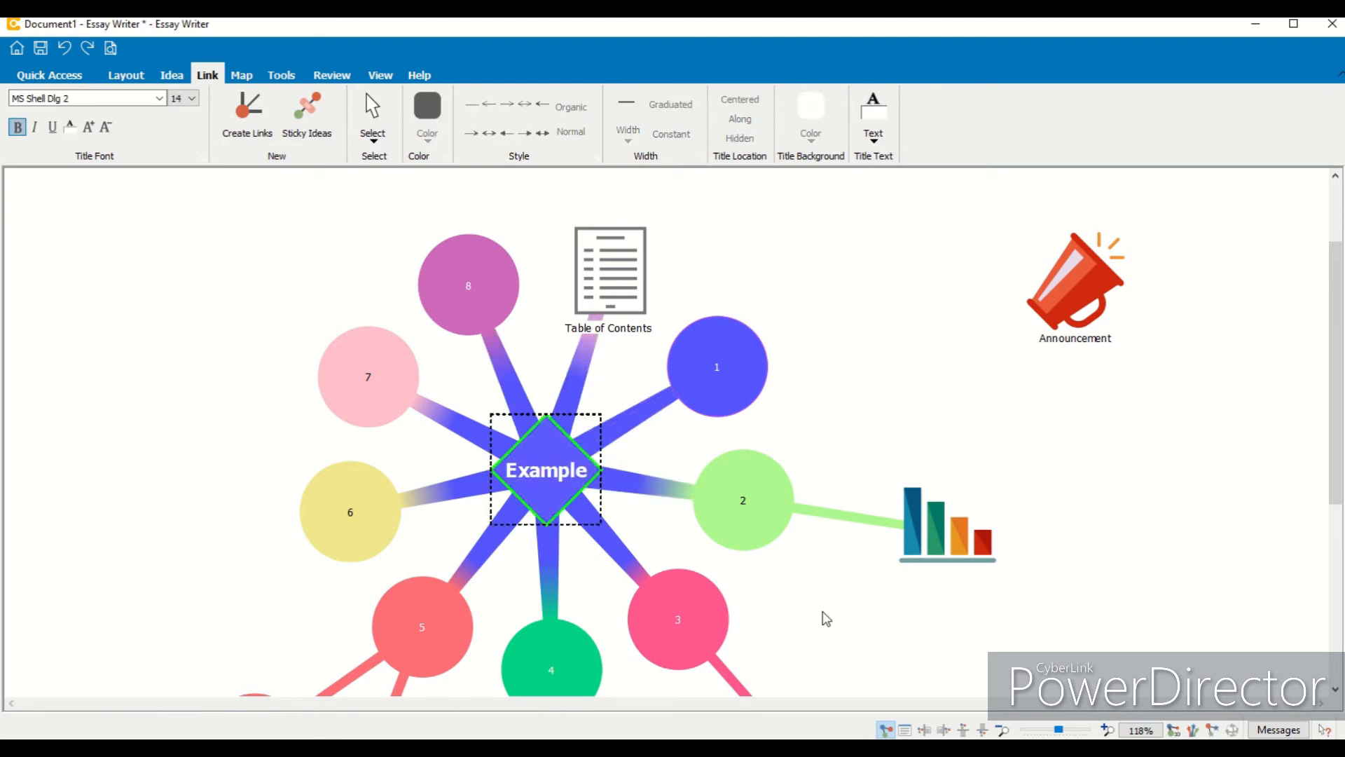
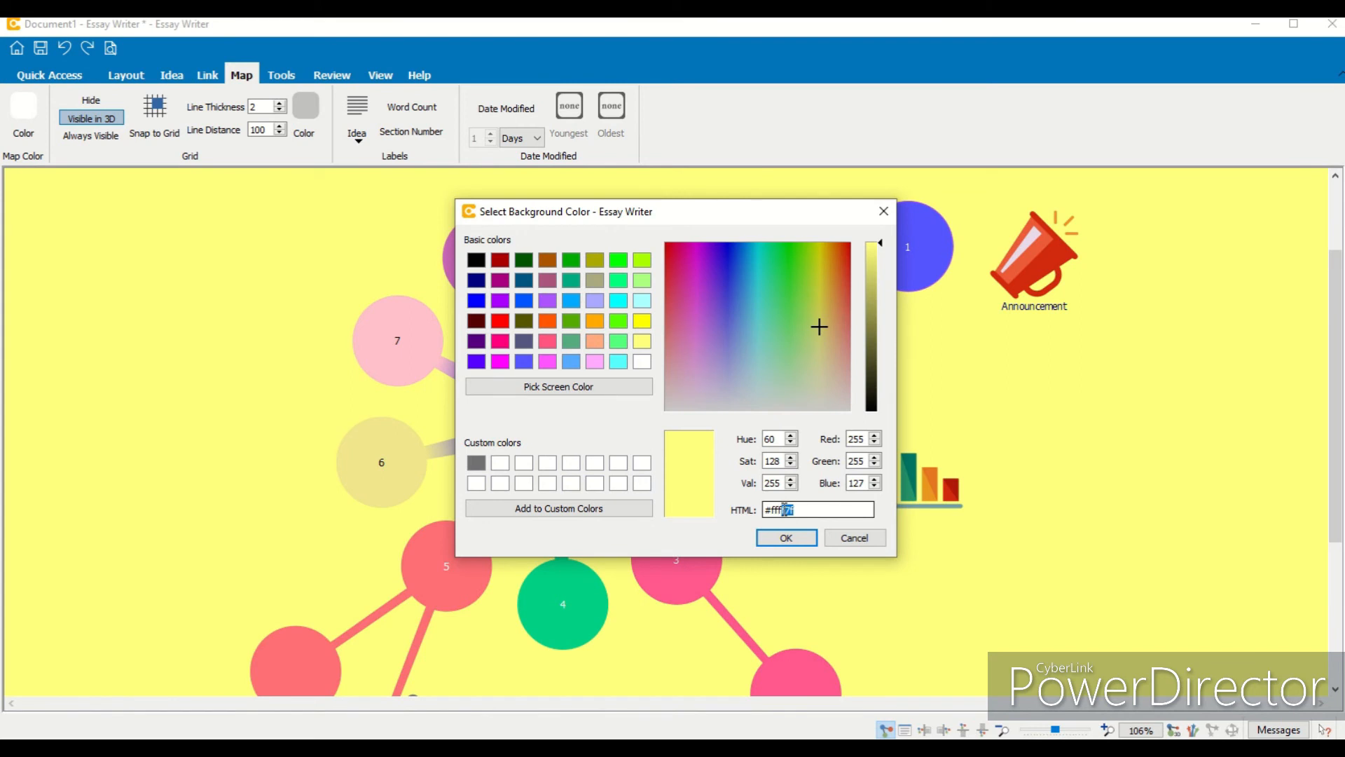
- Set the map background color to #cccccc
{"action": "type", "text": "ccc"}
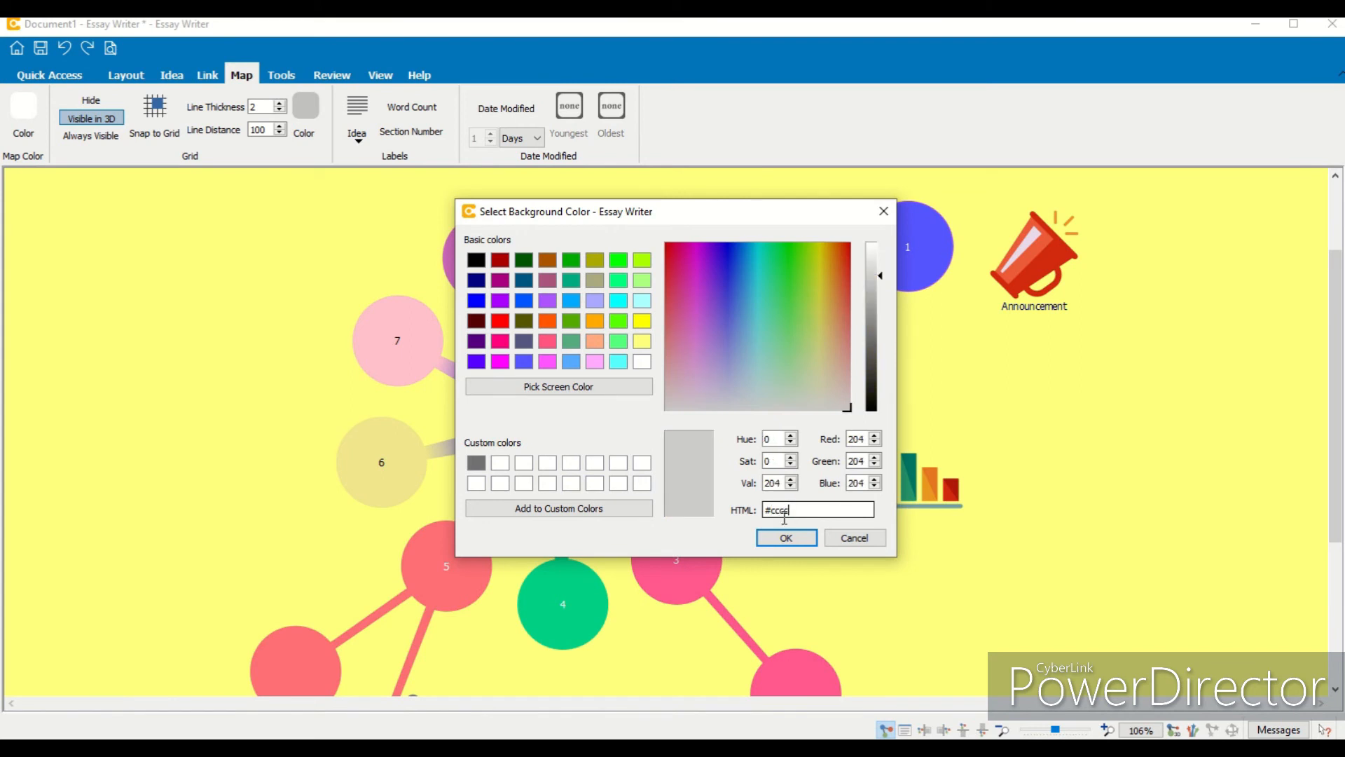
{"action": "type", "text": "cc"}
{"action": "left_click", "coordinate": [786, 538]}
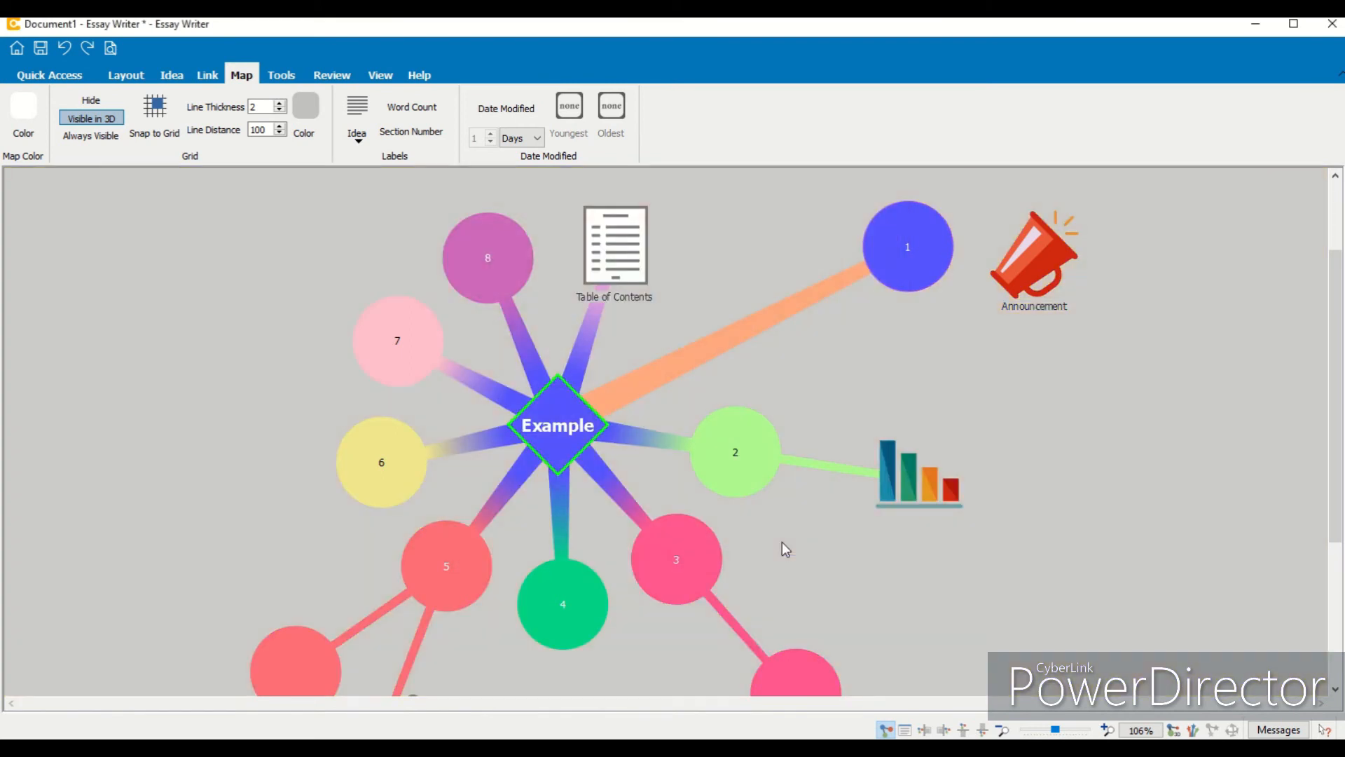
- Set the map background color to white
{"action": "left_click", "coordinate": [23, 112]}
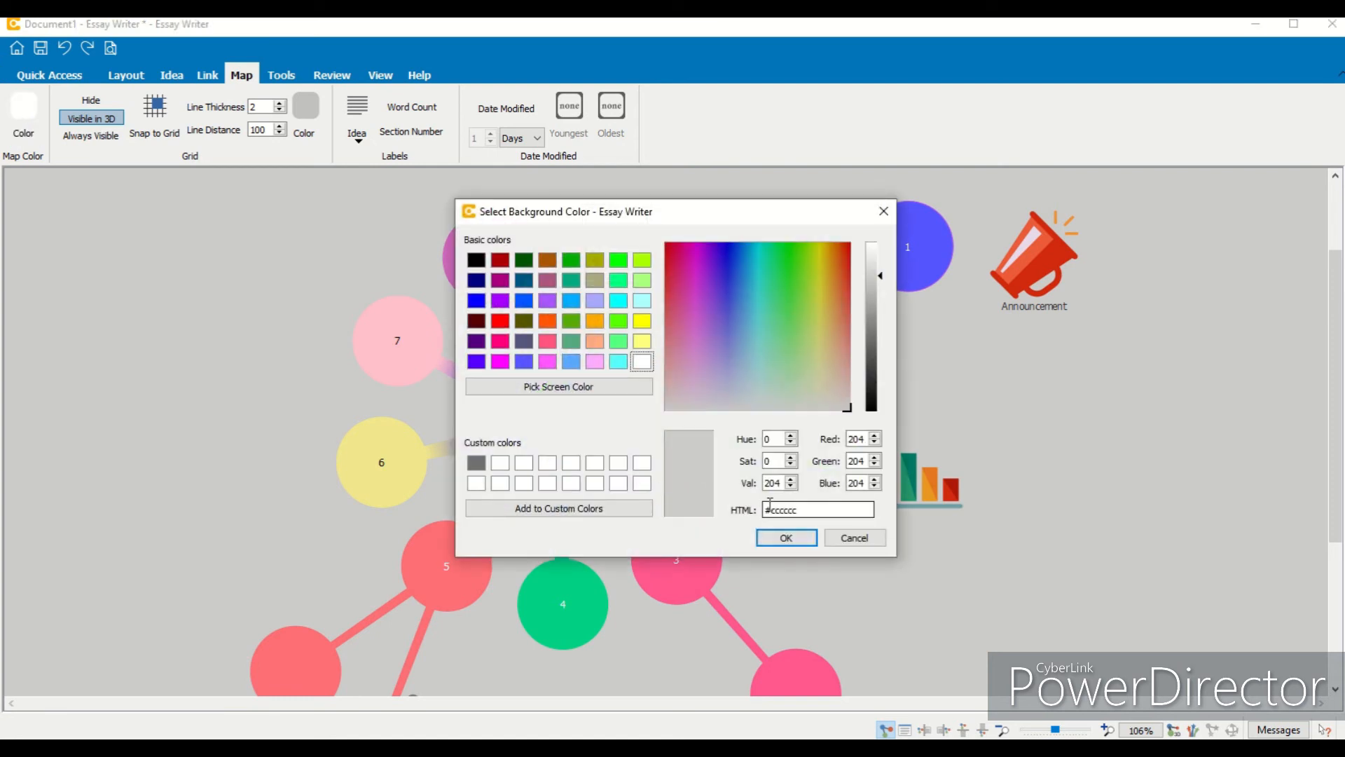
{"action": "left_click", "coordinate": [642, 362]}
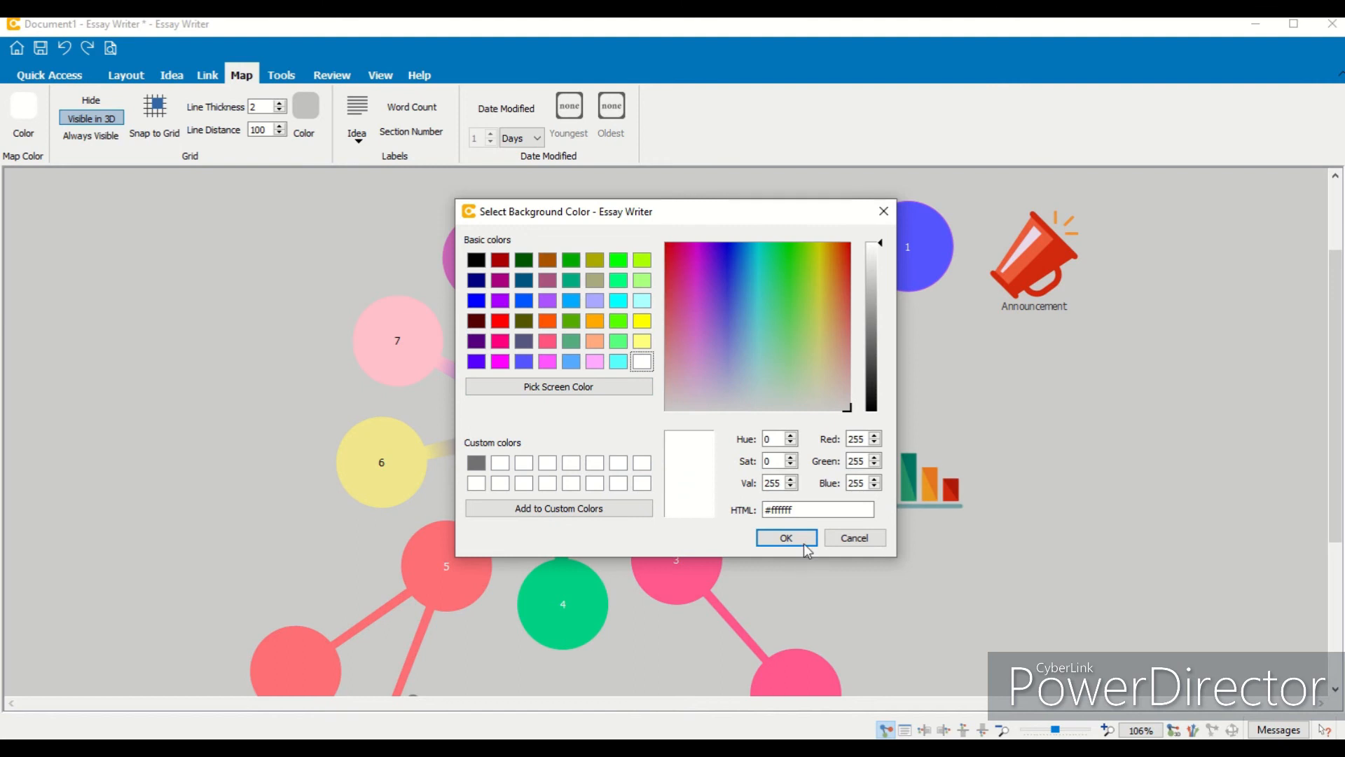
{"action": "left_click", "coordinate": [786, 538]}
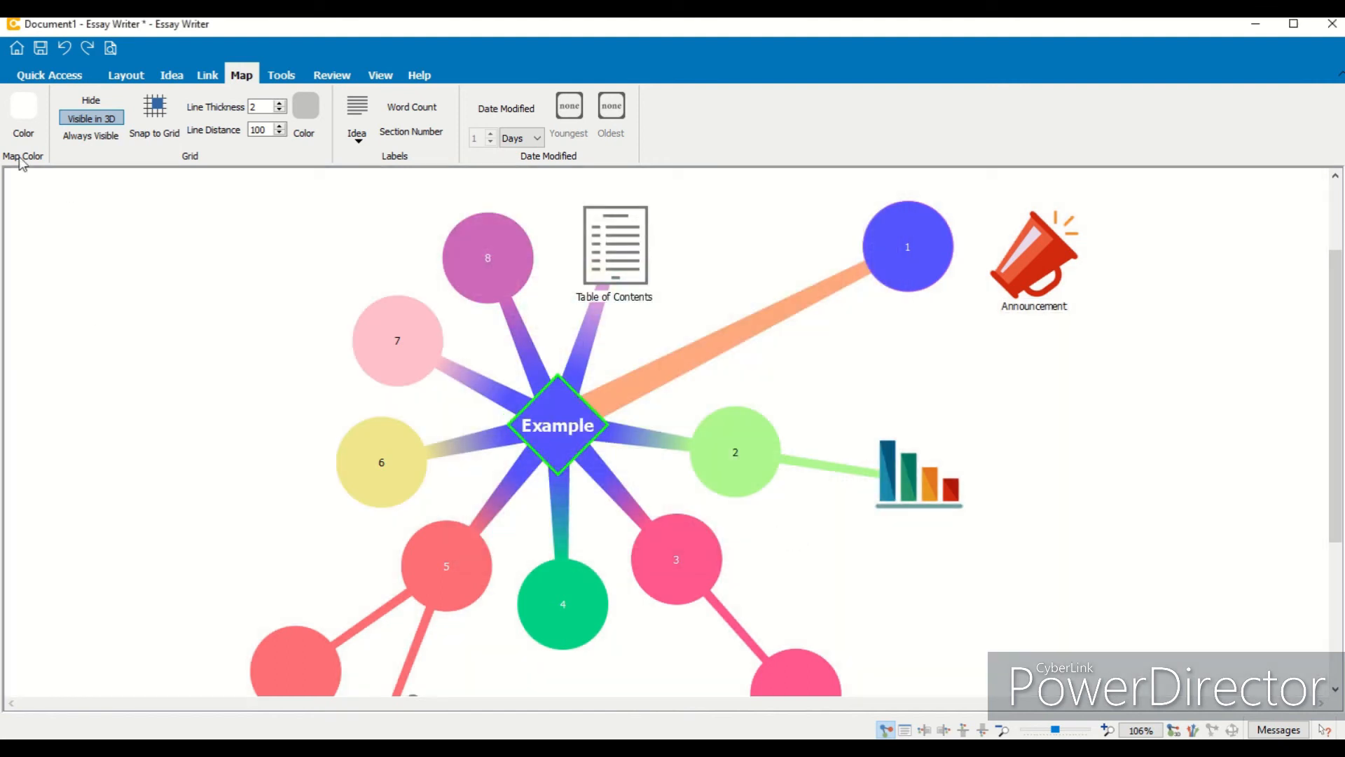
- Compare the grid's Hide, Visible in 3D and Always Visible options, leaving the grid always visible
{"action": "left_click", "coordinate": [99, 105]}
{"action": "left_click", "coordinate": [95, 140]}
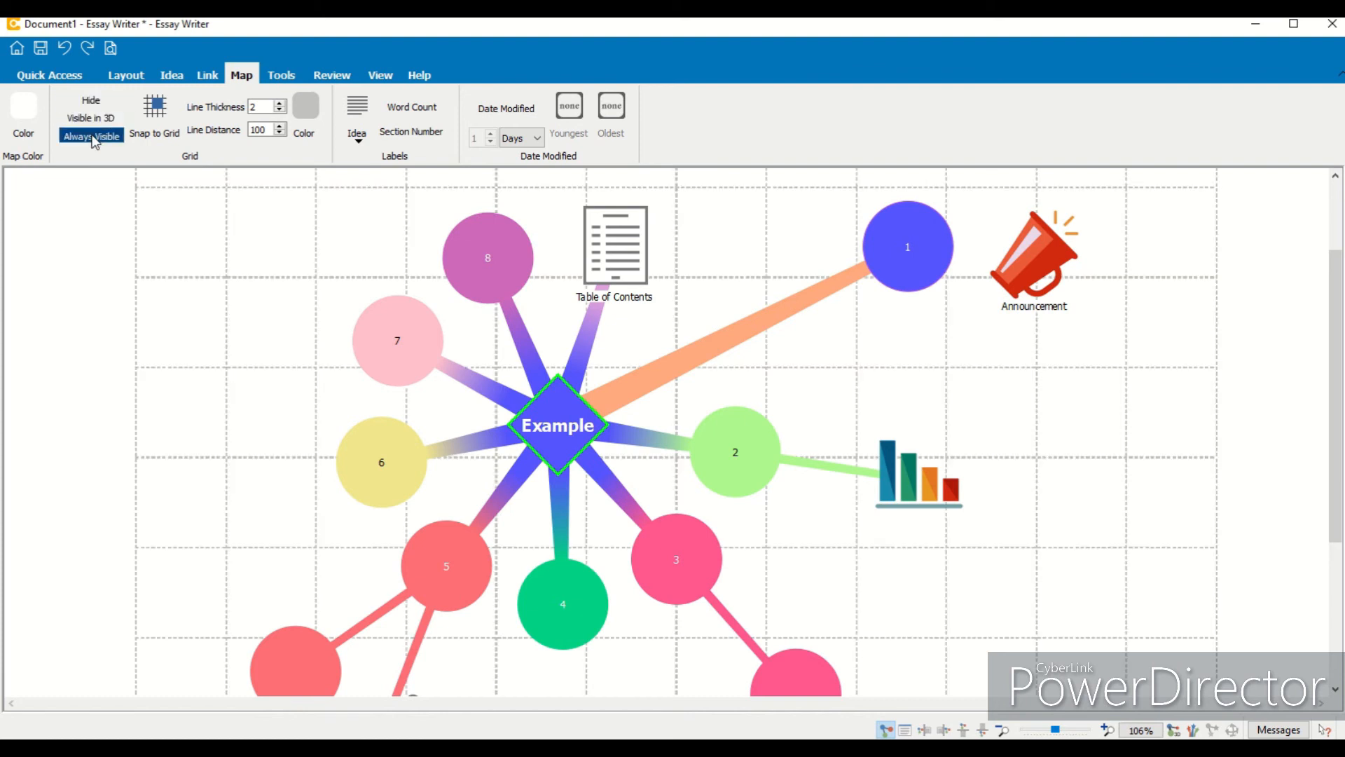
{"action": "left_click", "coordinate": [1003, 731]}
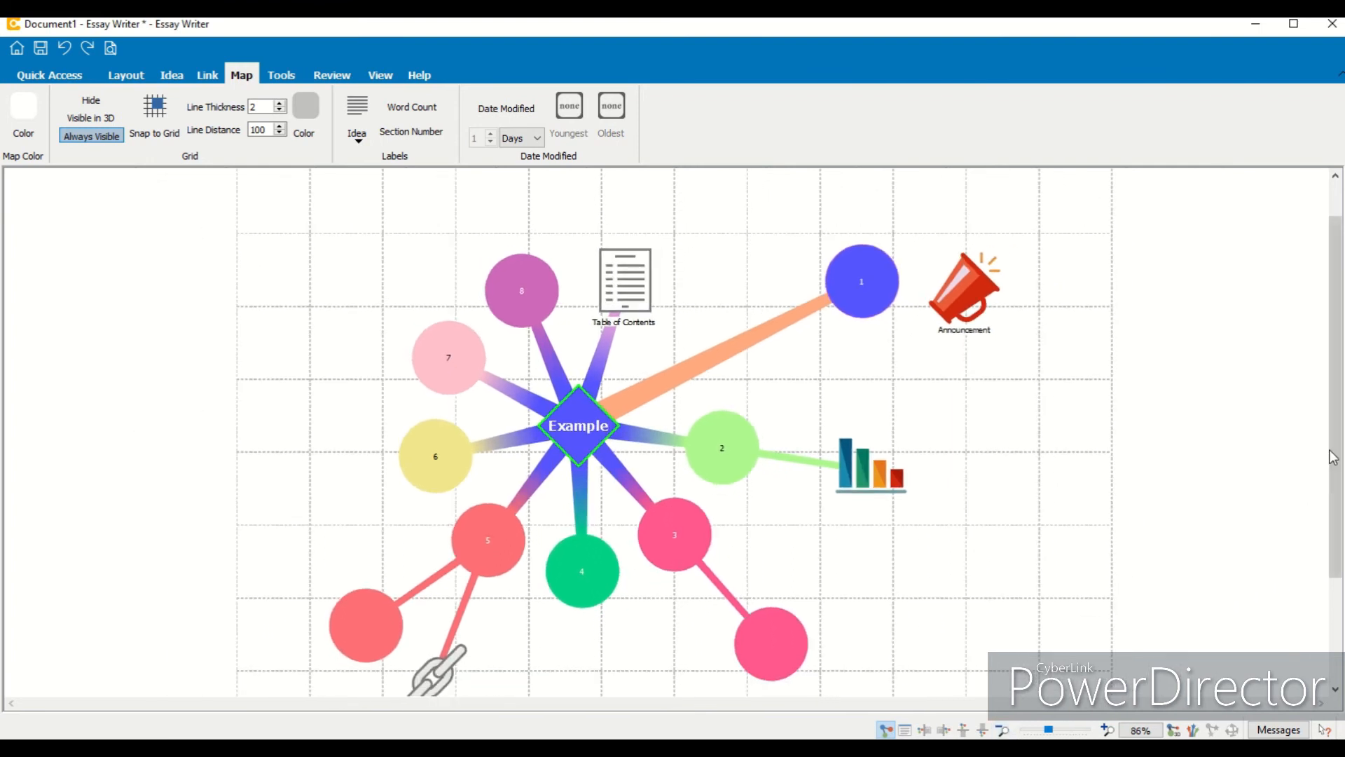
{"action": "left_click_drag", "start_coordinate": [1334, 459], "coordinate": [1338, 473]}
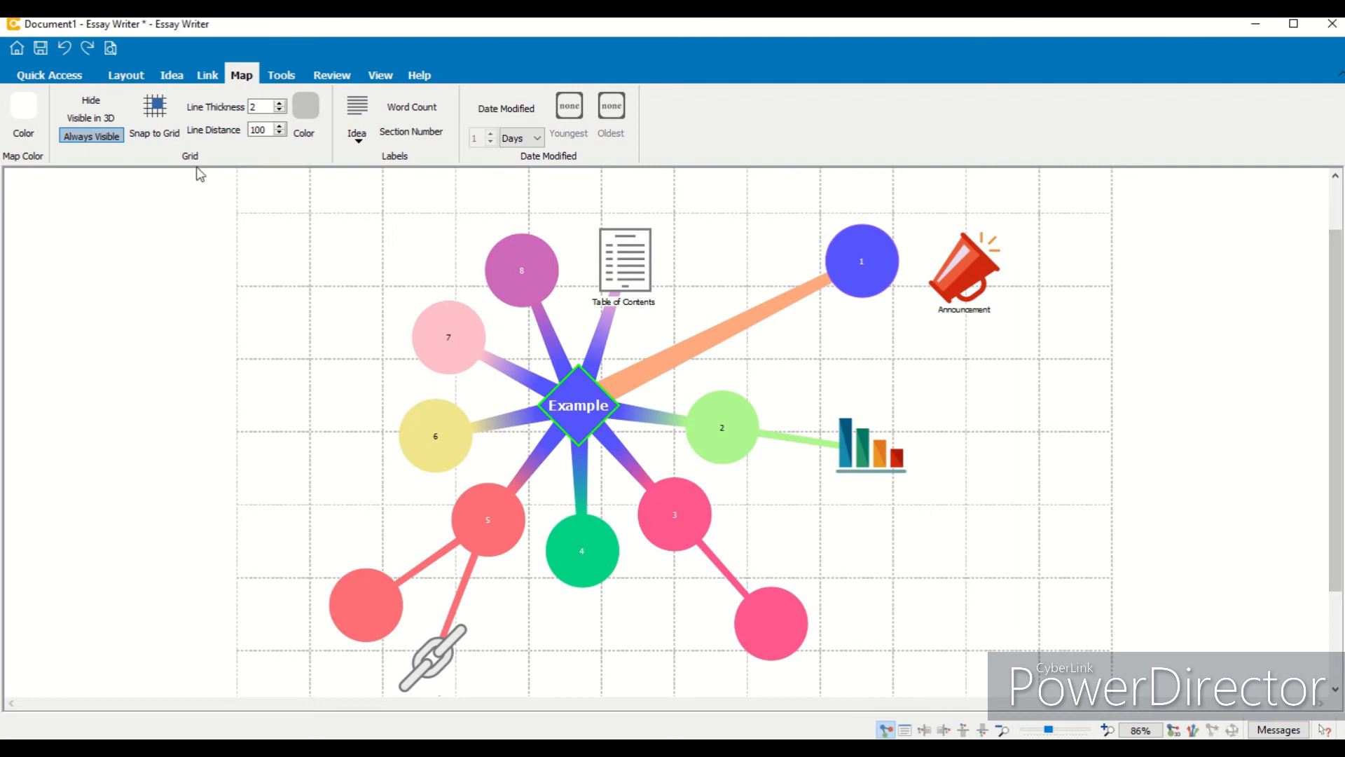
{"action": "left_click", "coordinate": [89, 105]}
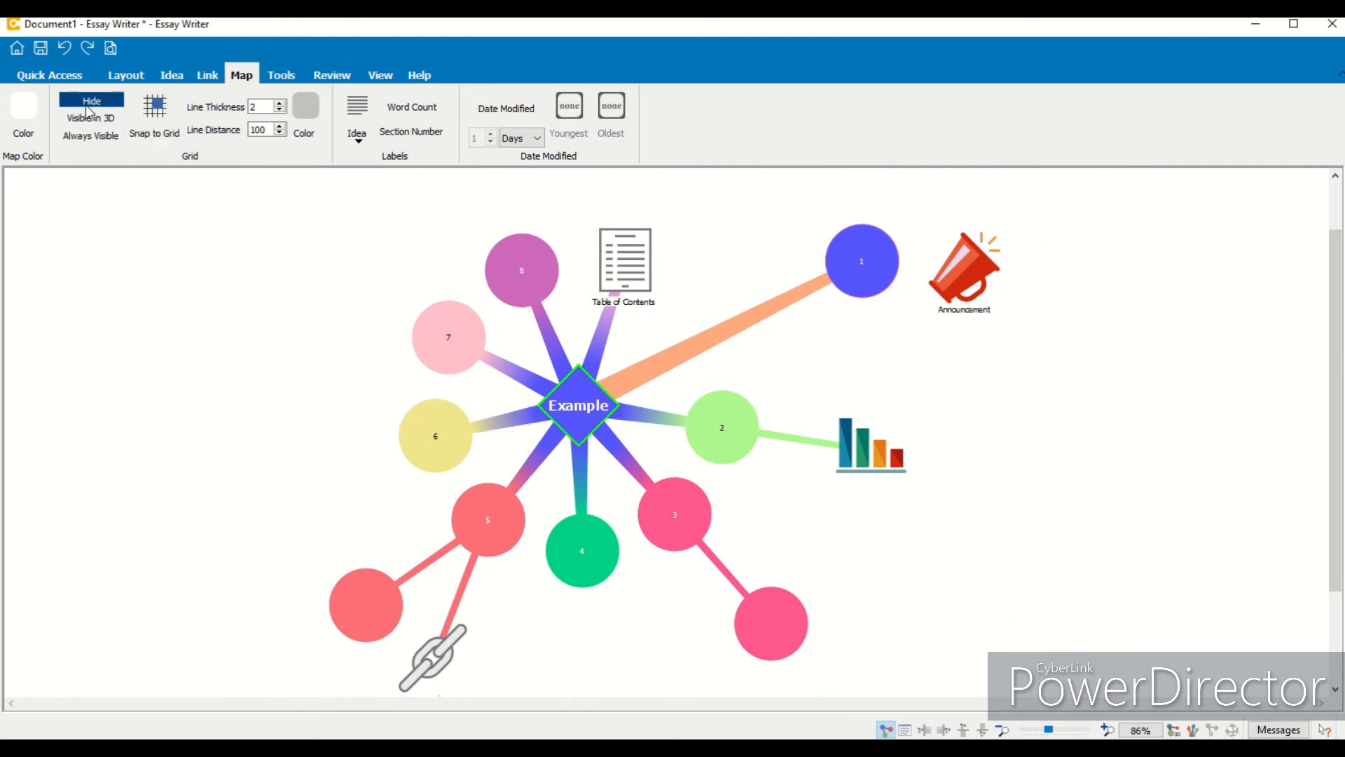
{"action": "left_click", "coordinate": [89, 119]}
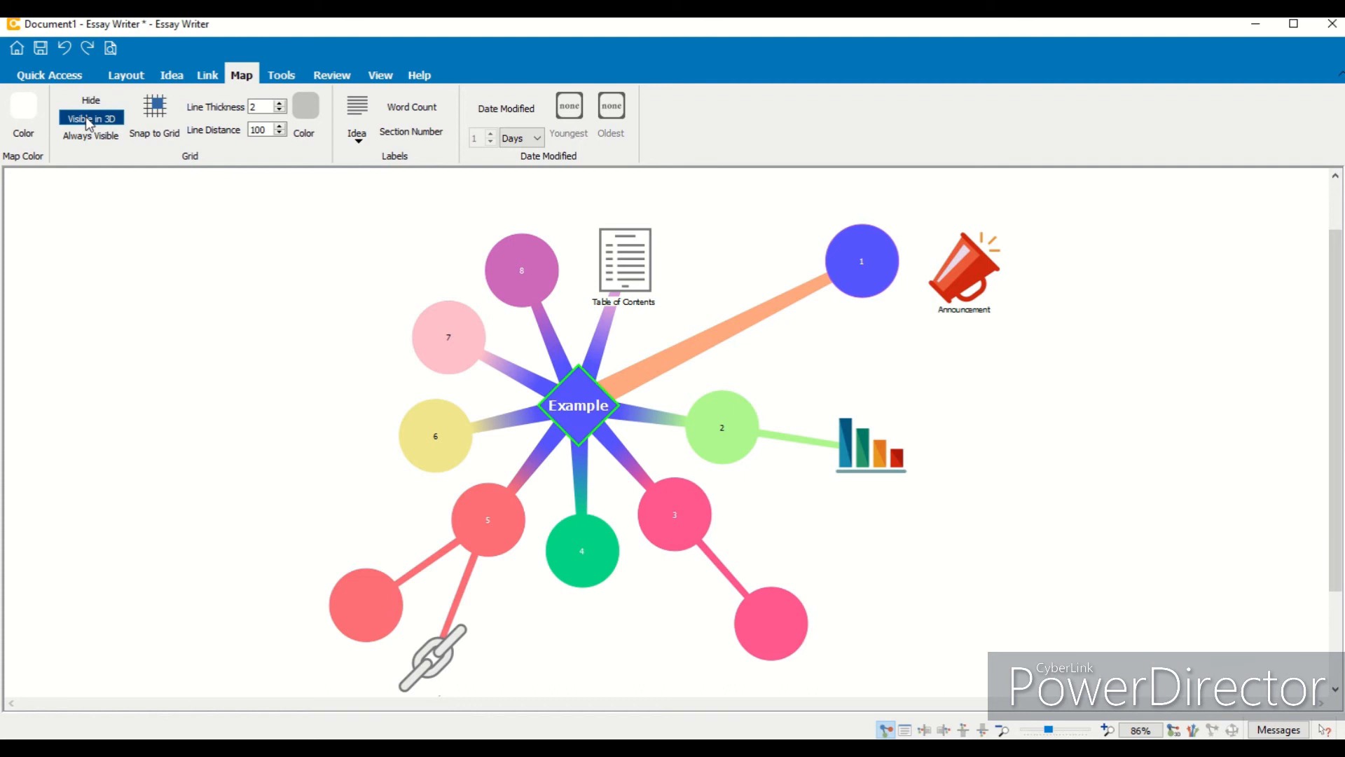
{"action": "left_click", "coordinate": [113, 138]}
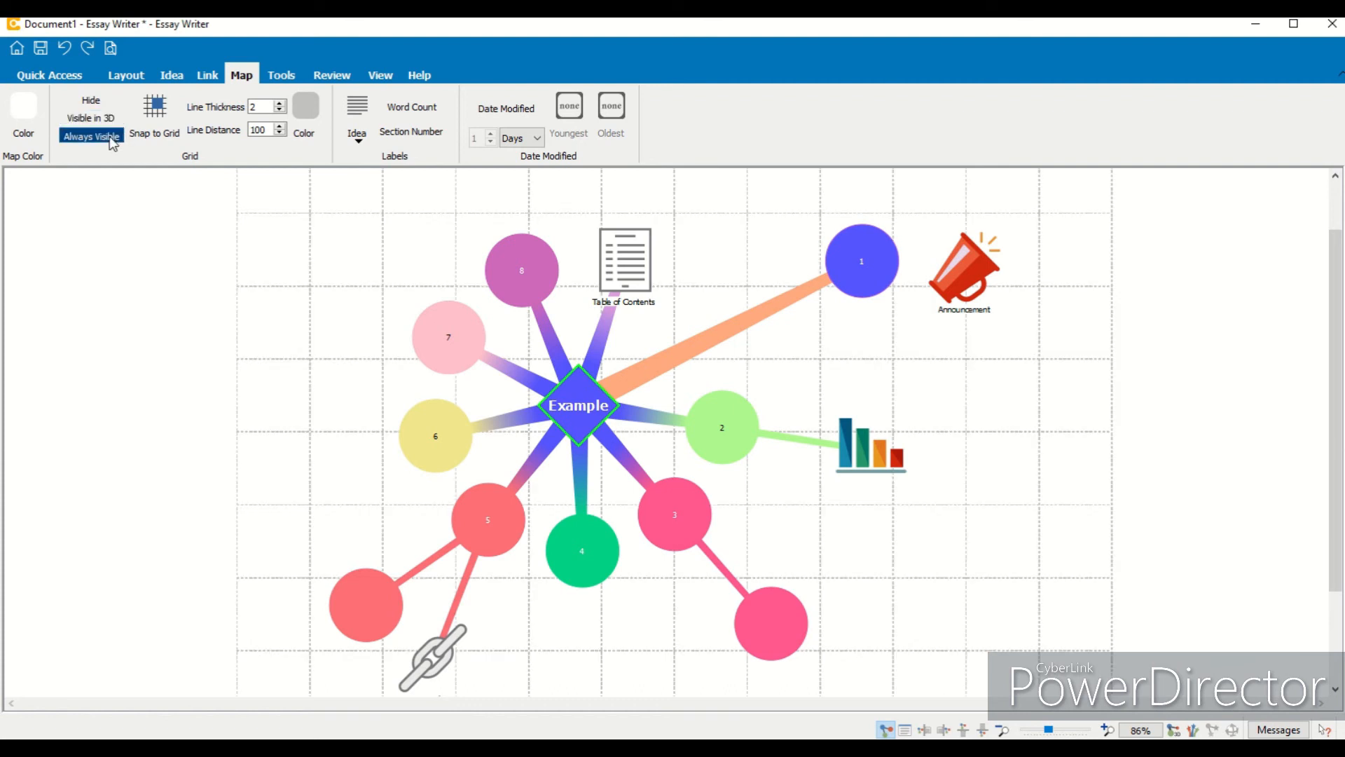
- Enable Snap to Grid and move idea 2 further right so it snaps to the grid
{"action": "left_click", "coordinate": [157, 129]}
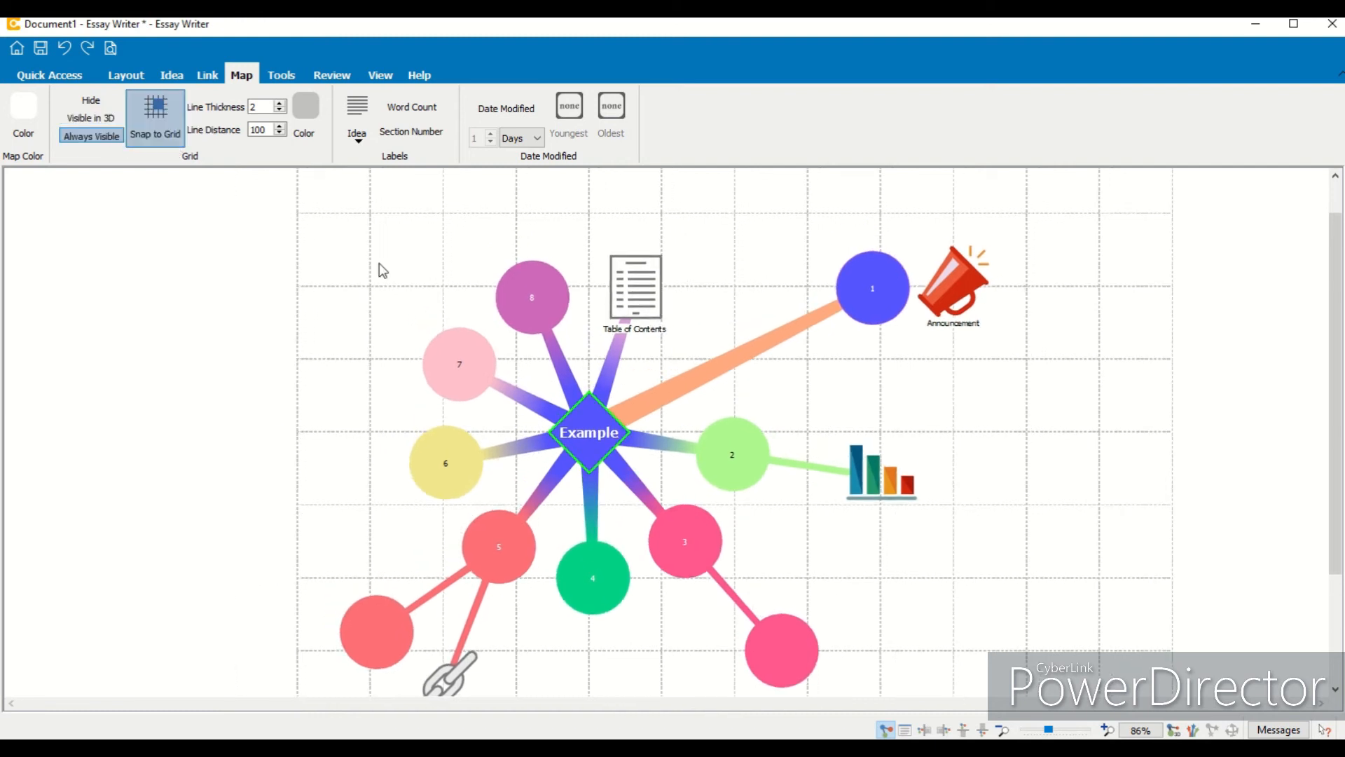
{"action": "left_click_drag", "start_coordinate": [726, 487], "coordinate": [910, 504]}
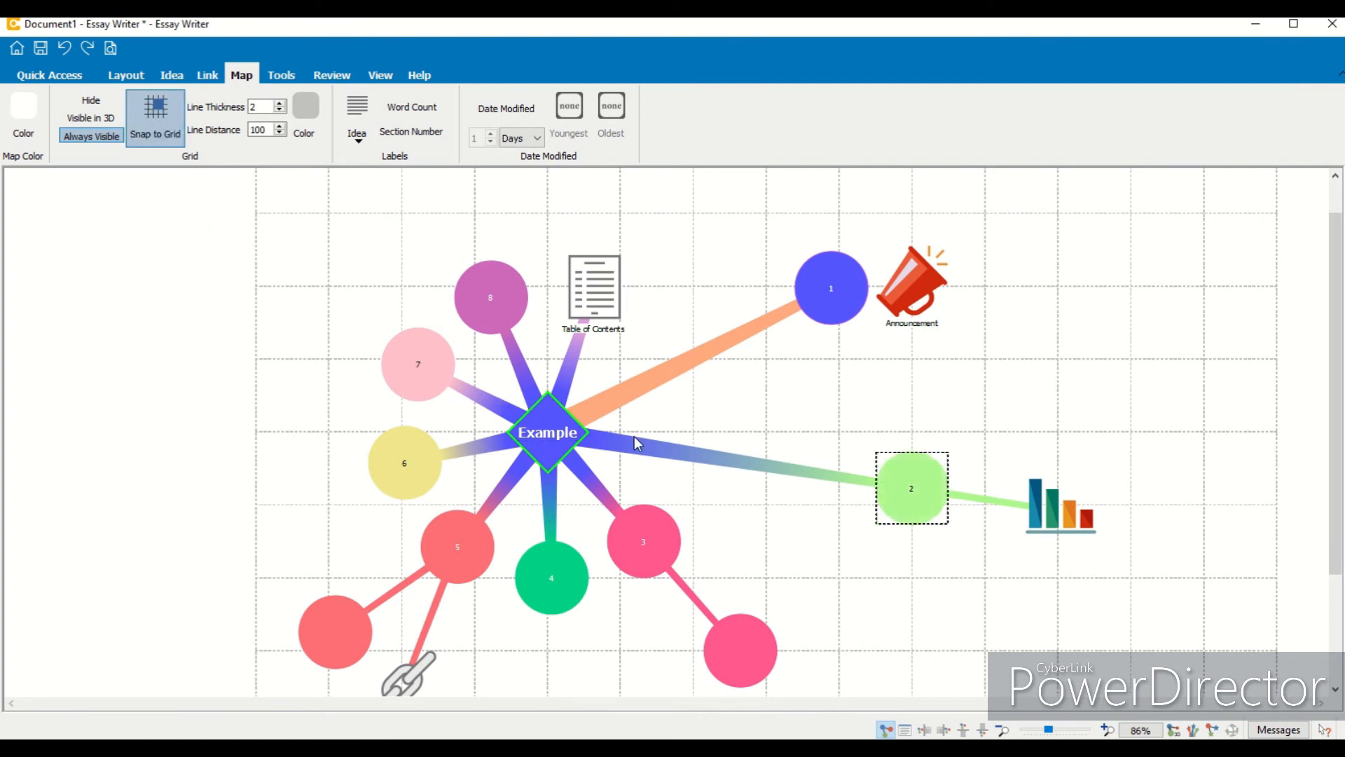
- Set the grid line thickness to 1 and make the grid visible only in 3D
{"action": "left_click", "coordinate": [279, 103]}
{"action": "left_click", "coordinate": [280, 103]}
{"action": "left_click", "coordinate": [279, 103]}
{"action": "left_click", "coordinate": [278, 111]}
{"action": "left_click", "coordinate": [278, 111]}
{"action": "left_click", "coordinate": [278, 111]}
{"action": "left_click", "coordinate": [279, 104]}
{"action": "left_click", "coordinate": [278, 105]}
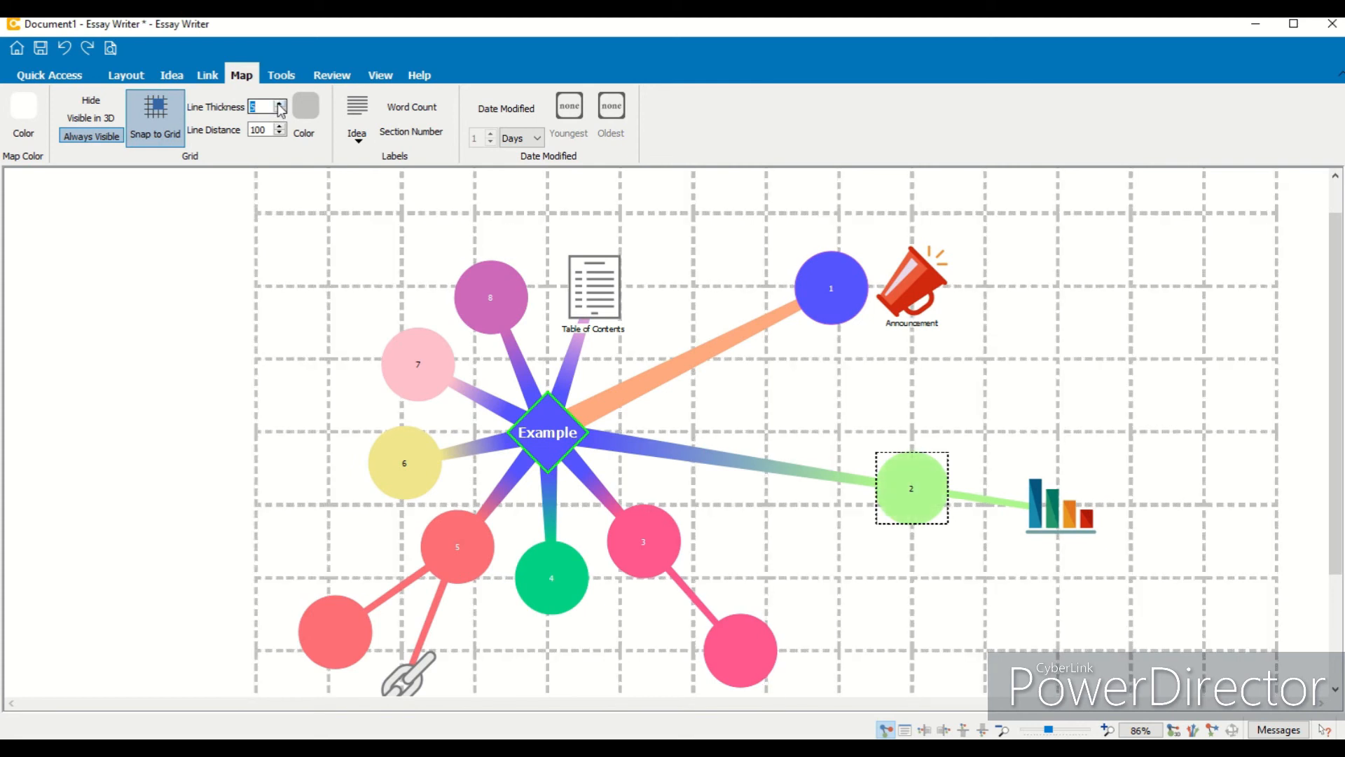
{"action": "left_click", "coordinate": [279, 110]}
{"action": "left_click", "coordinate": [278, 110]}
{"action": "left_click", "coordinate": [279, 110]}
{"action": "left_click", "coordinate": [278, 110]}
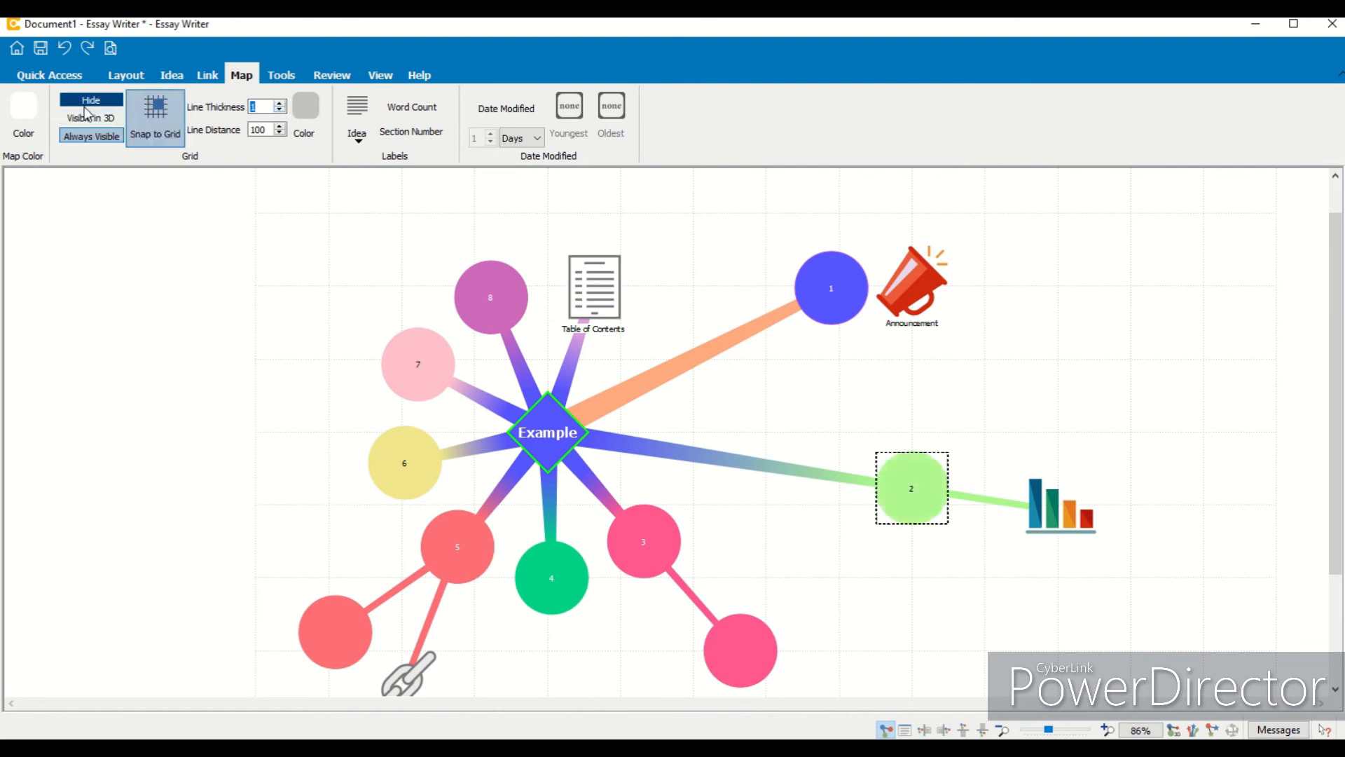
{"action": "left_click", "coordinate": [89, 117]}
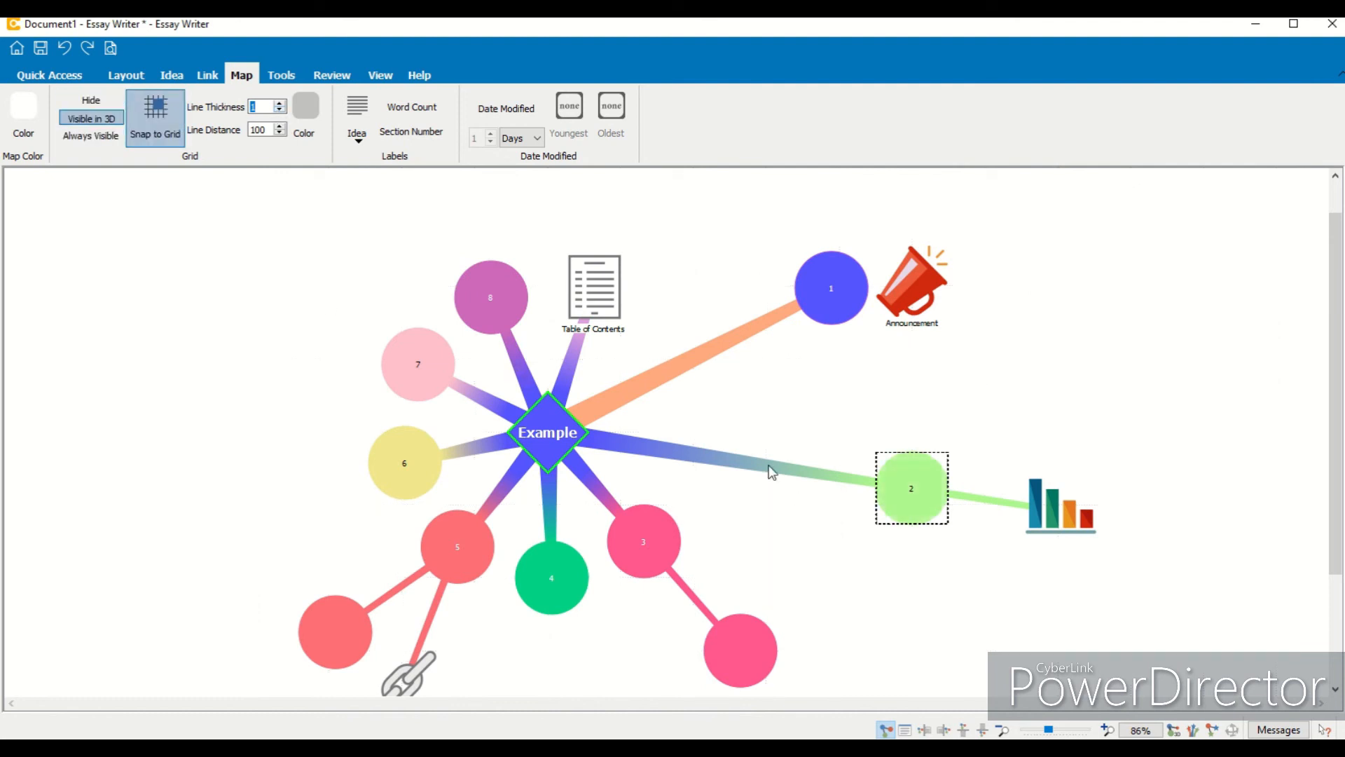
- Move idea 2 and idea 1 closer to the central Example idea
{"action": "left_click_drag", "start_coordinate": [903, 467], "coordinate": [842, 460]}
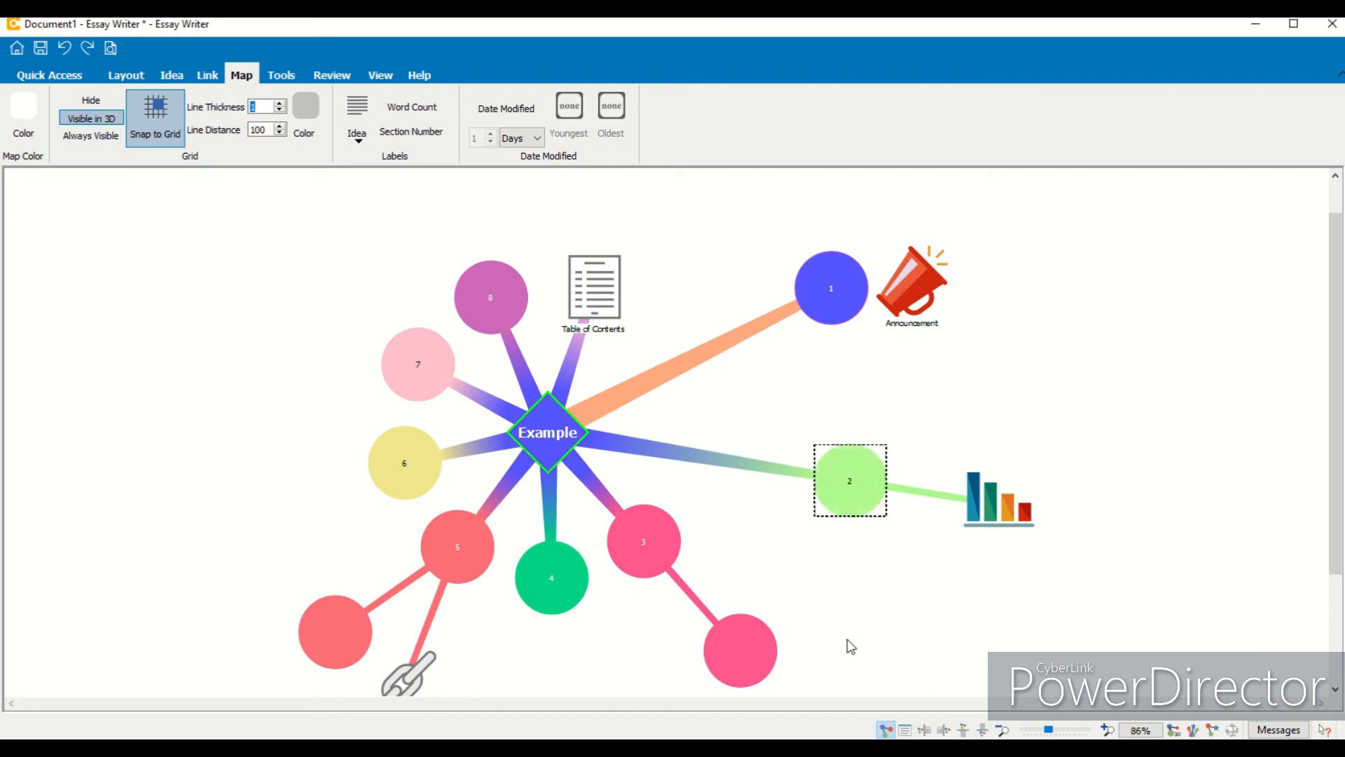
{"action": "left_click", "coordinate": [358, 136]}
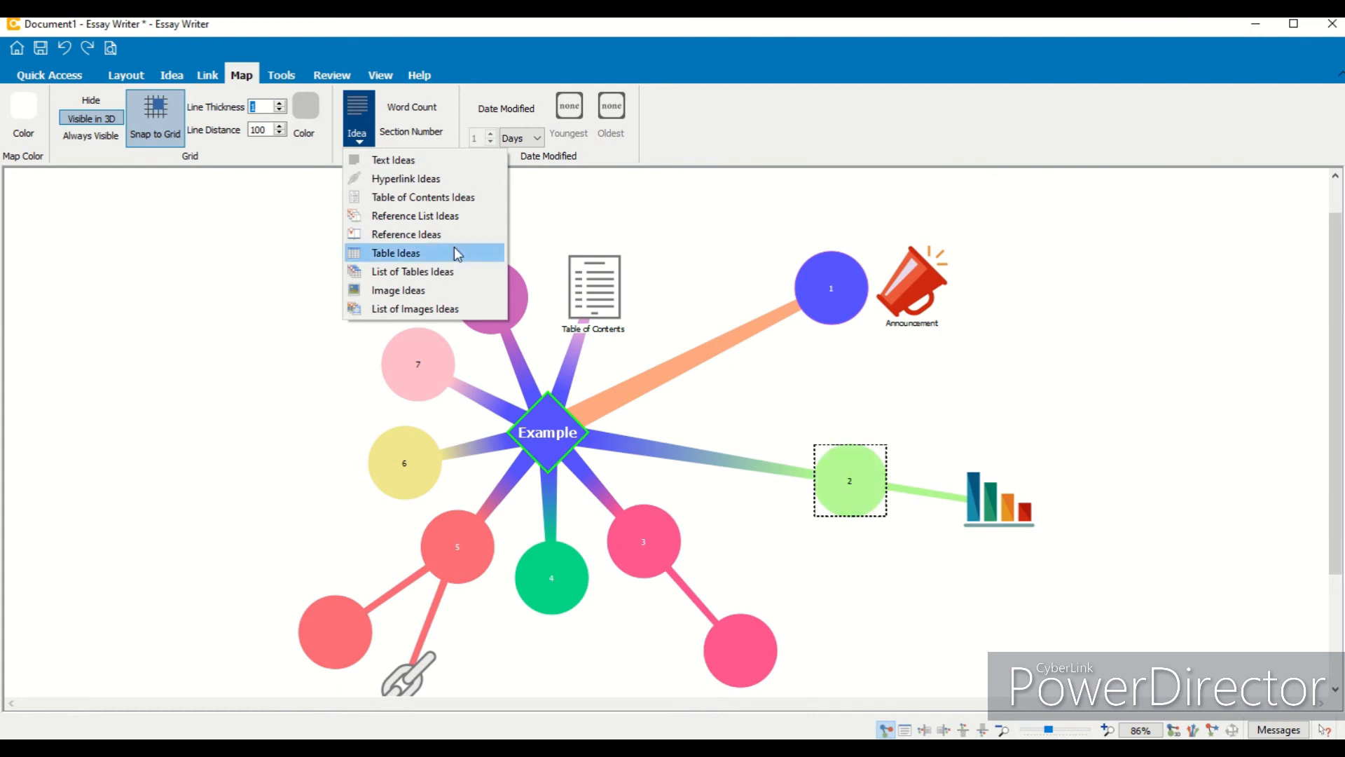
{"action": "left_click", "coordinate": [650, 236]}
{"action": "left_click_drag", "start_coordinate": [819, 476], "coordinate": [692, 483]}
{"action": "left_click_drag", "start_coordinate": [872, 312], "coordinate": [733, 321]}
- Select the central idea and turn on Word Count labels for the map
{"action": "left_click", "coordinate": [597, 399]}
{"action": "left_click", "coordinate": [413, 107]}
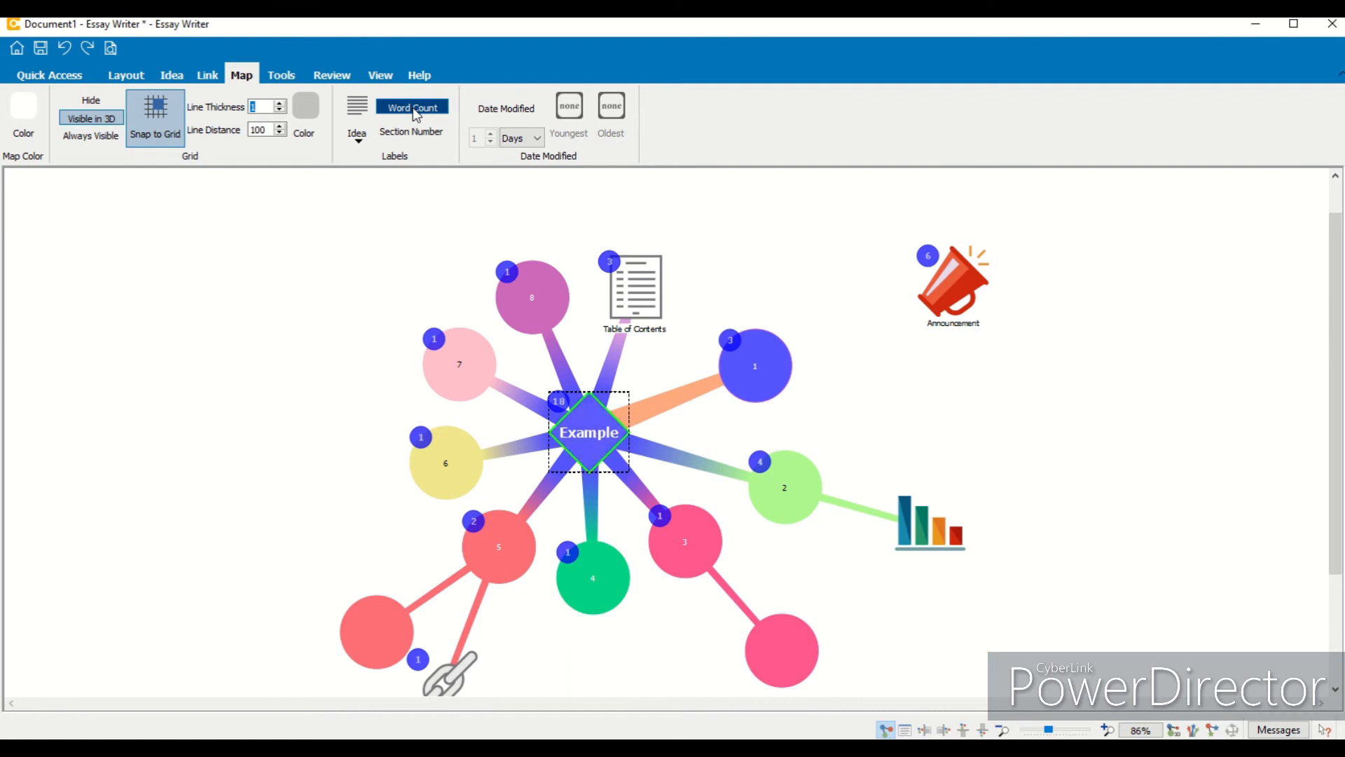
- Open and close the notes of idea 2, the Announcement clipart and idea 4
{"action": "double_click", "coordinate": [778, 501]}
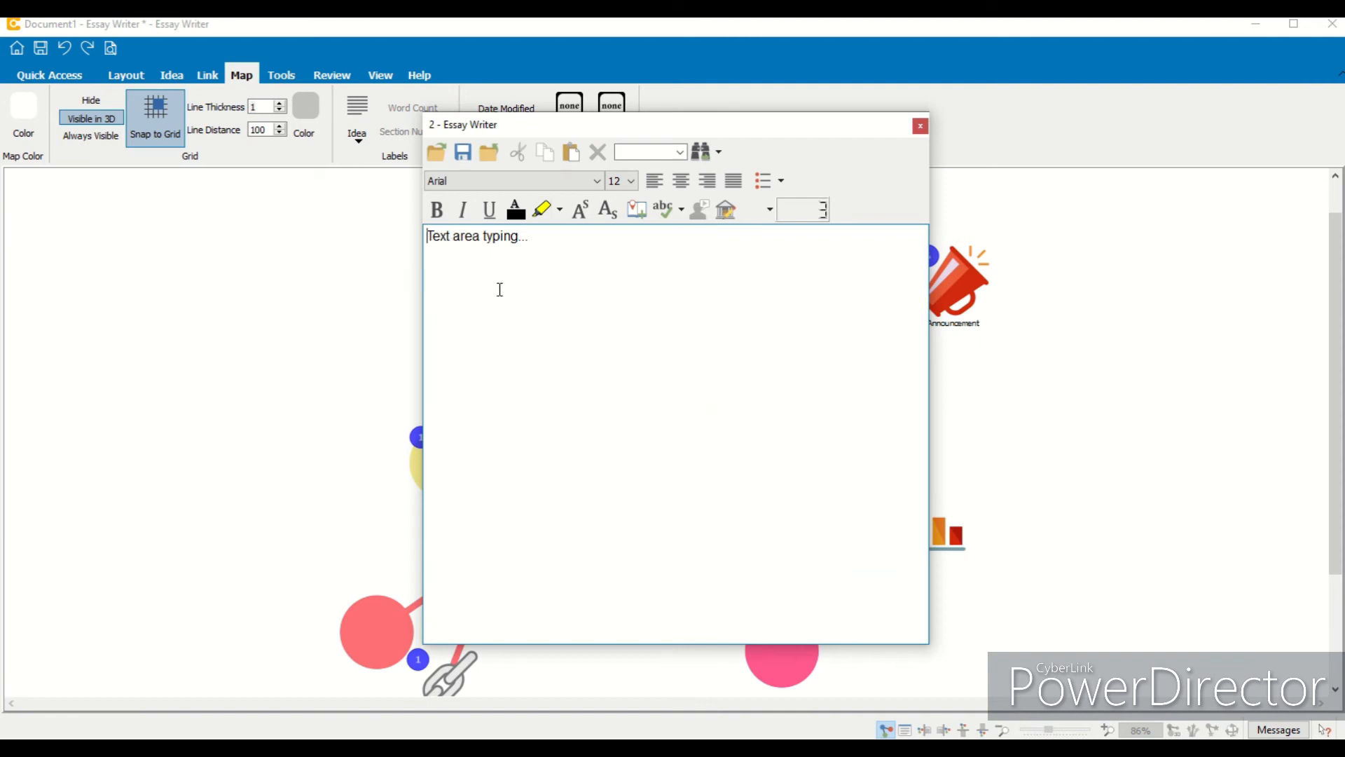
{"action": "left_click", "coordinate": [921, 127]}
{"action": "double_click", "coordinate": [958, 284]}
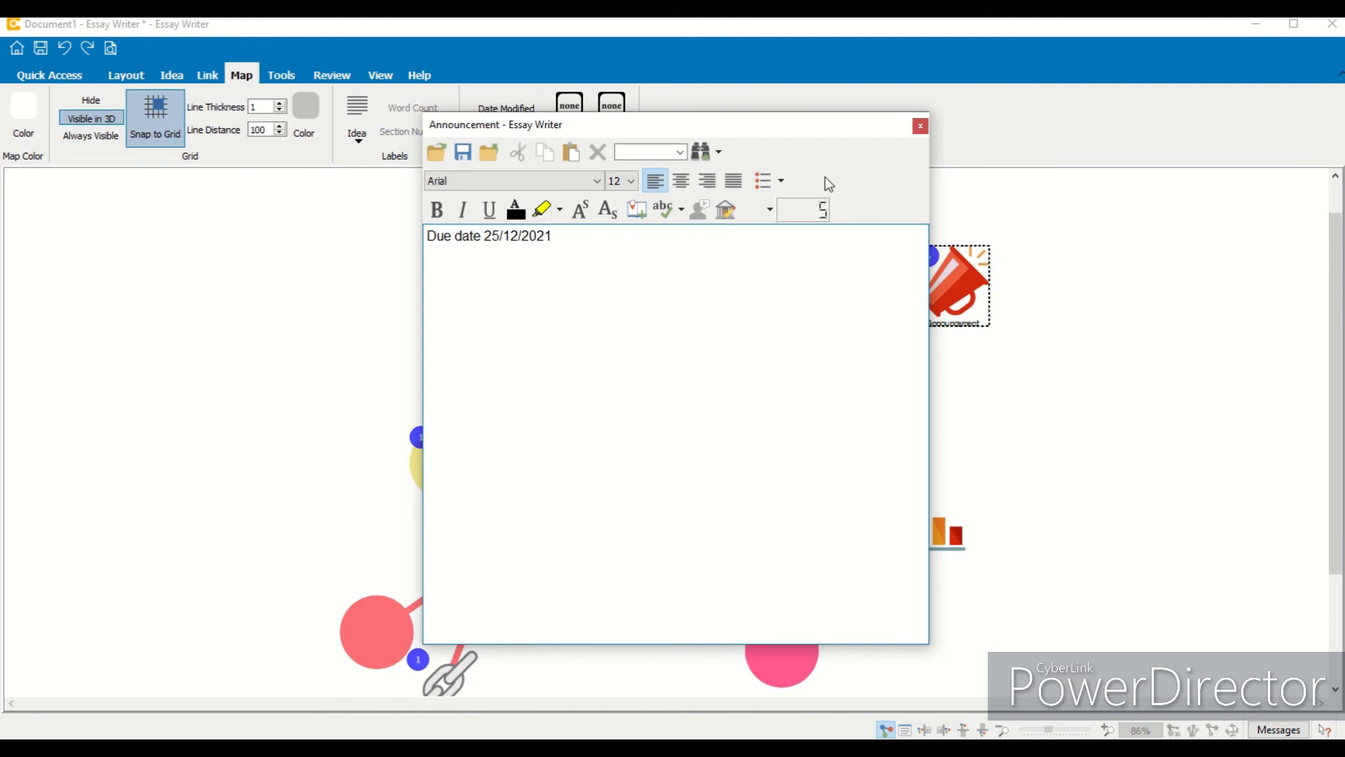
{"action": "left_click", "coordinate": [921, 128]}
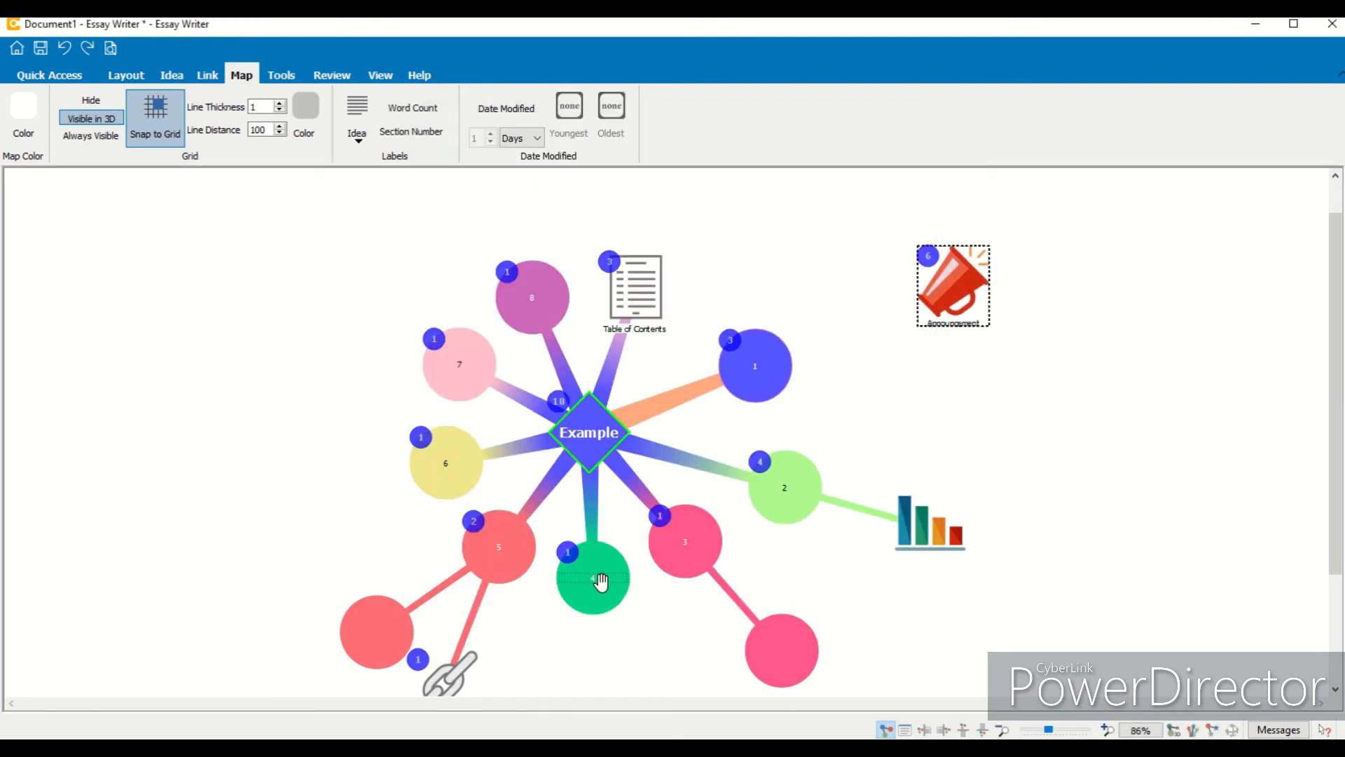
{"action": "double_click", "coordinate": [587, 597]}
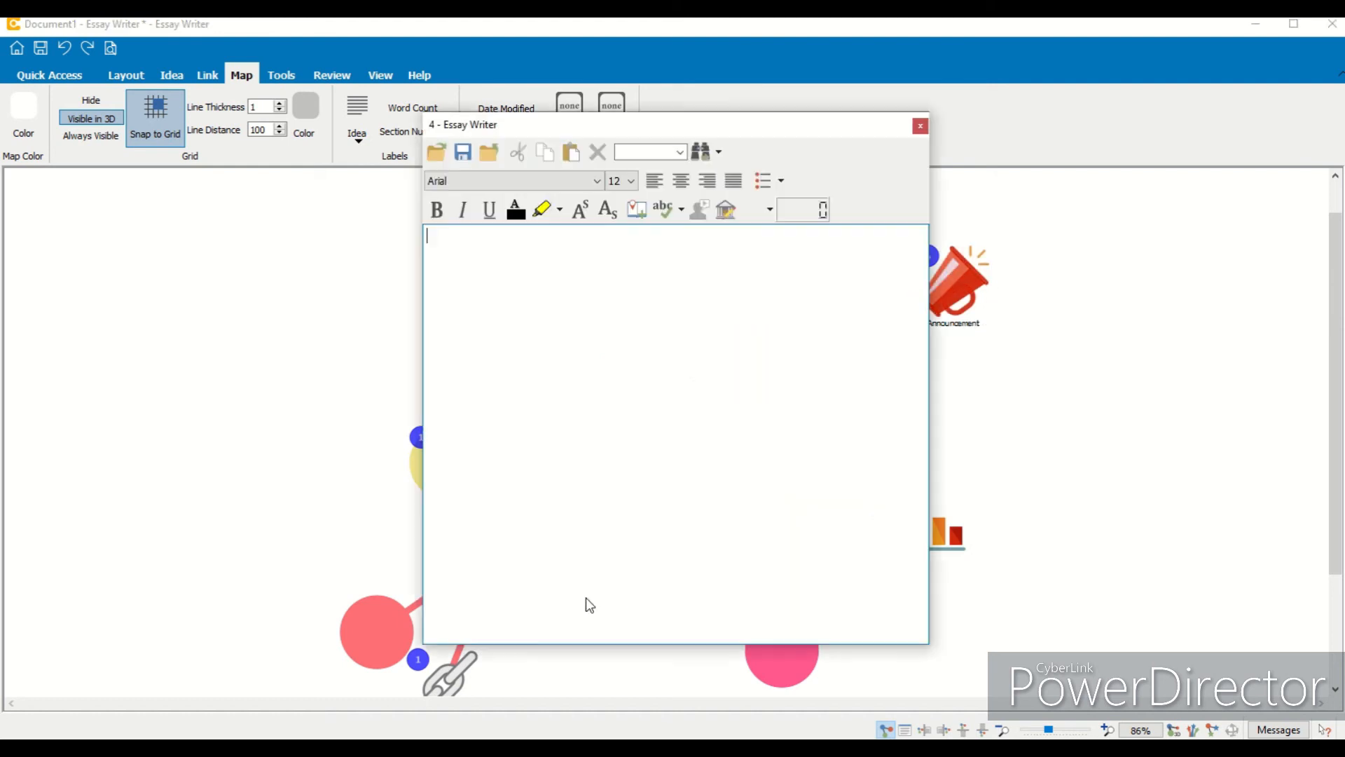
{"action": "left_click", "coordinate": [919, 129]}
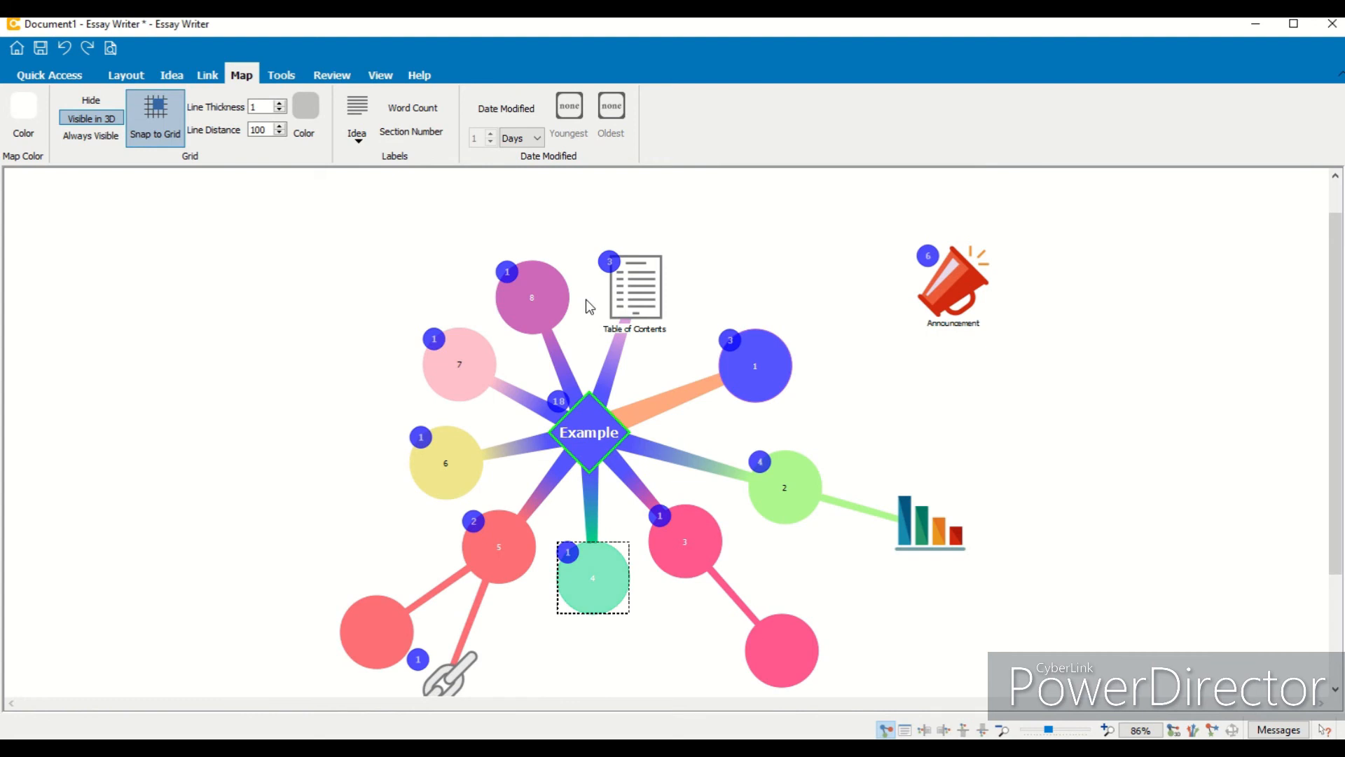
- Turn off the Word Count labels and show Section Number labels instead
{"action": "left_click", "coordinate": [575, 390]}
{"action": "left_click", "coordinate": [584, 404]}
{"action": "left_click", "coordinate": [409, 107]}
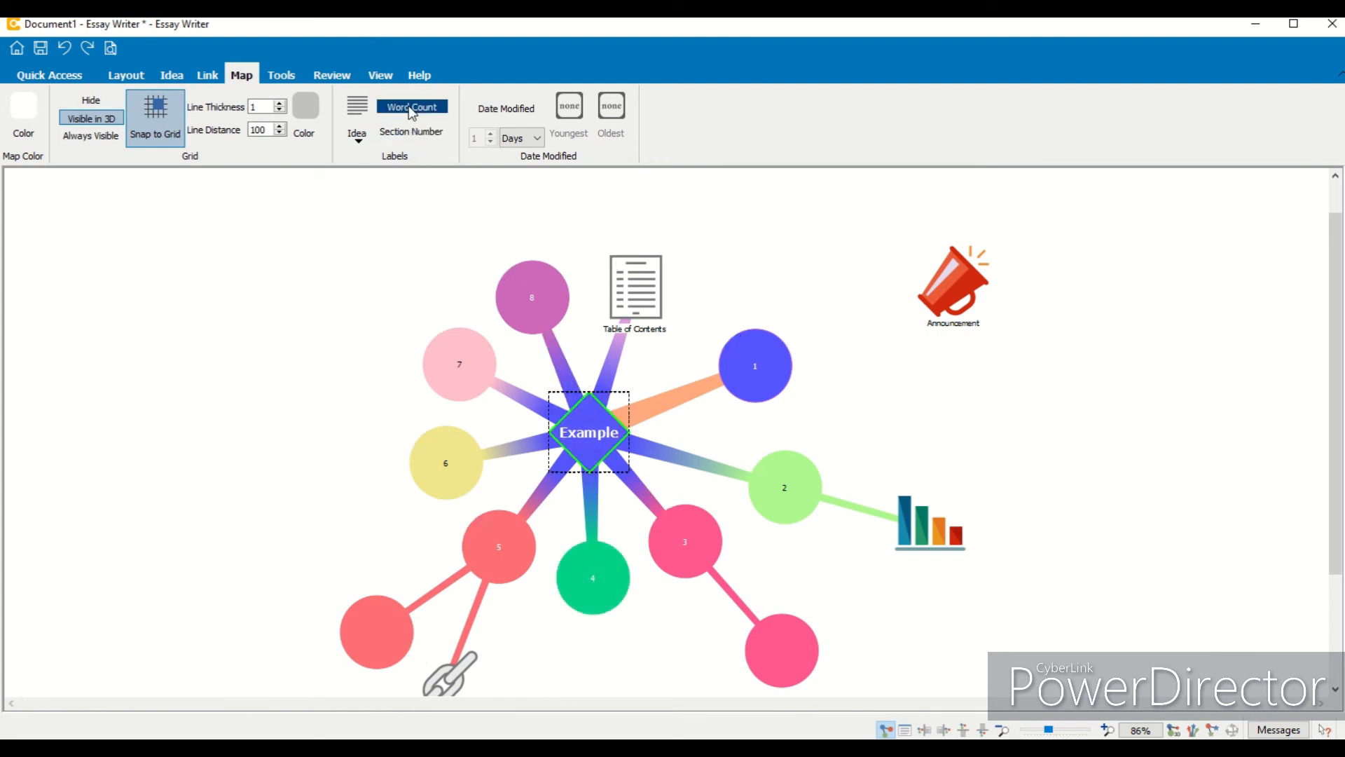
{"action": "left_click", "coordinate": [412, 108]}
{"action": "left_click", "coordinate": [405, 133]}
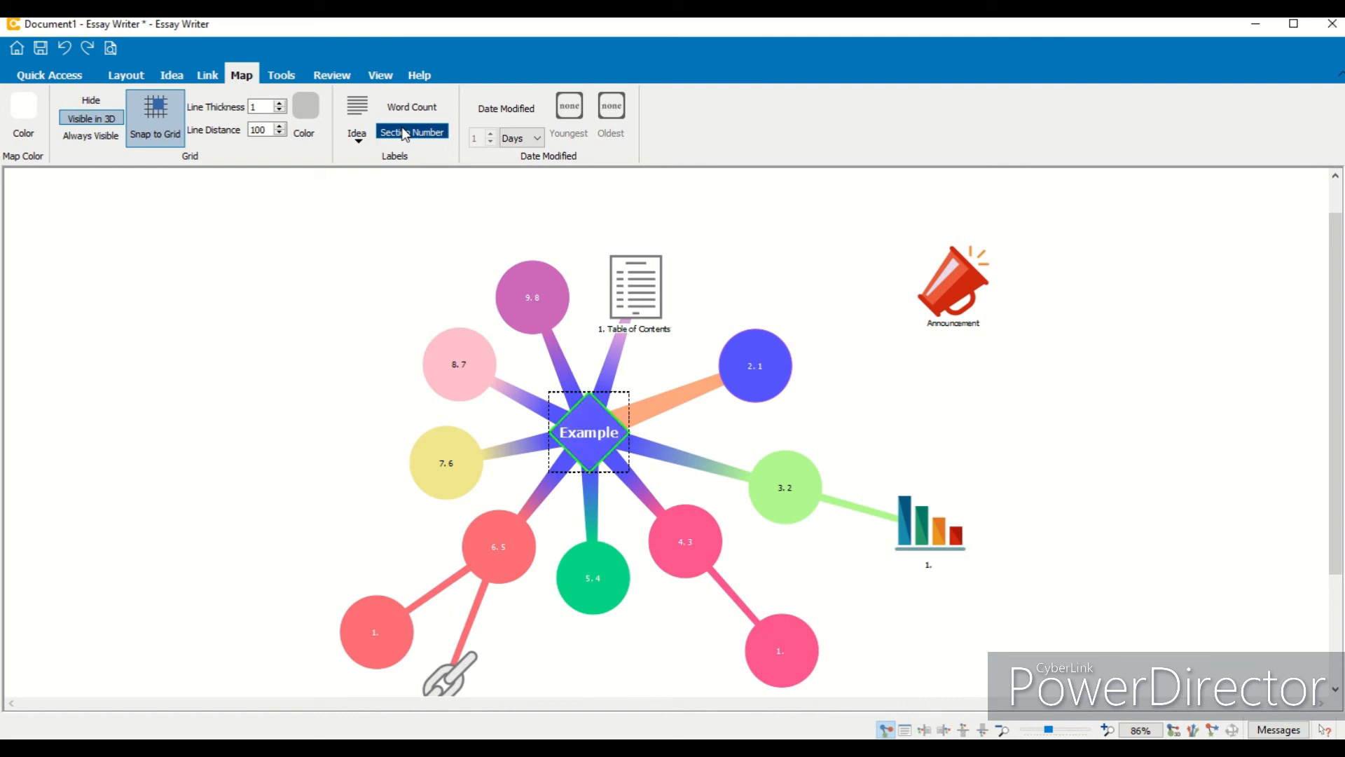
- Link the Announcement clipart to the central Example idea and reposition idea 1
{"action": "left_click", "coordinate": [604, 329]}
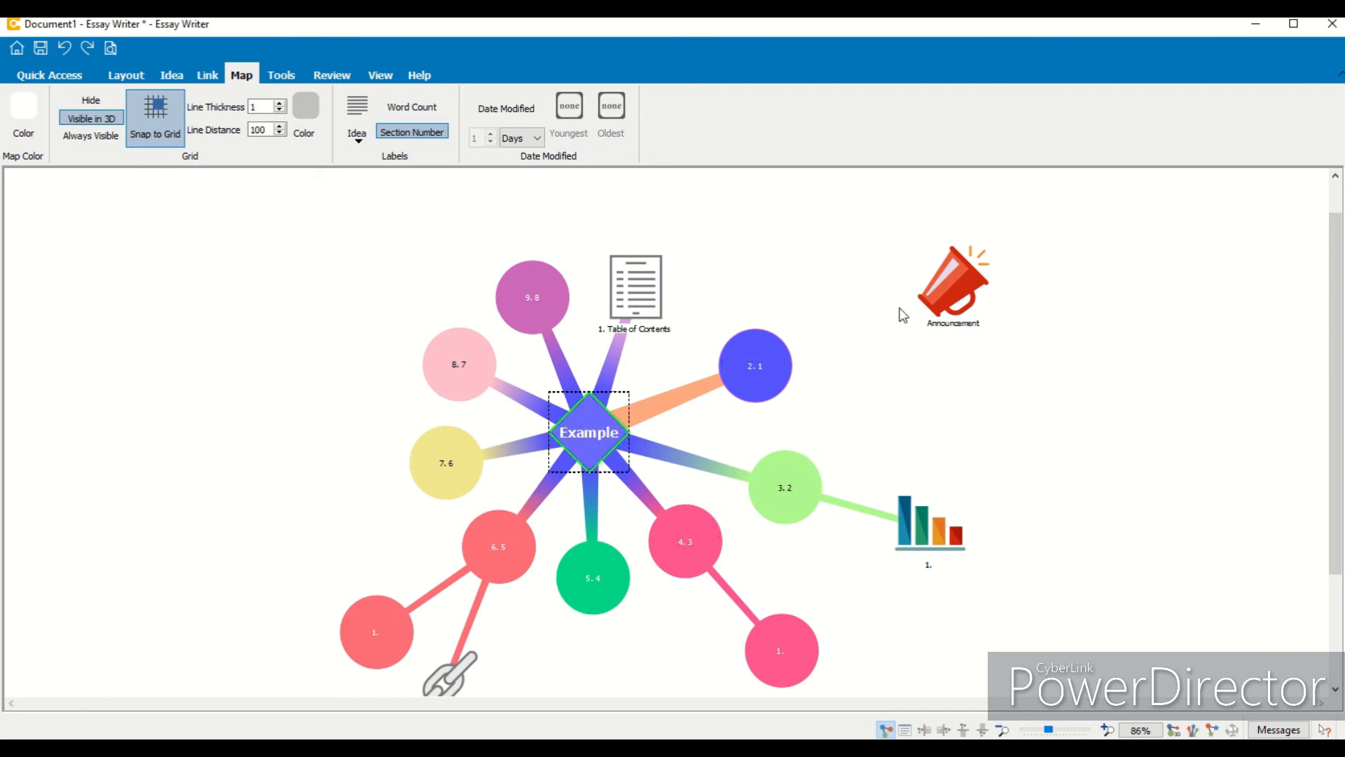
{"action": "left_click_drag", "start_coordinate": [970, 306], "coordinate": [593, 461]}
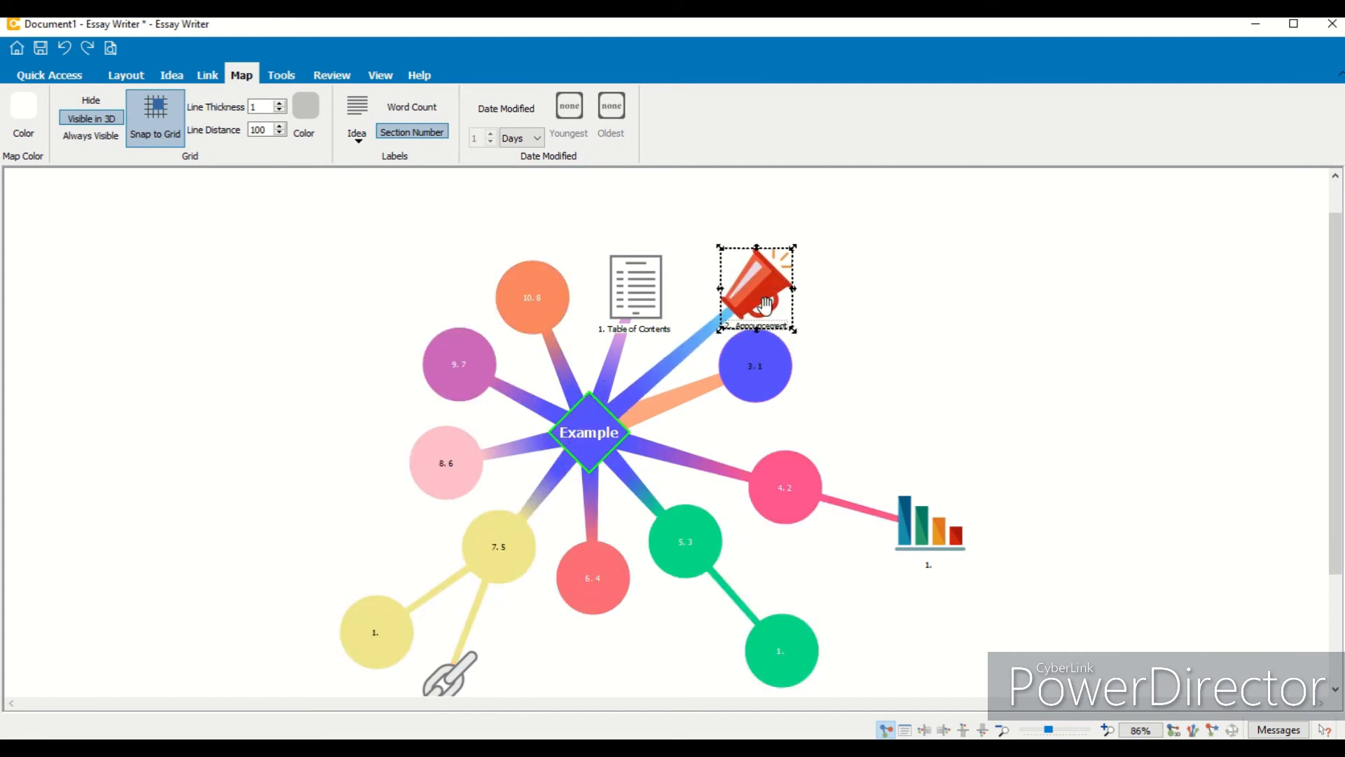
{"action": "left_click_drag", "start_coordinate": [763, 403], "coordinate": [725, 345]}
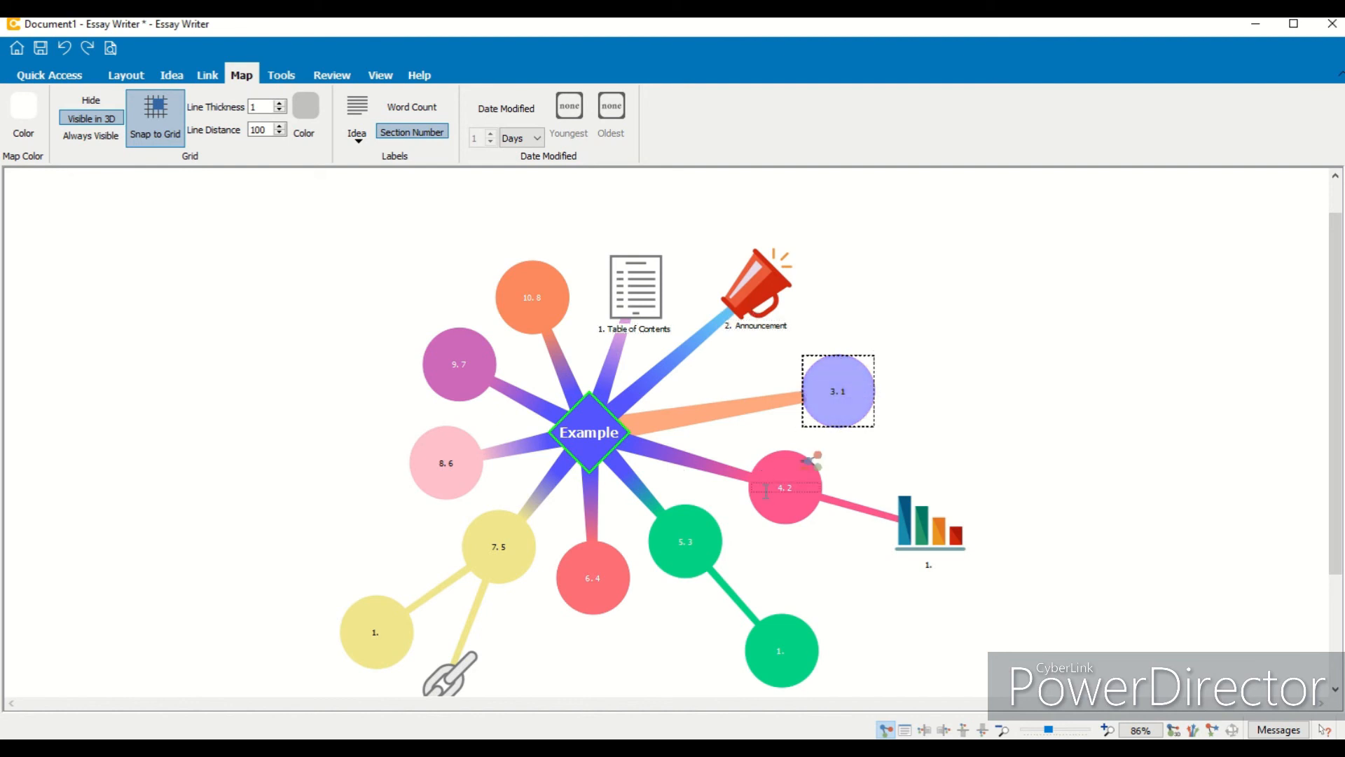
- Check the central idea's notes and review the generated document beside the map before returning to map view
{"action": "double_click", "coordinate": [576, 437]}
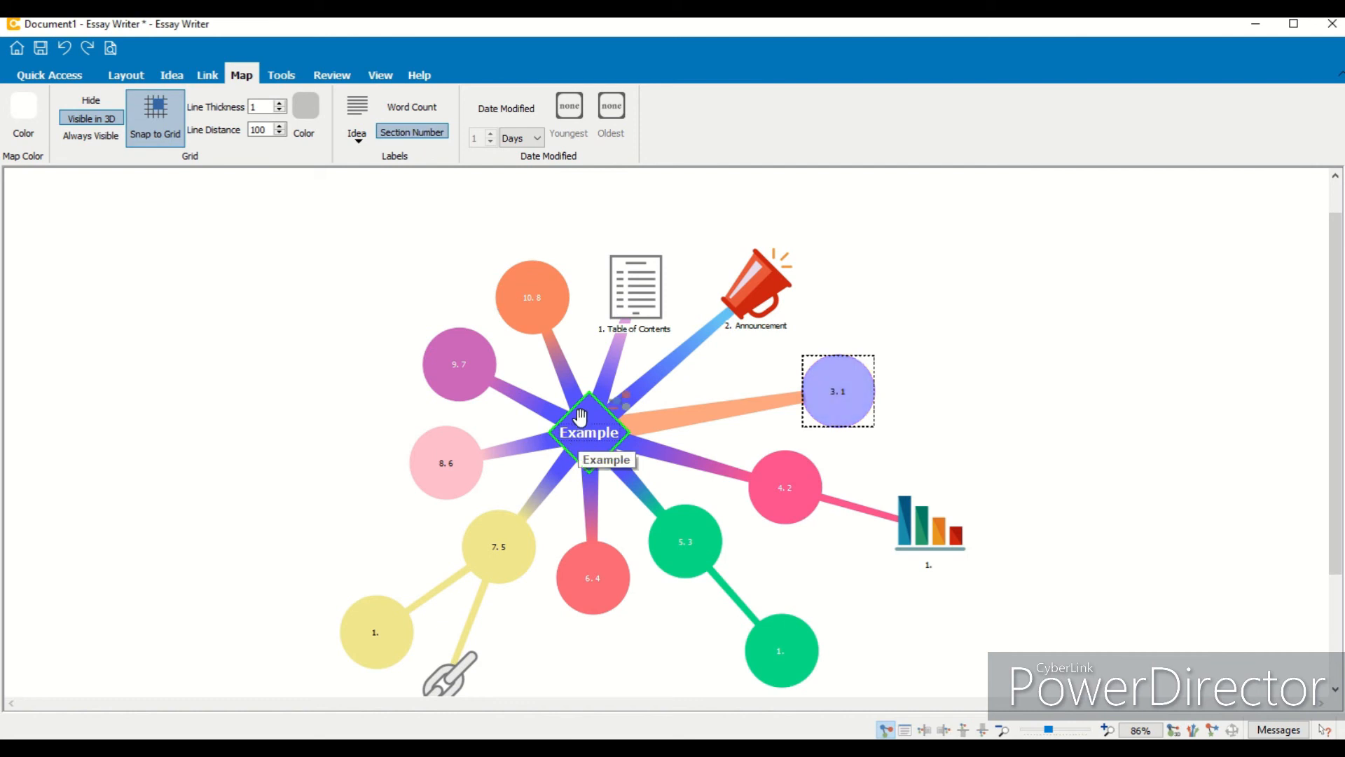
{"action": "left_click", "coordinate": [921, 128]}
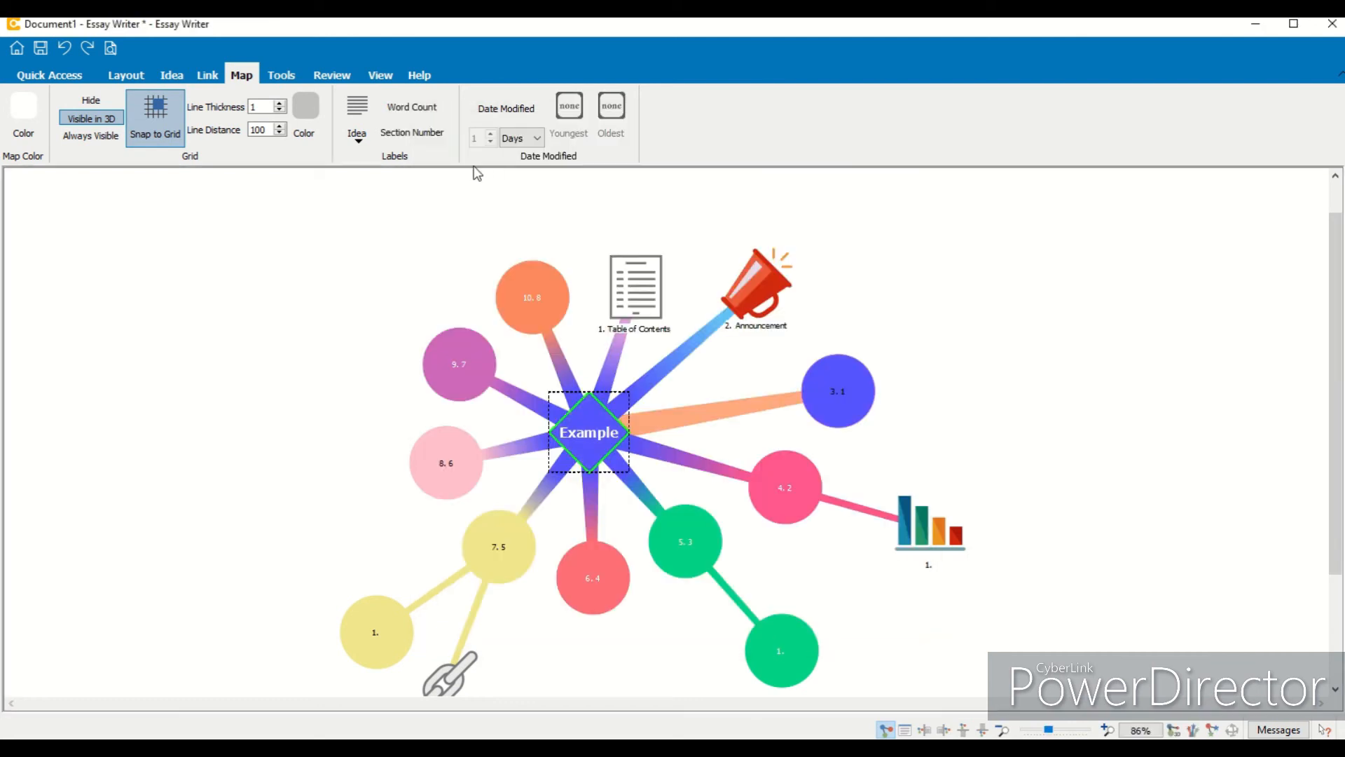
{"action": "left_click", "coordinate": [927, 730]}
{"action": "left_click_drag", "start_coordinate": [1335, 375], "coordinate": [1192, 456]}
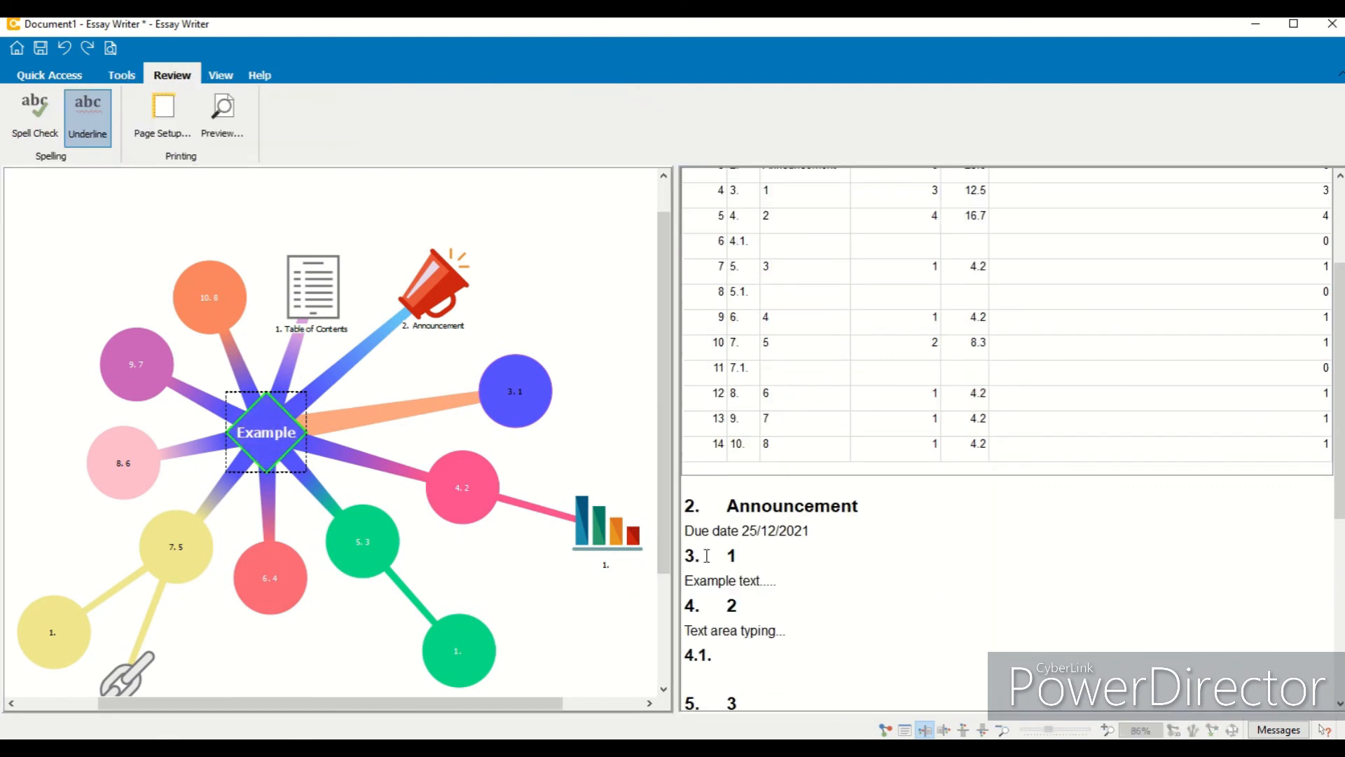
{"action": "left_click", "coordinate": [887, 729]}
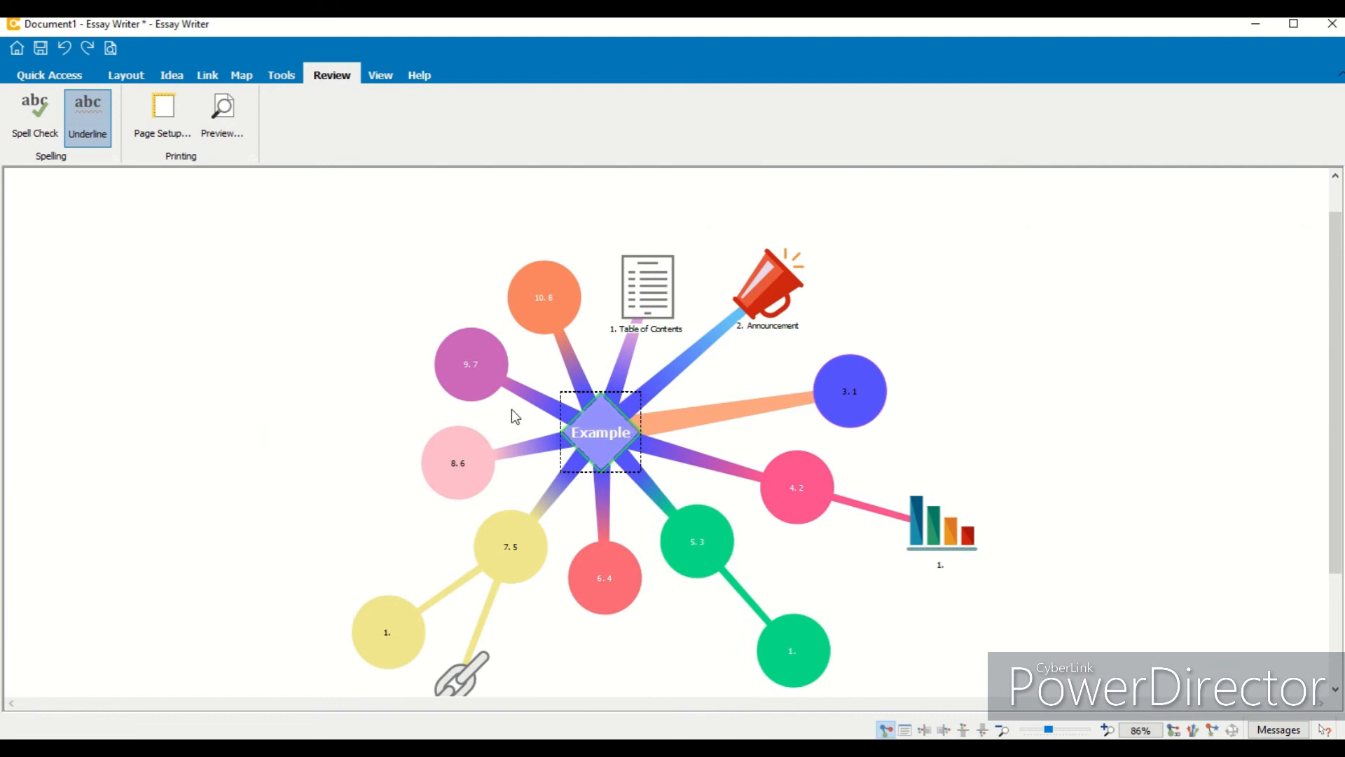
- Turn off the Section Number labels on the map
{"action": "left_click", "coordinate": [242, 76]}
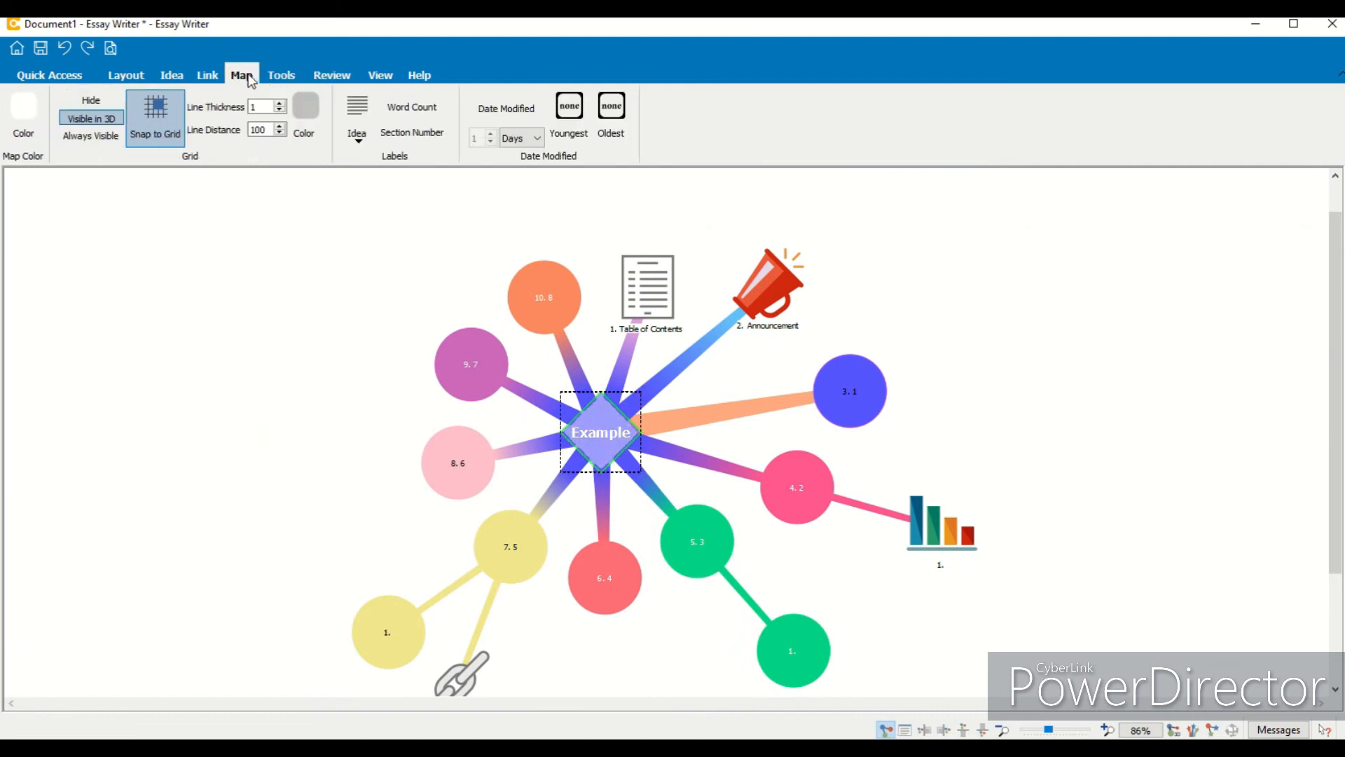
{"action": "left_click", "coordinate": [410, 132]}
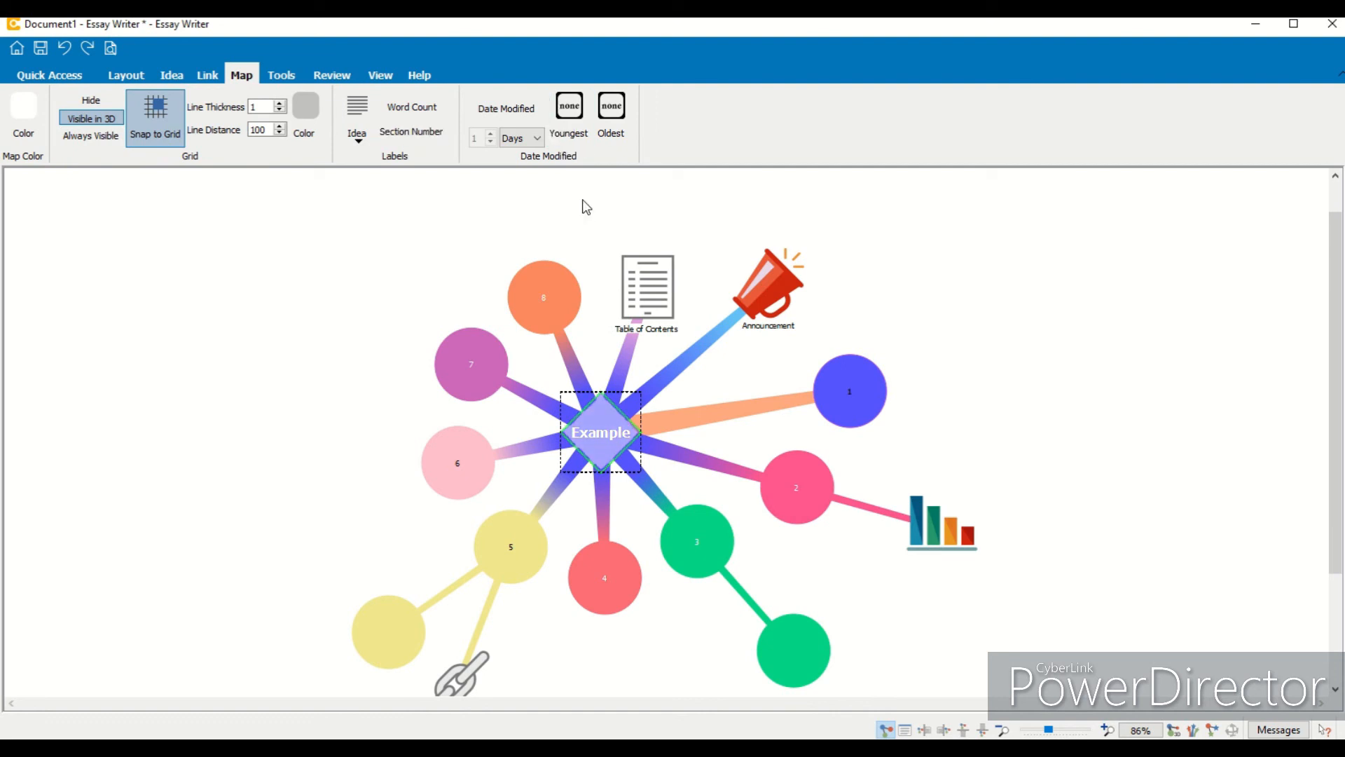
- Set the Date Modified Youngest colour to red and open the date unit choices
{"action": "left_click", "coordinate": [574, 119]}
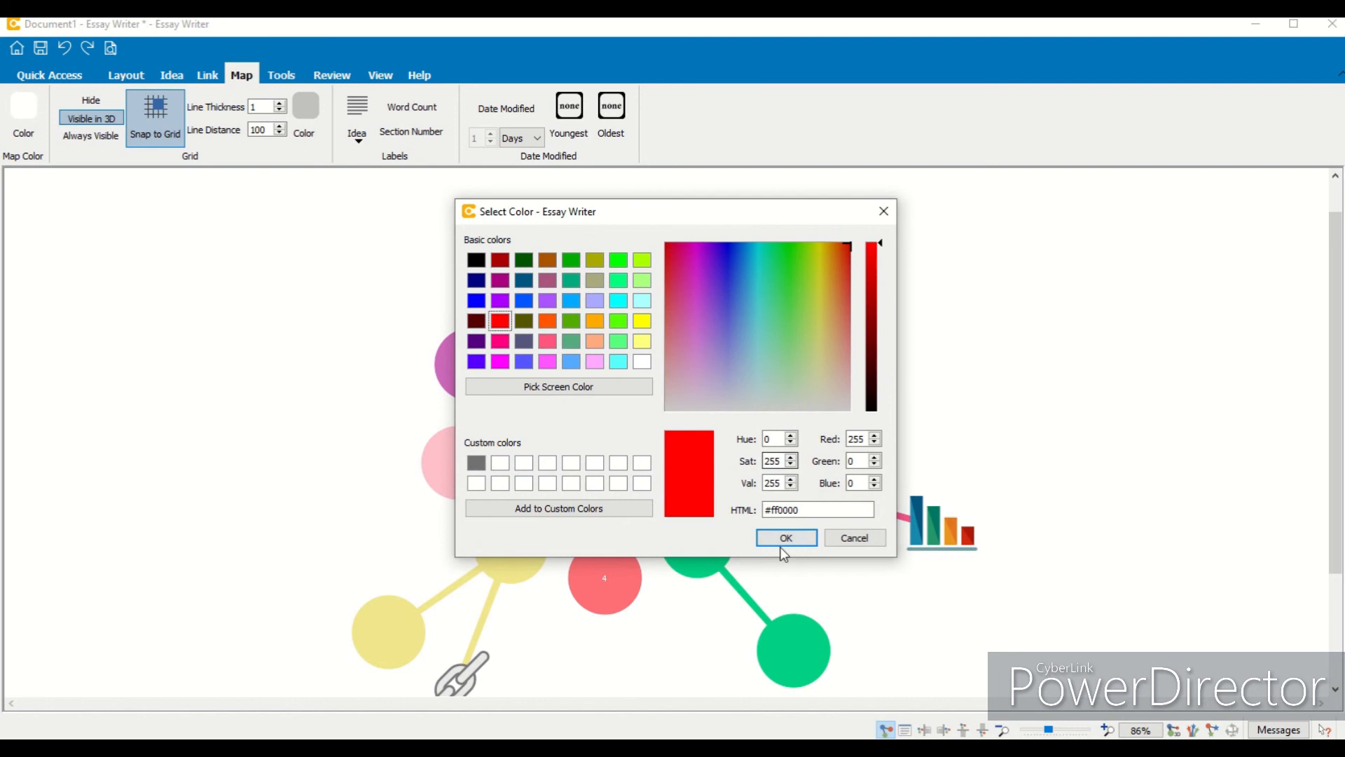
{"action": "left_click", "coordinate": [784, 536]}
{"action": "left_click", "coordinate": [522, 138]}
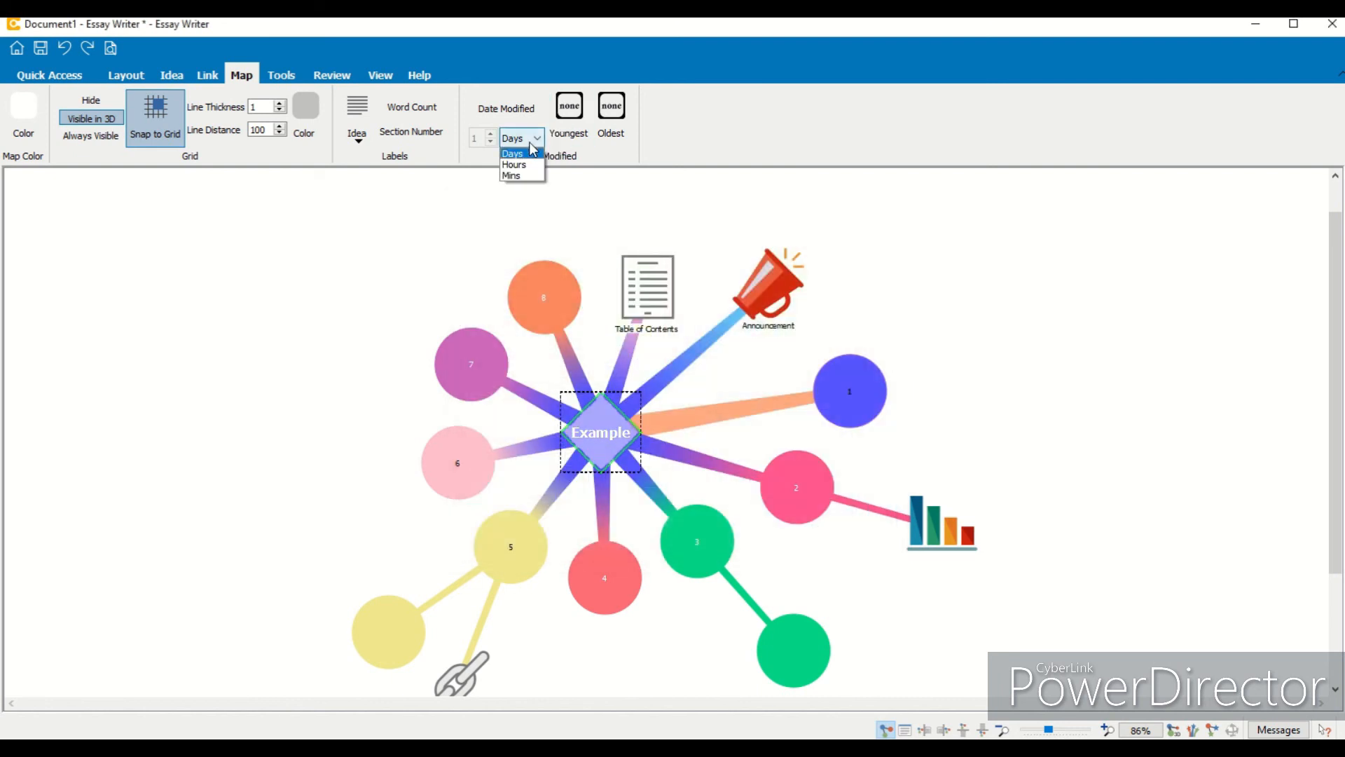
{"action": "left_click", "coordinate": [532, 173]}
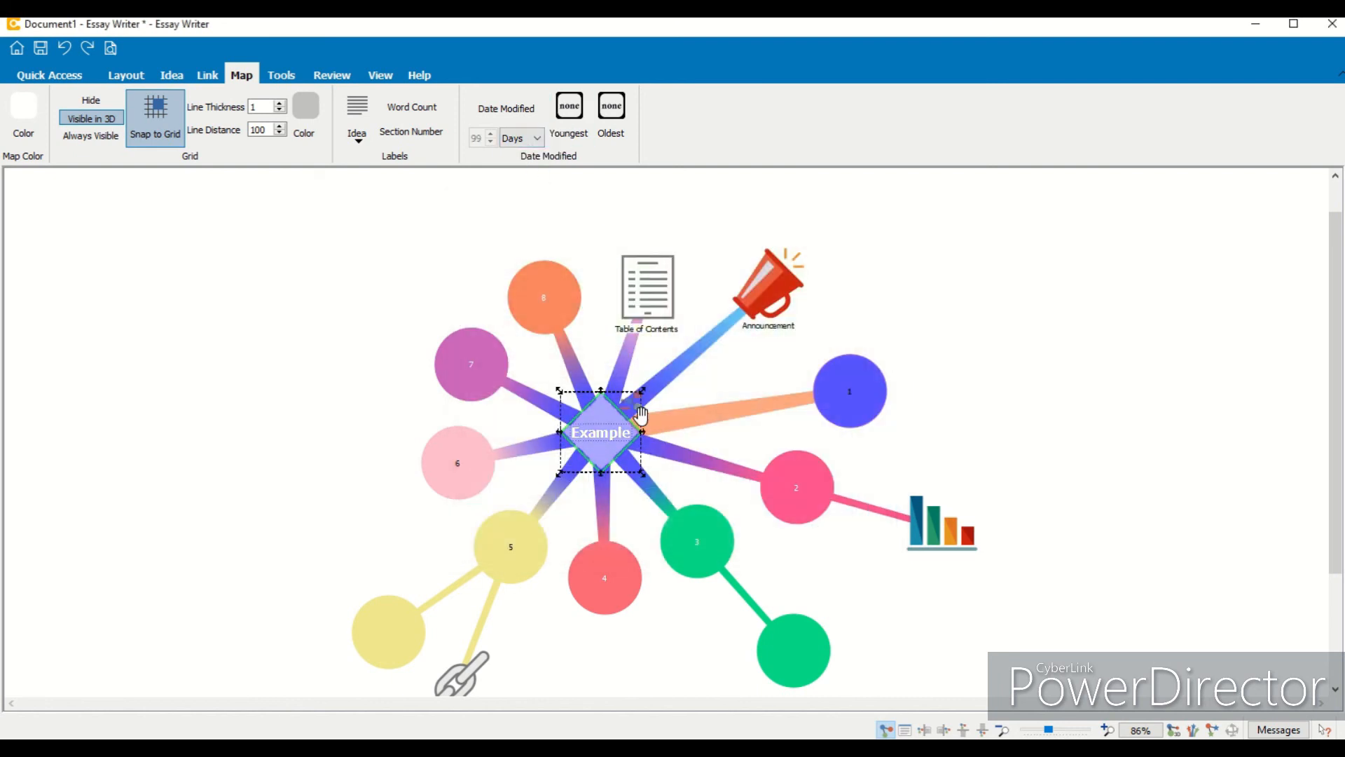
- Nudge the central Example idea slightly to the right and select it again
{"action": "left_click", "coordinate": [632, 445]}
{"action": "left_click_drag", "start_coordinate": [636, 411], "coordinate": [693, 404]}
{"action": "left_click", "coordinate": [692, 480]}
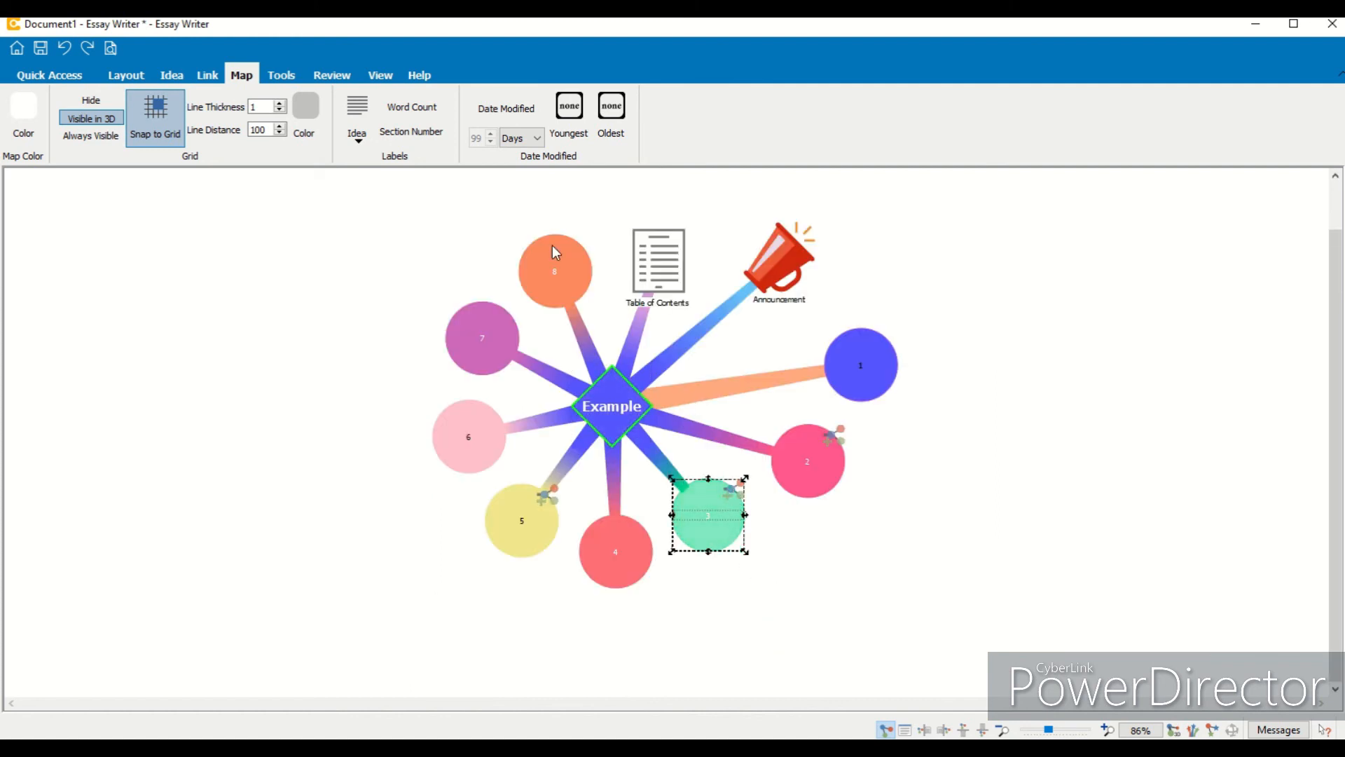
{"action": "scroll", "coordinate": [1341, 422], "scroll_direction": "up", "scroll_amount": 1}
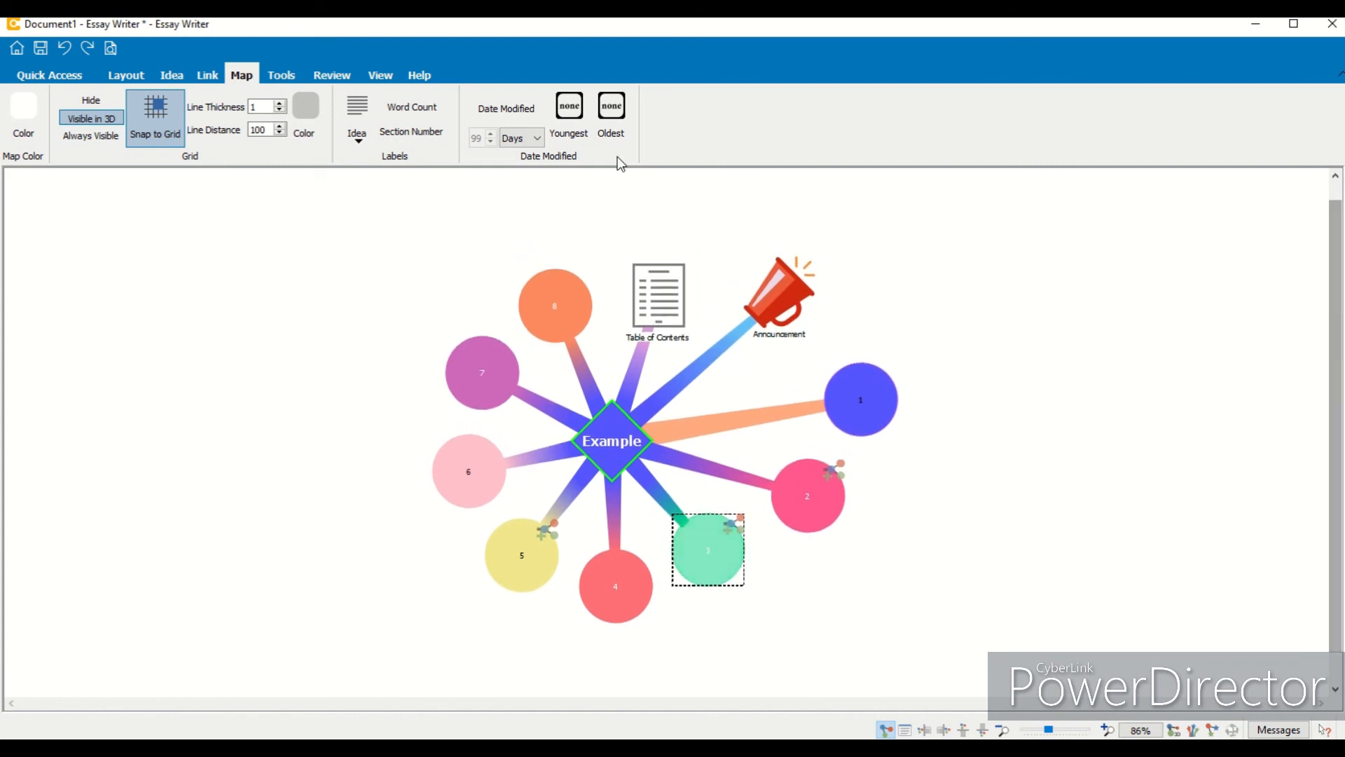
{"action": "left_click", "coordinate": [612, 417]}
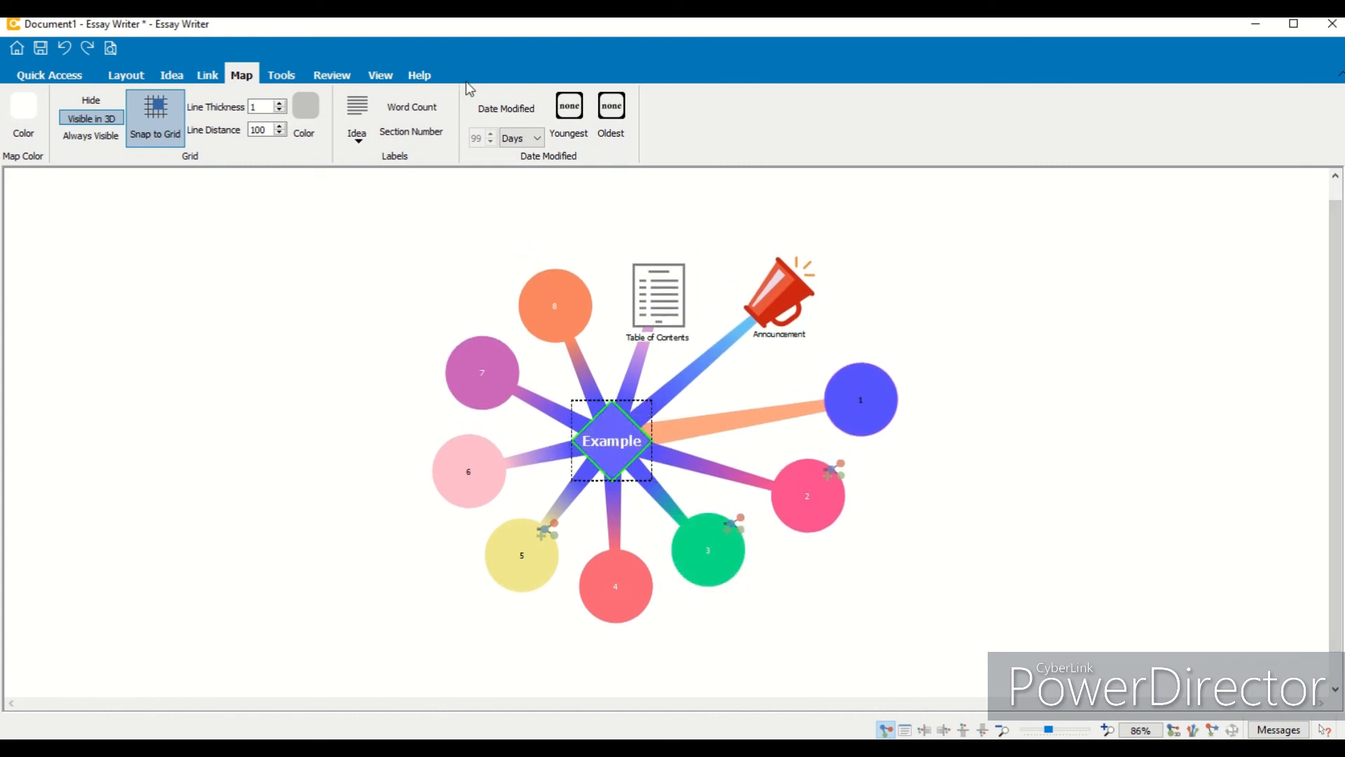
- Set the Date Modified time unit to Mins
{"action": "left_click", "coordinate": [537, 138]}
{"action": "left_click", "coordinate": [520, 165]}
{"action": "left_click", "coordinate": [535, 139]}
{"action": "left_click", "coordinate": [520, 176]}
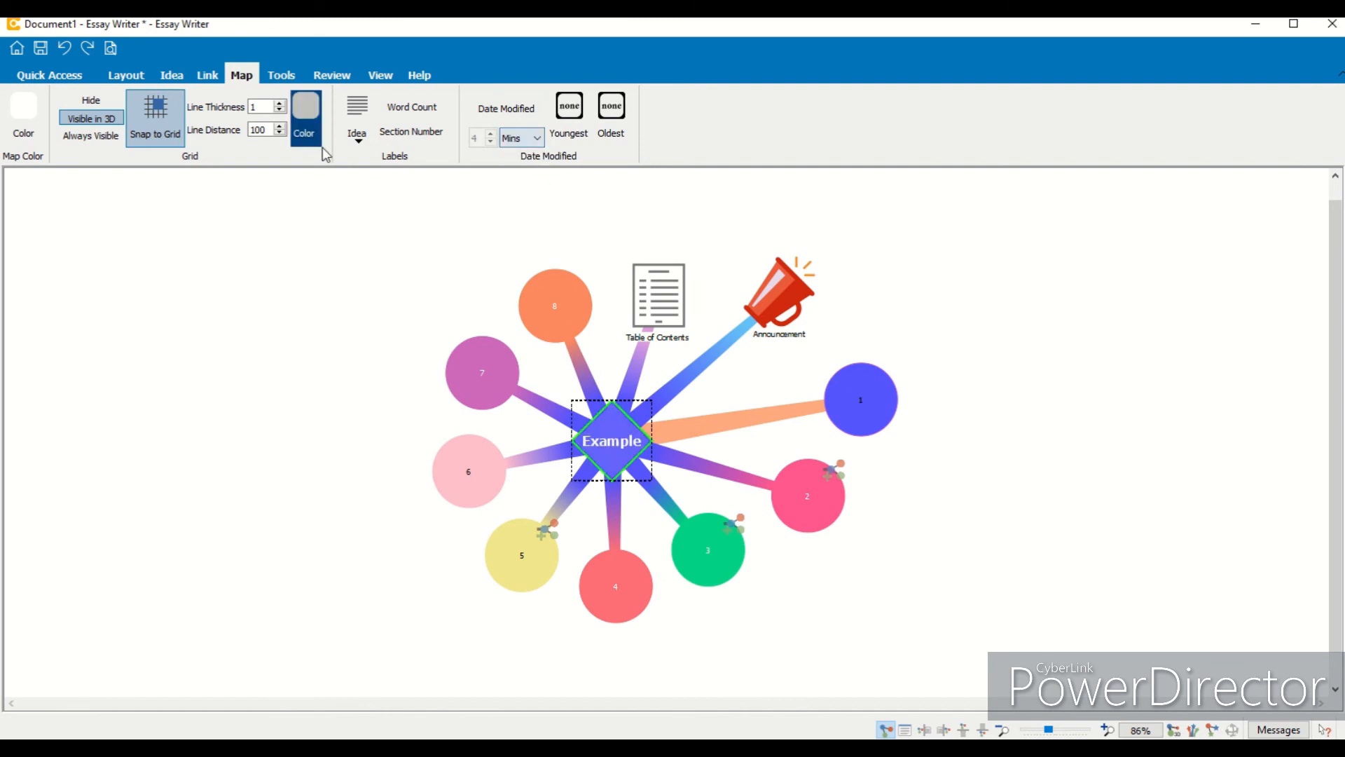
- Turn off Snap to Grid and turn on Date Modified highlighting with the Mins unit
{"action": "left_click", "coordinate": [155, 116]}
{"action": "left_click", "coordinate": [506, 106]}
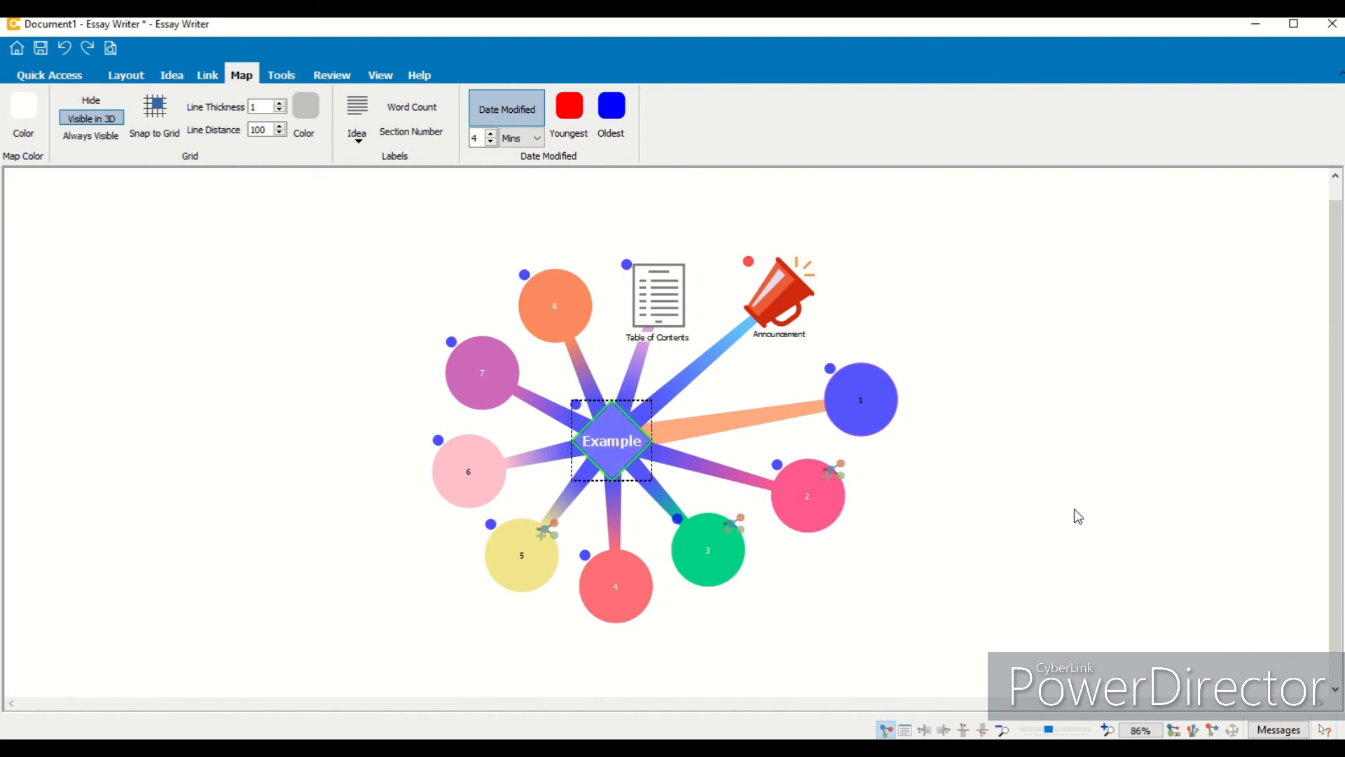
{"action": "left_click", "coordinate": [536, 138]}
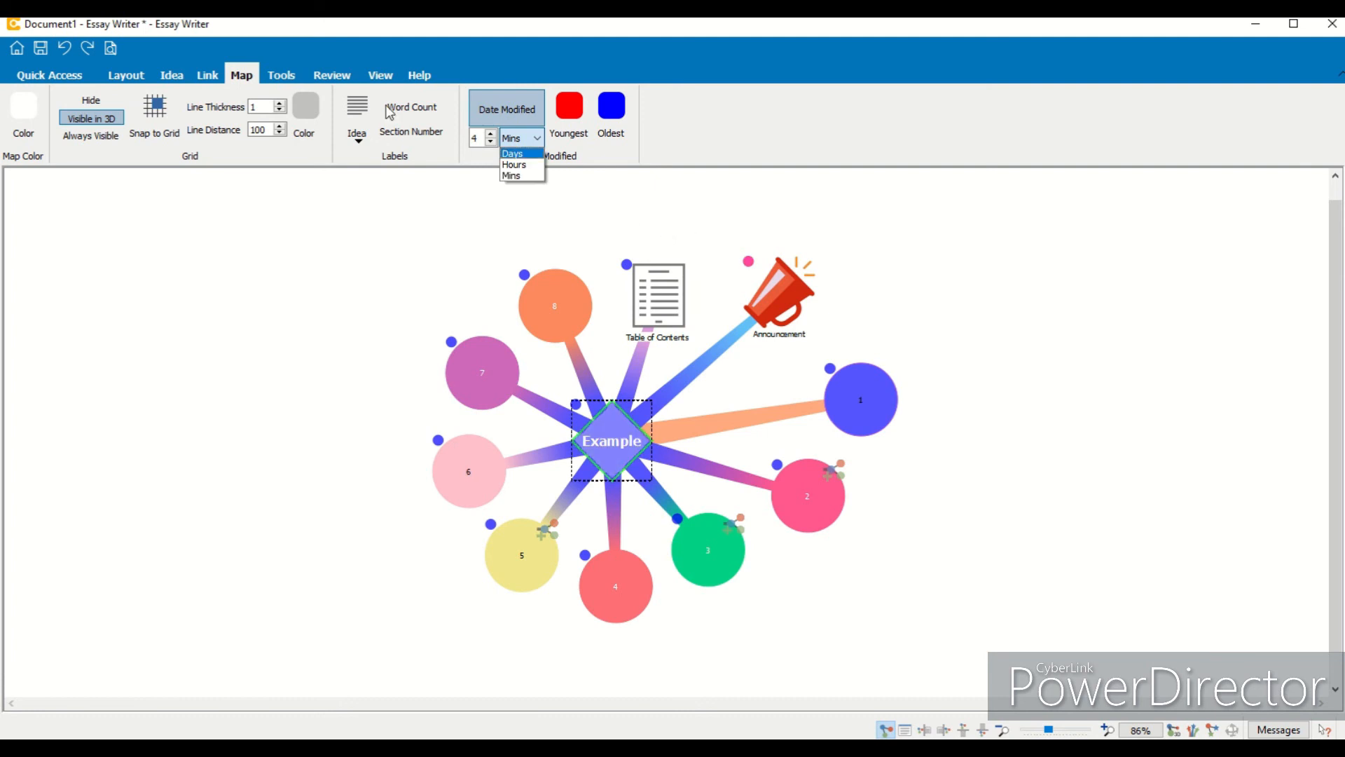
{"action": "left_click", "coordinate": [511, 174]}
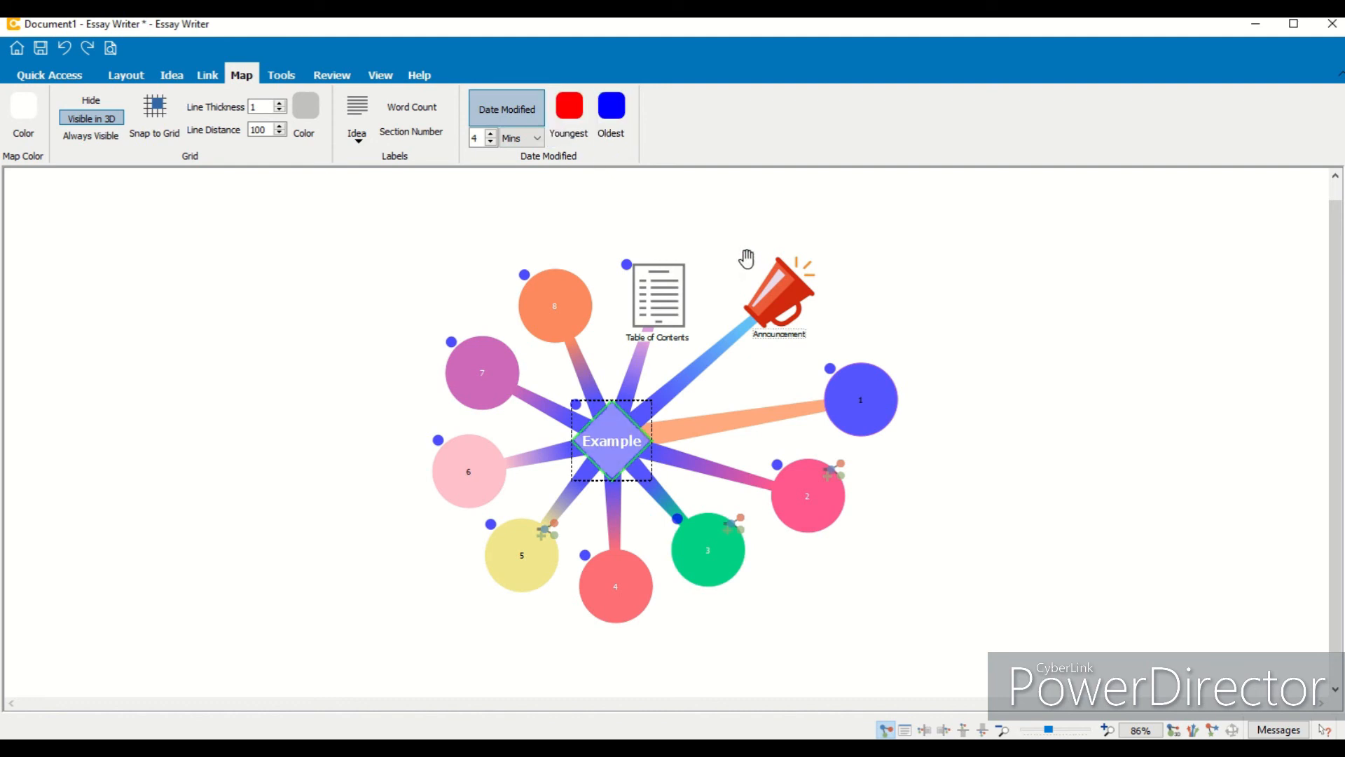
- Open idea 1's notes, add a new line reading Test, and close the editor
{"action": "left_click", "coordinate": [750, 288]}
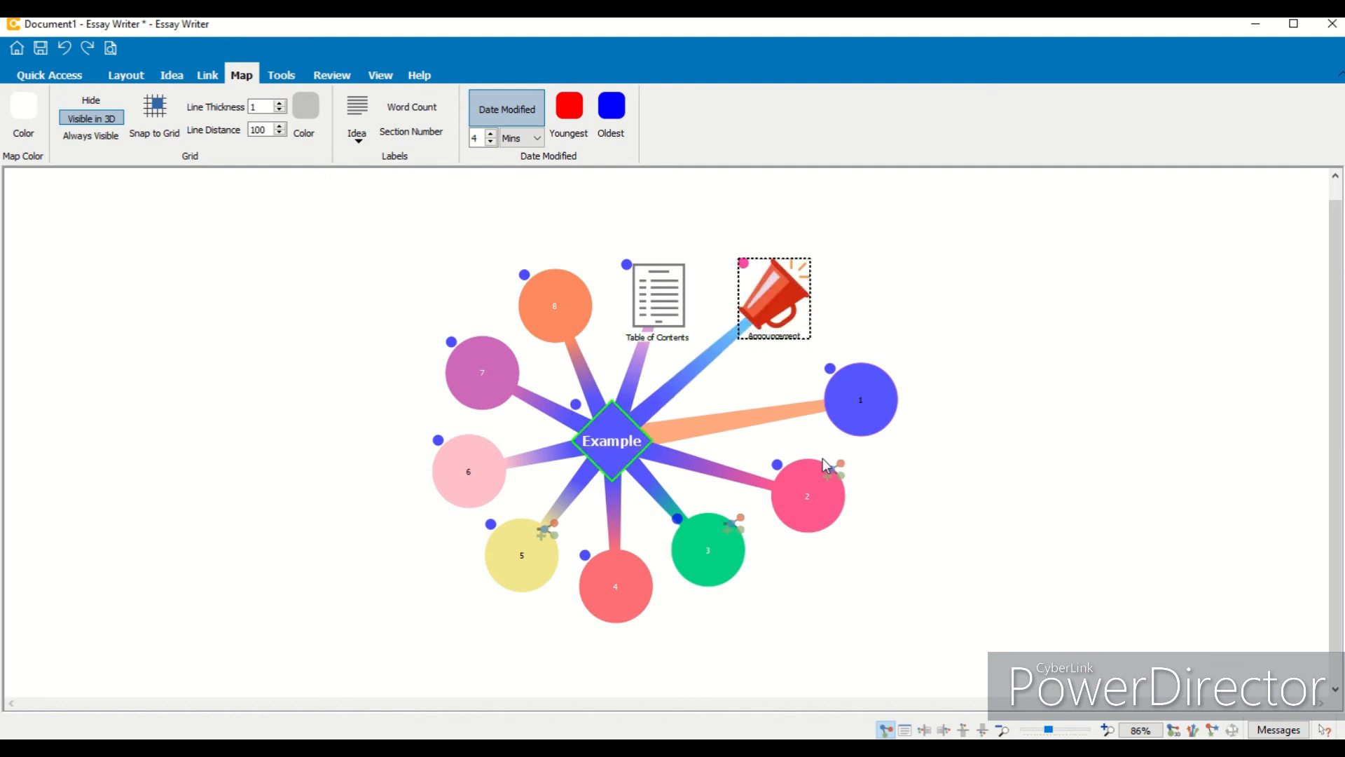
{"action": "left_click", "coordinate": [832, 473]}
{"action": "left_click", "coordinate": [806, 397]}
{"action": "double_click", "coordinate": [806, 398]}
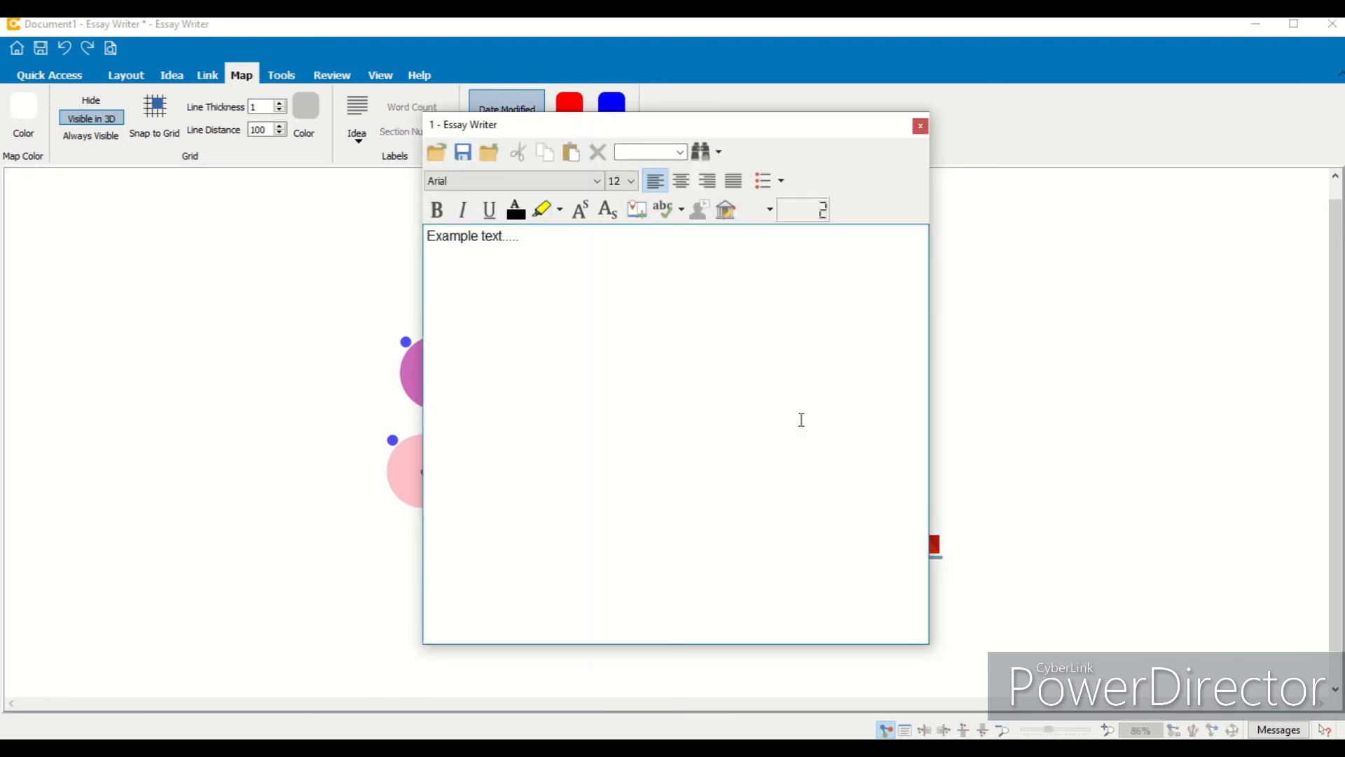
{"action": "key", "text": "Return"}
{"action": "type", "text": "Test"}
{"action": "left_click", "coordinate": [920, 128]}
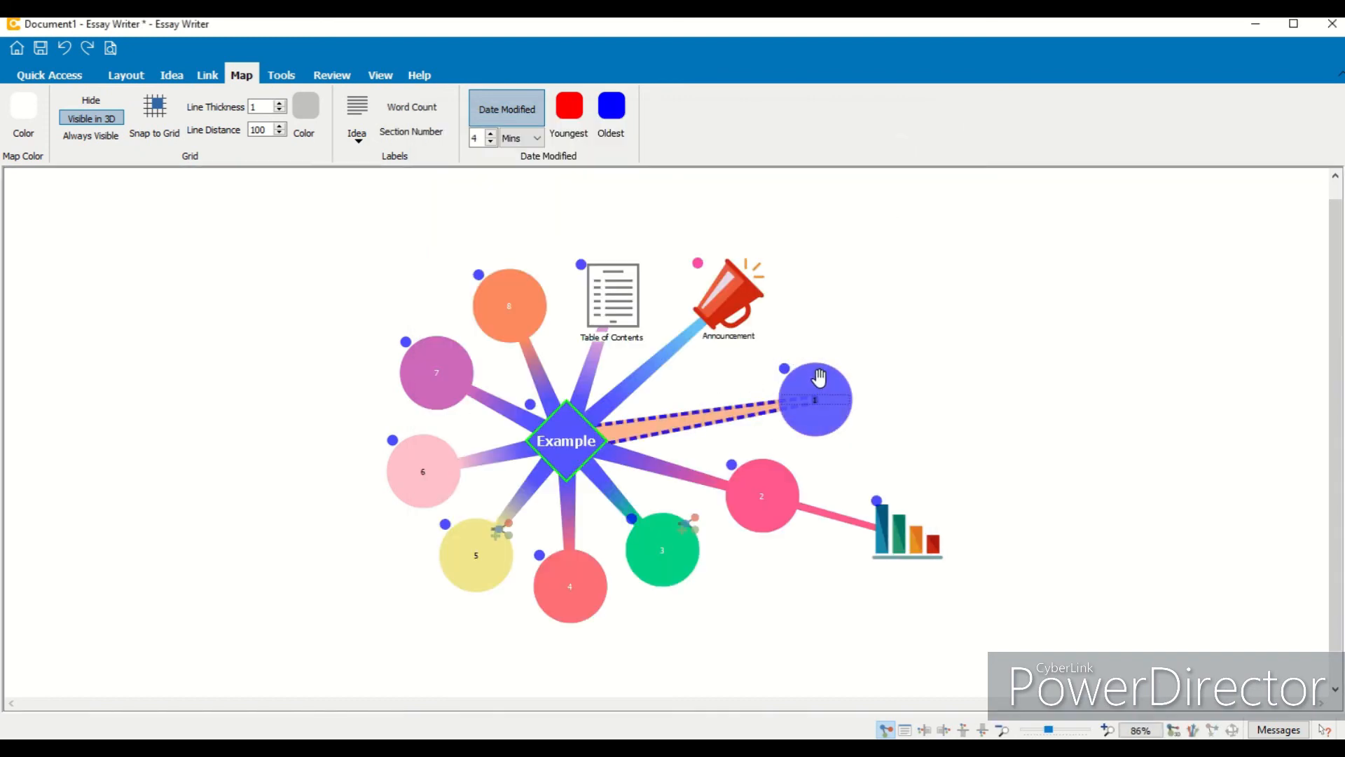
- Reapply red as the Youngest colour and adjust the Date Modified span with the spinner
{"action": "left_click", "coordinate": [569, 105]}
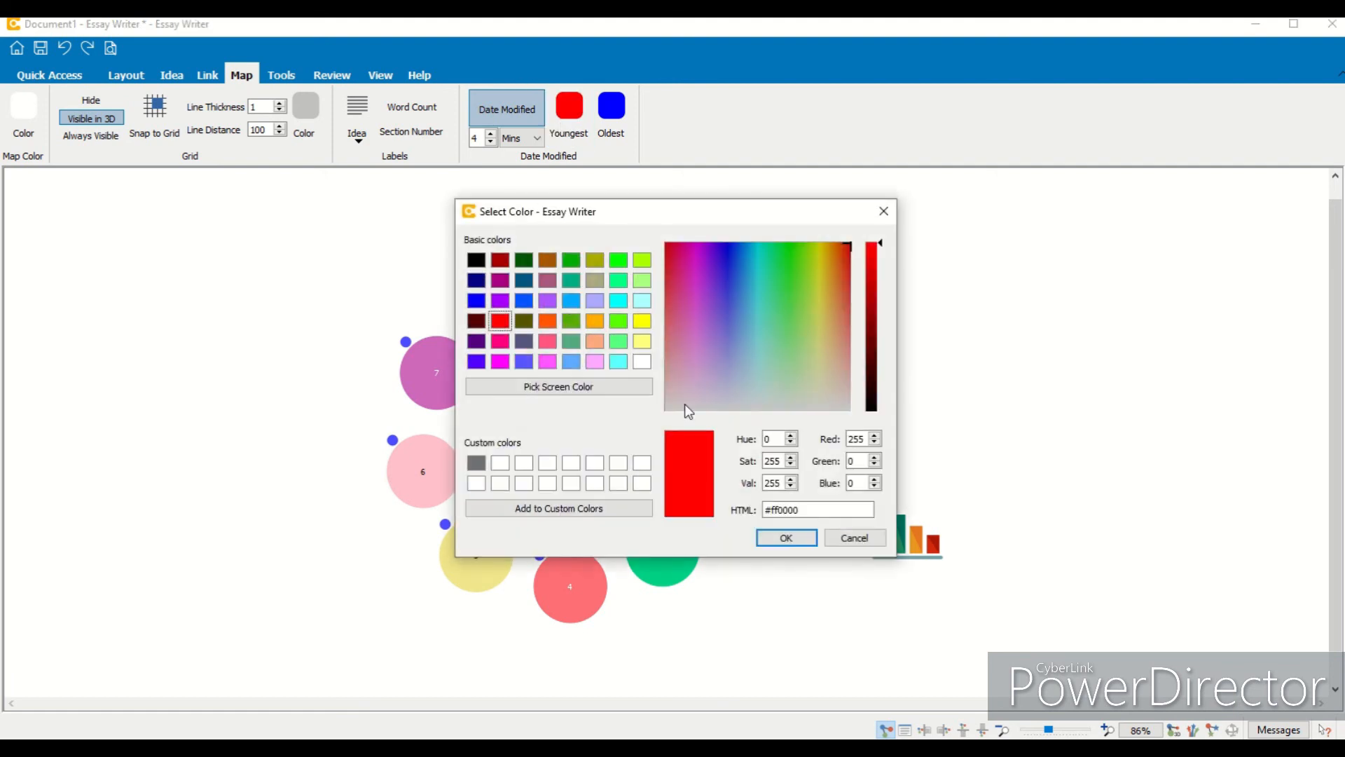
{"action": "left_click", "coordinate": [786, 538]}
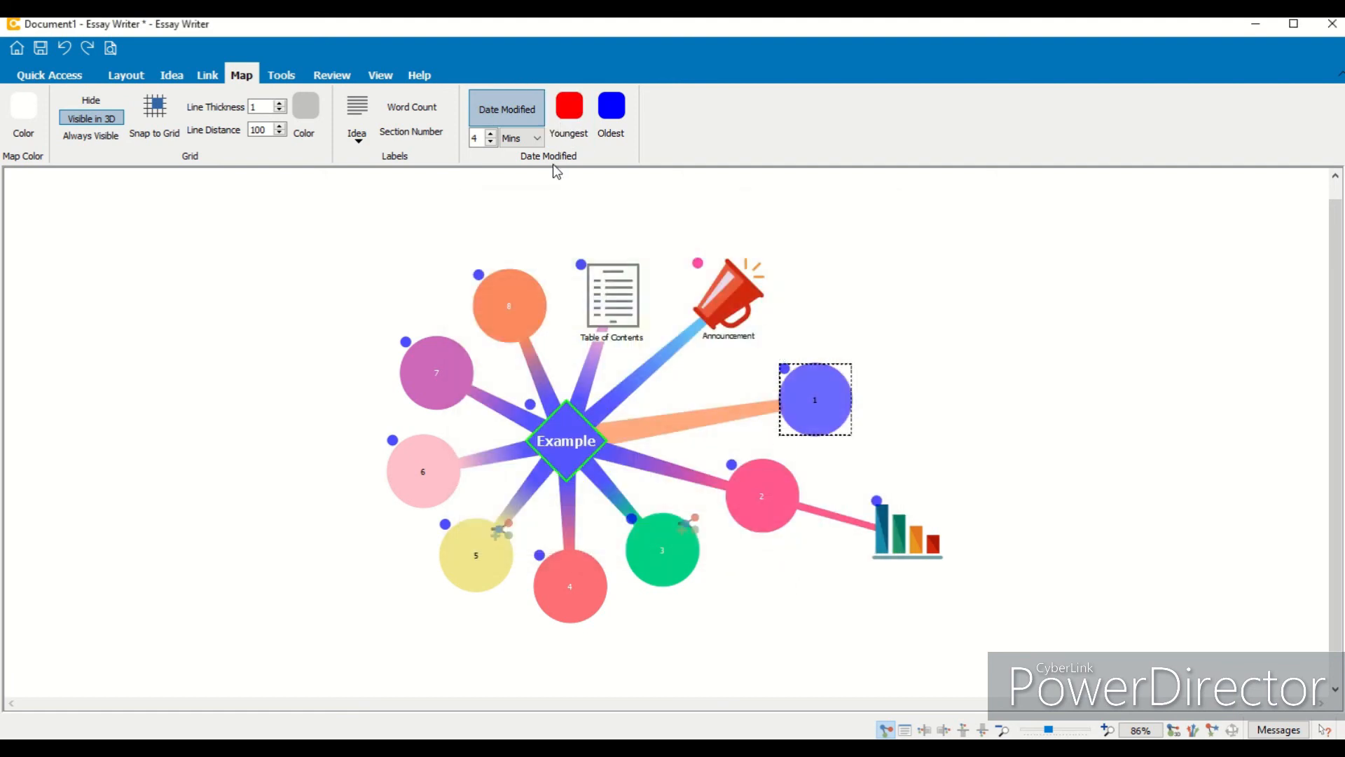
{"action": "left_click", "coordinate": [493, 140]}
{"action": "left_click", "coordinate": [493, 141]}
{"action": "left_click", "coordinate": [493, 140]}
{"action": "left_click", "coordinate": [493, 135]}
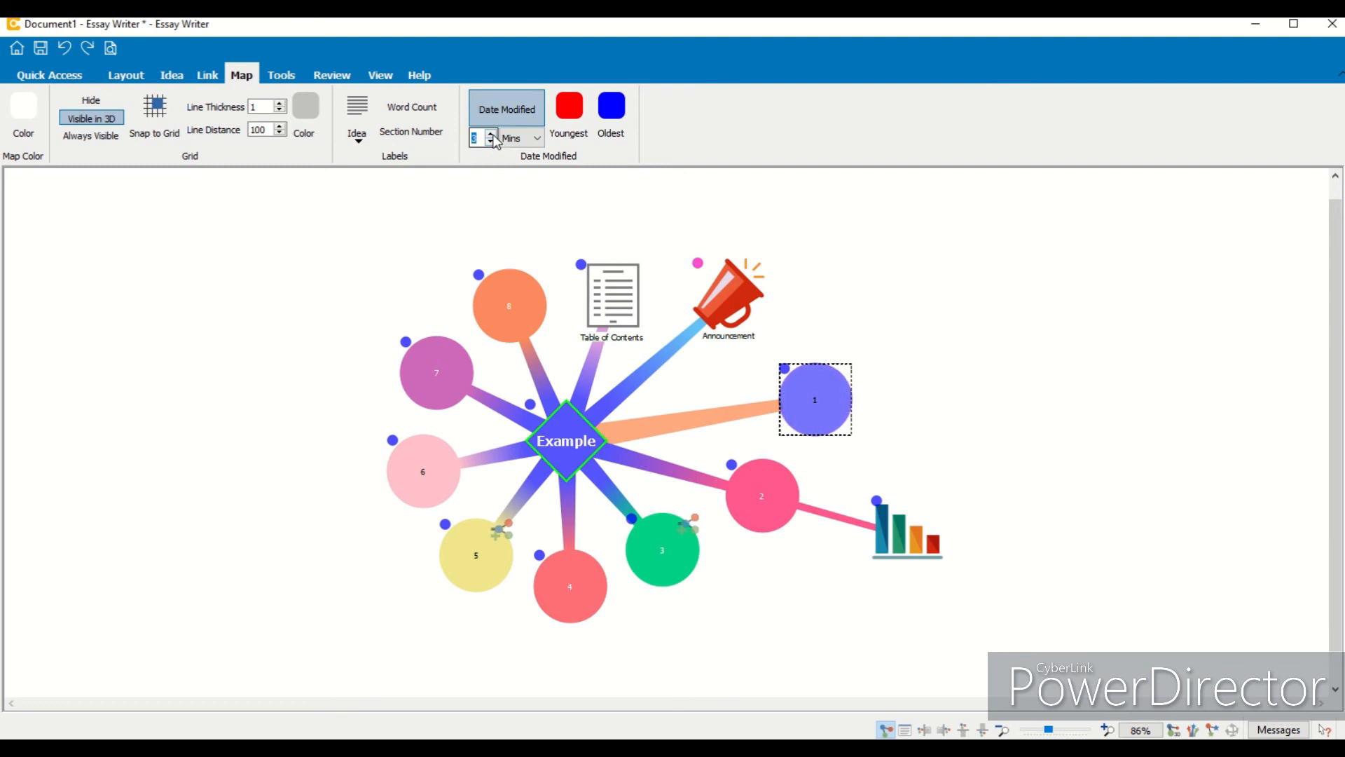
- Append another Test to idea 1's notes and close the editor
{"action": "double_click", "coordinate": [814, 400]}
{"action": "type", "text": "Test Test"}
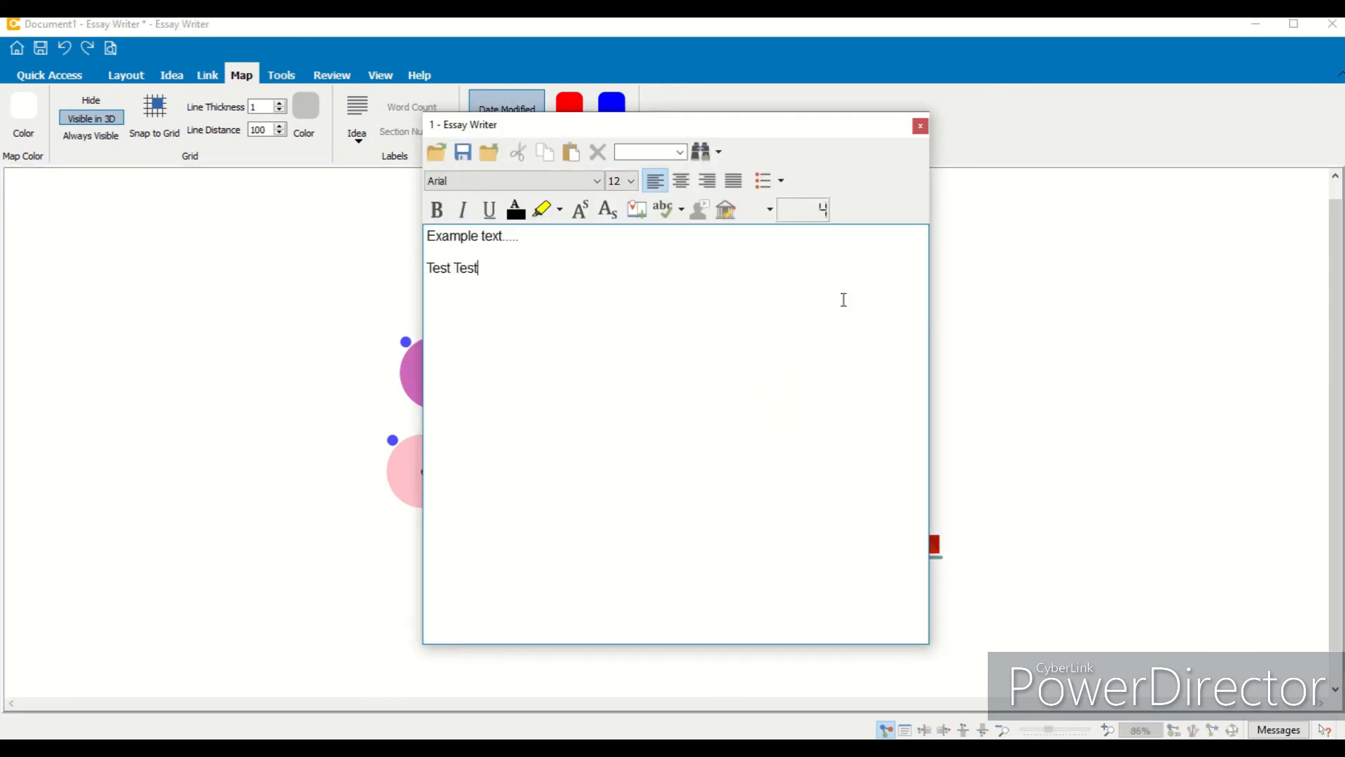
{"action": "left_click", "coordinate": [920, 126]}
- Set the Date Modified span to 10 minutes
{"action": "left_click", "coordinate": [491, 142]}
{"action": "left_click", "coordinate": [491, 142]}
{"action": "left_click", "coordinate": [491, 142]}
{"action": "left_click", "coordinate": [921, 263]}
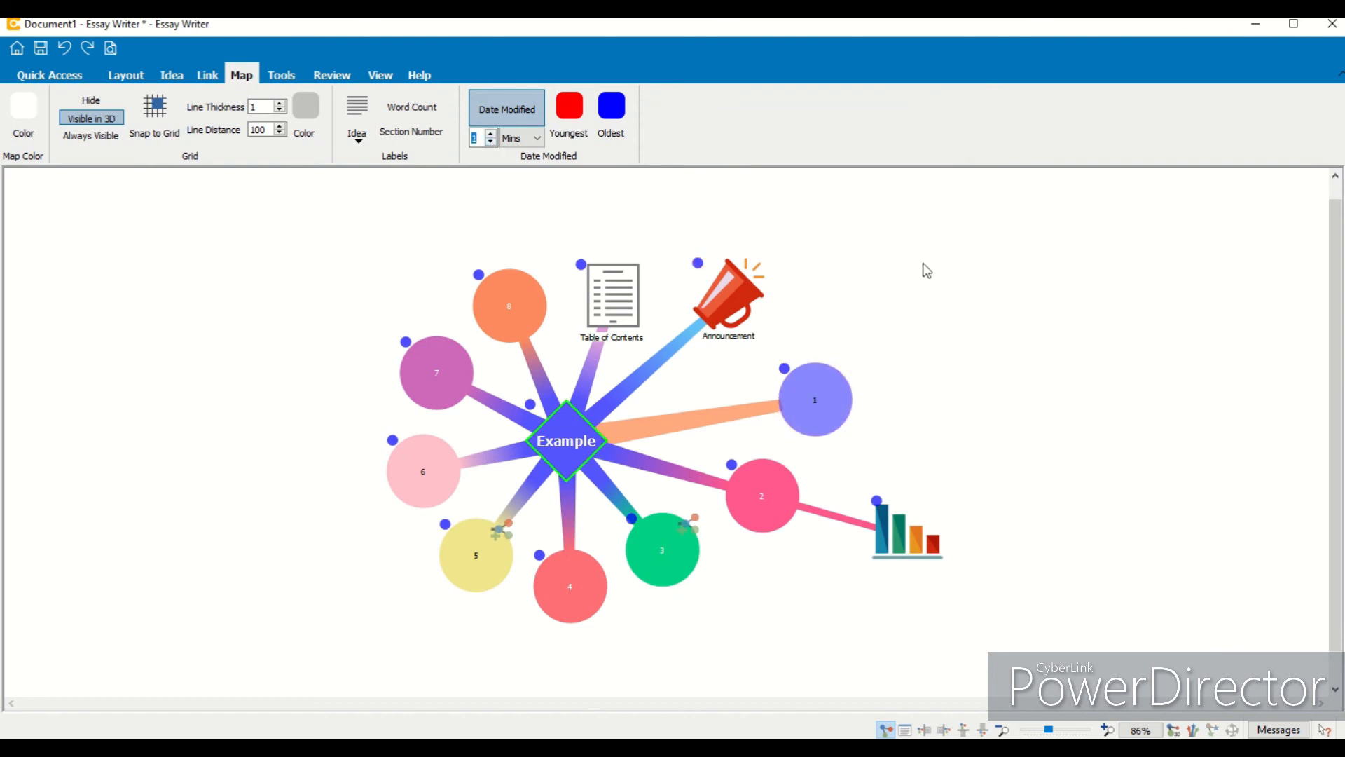
{"action": "left_click", "coordinate": [491, 134]}
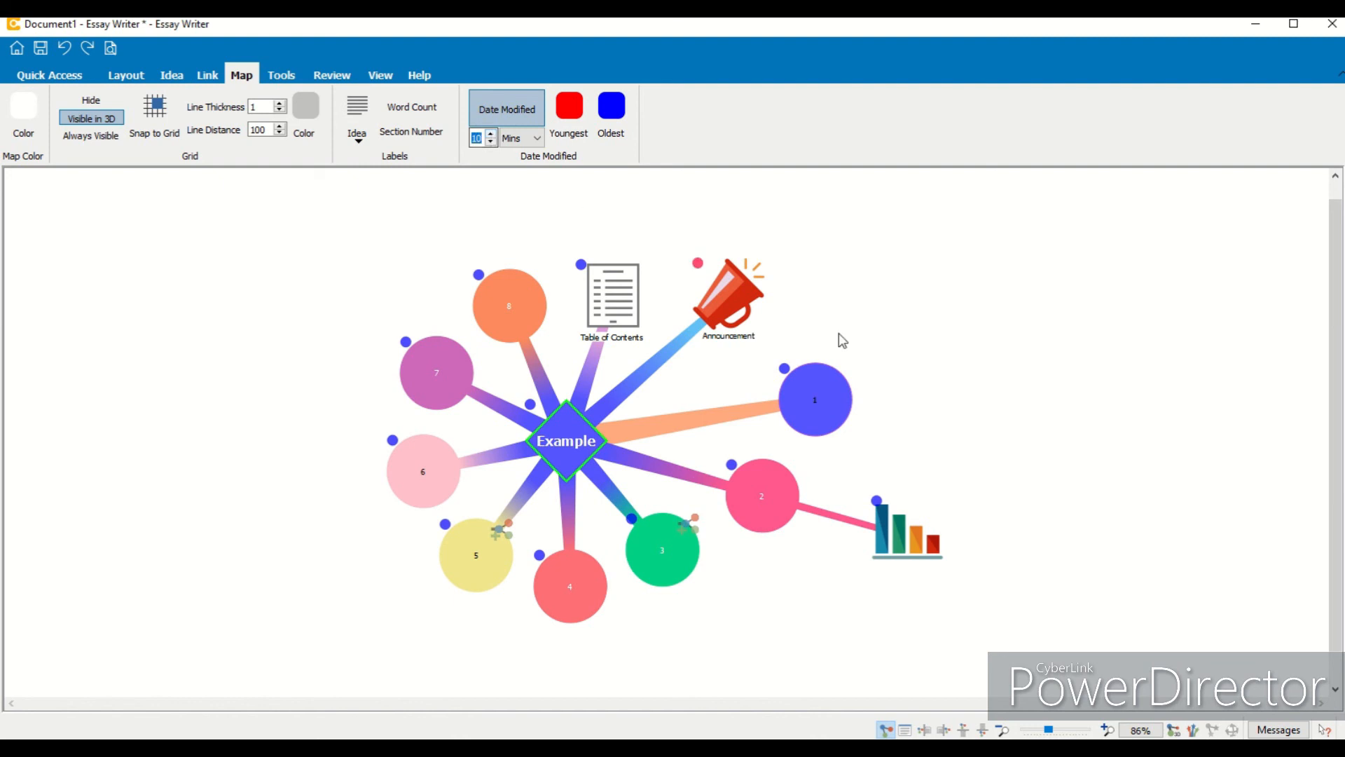
- Nudge idea 1 slightly up and to the right
{"action": "left_click", "coordinate": [824, 428]}
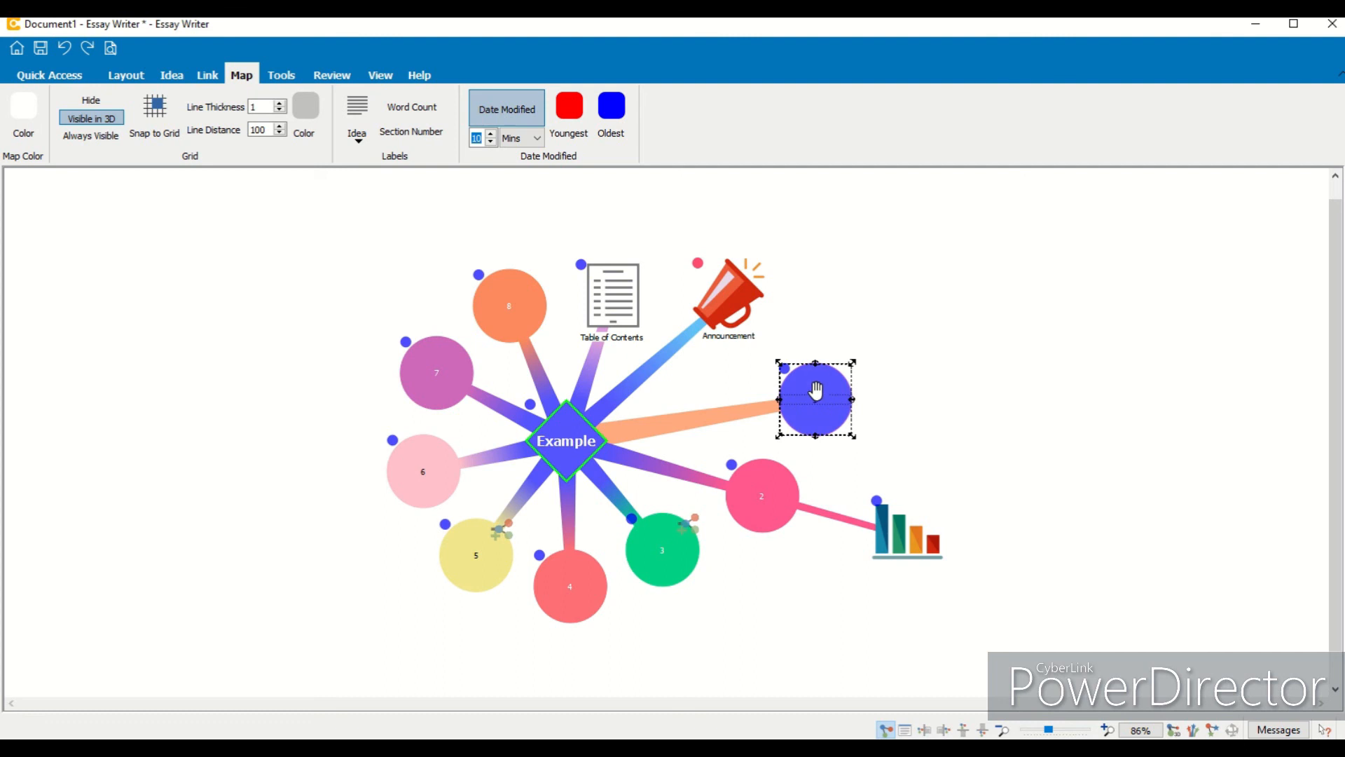
{"action": "left_click_drag", "start_coordinate": [825, 428], "coordinate": [845, 415]}
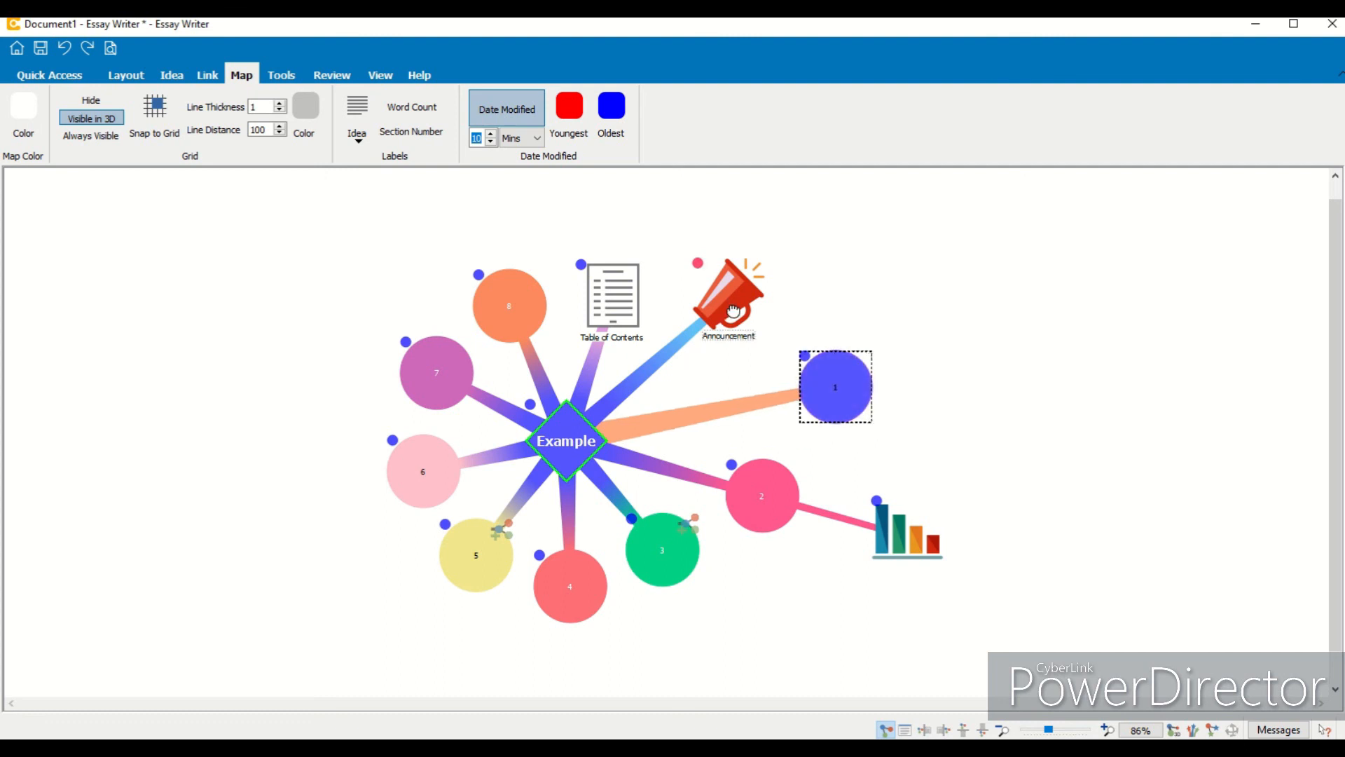
{"action": "left_click", "coordinate": [700, 271]}
- Set the Youngest date colour to light green
{"action": "left_click", "coordinate": [579, 140]}
{"action": "left_click", "coordinate": [644, 284]}
{"action": "left_click", "coordinate": [783, 534]}
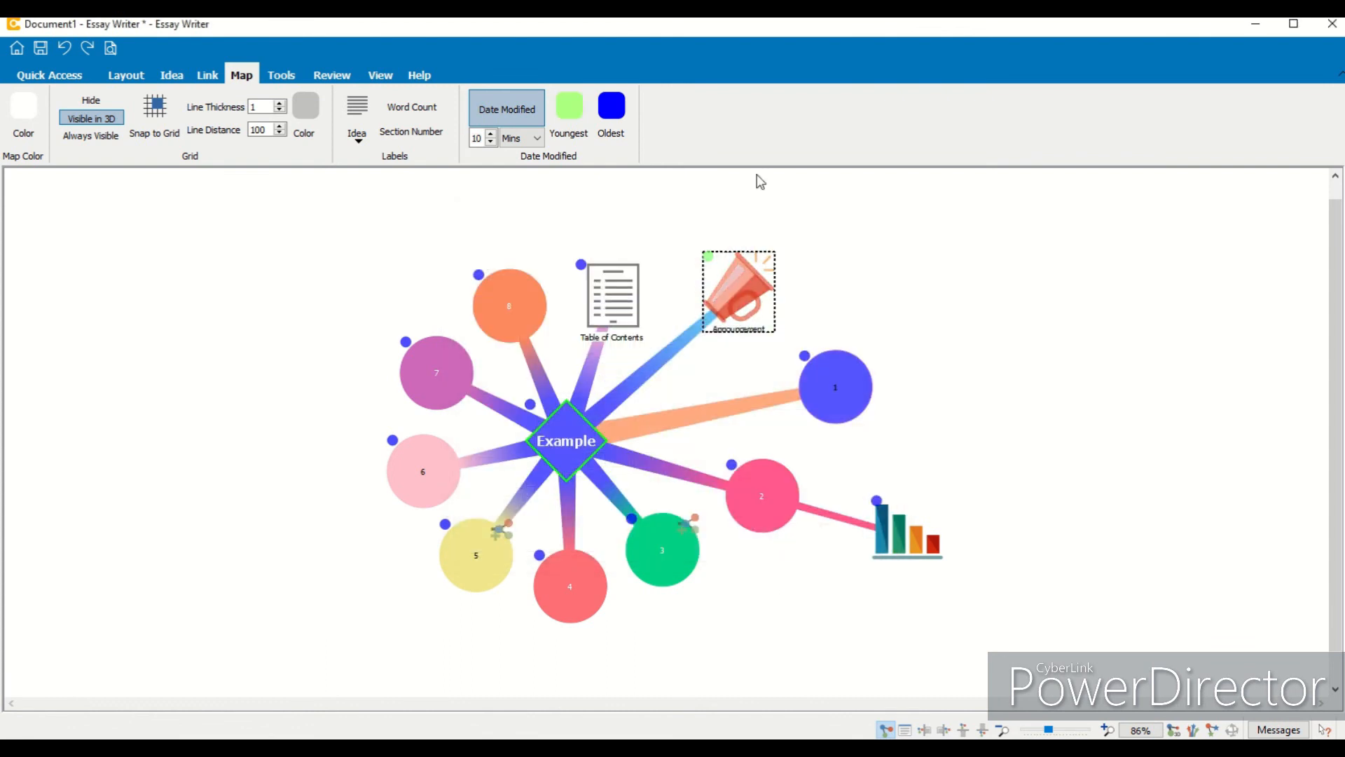
{"action": "left_click", "coordinate": [846, 307]}
- Set the Oldest date colour to red
{"action": "left_click", "coordinate": [596, 105]}
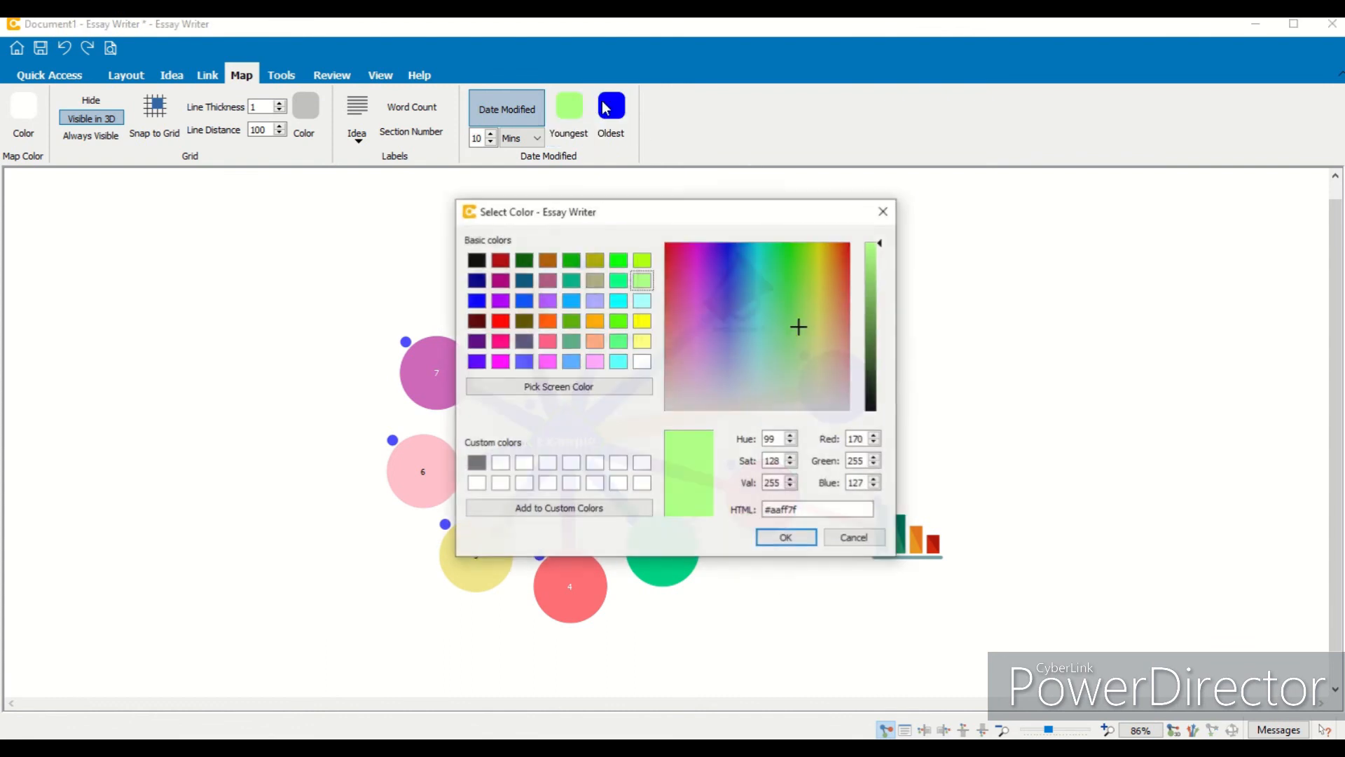
{"action": "left_click", "coordinate": [844, 536]}
{"action": "left_click", "coordinate": [606, 110]}
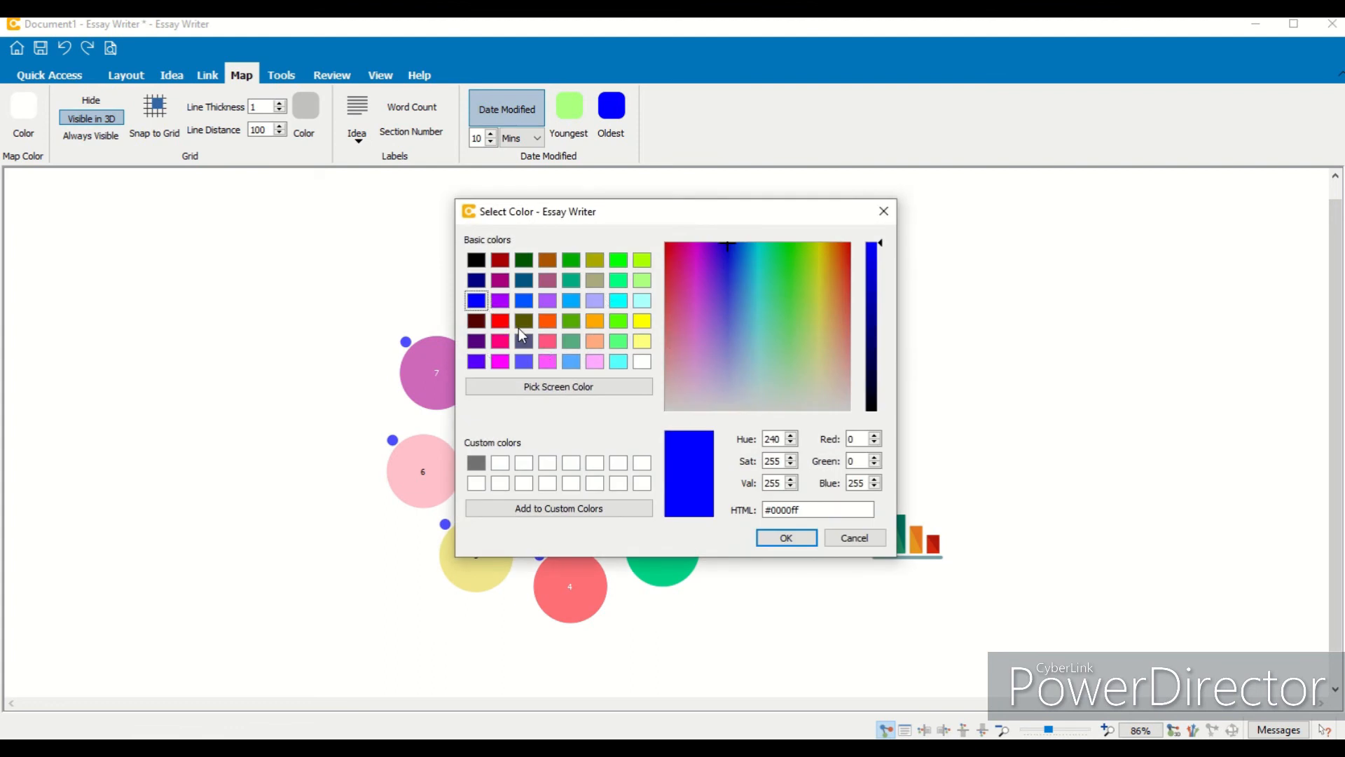
{"action": "left_click", "coordinate": [500, 320]}
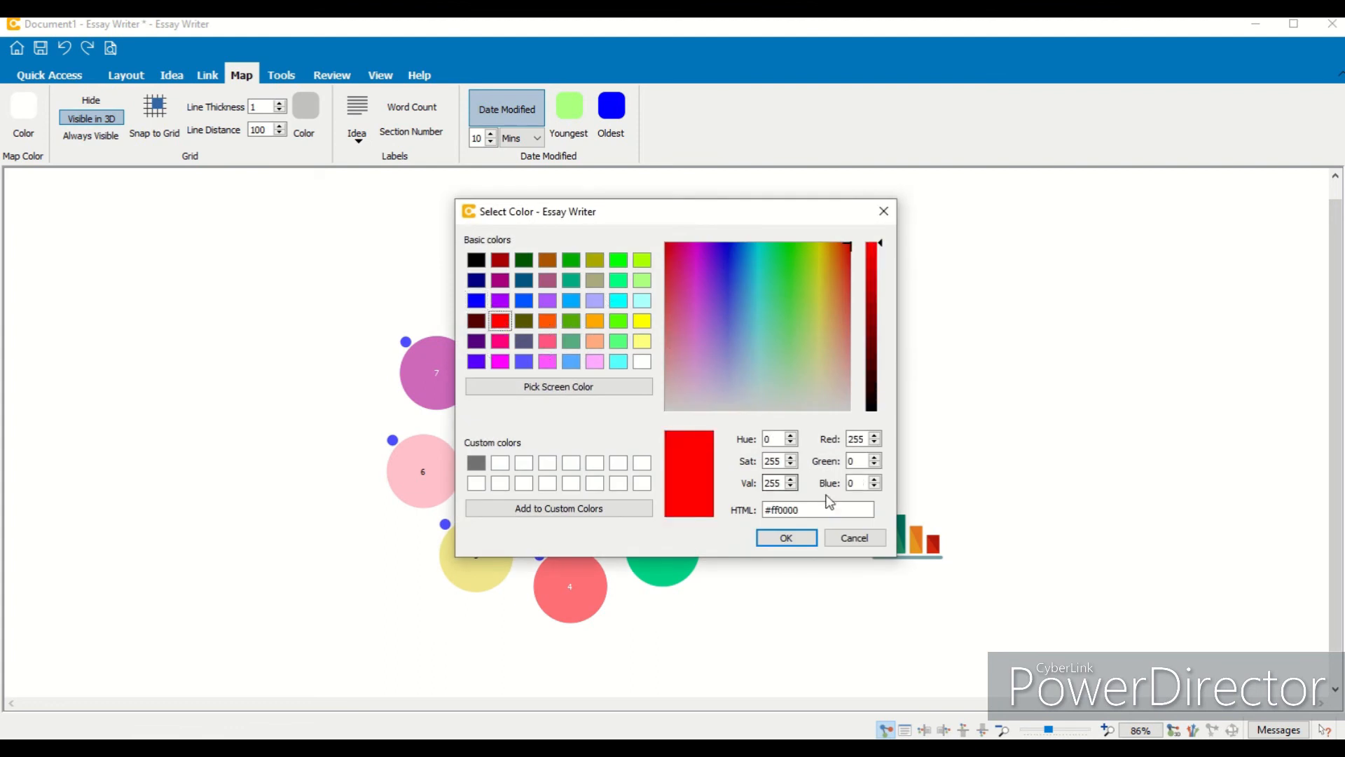
{"action": "left_click", "coordinate": [779, 545]}
- Compare the Date Modified colouring in Days and Mins, then turn Date Modified highlighting off
{"action": "mouse_move", "coordinate": [854, 353]}
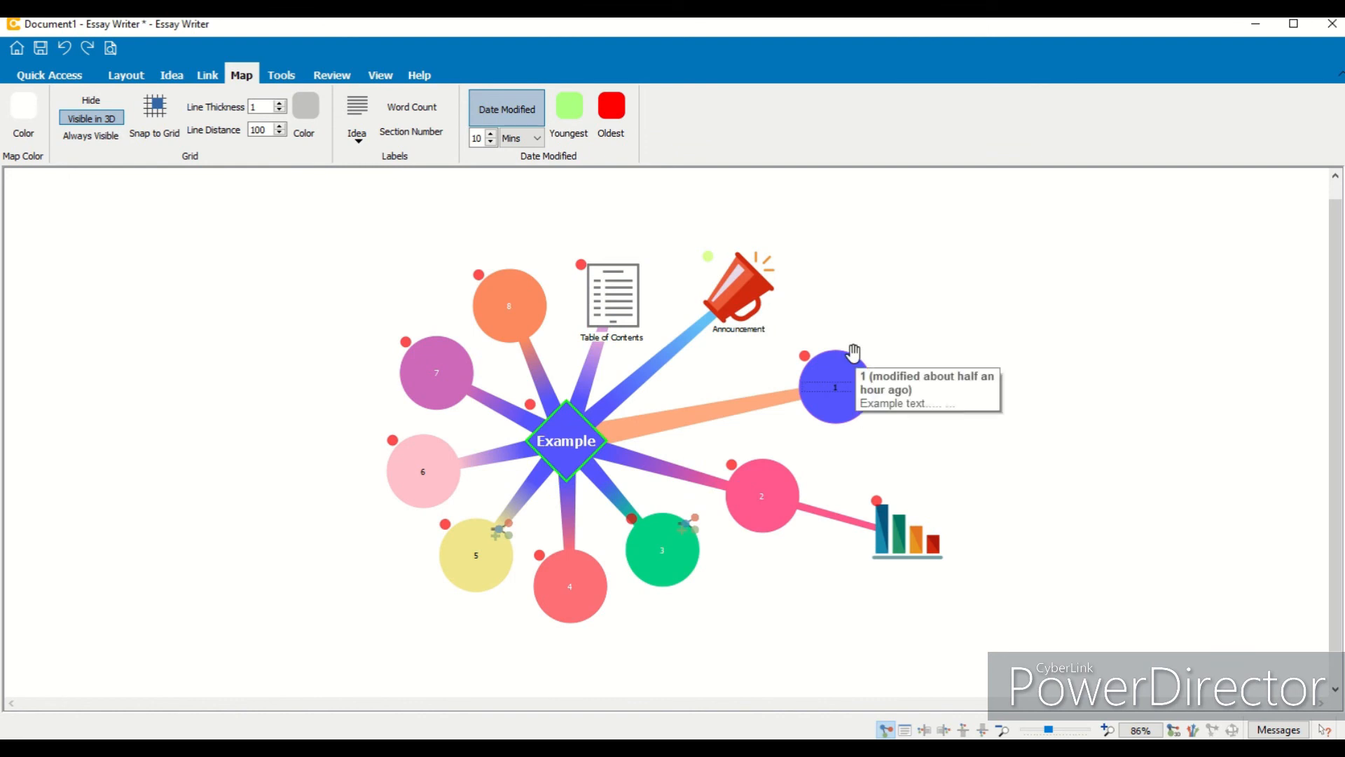
{"action": "left_click", "coordinate": [517, 138]}
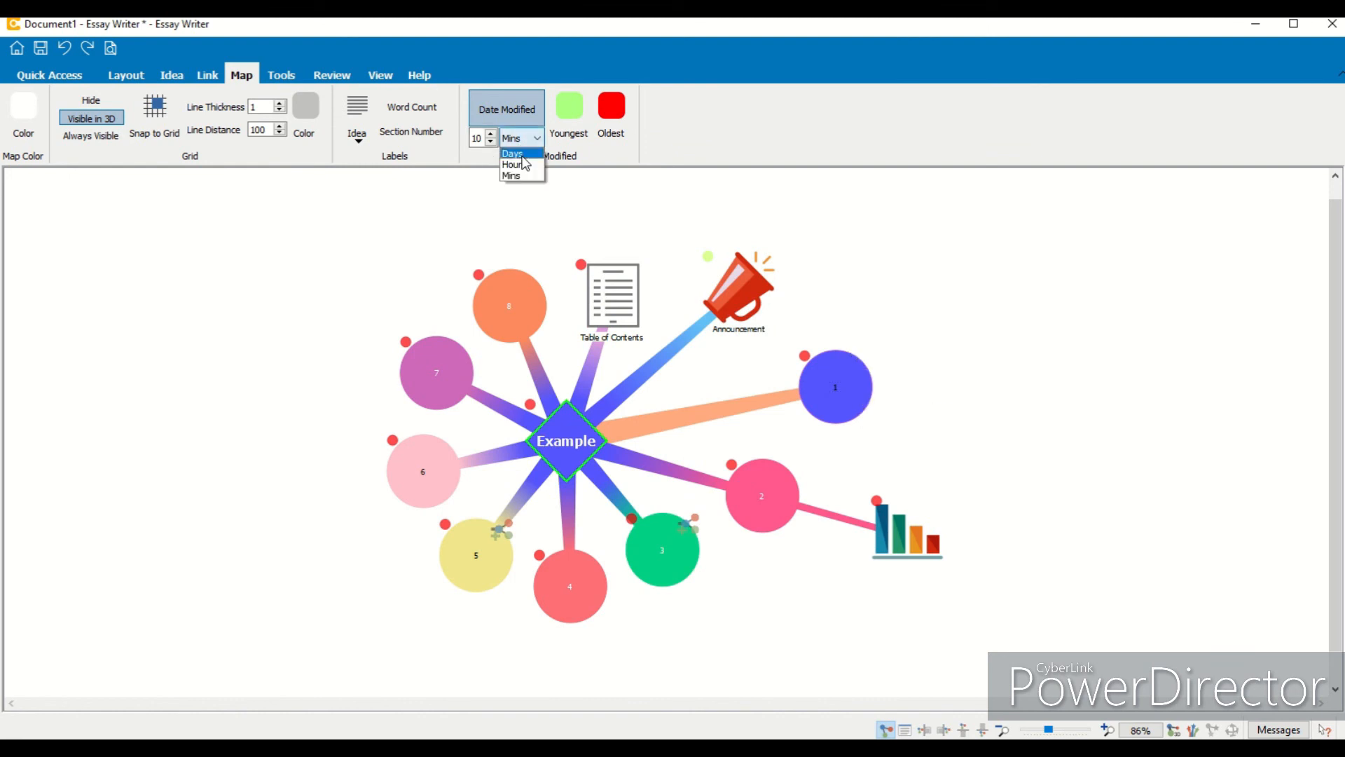
{"action": "left_click", "coordinate": [522, 155]}
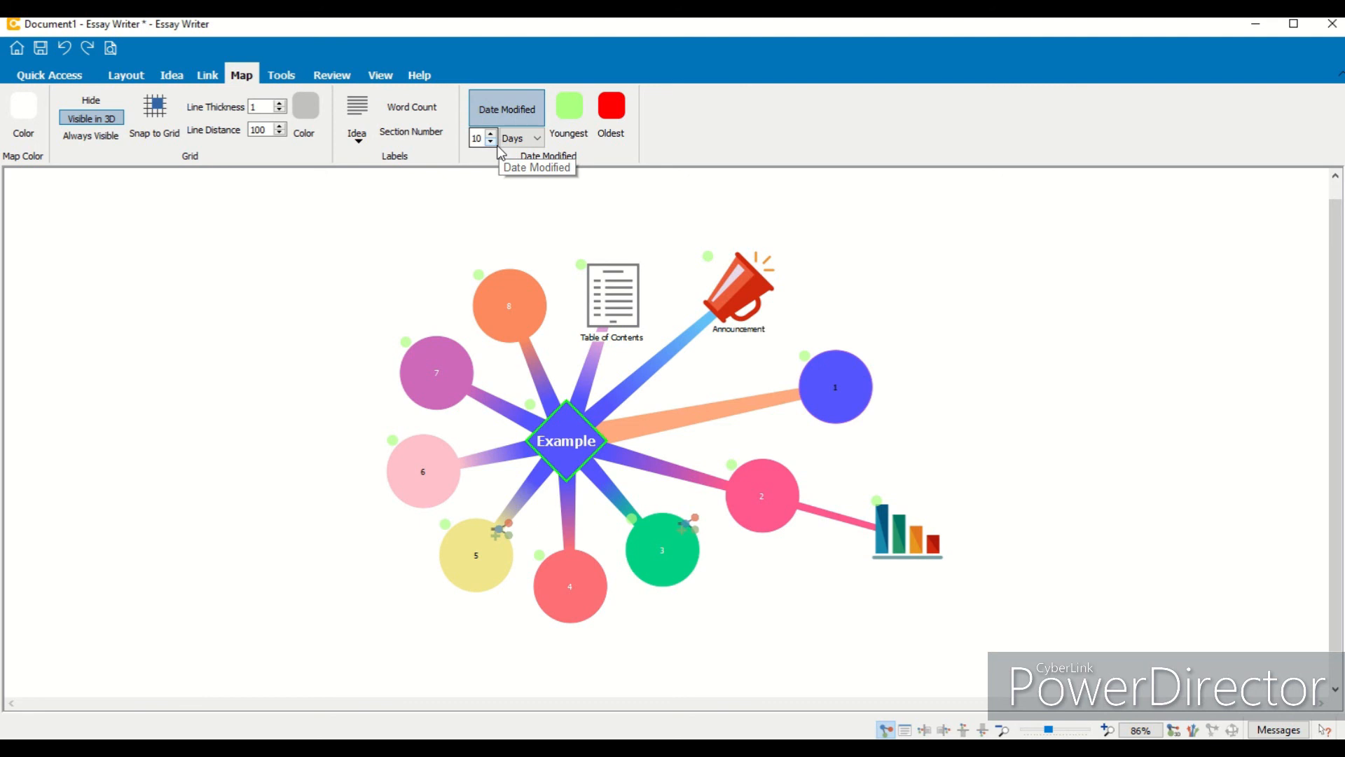
{"action": "left_click", "coordinate": [519, 138]}
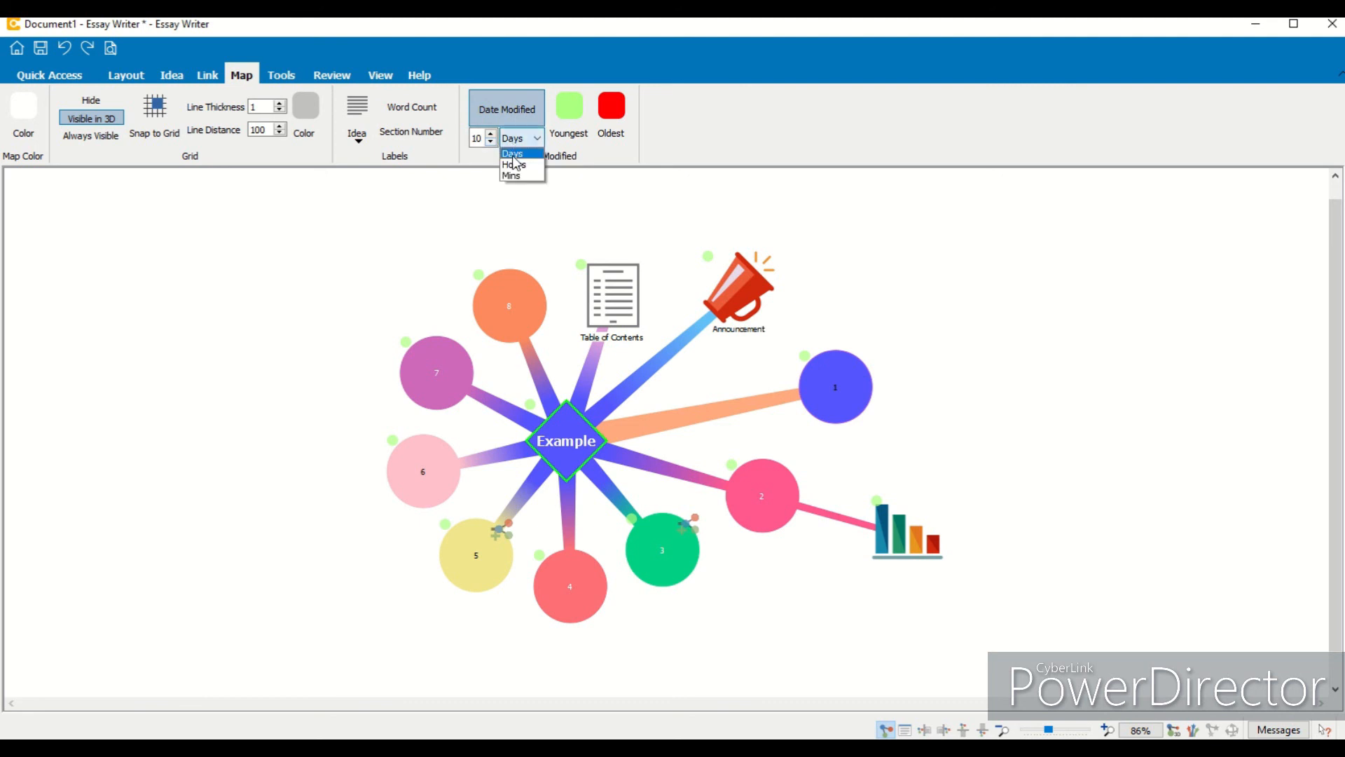
{"action": "left_click", "coordinate": [511, 170]}
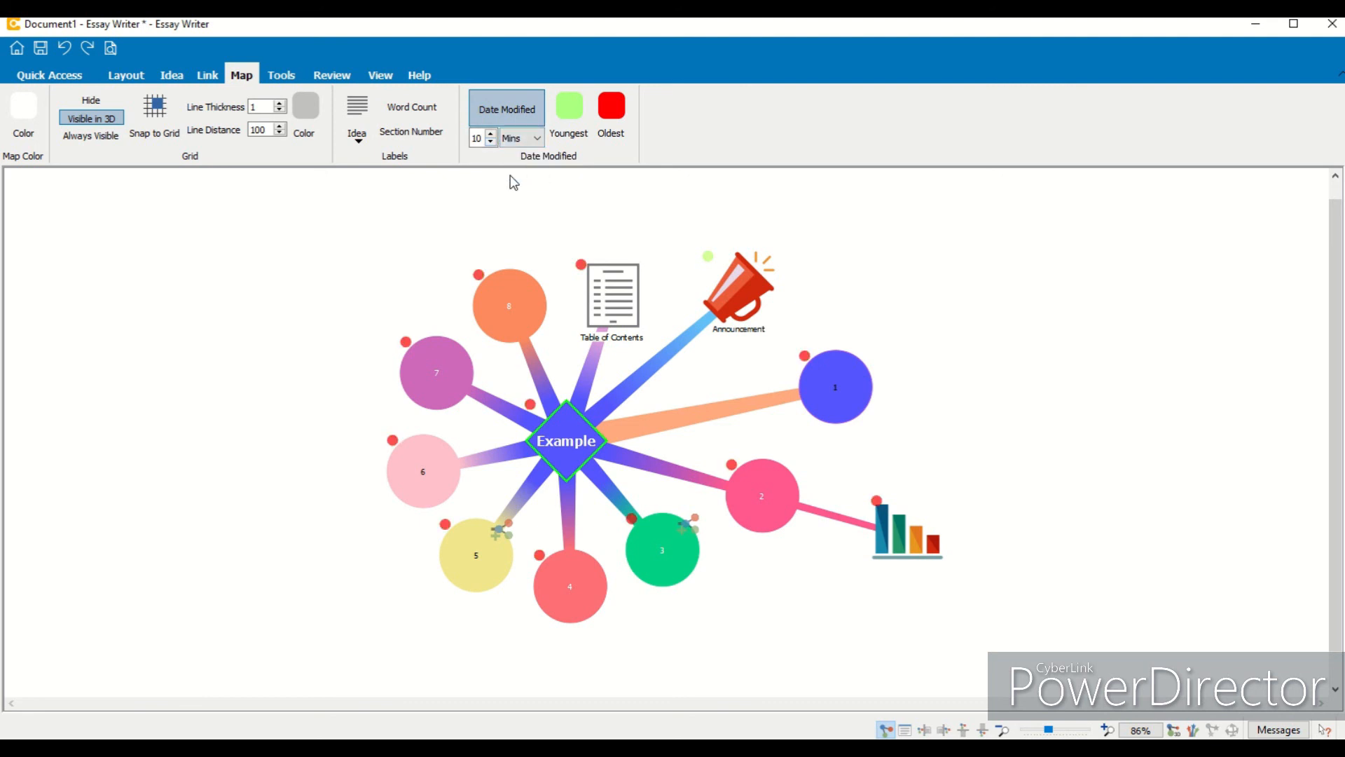
{"action": "left_click", "coordinate": [515, 123]}
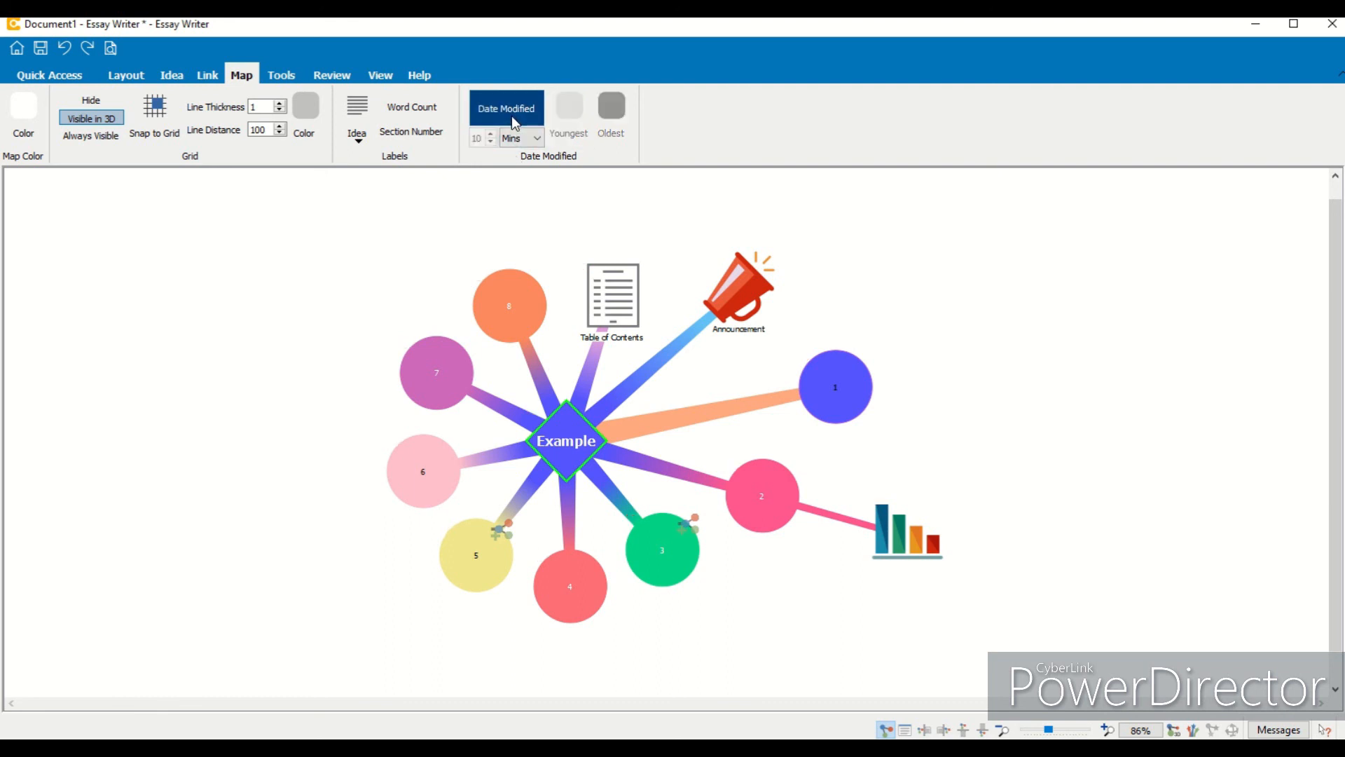
- Open Document Settings and review the Print Style, Text Style and Editor Colors tabs
{"action": "left_click", "coordinate": [281, 77]}
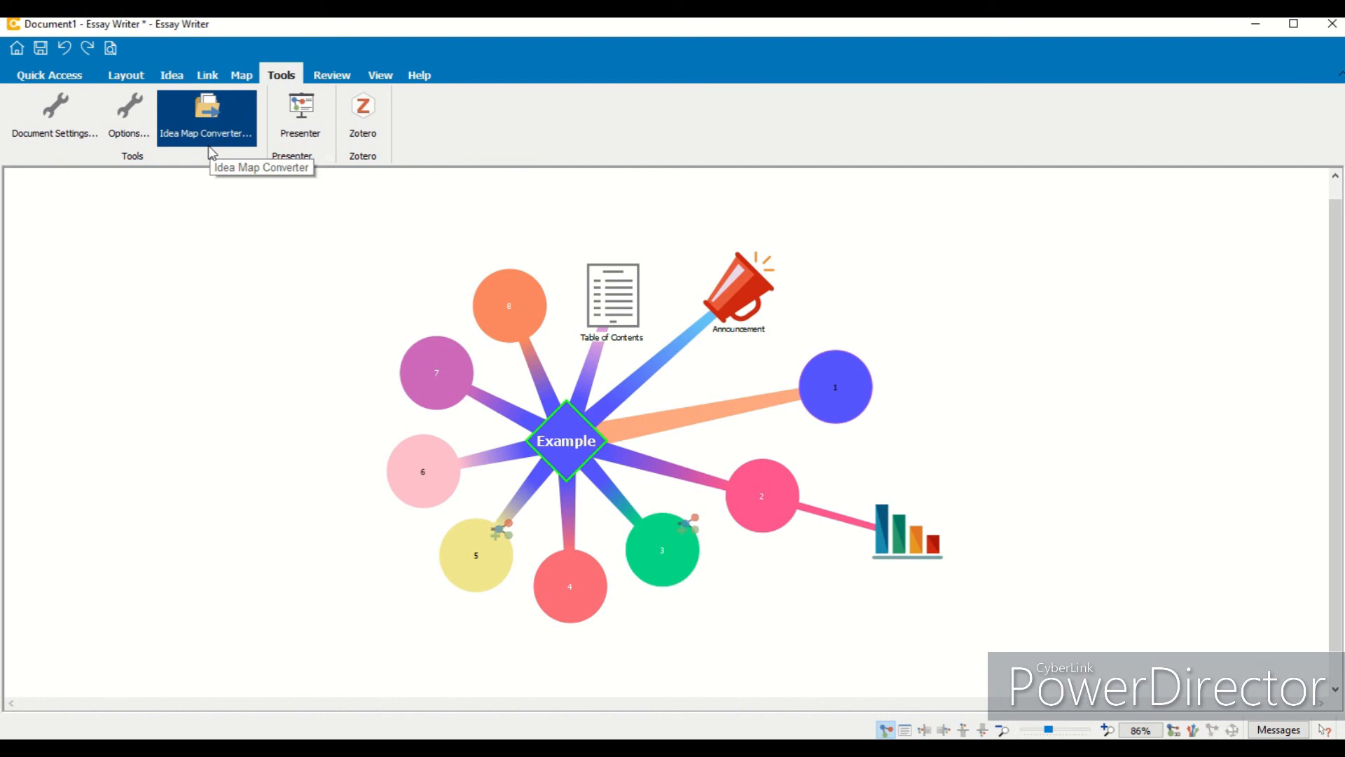
{"action": "left_click", "coordinate": [56, 124]}
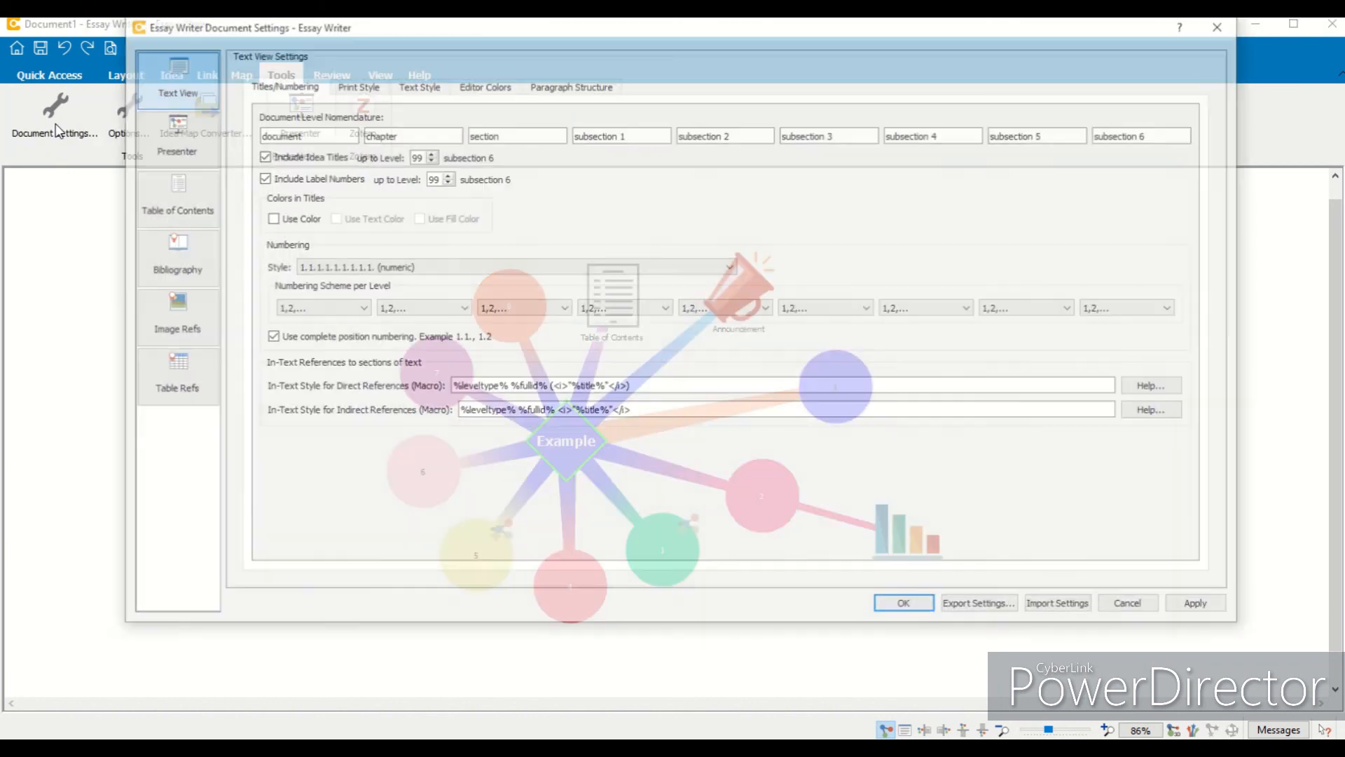
{"action": "left_click_drag", "start_coordinate": [494, 35], "coordinate": [516, 94]}
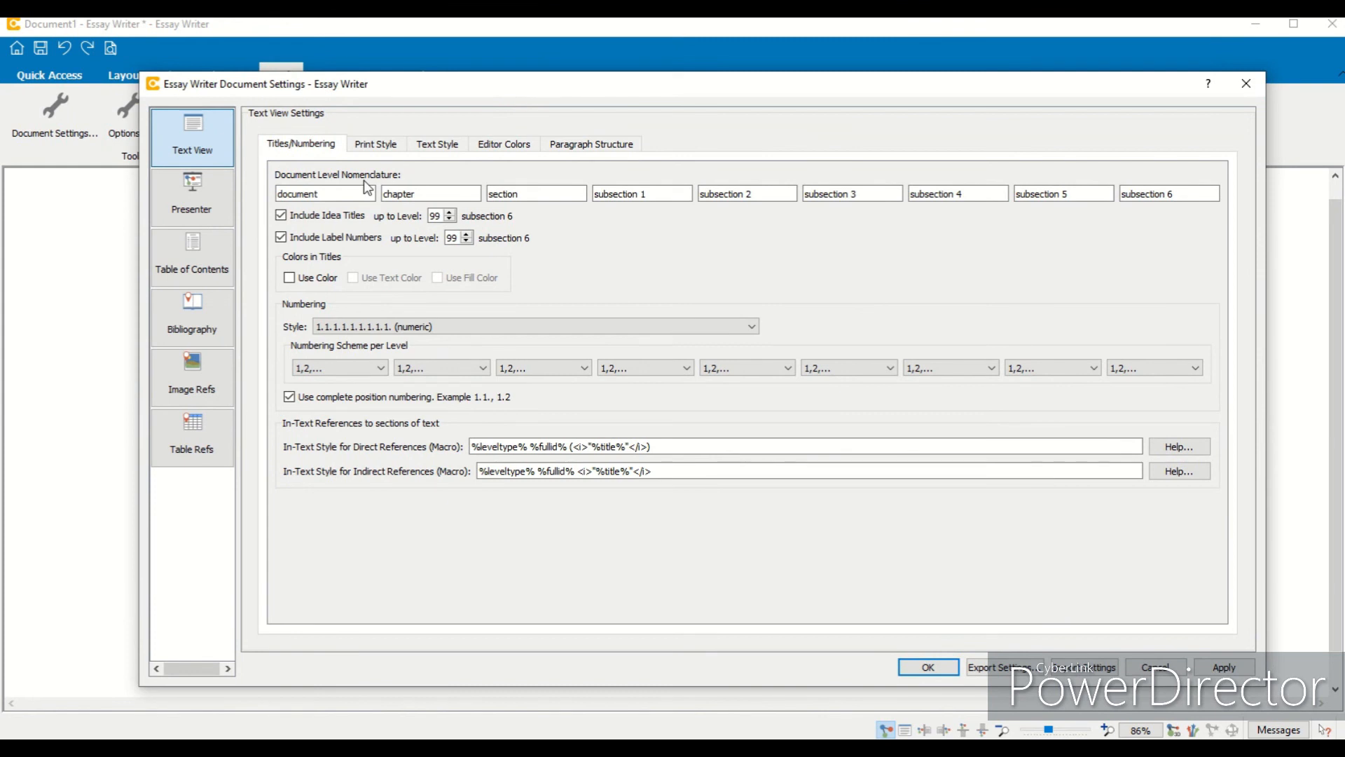
{"action": "left_click", "coordinate": [373, 146]}
{"action": "left_click", "coordinate": [419, 149]}
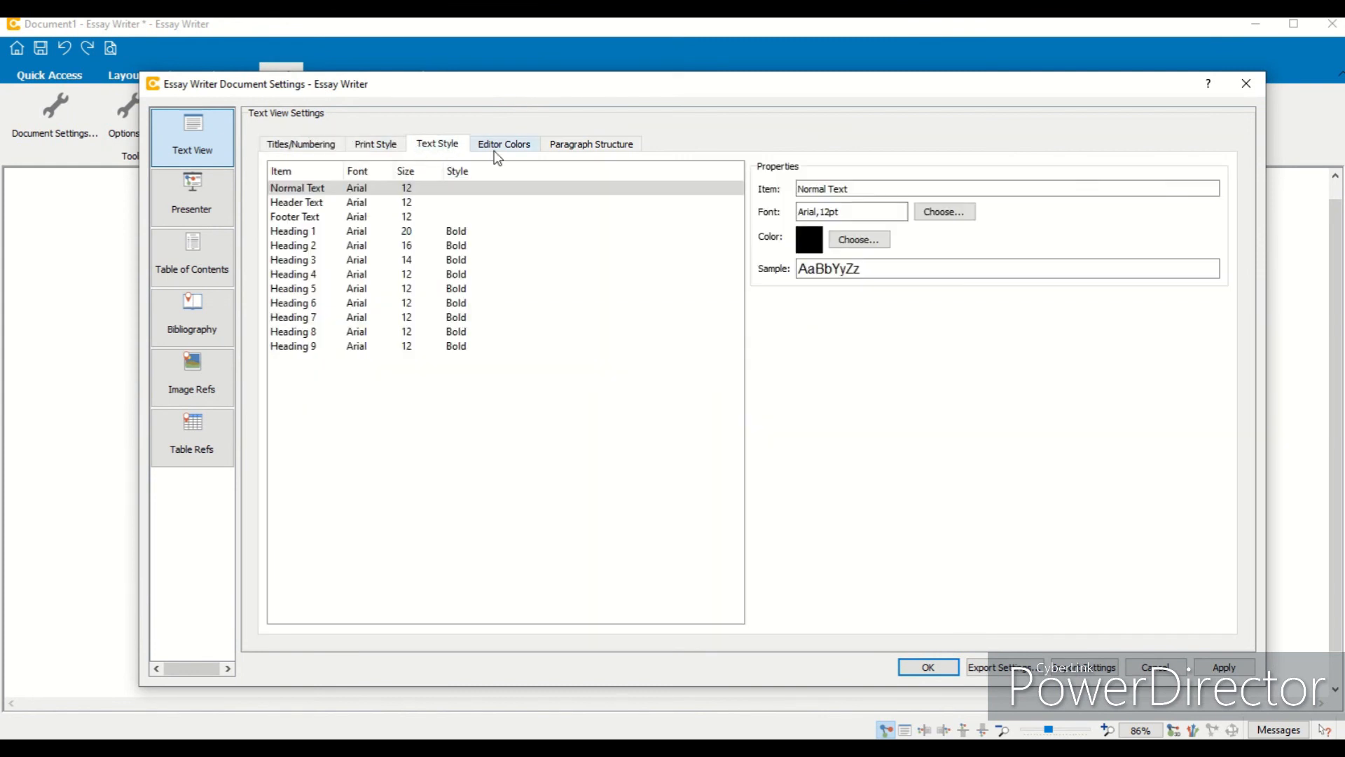
{"action": "left_click", "coordinate": [498, 151]}
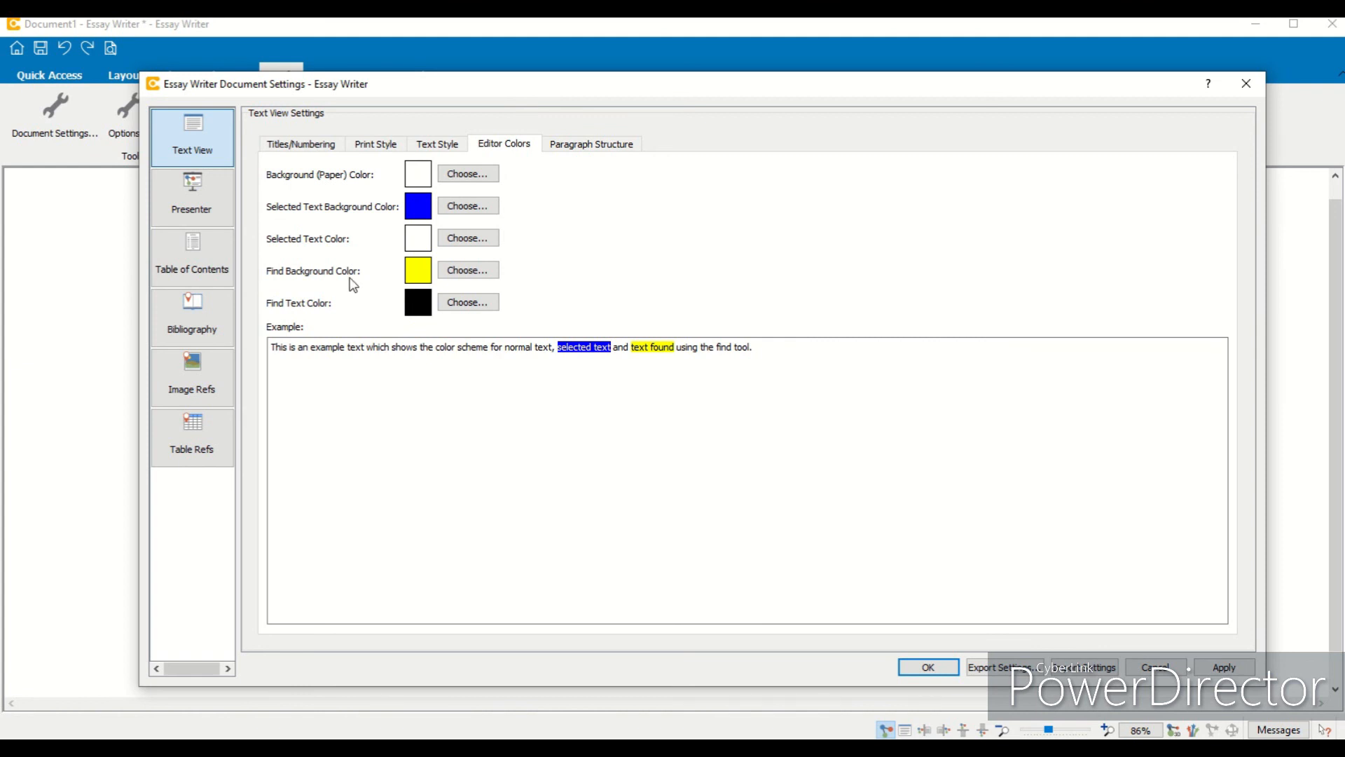
- Review the Titles/Numbering tab and its numbering style options, then cancel Document Settings
{"action": "left_click", "coordinate": [301, 147]}
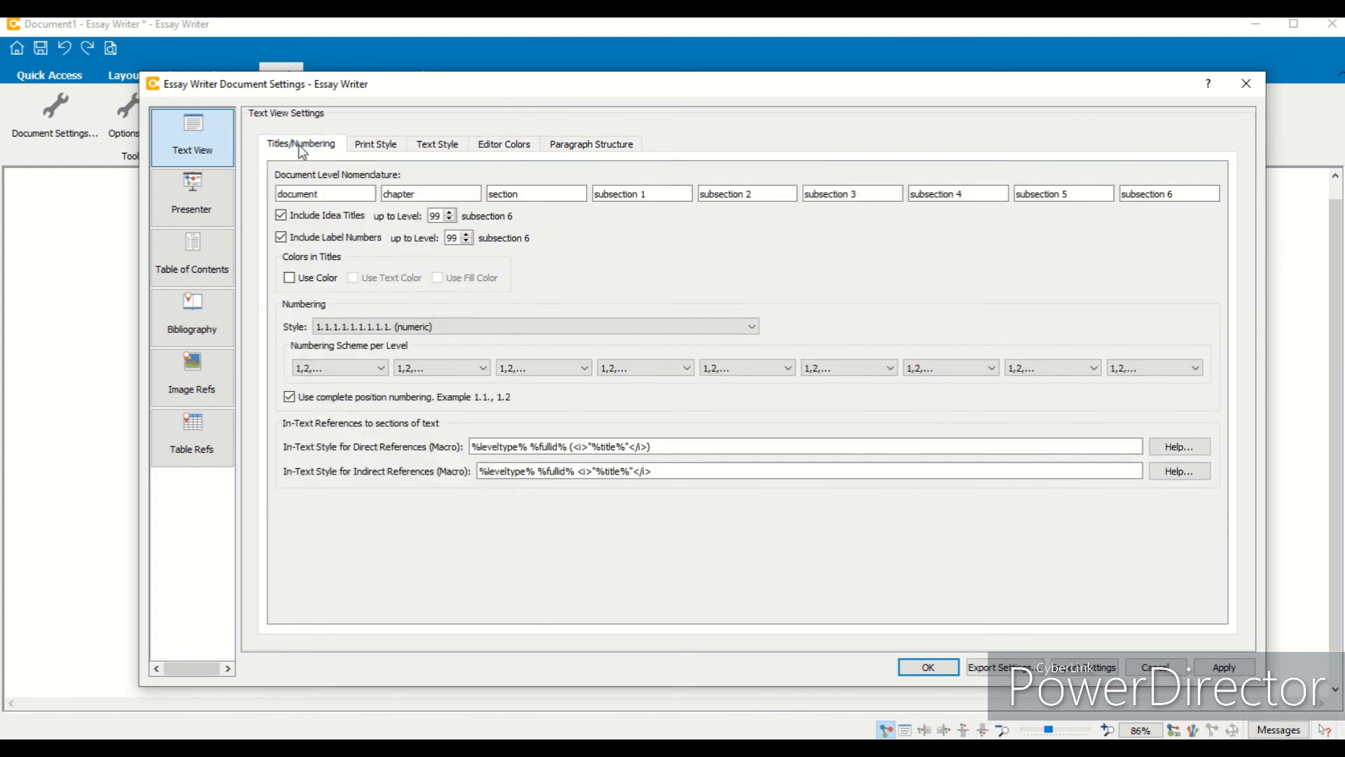
{"action": "left_click", "coordinate": [405, 328]}
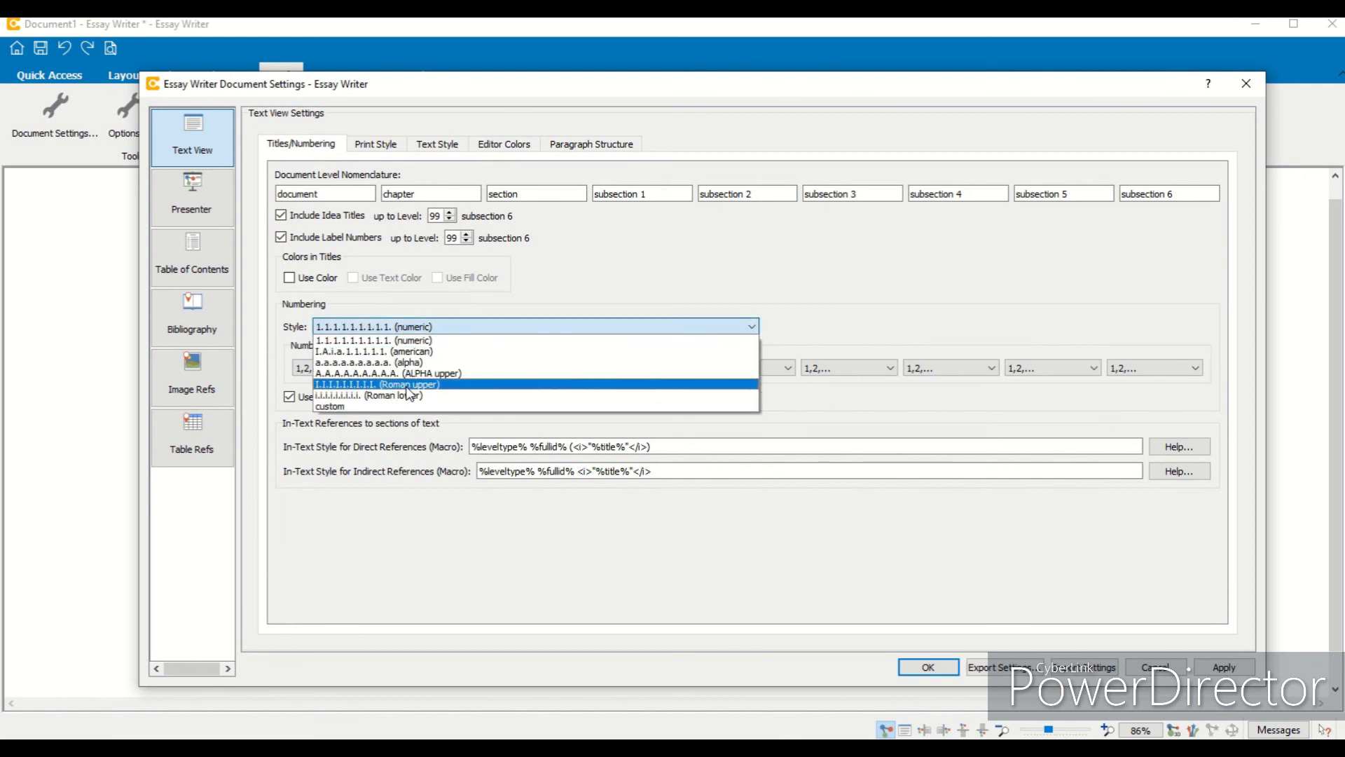
{"action": "left_click", "coordinate": [835, 267]}
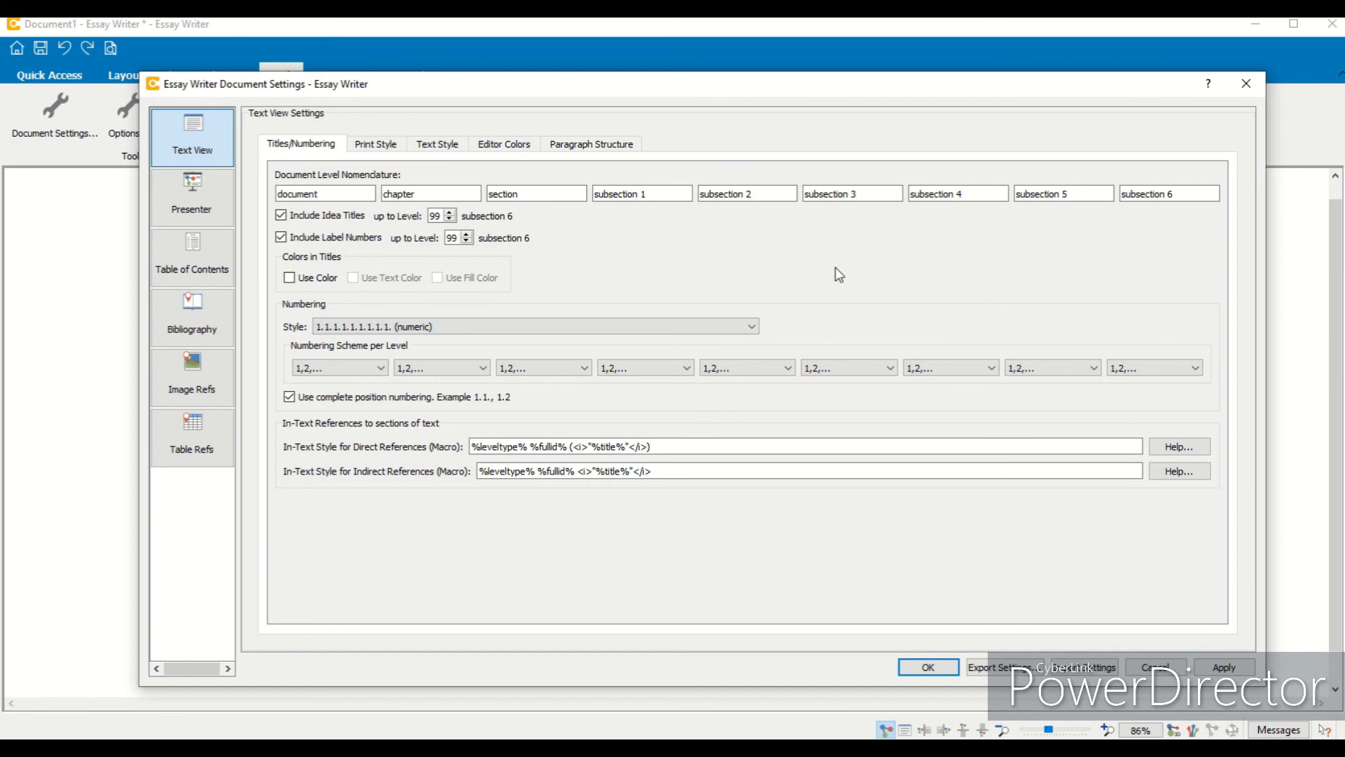
{"action": "left_click", "coordinate": [1146, 670]}
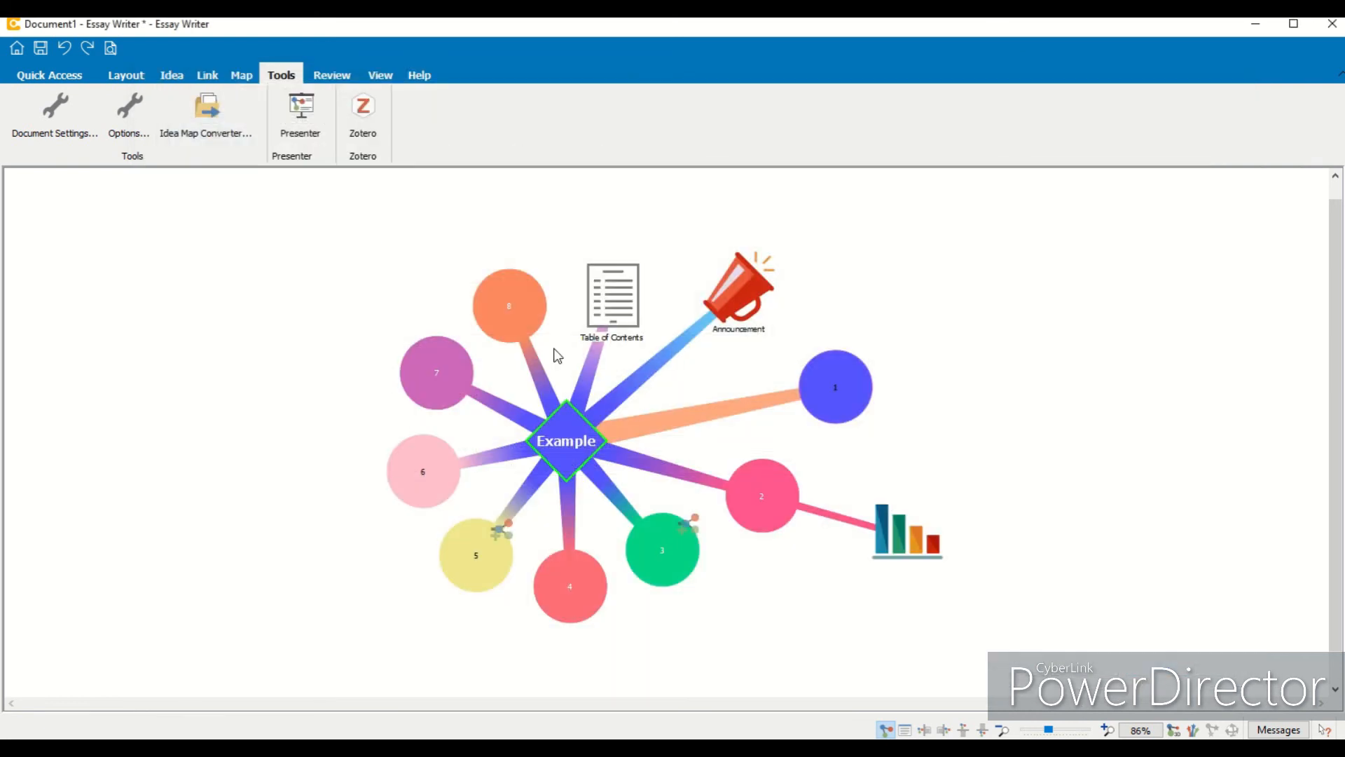
- Open Options and browse the Ideamap View, Clipart Viewer and Phrase Bank settings, then cancel
{"action": "left_click", "coordinate": [137, 132]}
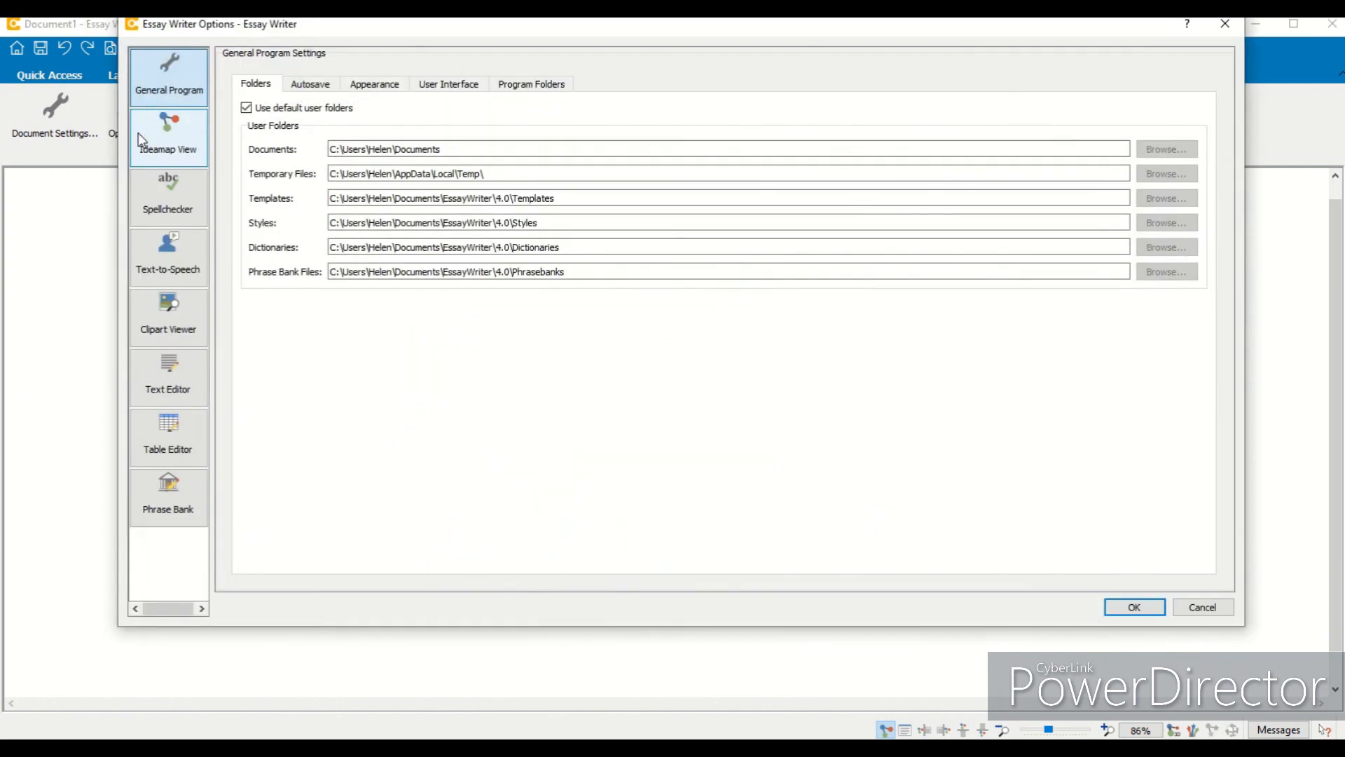
{"action": "left_click_drag", "start_coordinate": [346, 30], "coordinate": [346, 98]}
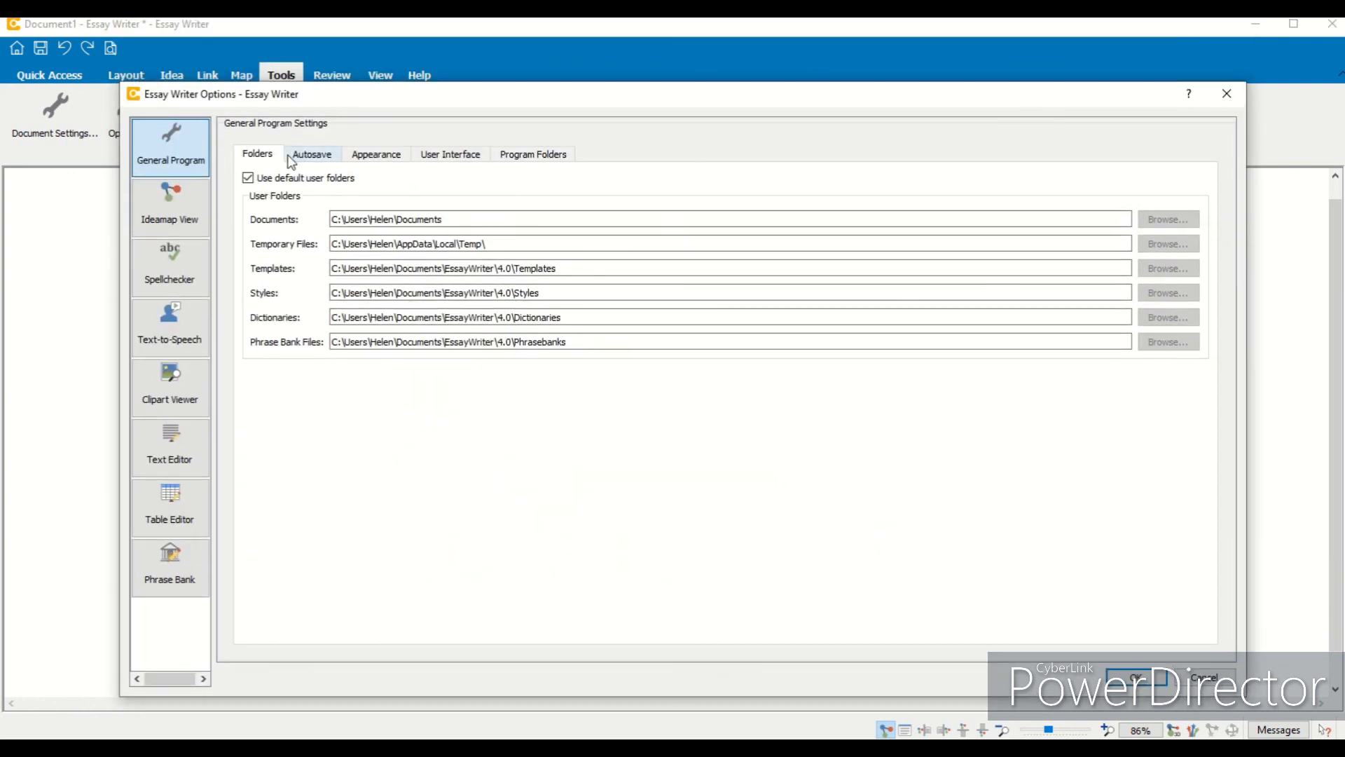
{"action": "left_click", "coordinate": [187, 212]}
{"action": "left_click", "coordinate": [311, 158]}
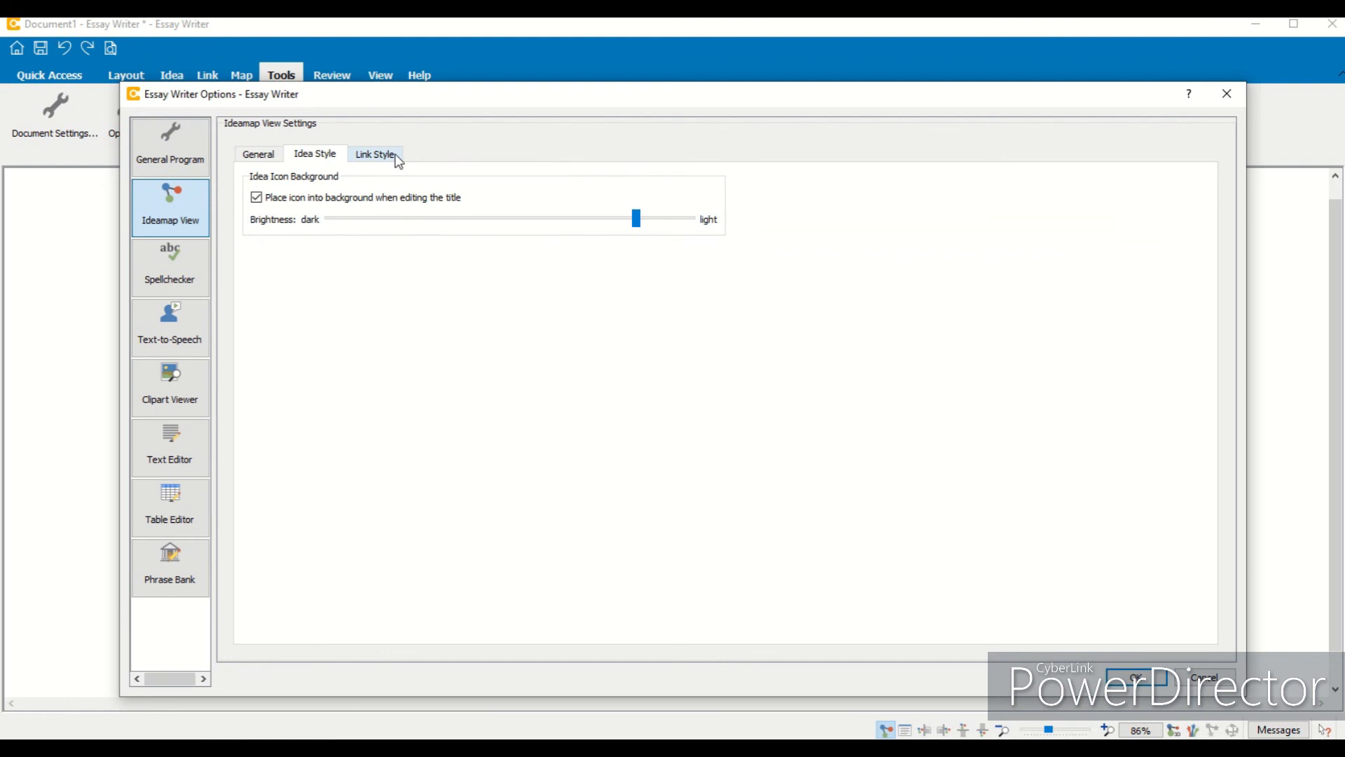
{"action": "left_click", "coordinate": [396, 158]}
{"action": "left_click", "coordinate": [171, 371]}
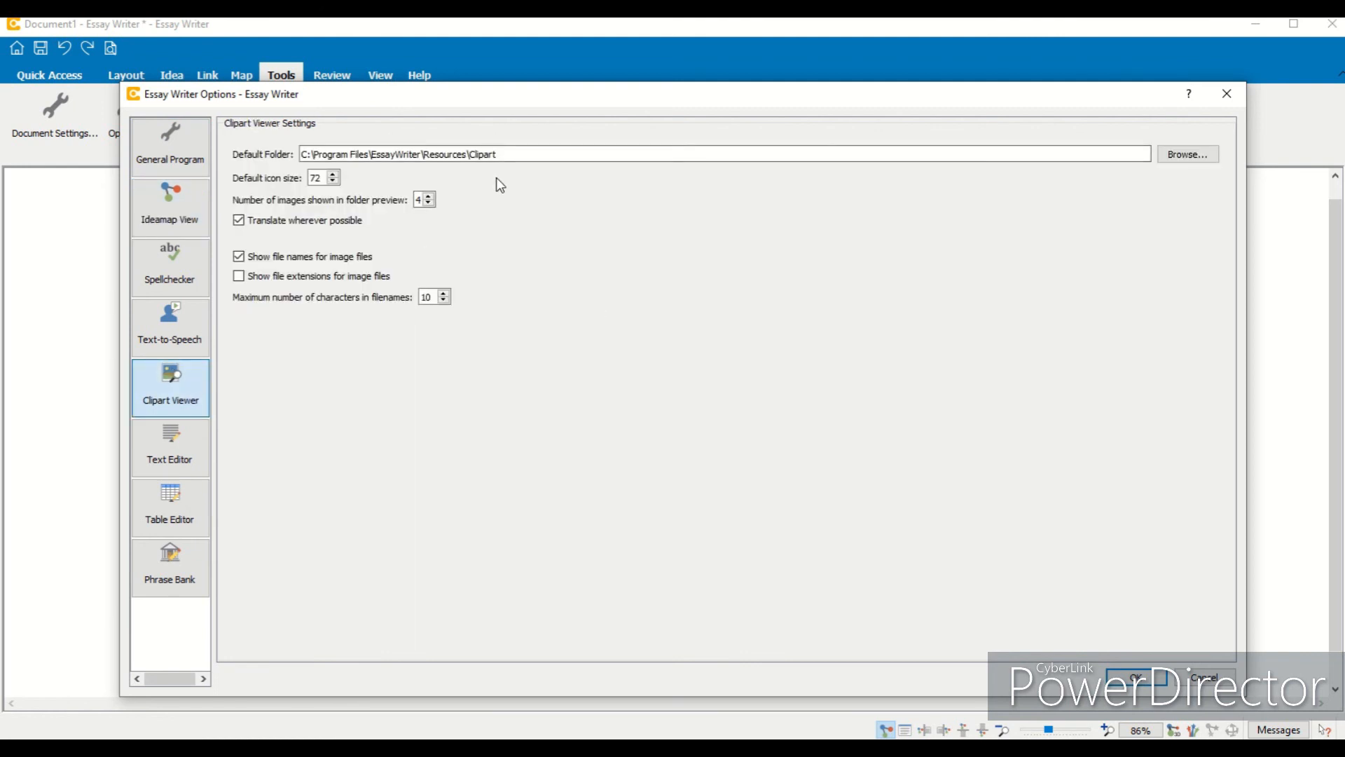
{"action": "left_click", "coordinate": [162, 572]}
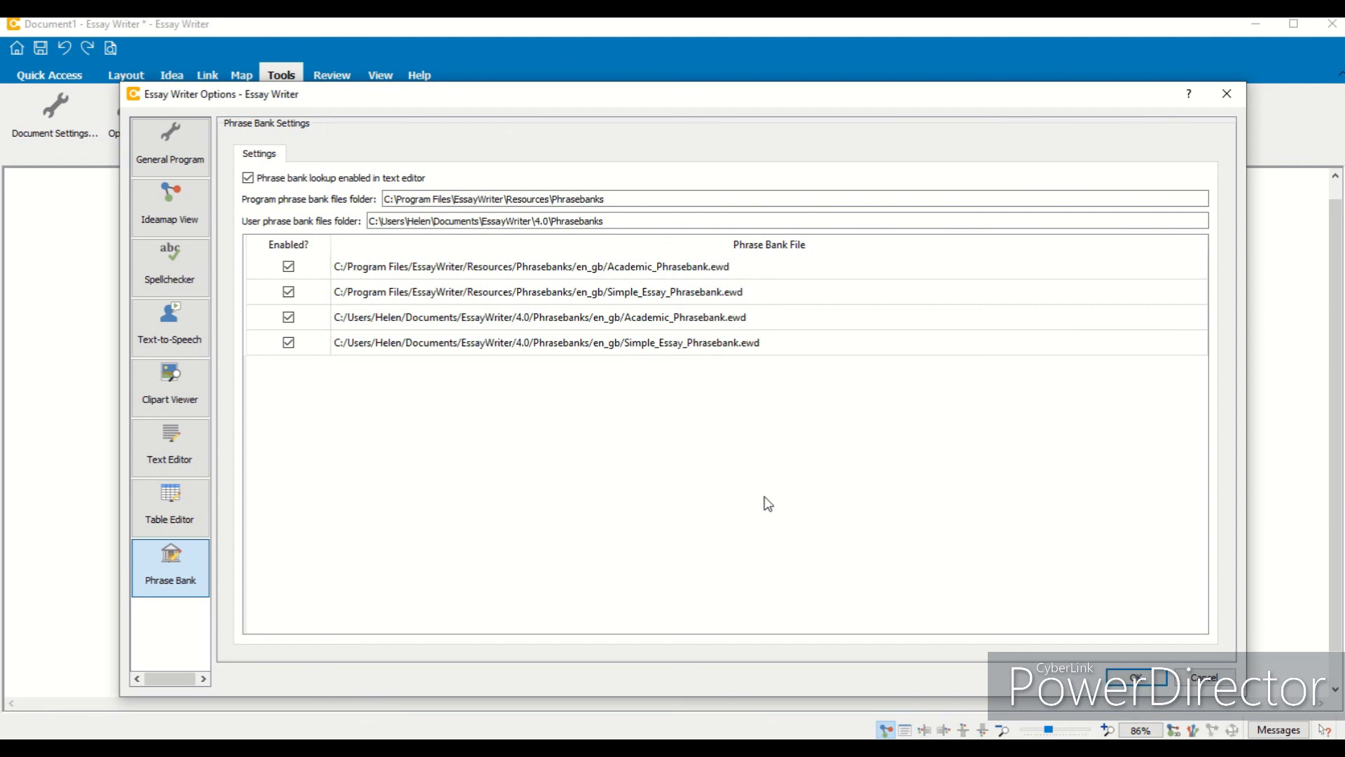
{"action": "left_click", "coordinate": [1207, 680]}
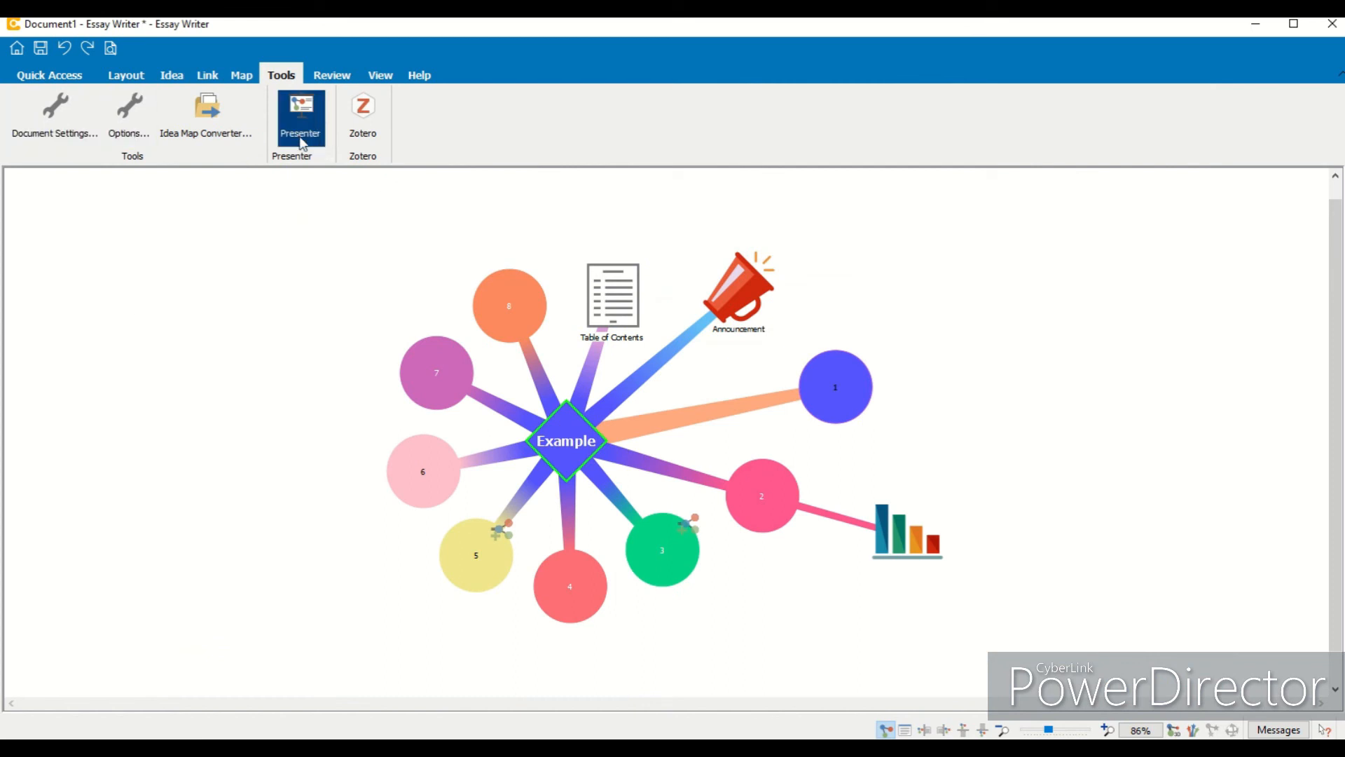
- Start the Presenter and step forward through the map's ideas one by one
{"action": "left_click", "coordinate": [317, 117]}
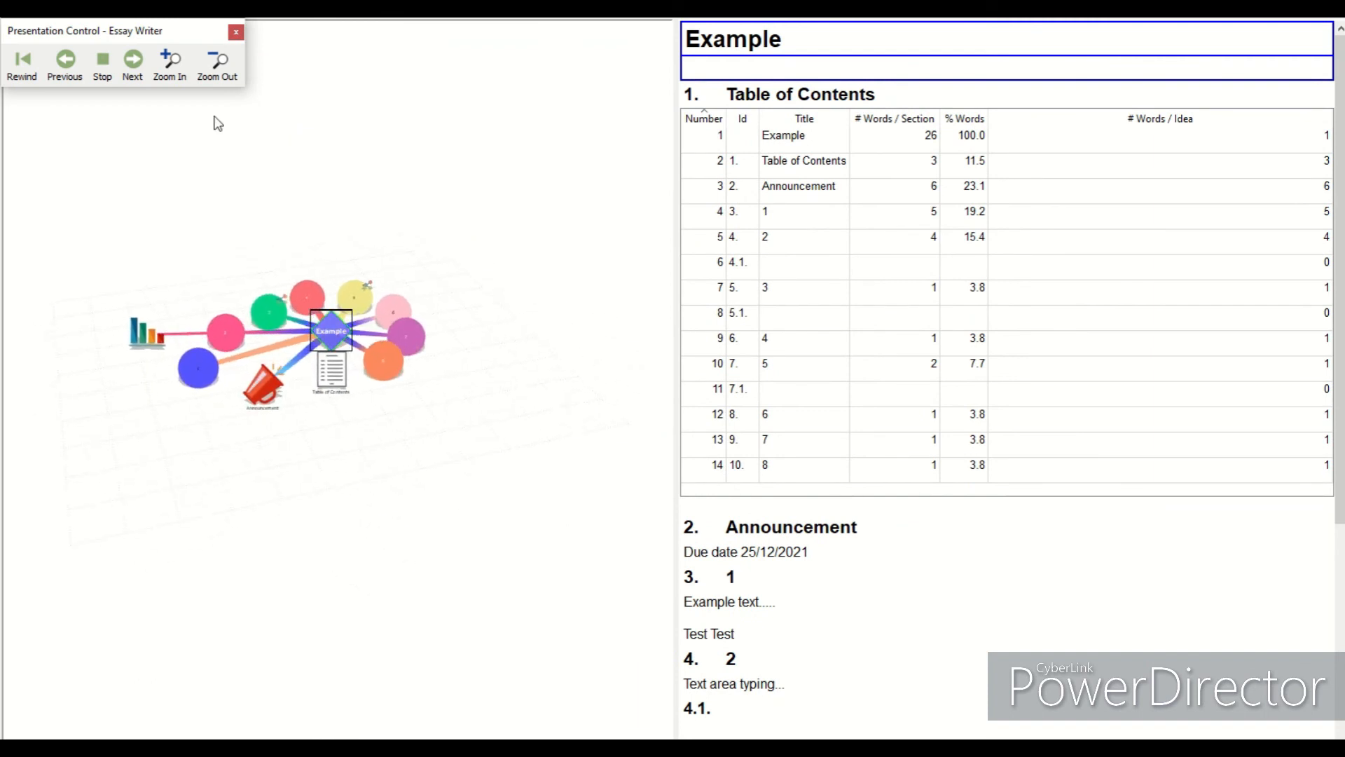
{"action": "left_click", "coordinate": [144, 78]}
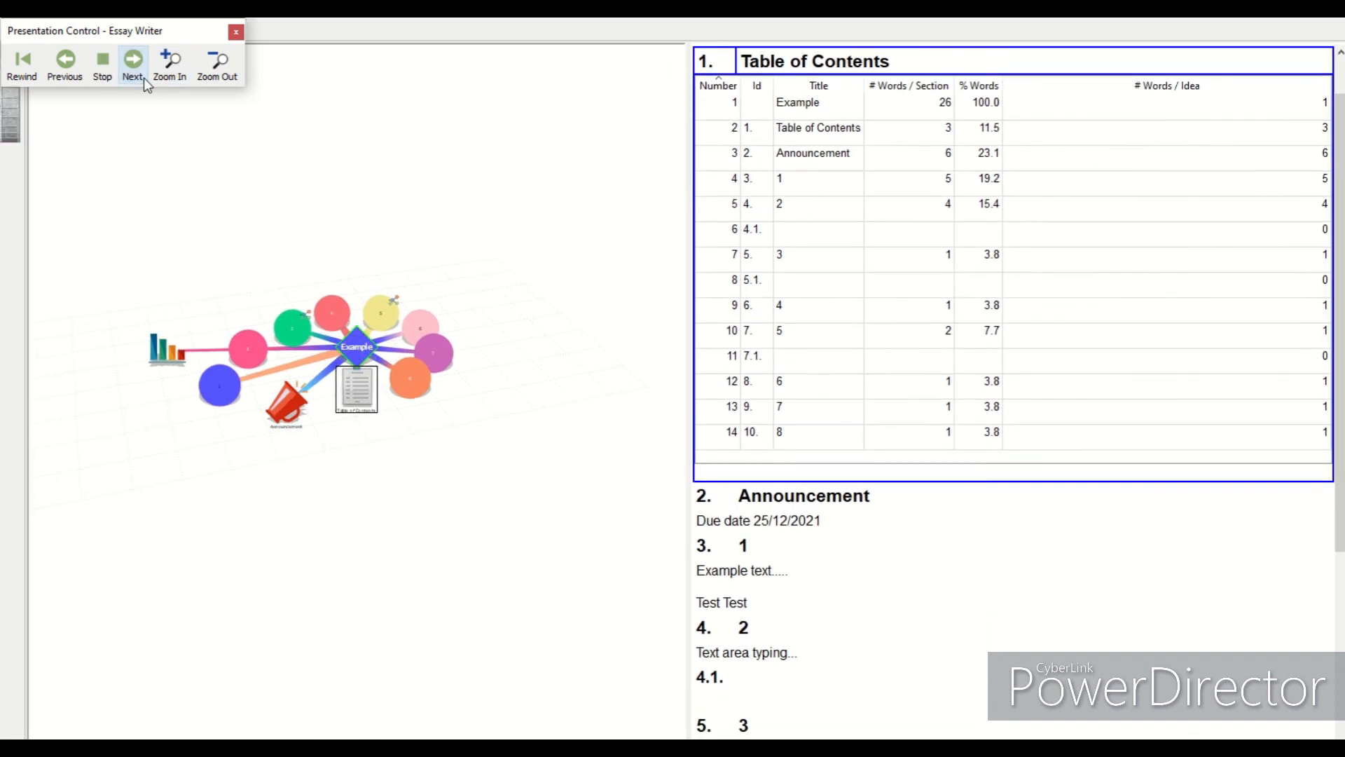
{"action": "left_click", "coordinate": [144, 78]}
{"action": "left_click", "coordinate": [145, 78]}
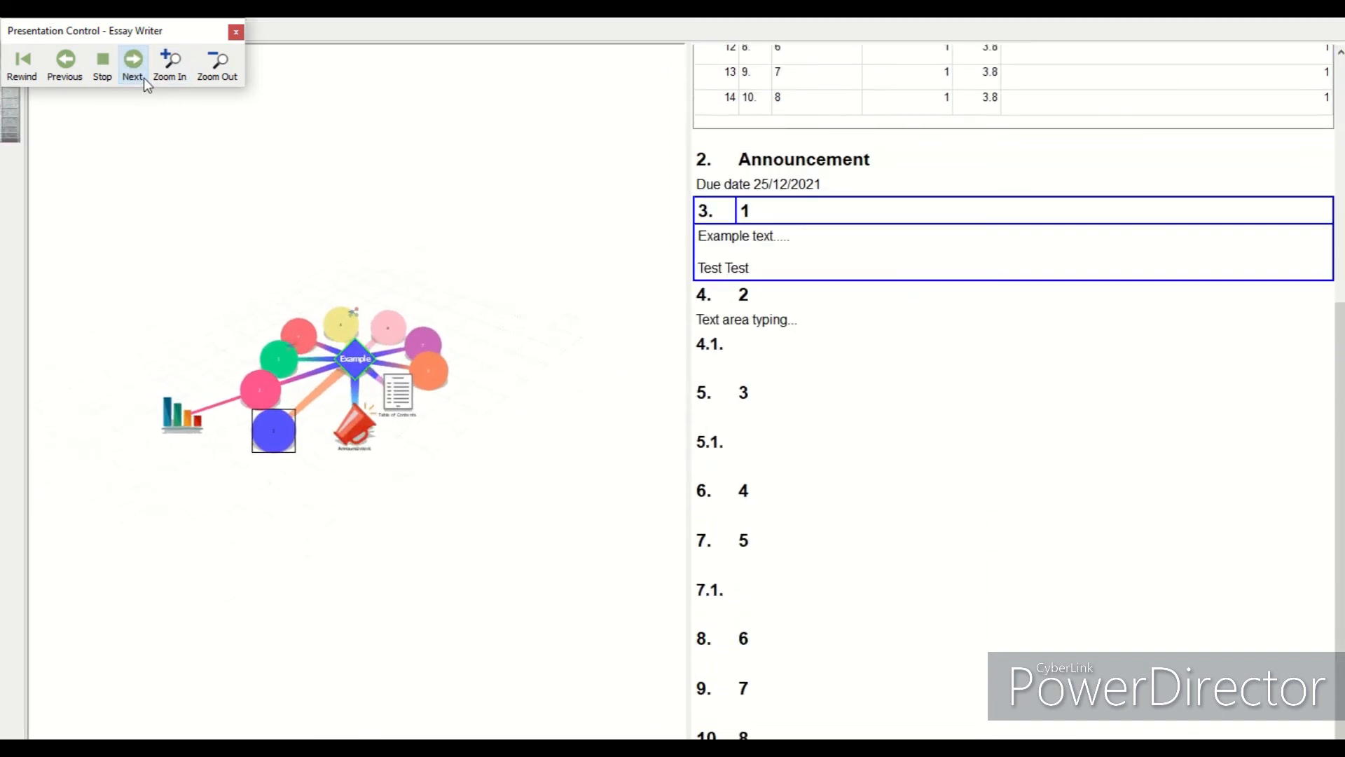
{"action": "left_click", "coordinate": [144, 78]}
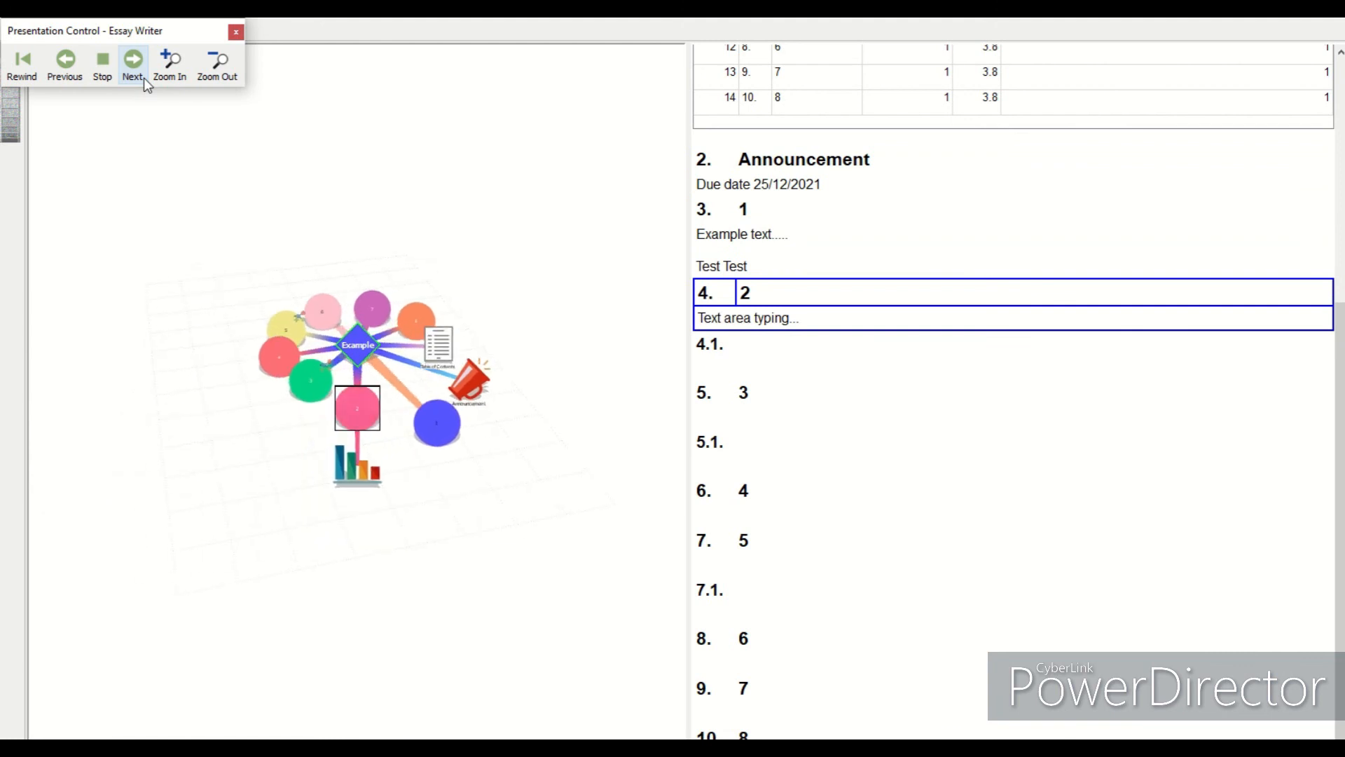
{"action": "left_click", "coordinate": [144, 78]}
{"action": "left_click", "coordinate": [145, 77]}
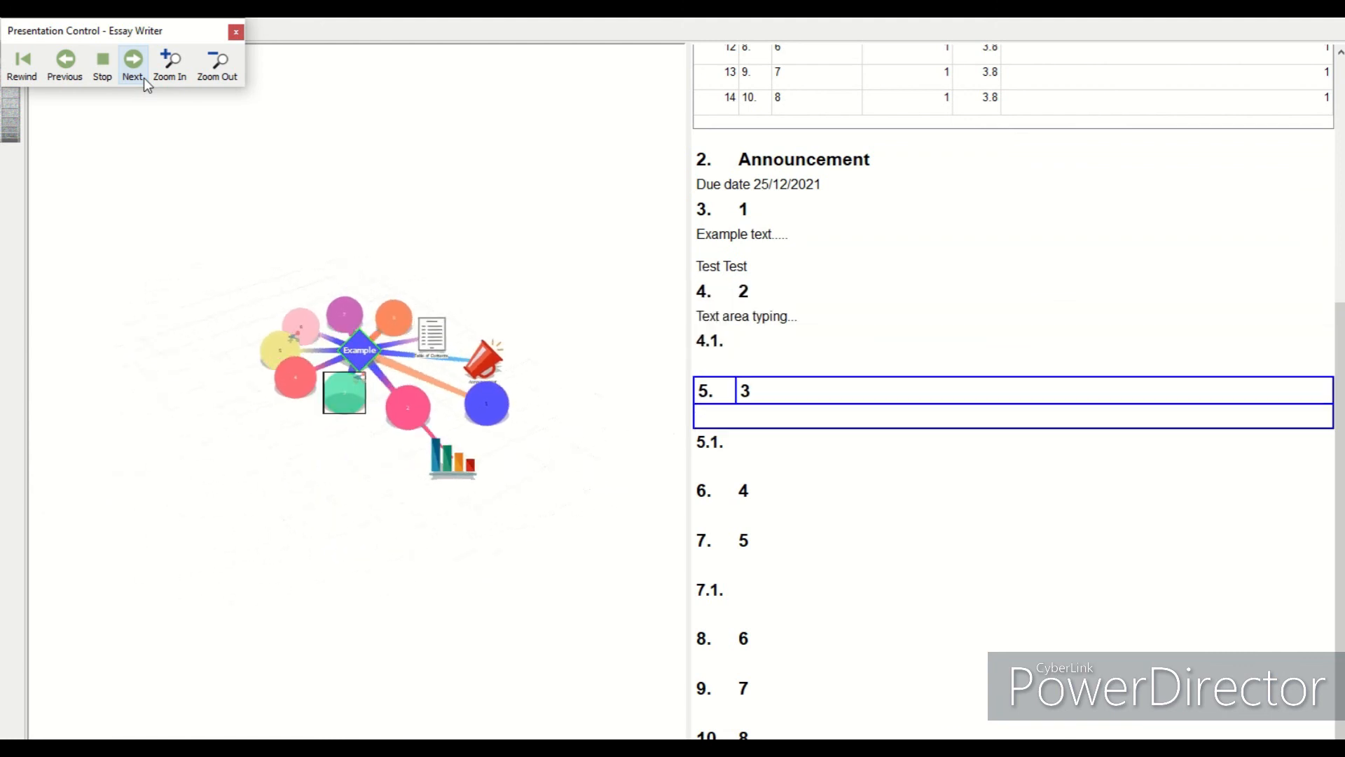
{"action": "left_click", "coordinate": [144, 78]}
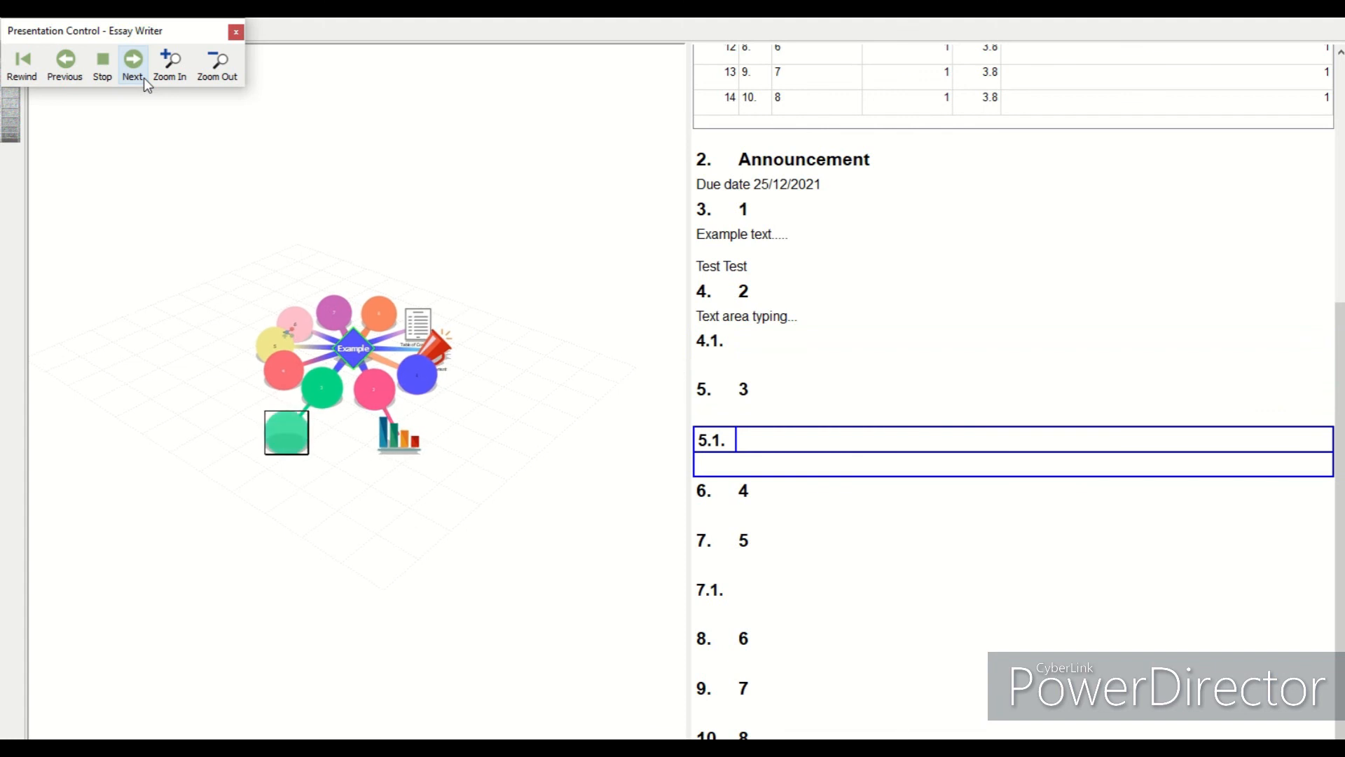
- Continue stepping through the ideas, zoom in on the presented map, then close the Presenter
{"action": "left_click", "coordinate": [133, 64]}
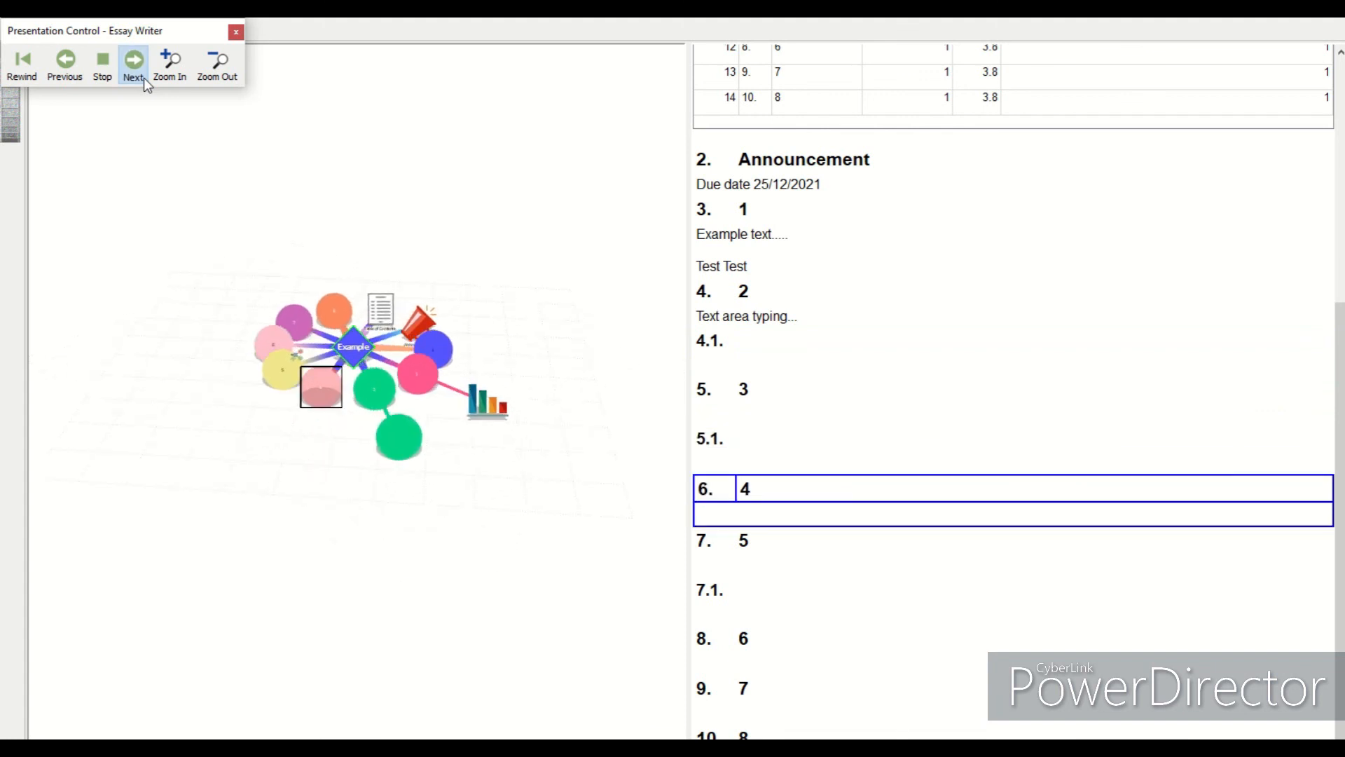
{"action": "left_click", "coordinate": [132, 64]}
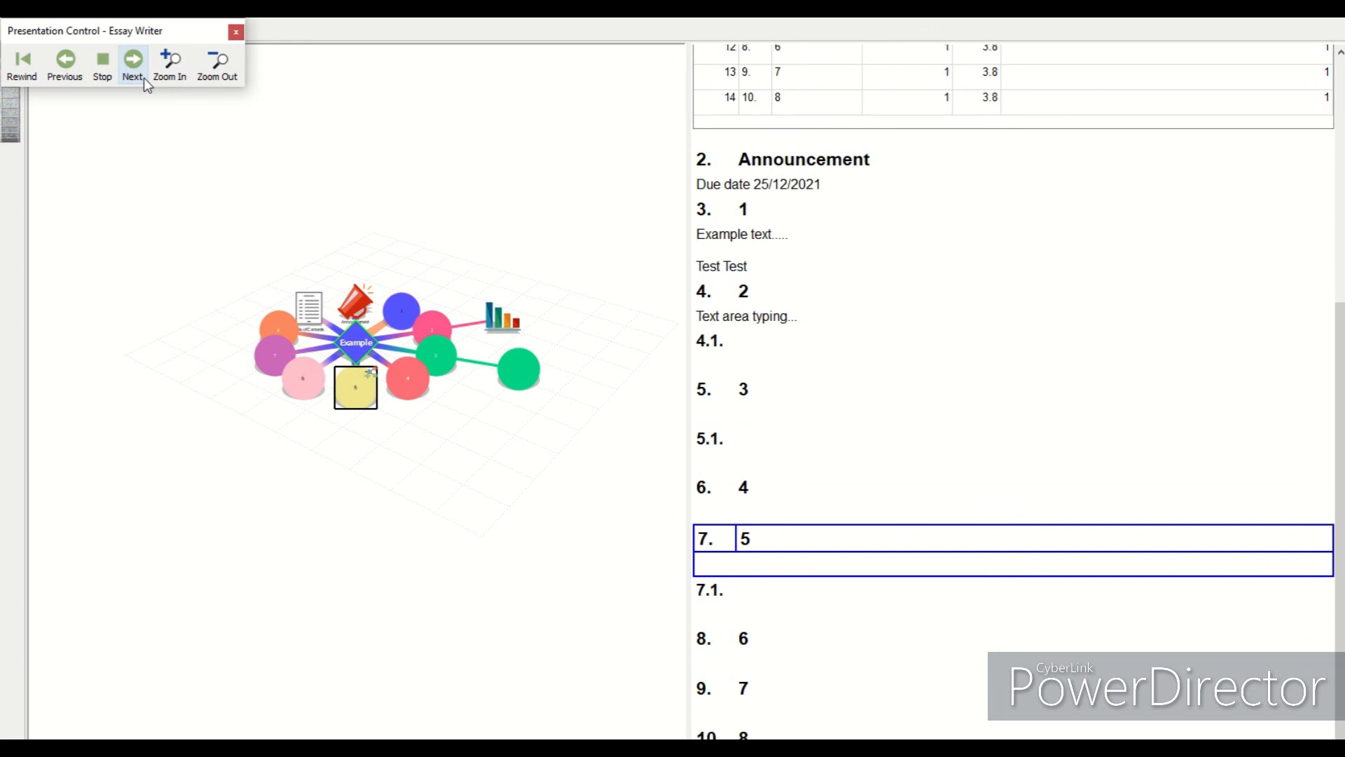
{"action": "left_click", "coordinate": [145, 78]}
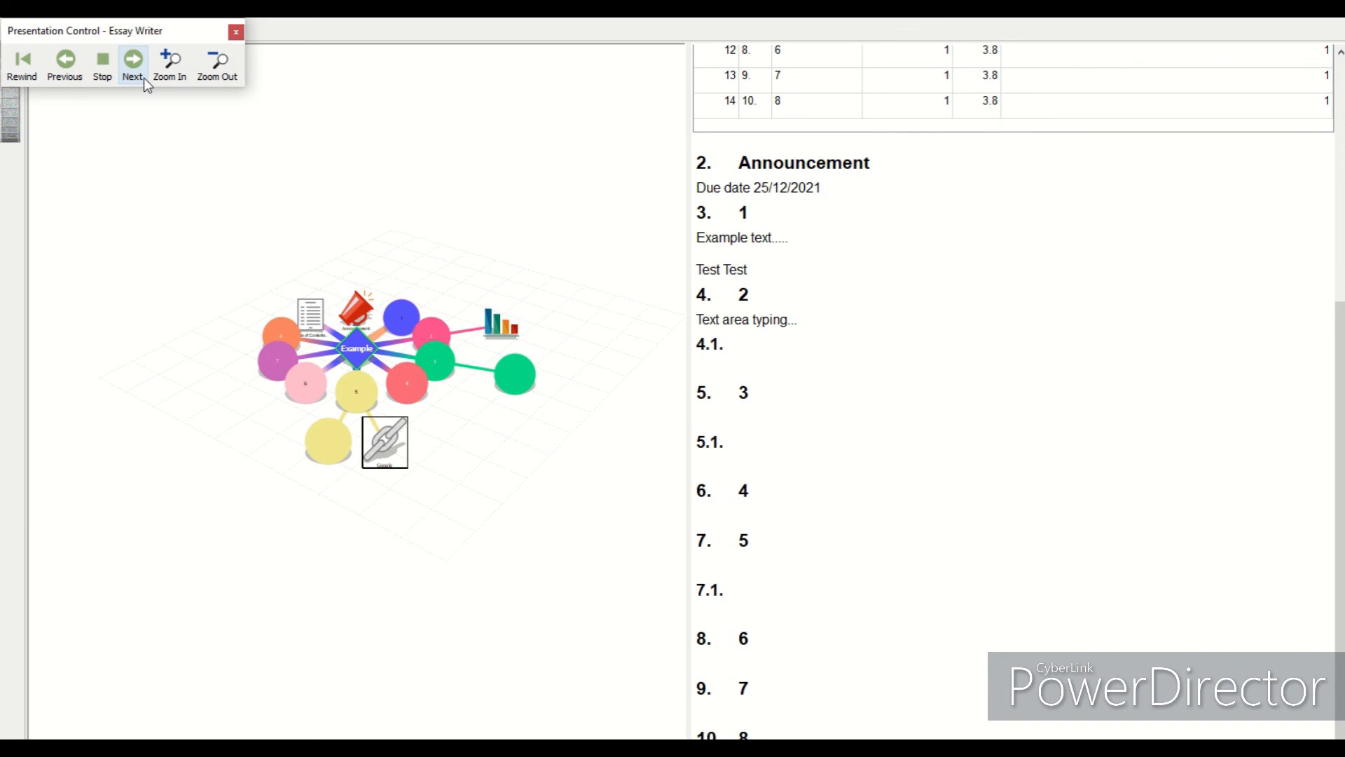
{"action": "left_click", "coordinate": [135, 79]}
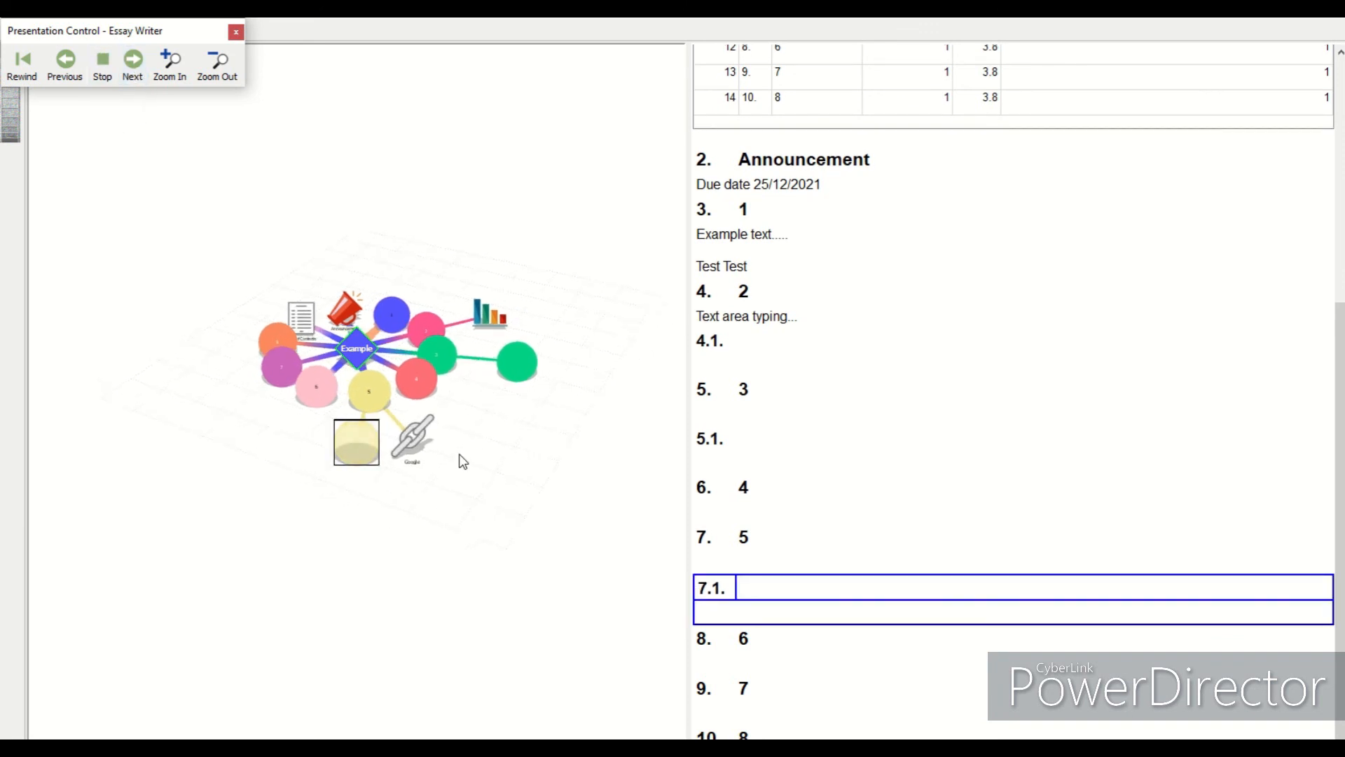
{"action": "left_click", "coordinate": [172, 67]}
{"action": "left_click", "coordinate": [173, 73]}
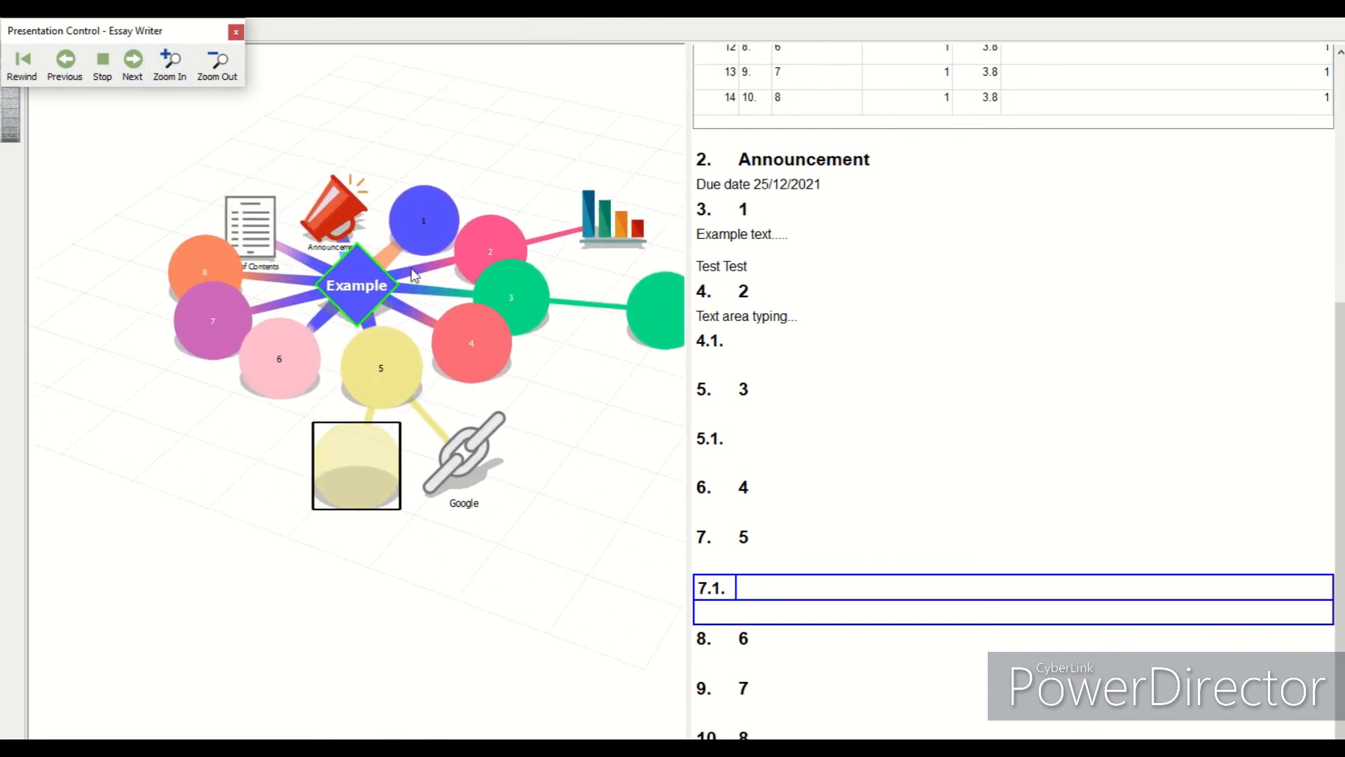
{"action": "left_click_drag", "start_coordinate": [666, 414], "coordinate": [368, 413]}
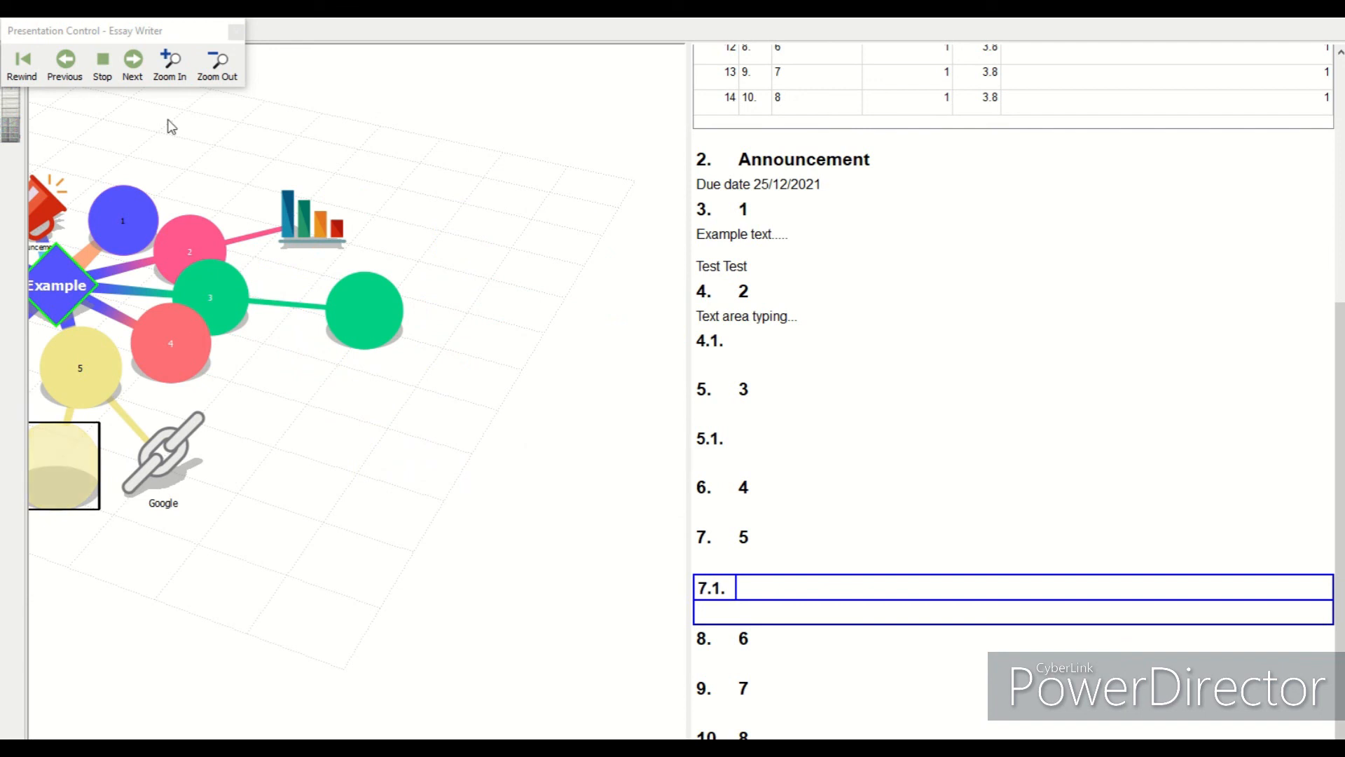
{"action": "left_click", "coordinate": [236, 32]}
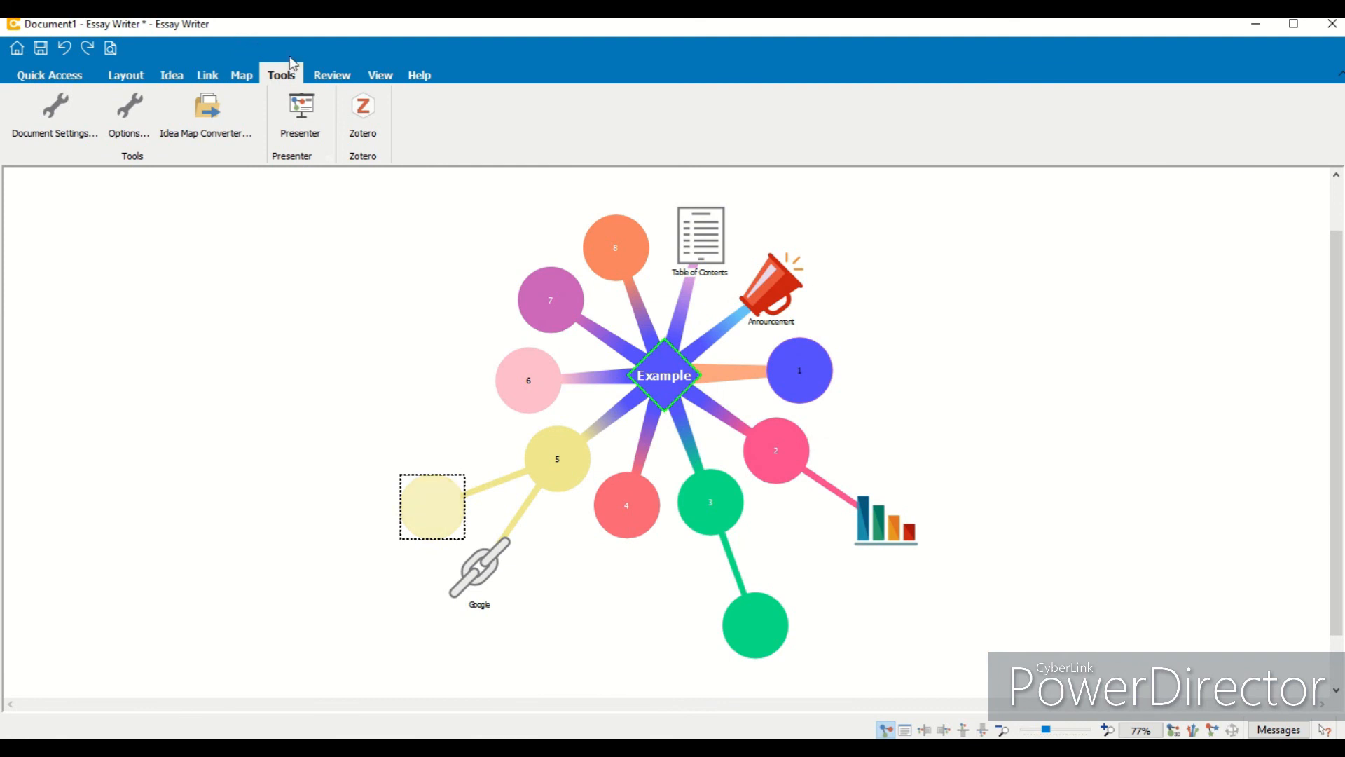
- Toggle spell-check underlining off and back on
{"action": "left_click", "coordinate": [318, 77]}
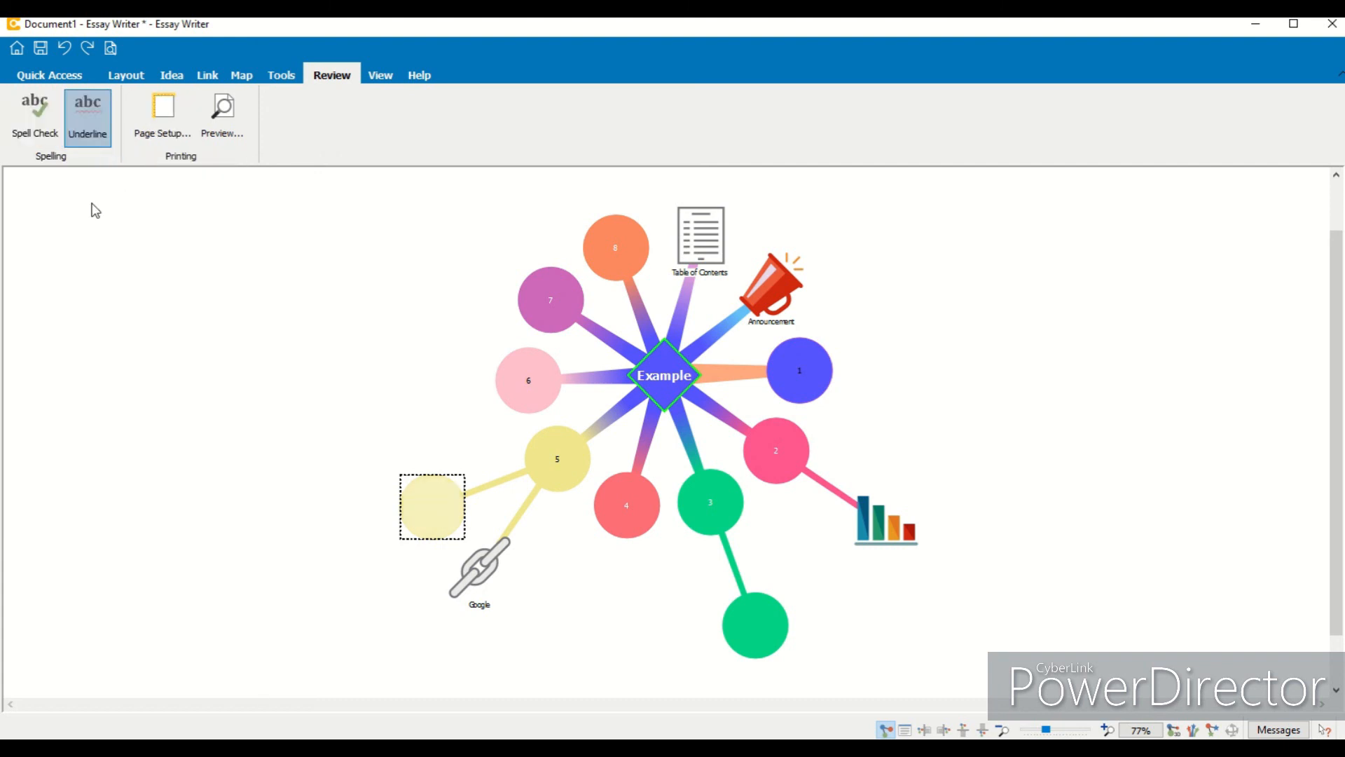
{"action": "left_click", "coordinate": [88, 123]}
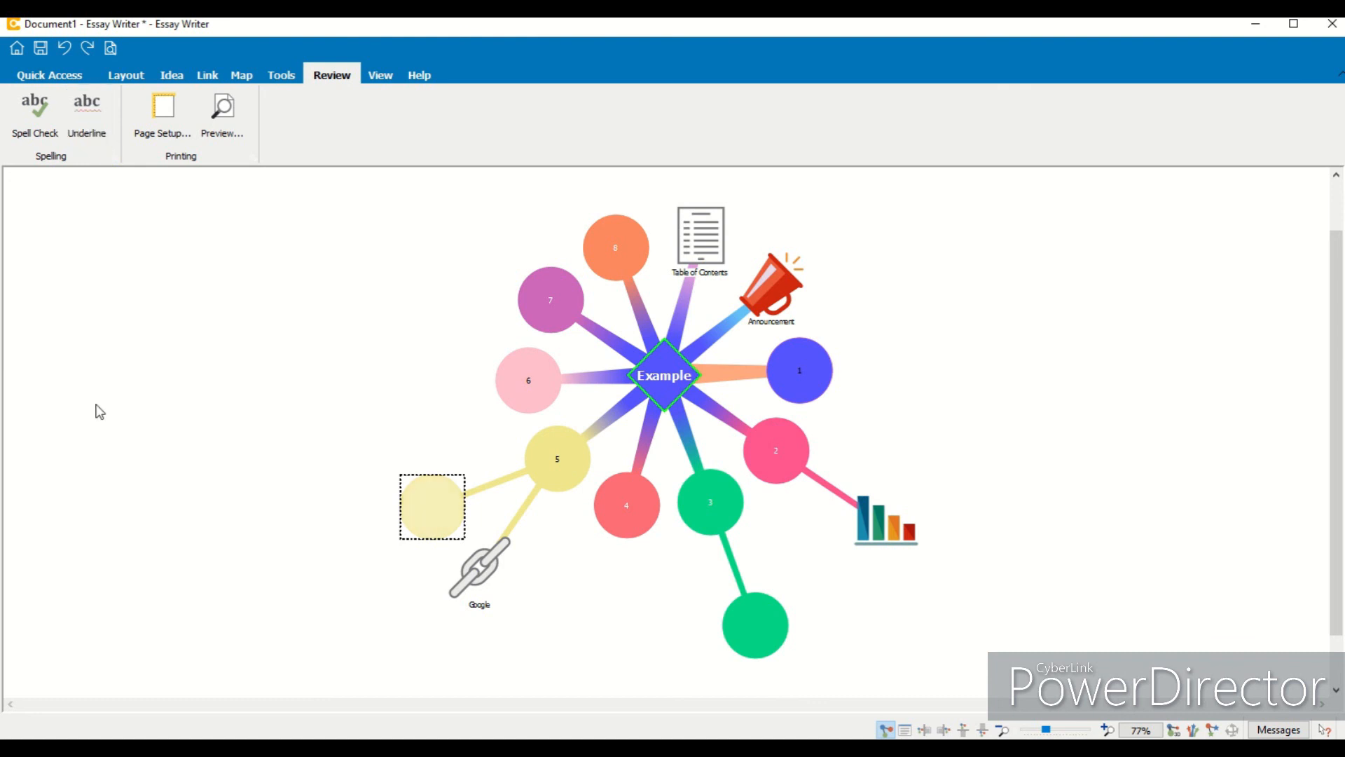
{"action": "left_click", "coordinate": [98, 138]}
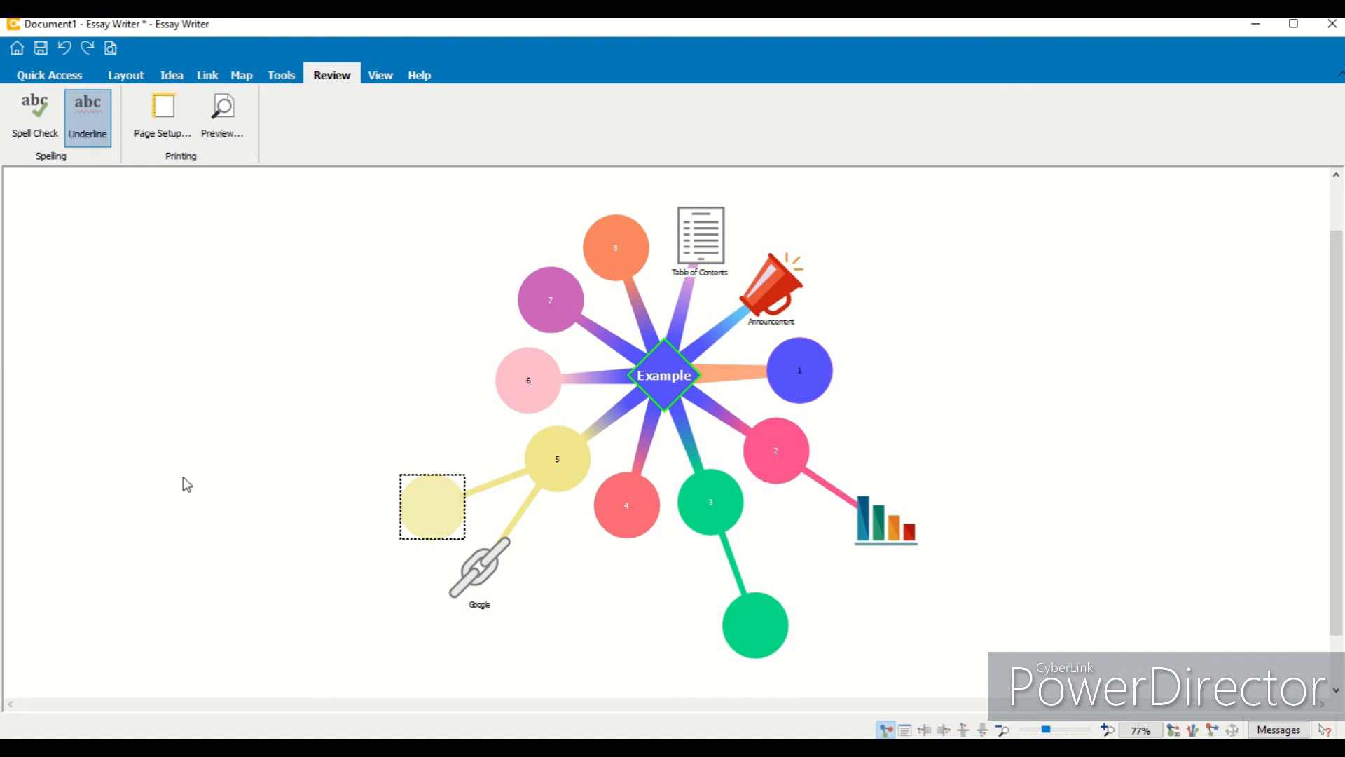
- Print-preview the mind map, then close the preview
{"action": "left_click", "coordinate": [221, 135]}
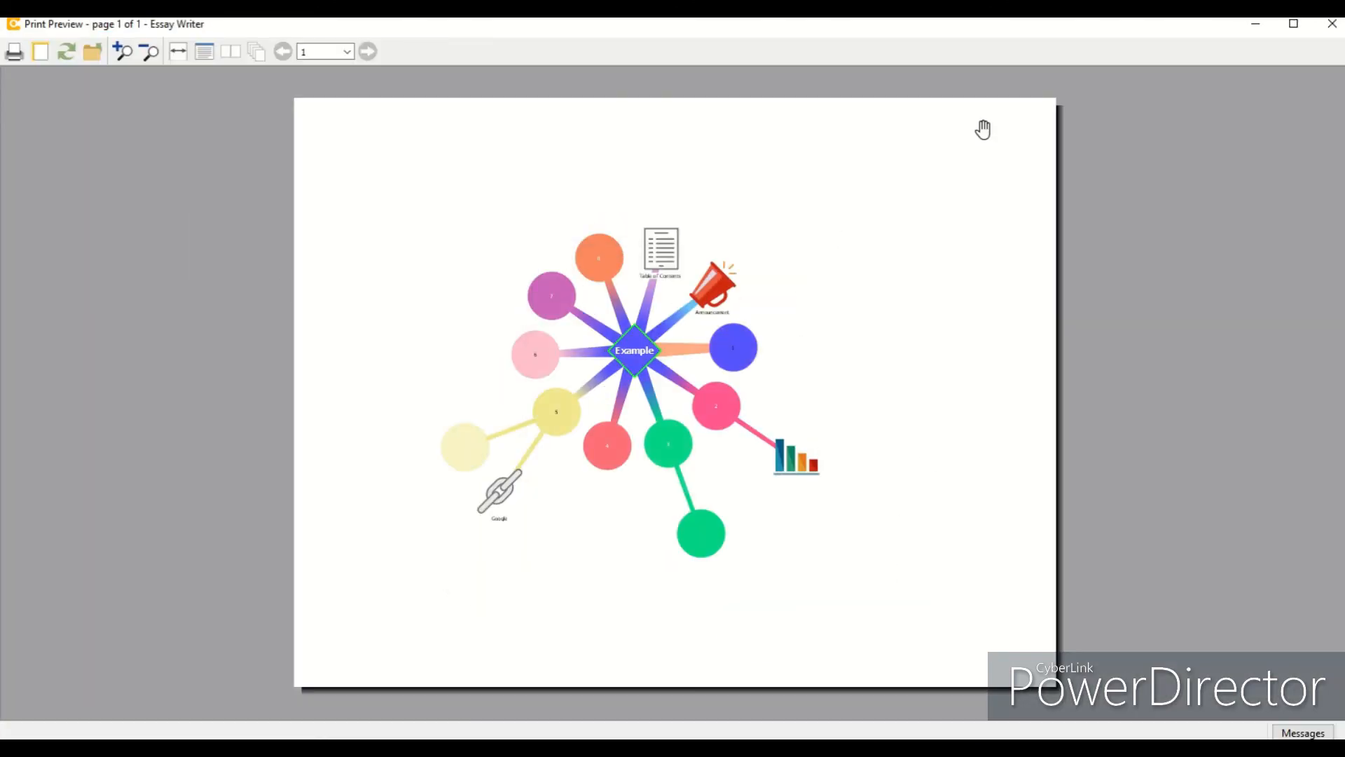
{"action": "left_click", "coordinate": [1331, 24]}
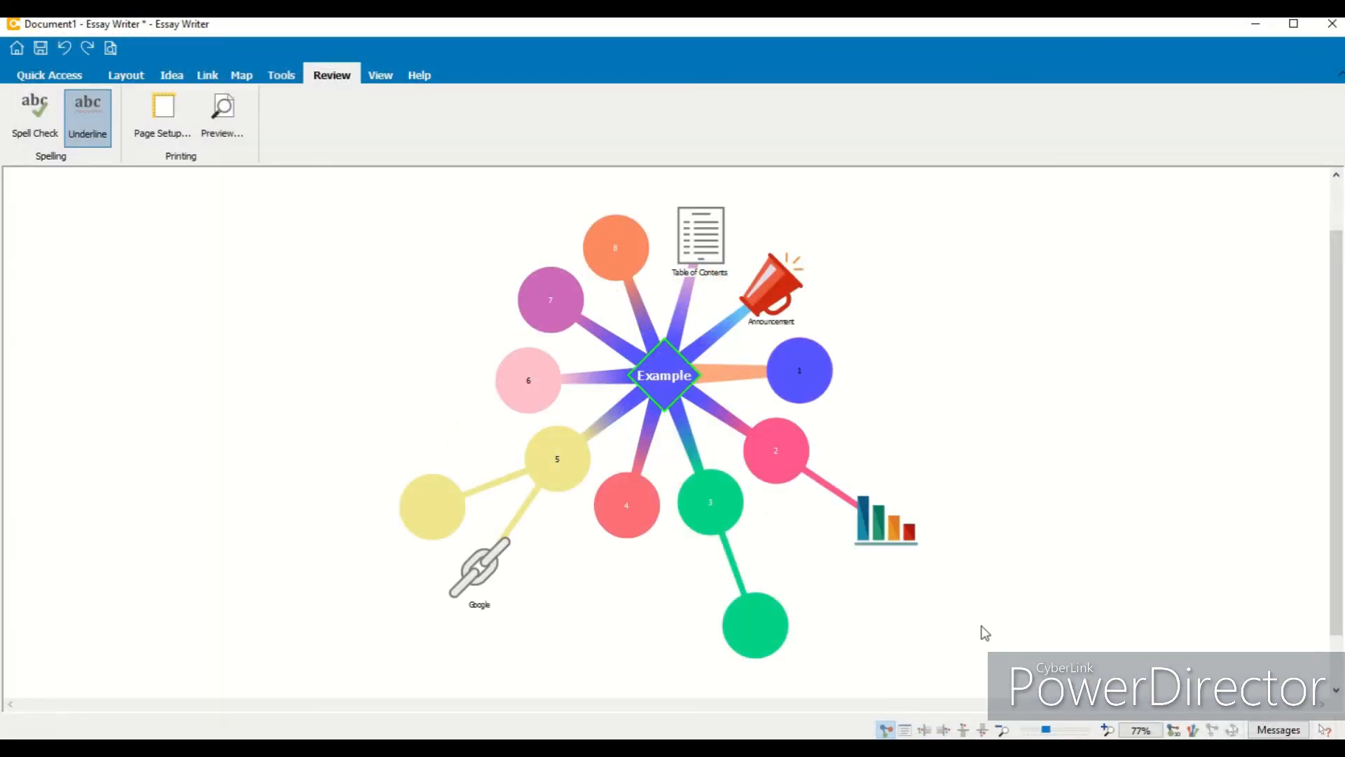
- Switch to the Text view and print-preview the text document, then close the preview
{"action": "left_click", "coordinate": [906, 730]}
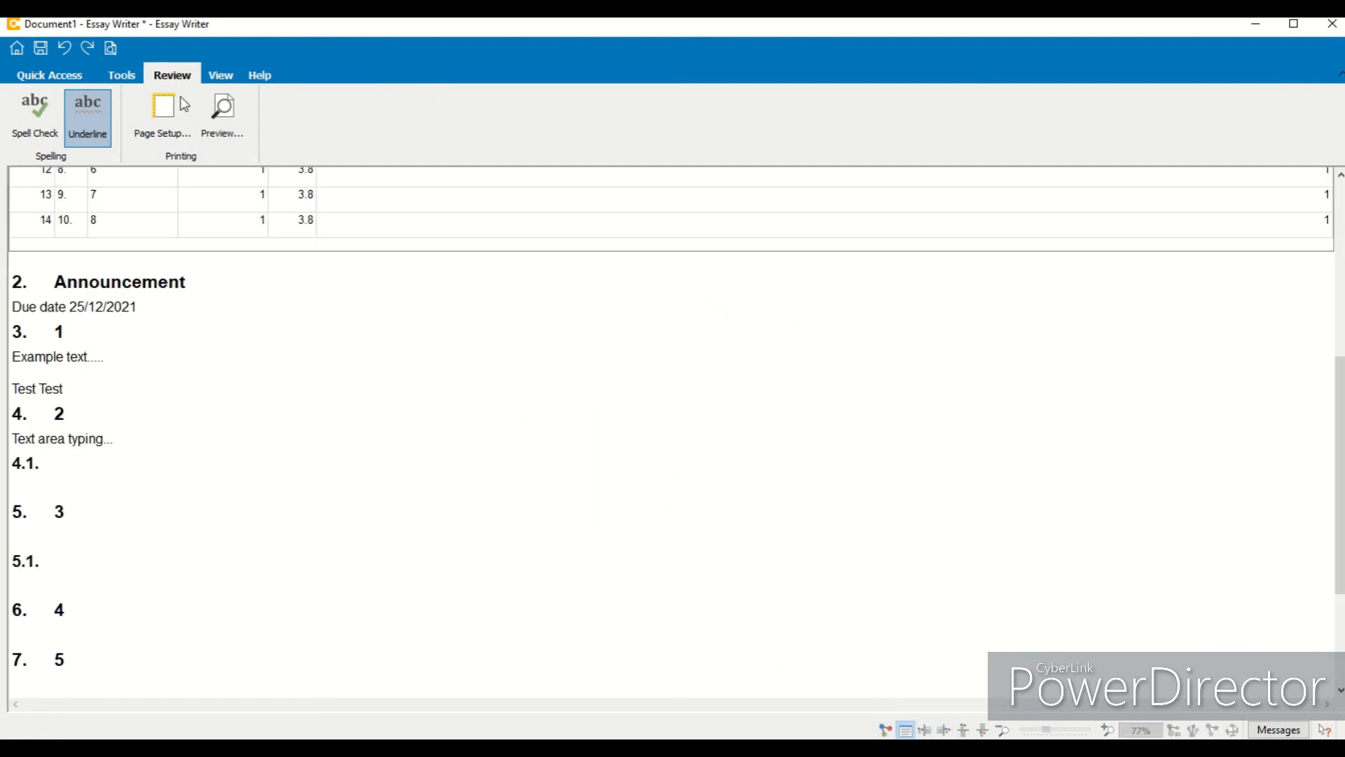
{"action": "left_click", "coordinate": [220, 137]}
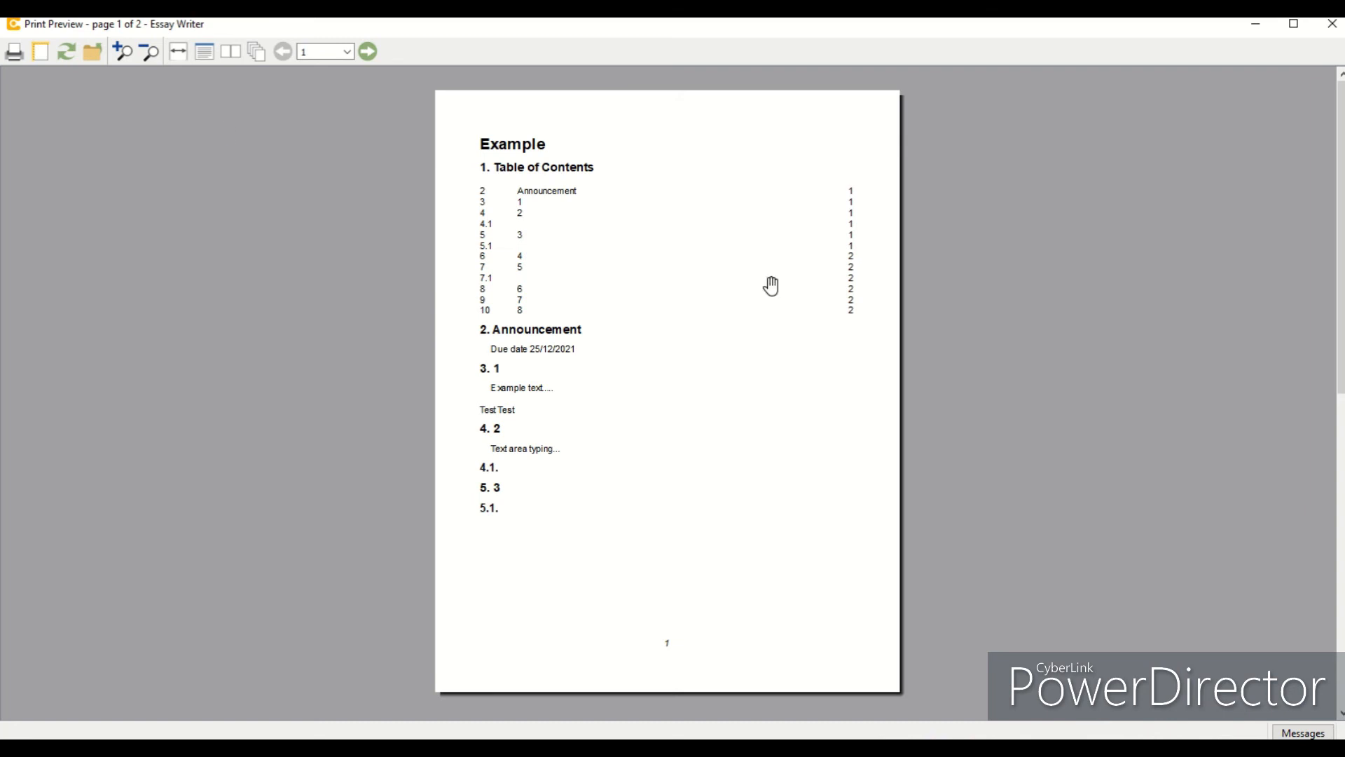
{"action": "mouse_move", "coordinate": [1340, 304]}
{"action": "left_mouse_down"}
{"action": "mouse_move", "coordinate": [1339, 616]}
{"action": "mouse_move", "coordinate": [1339, 304]}
{"action": "left_mouse_up"}
{"action": "mouse_move", "coordinate": [1341, 143]}
{"action": "left_mouse_down"}
{"action": "mouse_move", "coordinate": [1341, 385]}
{"action": "mouse_move", "coordinate": [1341, 140]}
{"action": "left_mouse_up"}
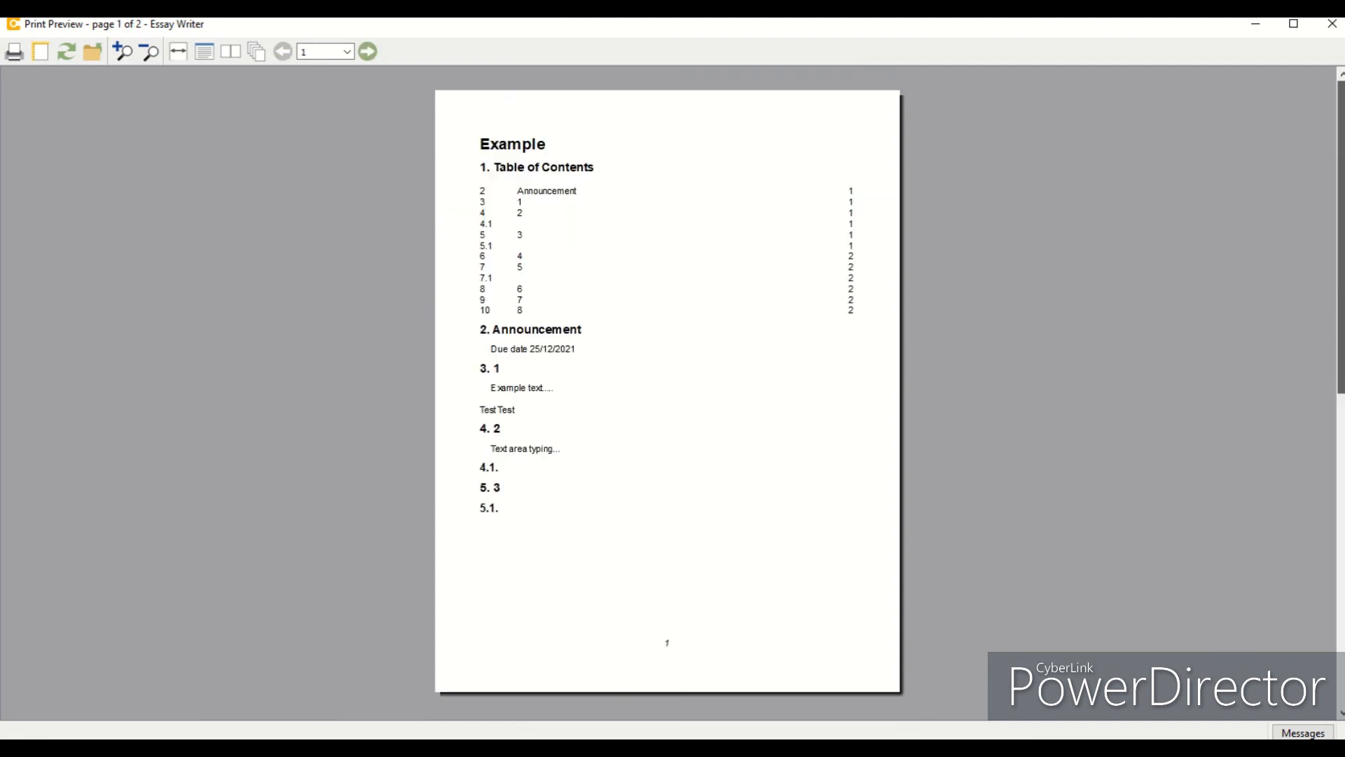
{"action": "left_click", "coordinate": [1334, 26]}
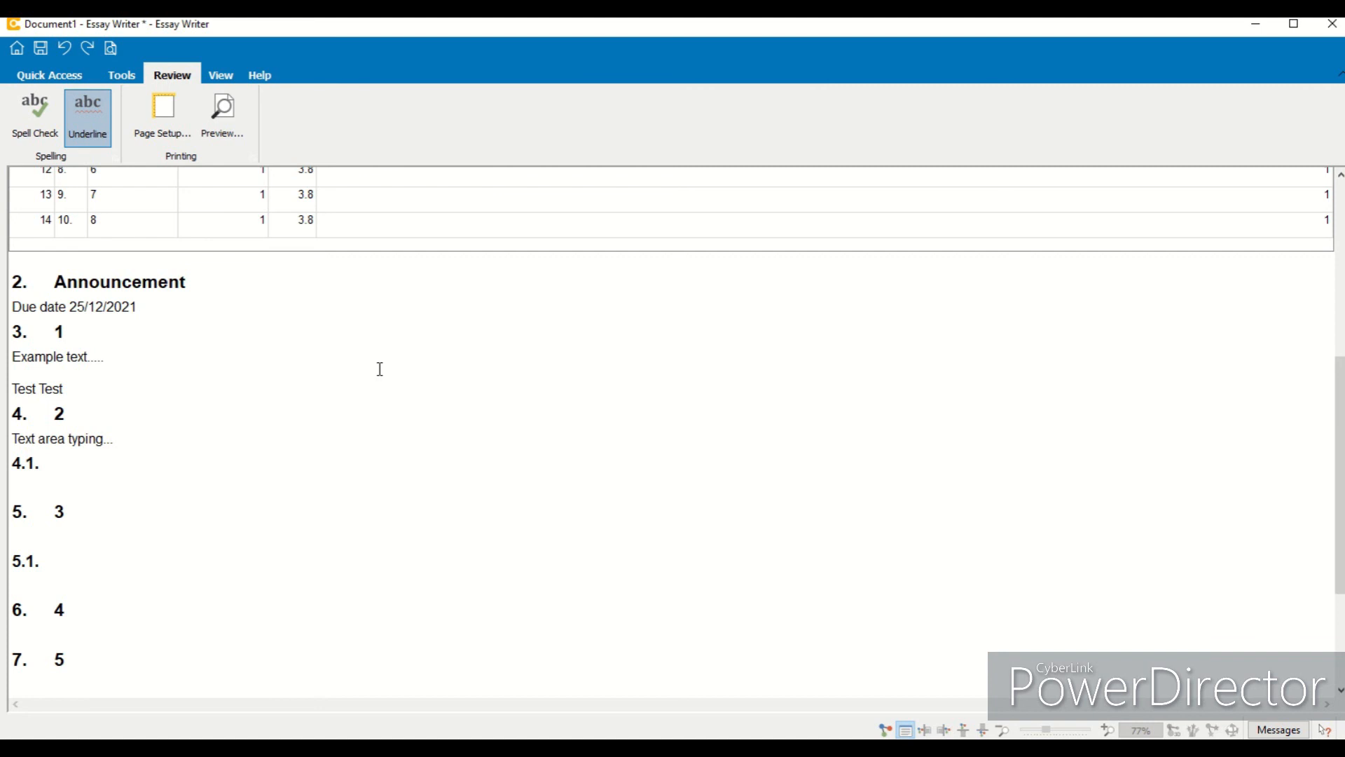
- Return to the Map view and open the View options
{"action": "left_click", "coordinate": [885, 730]}
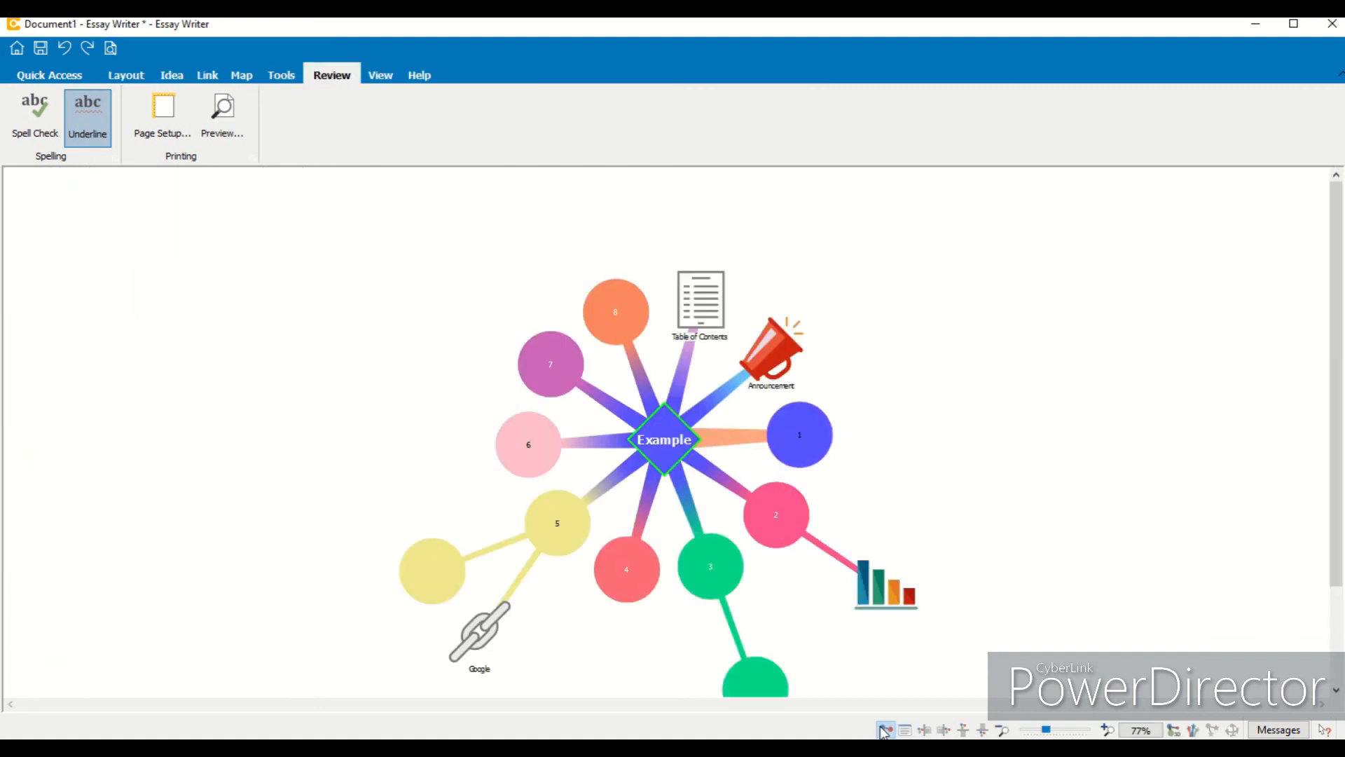
{"action": "left_click_drag", "start_coordinate": [1341, 447], "coordinate": [1341, 483]}
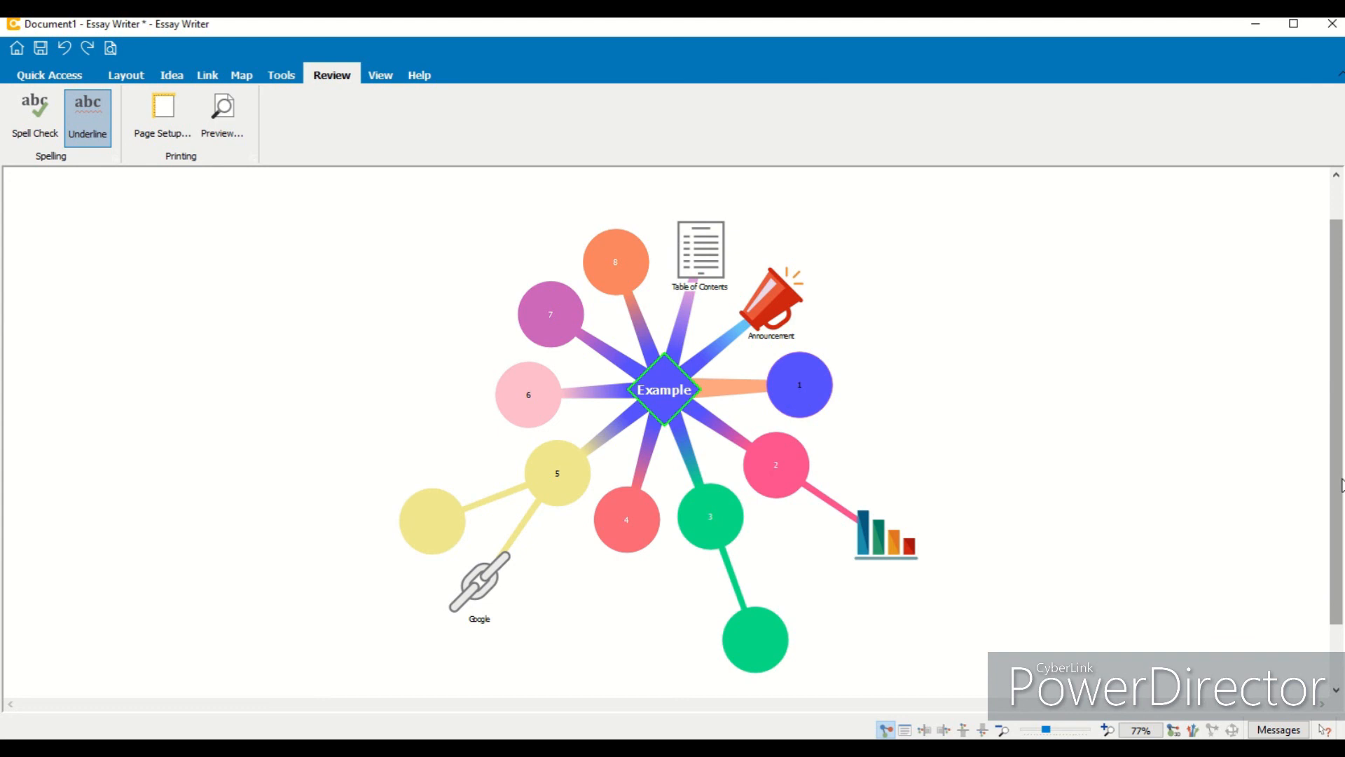
{"action": "left_click", "coordinate": [382, 80]}
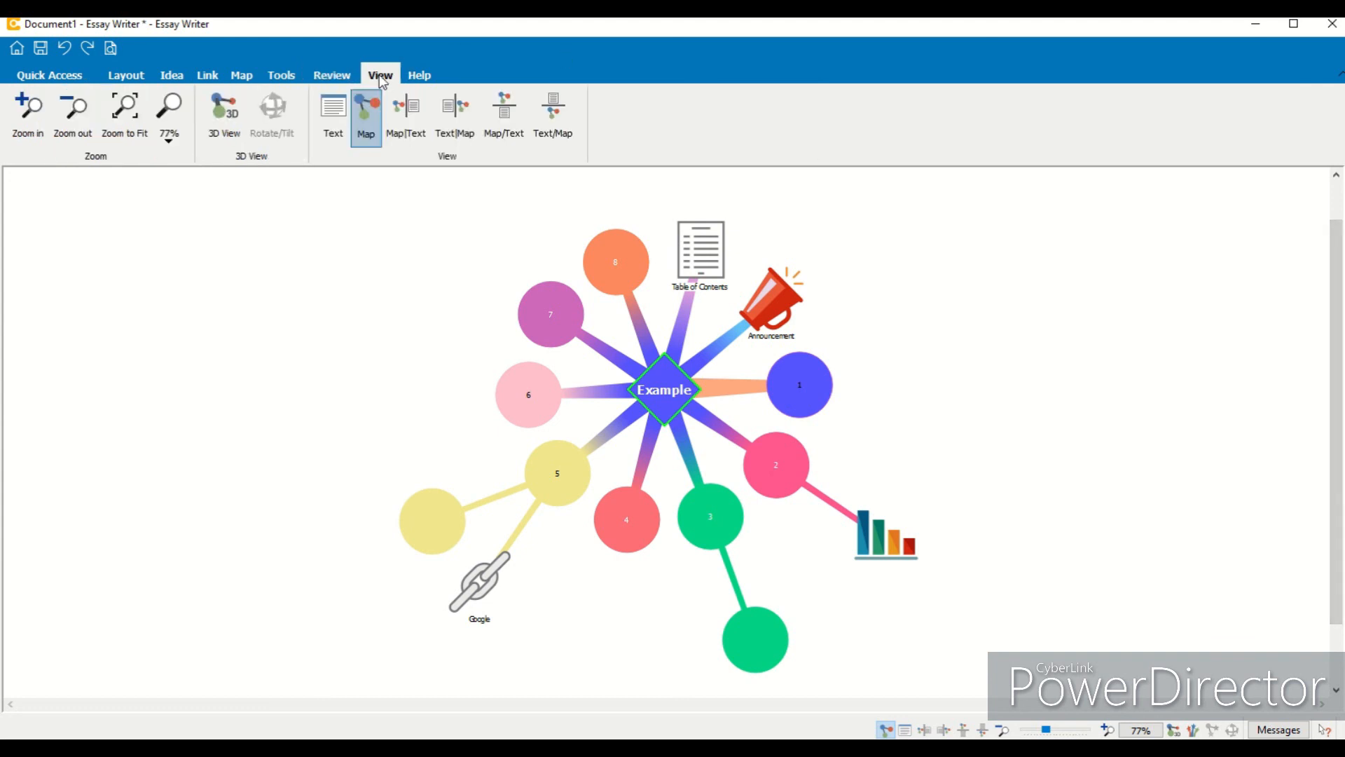
- Browse the Help options and the home screen, then return to the mind map
{"action": "left_click", "coordinate": [416, 79]}
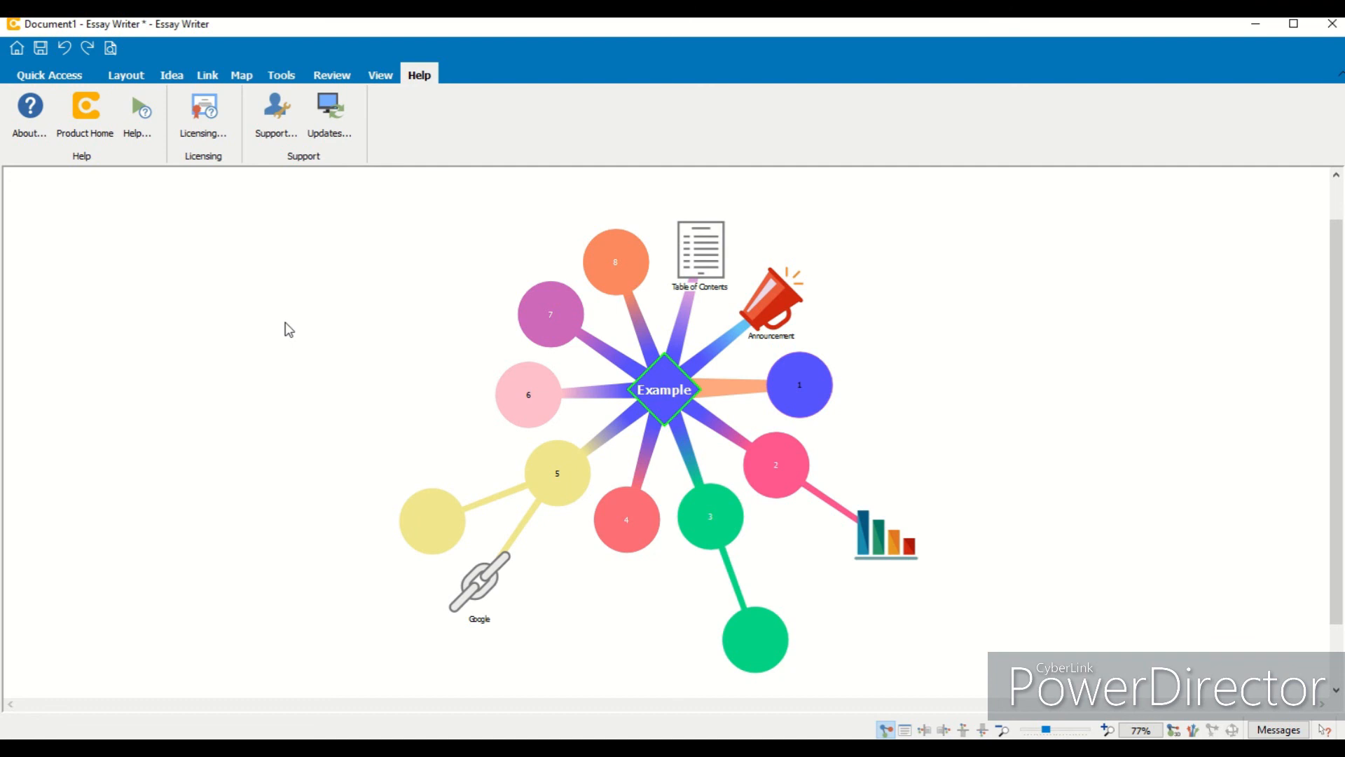
{"action": "left_click", "coordinate": [55, 79]}
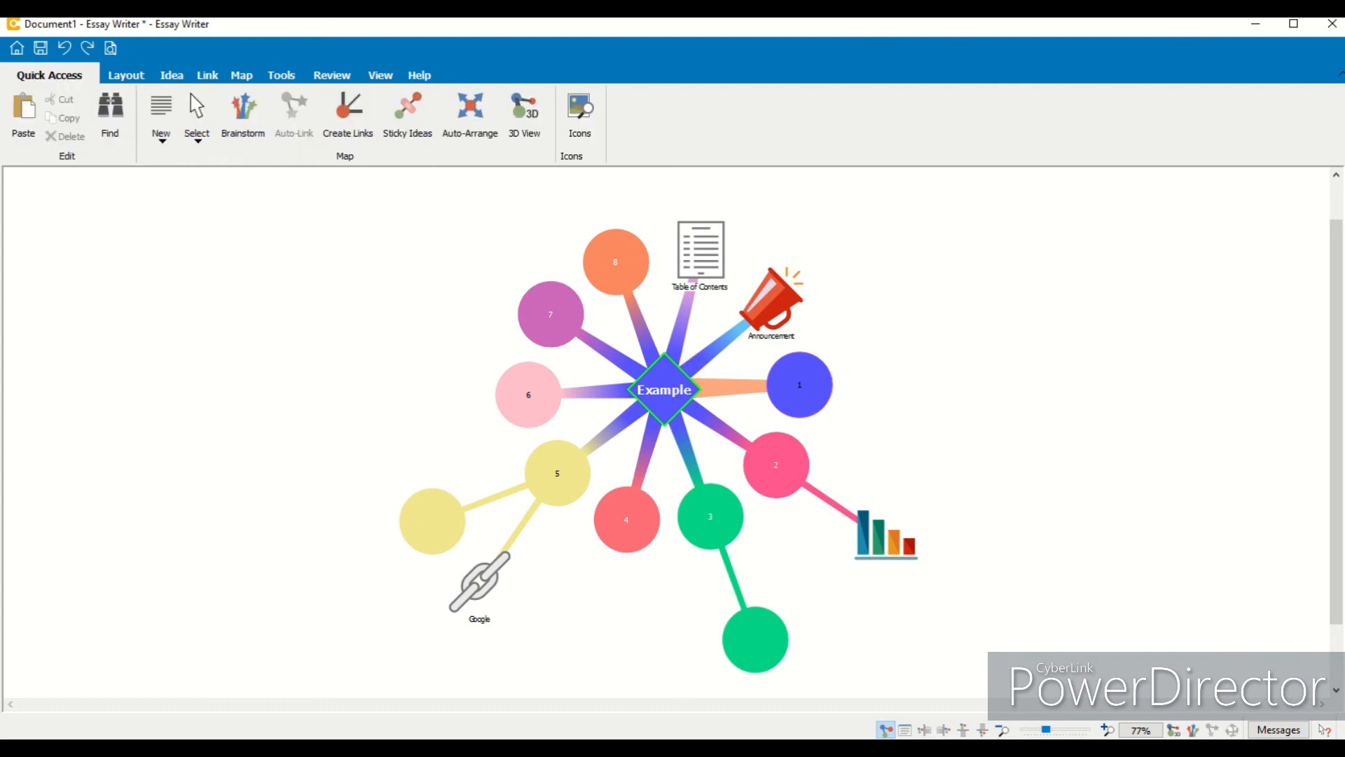
{"action": "scroll", "coordinate": [1338, 501], "scroll_direction": "up", "scroll_amount": 1}
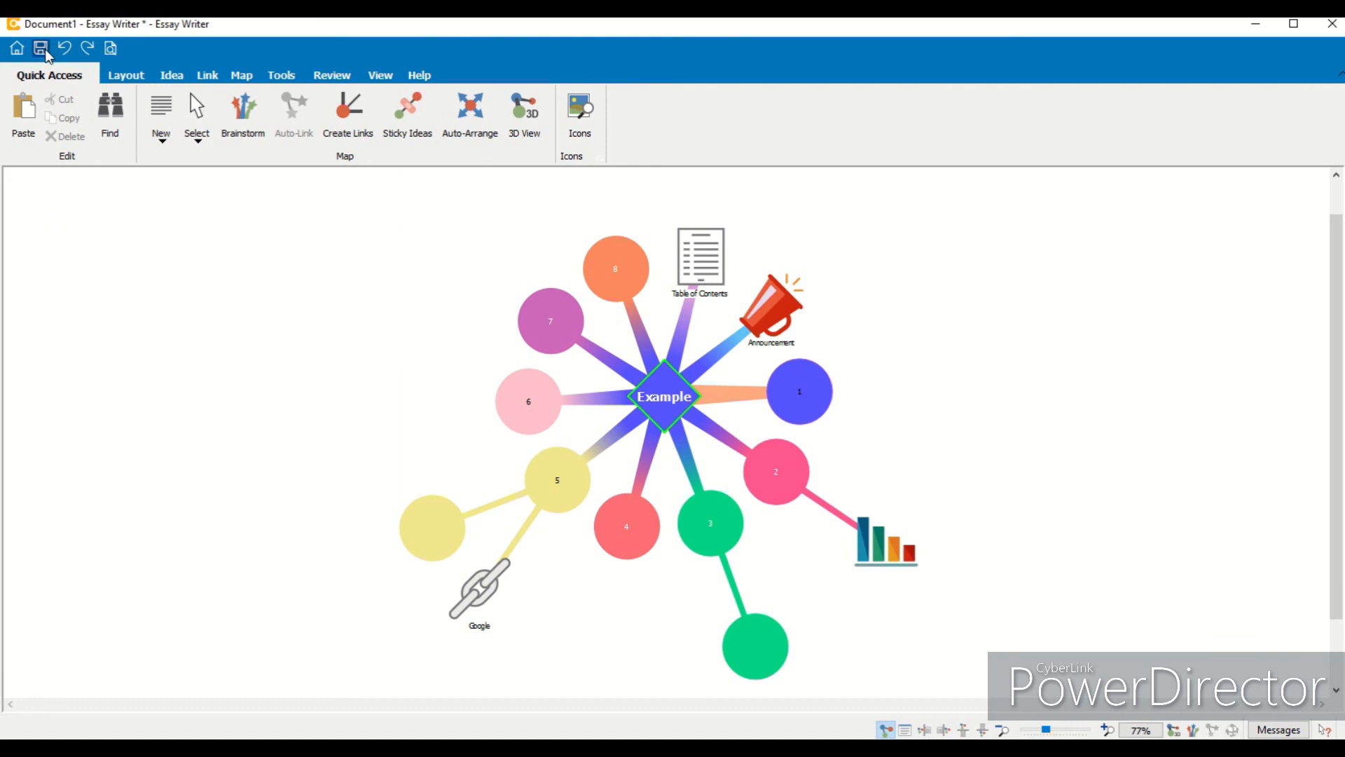
{"action": "left_click", "coordinate": [17, 48]}
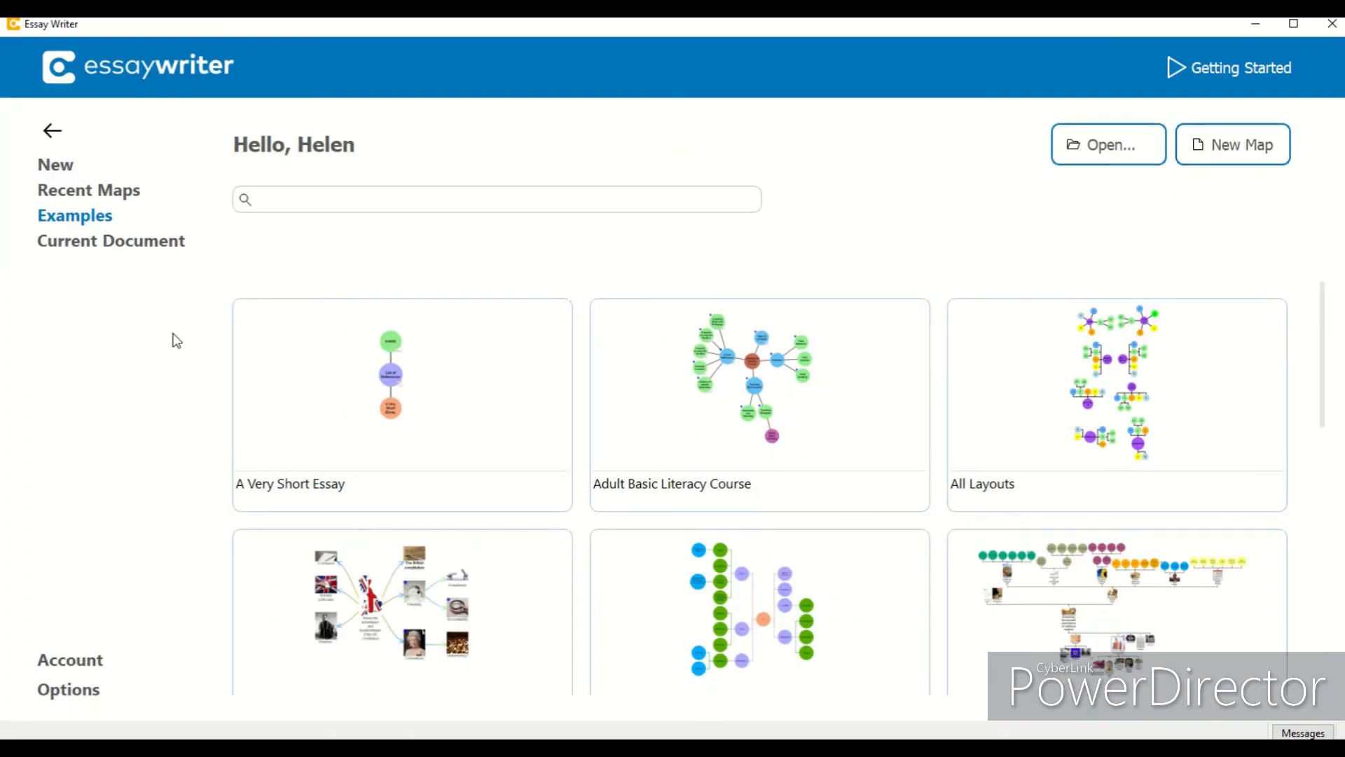
{"action": "left_click", "coordinate": [52, 131]}
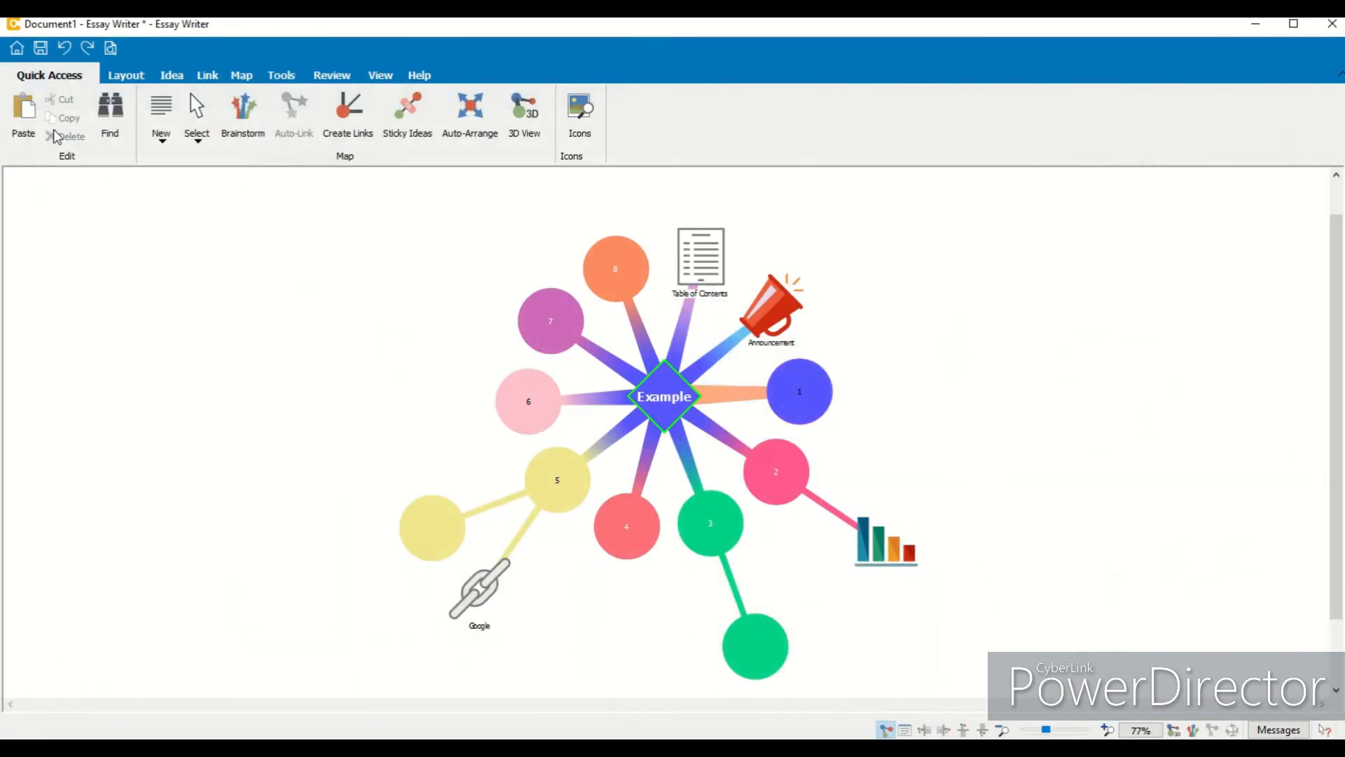
- Save the mind map as a Microsoft Word 2007 document named Example.docx in the Templates folder
{"action": "left_click", "coordinate": [41, 47]}
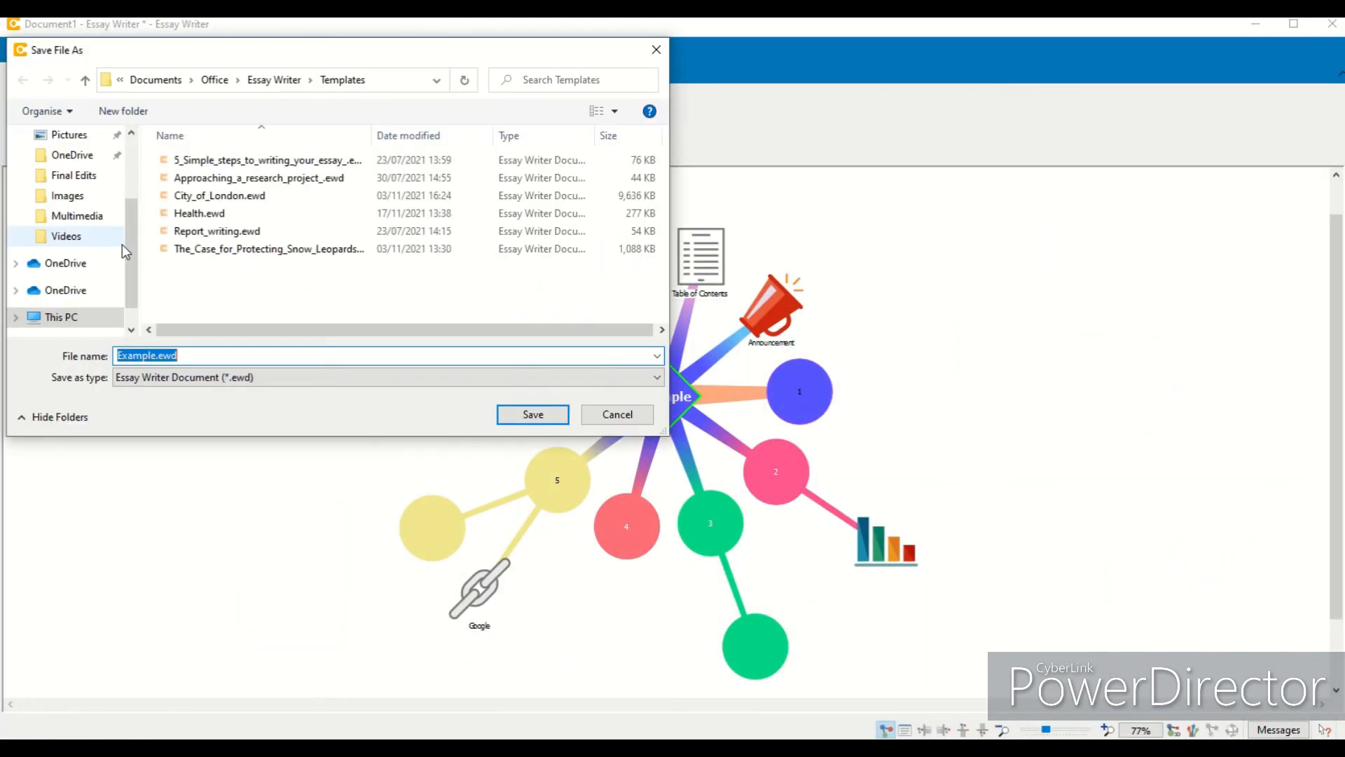
{"action": "left_click", "coordinate": [316, 376]}
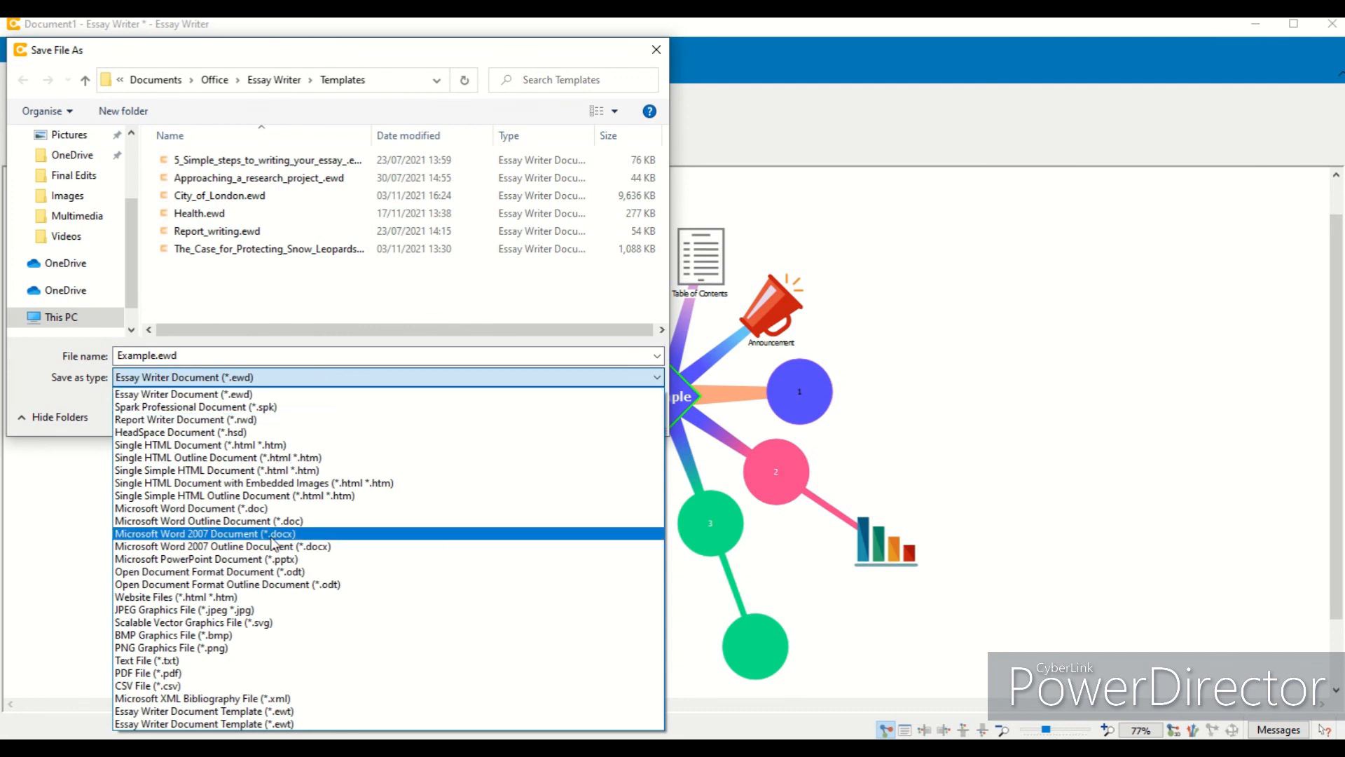
{"action": "left_click", "coordinate": [224, 536]}
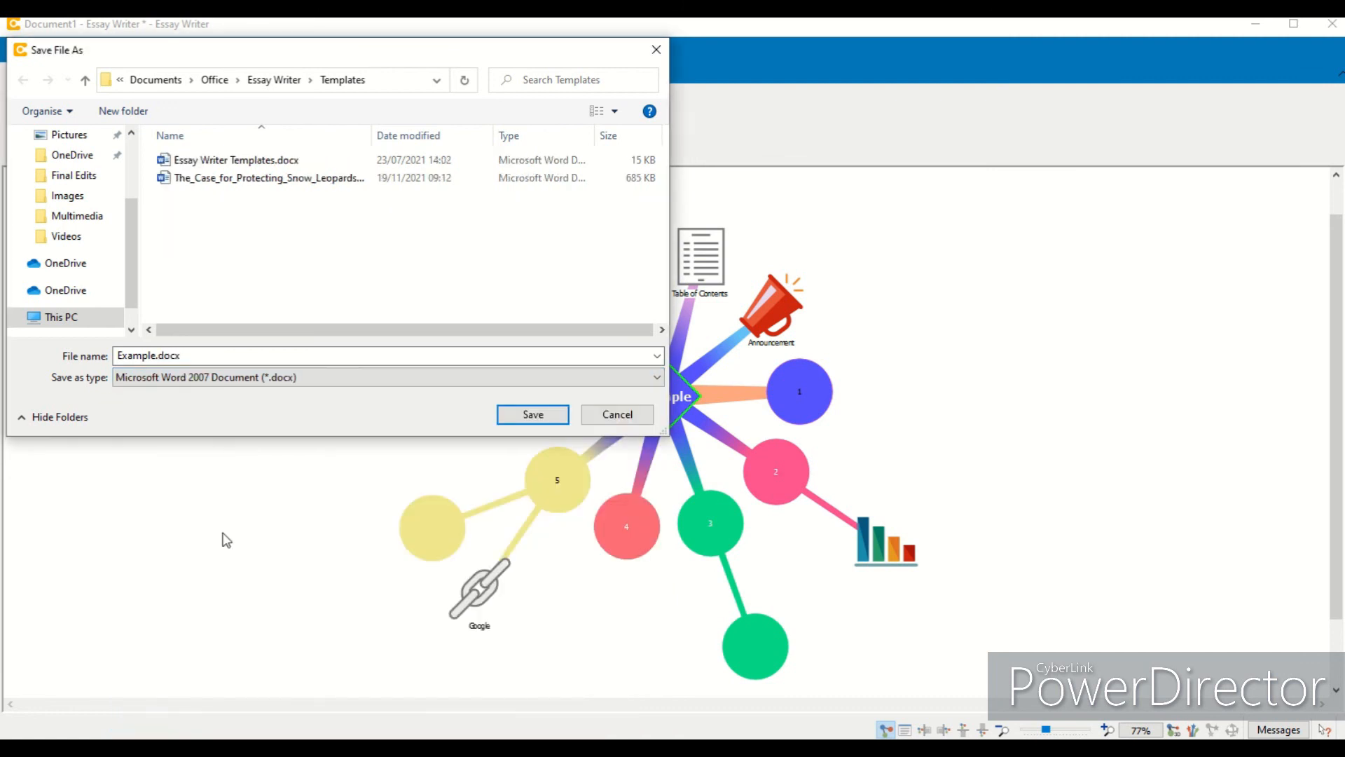
{"action": "left_click", "coordinate": [521, 413]}
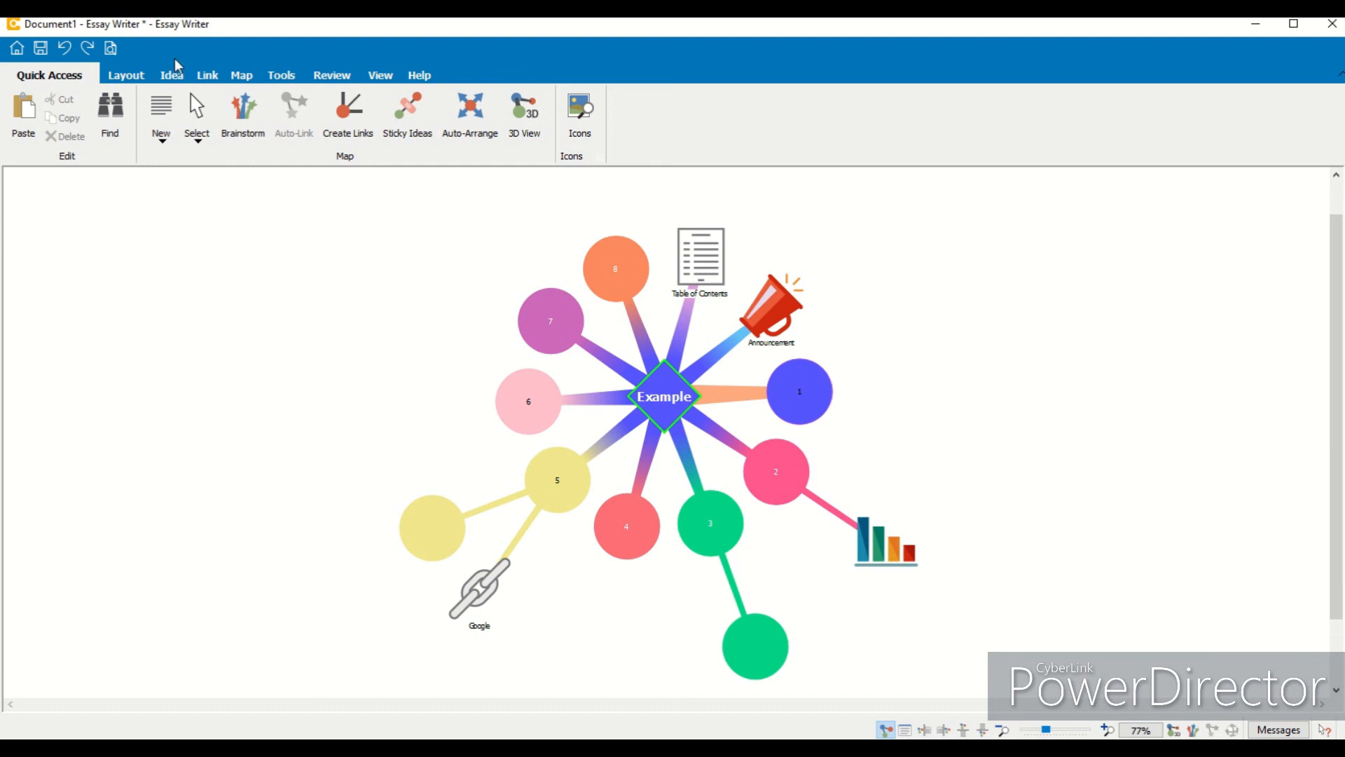
- Open the home screen
{"action": "left_click", "coordinate": [16, 48]}
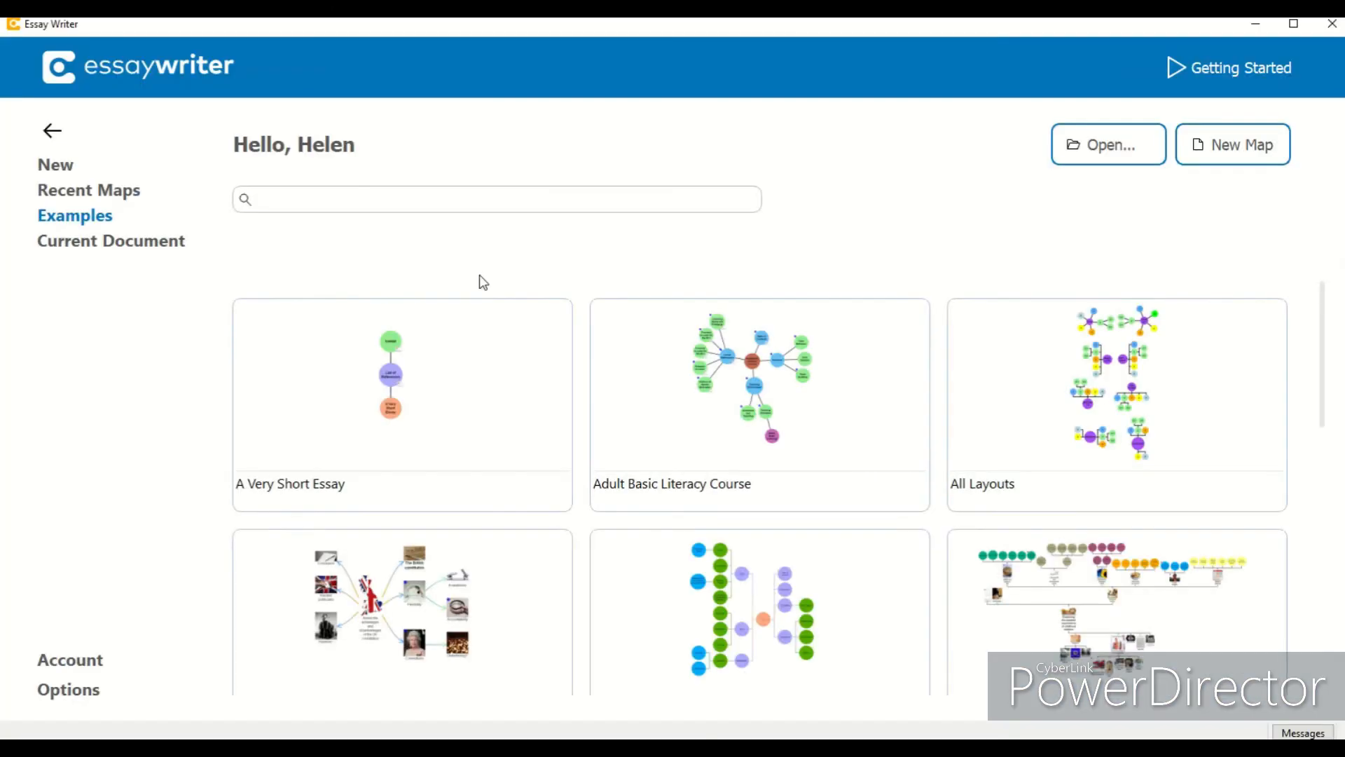